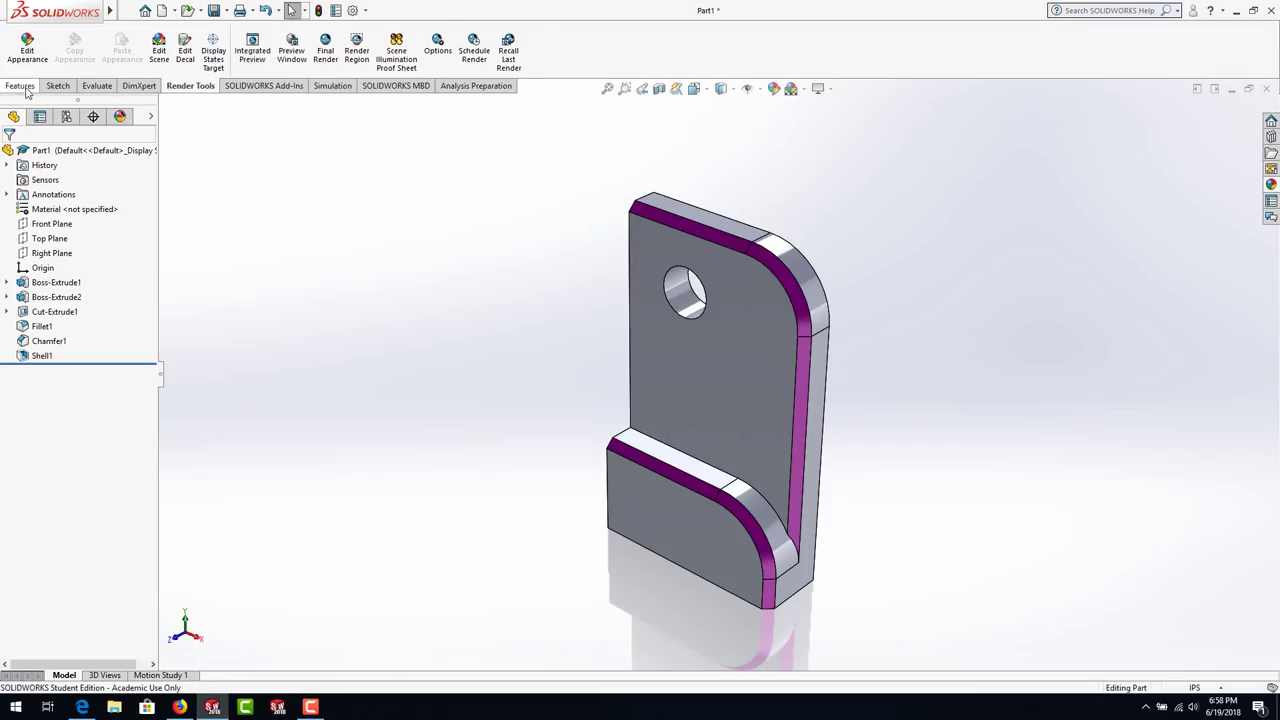
click(21, 86)
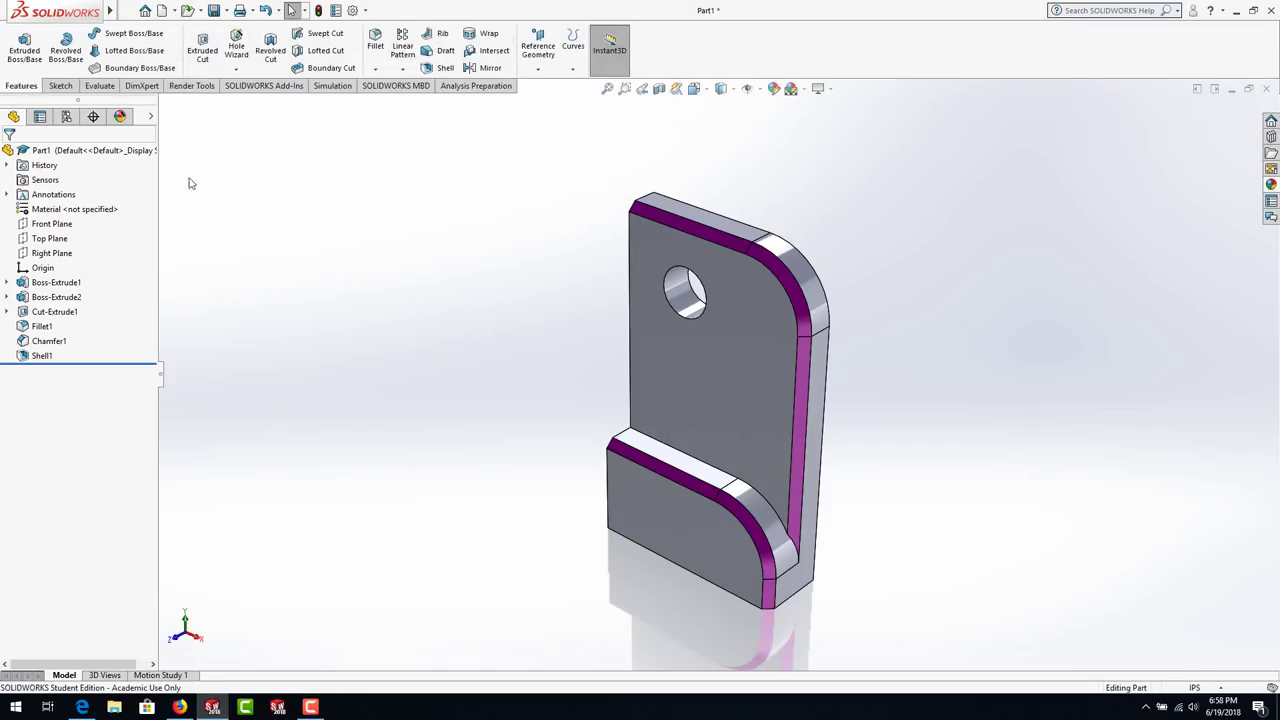
middle_drag(632, 304, 778, 278)
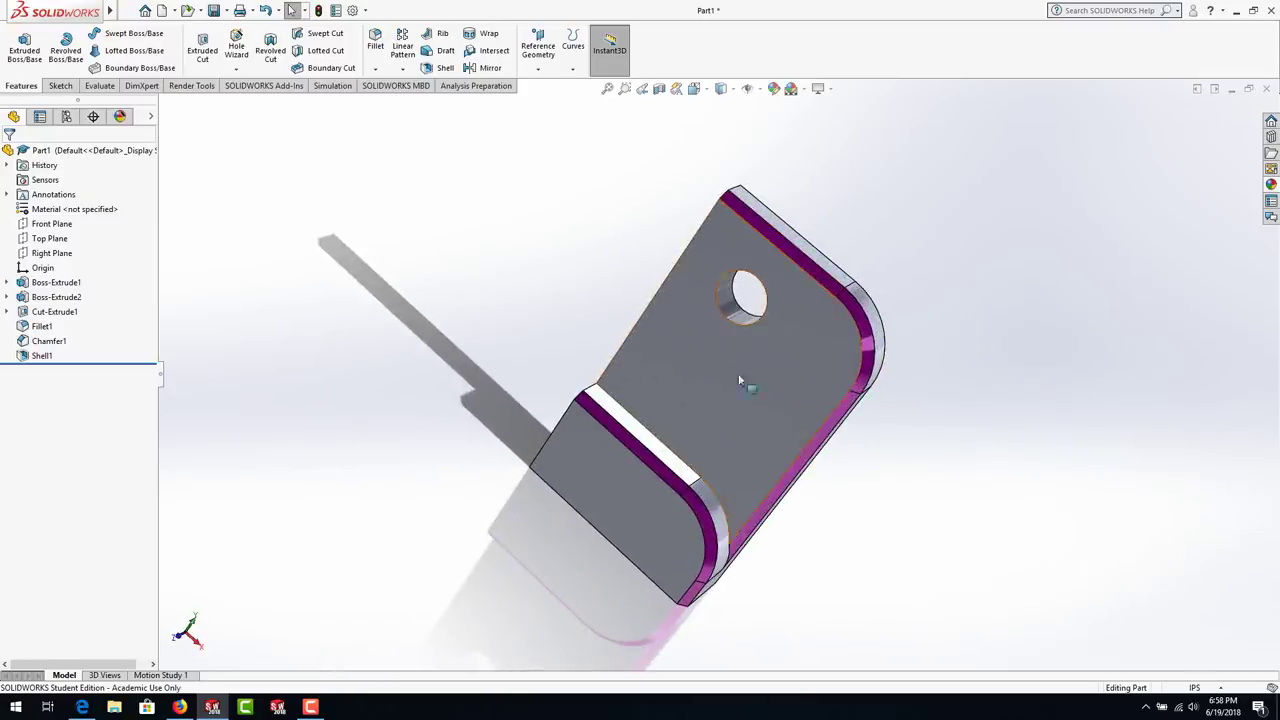
middle_drag(714, 398, 600, 425)
middle_drag(871, 427, 830, 441)
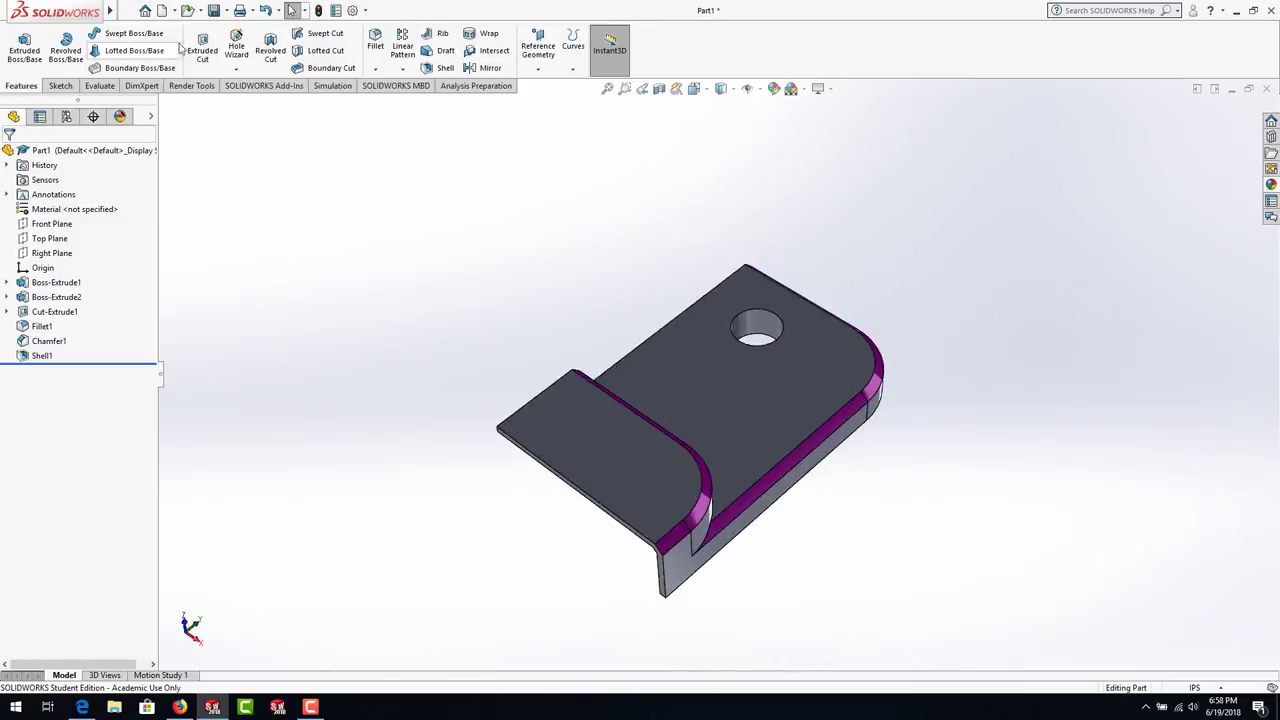
click(128, 10)
click(414, 251)
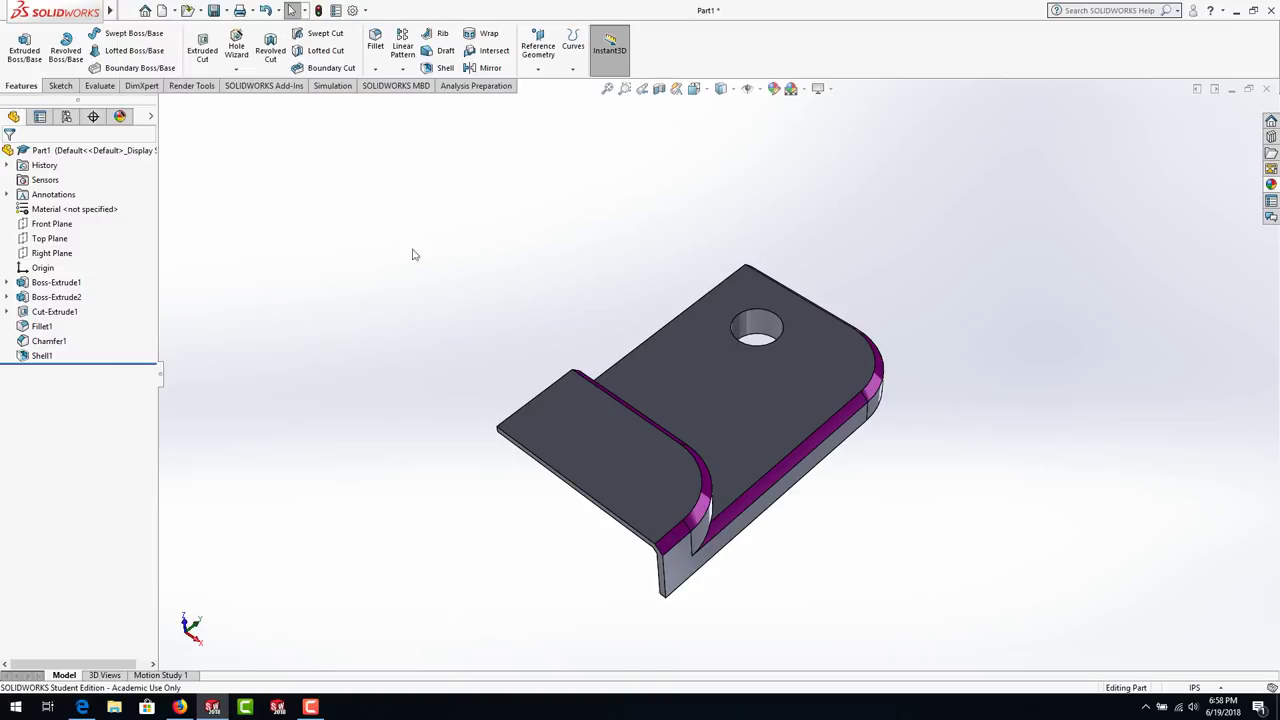
- Create a new part document
click(161, 11)
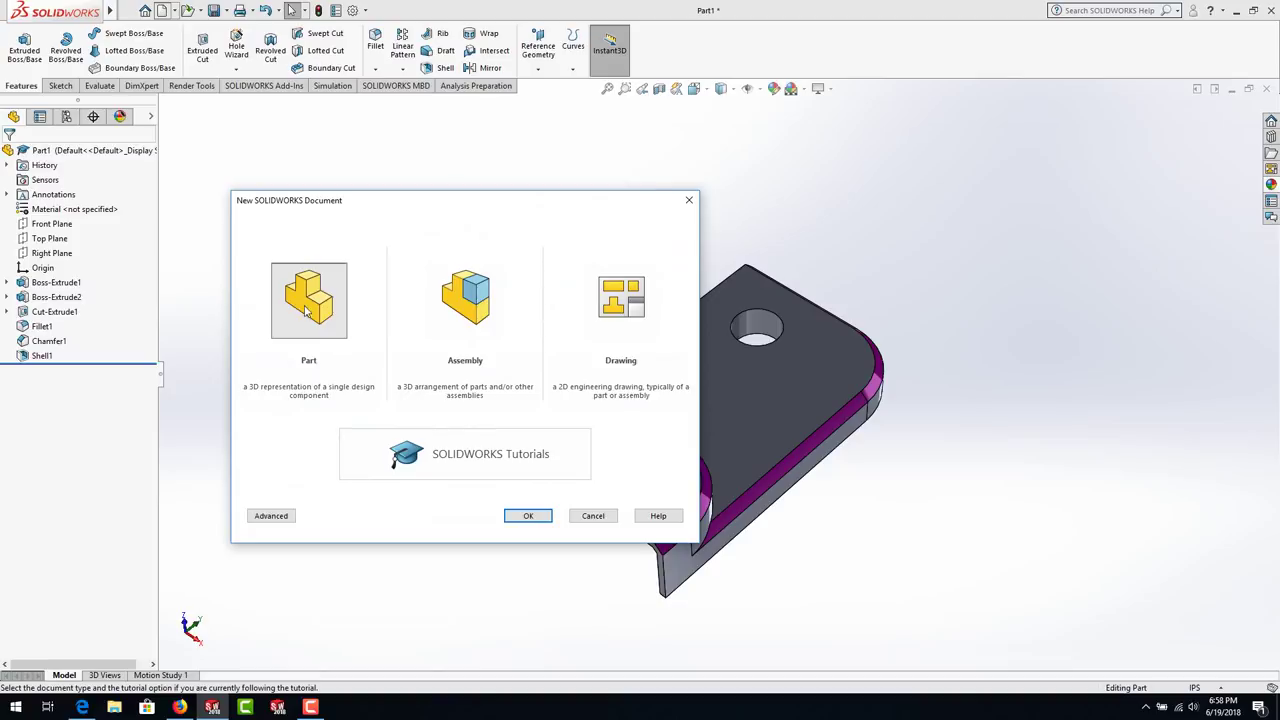
click(522, 515)
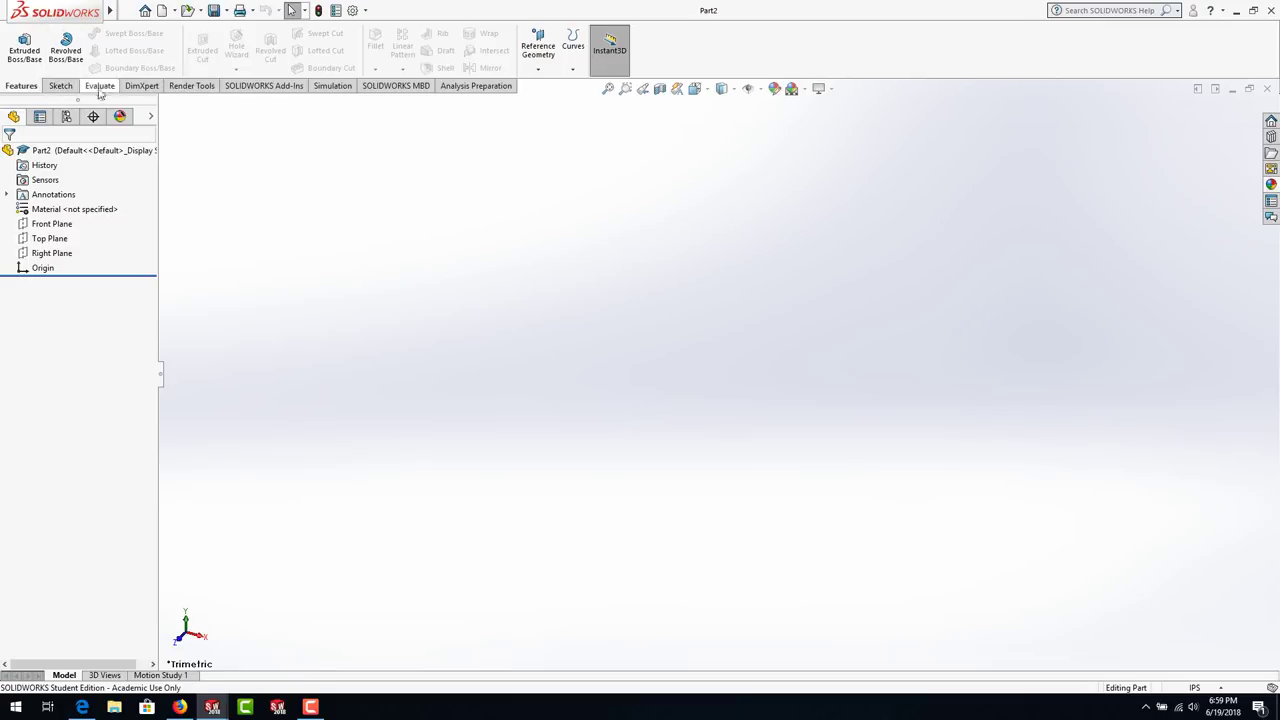
- Turn off the SOLIDWORKS Simulation add-in, keeping PhotoView 360 loaded, and return to the feature commands
click(192, 86)
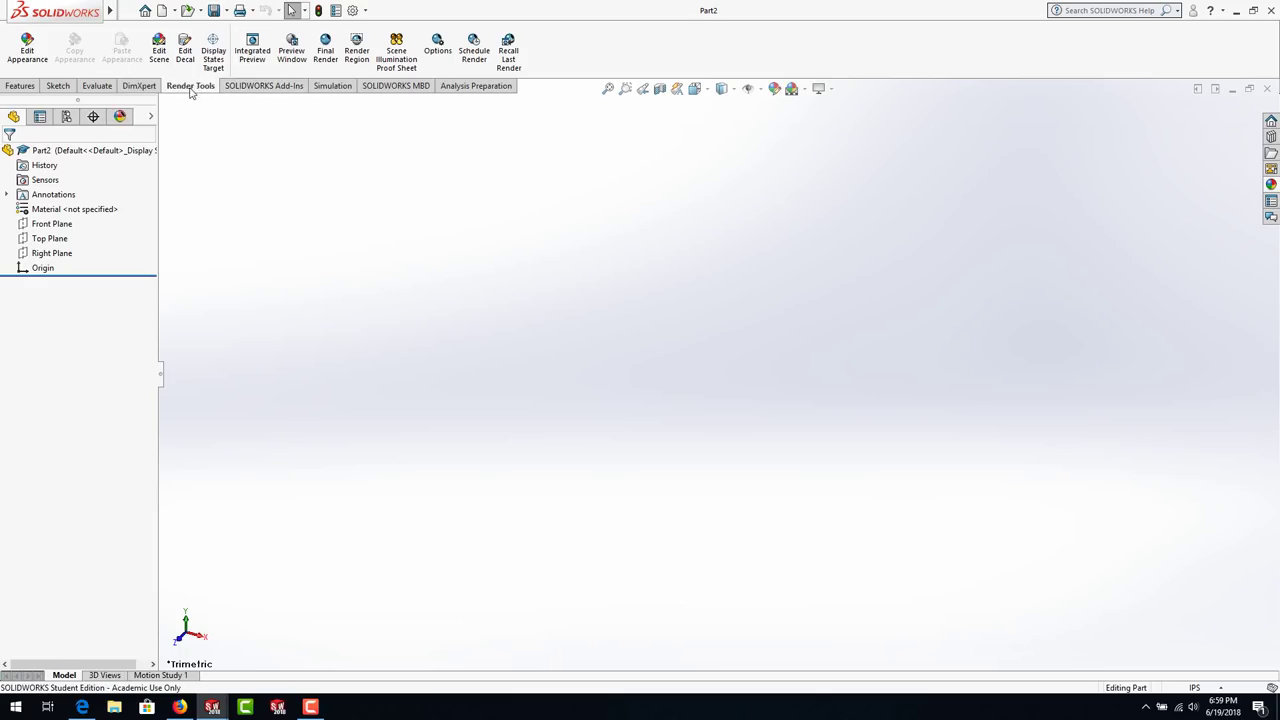
click(243, 89)
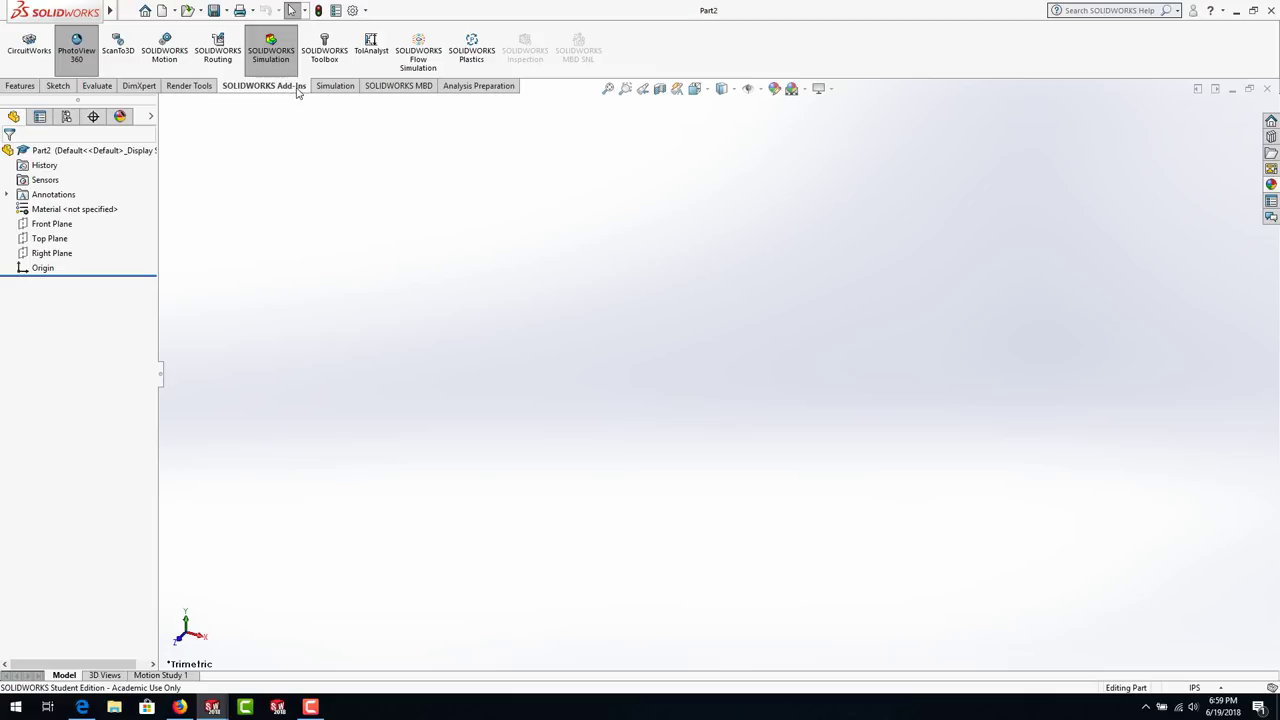
click(84, 63)
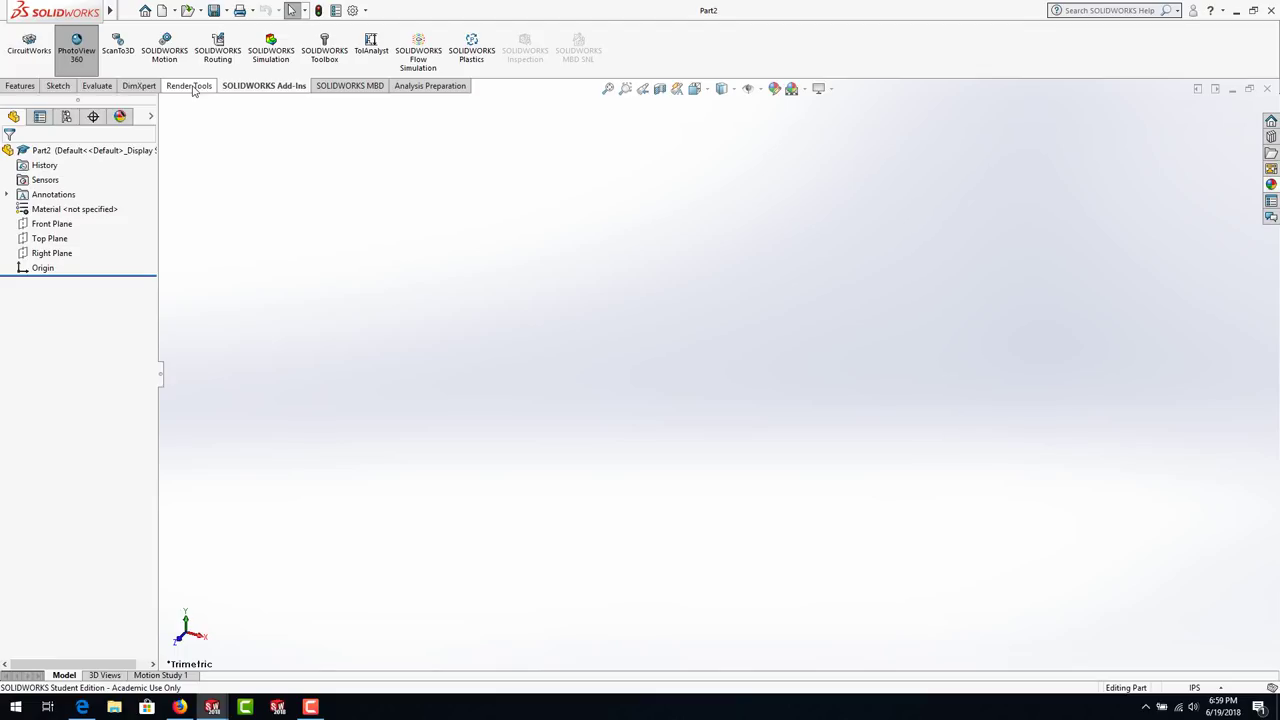
click(18, 87)
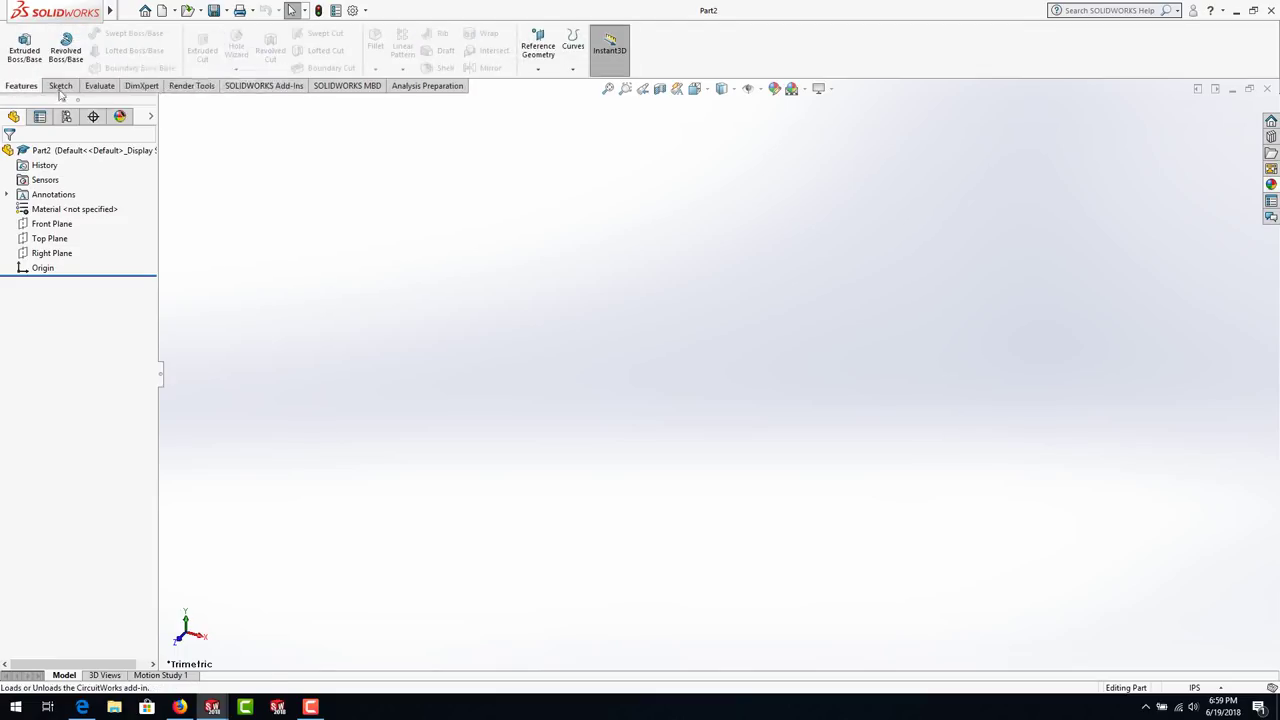
- Pin the main menu bar so that it stays permanently displayed
click(122, 12)
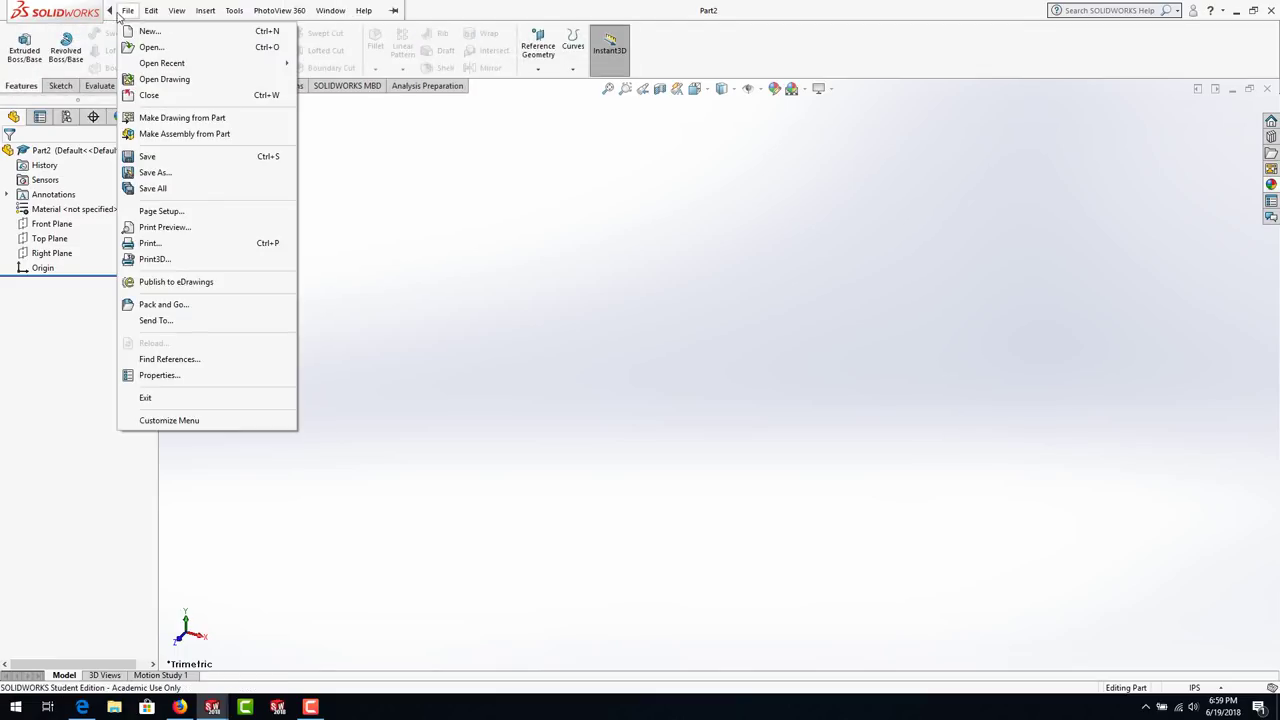
click(116, 12)
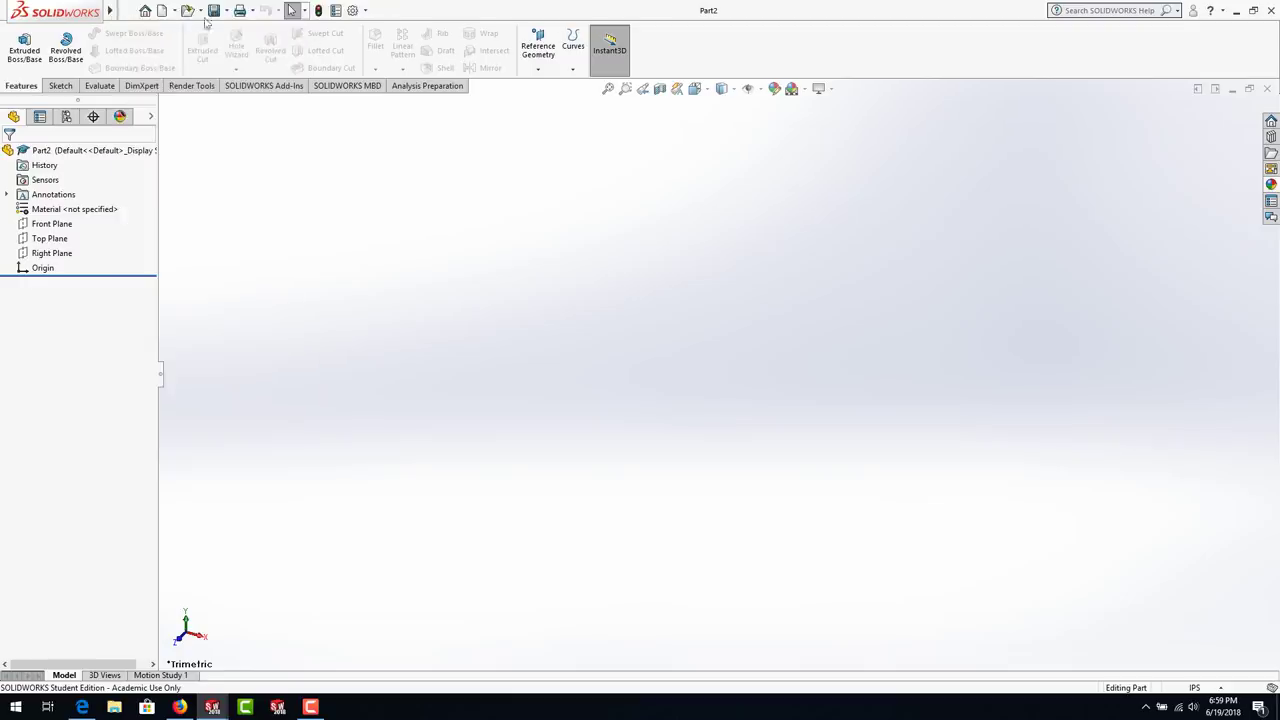
click(150, 11)
click(150, 11)
mouse_move(275, 12)
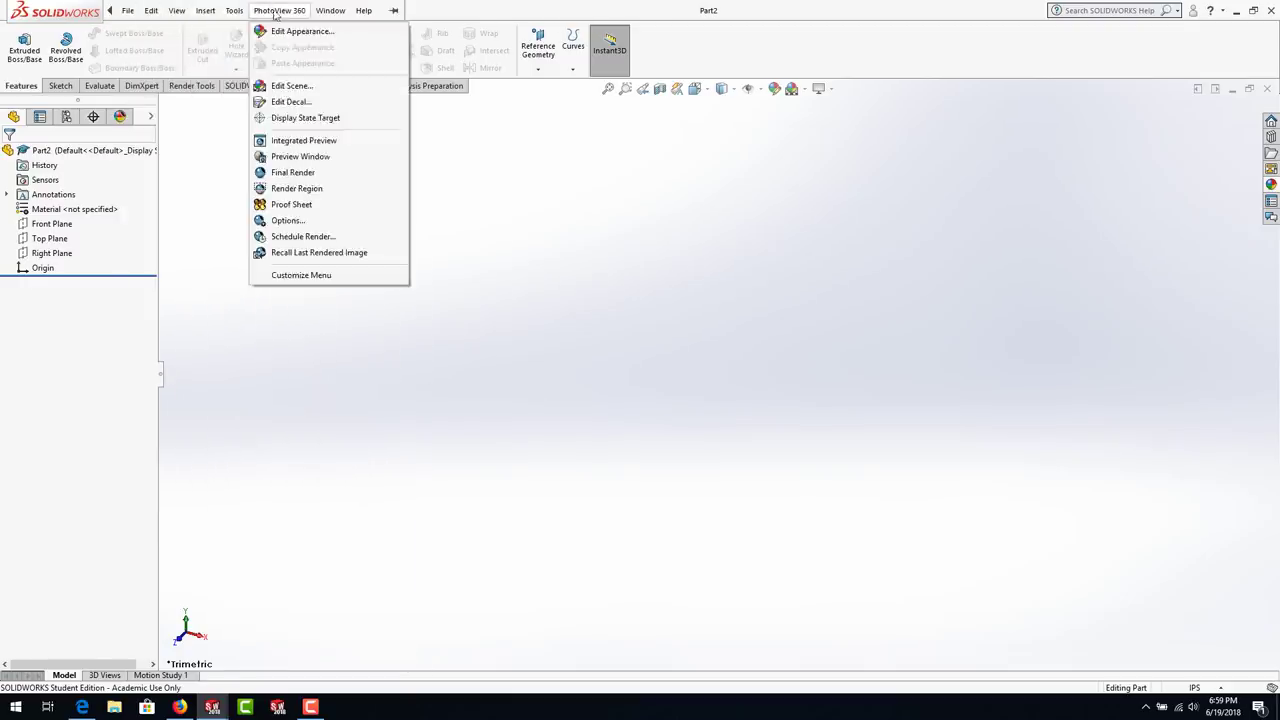
click(393, 10)
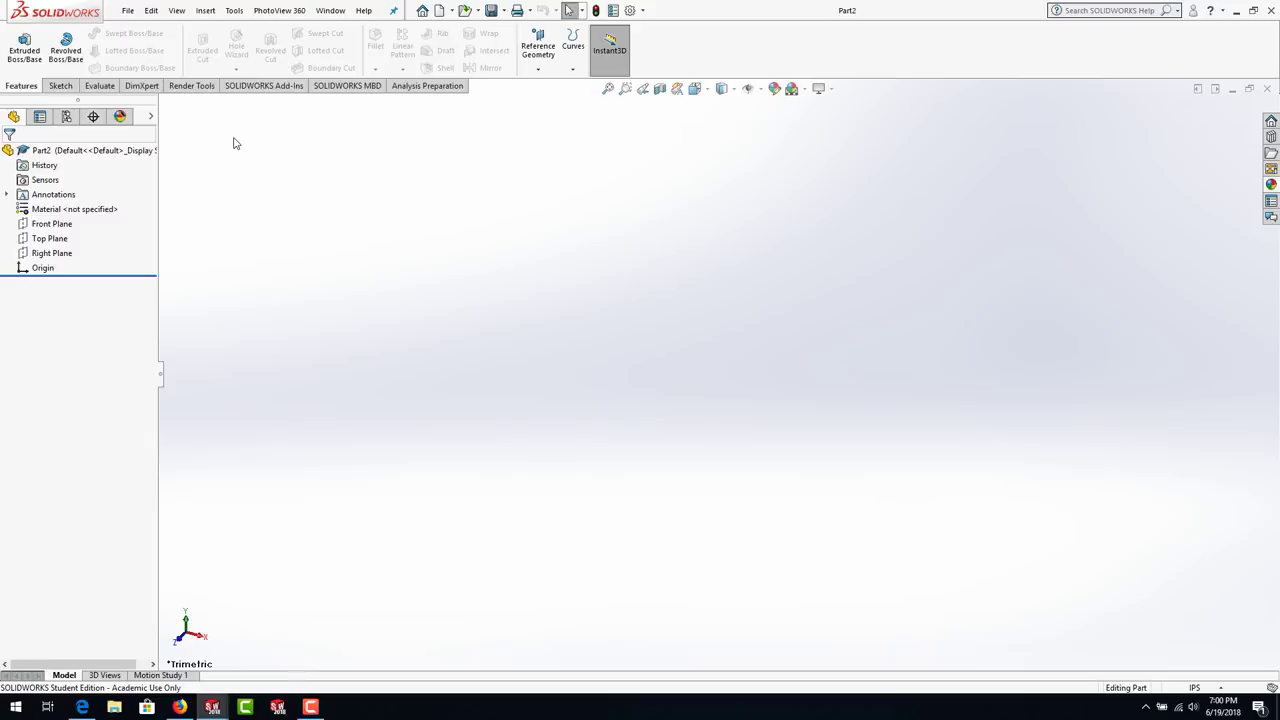
right_click(844, 61)
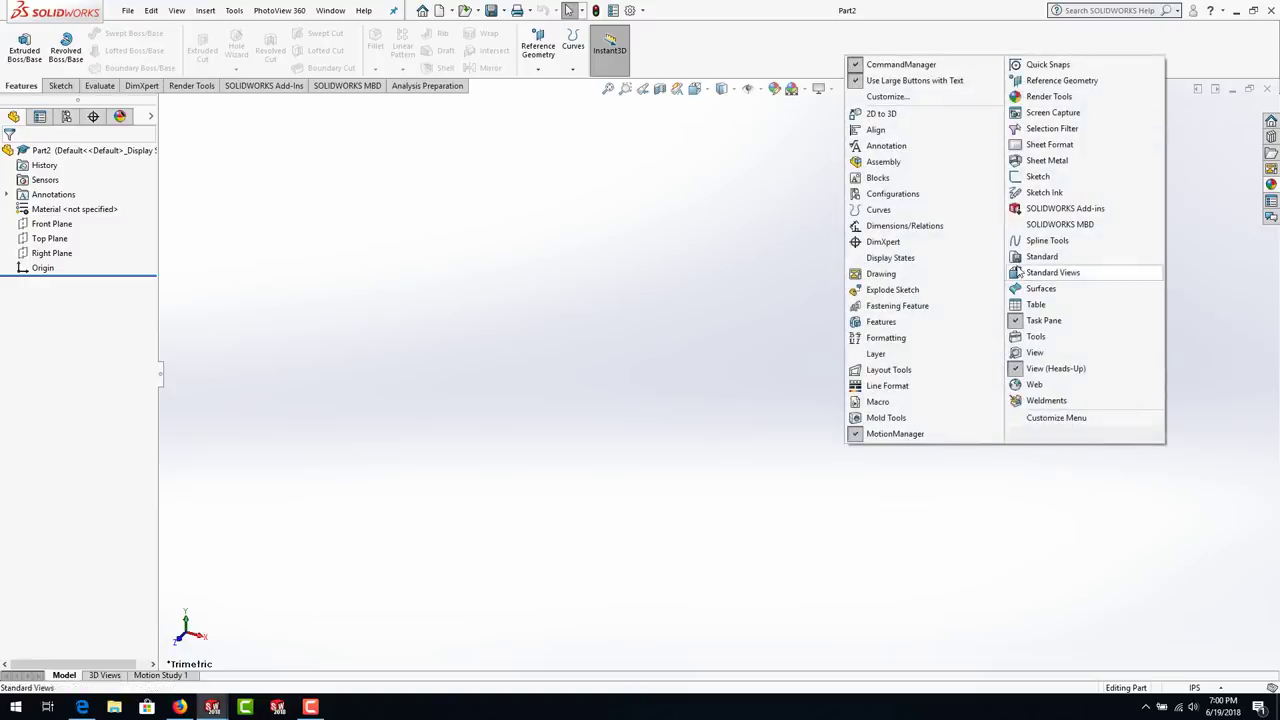
click(893, 96)
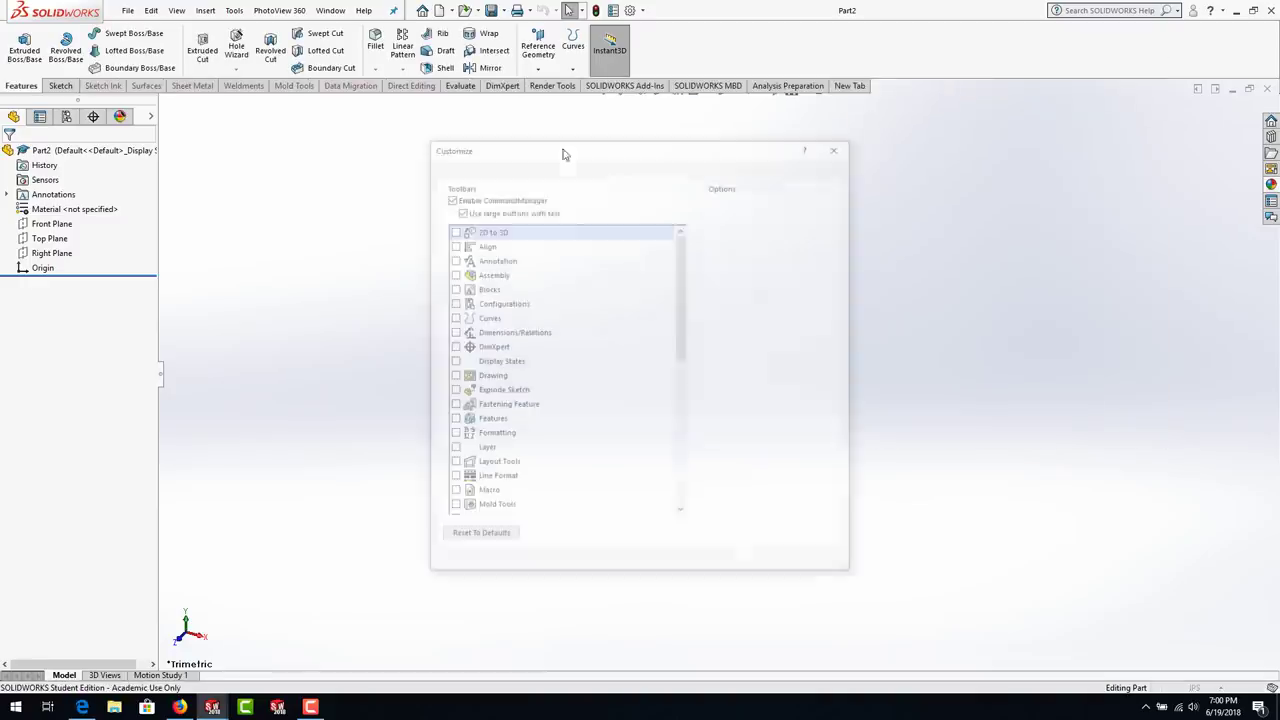
click(545, 169)
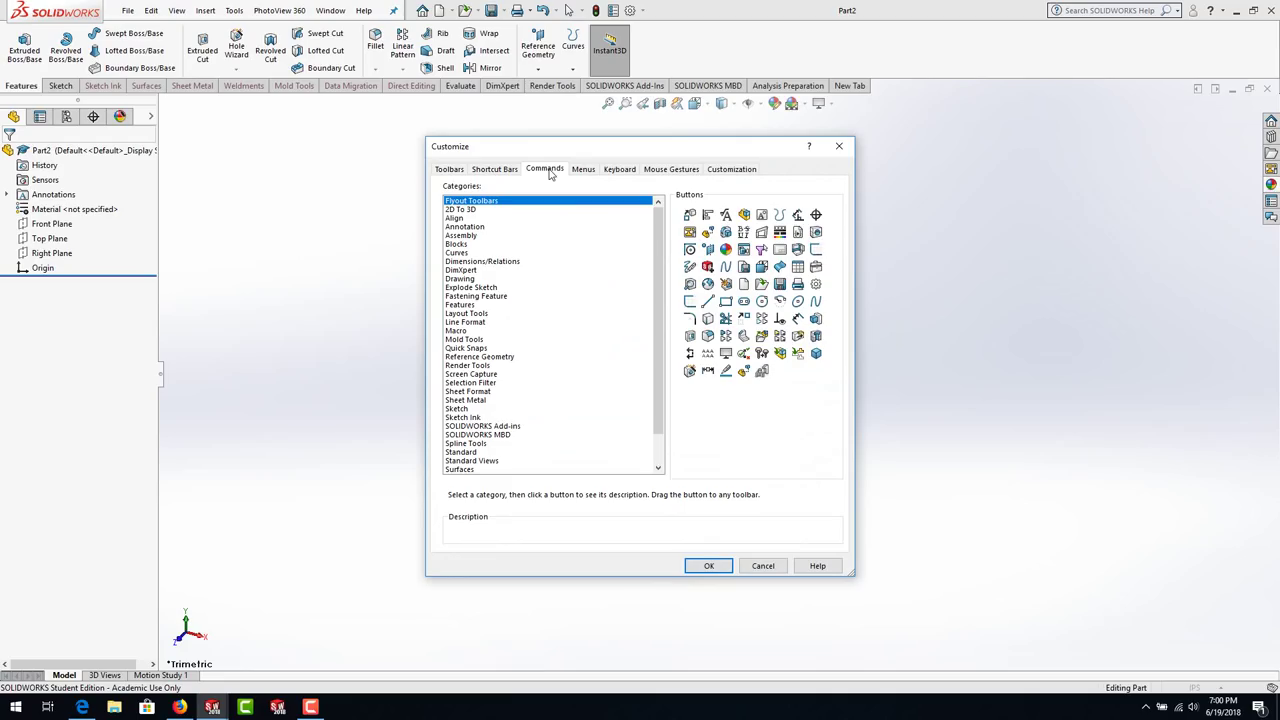
click(455, 279)
click(462, 314)
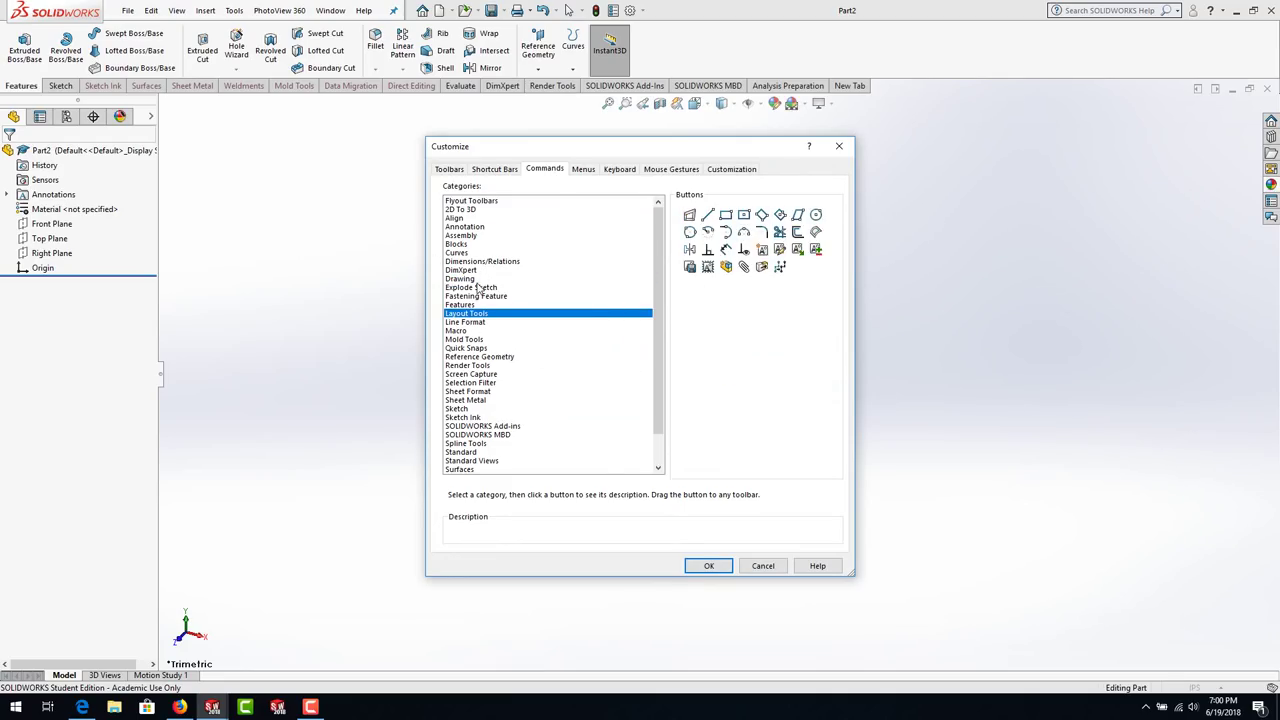
click(763, 566)
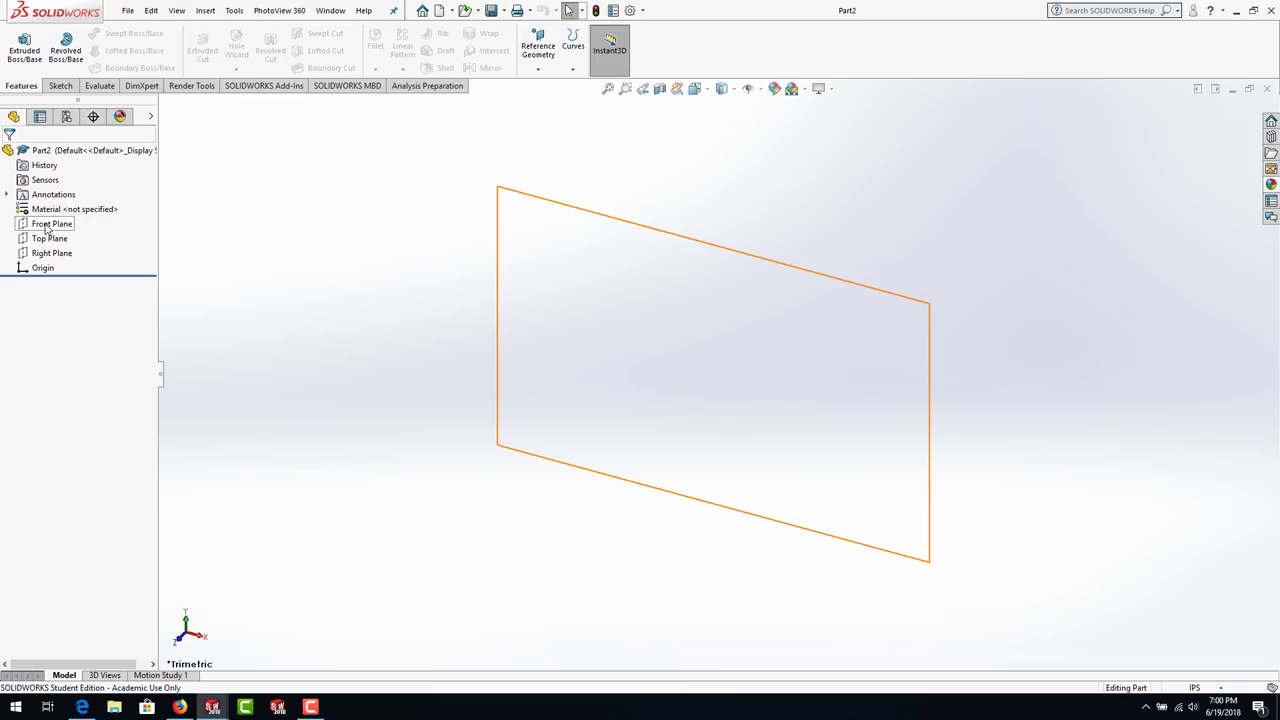
- Start a new 2D sketch on the Front Plane and slightly shrink the plane's displayed outline from its upper-left corner
click(46, 225)
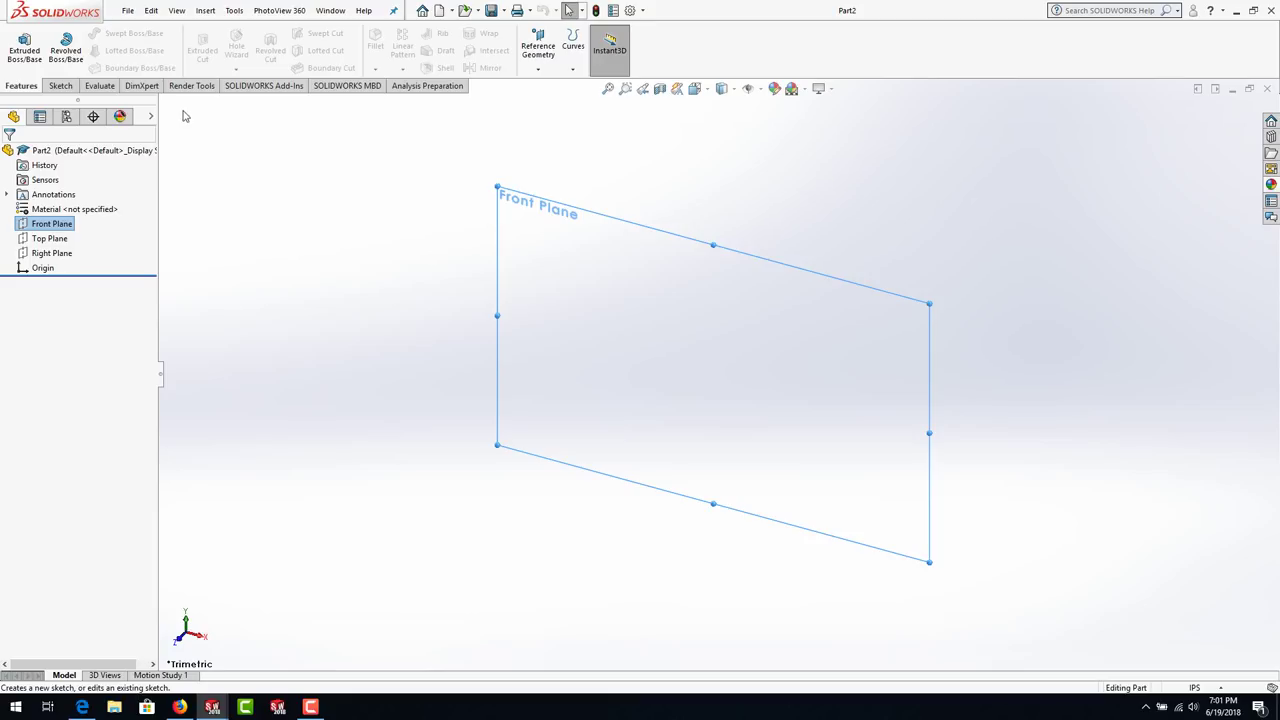
mouse_move(183, 117)
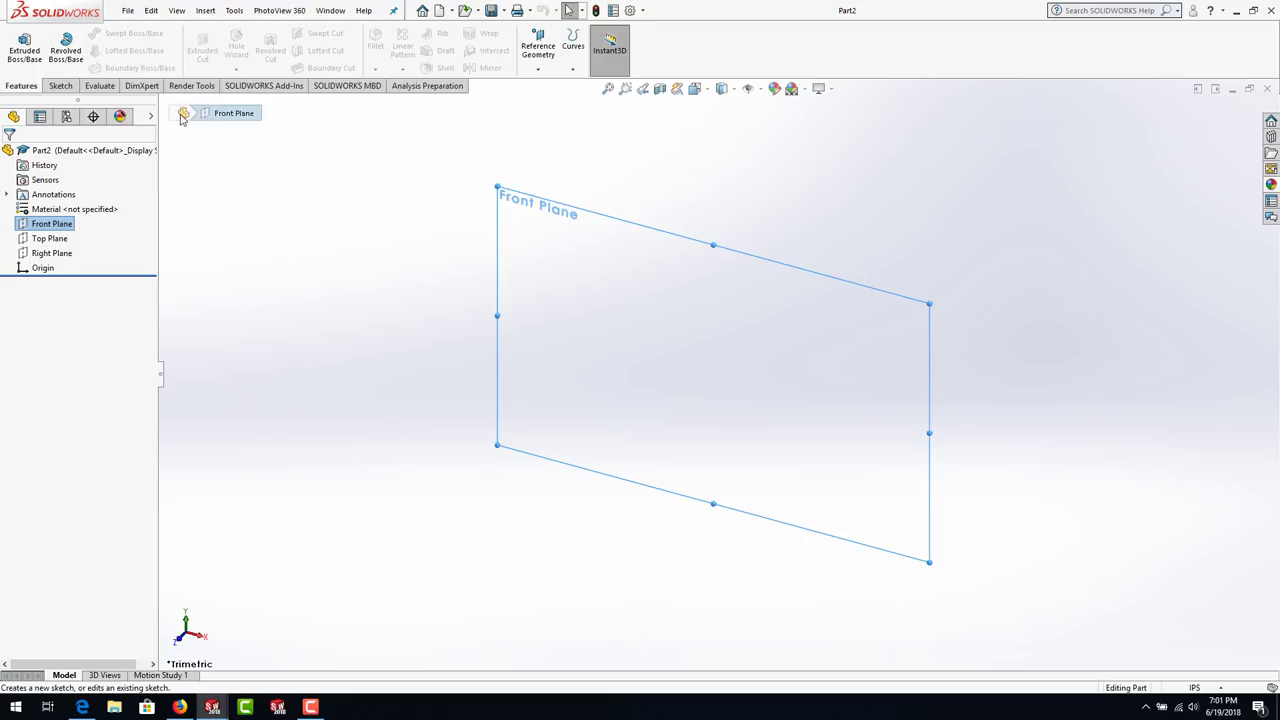
click(61, 86)
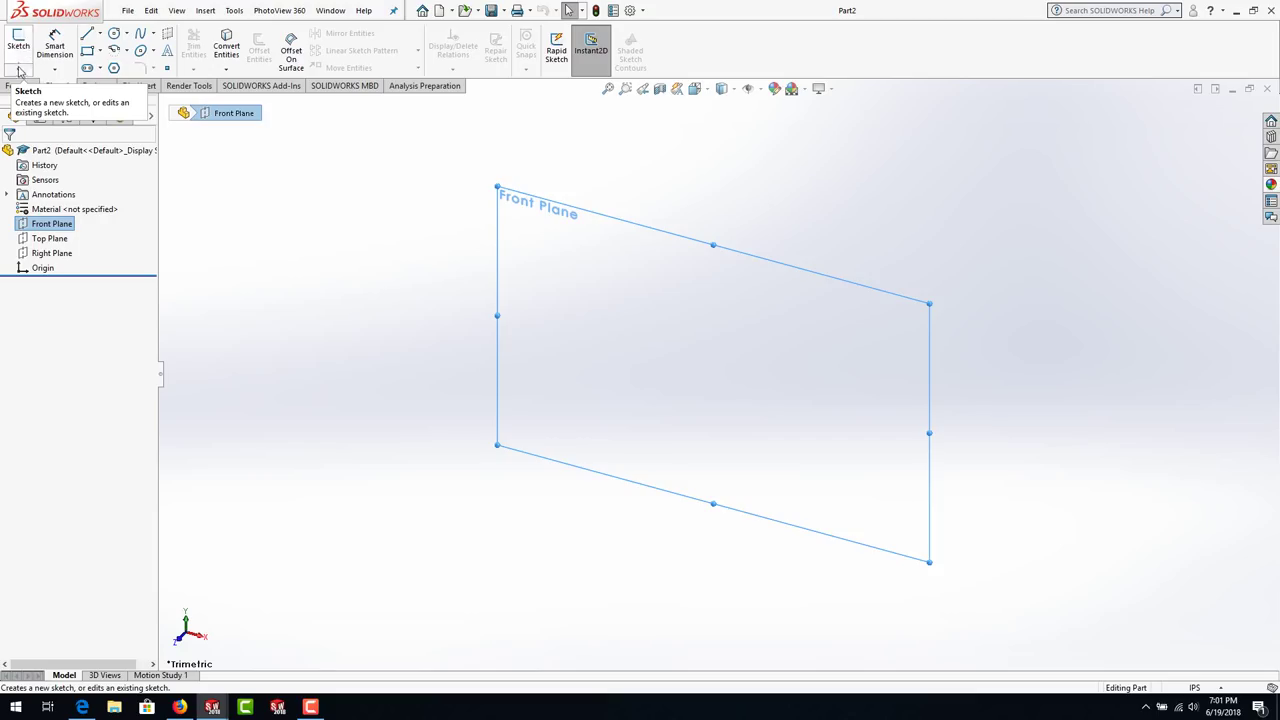
click(19, 70)
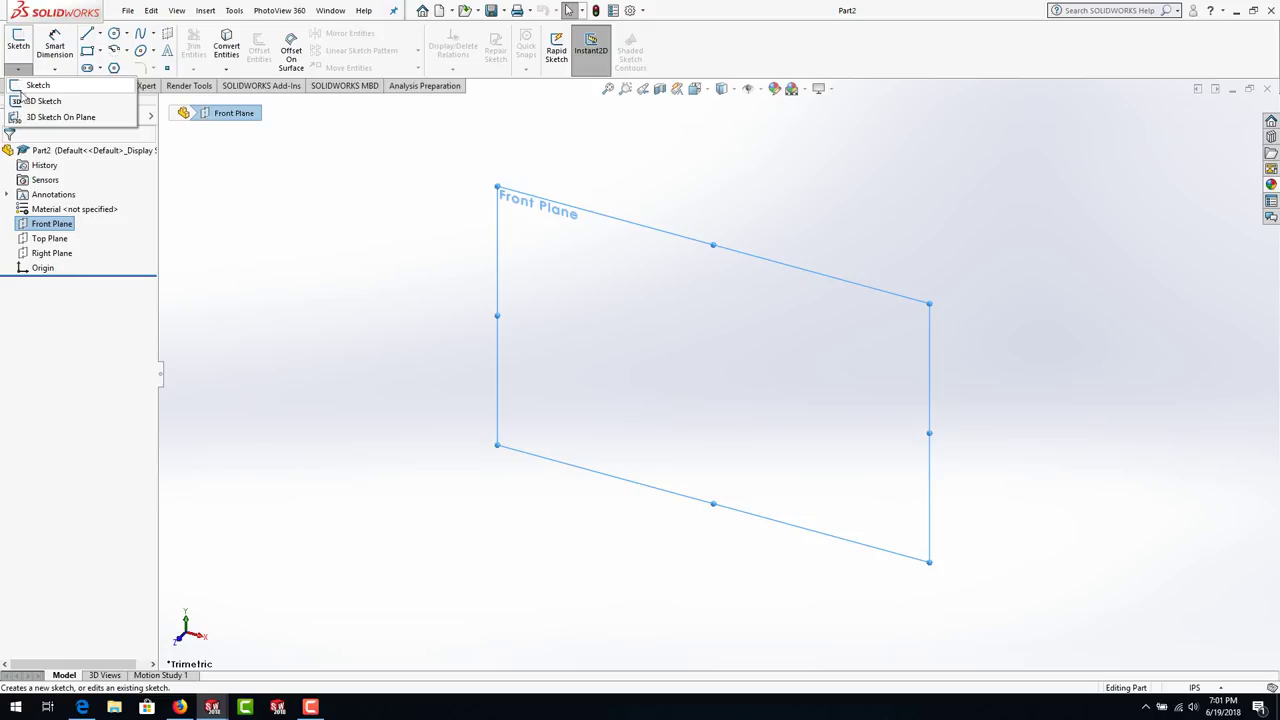
click(38, 86)
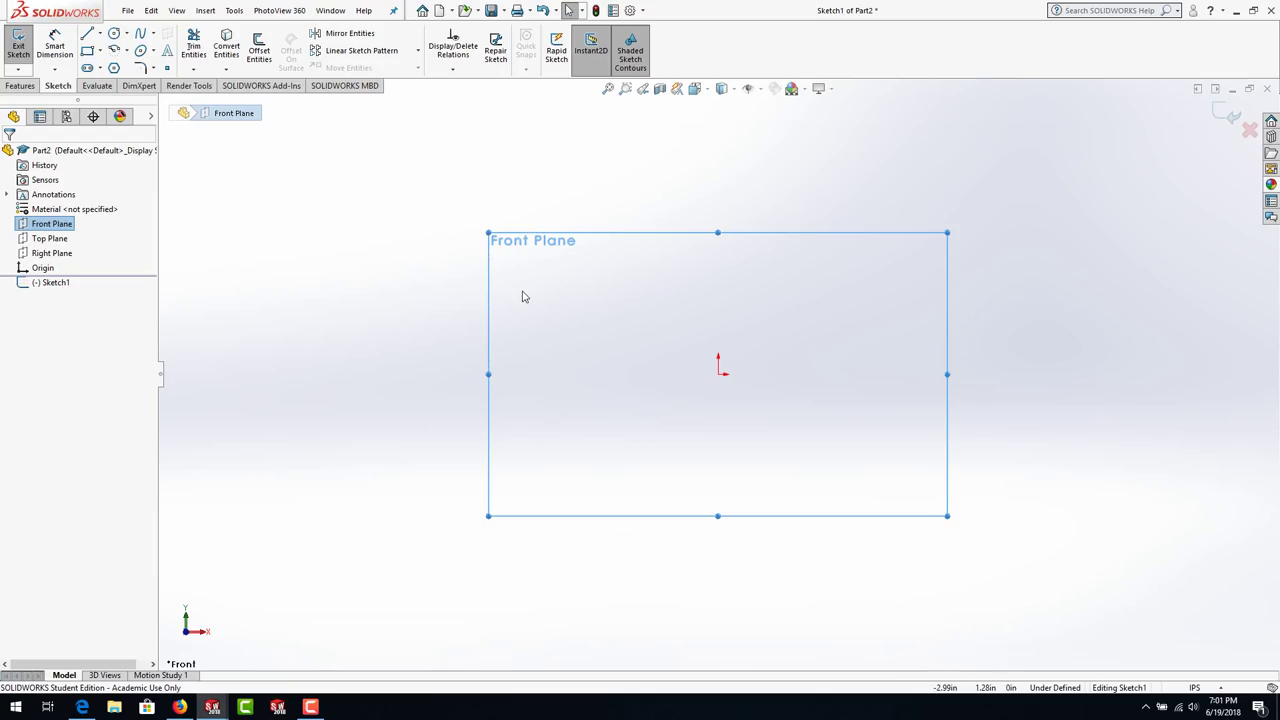
mouse_move(486, 229)
mouse_down()
mouse_move(472, 217)
mouse_move(494, 241)
mouse_up()
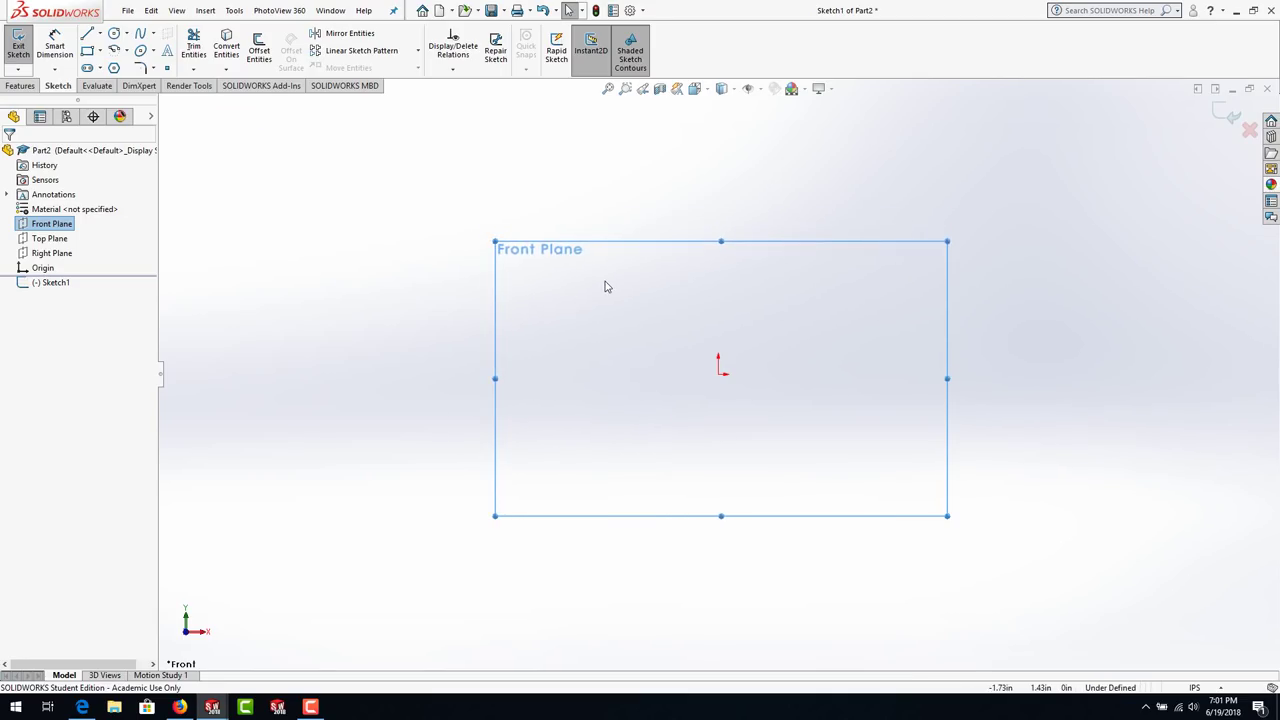
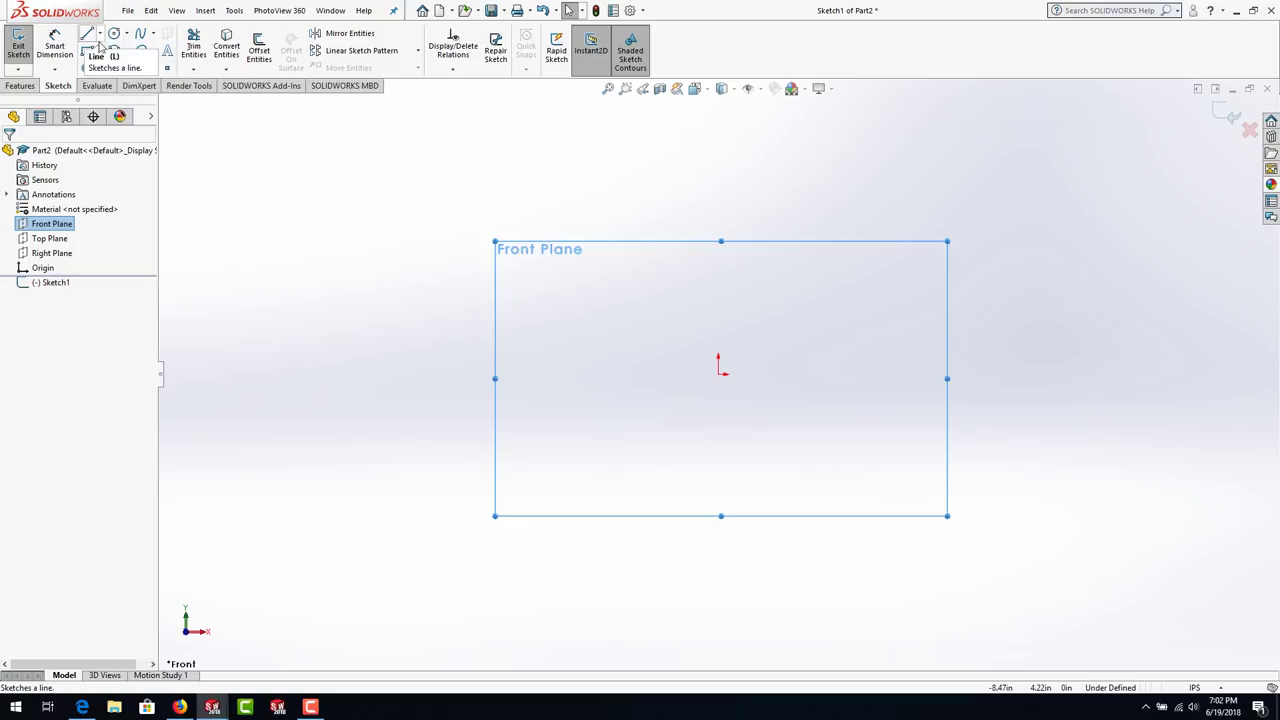
click(100, 36)
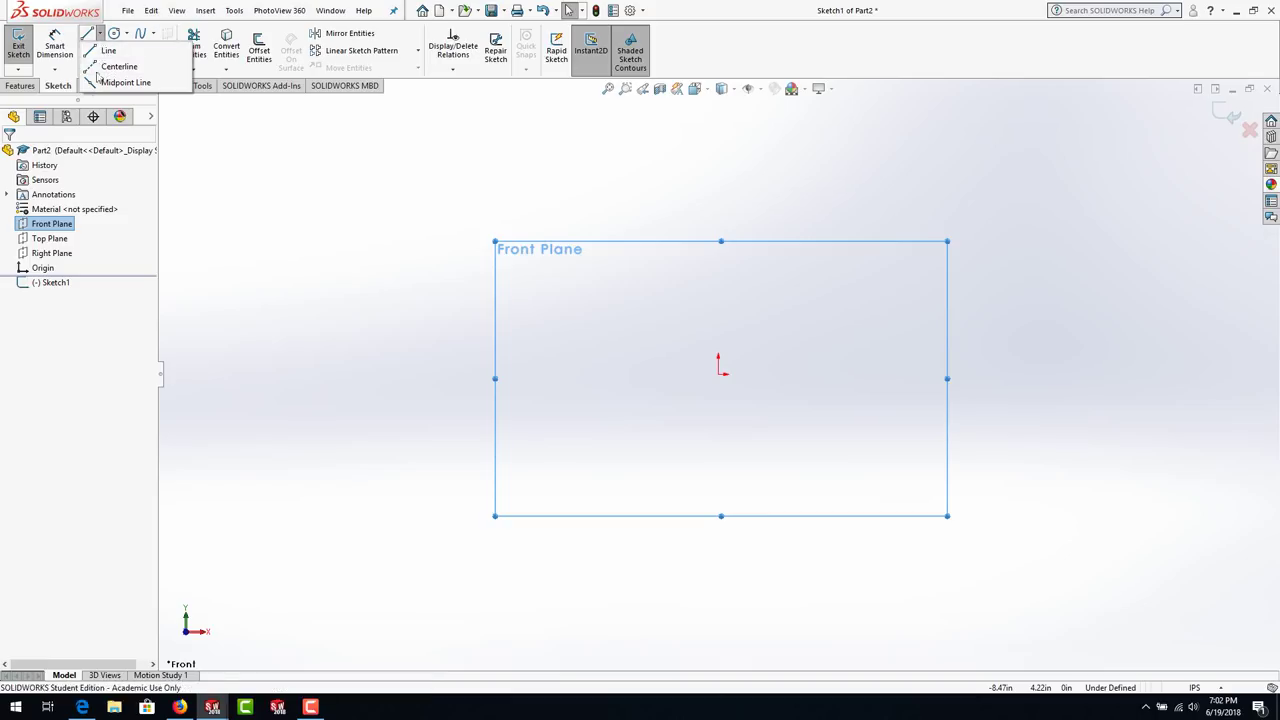
click(300, 210)
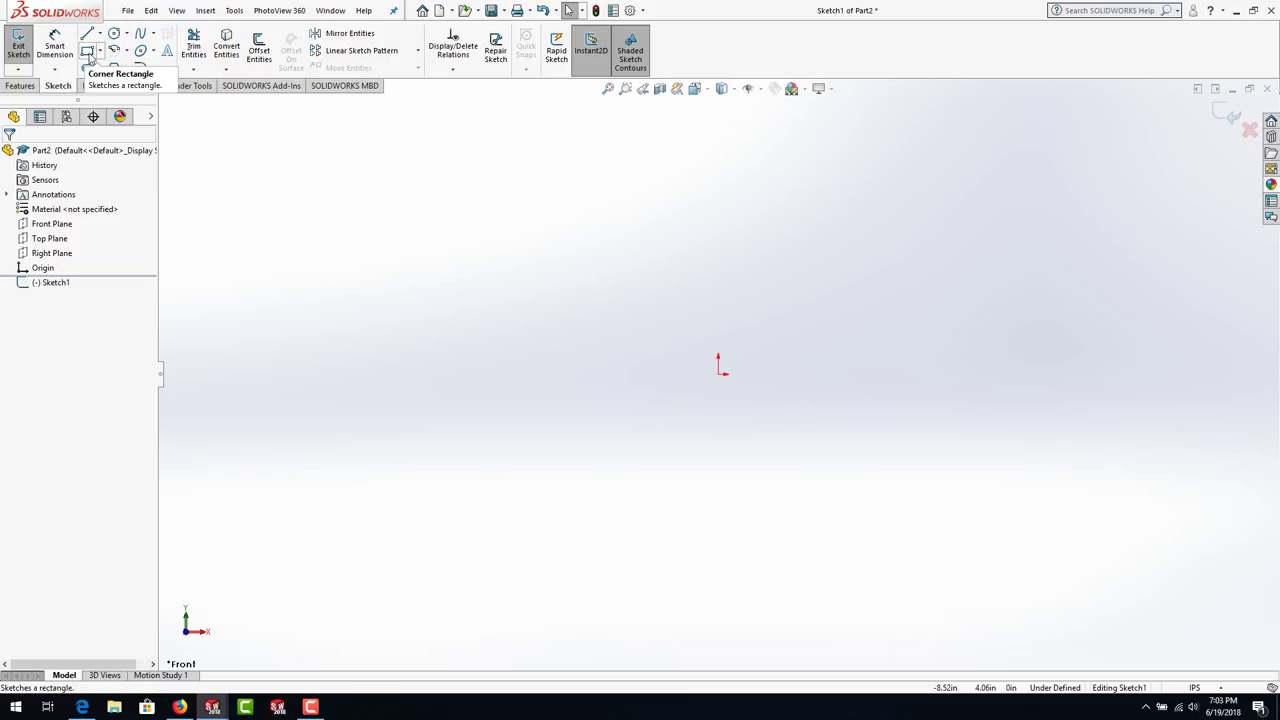
- Sketch a corner rectangle from the origin up and to the right, about 1.97 in wide and 3.40 in high
click(100, 50)
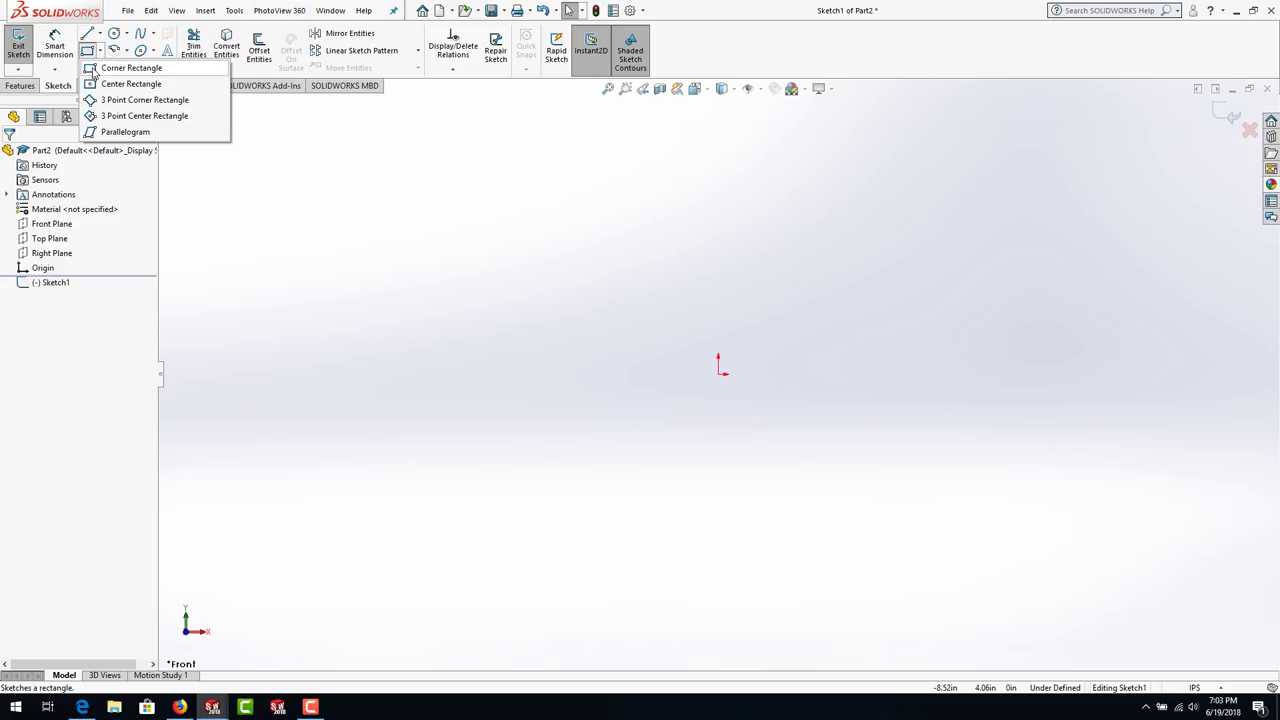
click(93, 71)
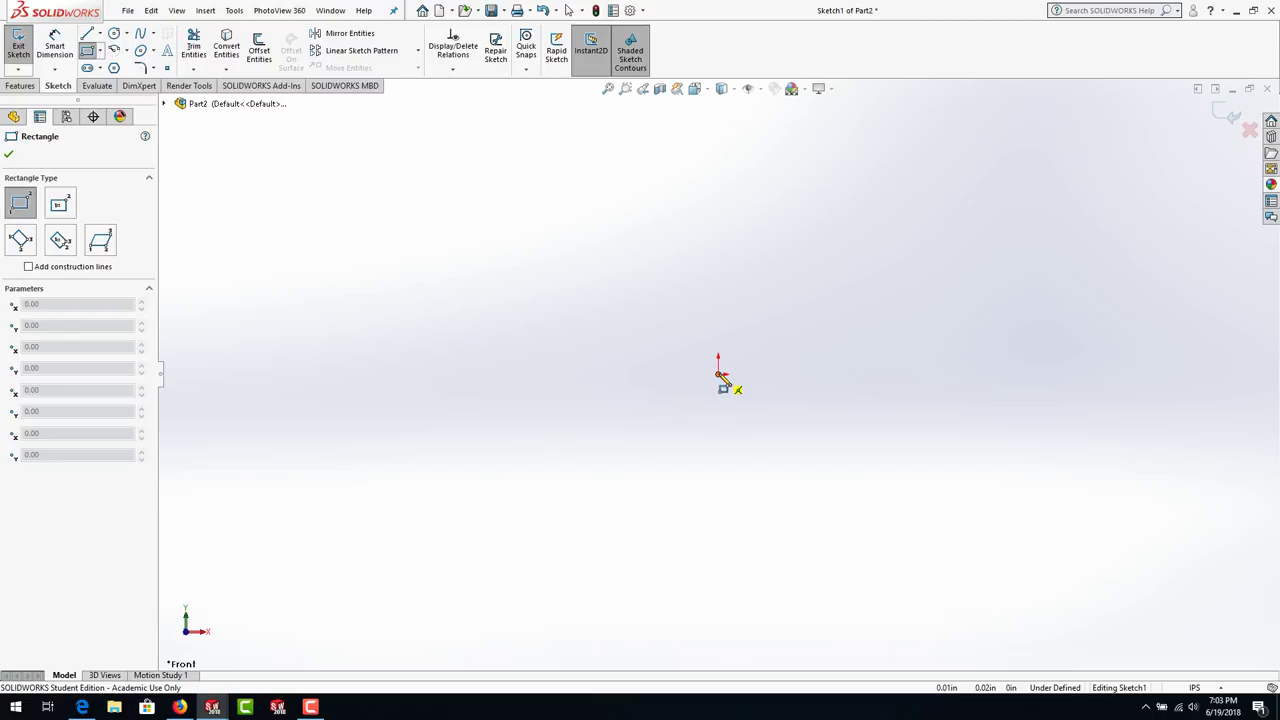
click(723, 376)
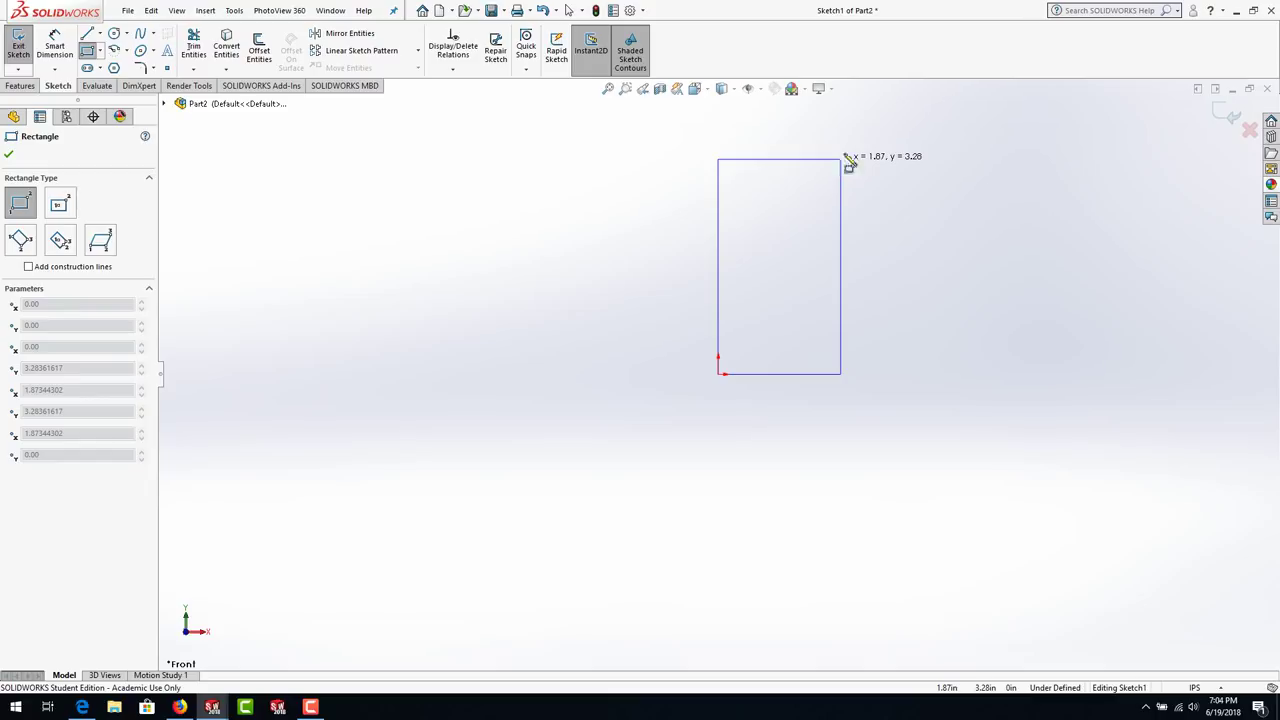
click(847, 152)
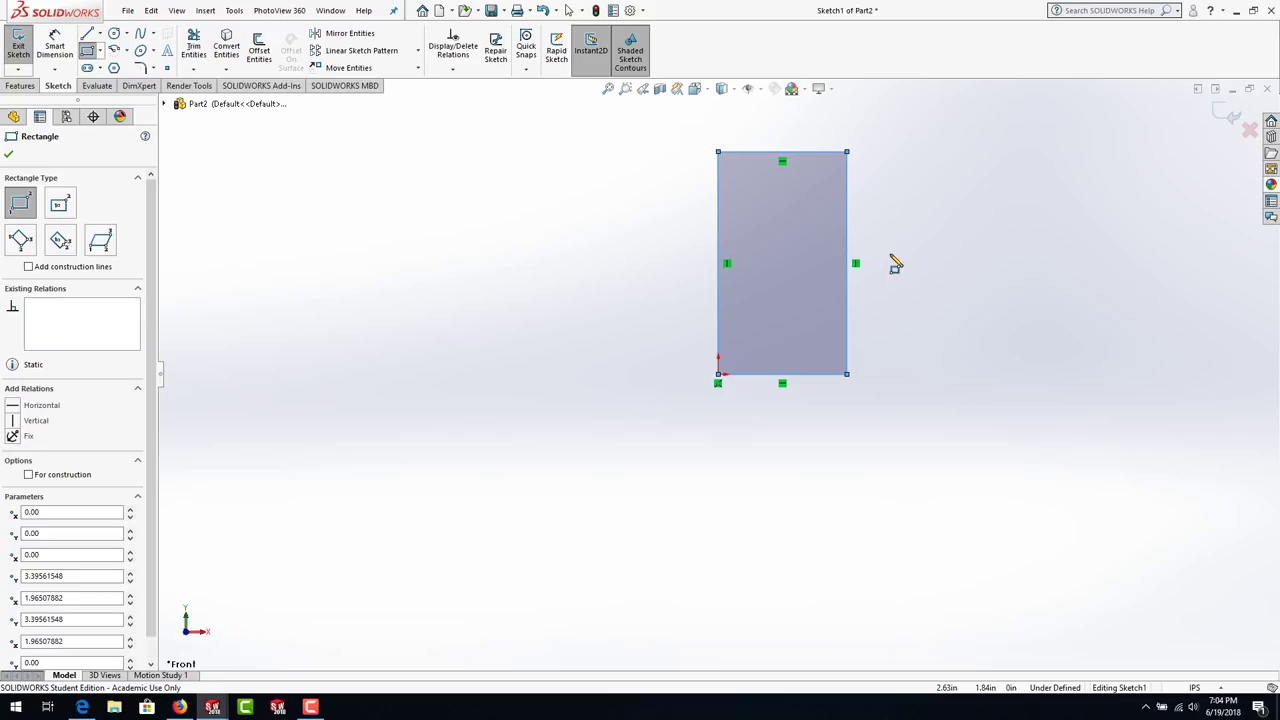
key(Escape)
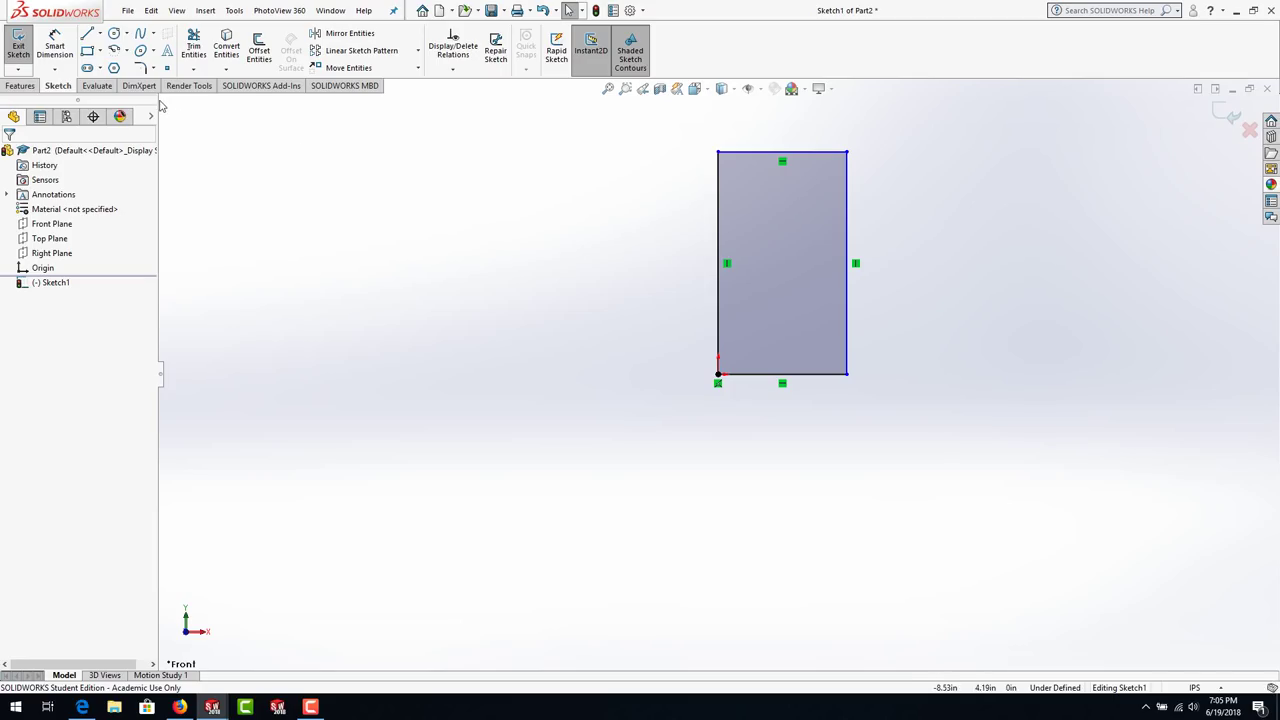
- Dimension the rectangle's left vertical edge and set its length to 5 in
click(64, 45)
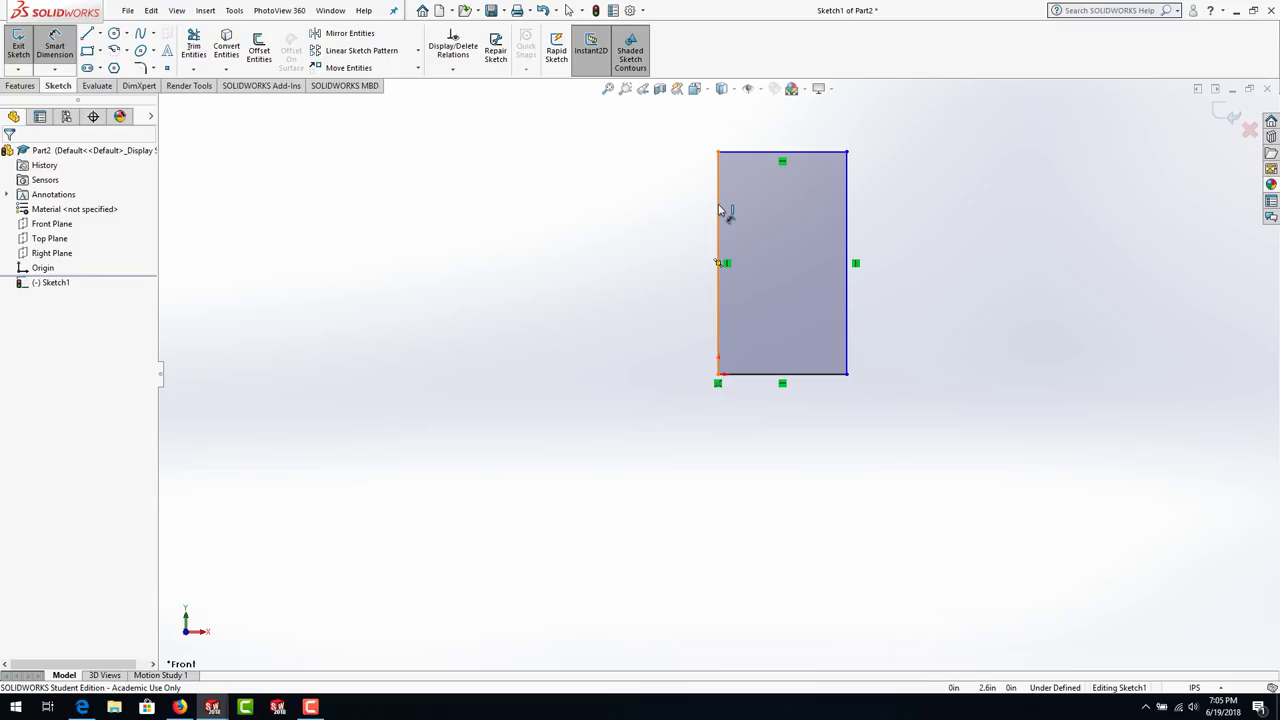
click(718, 211)
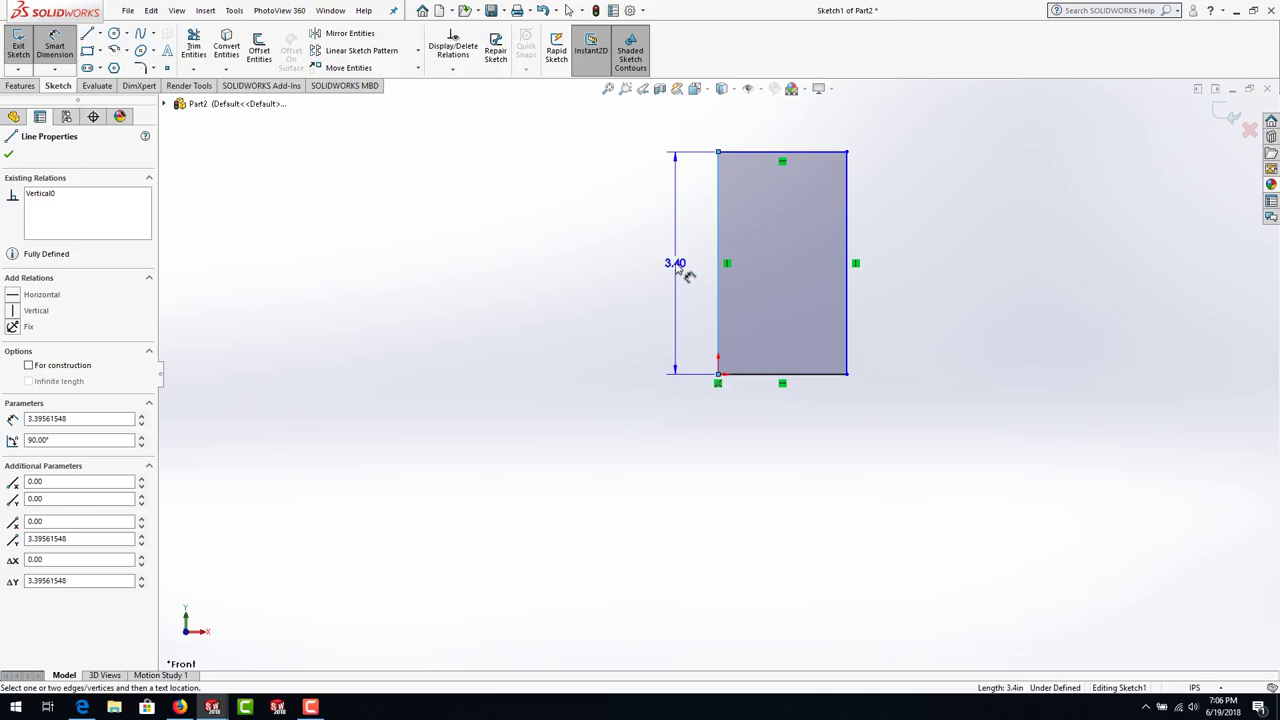
click(684, 272)
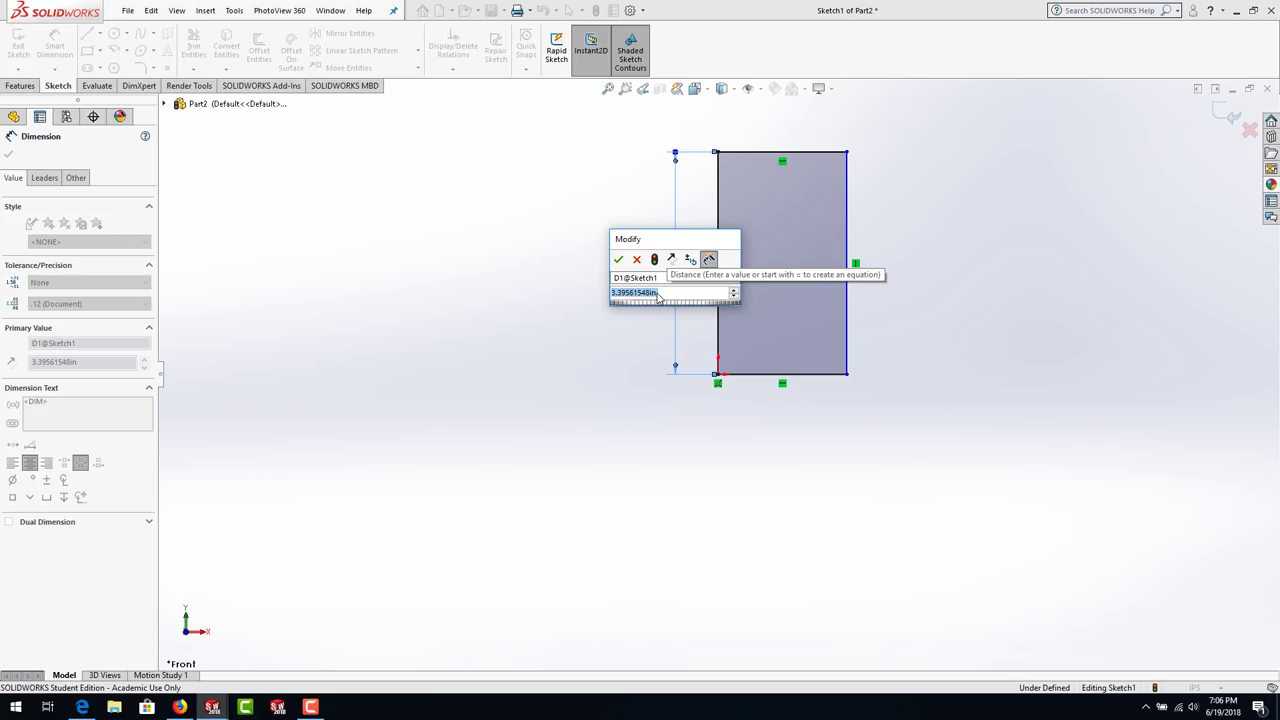
text(5)
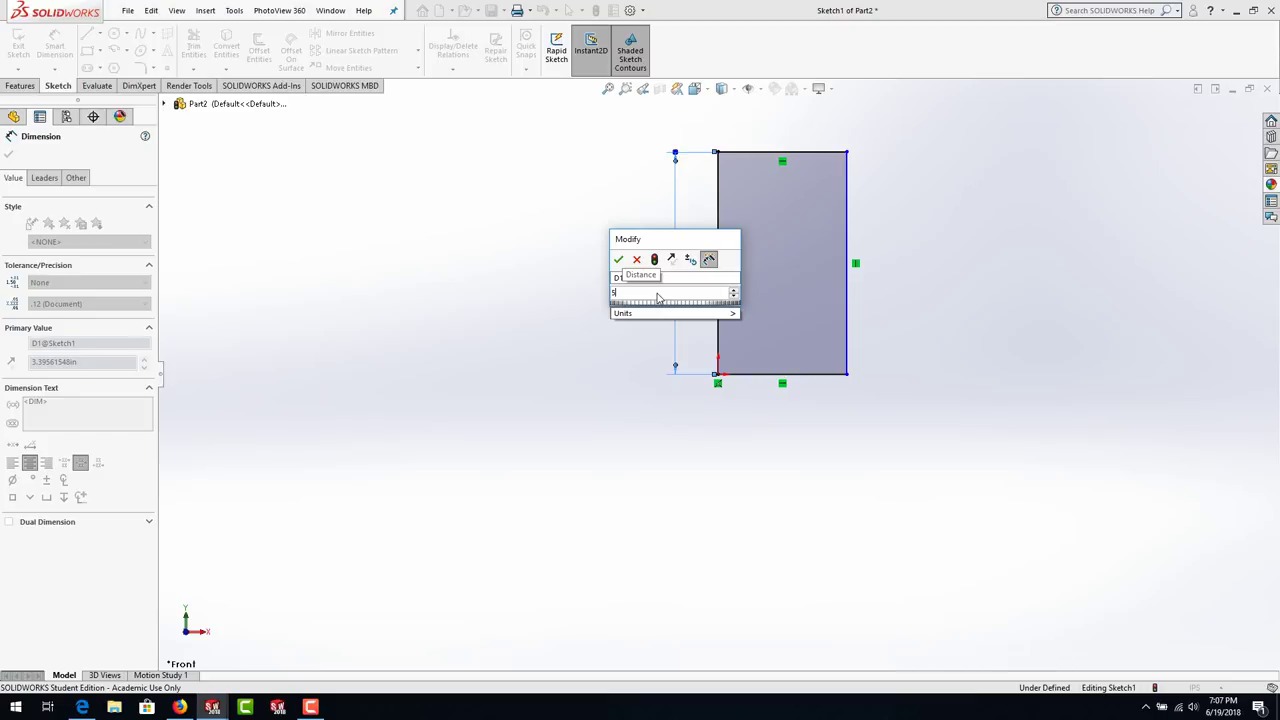
text(in)
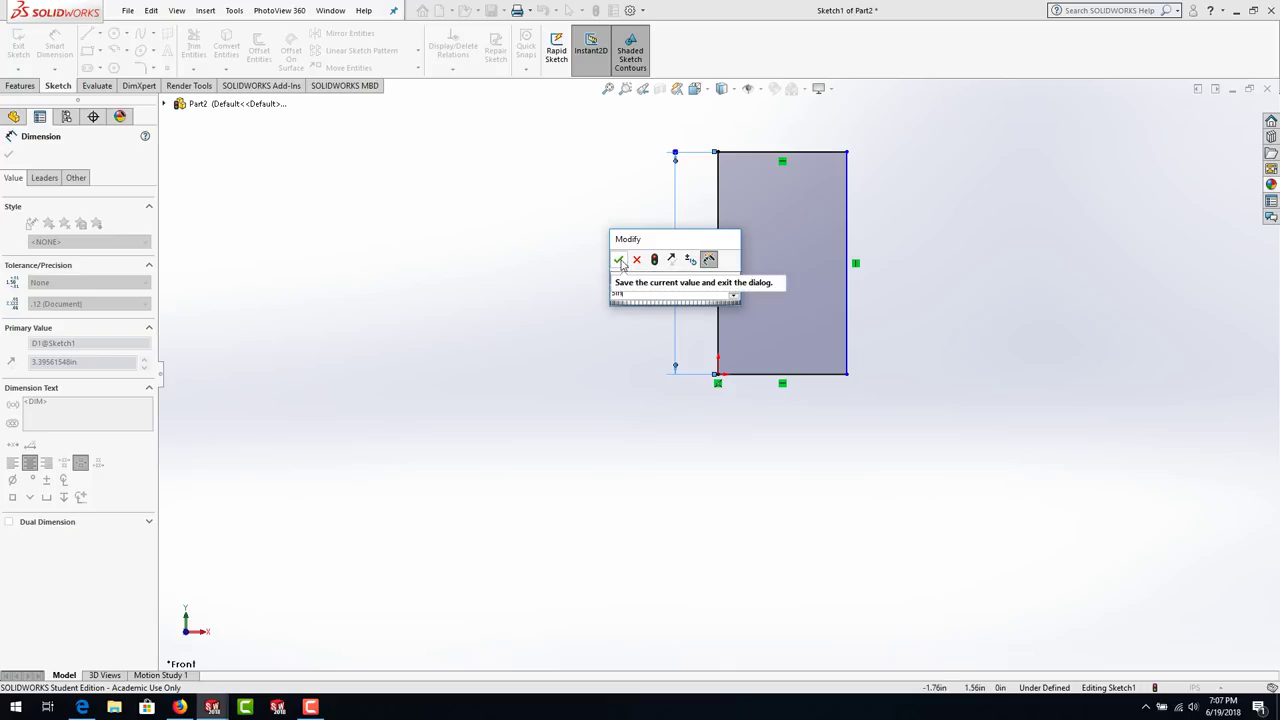
click(620, 262)
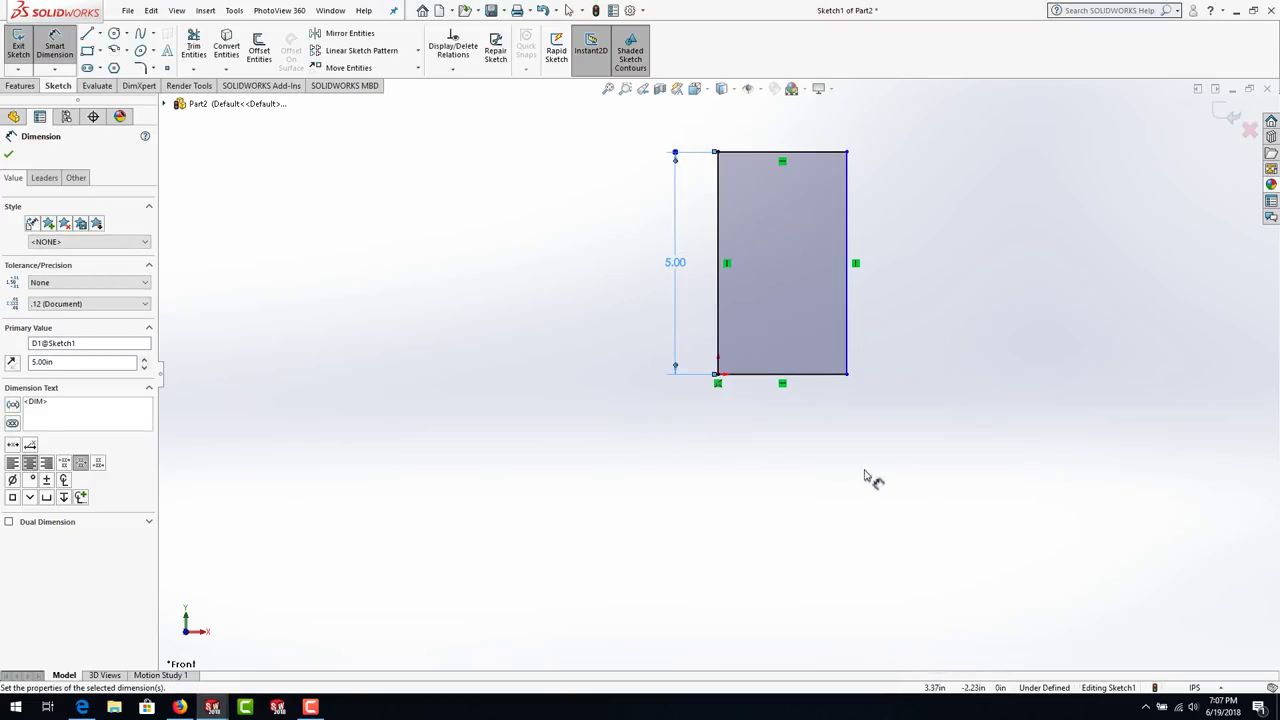
- Dimension the rectangle's bottom edge at 3 in and set that dimension's precision to three decimals (.123)
click(812, 378)
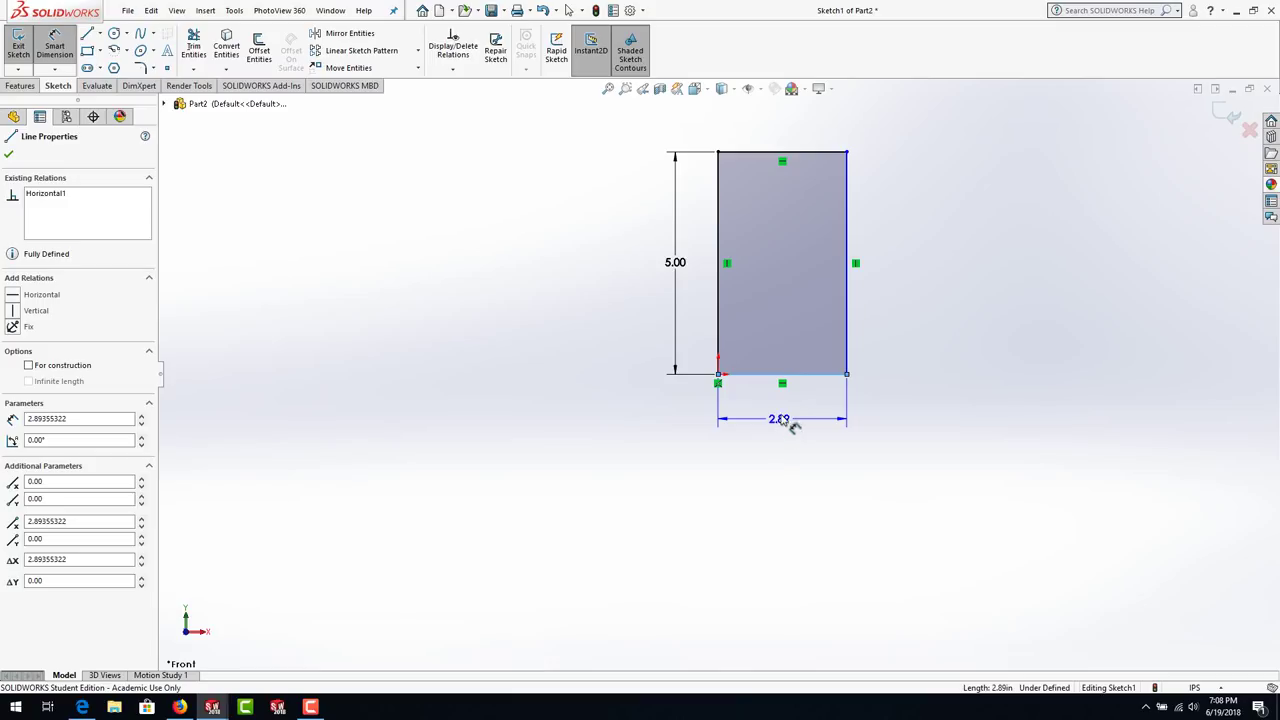
drag(783, 425, 781, 422)
double_click(781, 415)
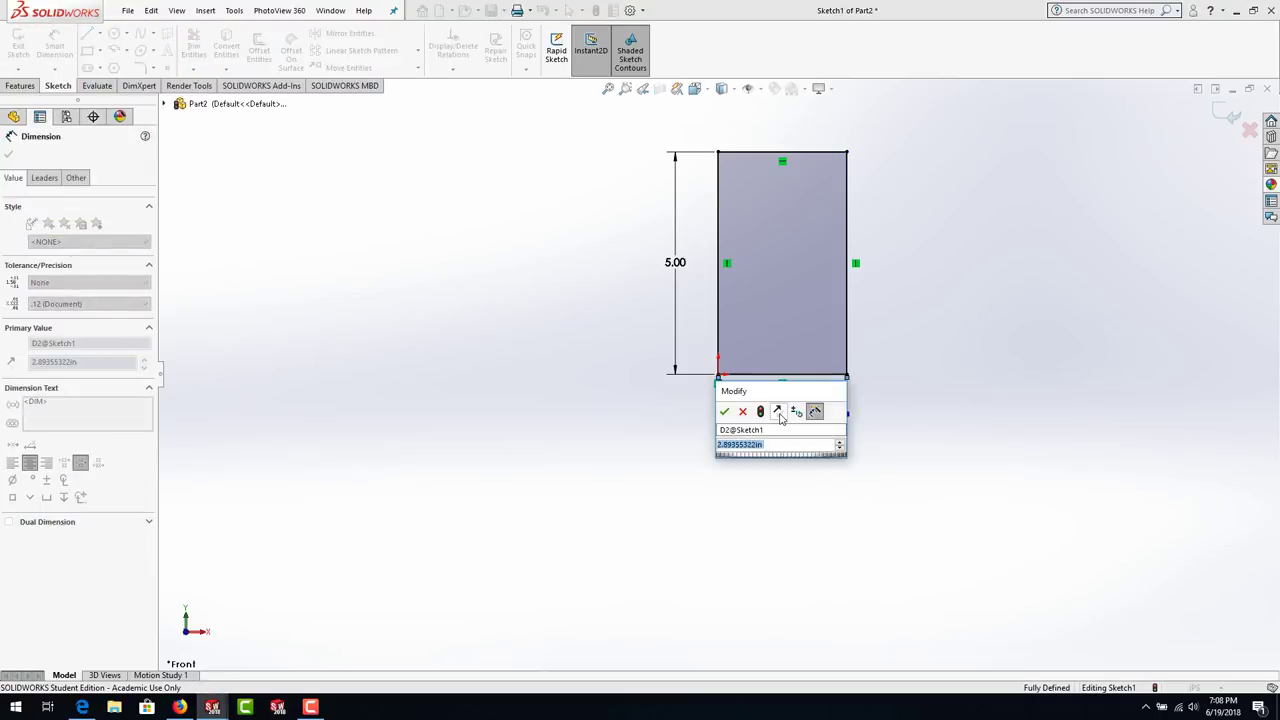
text(3)
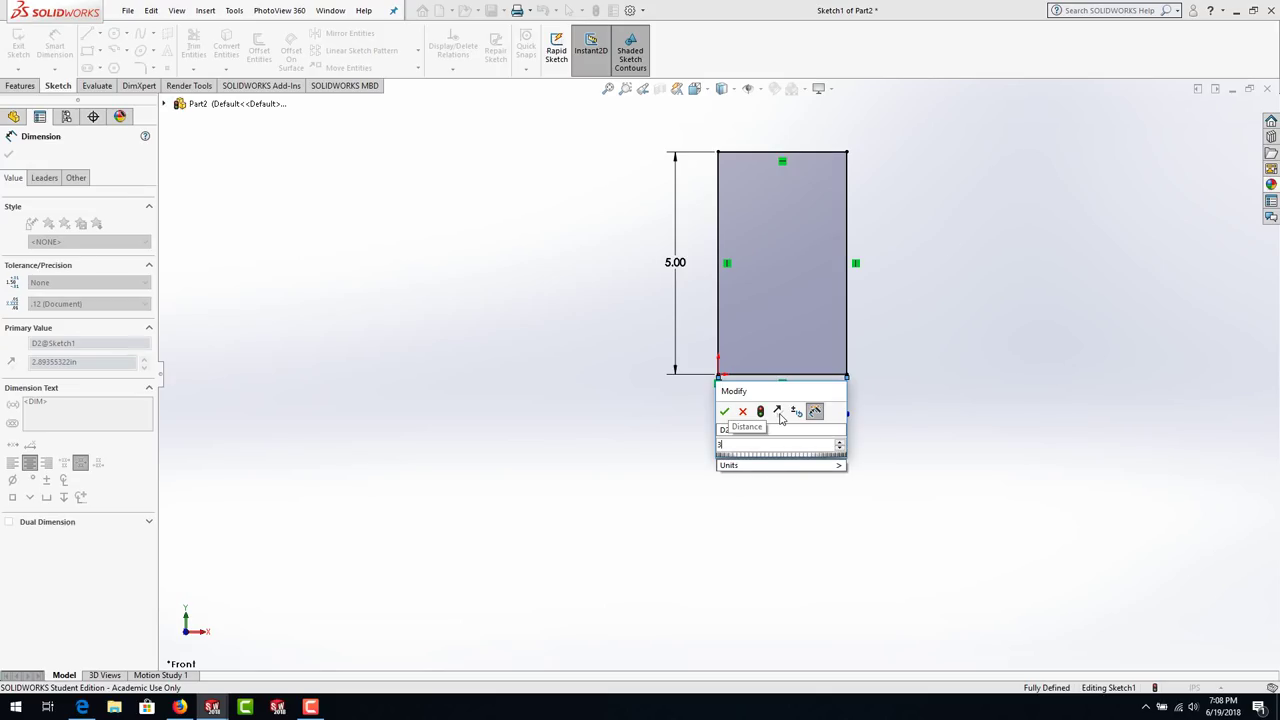
key(Return)
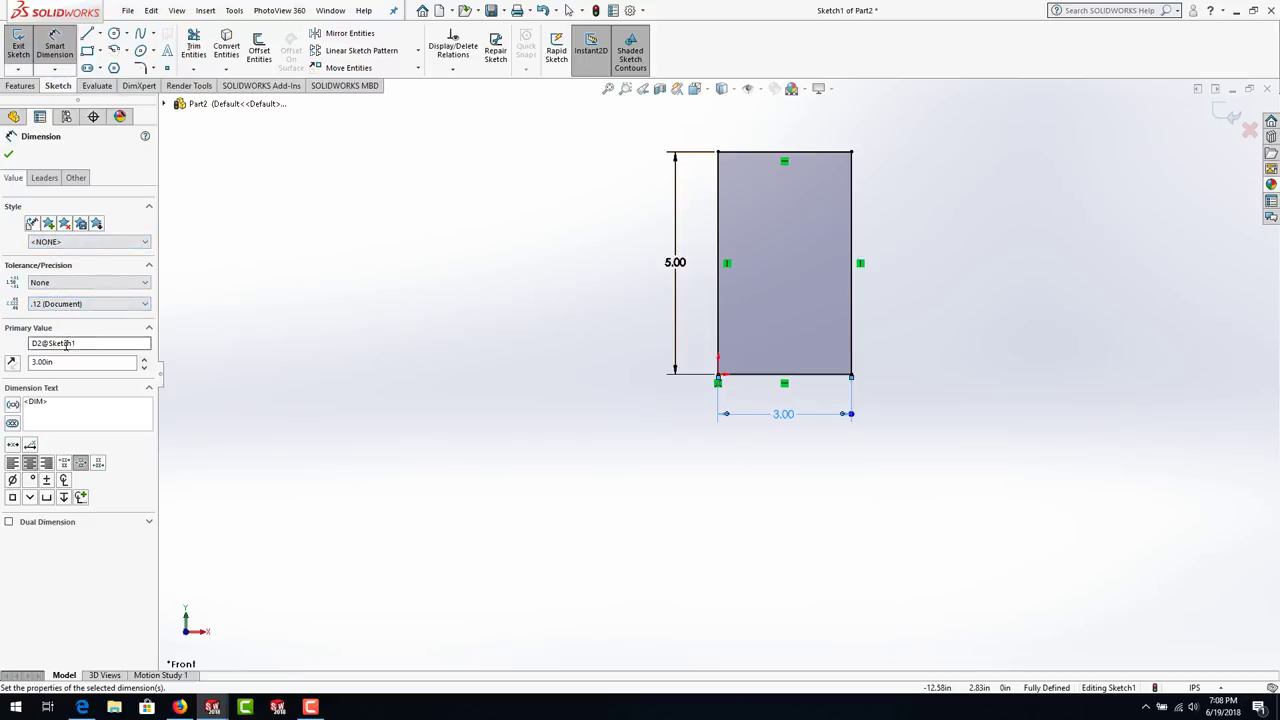
click(97, 304)
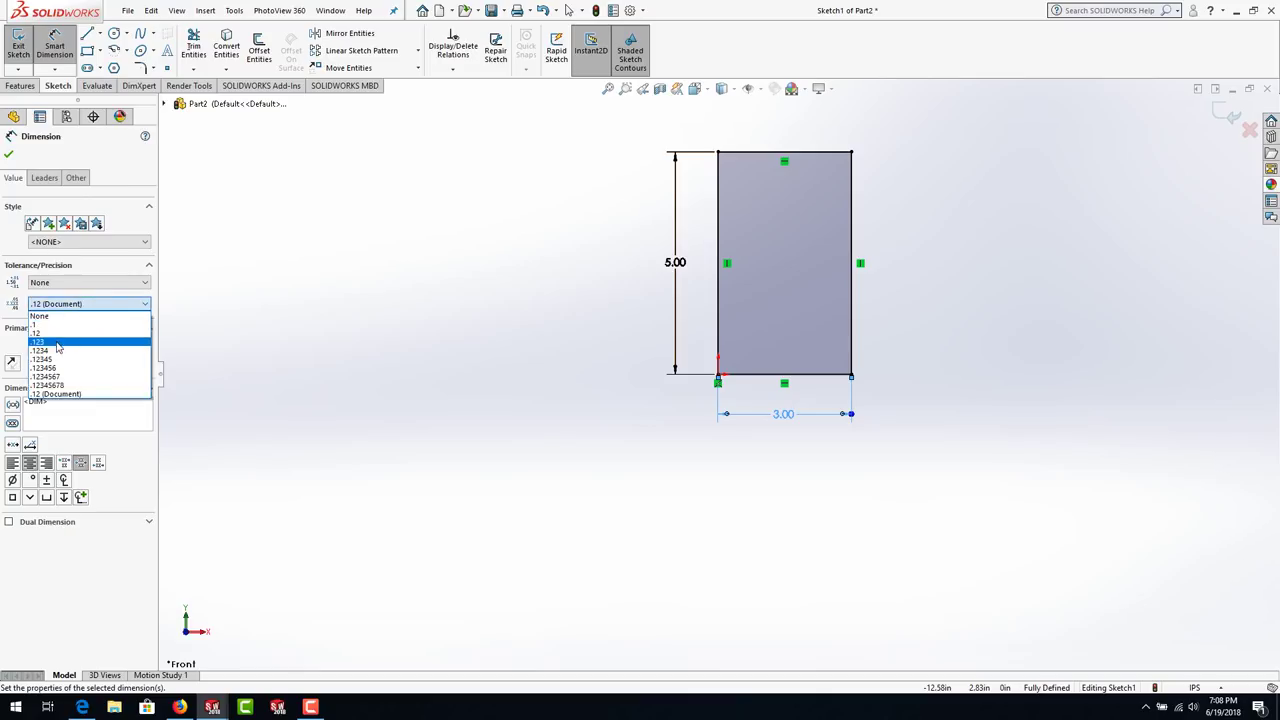
click(58, 345)
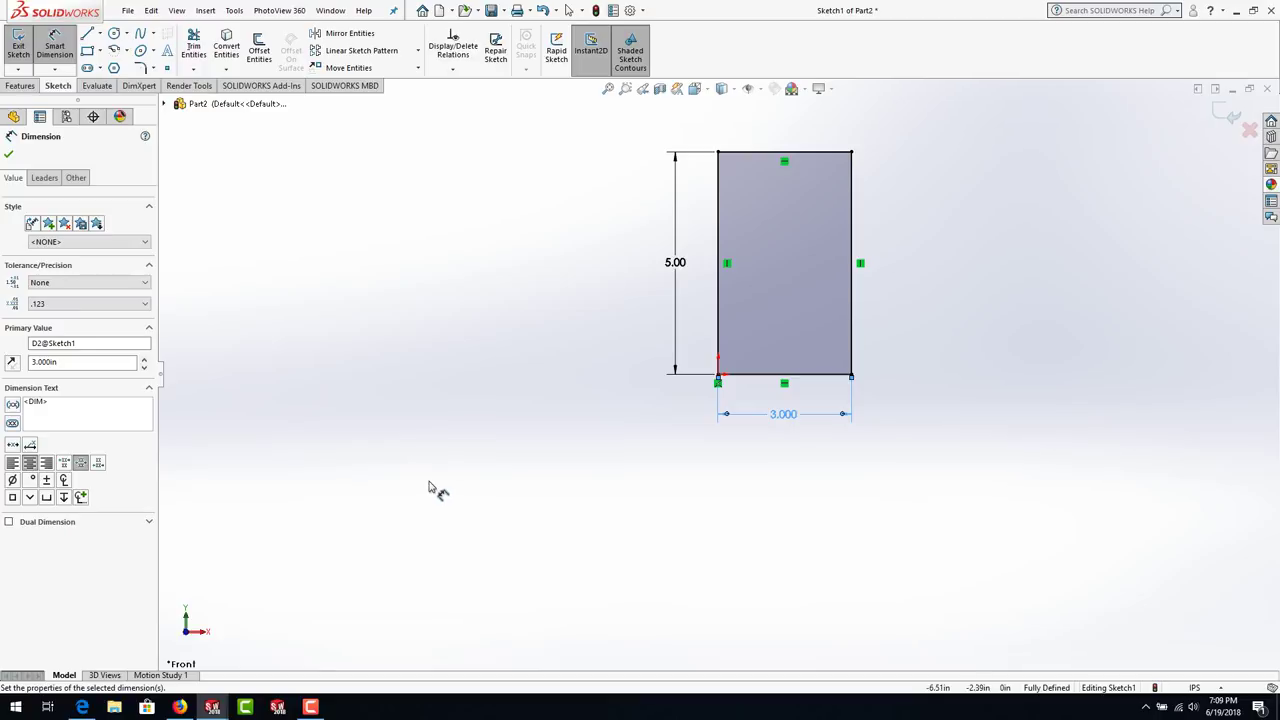
- Review the unit system choices, the General and Colors system options, and the document's drafting standard, keeping ANSI
click(1222, 692)
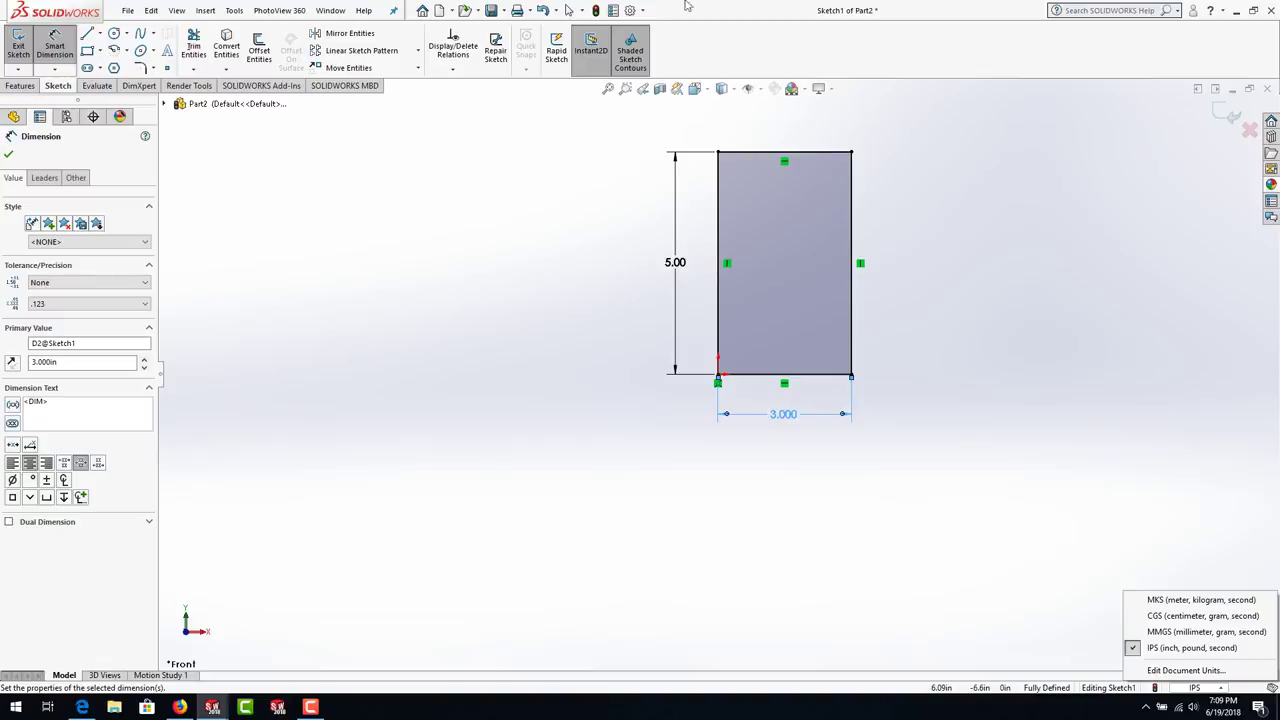
click(630, 11)
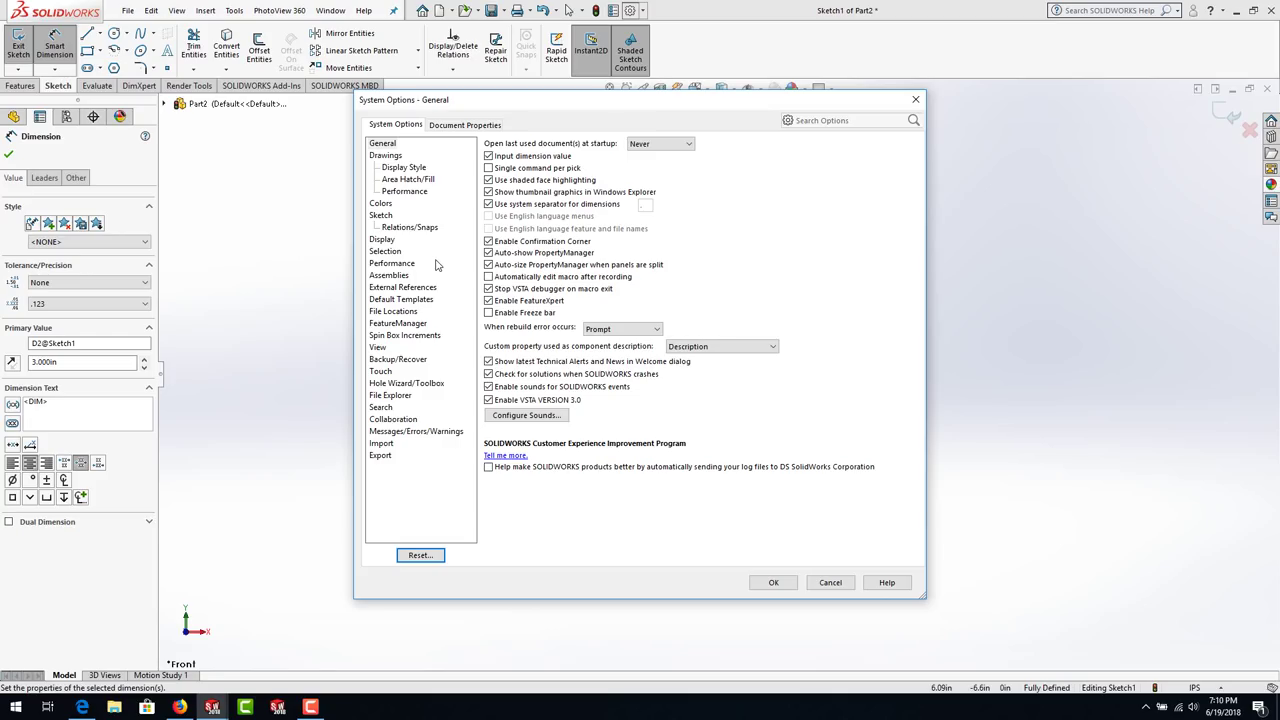
click(385, 204)
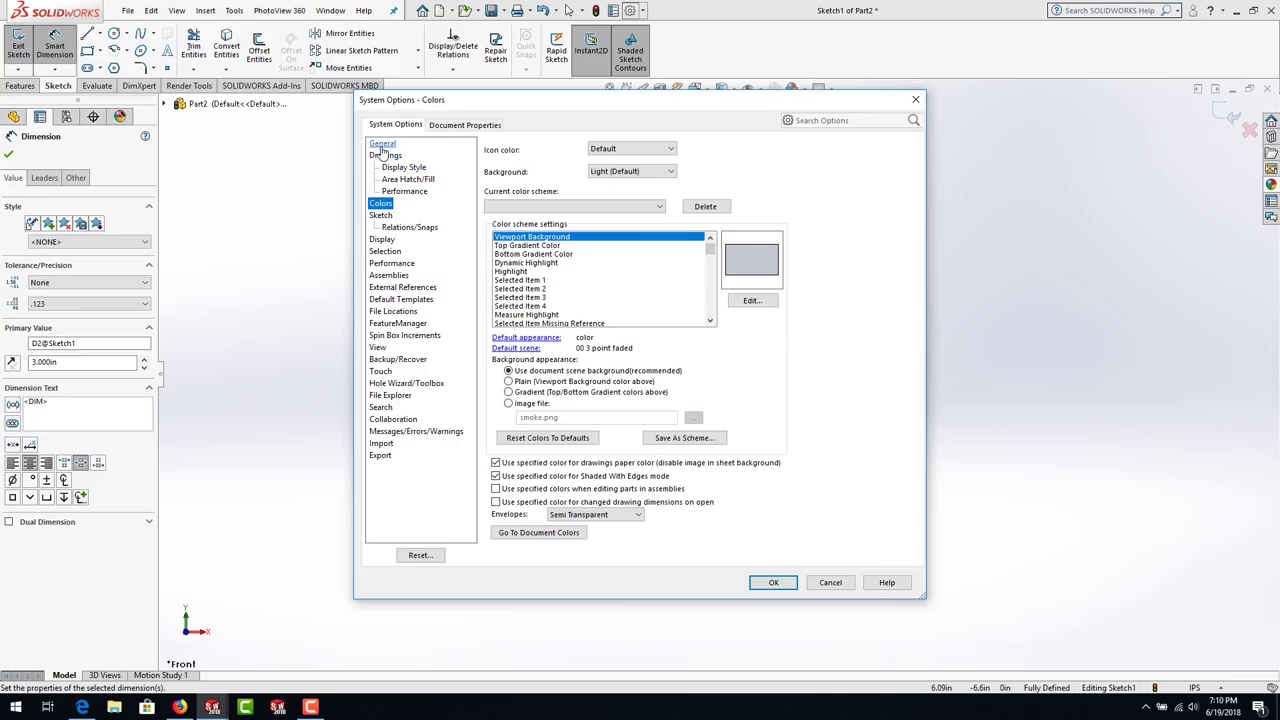
click(382, 145)
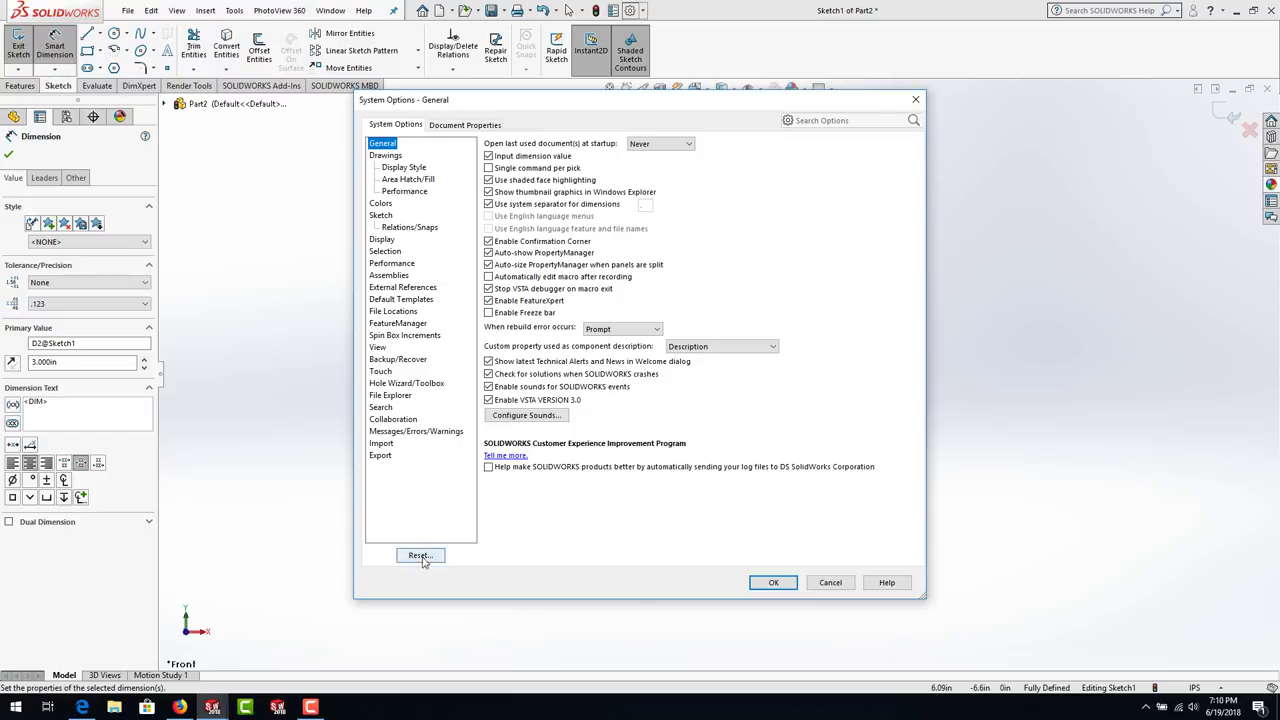
click(459, 127)
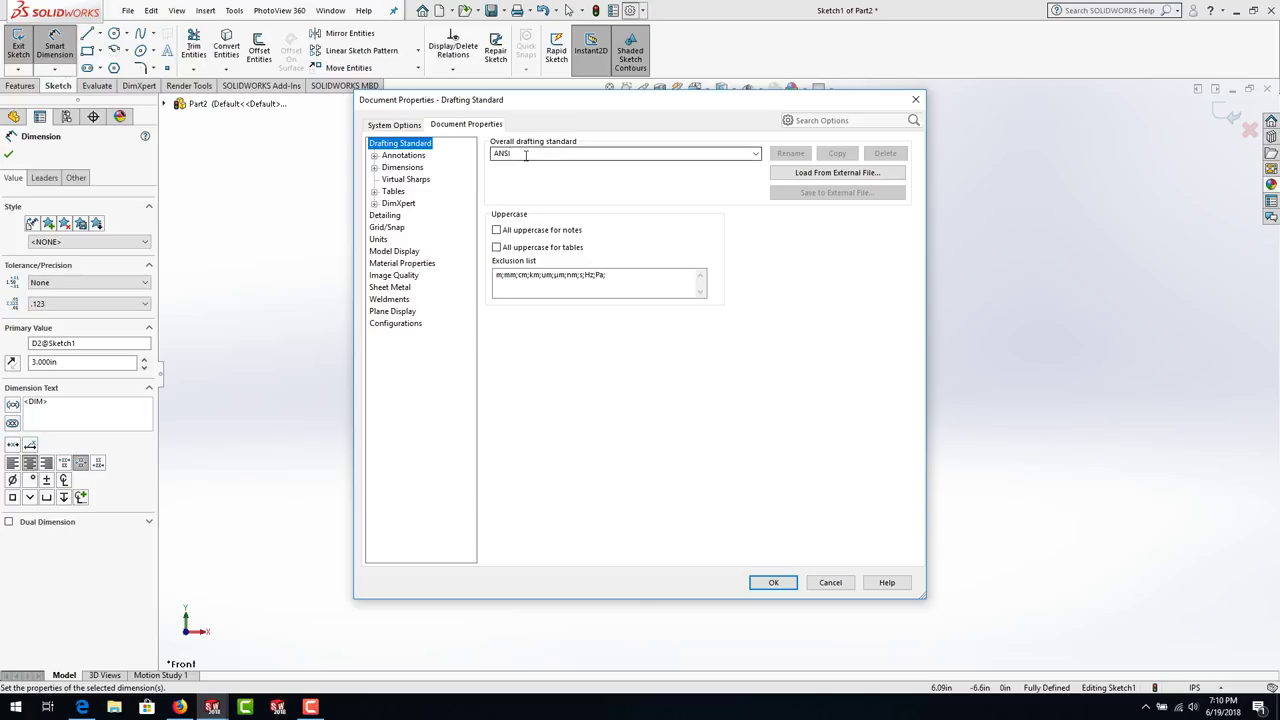
click(756, 155)
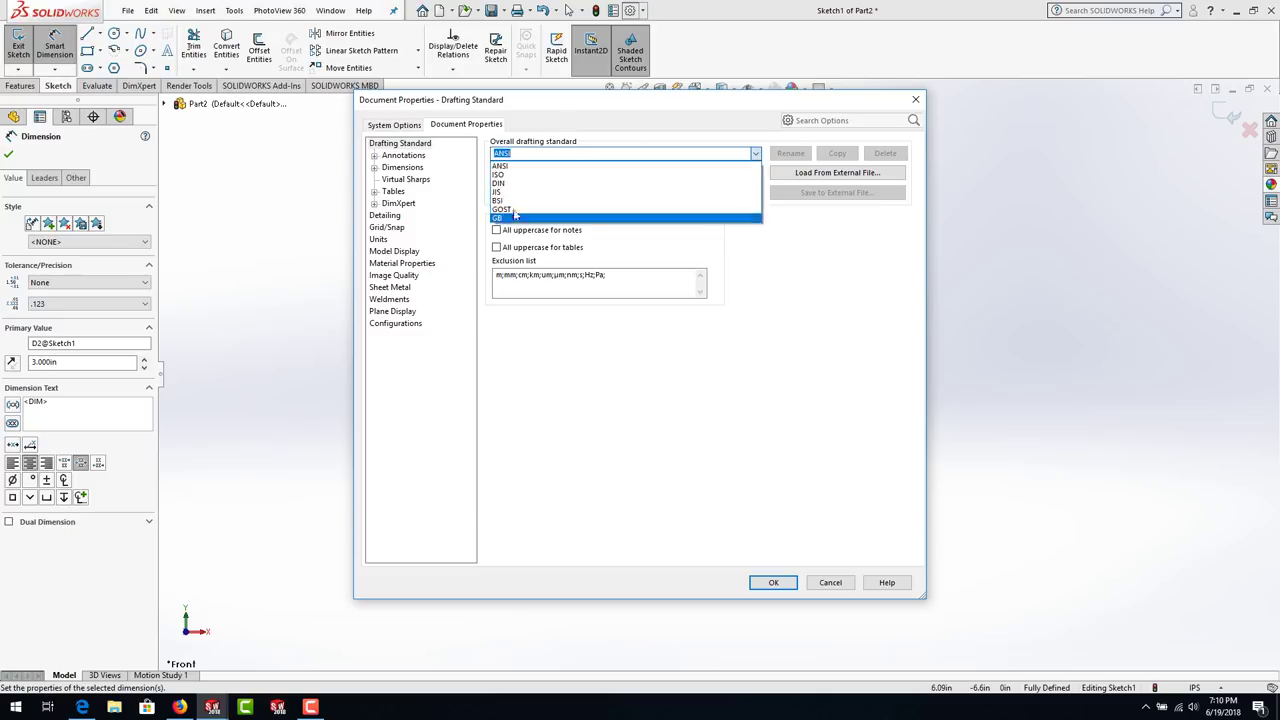
click(519, 158)
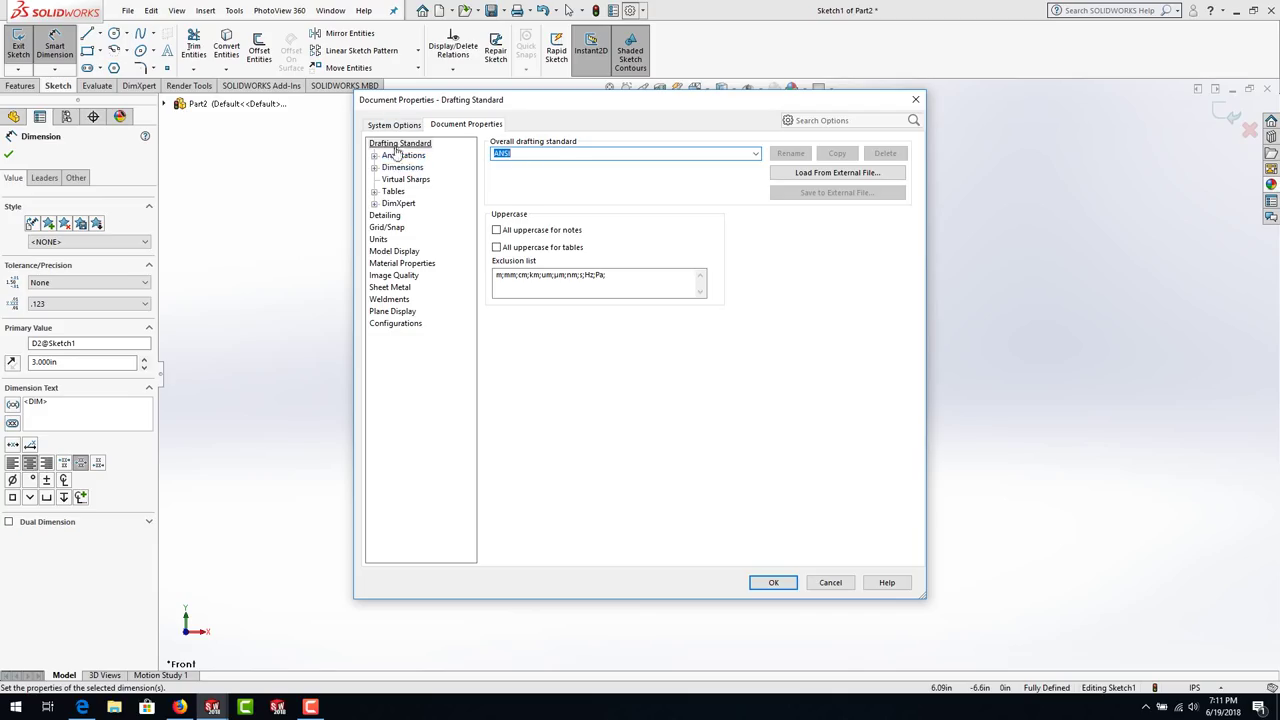
- In the document units, keep length at .12 decimals, set the dual dimension length decimals to .12, and accept the options
click(379, 240)
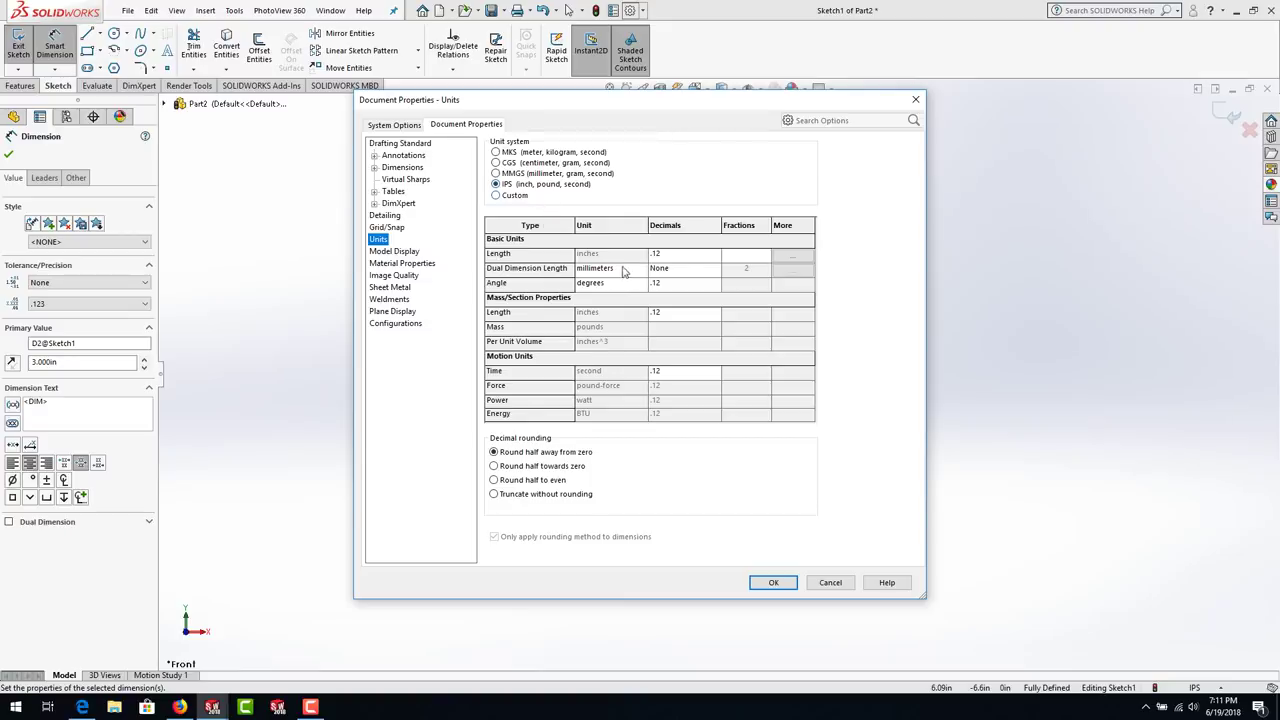
click(716, 258)
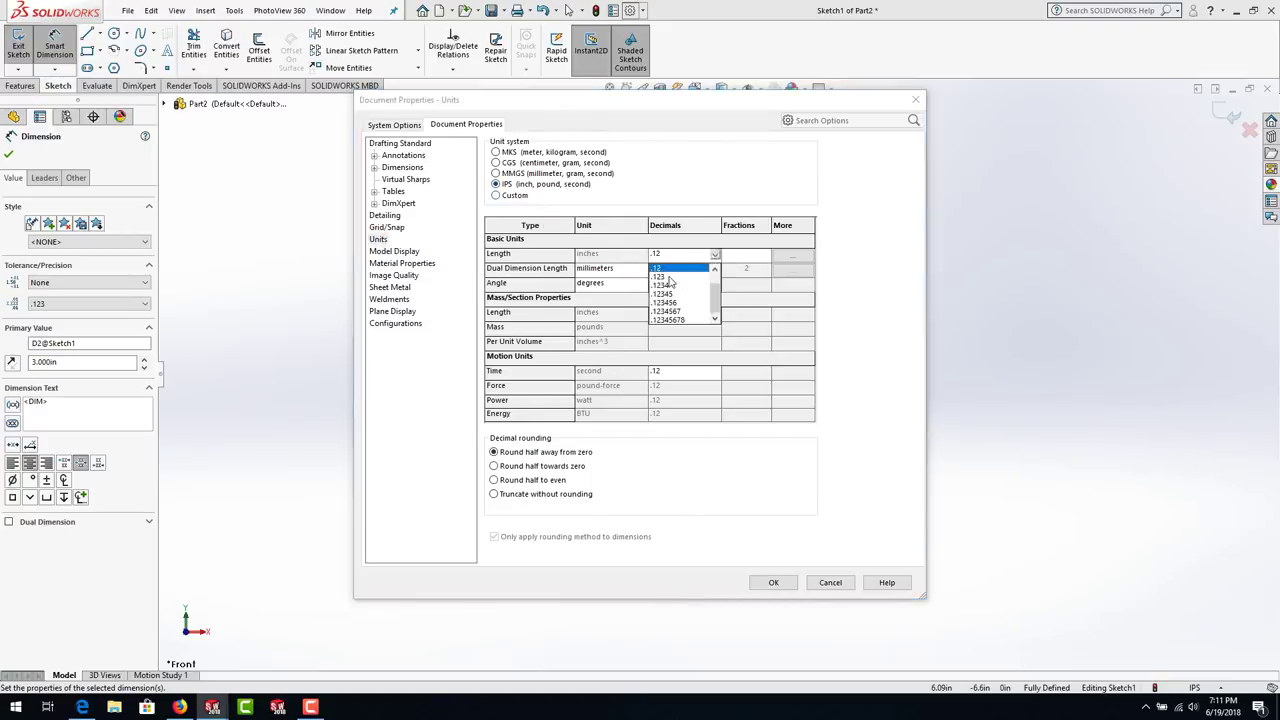
click(675, 269)
click(678, 260)
click(714, 256)
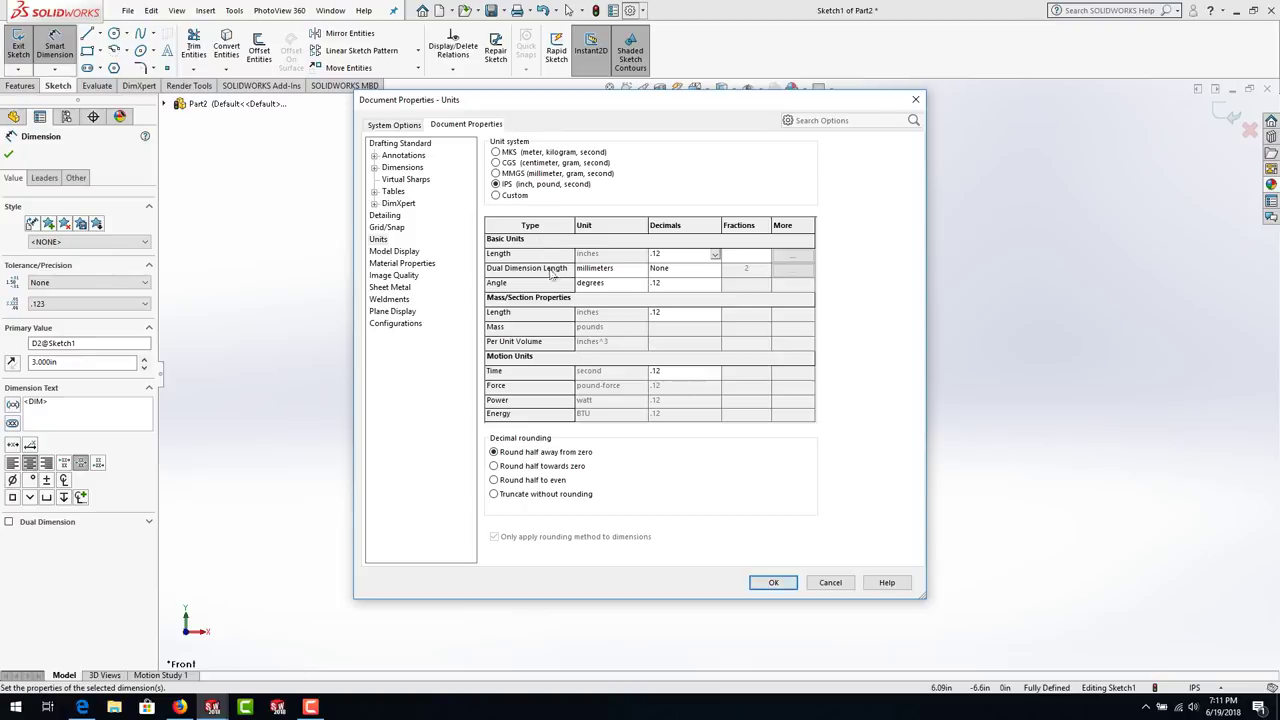
click(658, 270)
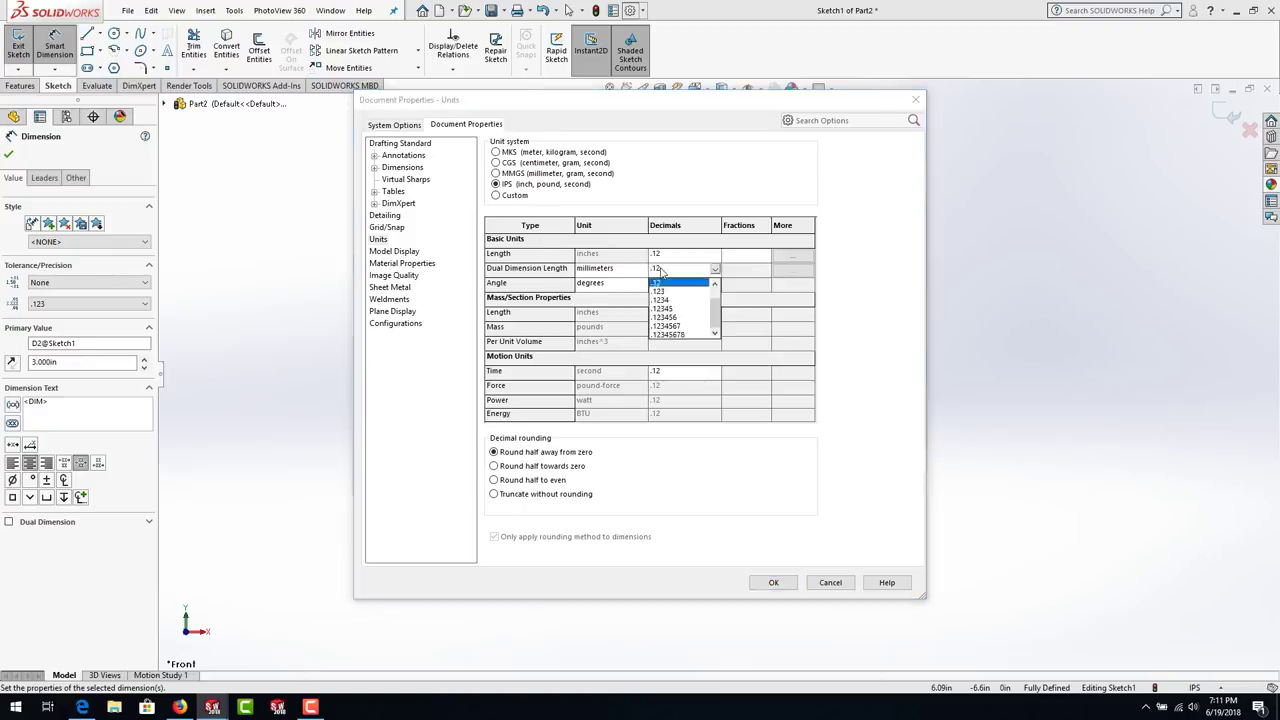
click(670, 286)
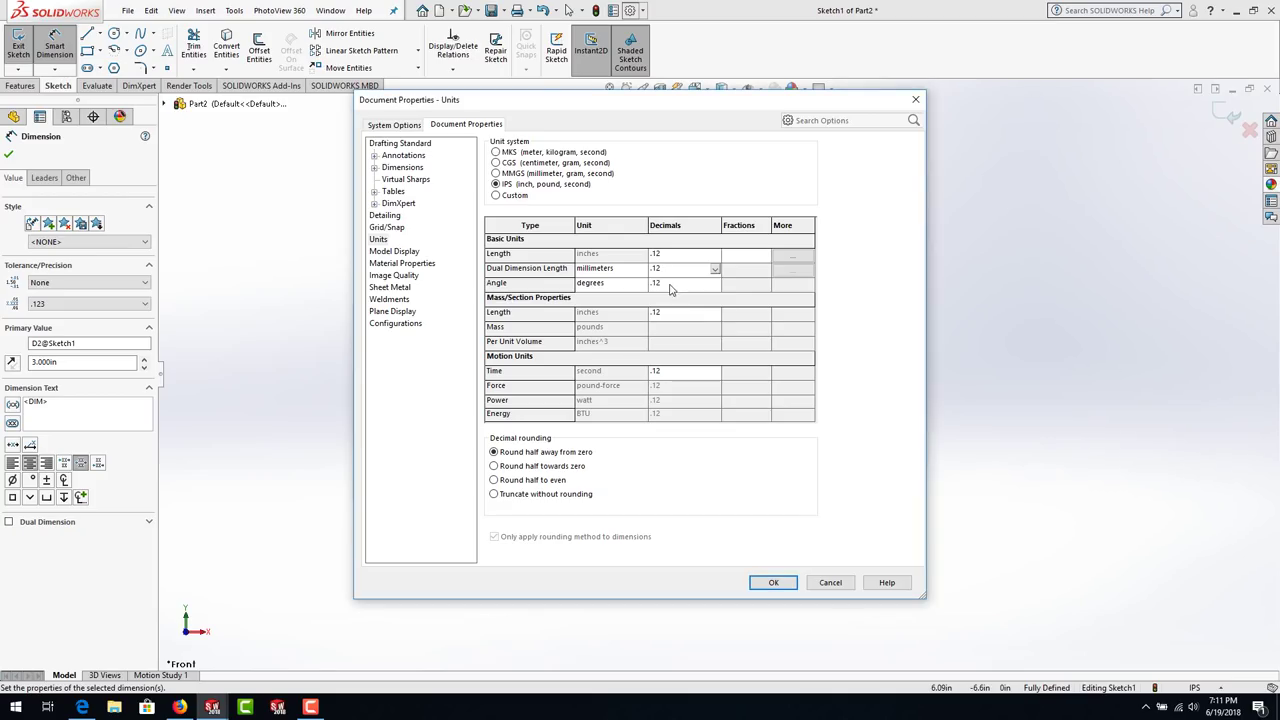
click(772, 584)
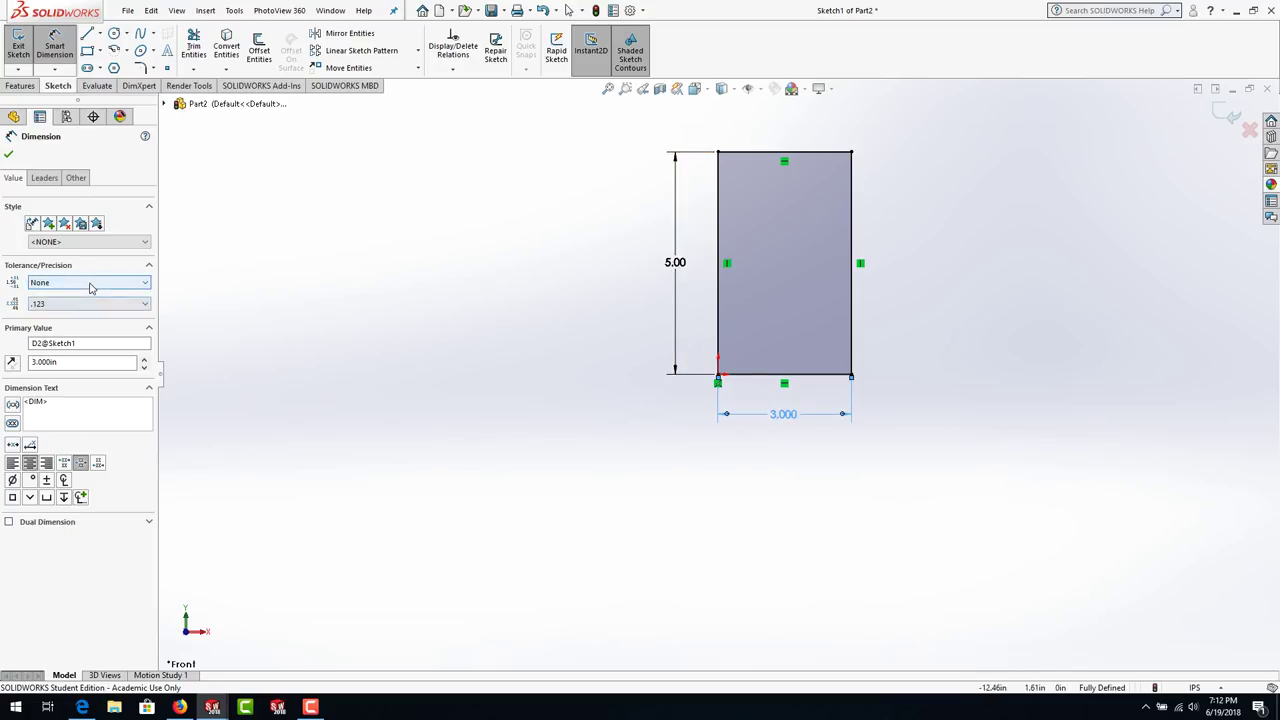
- Try a Bilateral tolerance on the rectangle's height dimension and set the tolerance back to None
click(678, 262)
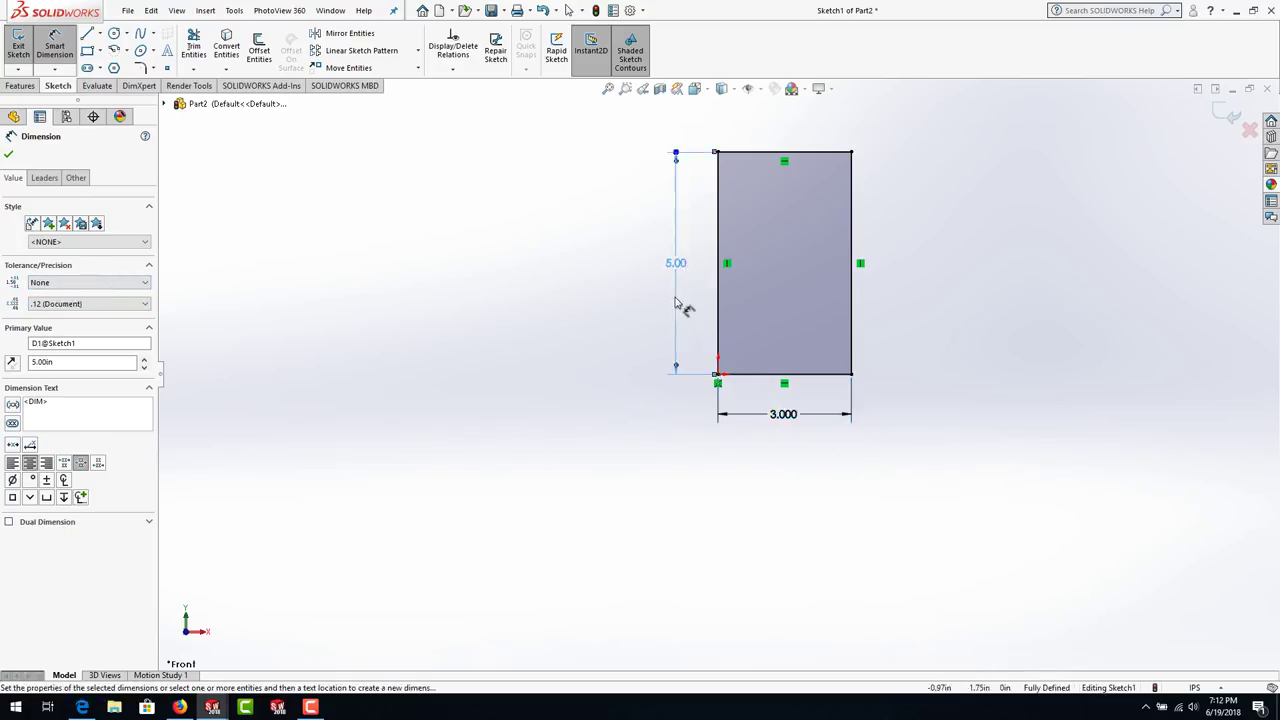
click(146, 287)
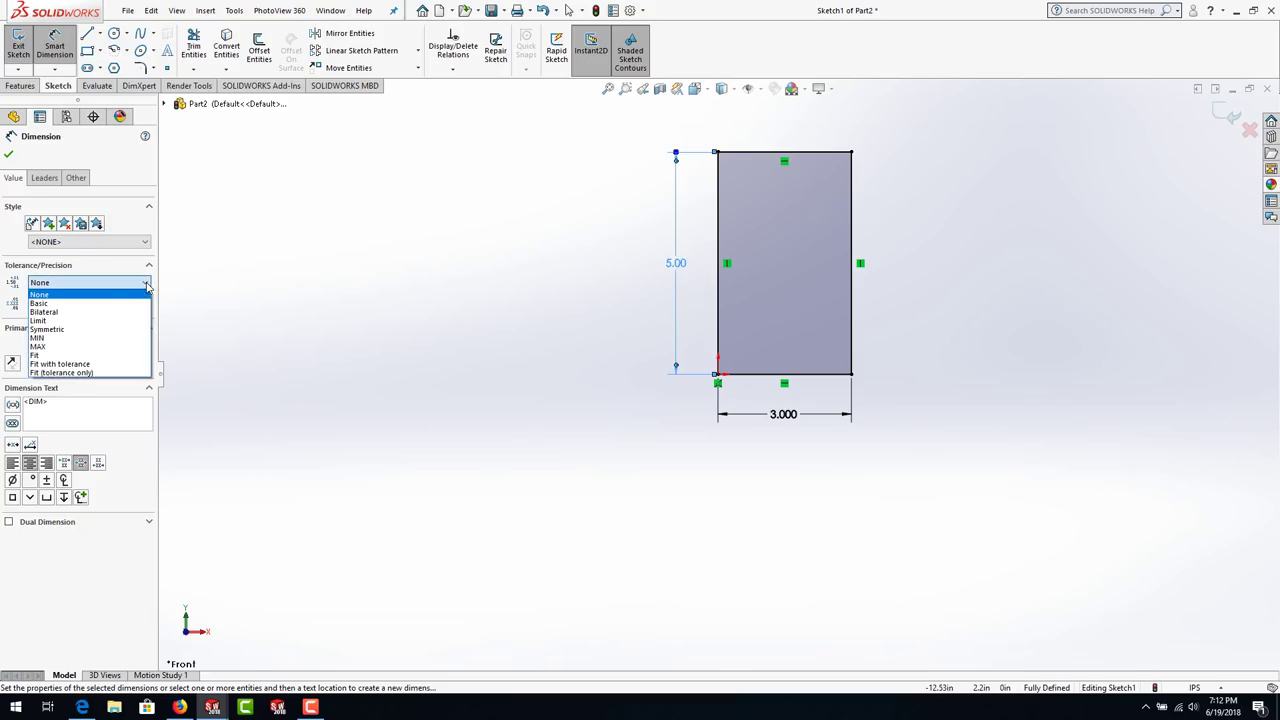
click(70, 311)
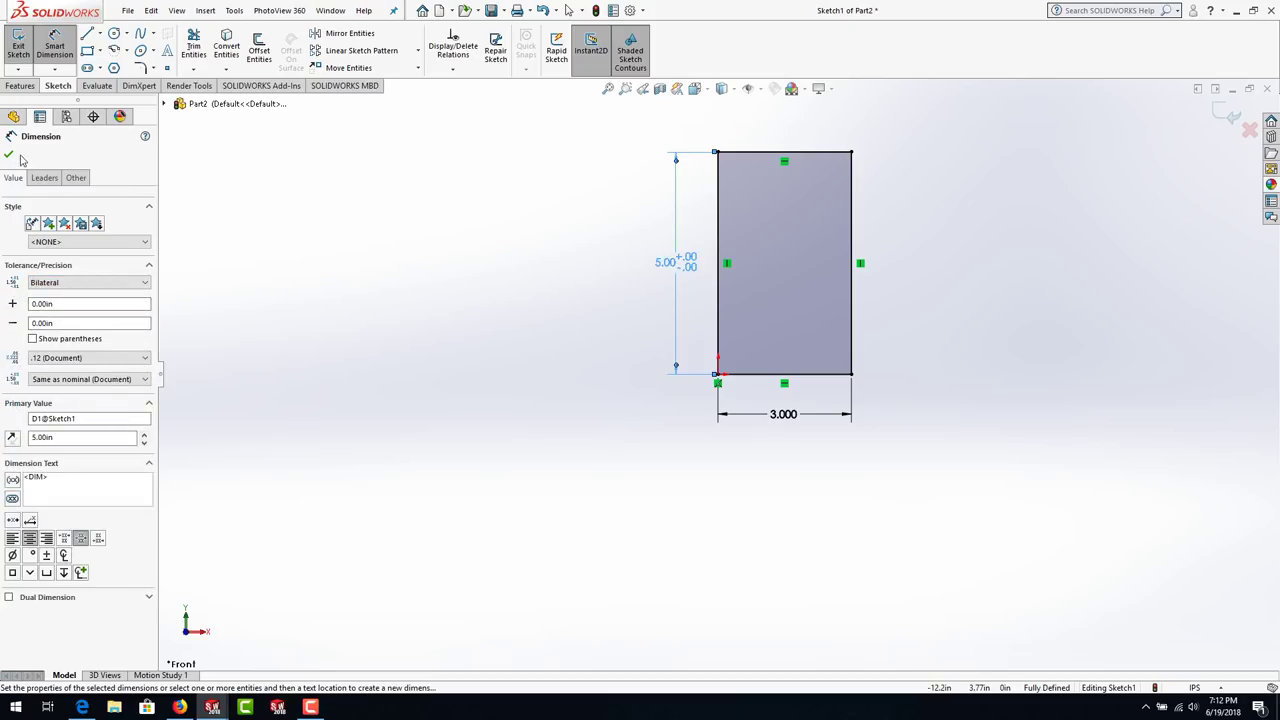
click(82, 285)
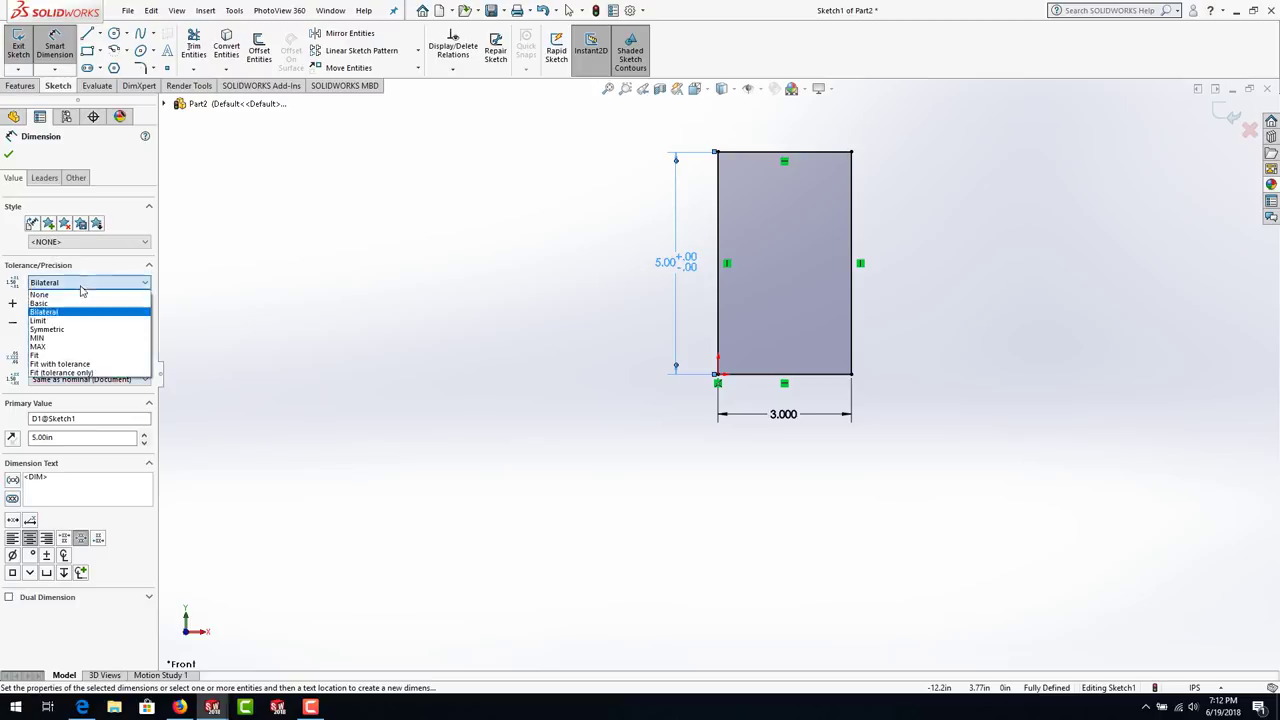
click(60, 298)
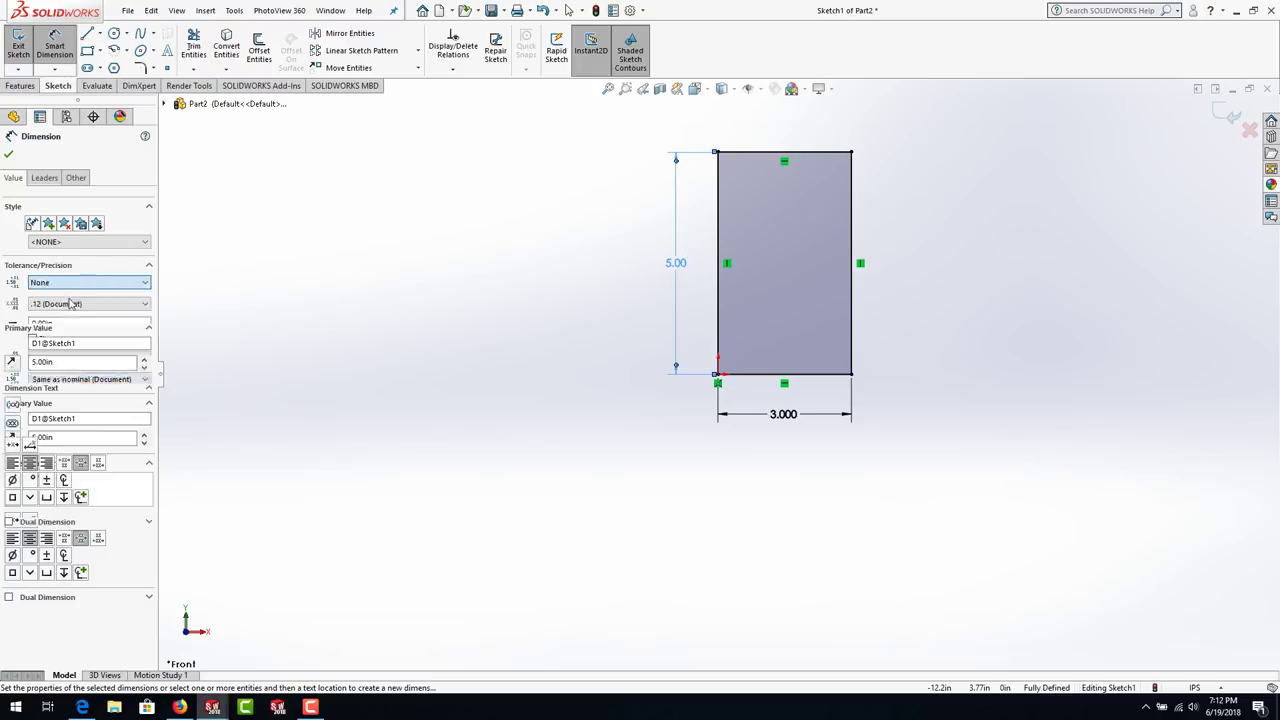
click(414, 314)
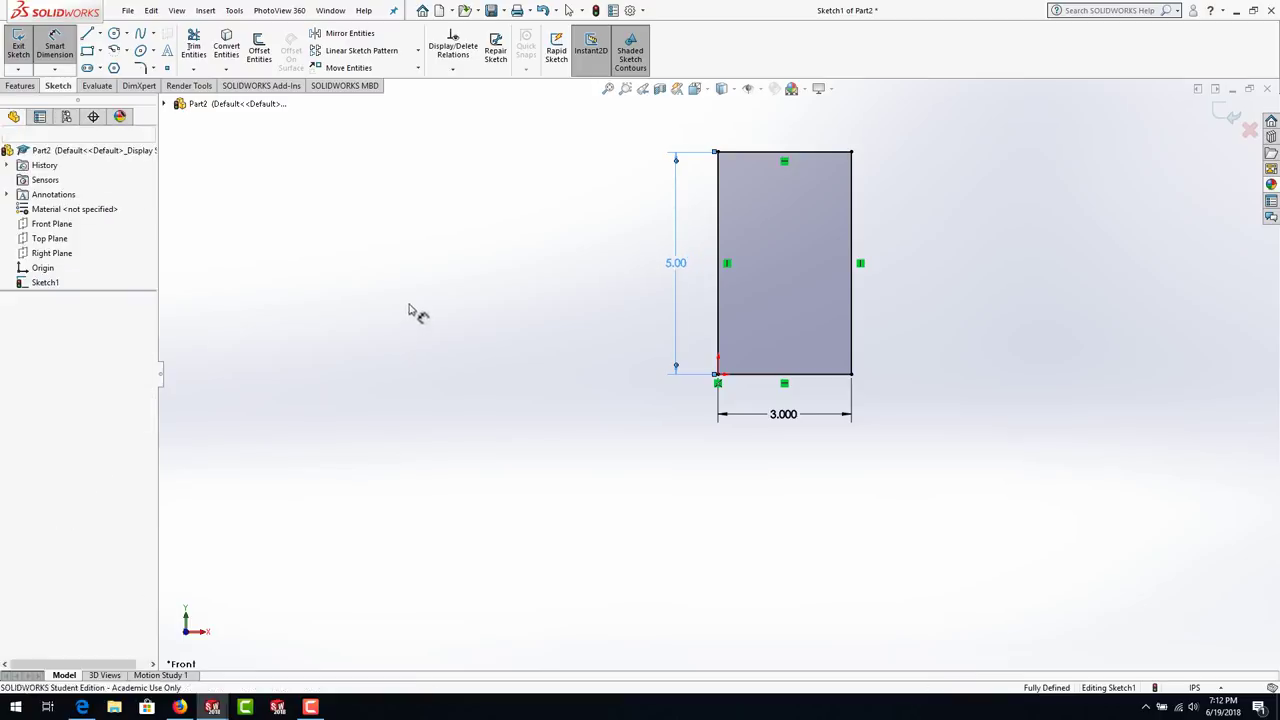
- Check the properties of the rectangle's width dimension and finish the Smart Dimension command
click(790, 420)
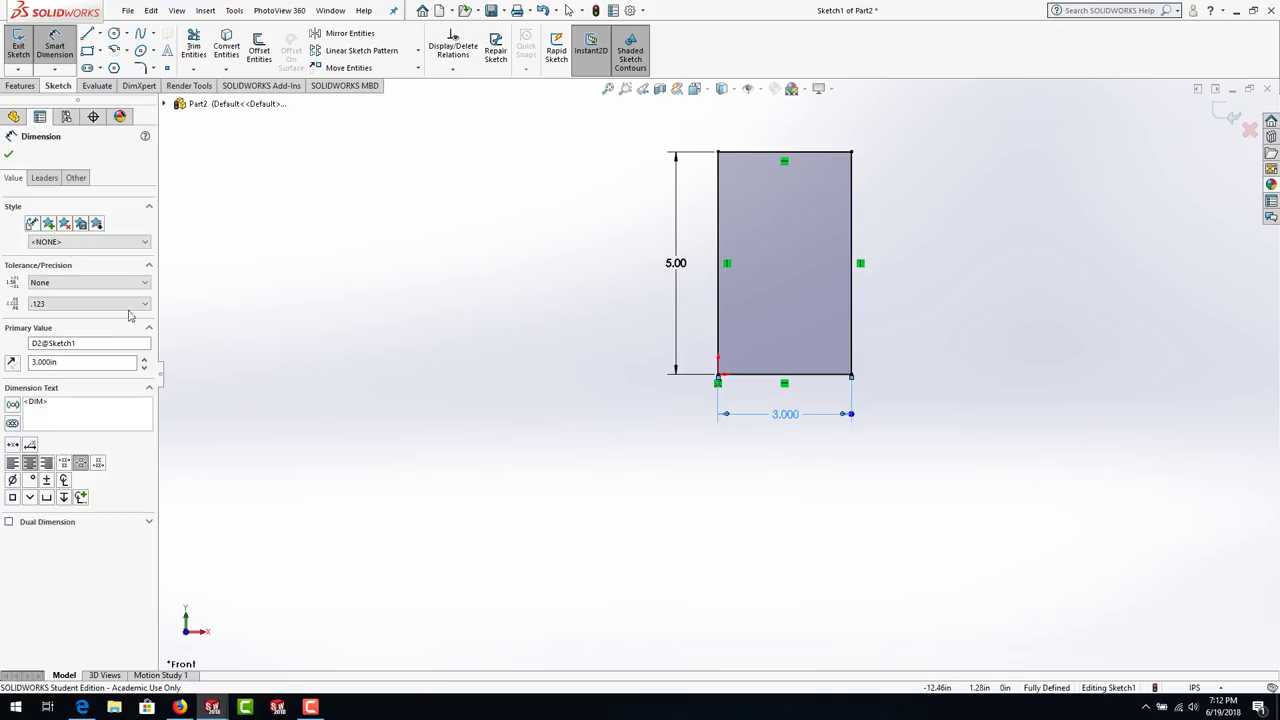
click(52, 405)
click(9, 154)
key(Escape)
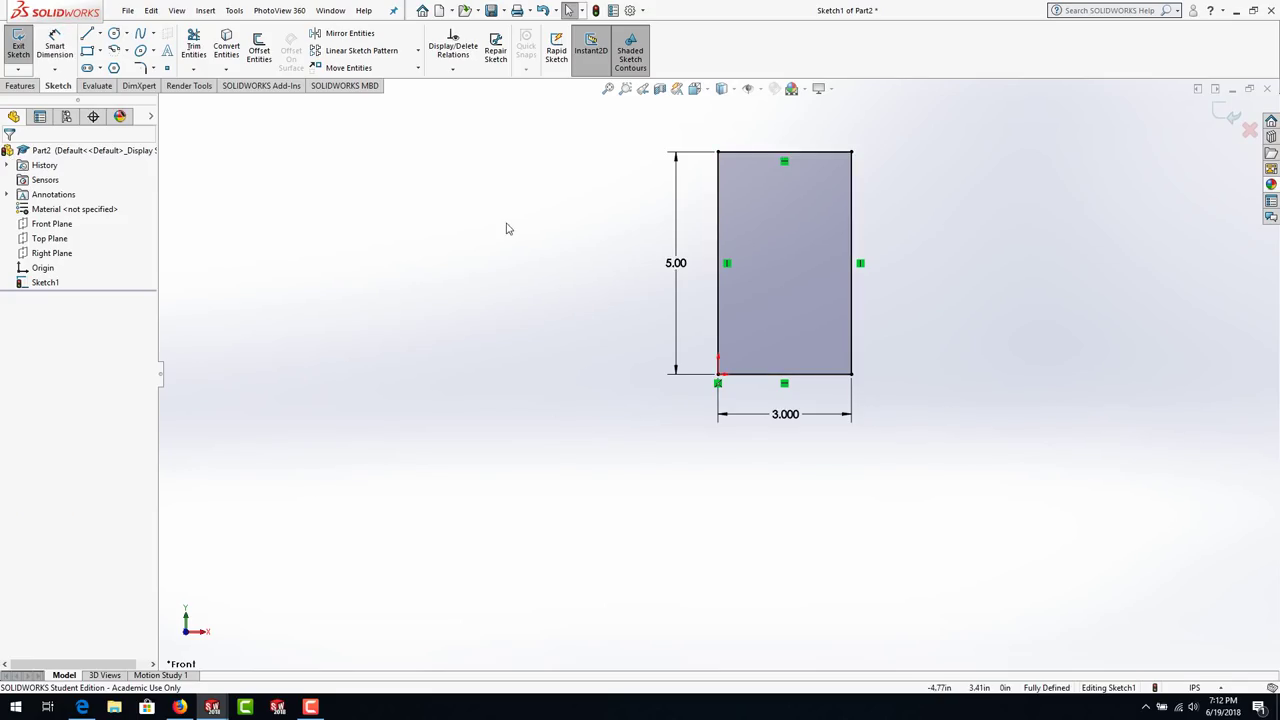
- Start an Extruded Boss/Base from the rectangle sketch and pull its preview depth to about 0.53 in
click(23, 88)
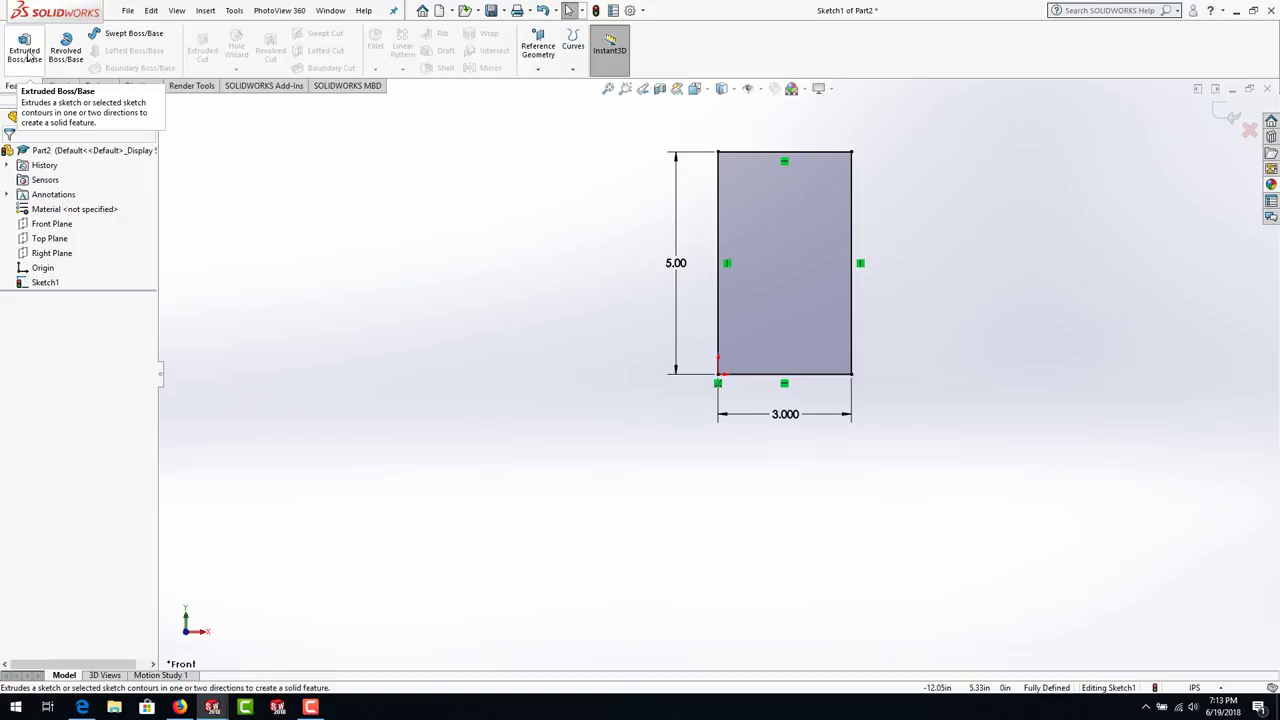
click(27, 52)
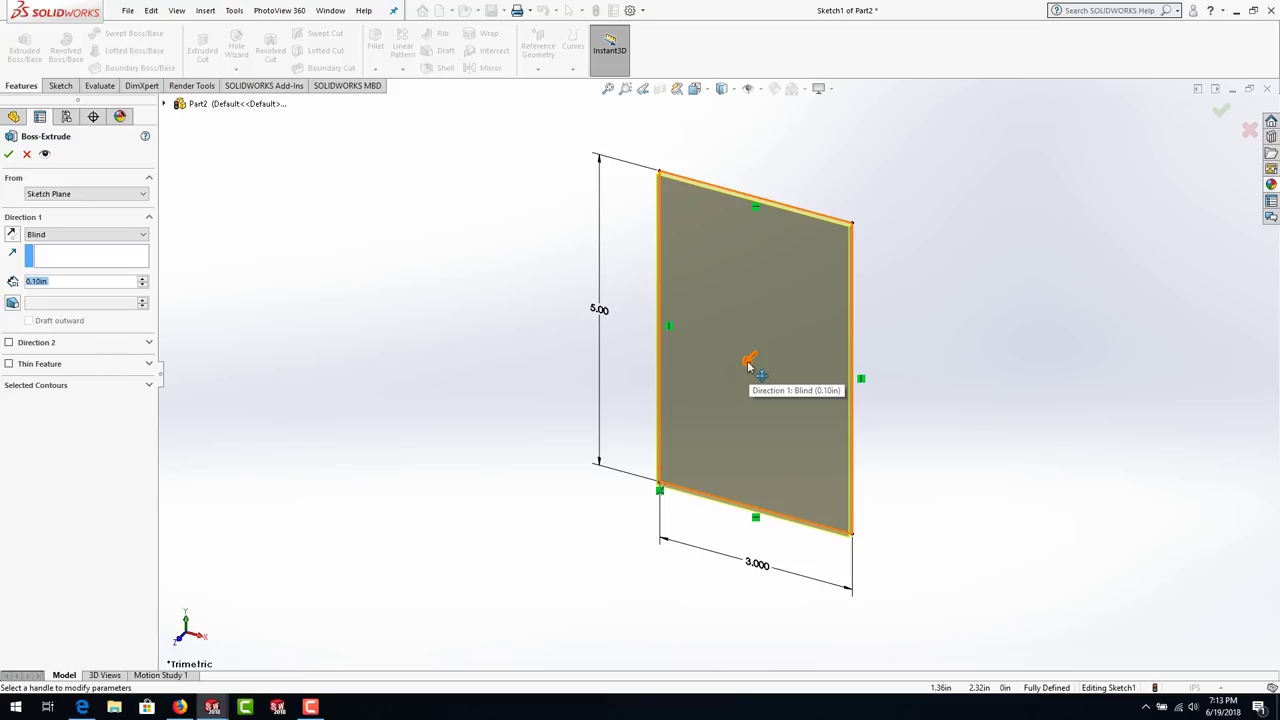
drag(748, 366, 733, 393)
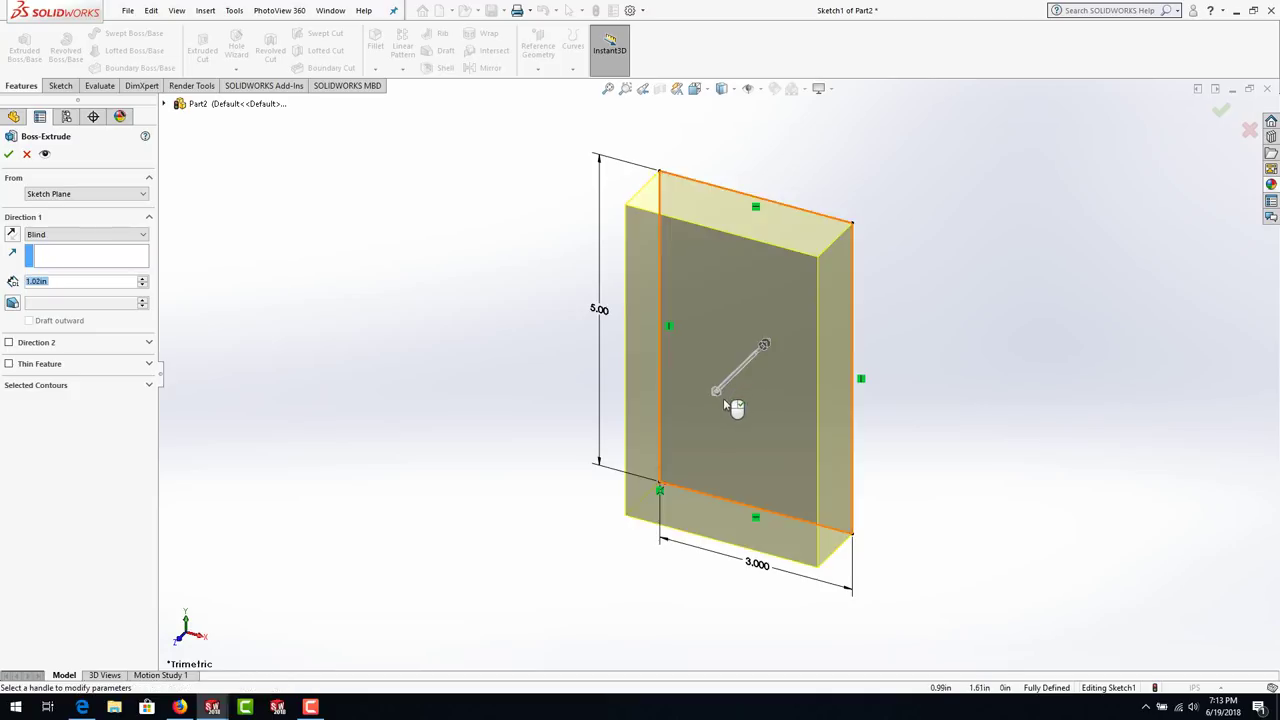
drag(736, 396, 765, 375)
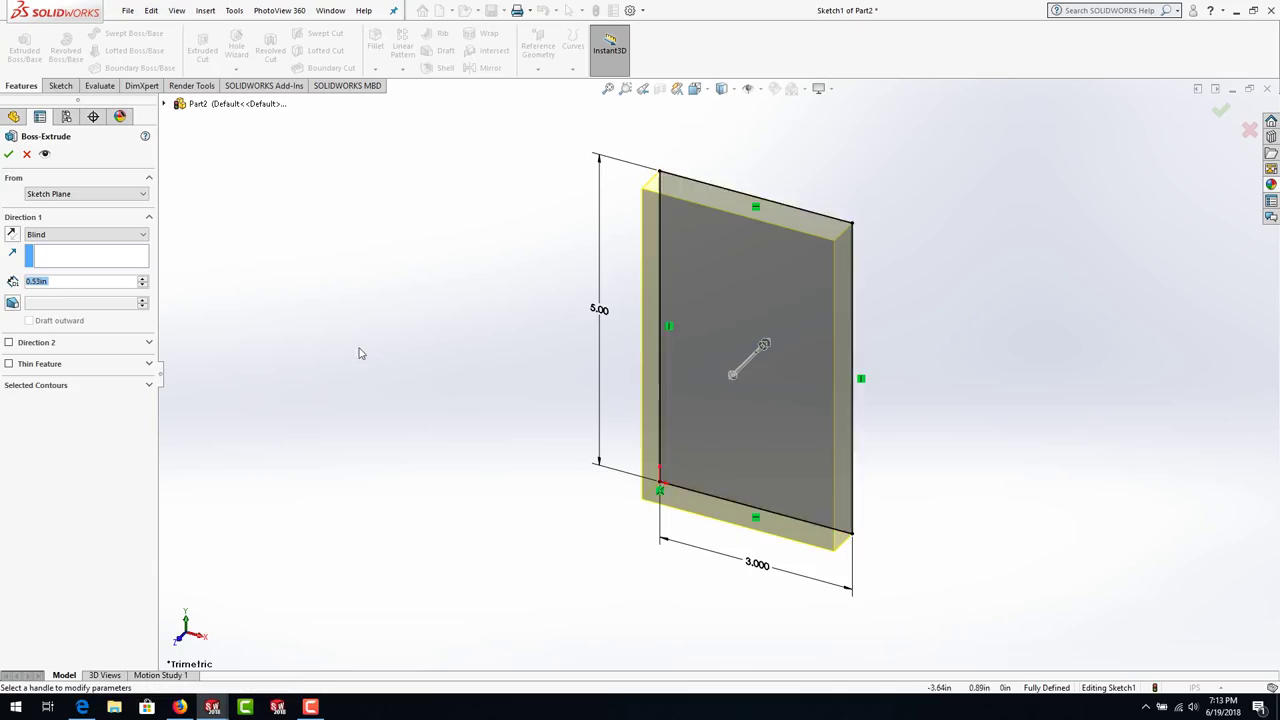
- Set the extrusion depth to 0.50 in with a Blind end condition and finish the block
click(46, 279)
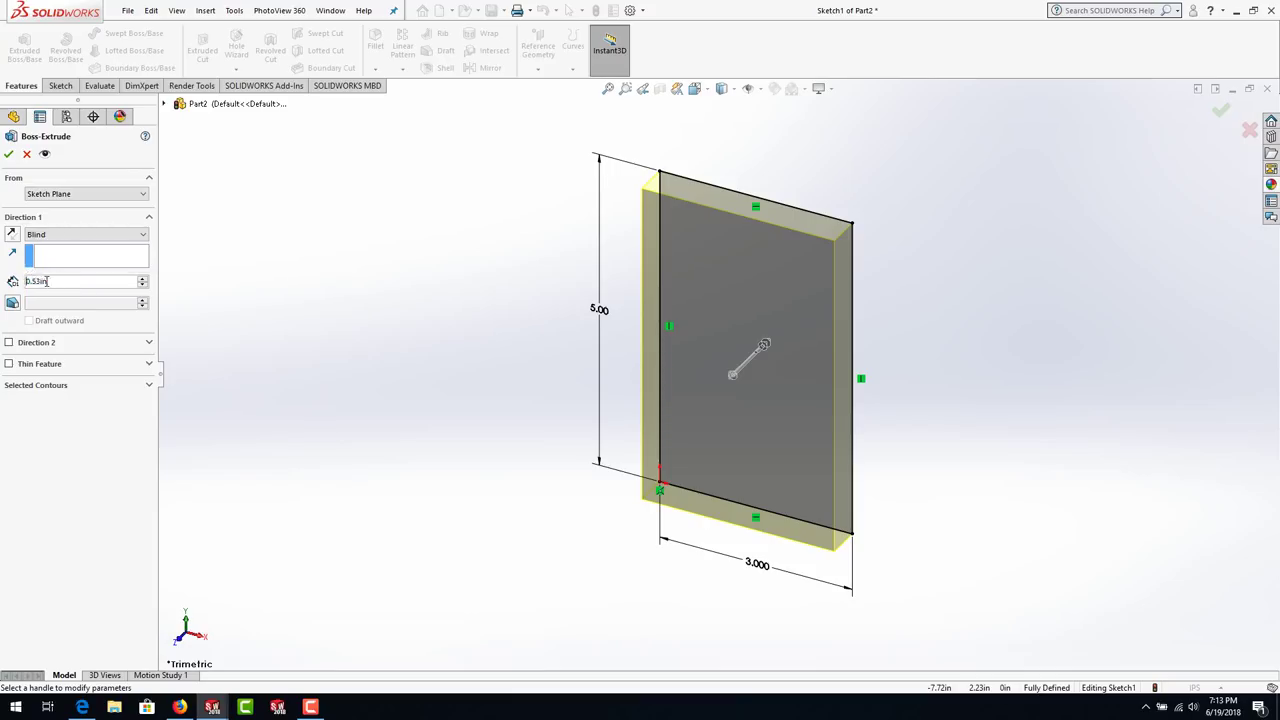
drag(25, 282, 38, 283)
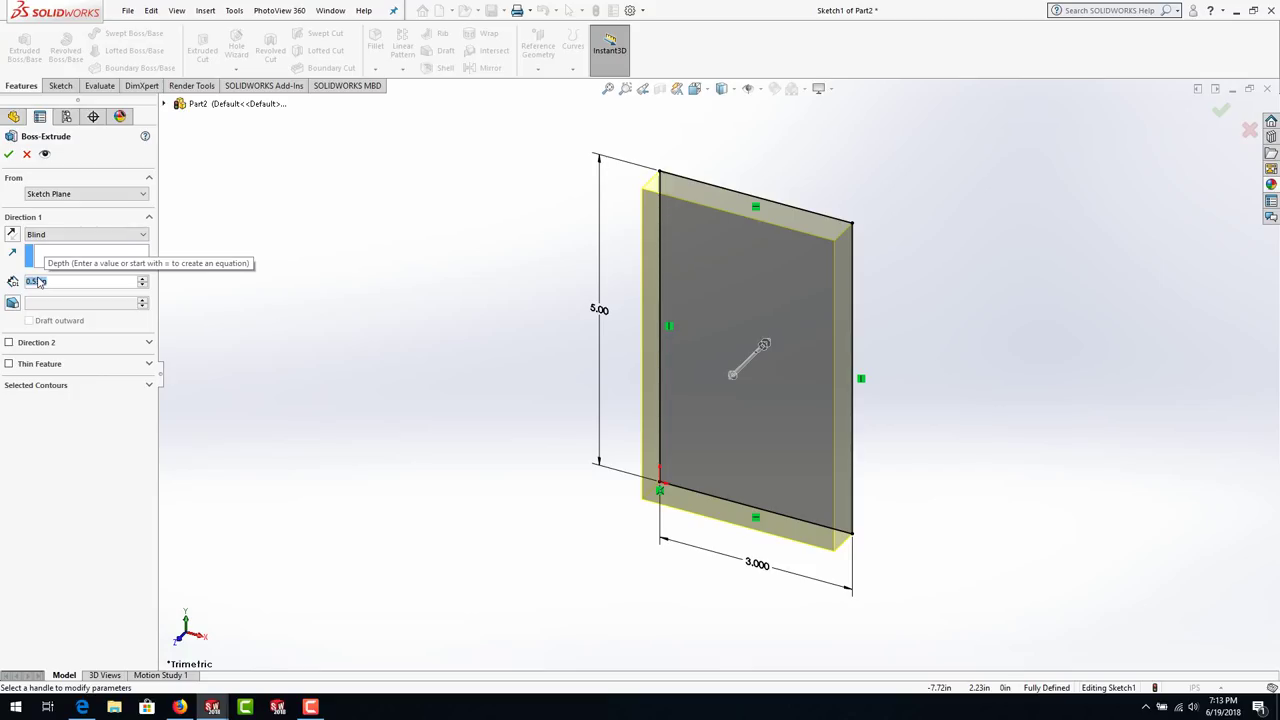
double_click(55, 281)
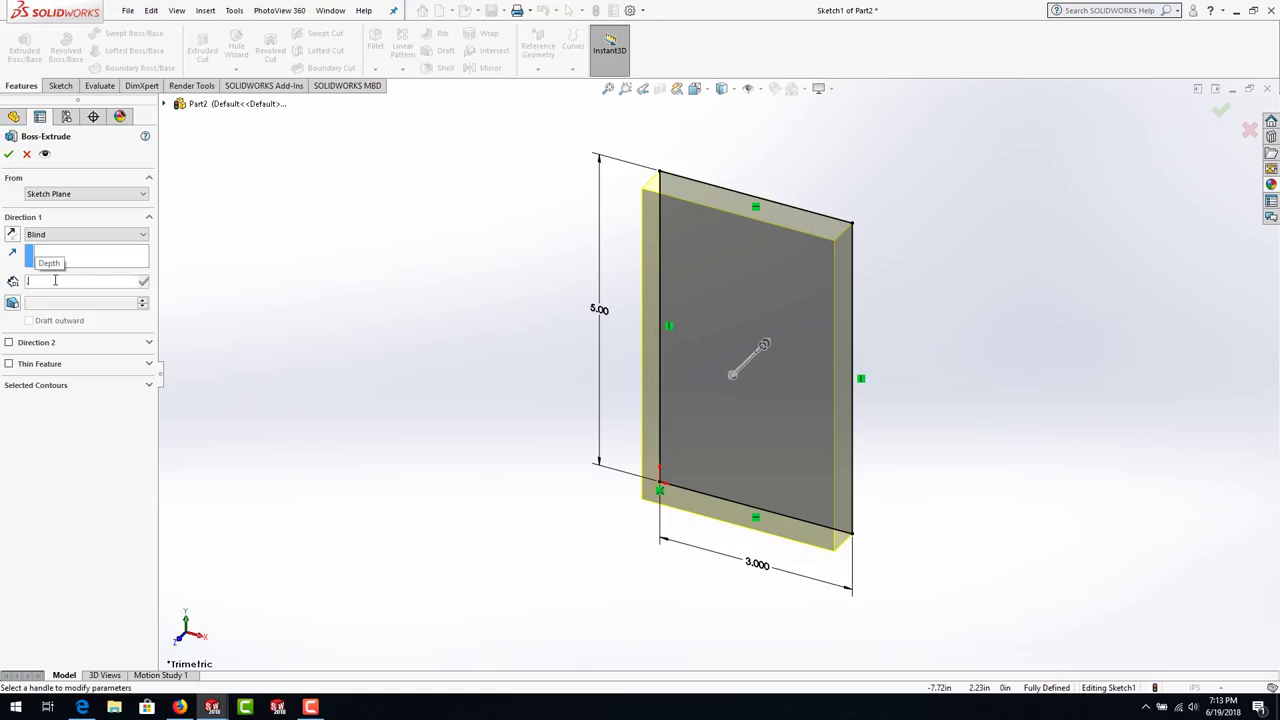
text(.5)
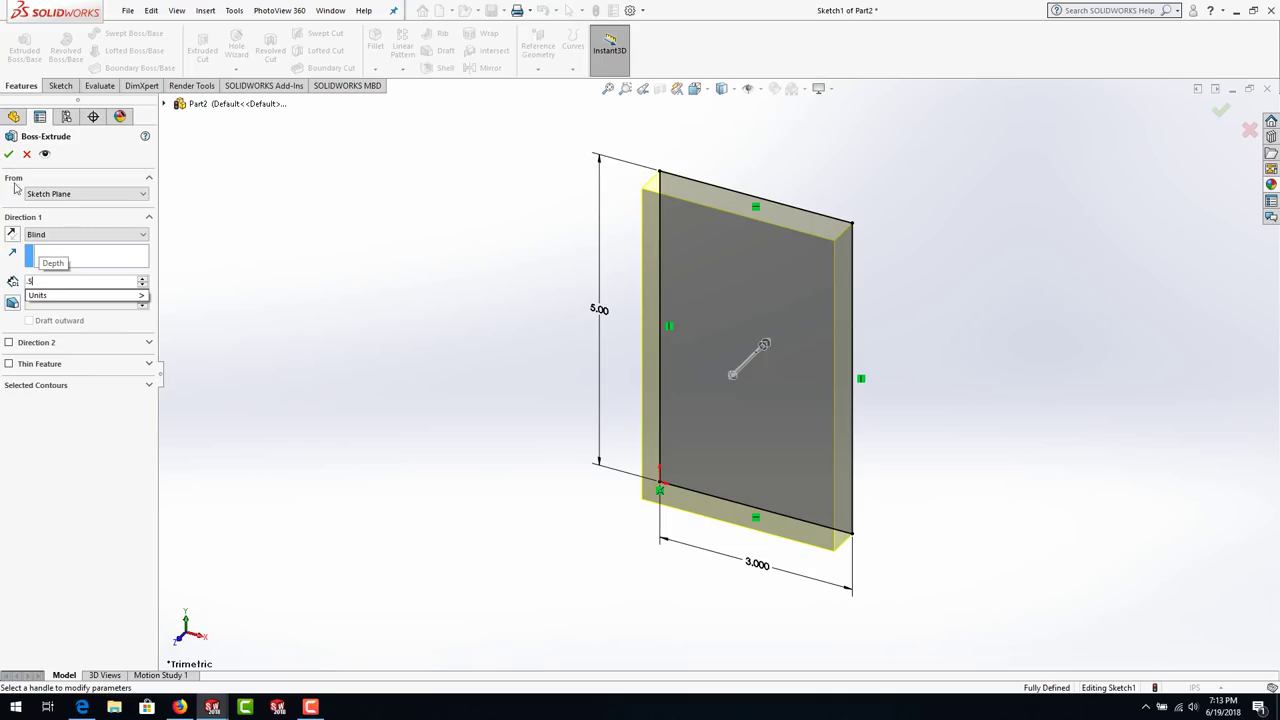
click(46, 236)
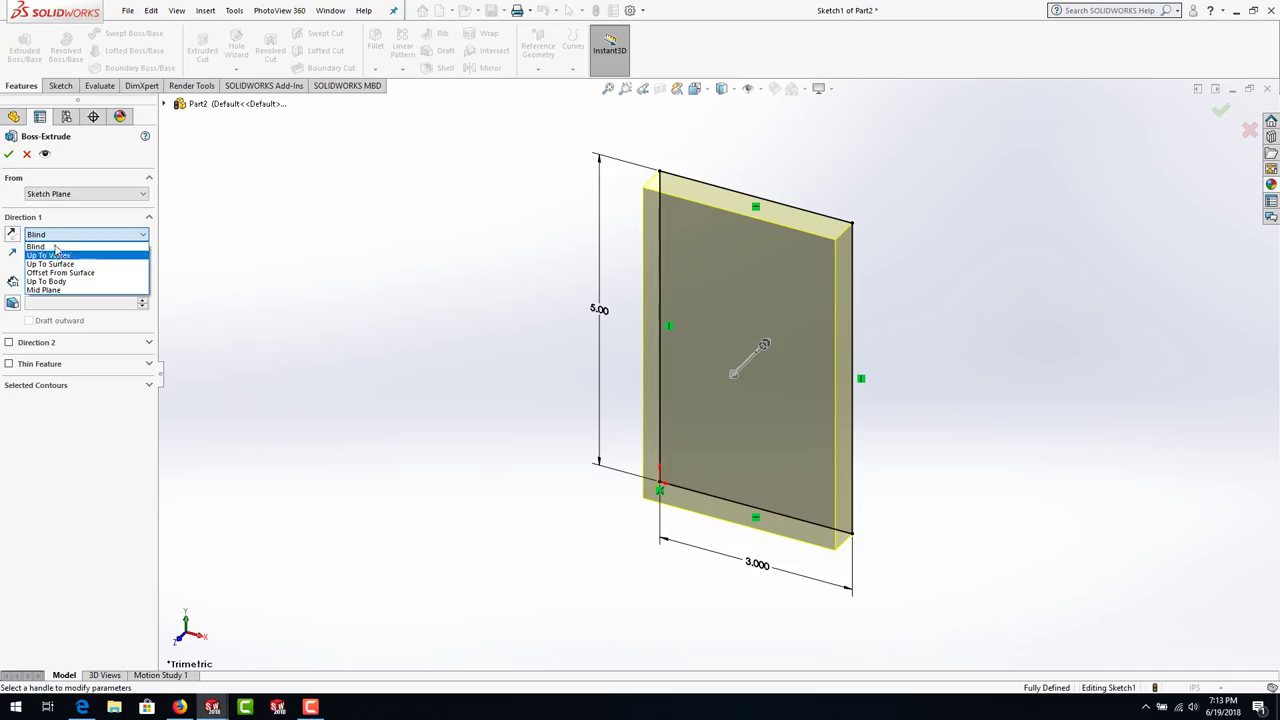
click(57, 235)
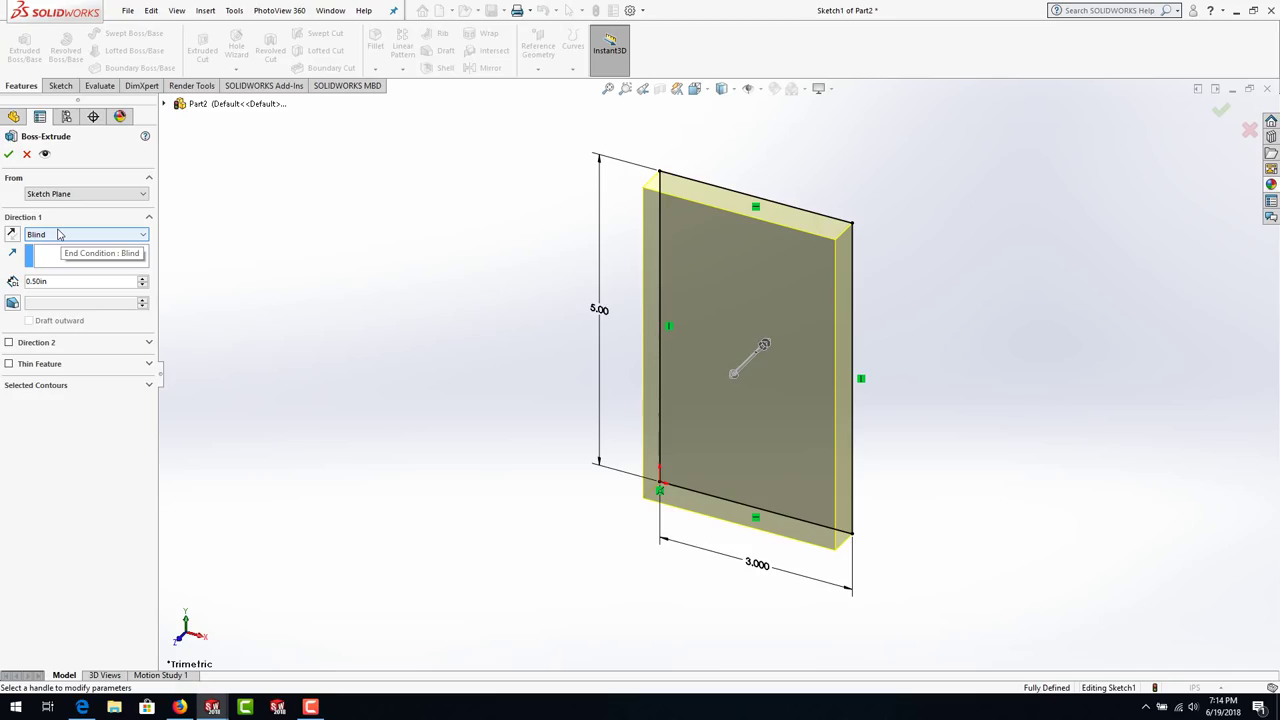
click(9, 154)
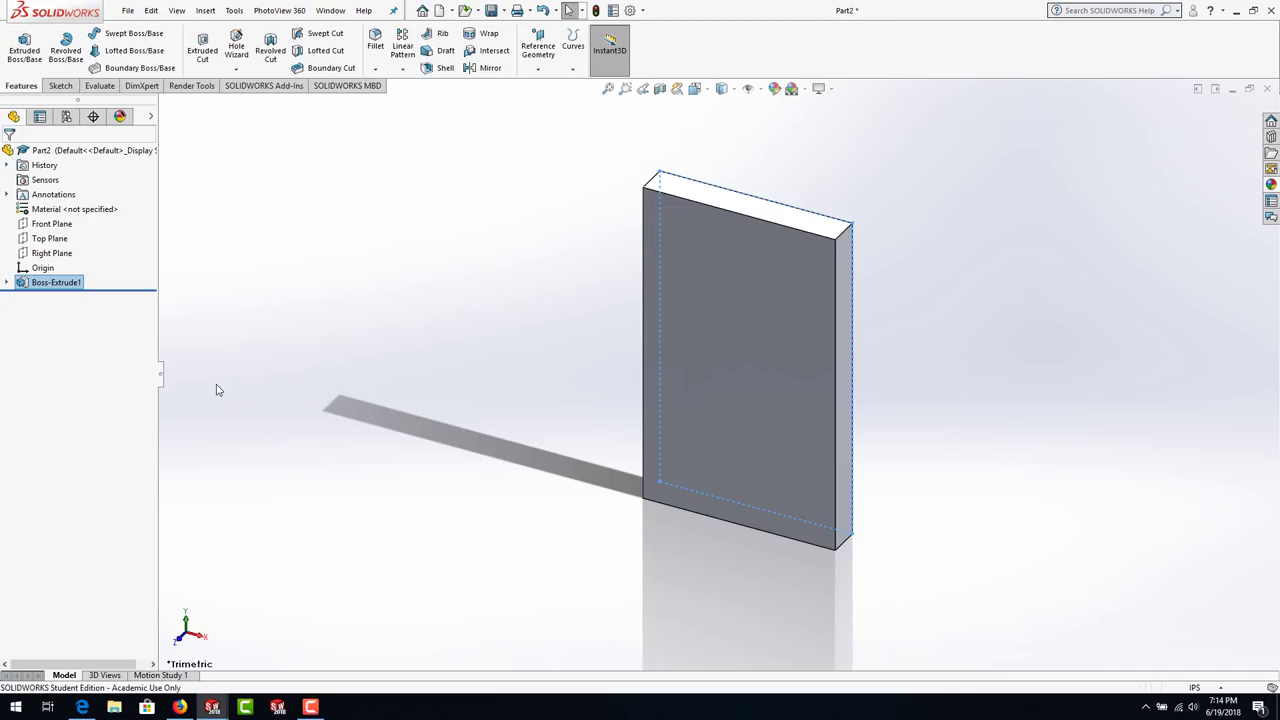
click(518, 338)
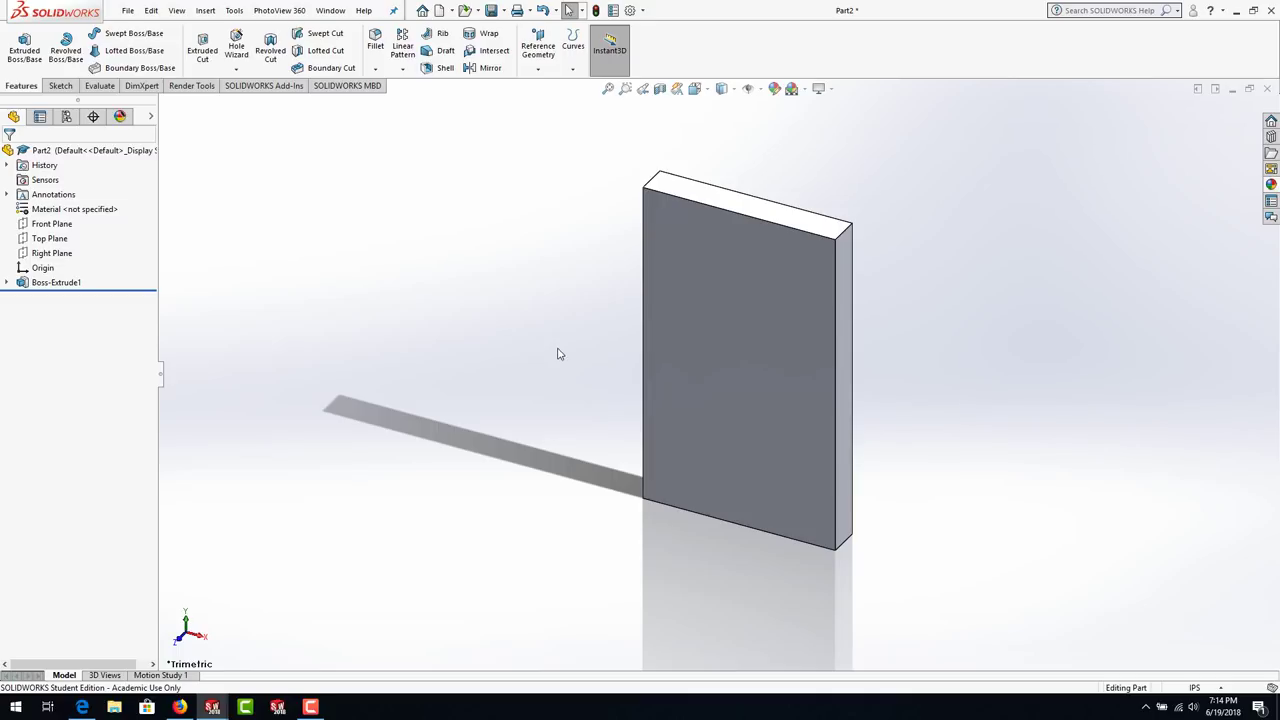
- Roll and rotate the block to examine its front, top and side faces
key(alt+Right)
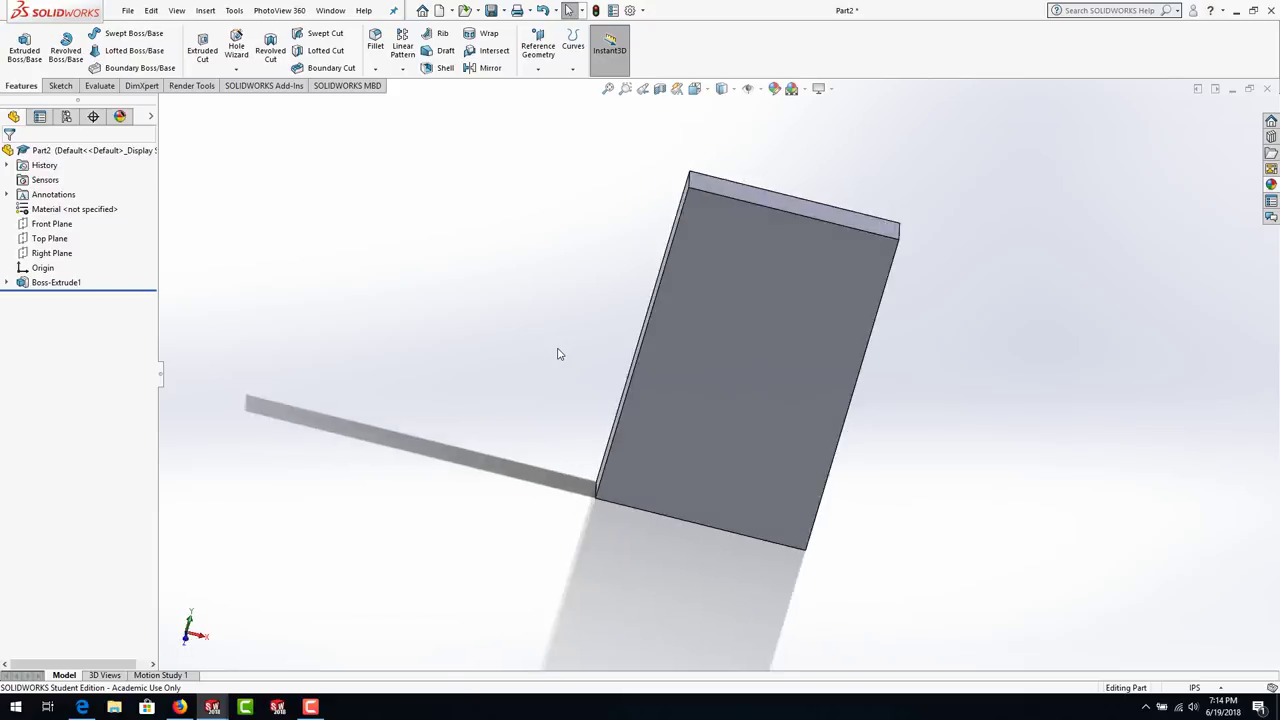
key(Left)
key(Left)
key(Left)
key(Left)
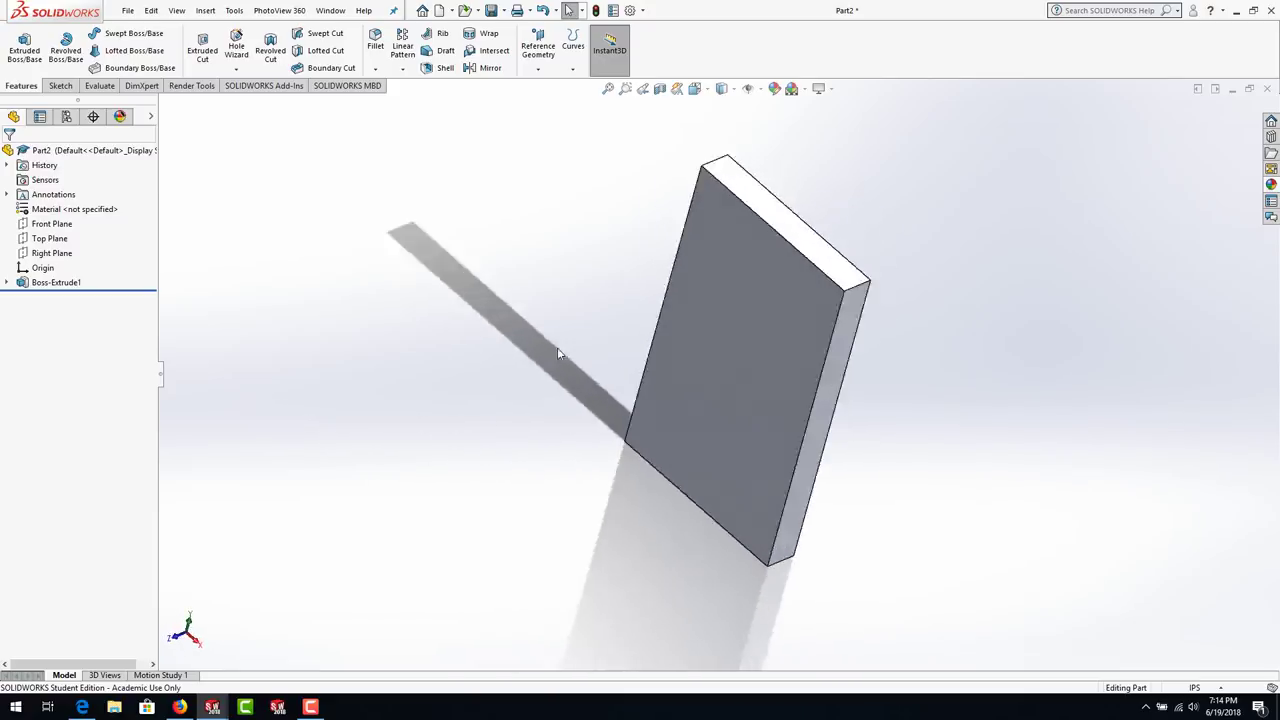
key(Left)
key(Up)
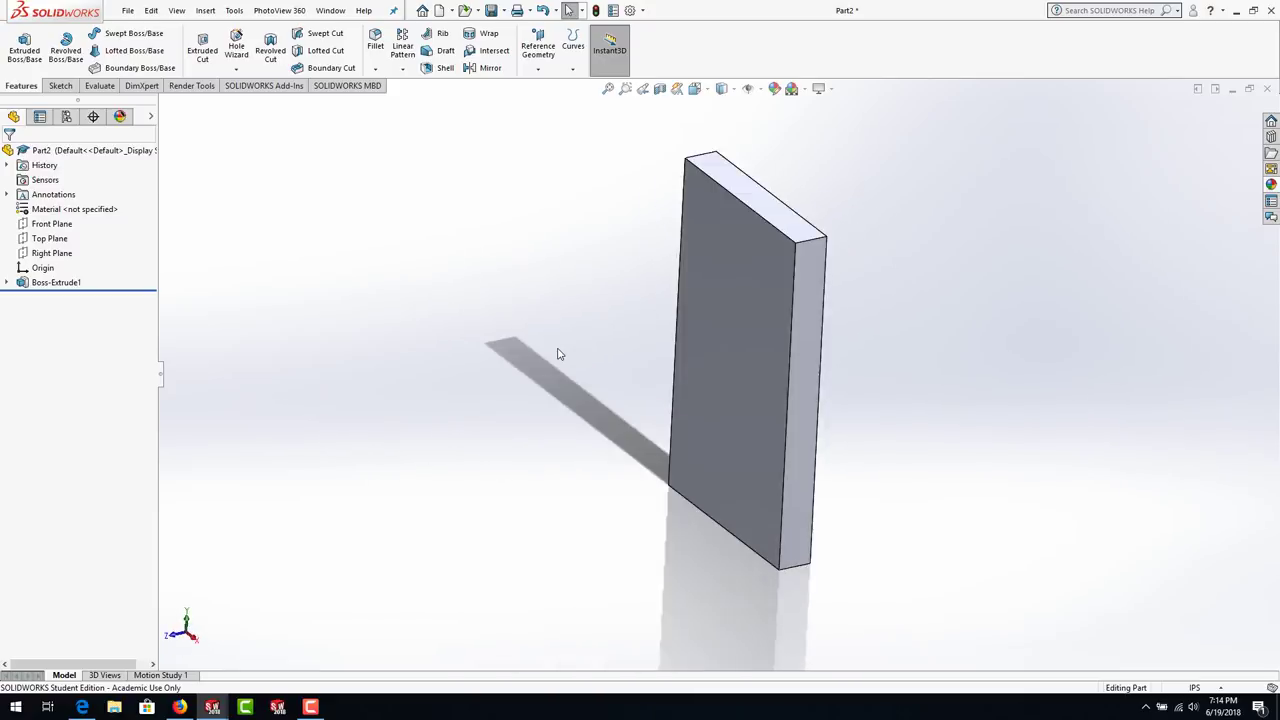
- Pan the view of the block sideways in both directions
key(Left)
key(Left)
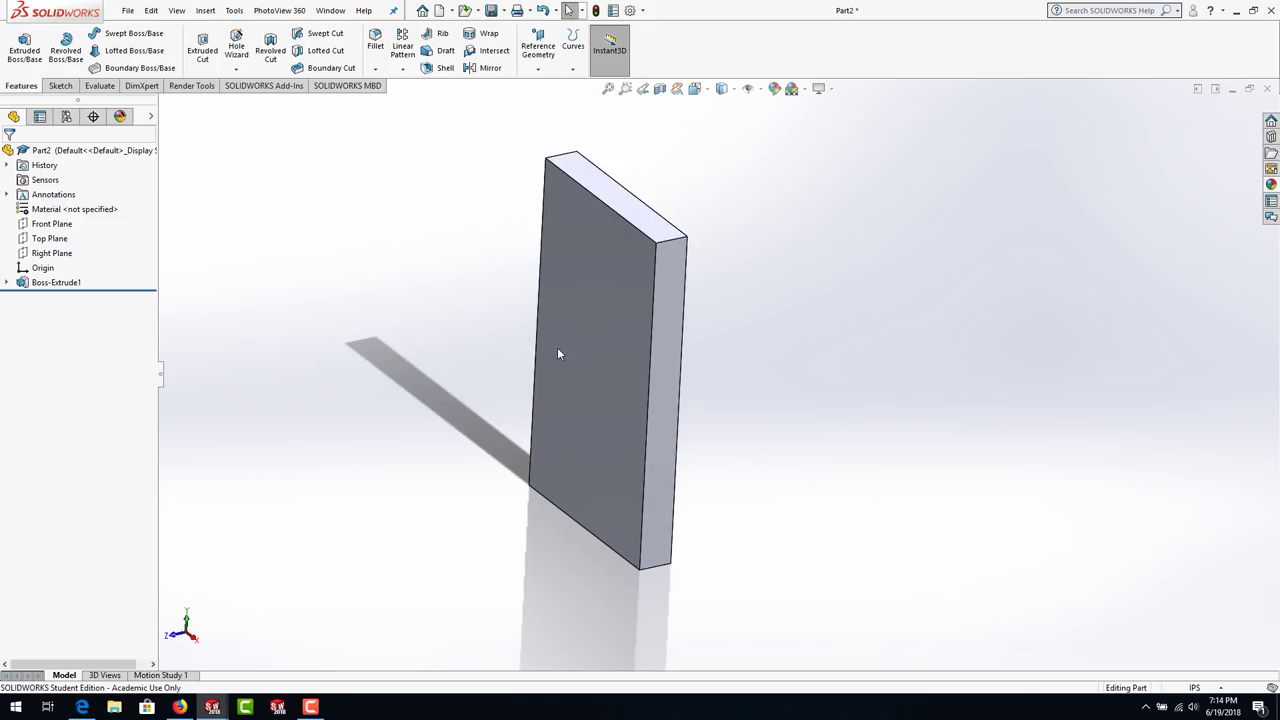
key(Right)
key(Right)
key(ctrl+Left)
key(ctrl+Left)
key(ctrl+Right)
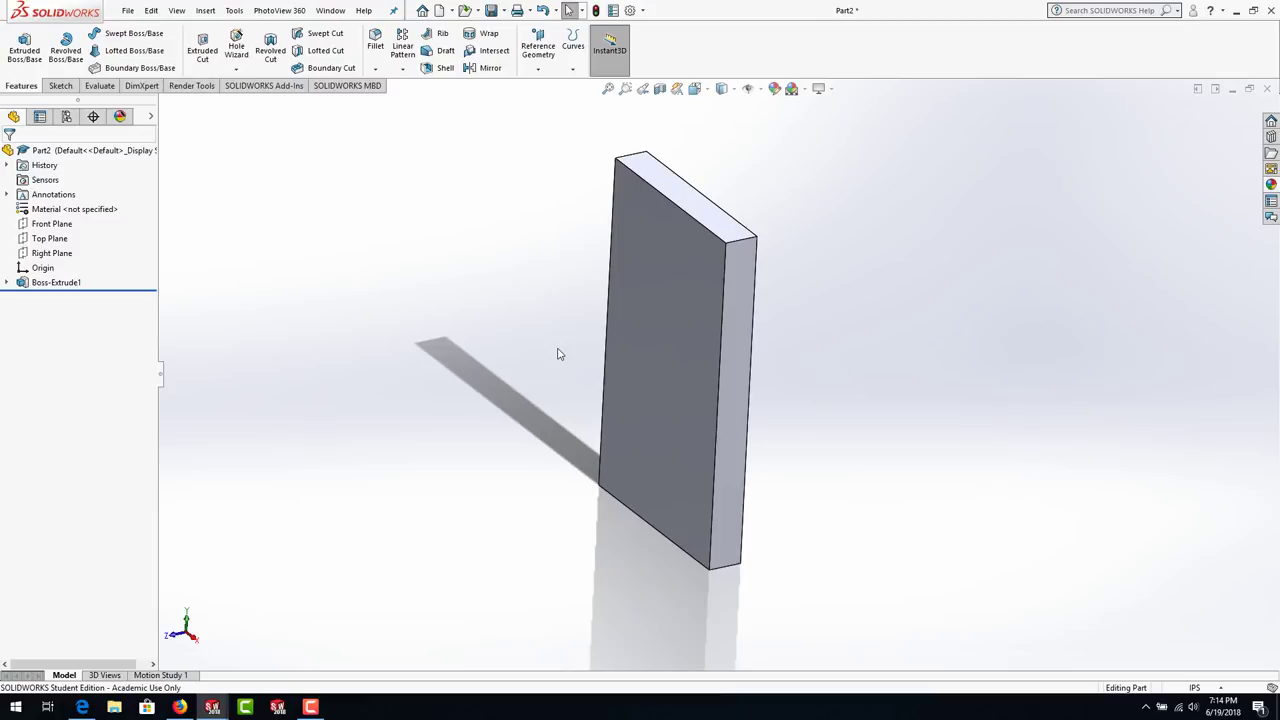
- Roll the view of the block both ways and return it to upright
key(alt+Right)
key(alt+Right)
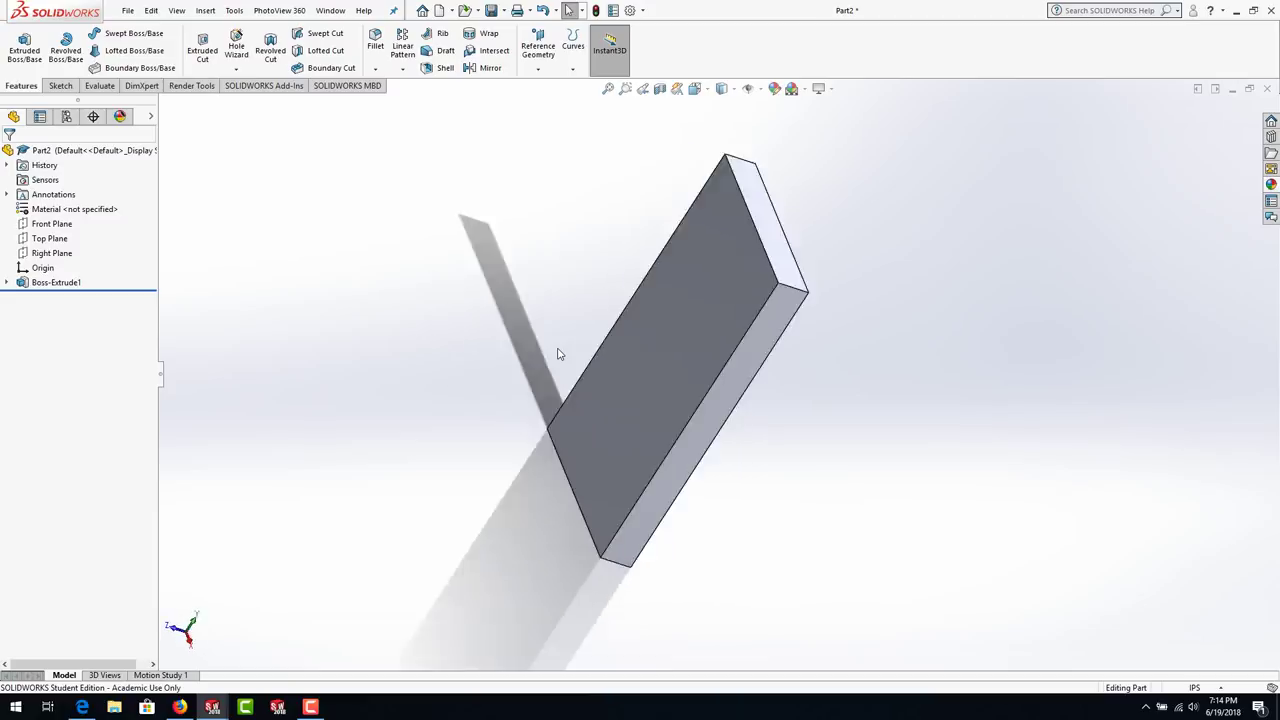
key(alt+Left)
key(alt+Left)
key(alt+Right)
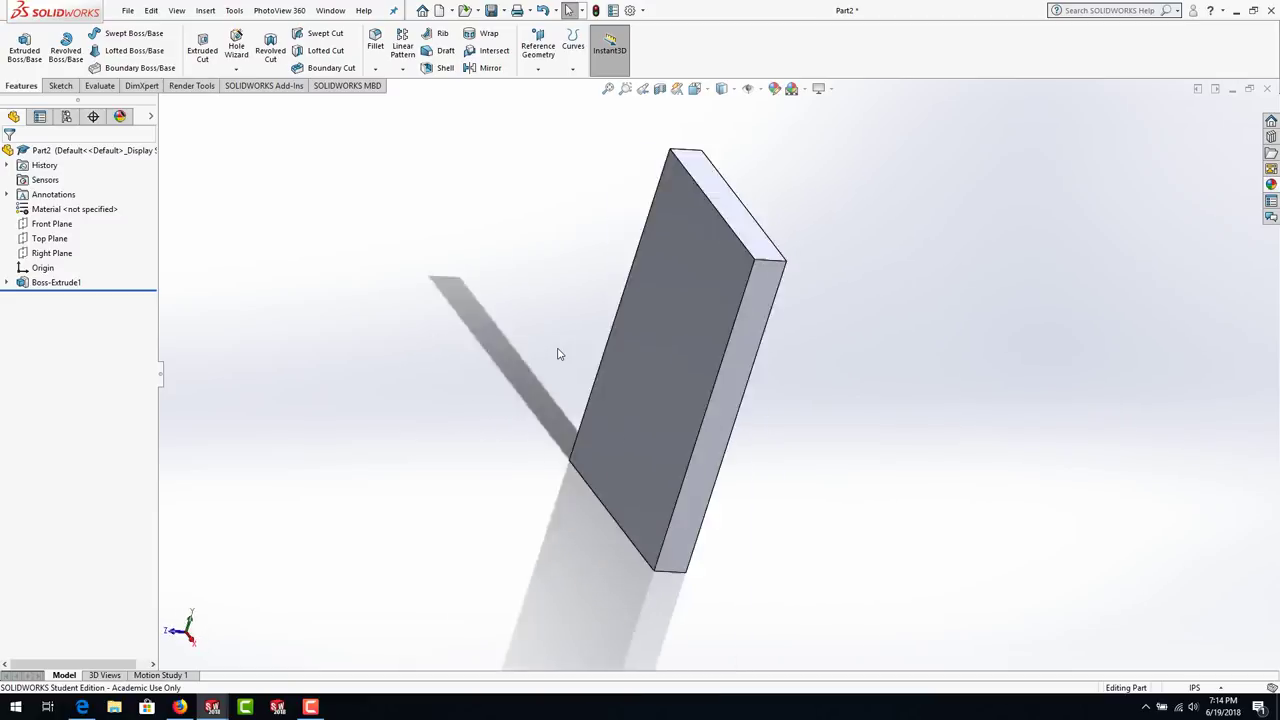
key(alt+Left)
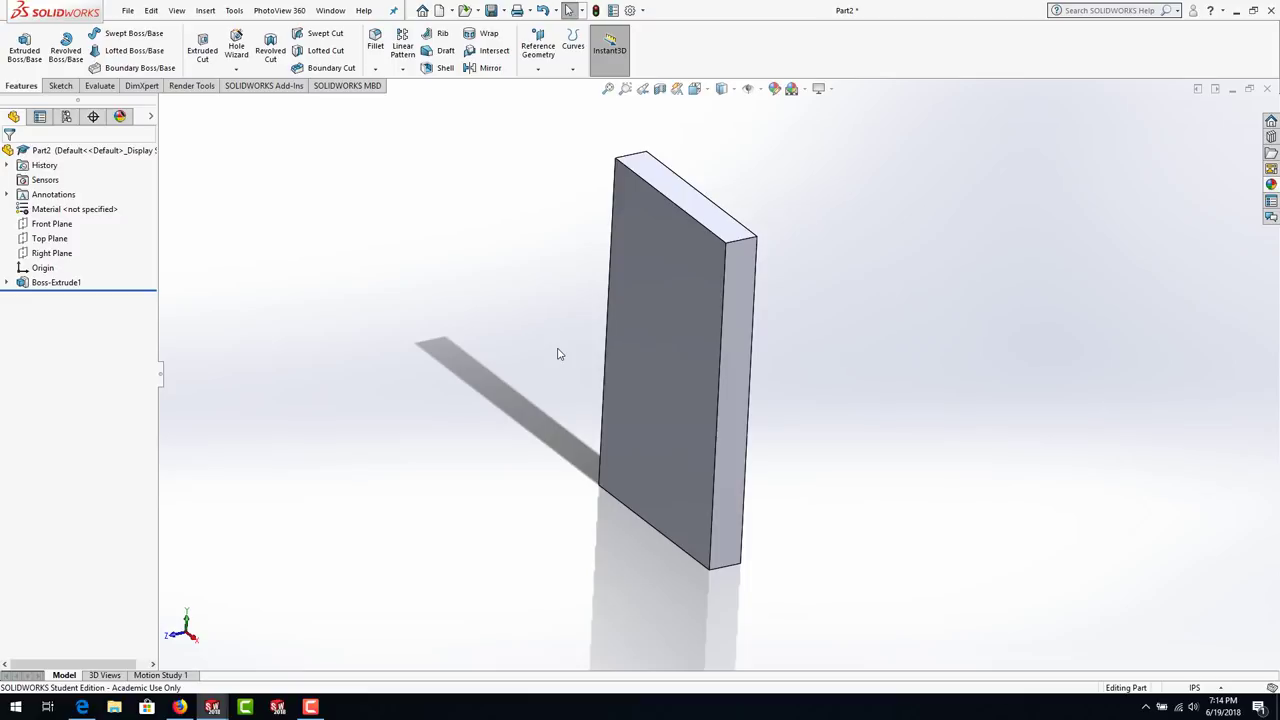
- Tilt the block's view down and back up, and zoom in on it
key(Down)
key(Down)
key(Up)
key(Up)
key(shift+z)
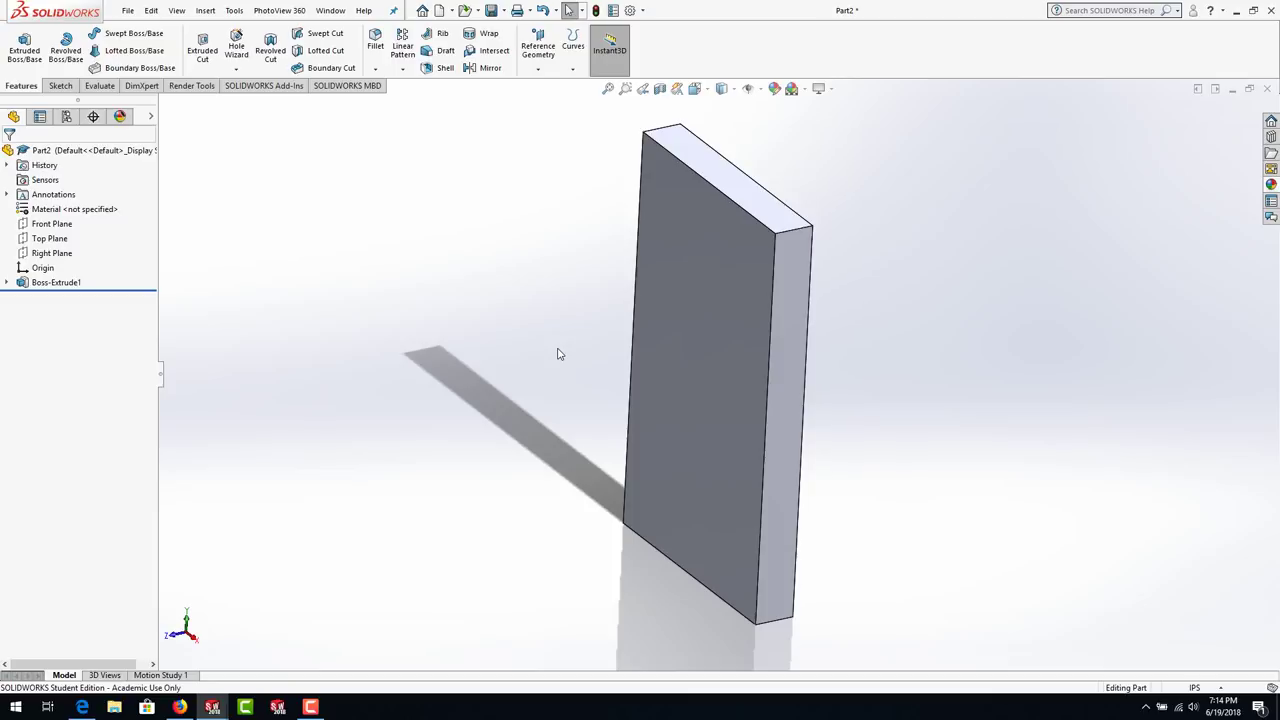
- Orient the block to the Isometric view using the view selector cube
key(space)
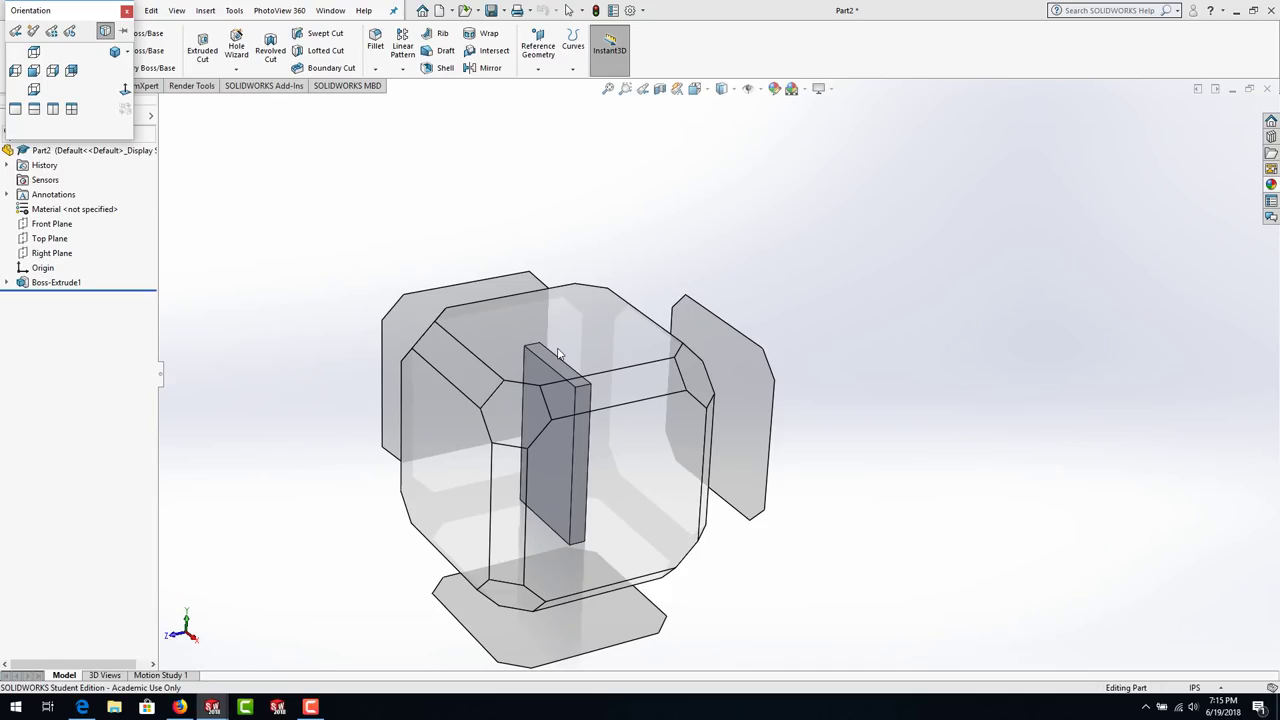
mouse_move(519, 410)
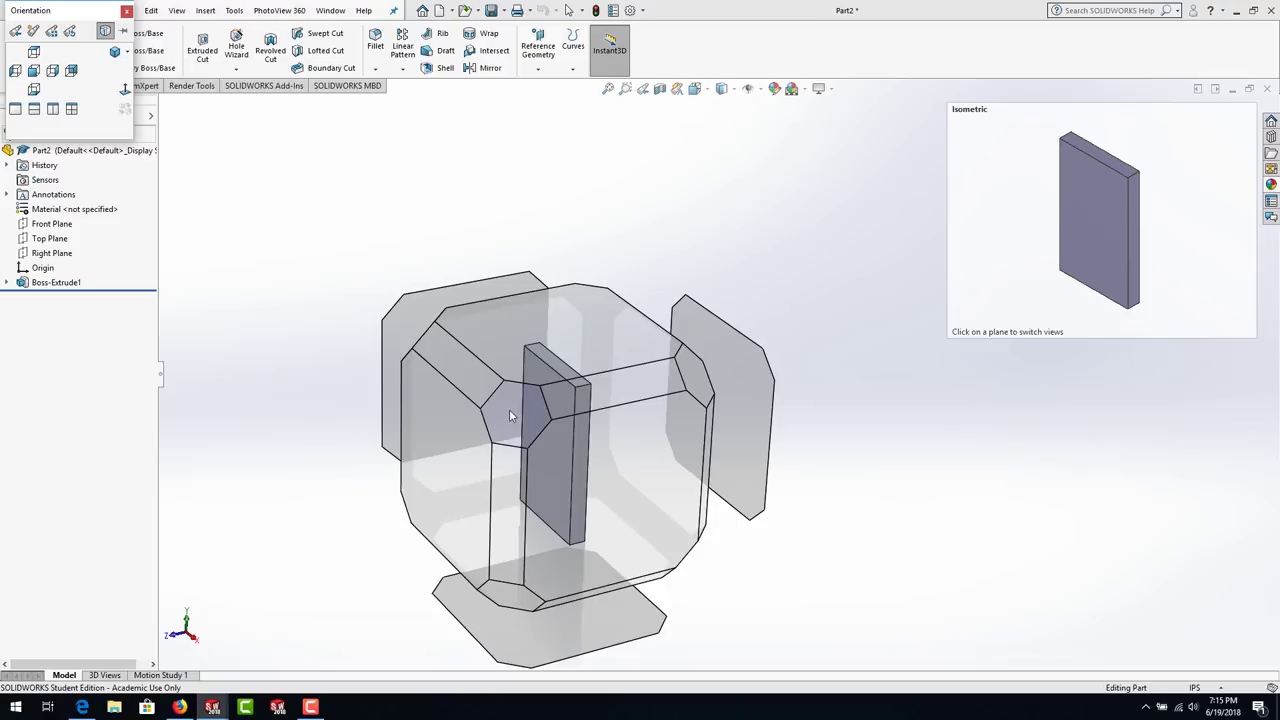
click(509, 410)
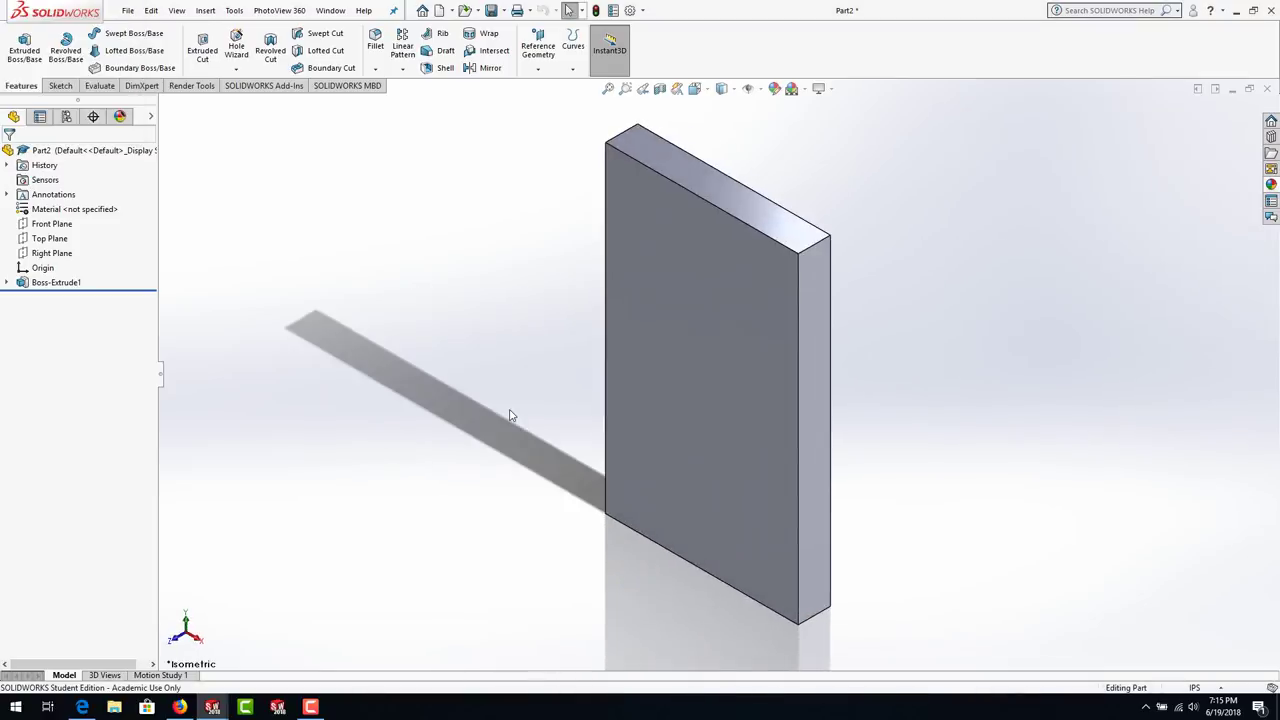
- Orient the block to the standard Front view and apply the Normal To orientation
key(space)
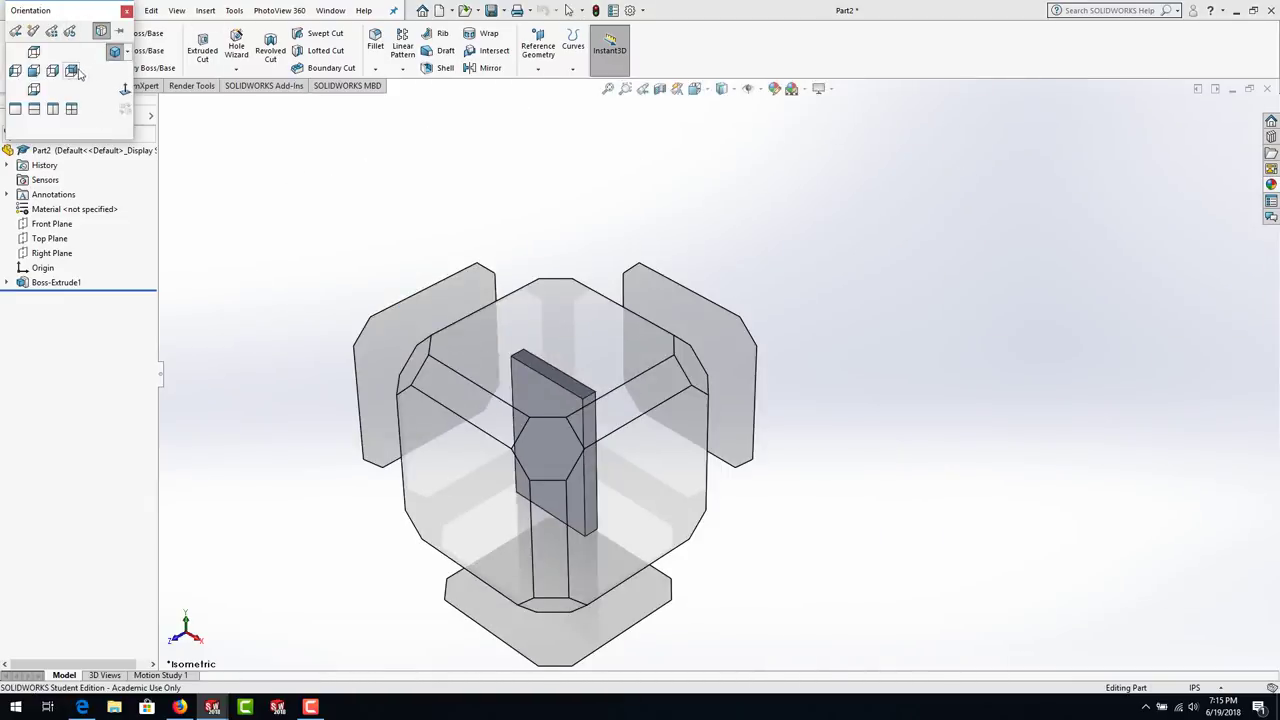
drag(57, 9, 236, 122)
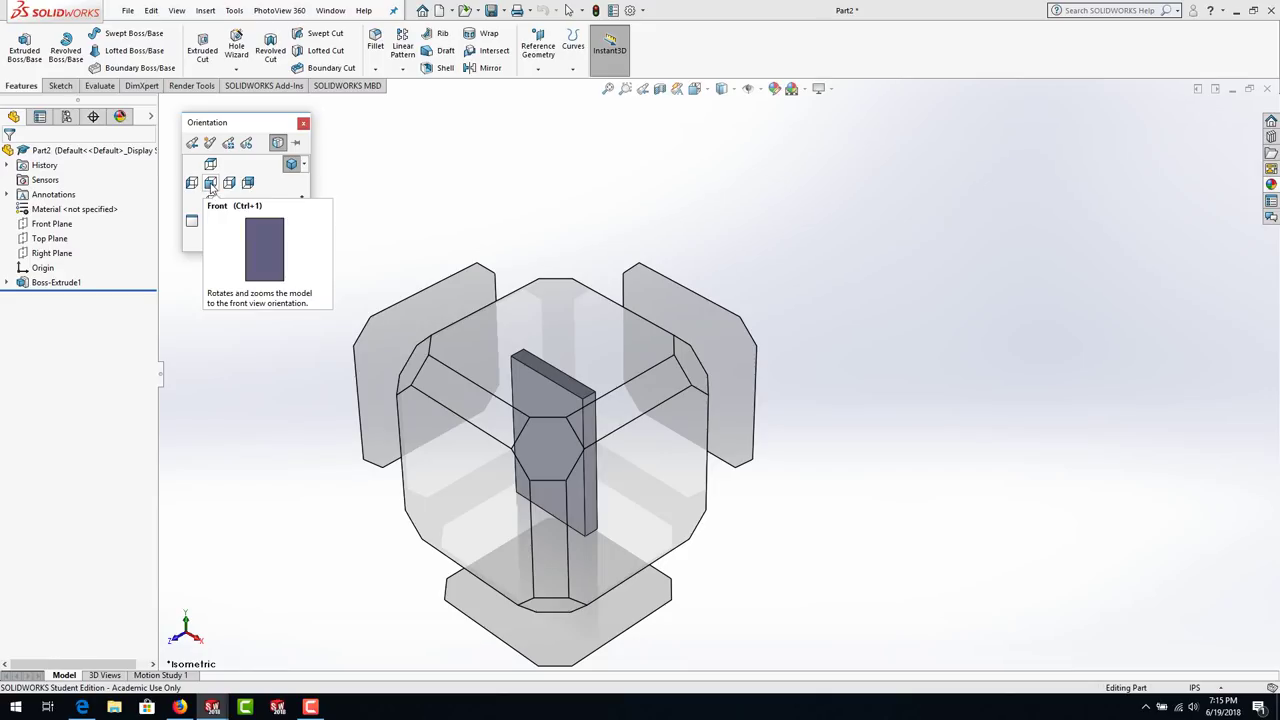
click(211, 184)
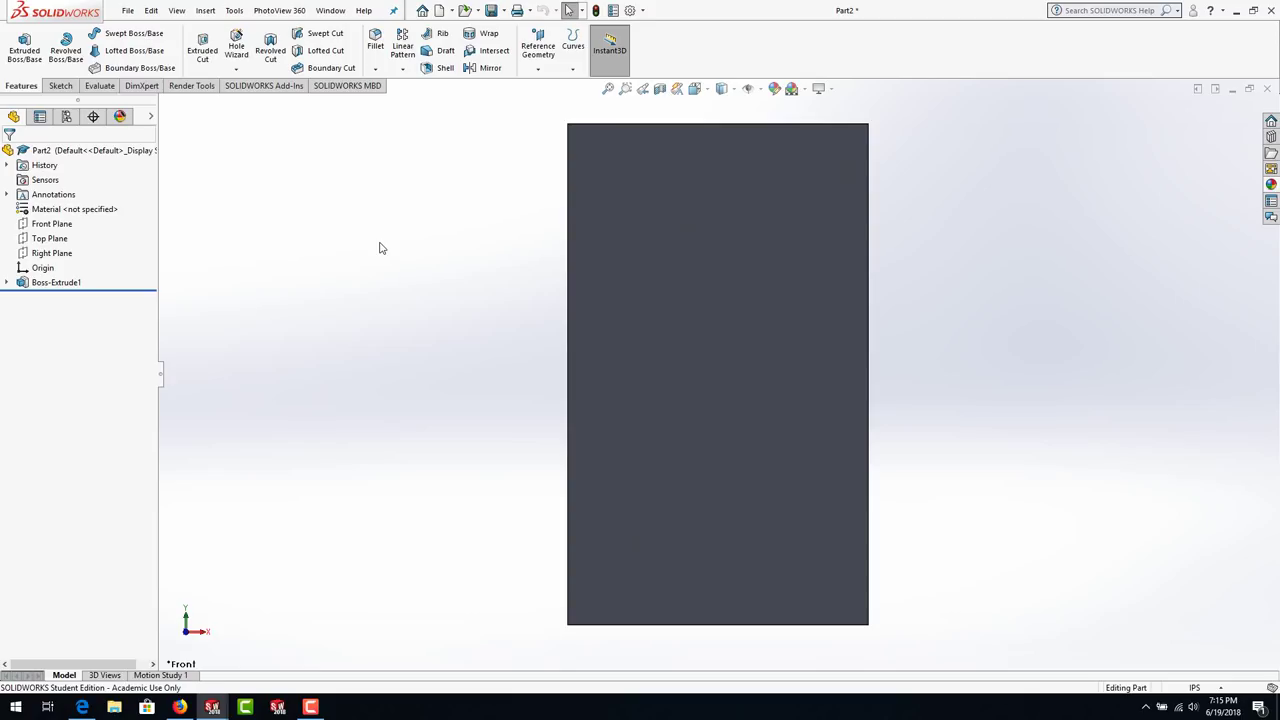
click(708, 93)
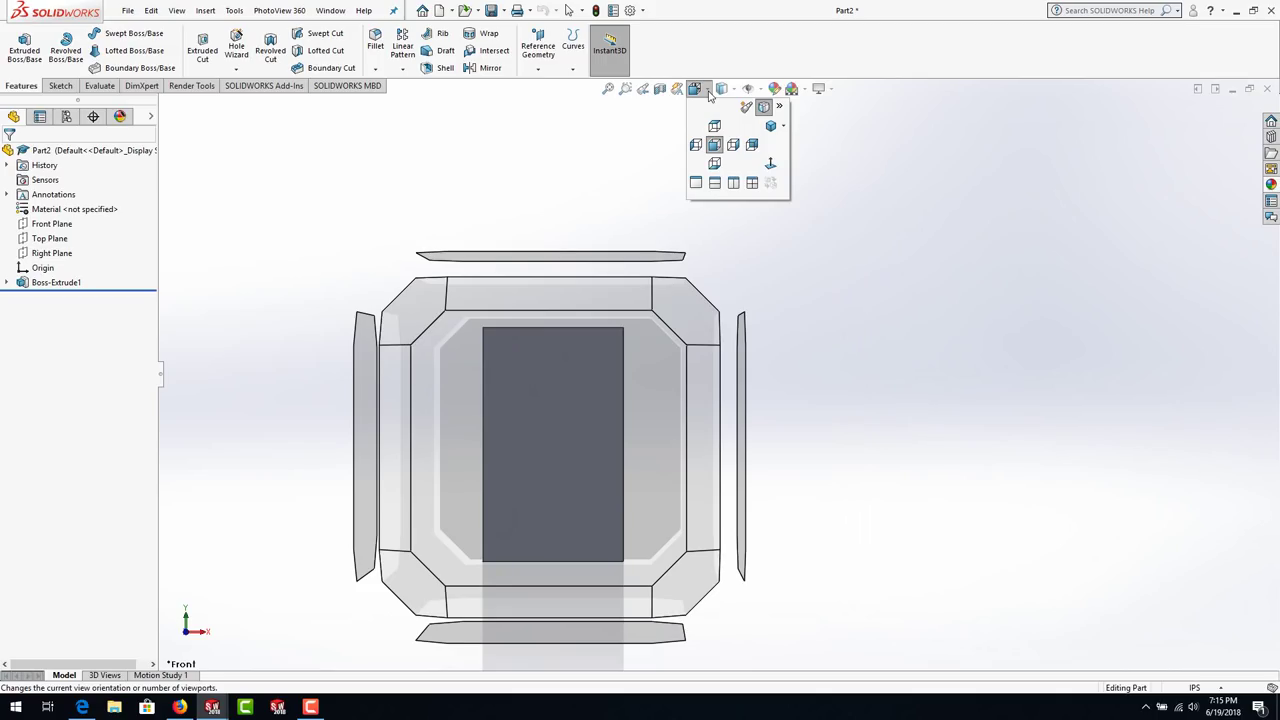
click(771, 165)
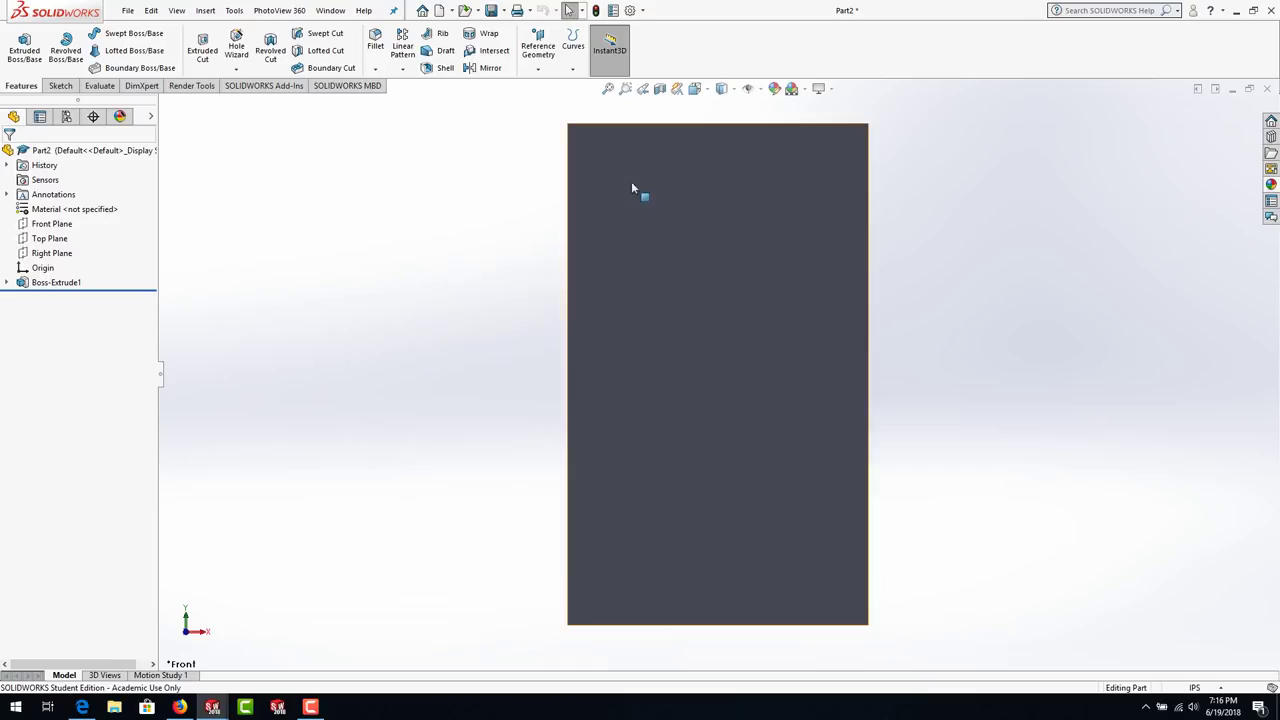
key(f)
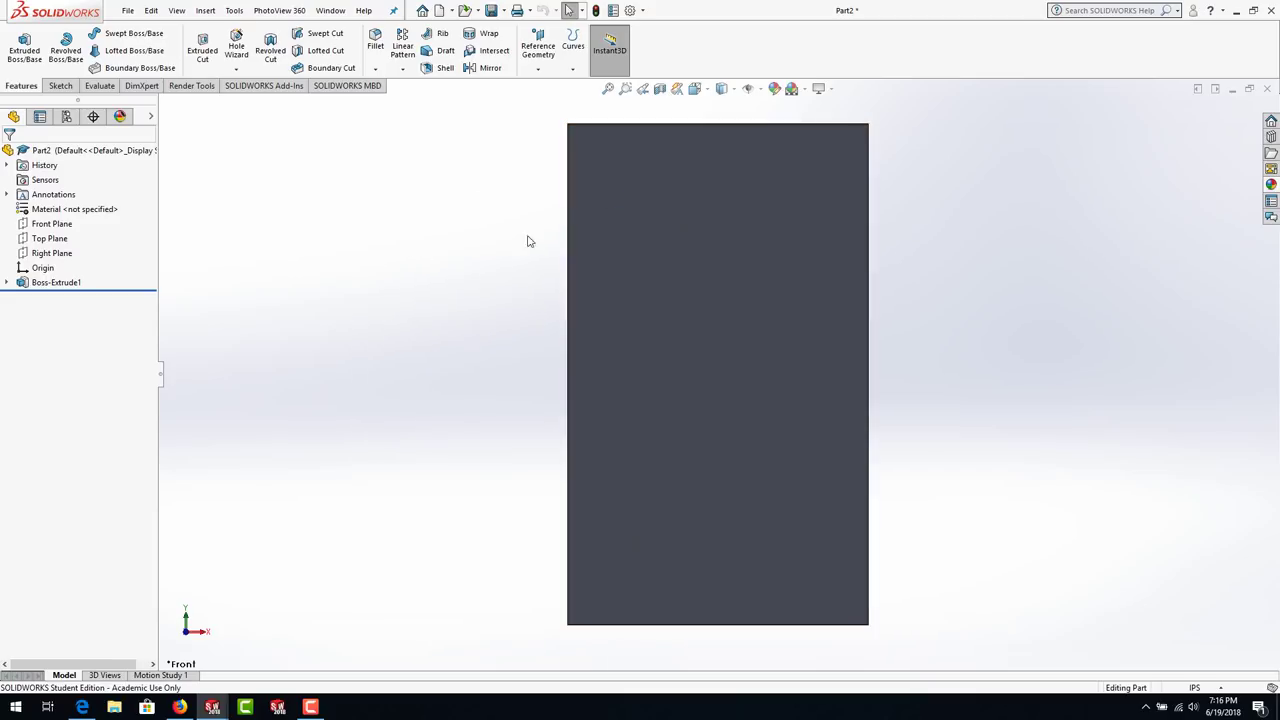
- Try the Shaded display style on the block and set it to Hidden Lines Removed
click(738, 91)
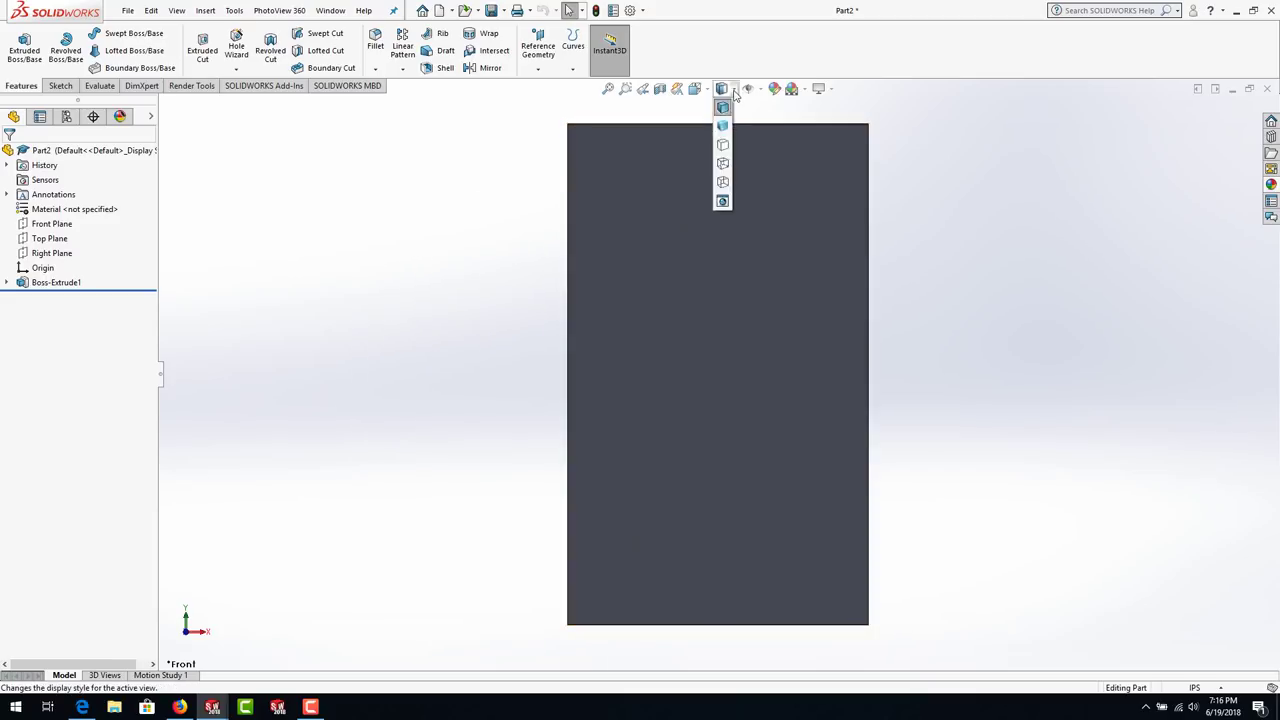
click(723, 127)
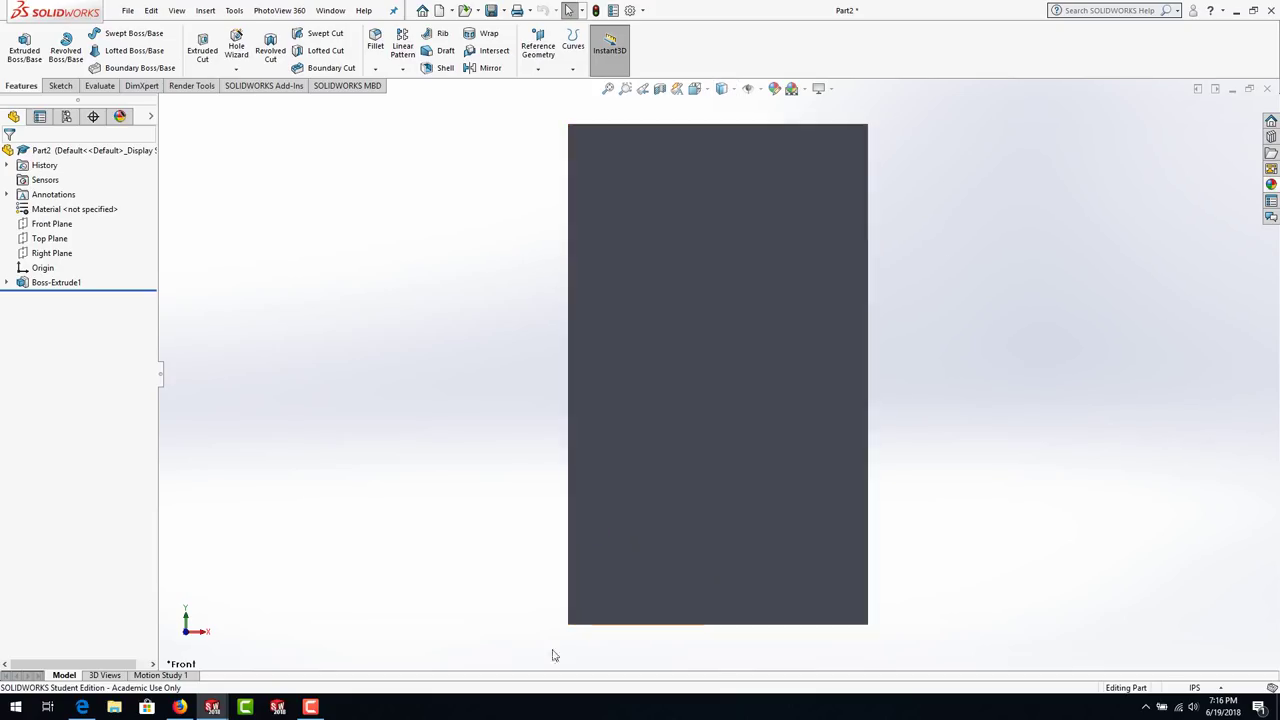
click(723, 89)
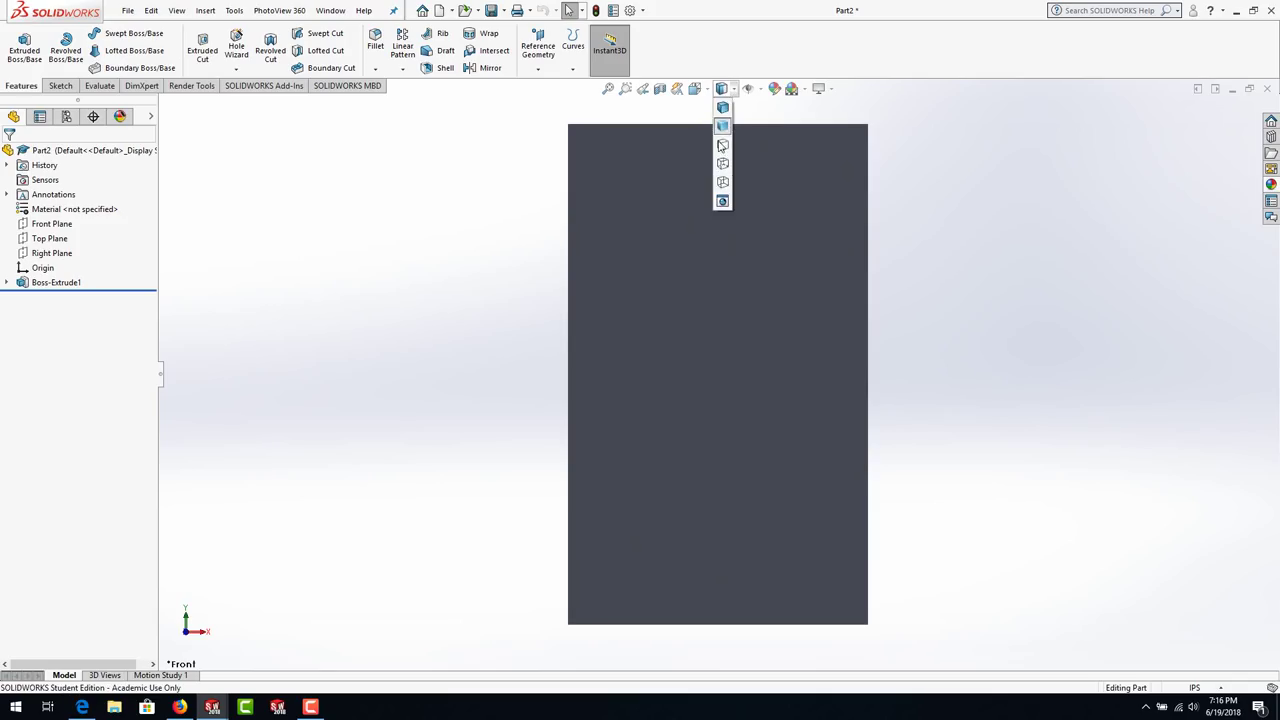
click(723, 146)
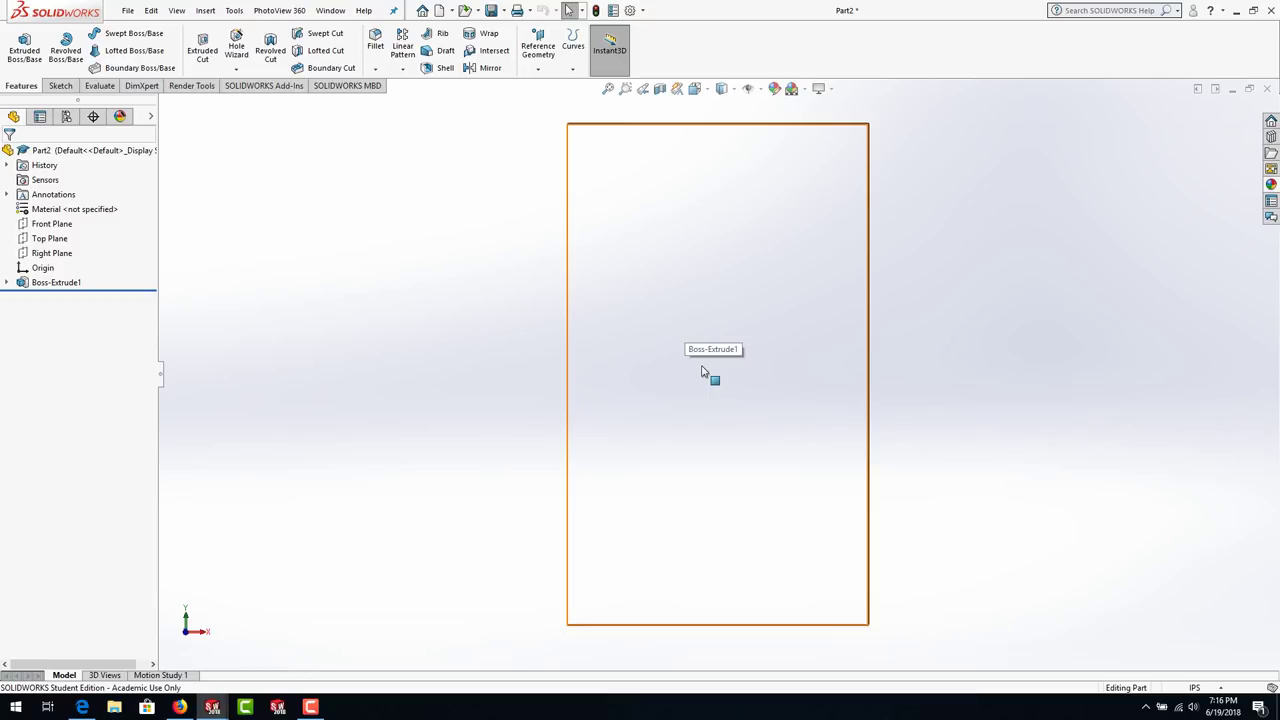
key(f)
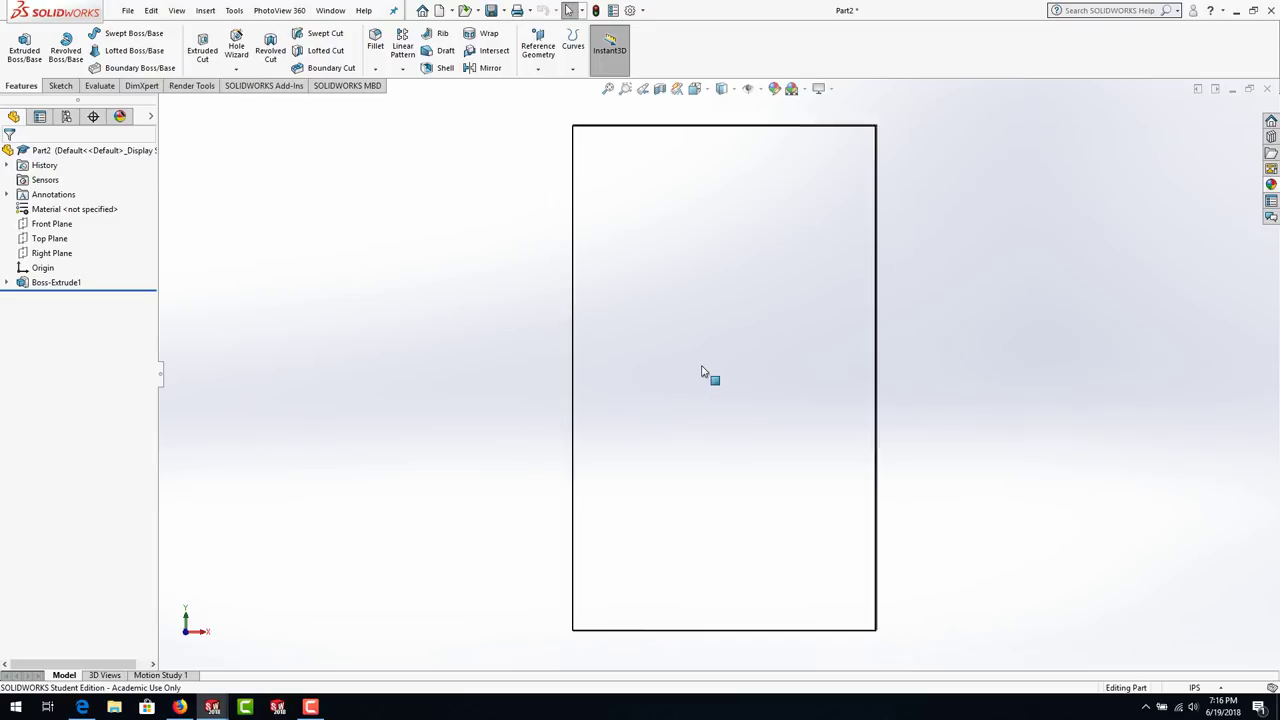
- Rotate the block to an angled view and set its display style to Shaded With Edges
scroll(703, 372, down, 1)
scroll(700, 377, up, 1)
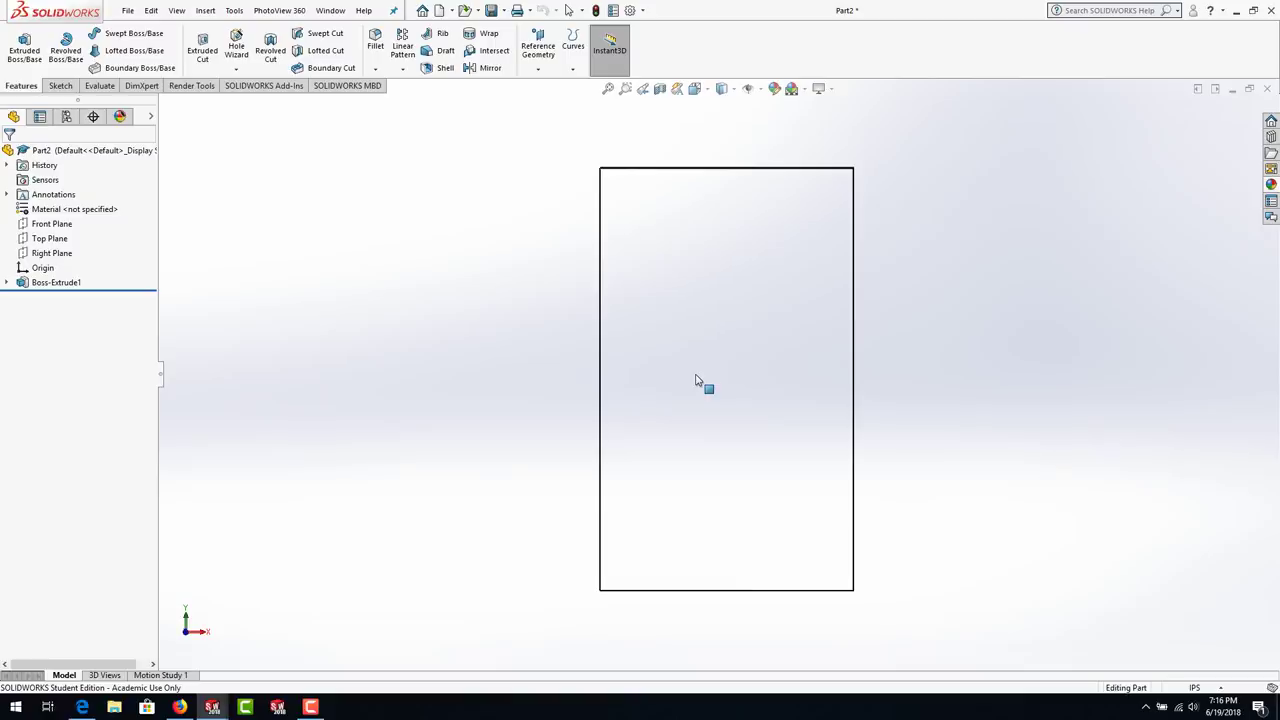
middle_drag(697, 380, 660, 476)
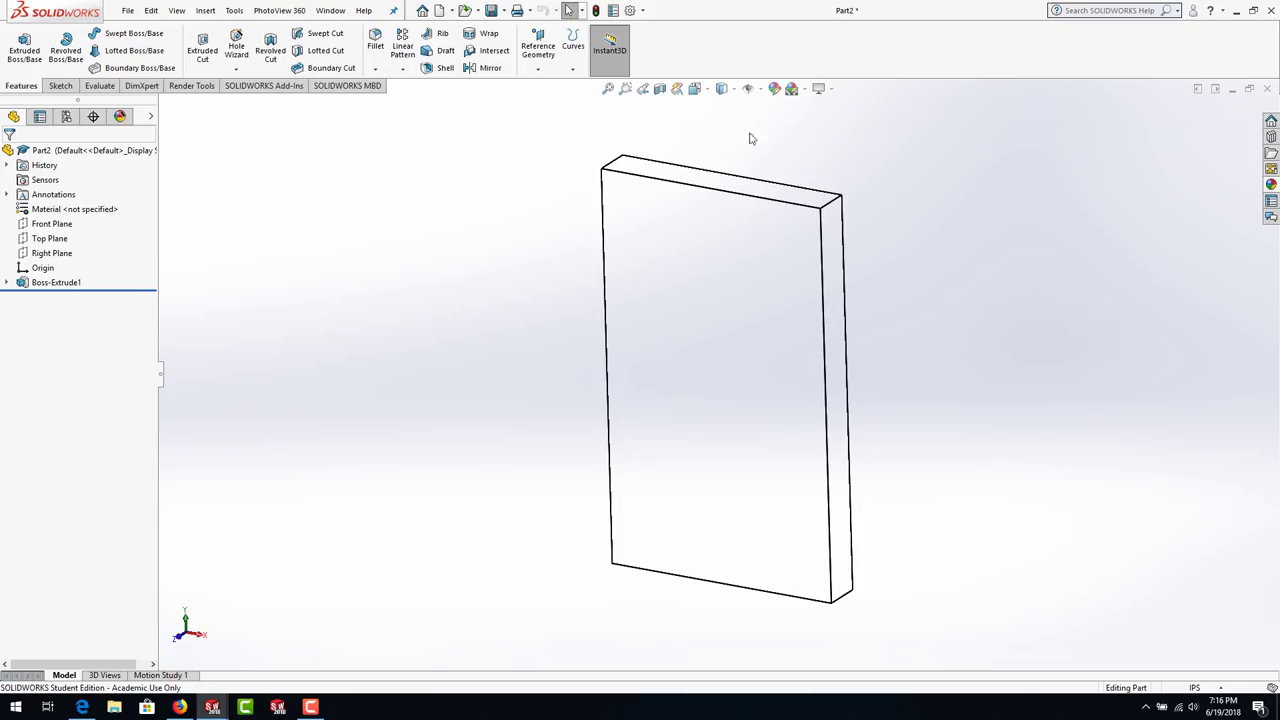
click(734, 91)
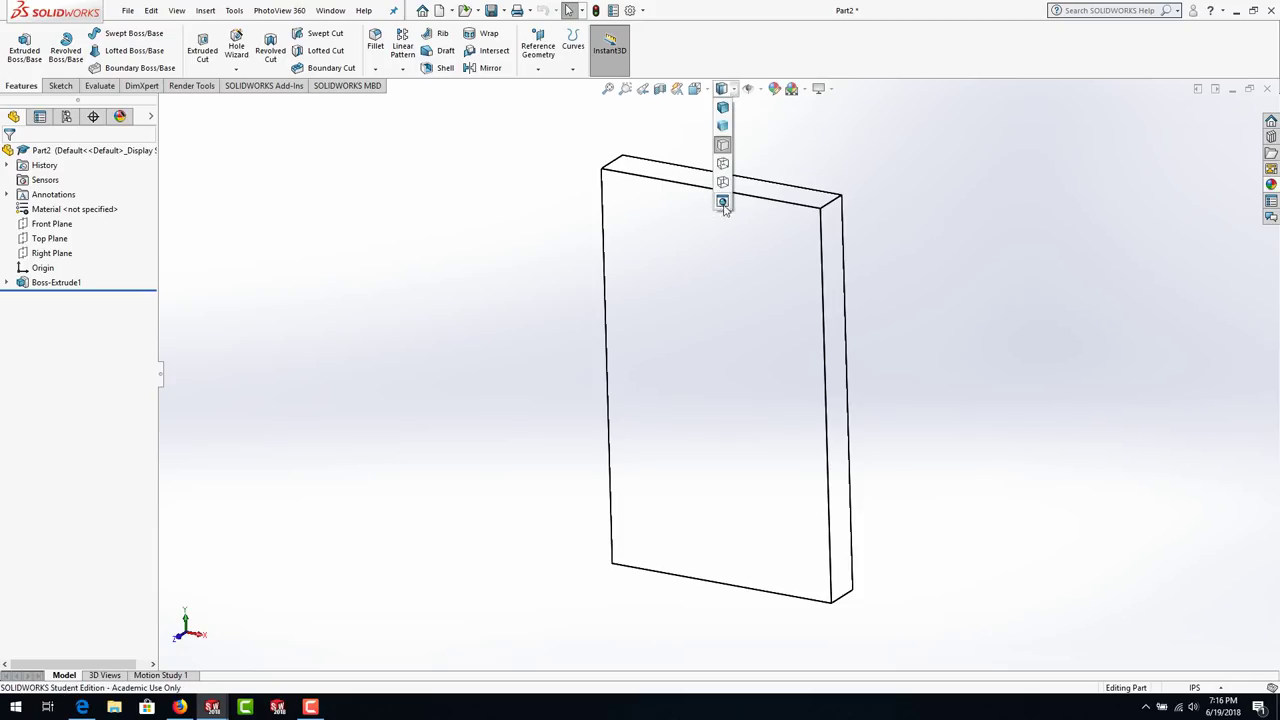
click(722, 107)
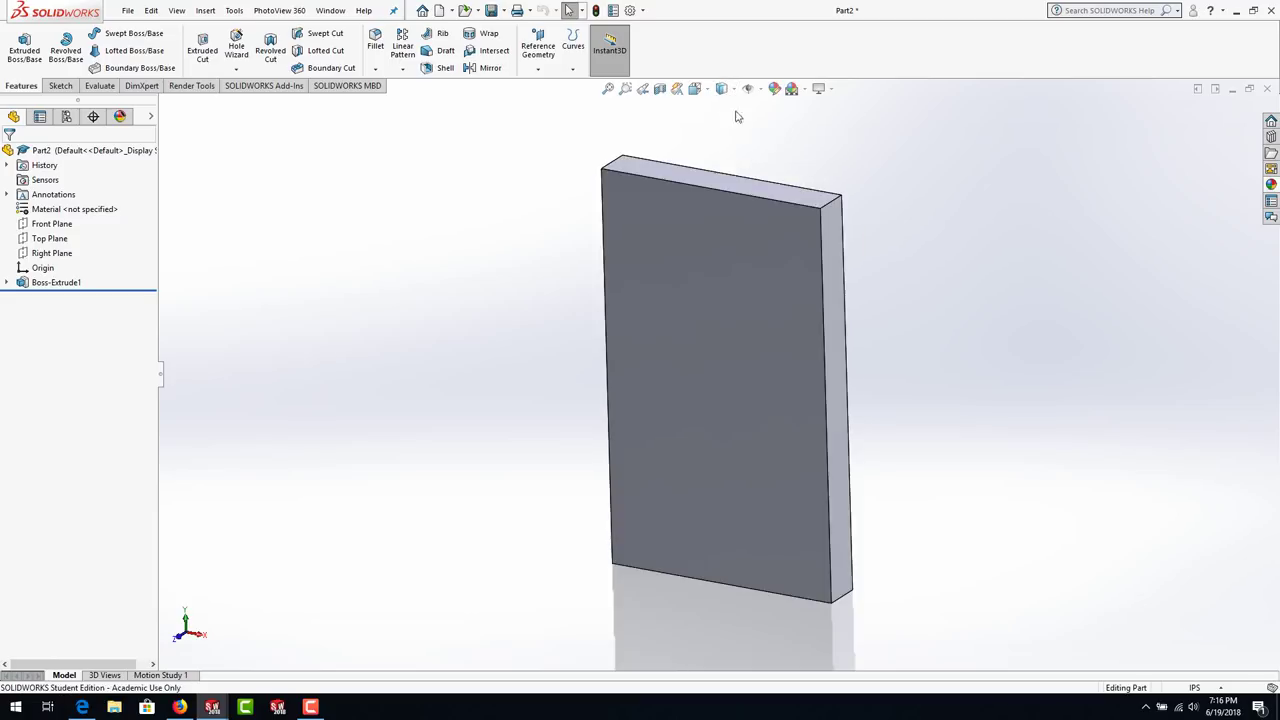
- Apply the Plain White scene to the part and look through the other available scenes
click(830, 91)
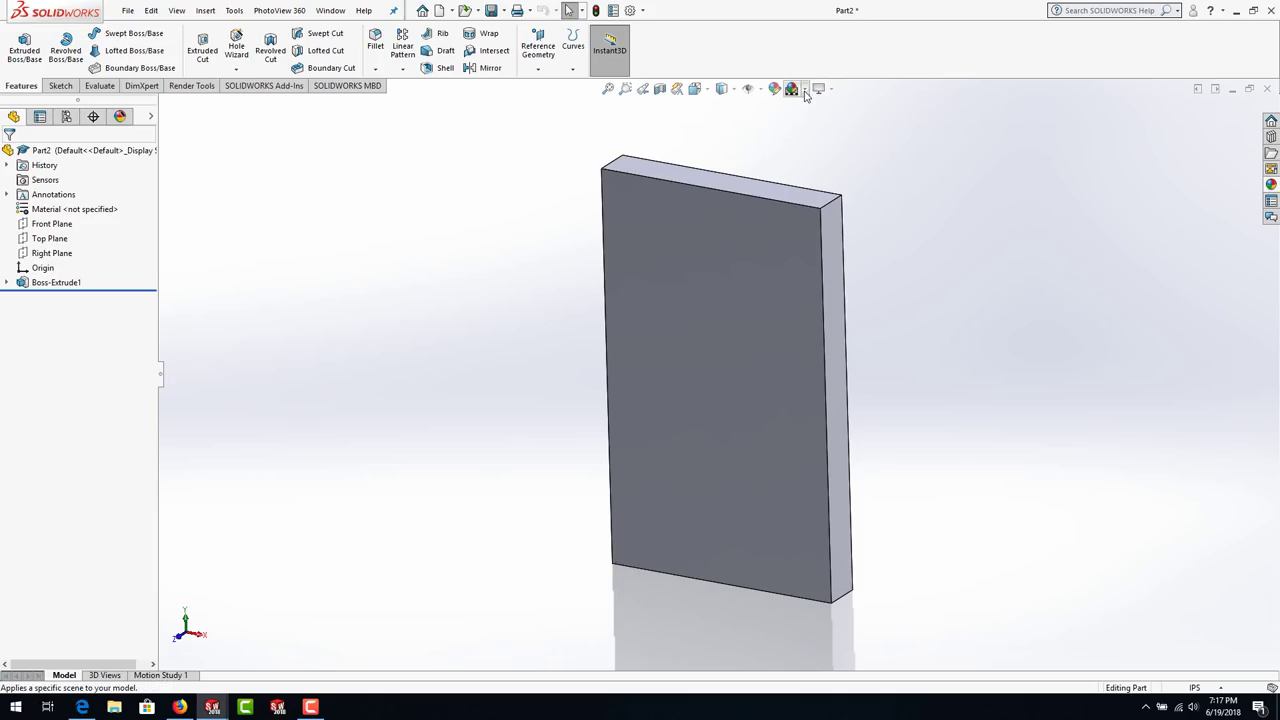
click(806, 92)
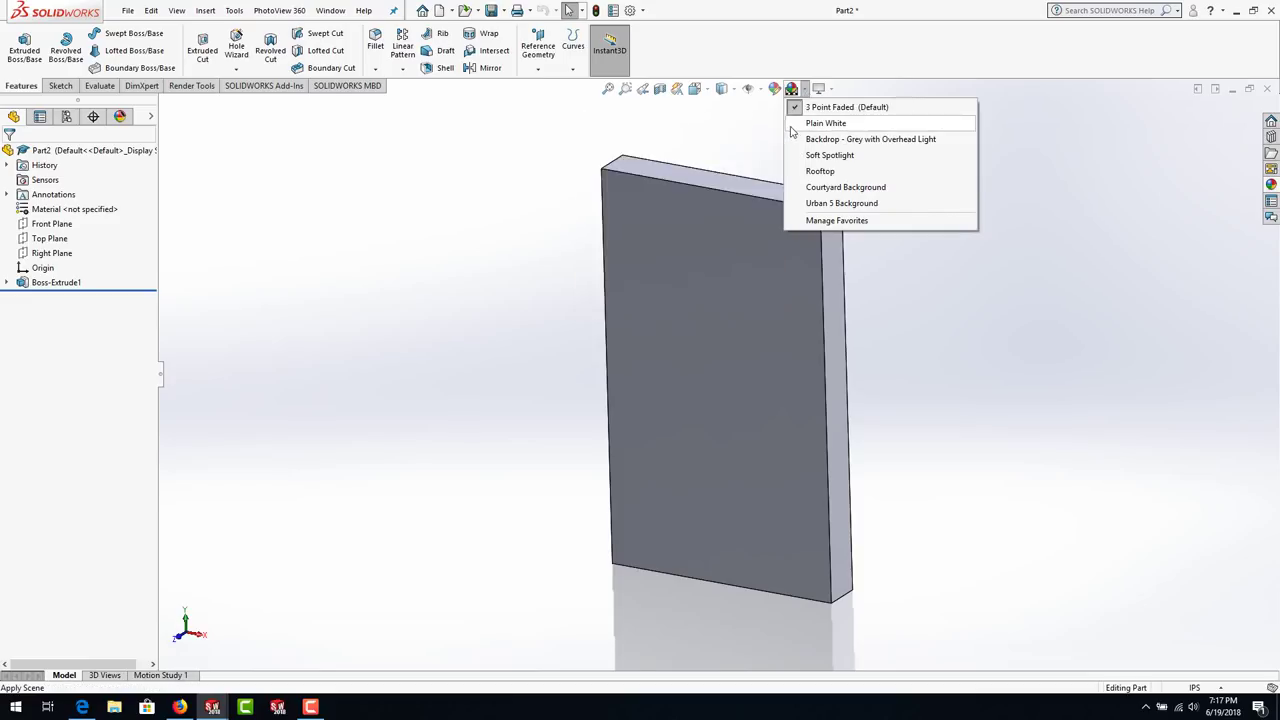
click(793, 125)
middle_drag(873, 217, 849, 246)
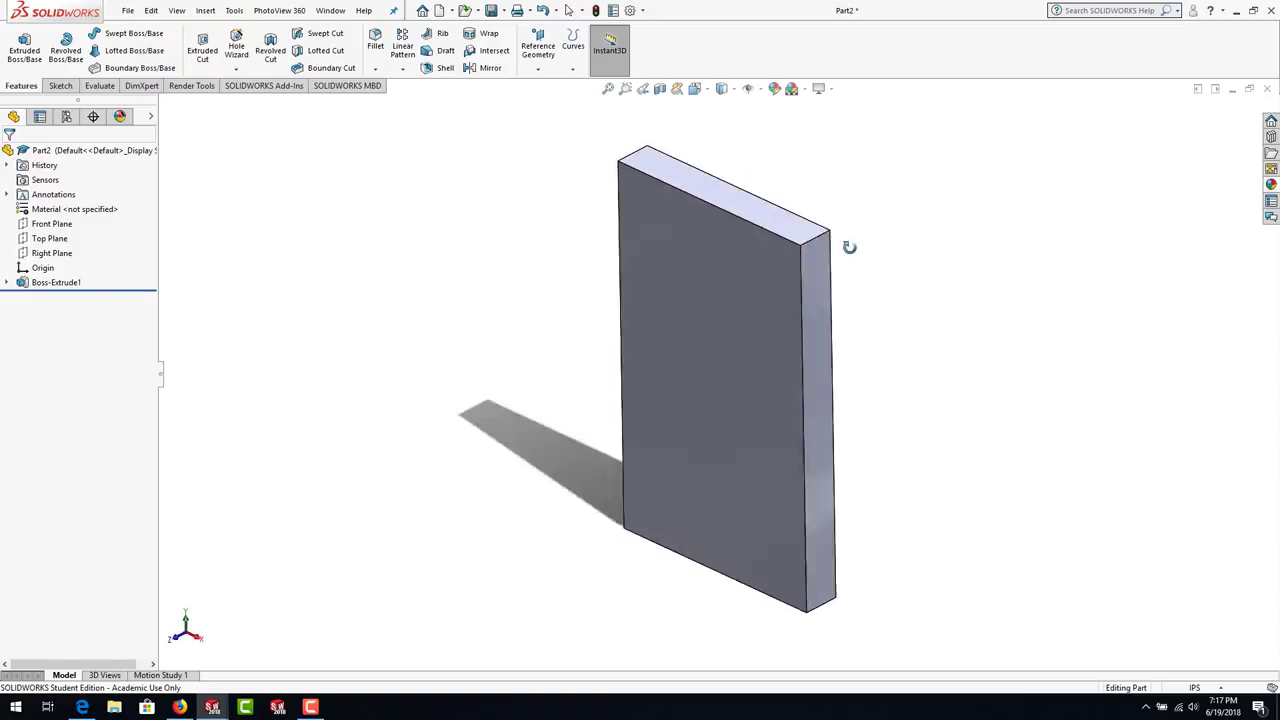
click(806, 90)
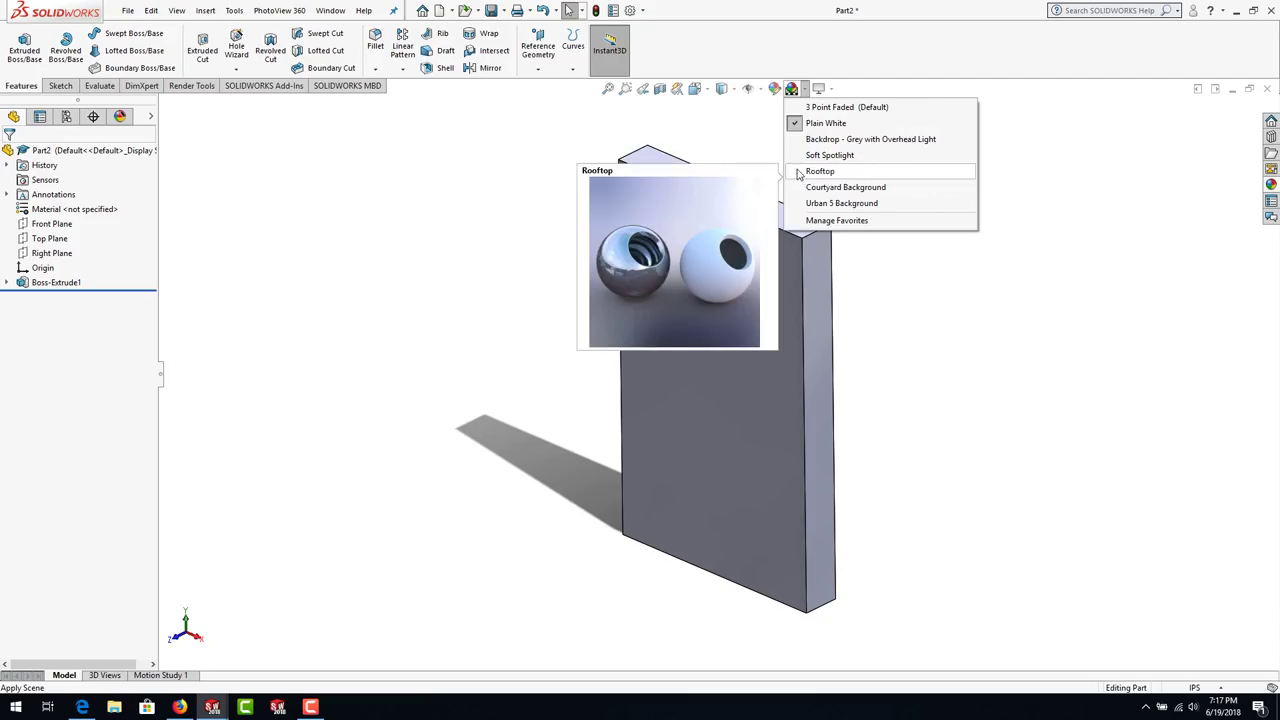
click(746, 130)
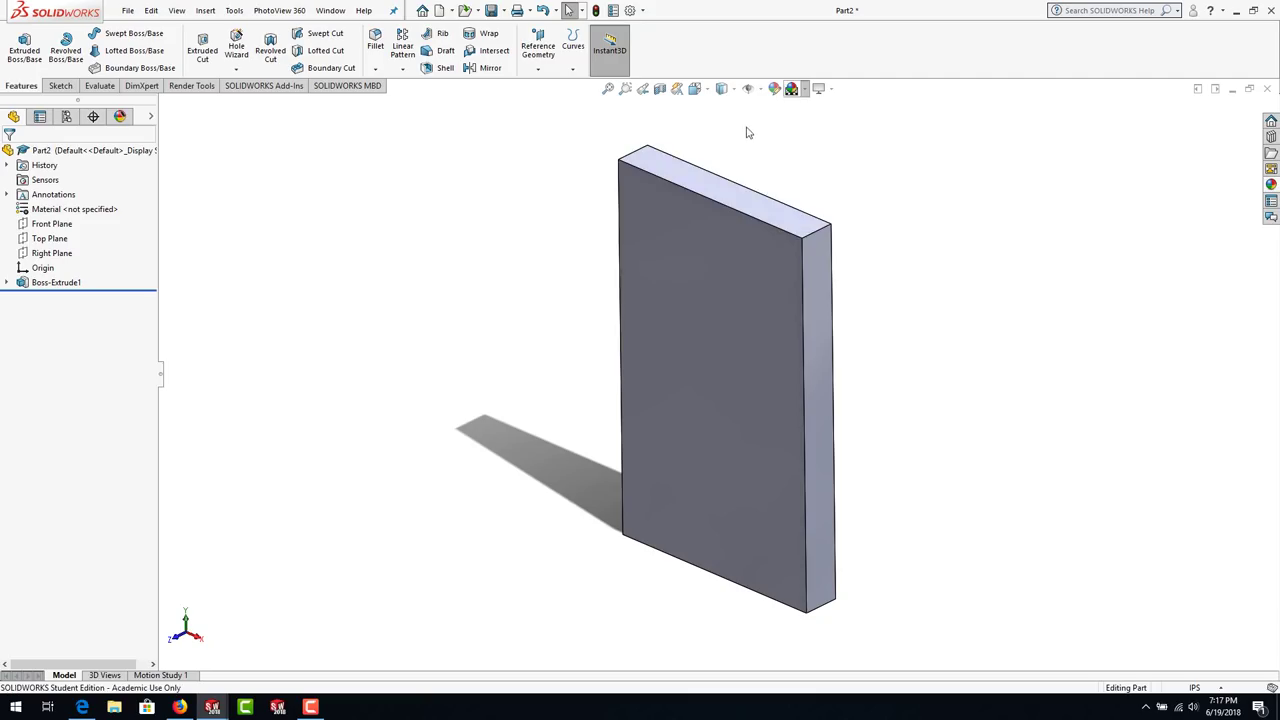
middle_drag(506, 266, 507, 272)
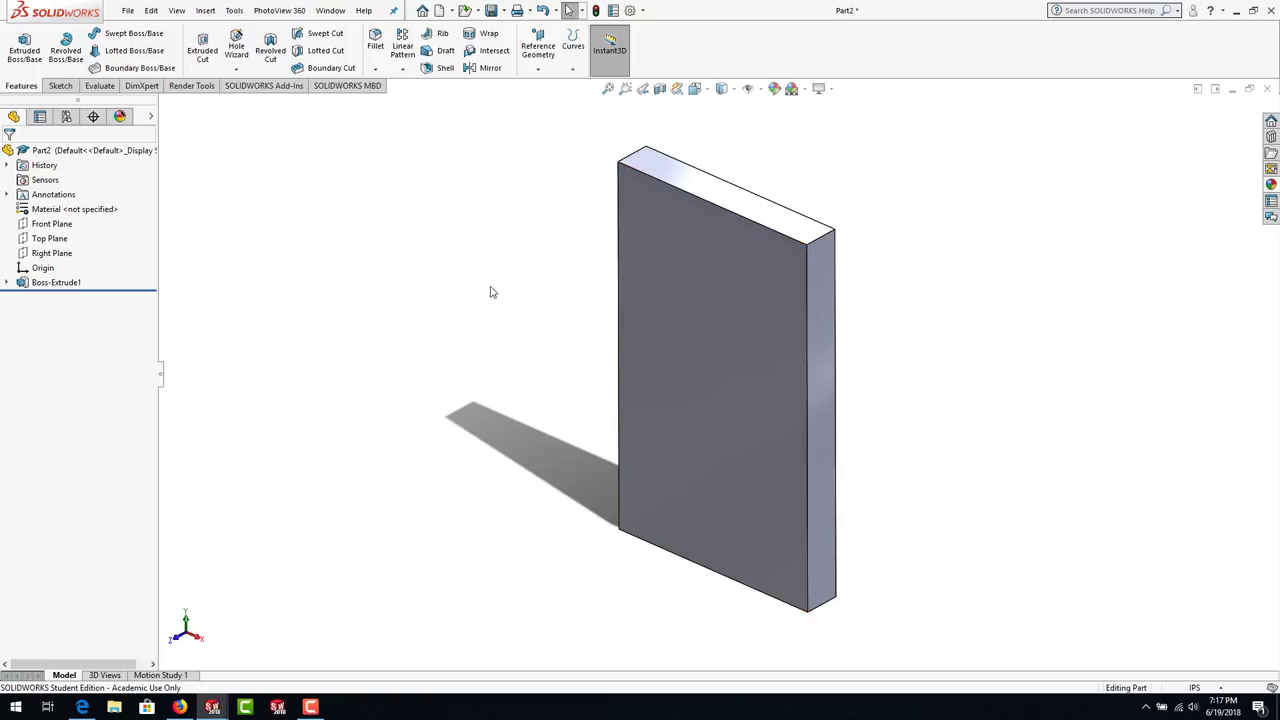
- Orient the block to the Isometric view using the view selector cube
key(space)
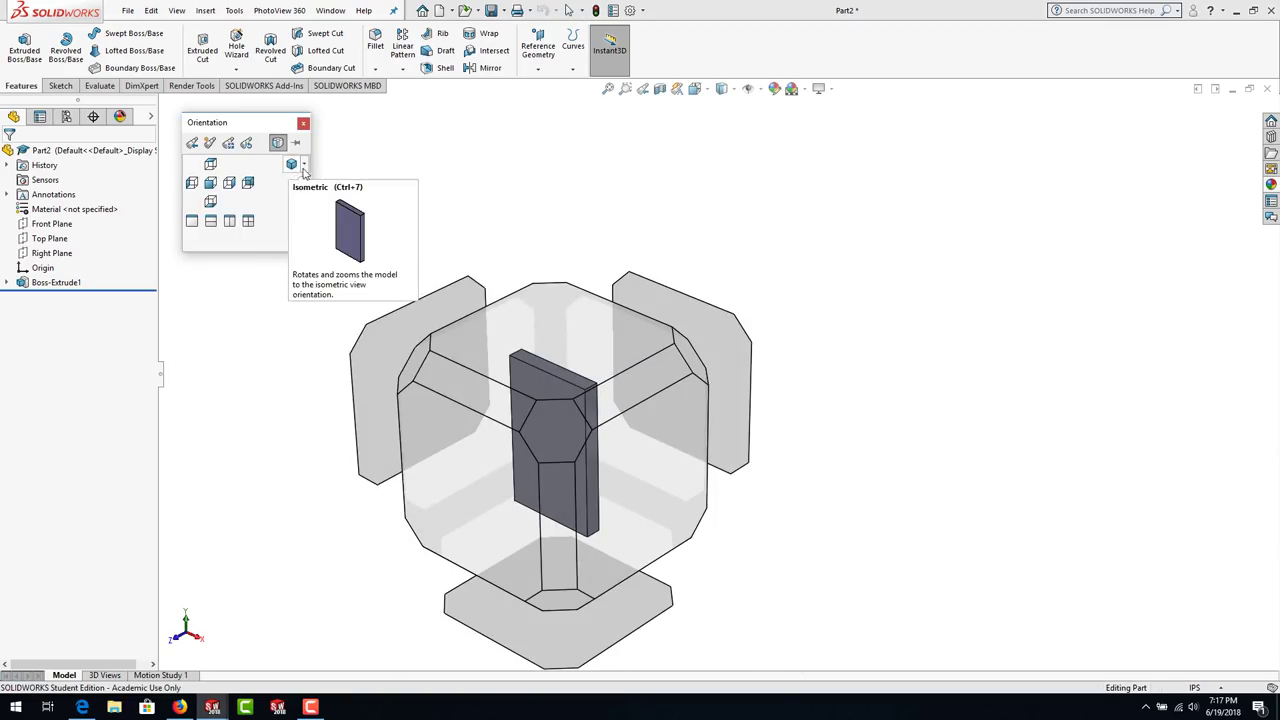
click(305, 165)
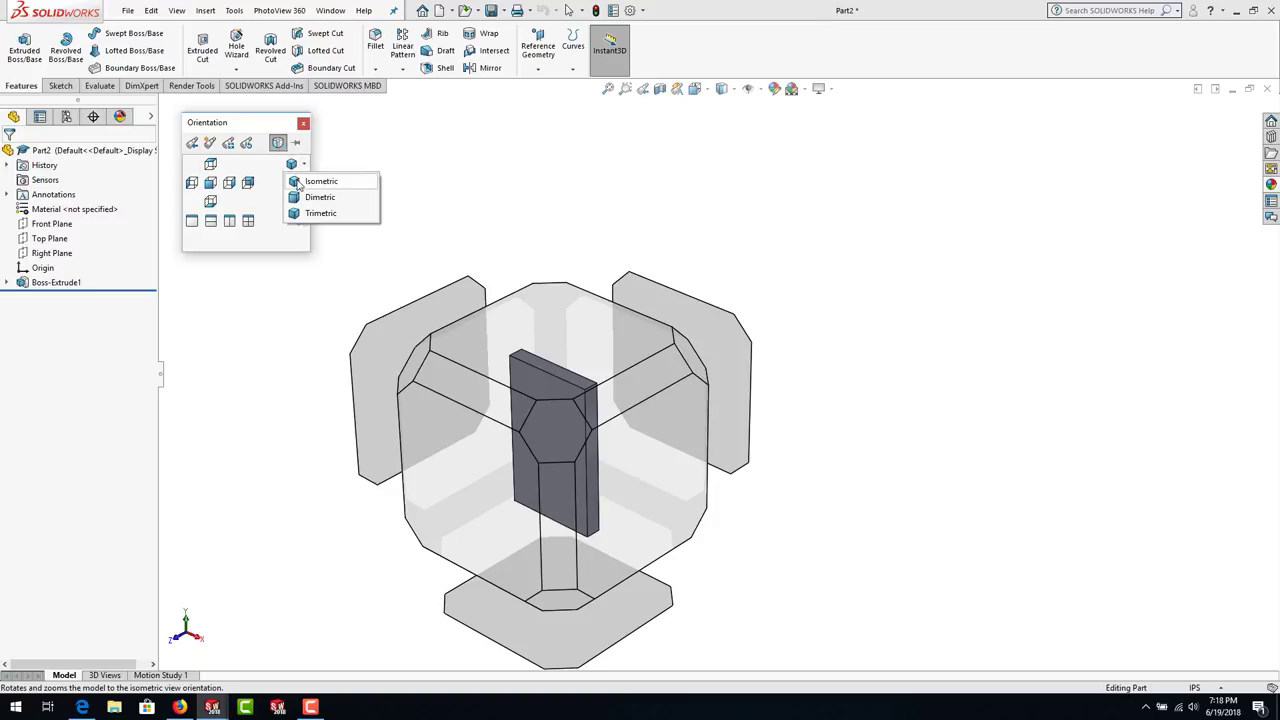
click(558, 427)
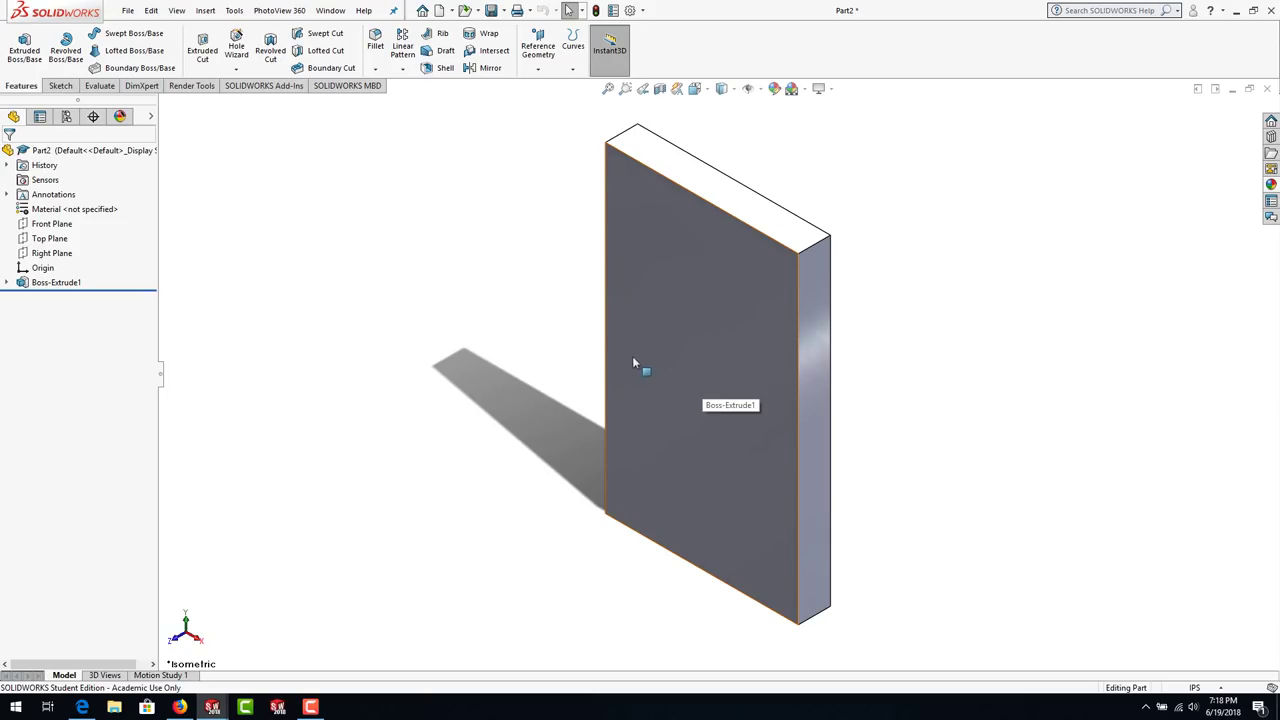
- Start a new sketch on the block's large front face and orient the view Normal To it
click(700, 367)
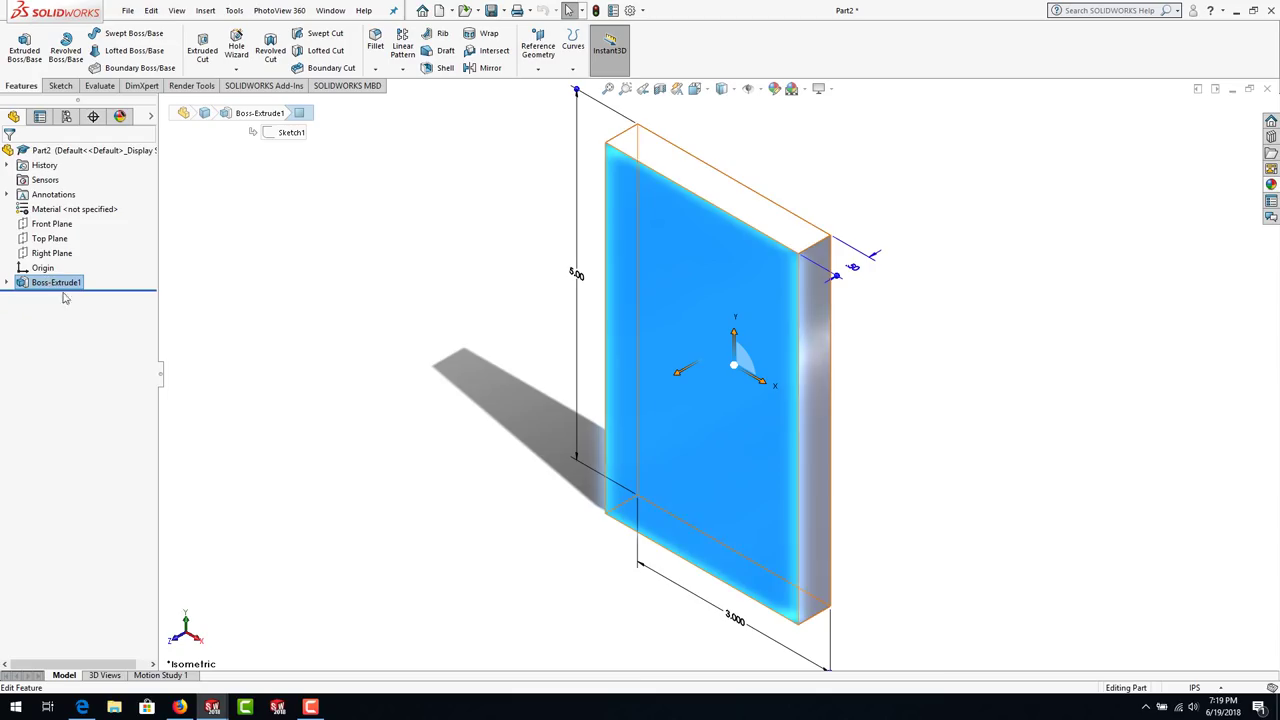
click(740, 406)
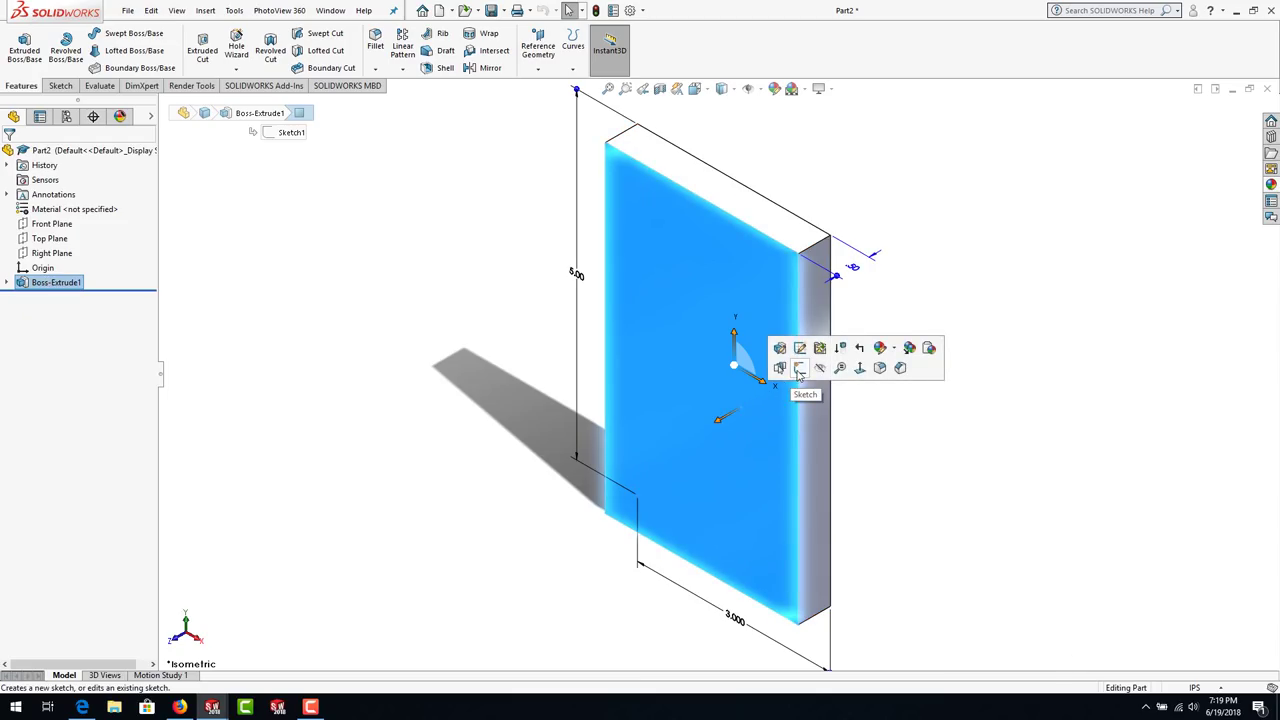
click(799, 369)
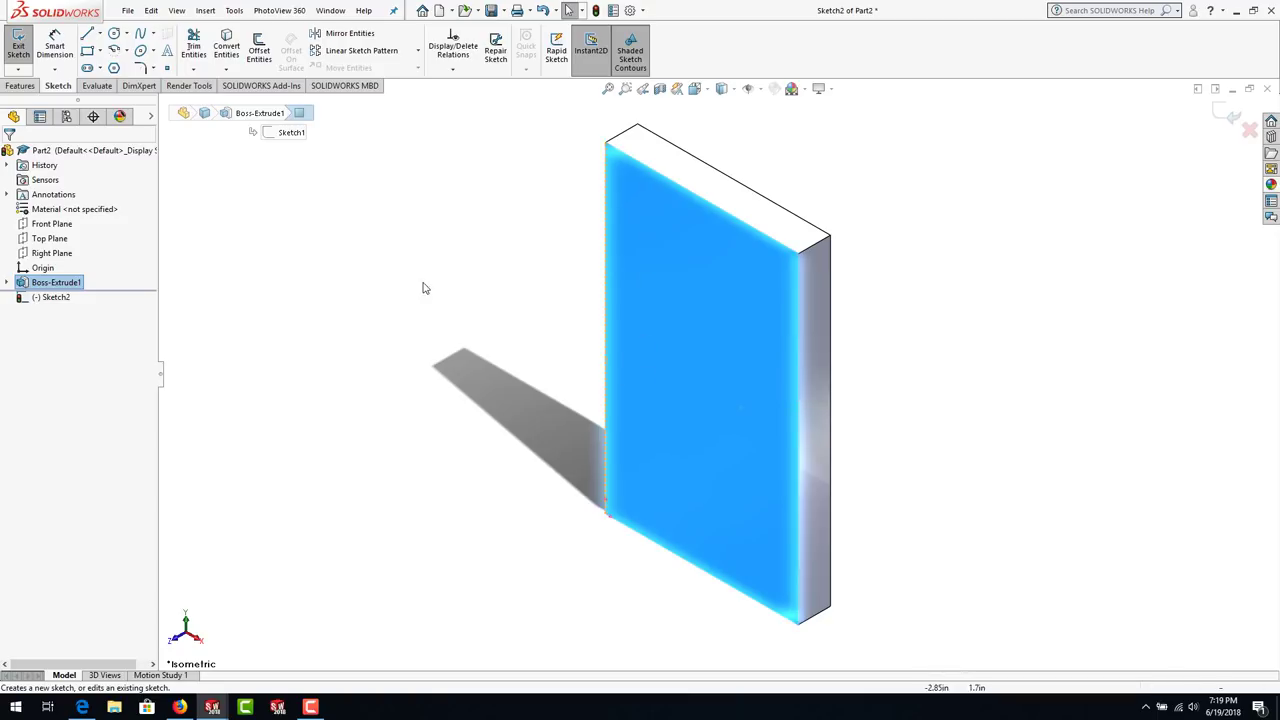
key(space)
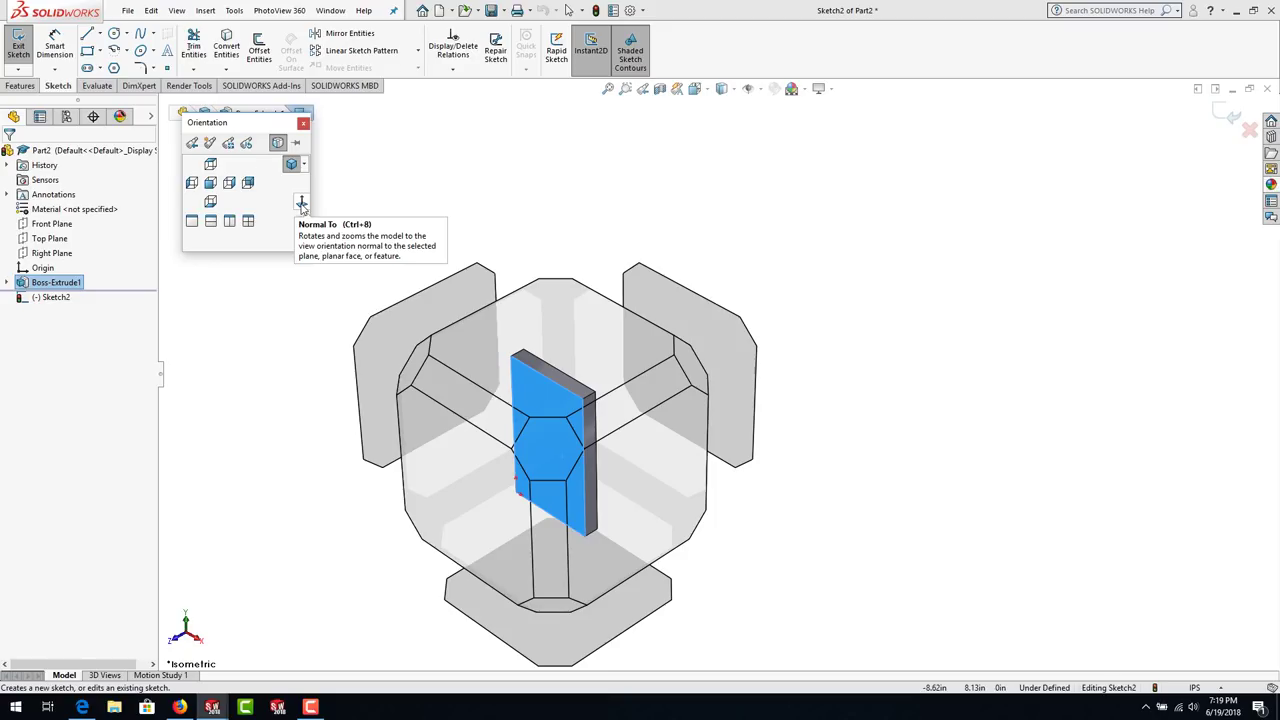
click(301, 205)
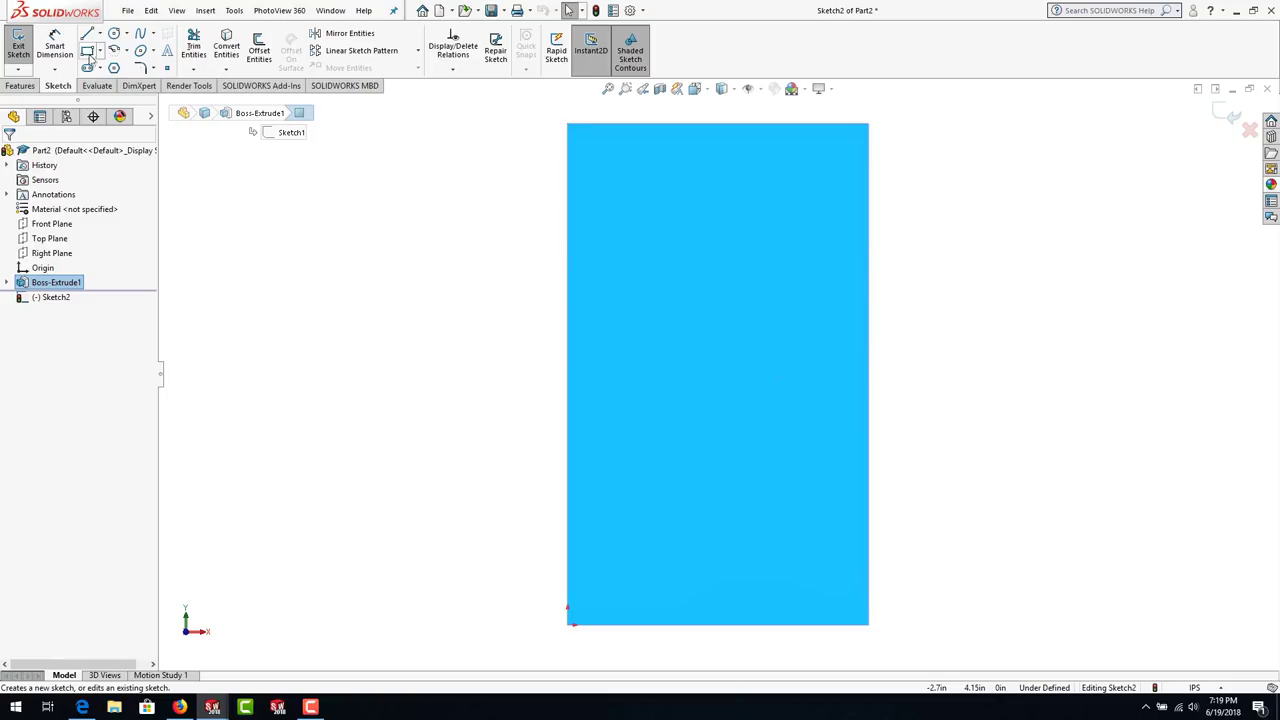
- Sketch a corner rectangle from the origin to the face's right edge, about 3 in wide and 1.48 in high
click(88, 54)
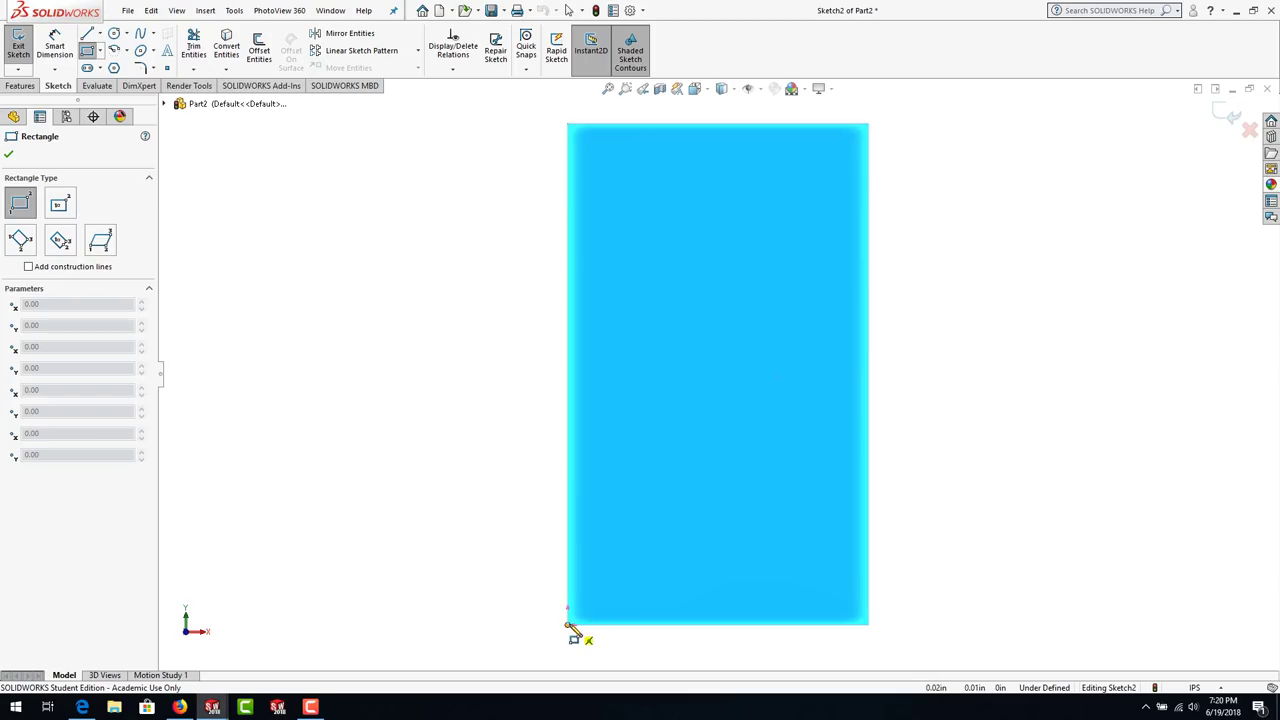
click(568, 625)
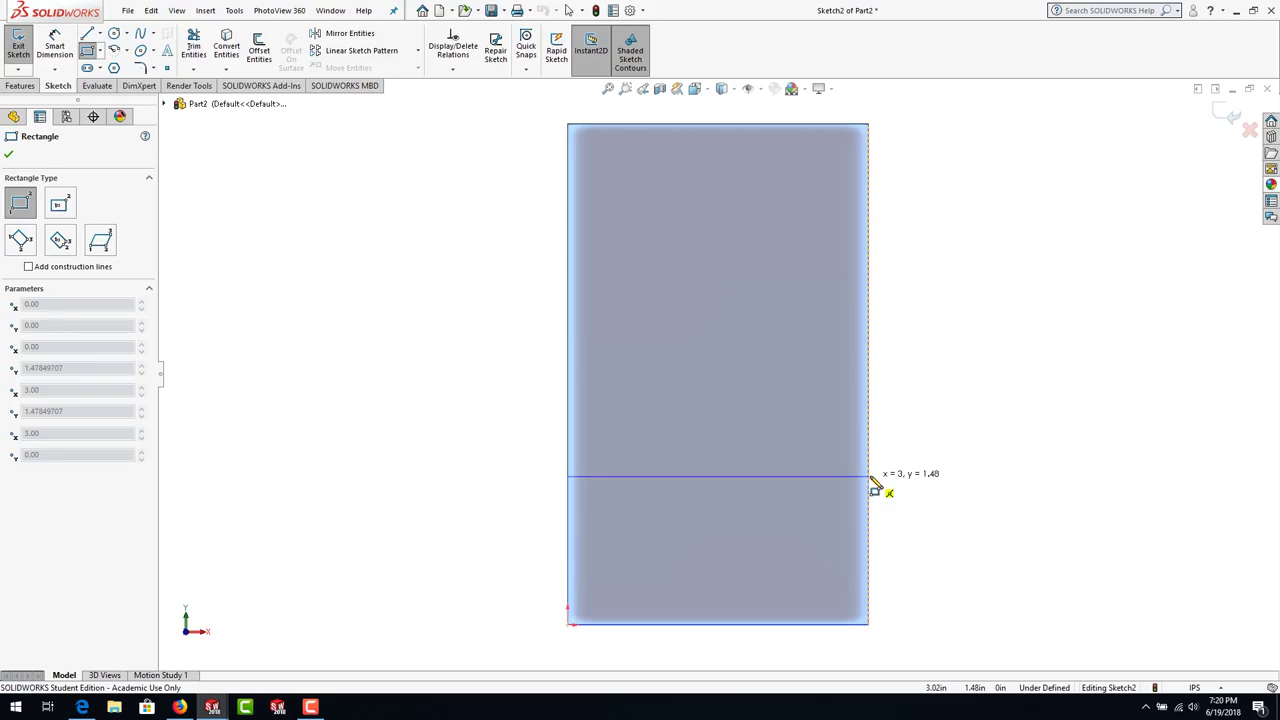
click(872, 478)
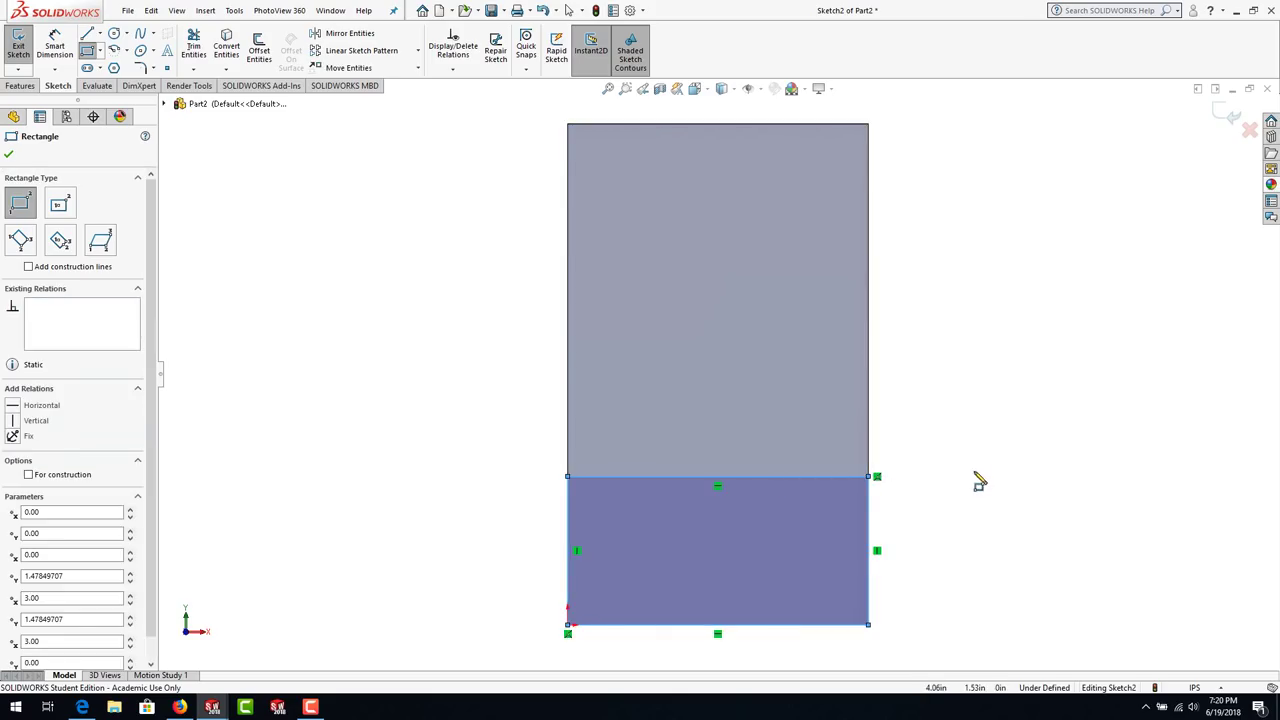
key(Escape)
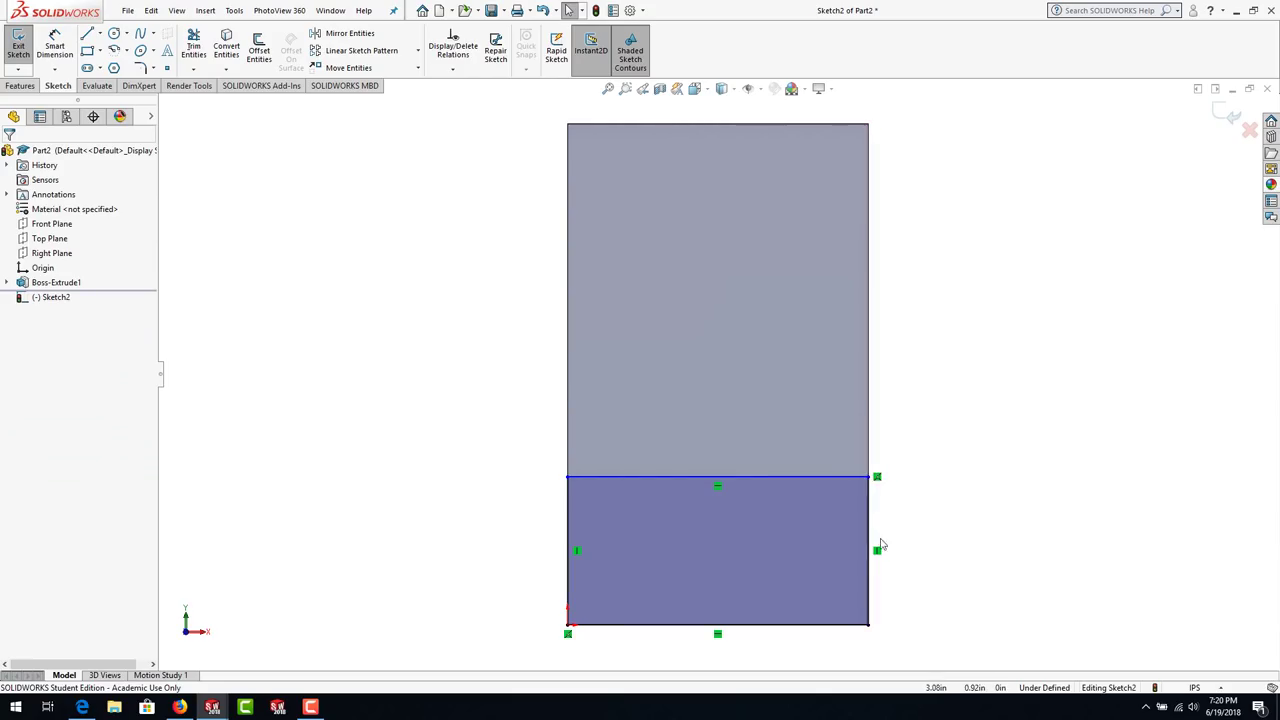
- Delete the coincident relation at the rectangle's upper-right corner and reattach that corner to the block's right edge, about 1.57 in high
click(867, 479)
drag(866, 483, 820, 510)
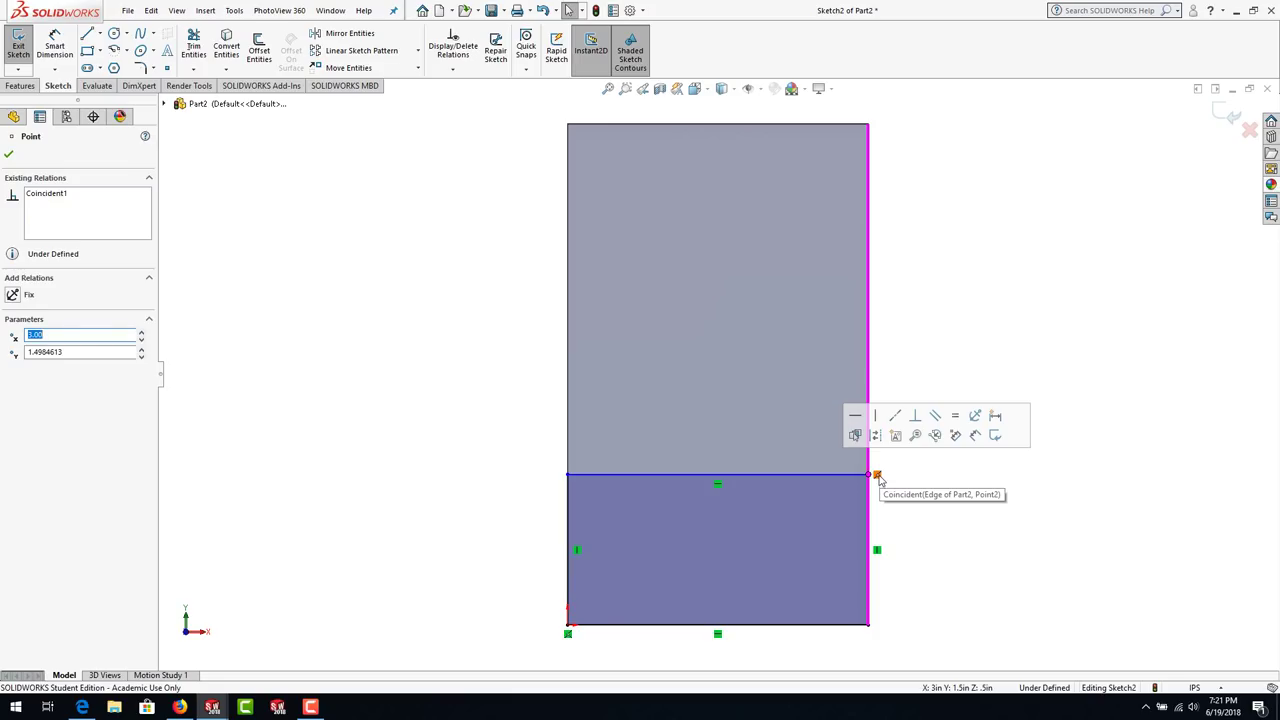
click(879, 478)
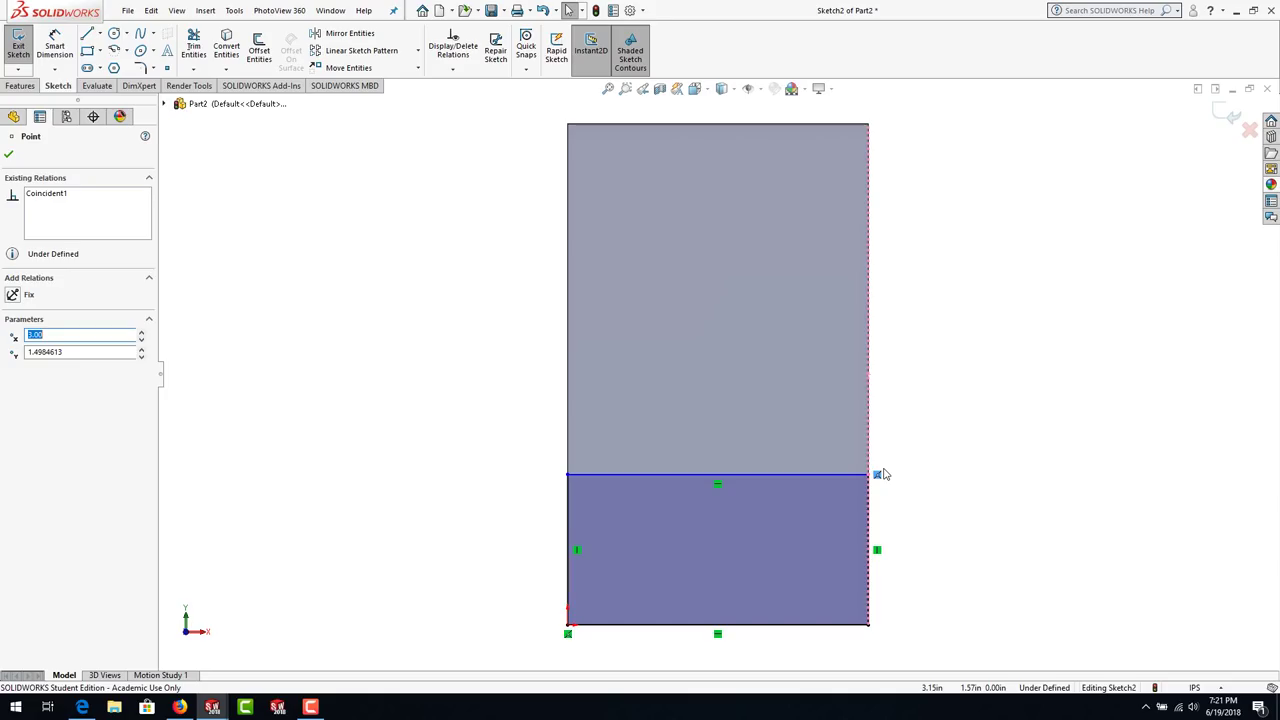
key(Delete)
mouse_move(868, 474)
mouse_down()
mouse_move(1003, 430)
mouse_move(955, 458)
mouse_move(868, 469)
mouse_up()
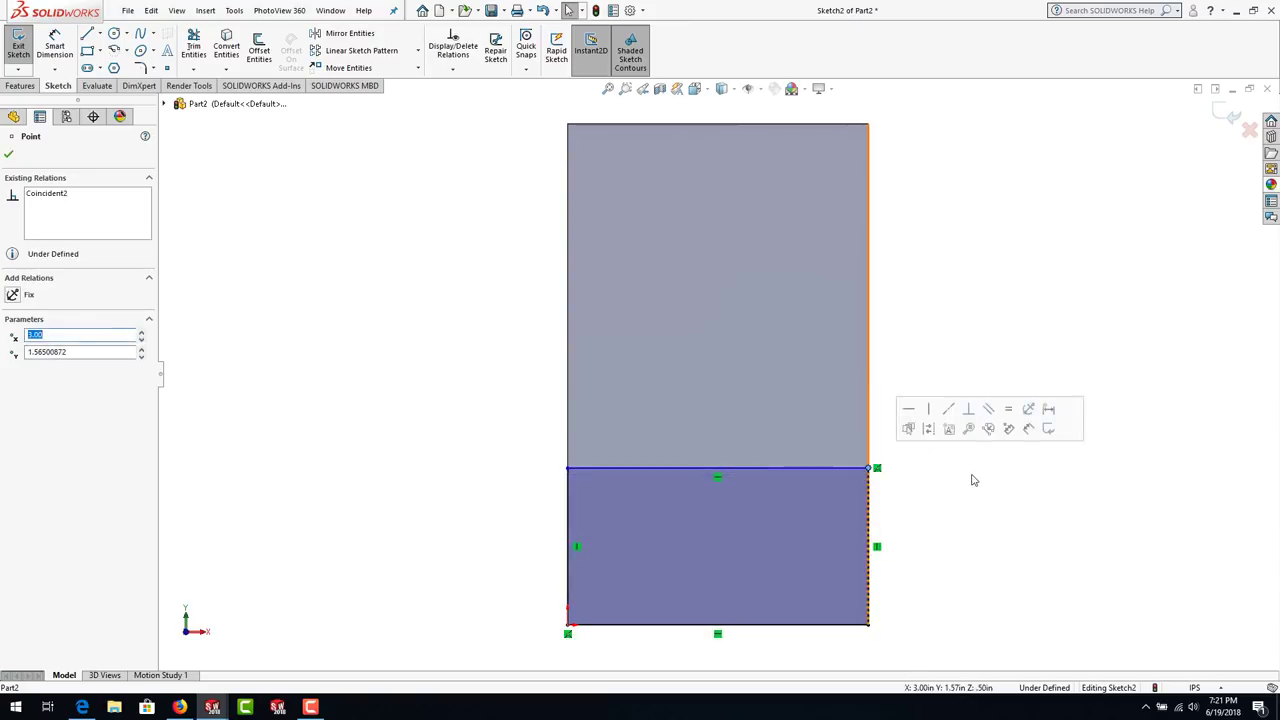
click(971, 477)
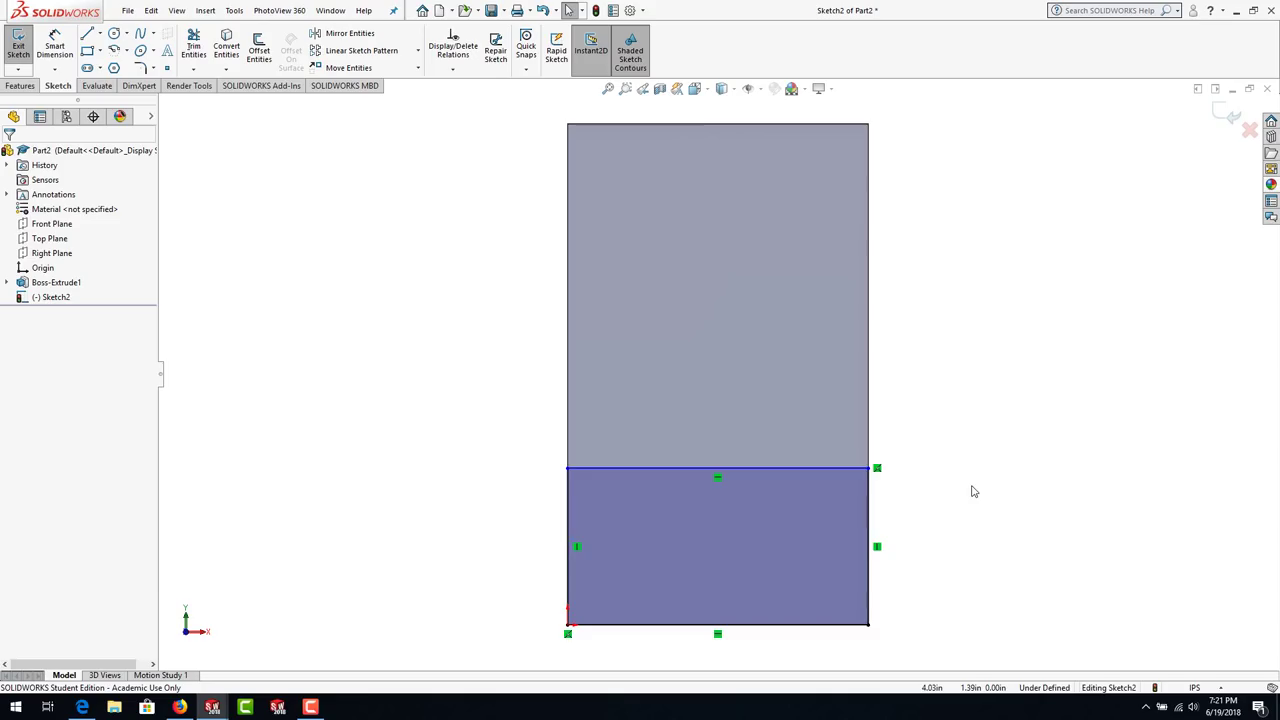
- Dimension the rectangle's right side and set its height to 1.5 in
click(57, 50)
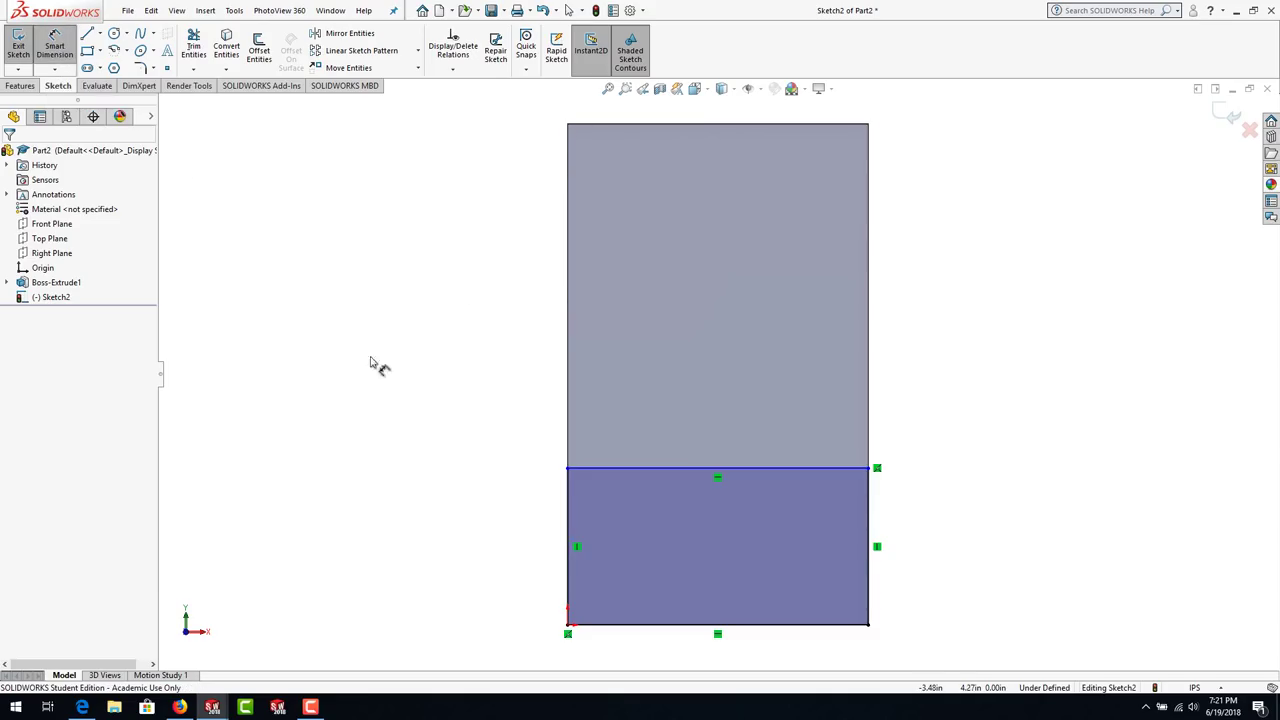
click(869, 515)
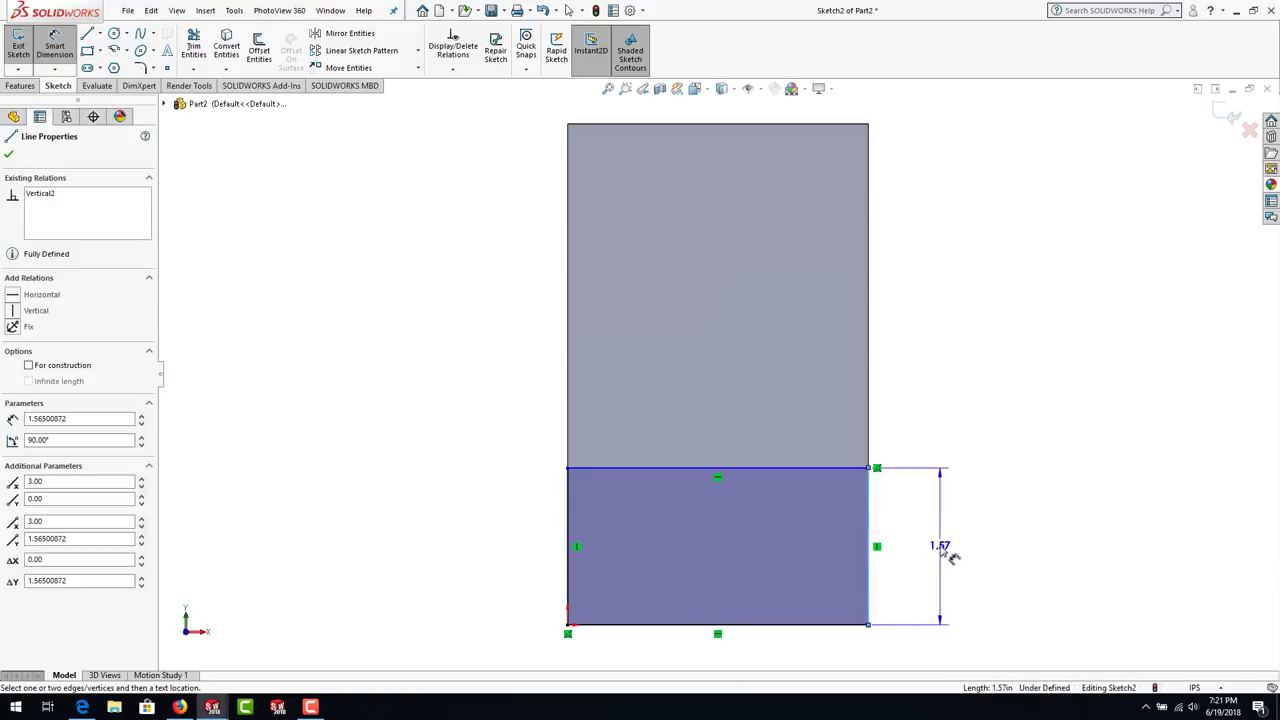
click(943, 548)
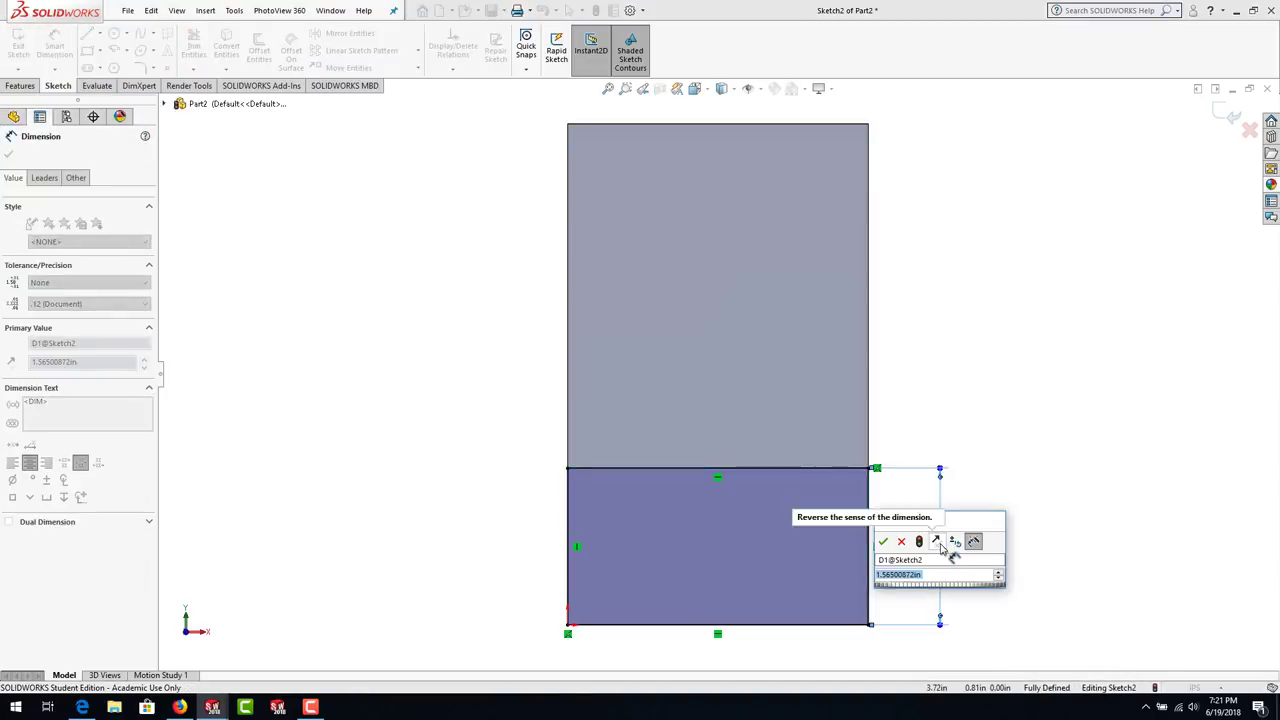
text(1.5)
key(Return)
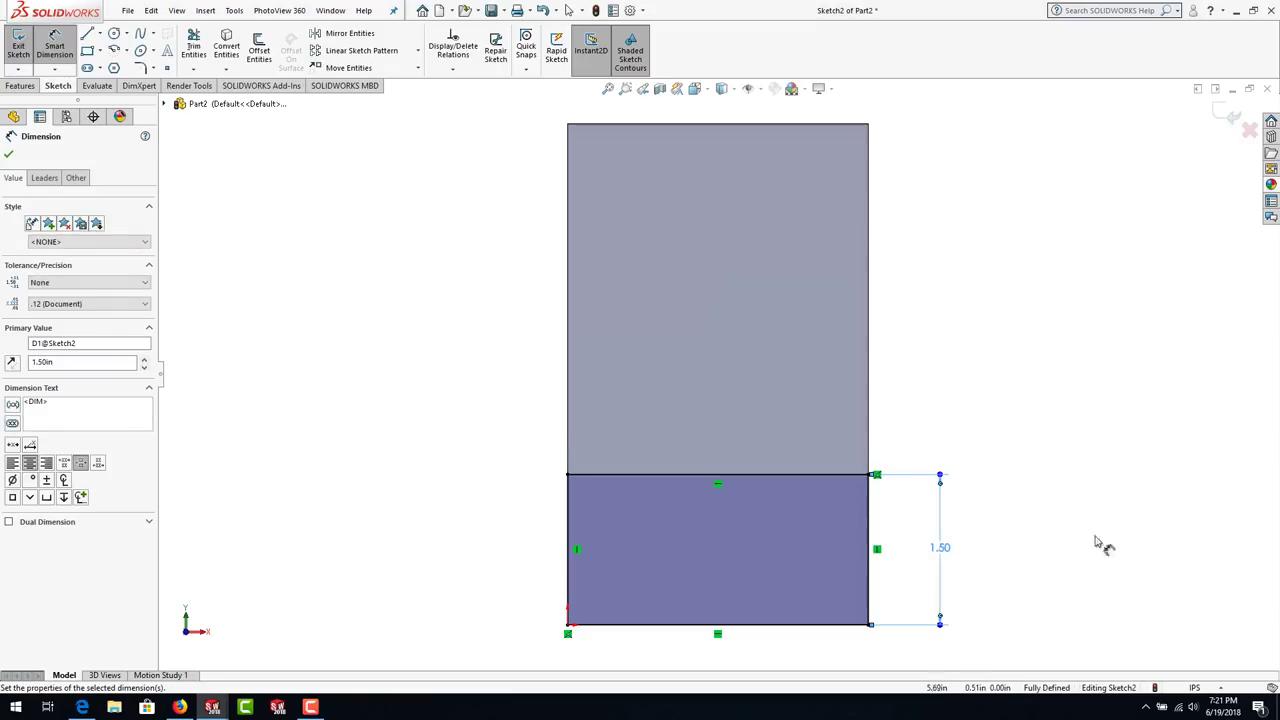
click(1005, 445)
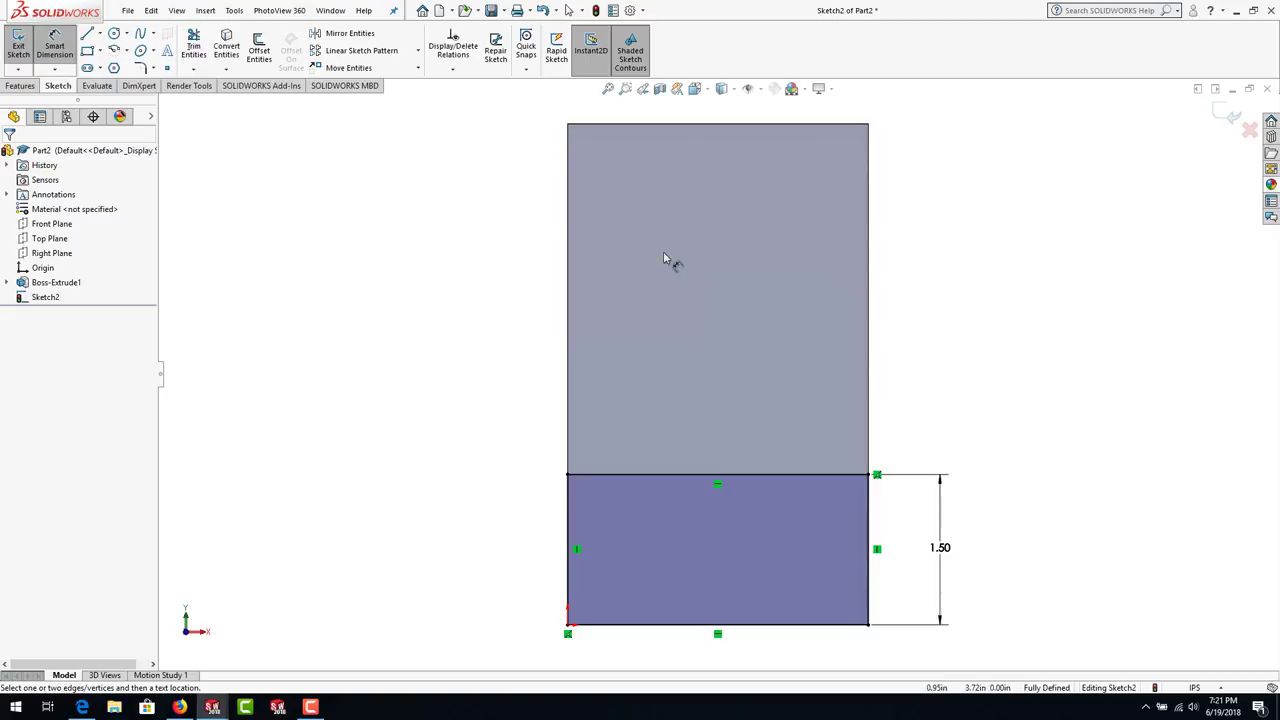
- Extrude the 1.5 in high rectangle as a blind boss 0.50 in deep, merged with the block, working in isometric view
click(705, 92)
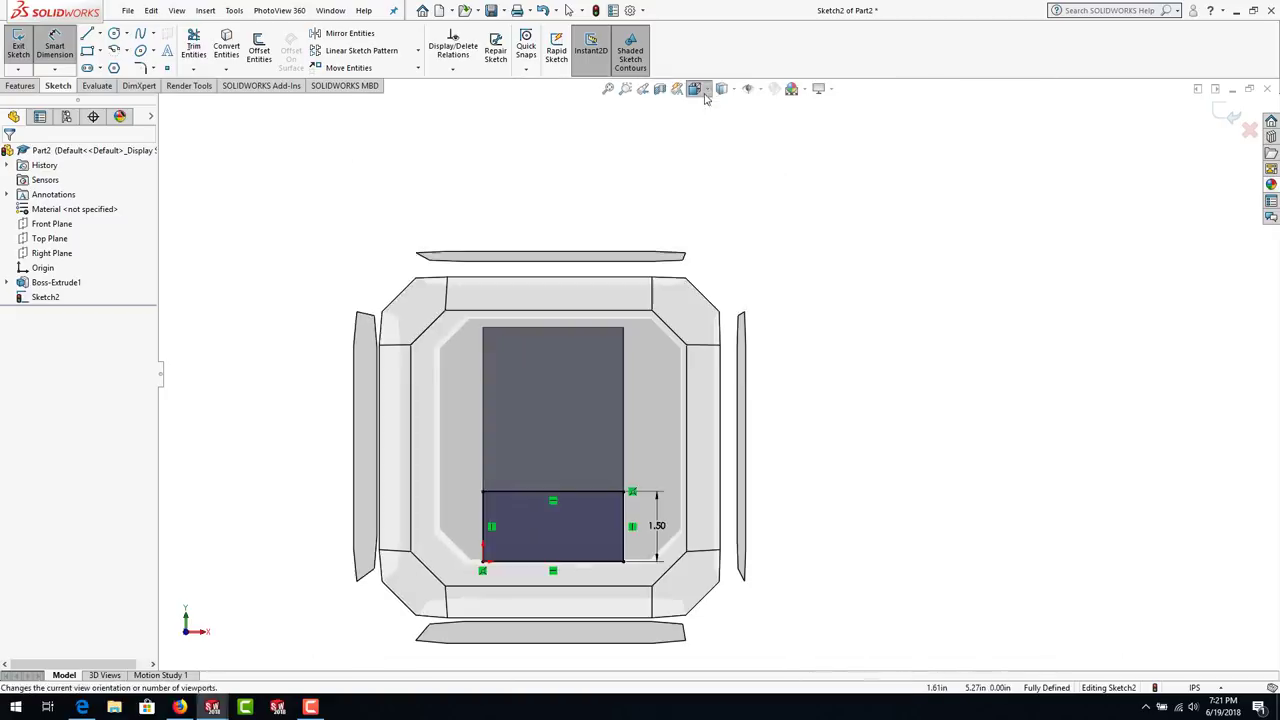
click(770, 128)
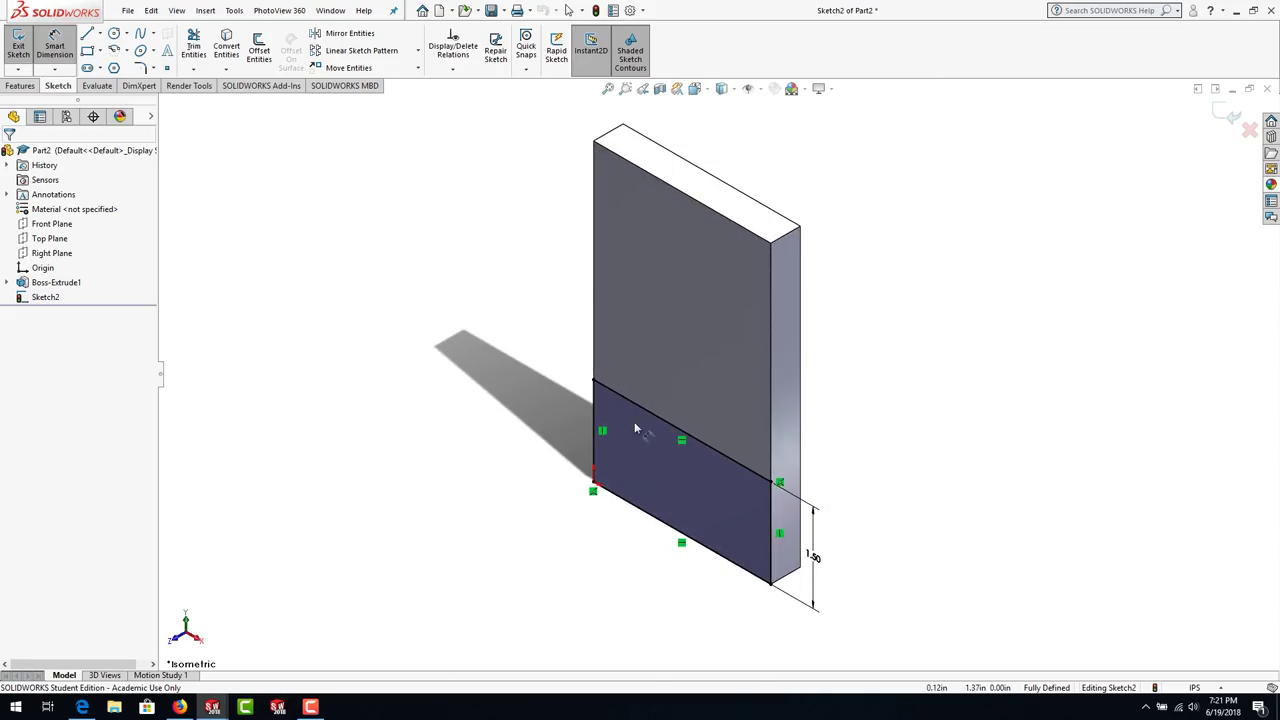
click(23, 88)
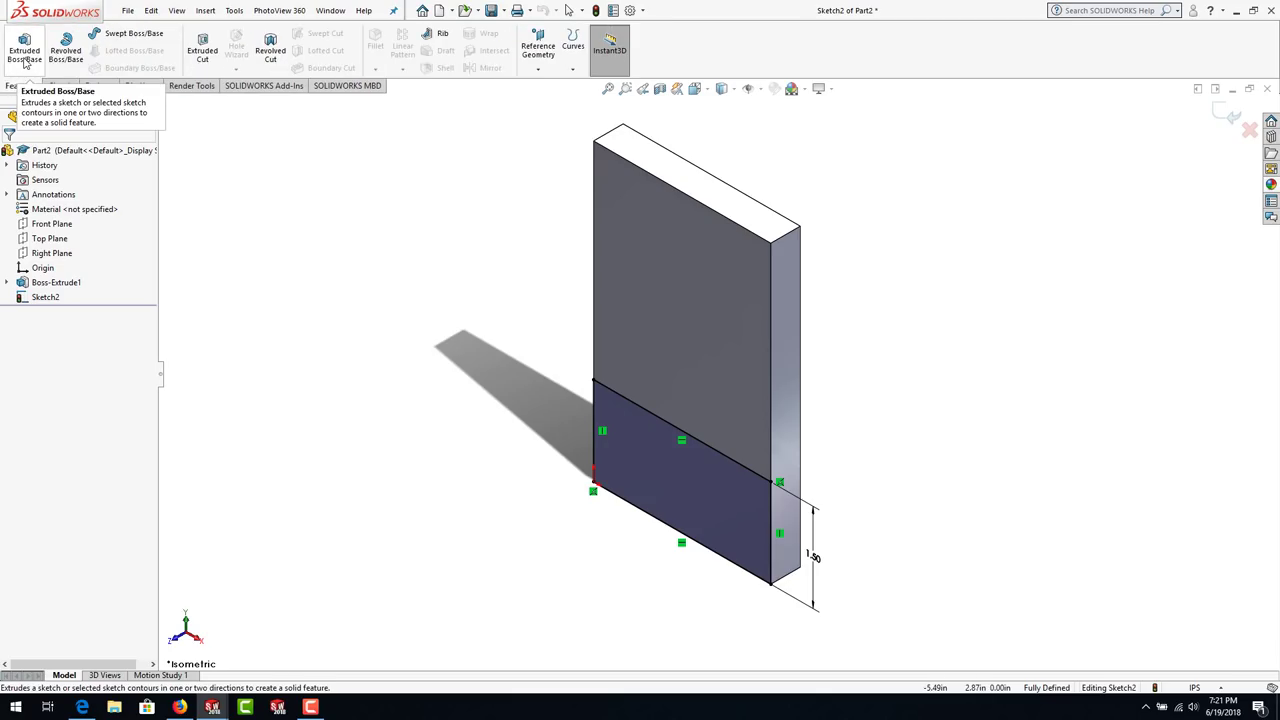
click(24, 55)
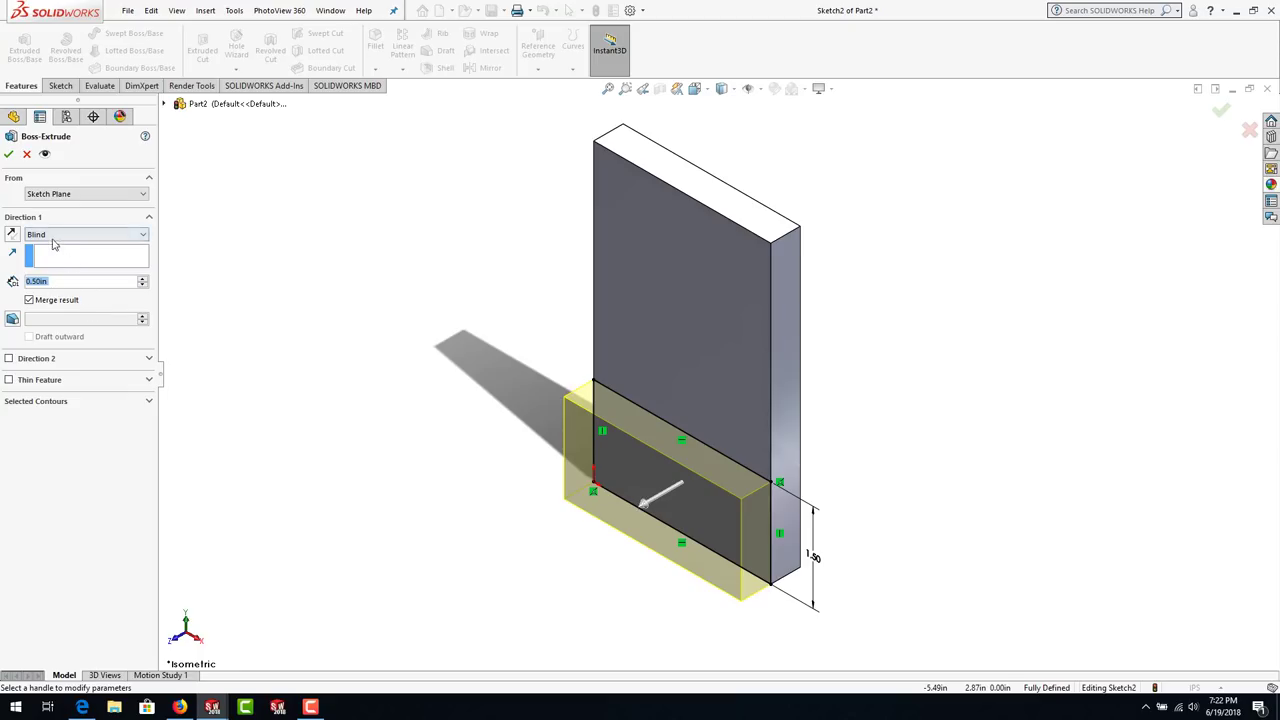
click(8, 152)
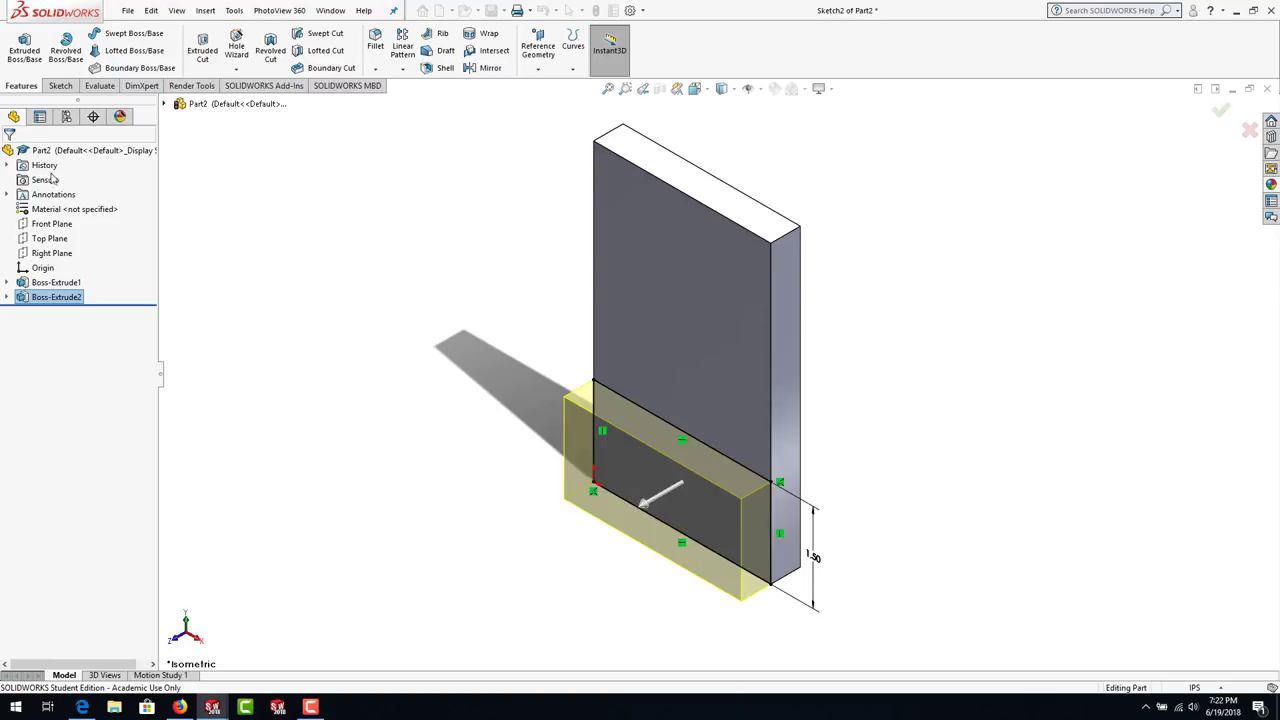
click(365, 310)
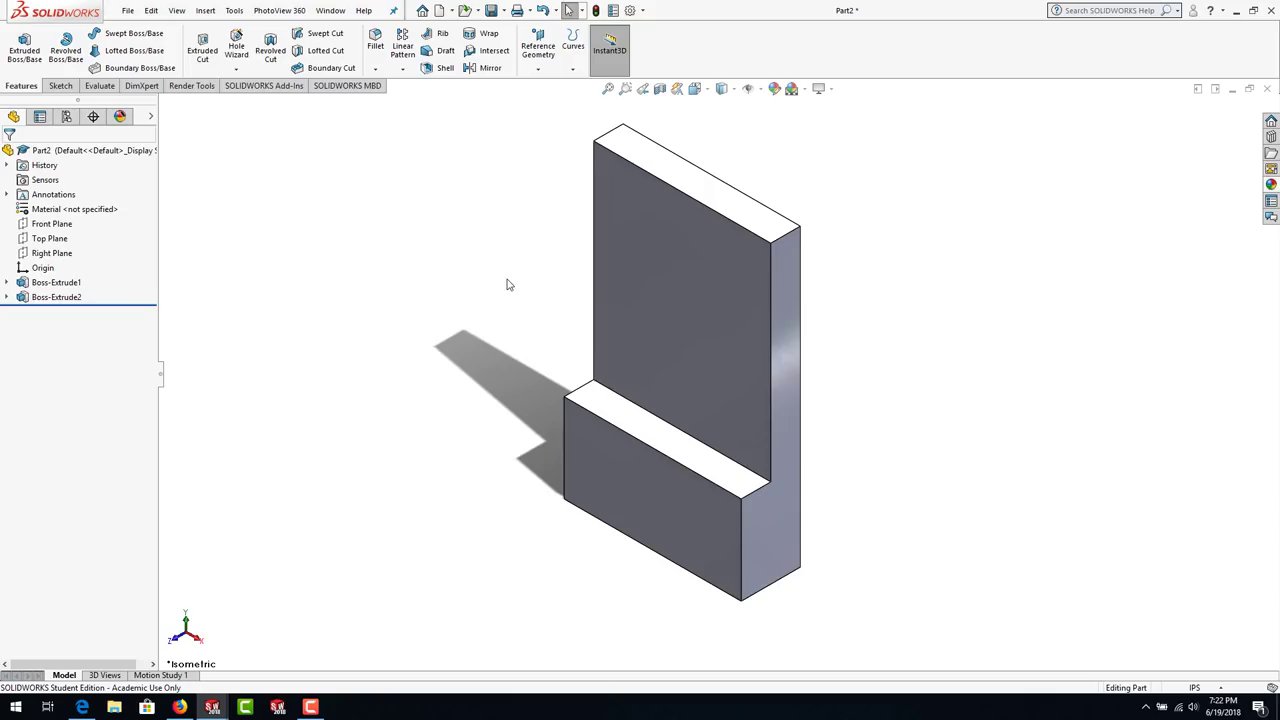
- Start a new sketch on the upper front face of the tall block and orient the view Normal To it
click(645, 251)
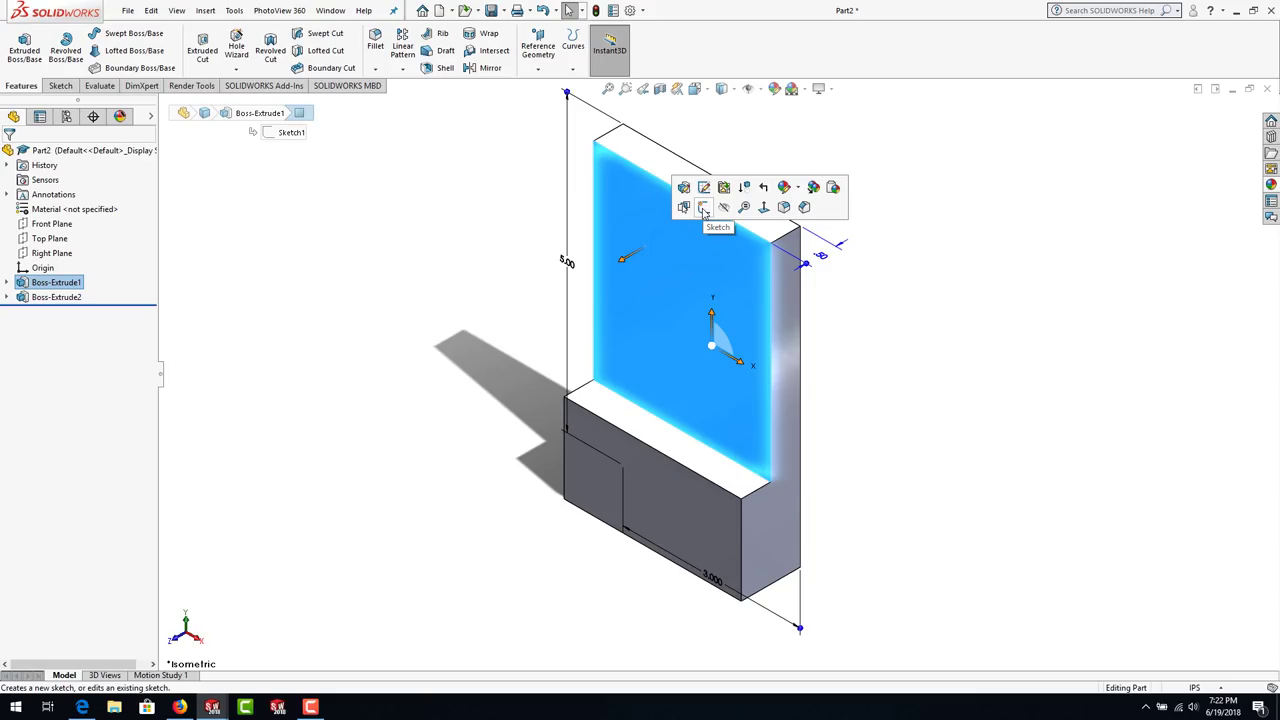
click(62, 87)
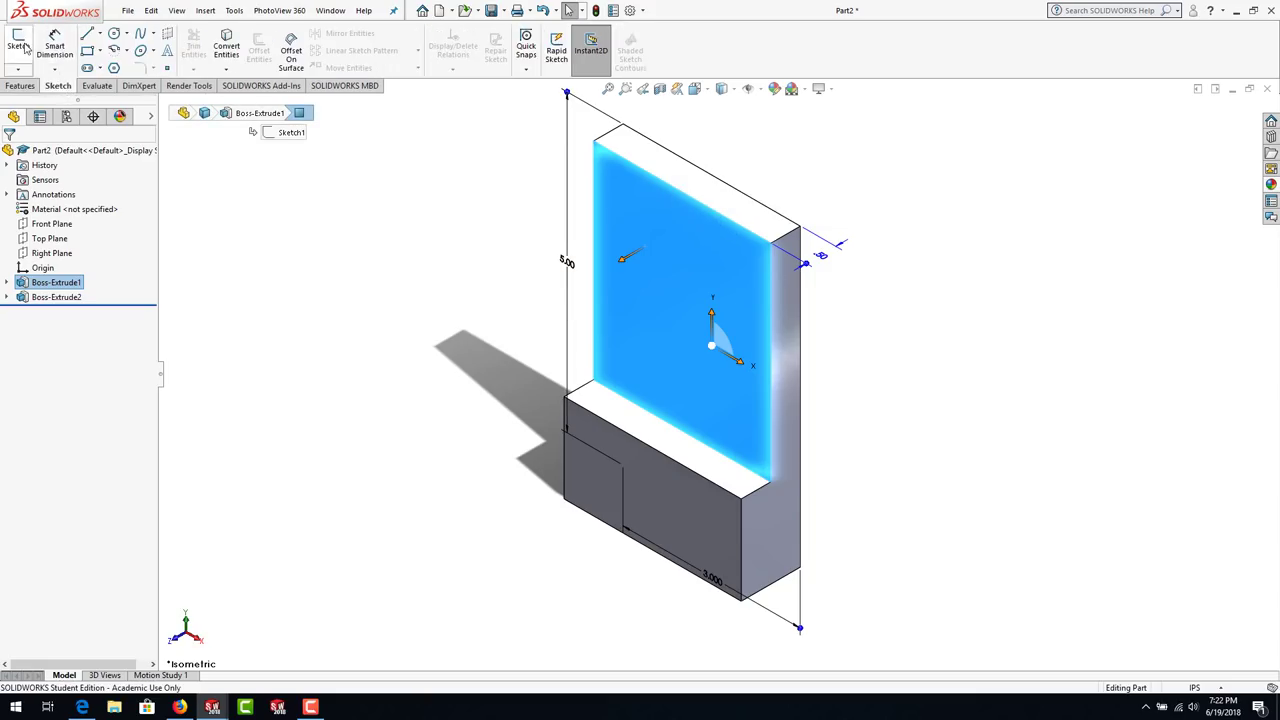
click(20, 44)
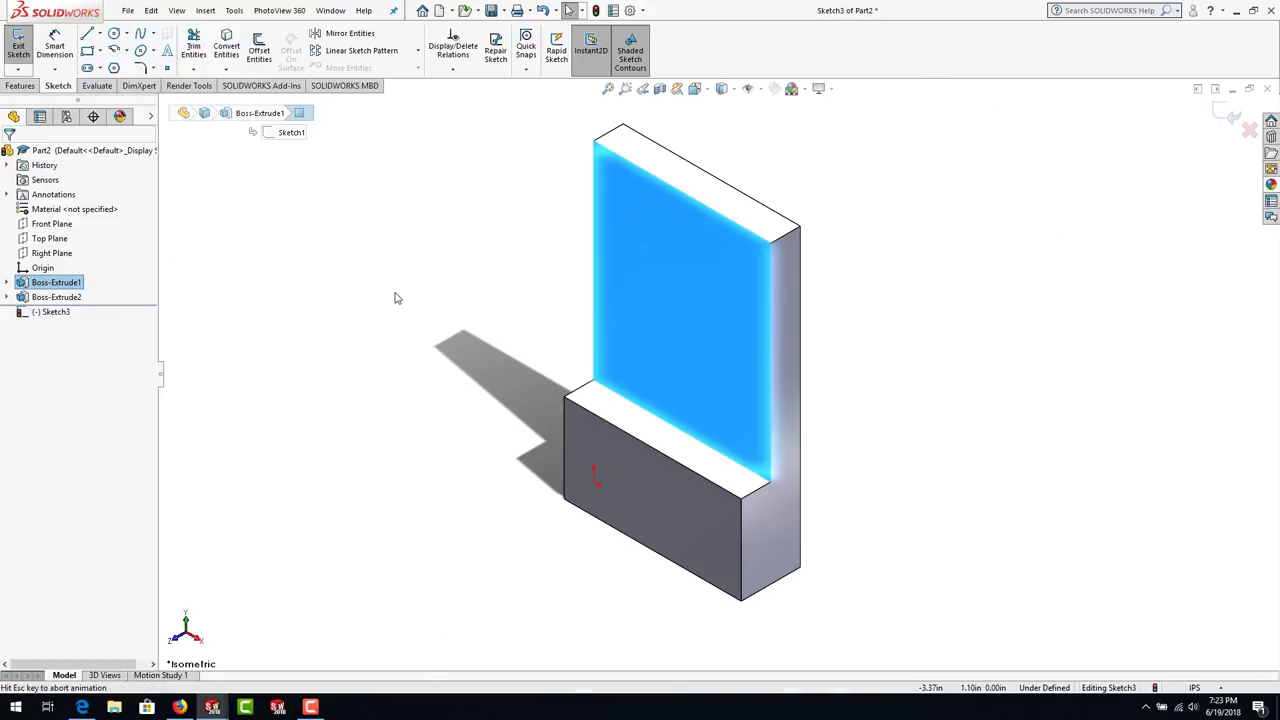
key(space)
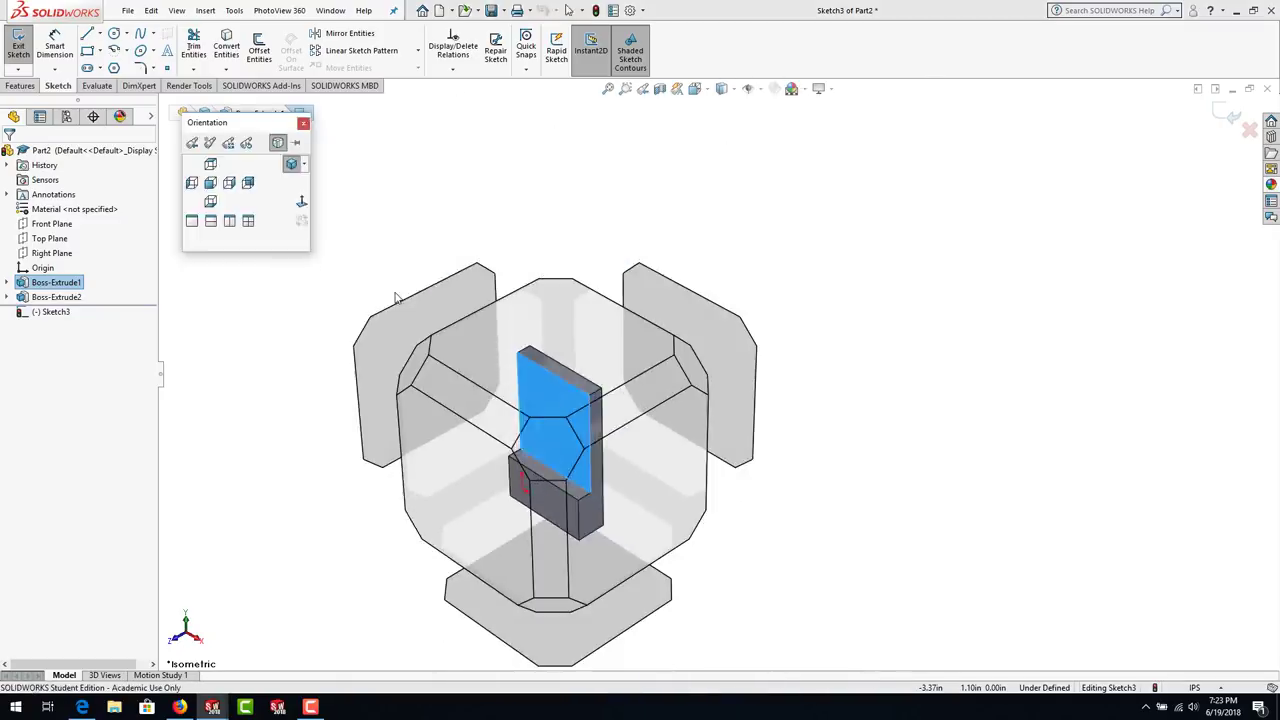
click(303, 203)
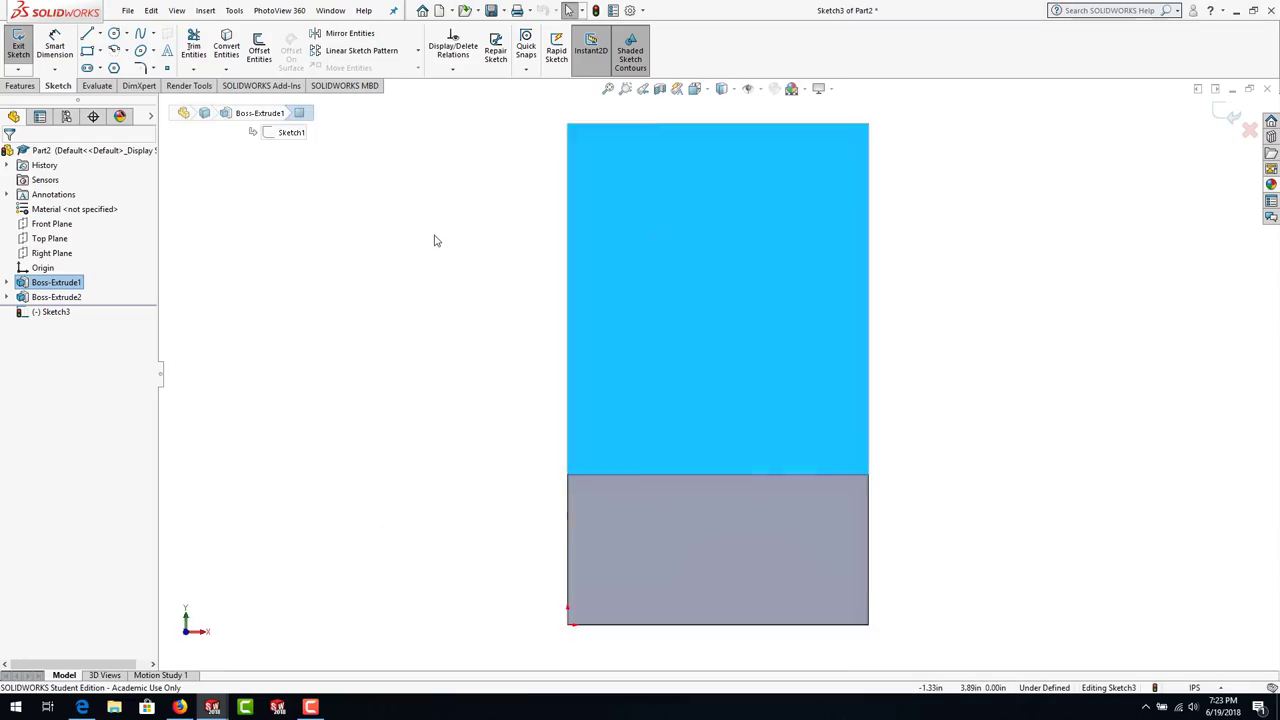
click(435, 240)
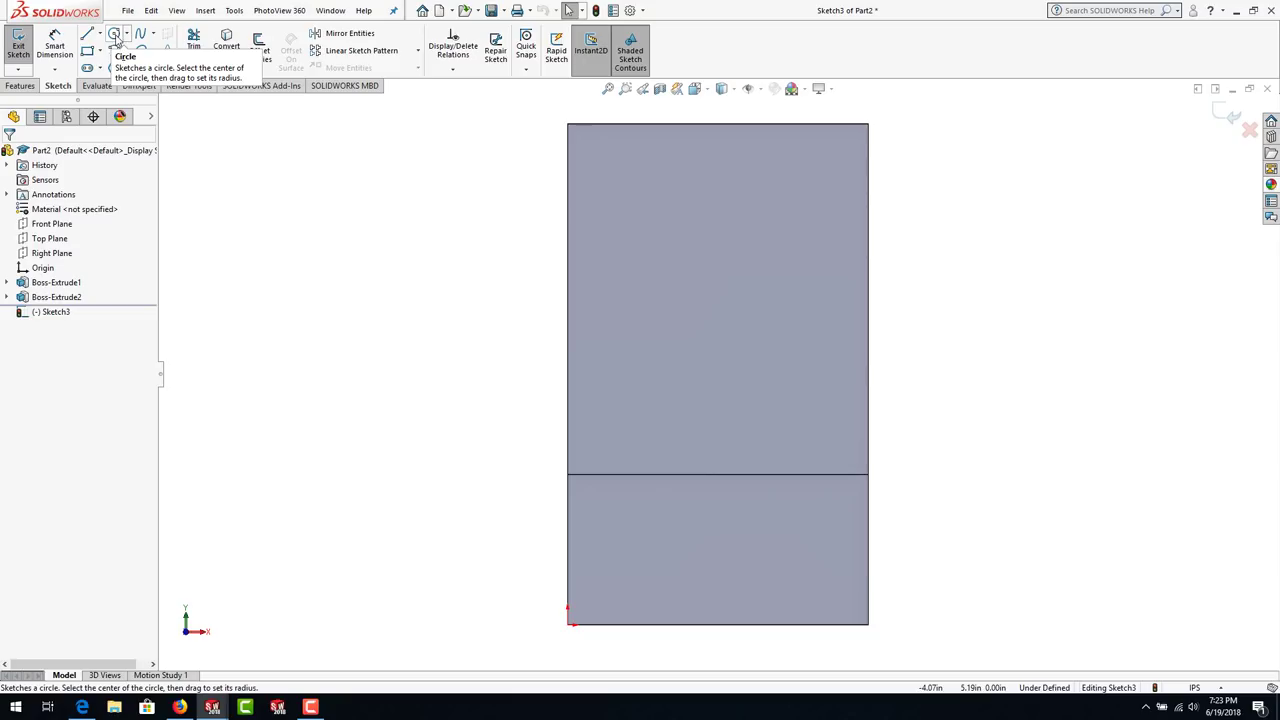
- Sketch a center circle of about 0.47 in radius near the upper-left corner of the face
click(116, 37)
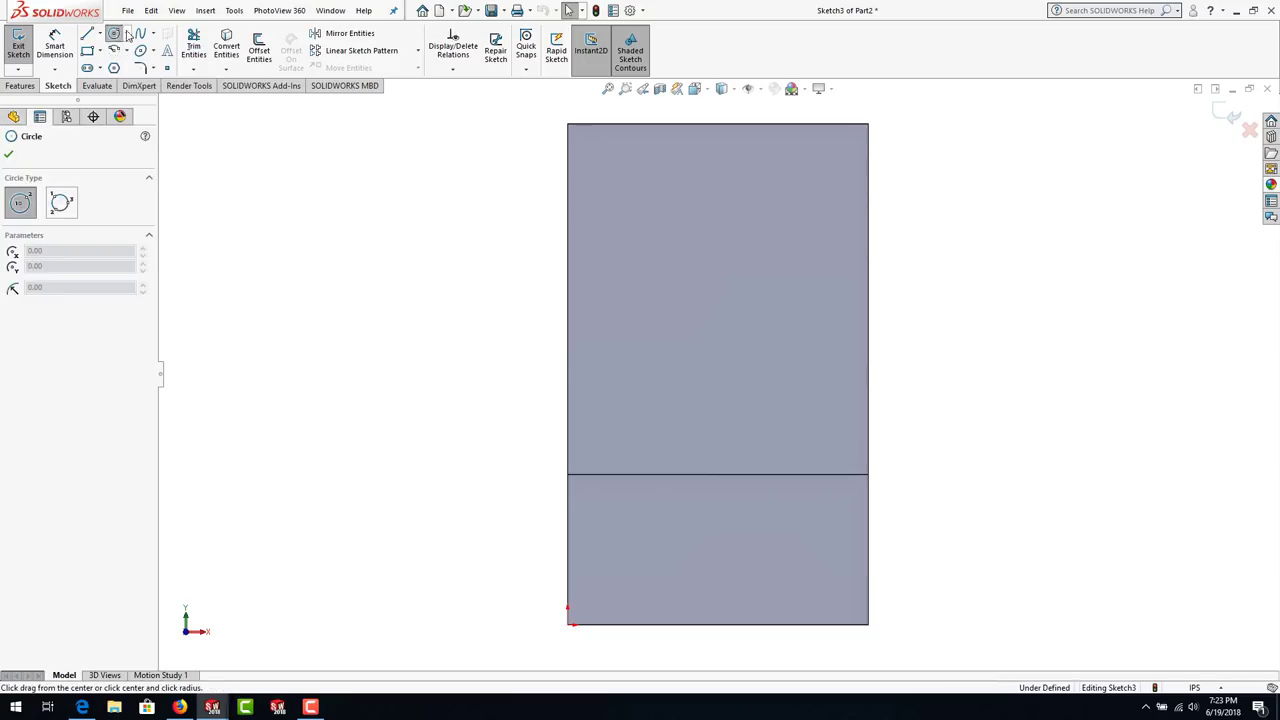
click(126, 33)
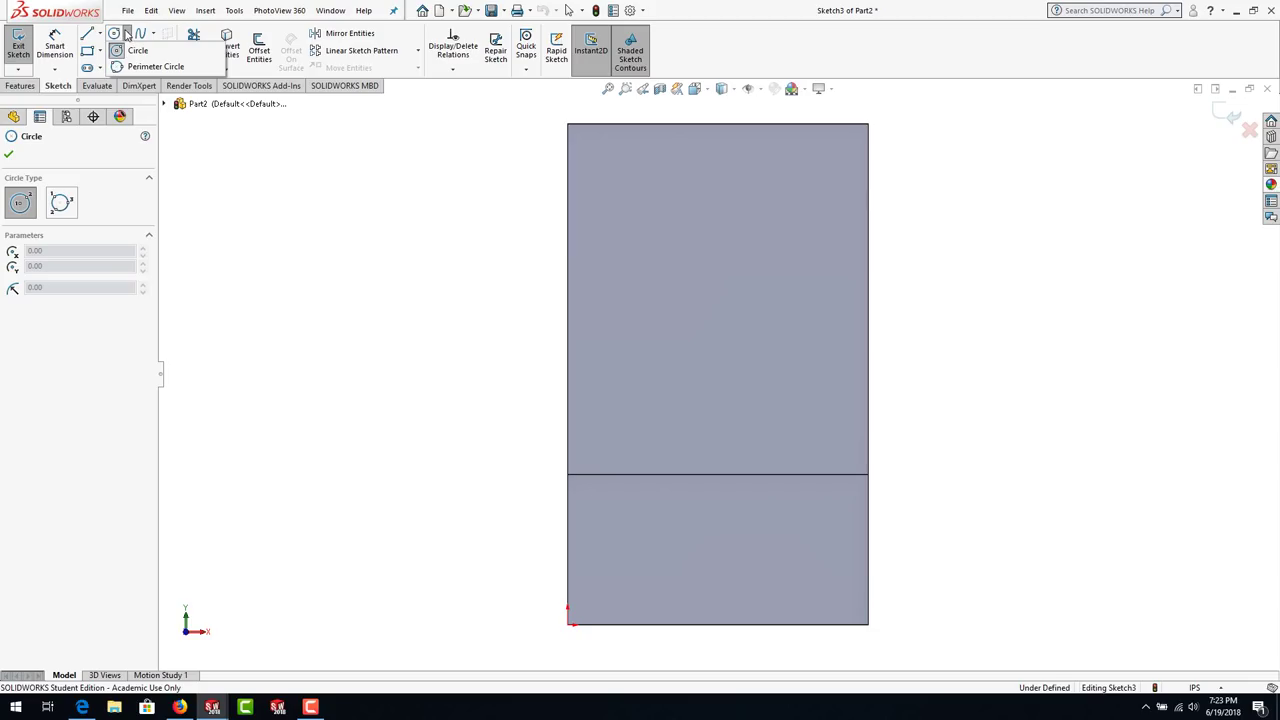
click(126, 33)
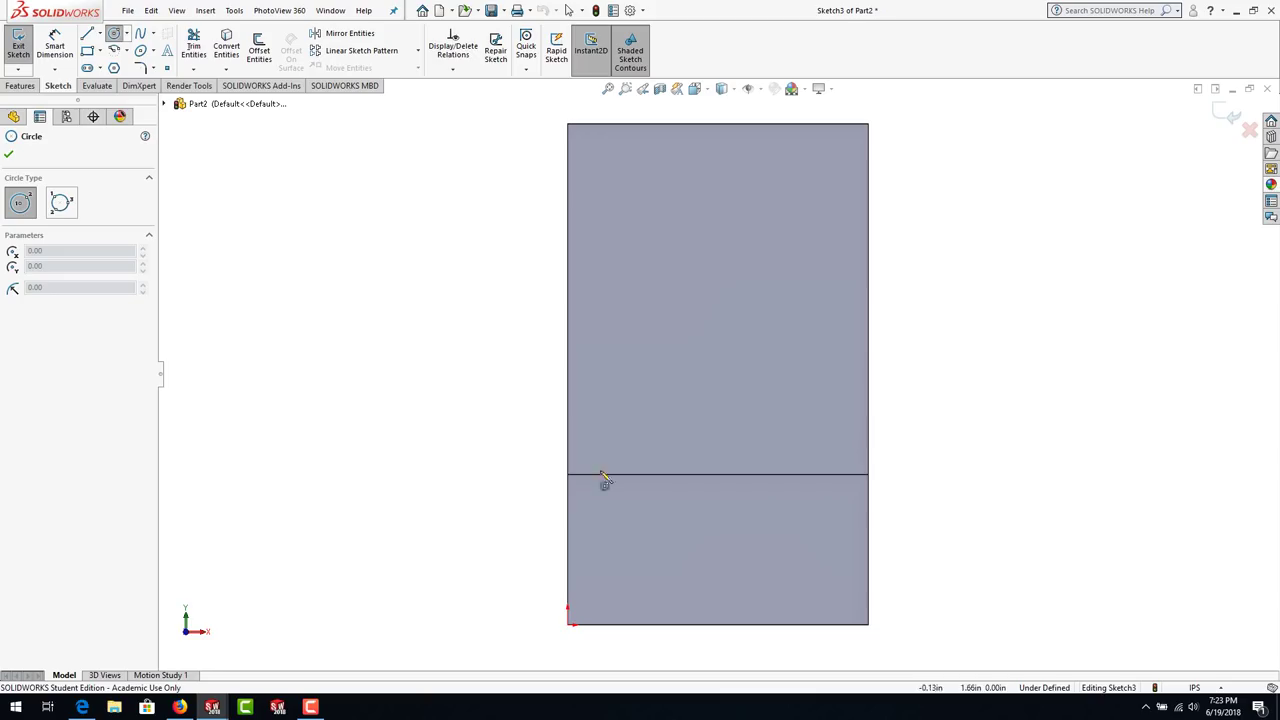
click(651, 213)
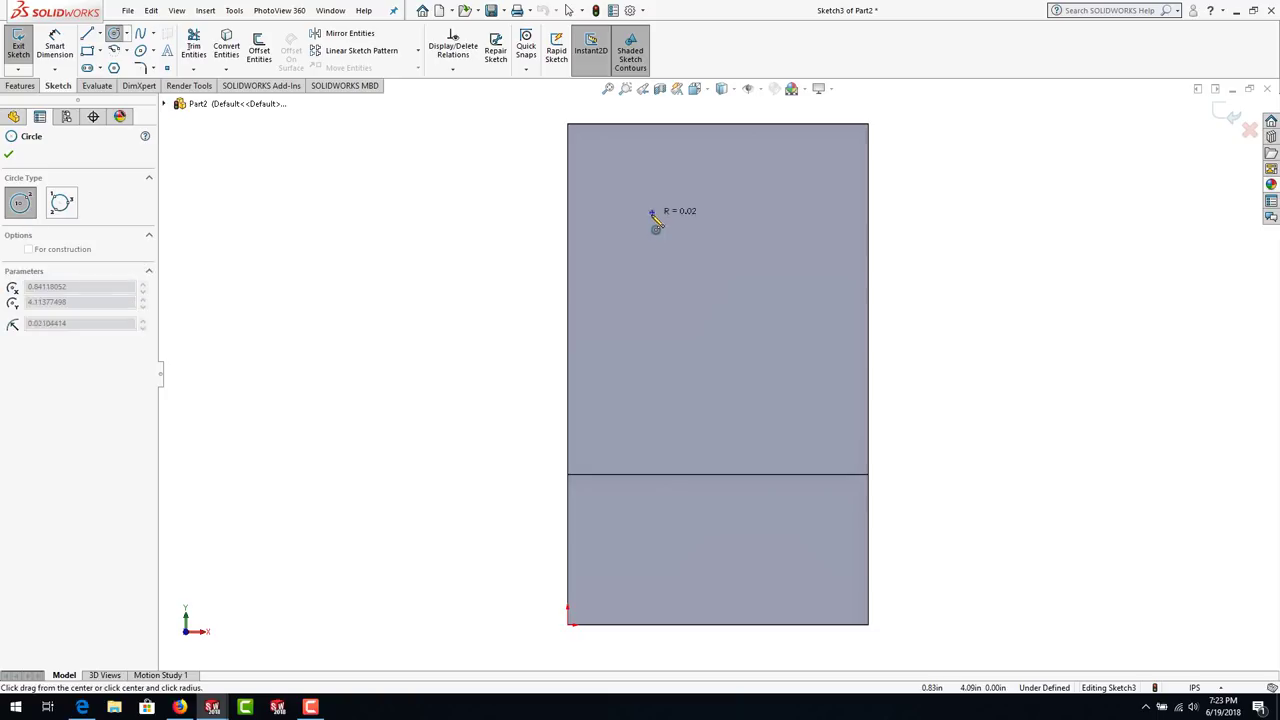
click(631, 263)
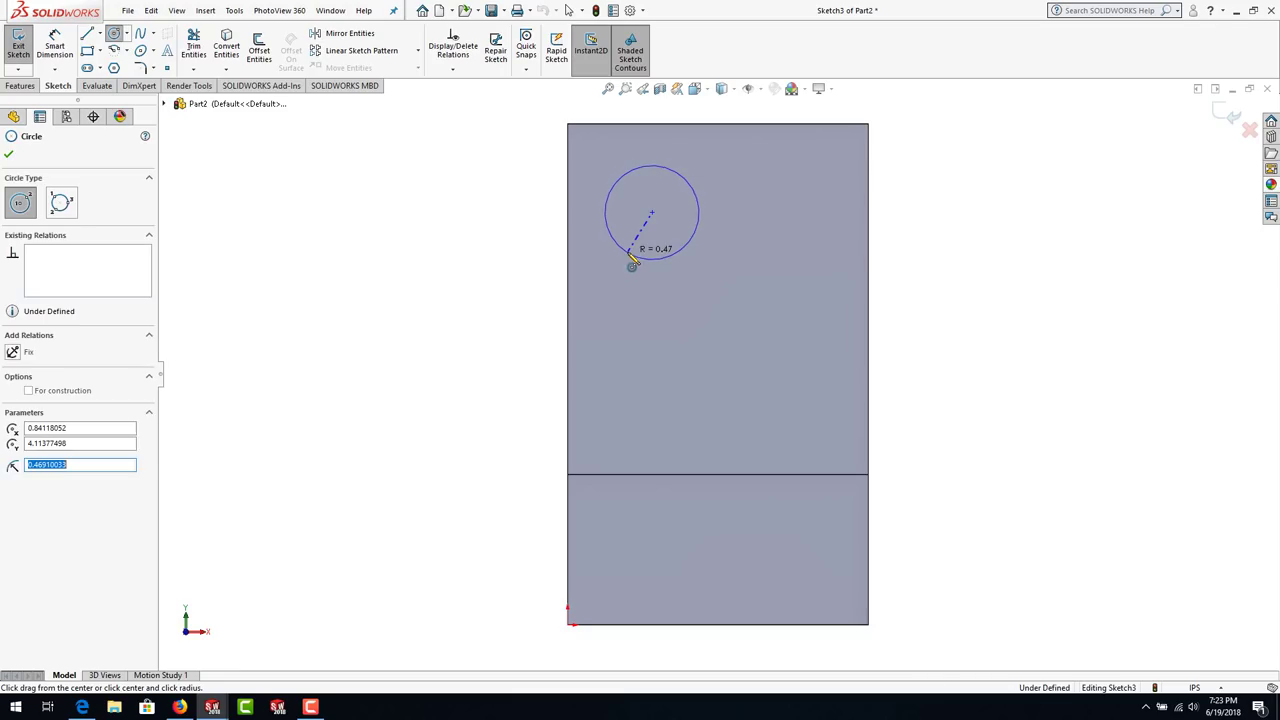
- Dimension the circle and set its diameter to 0.75 in
click(55, 38)
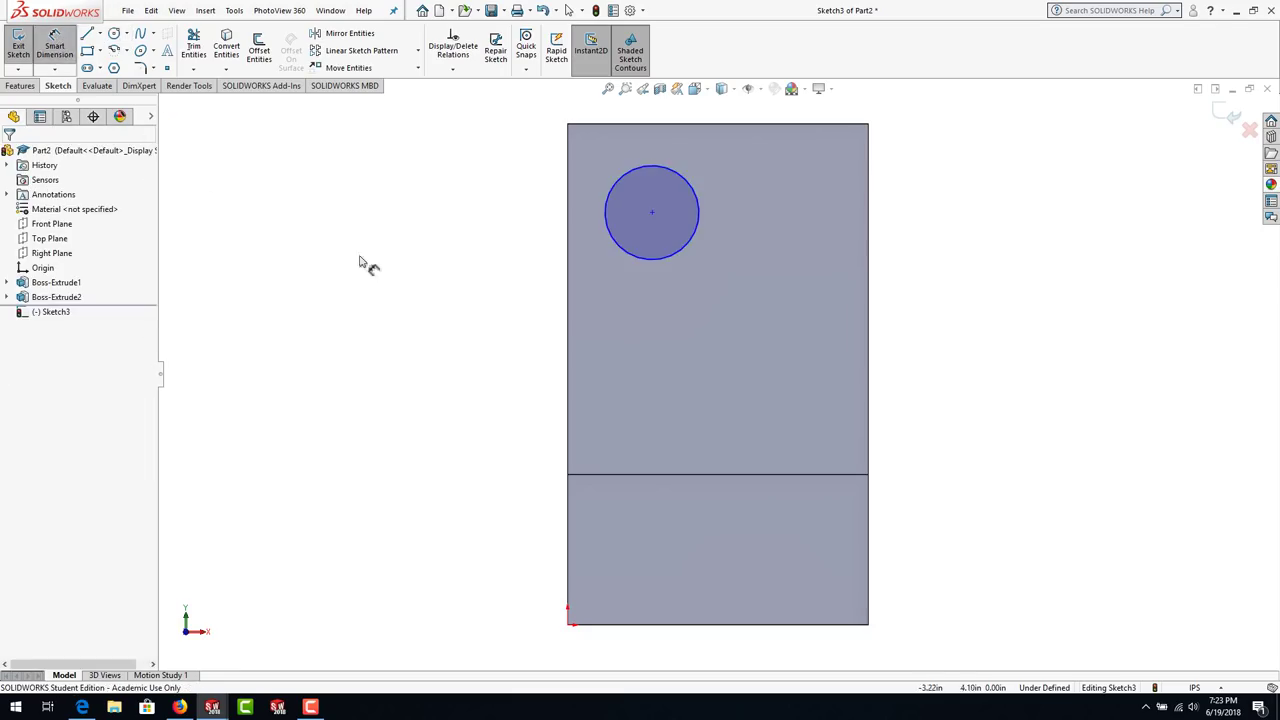
click(613, 242)
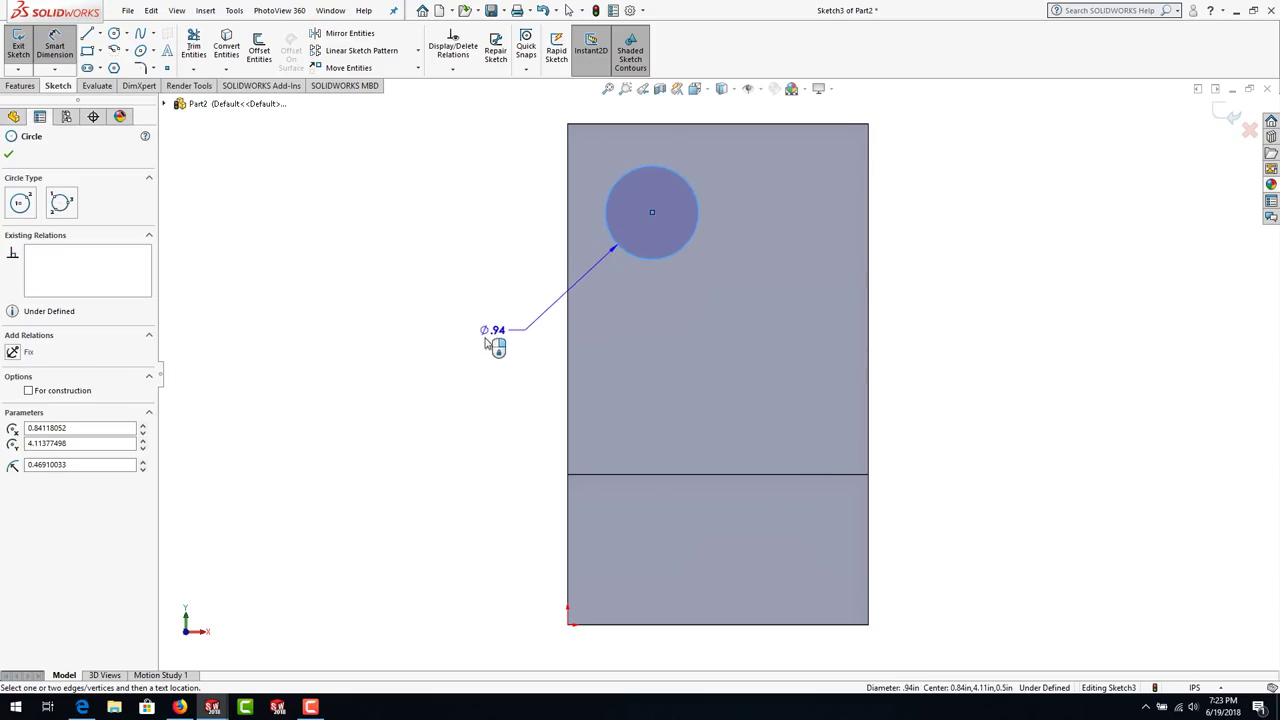
click(499, 95)
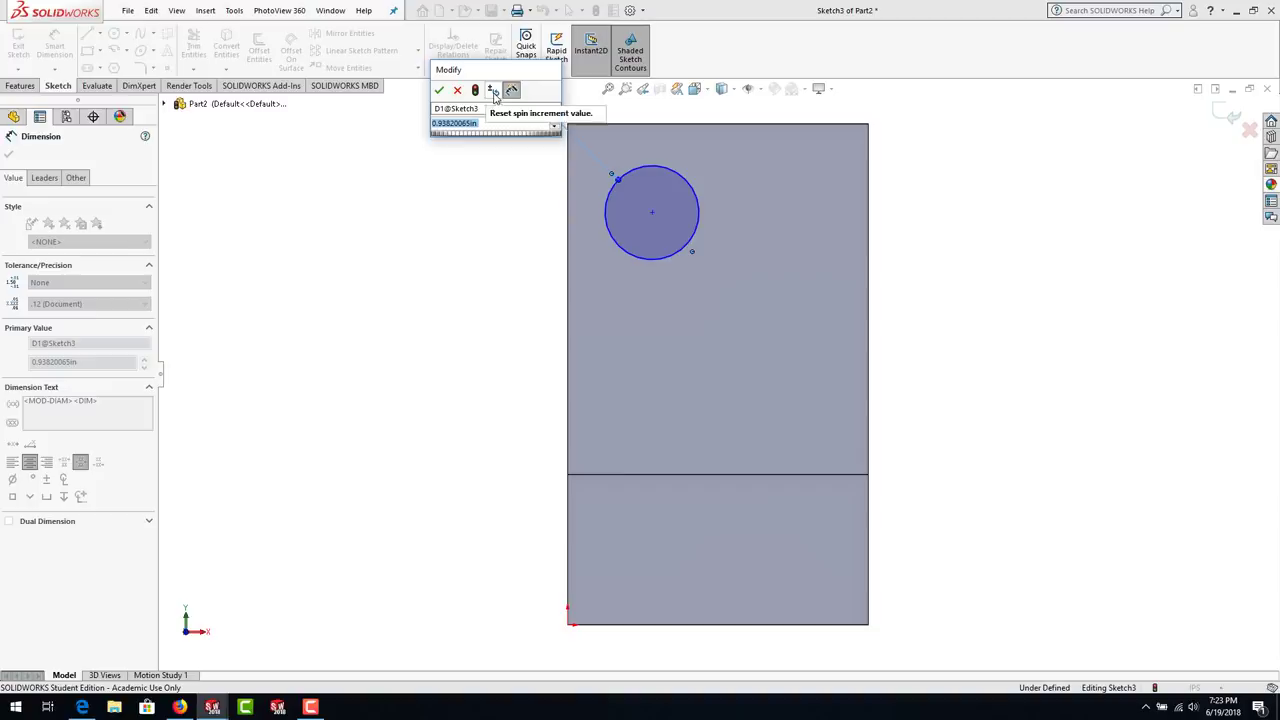
key(Return)
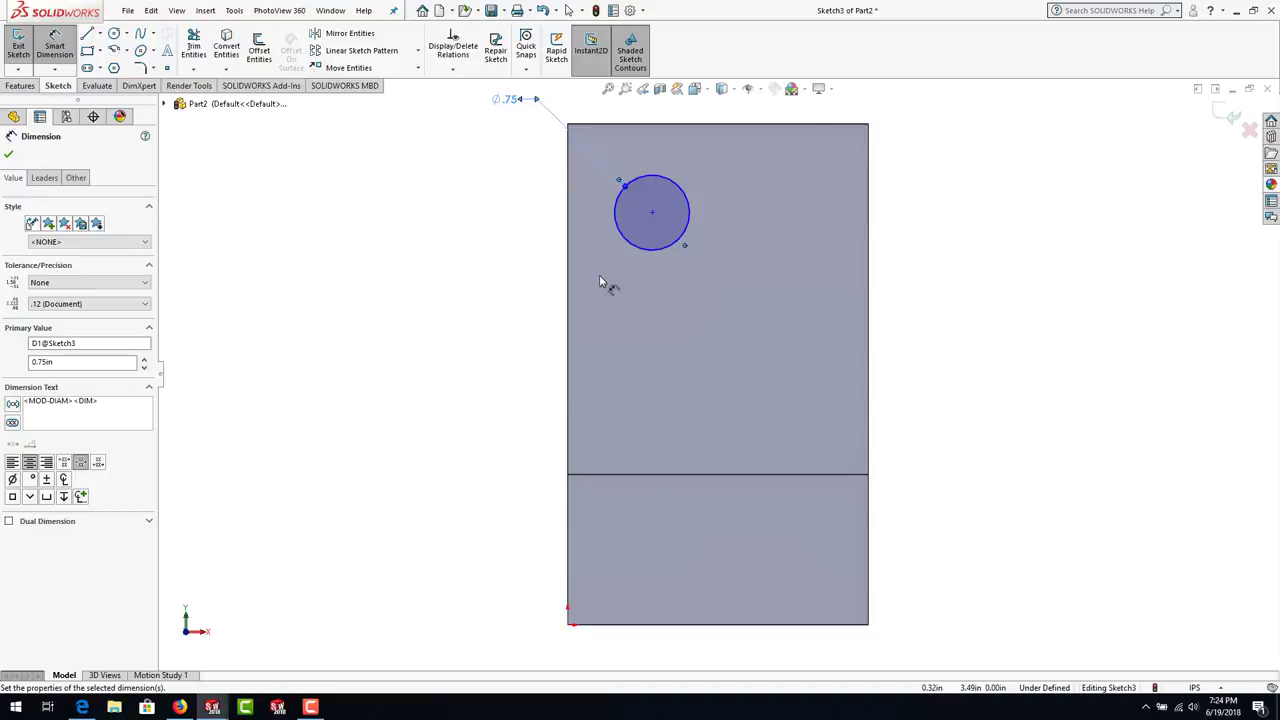
- Dimension the circle's center from the block's left edge and set the distance to 1 in
click(652, 215)
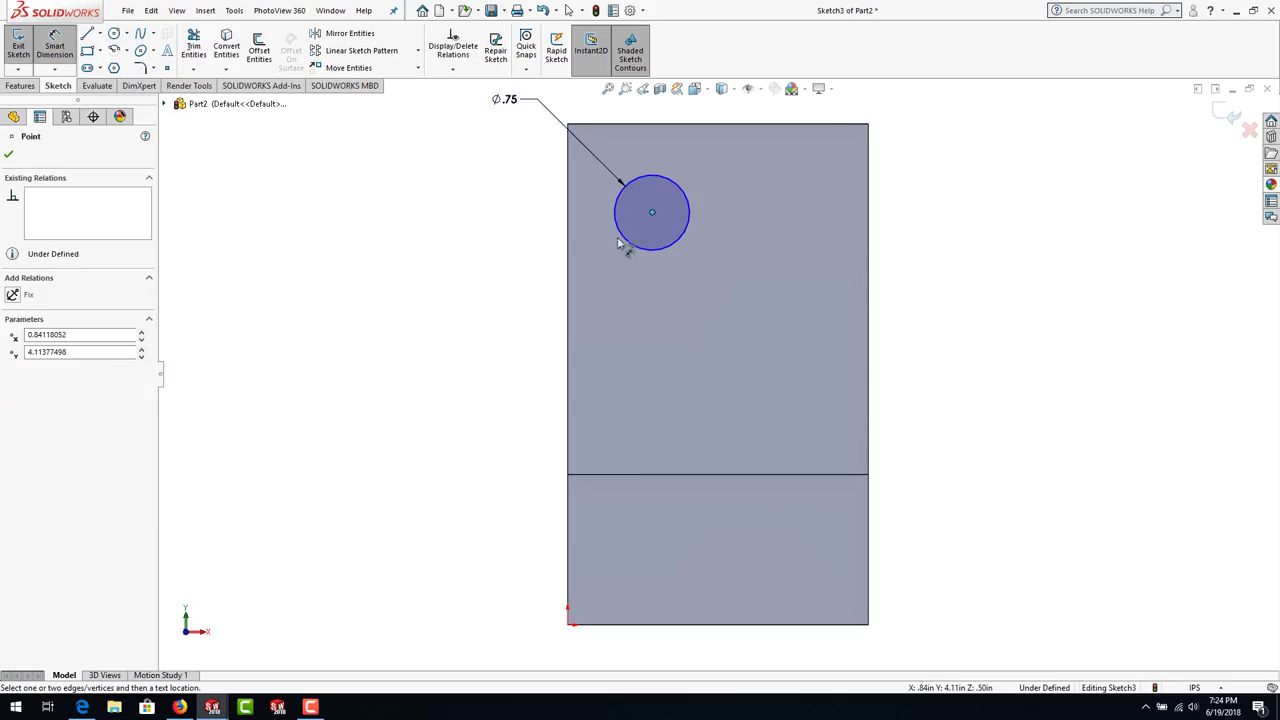
click(570, 214)
scroll(590, 228, up, 1)
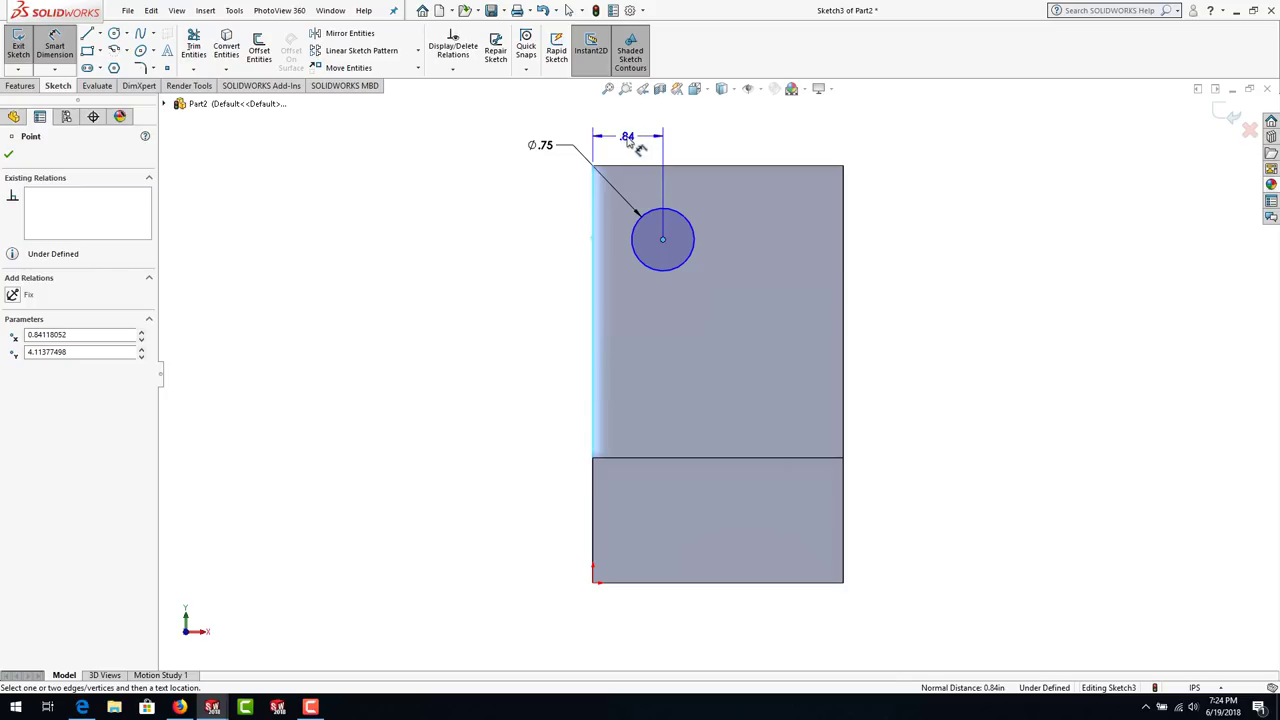
click(628, 142)
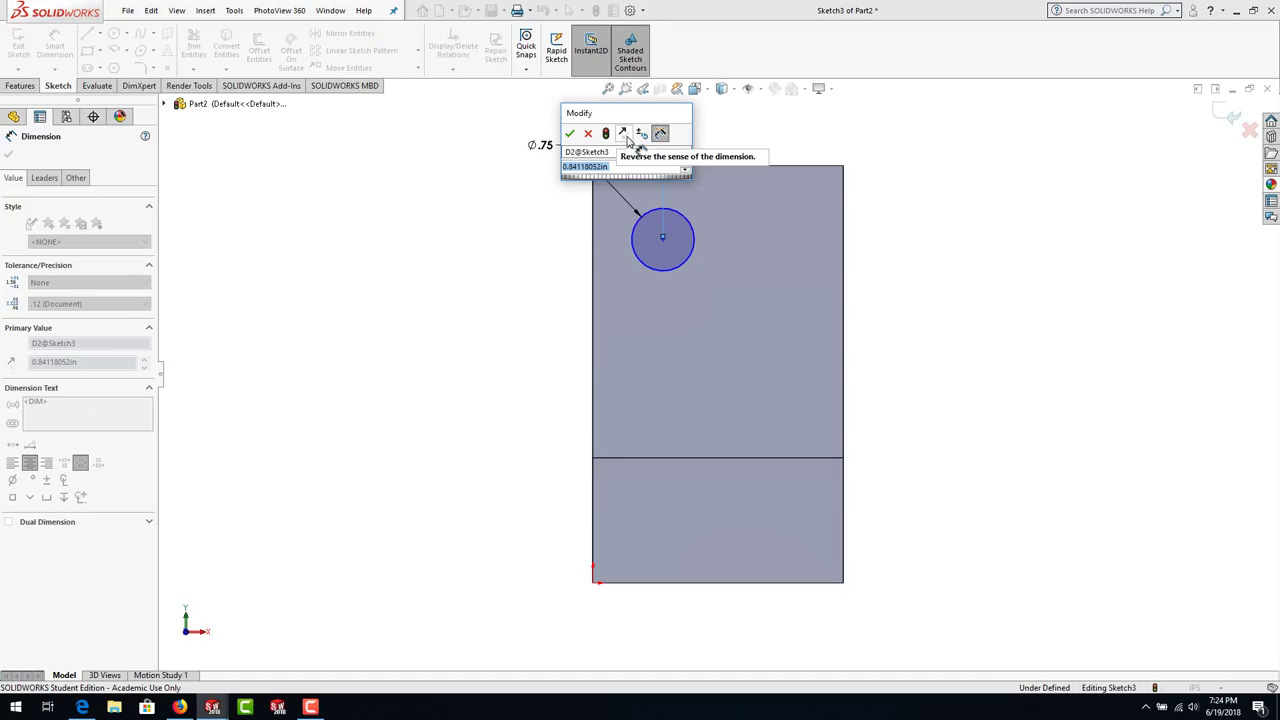
text(1)
key(Return)
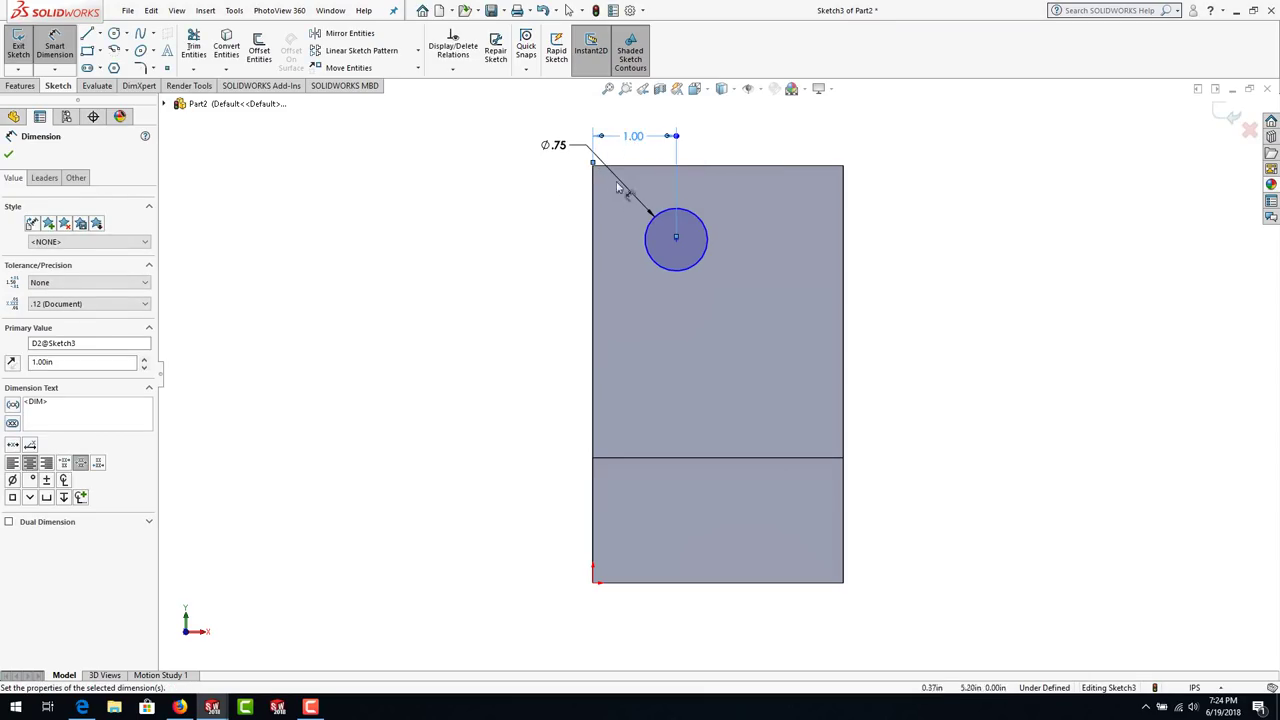
- Dimension the circle's center from the block's top edge and set the distance to 1 in
click(676, 241)
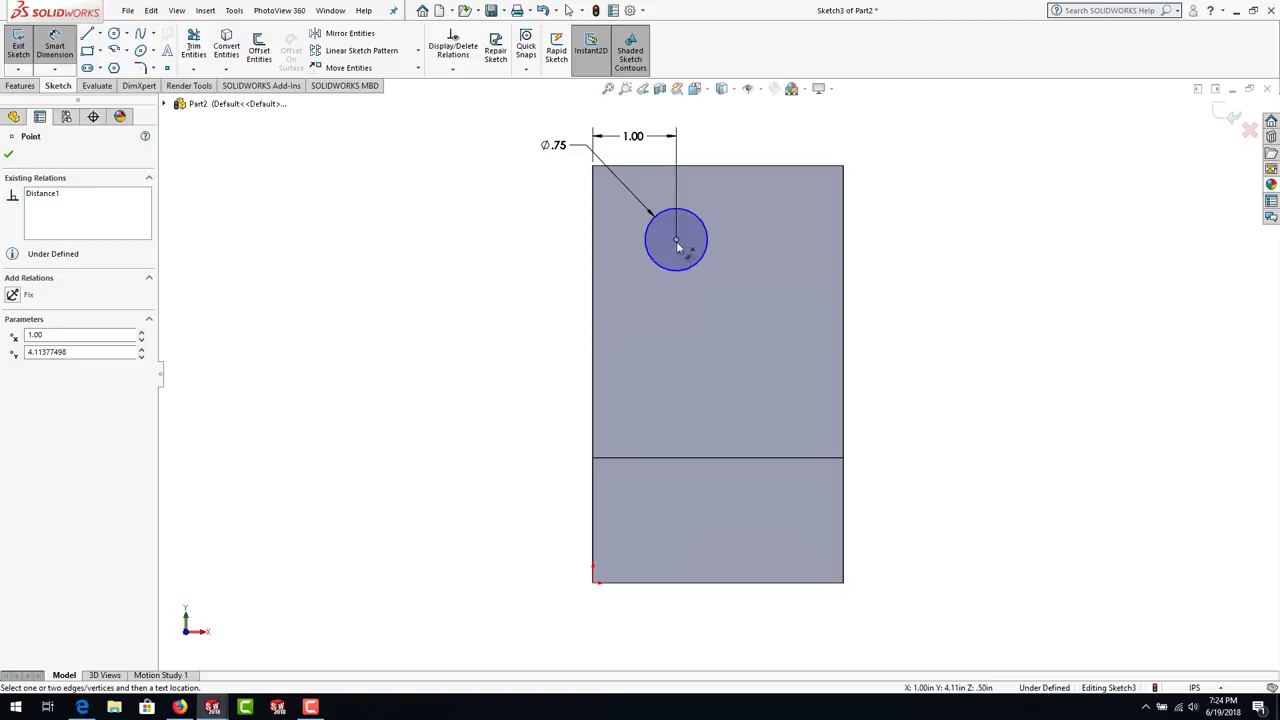
click(696, 168)
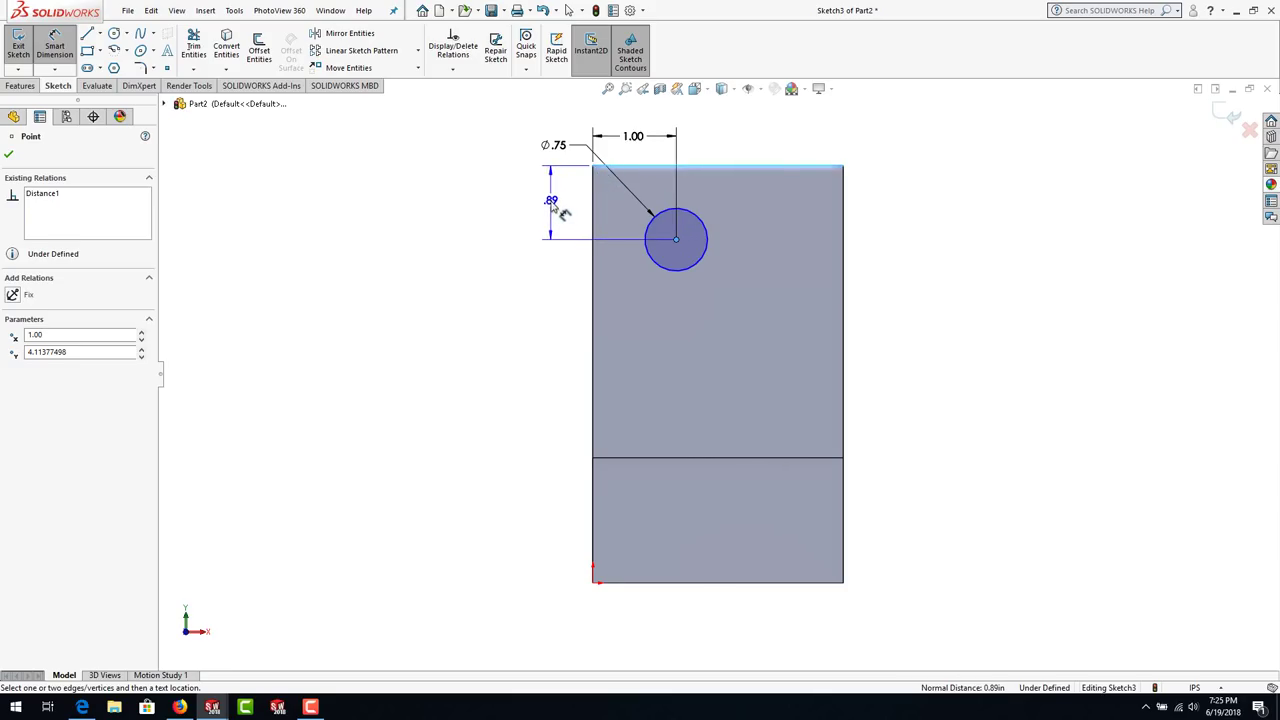
click(560, 206)
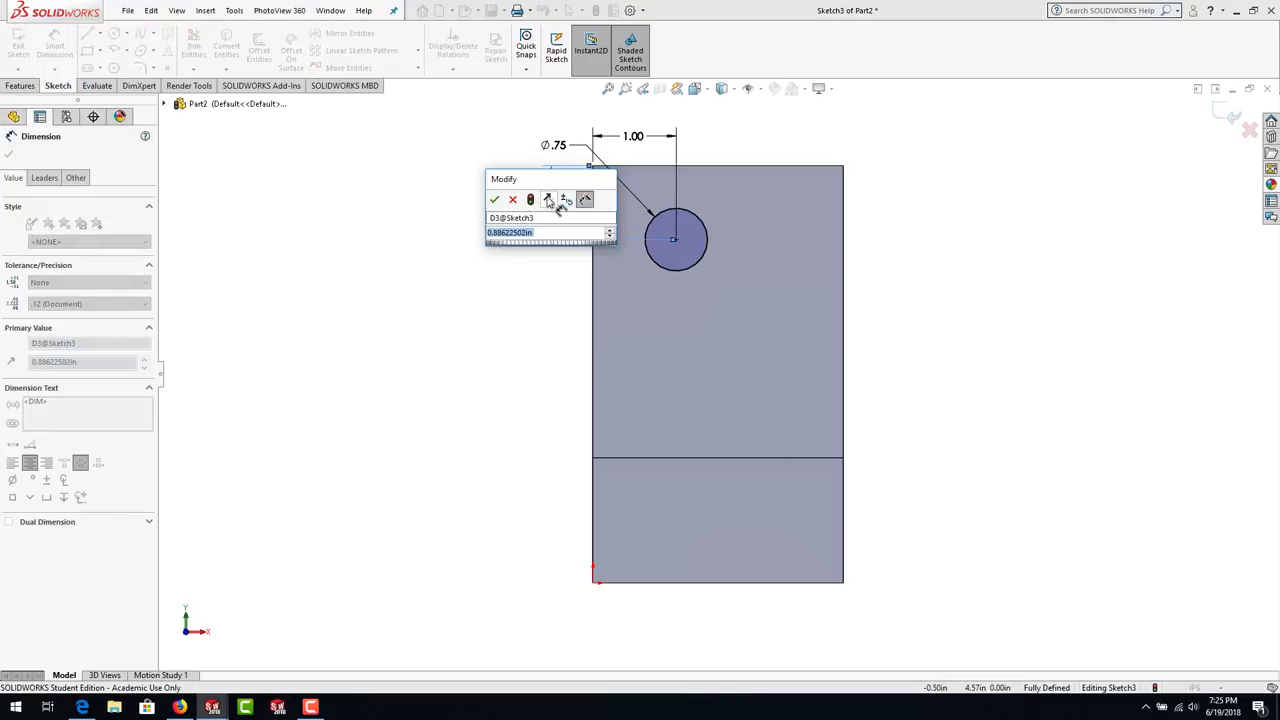
text(1)
key(Return)
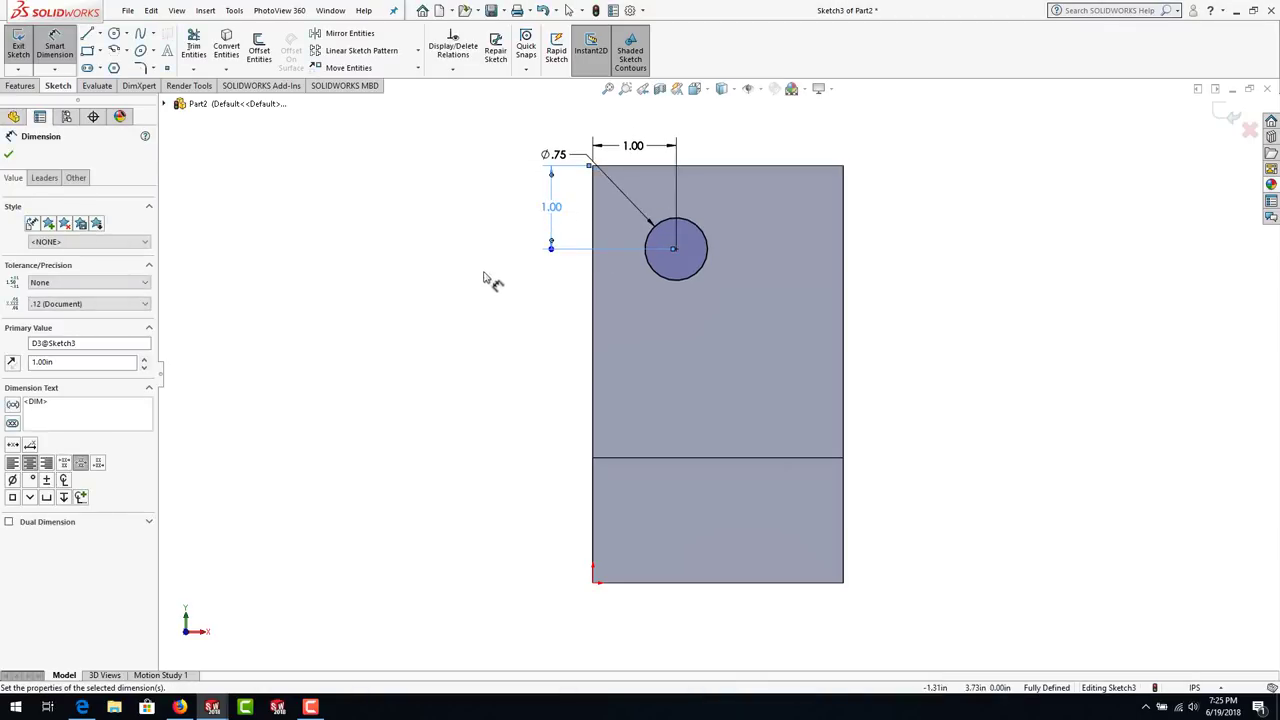
click(483, 278)
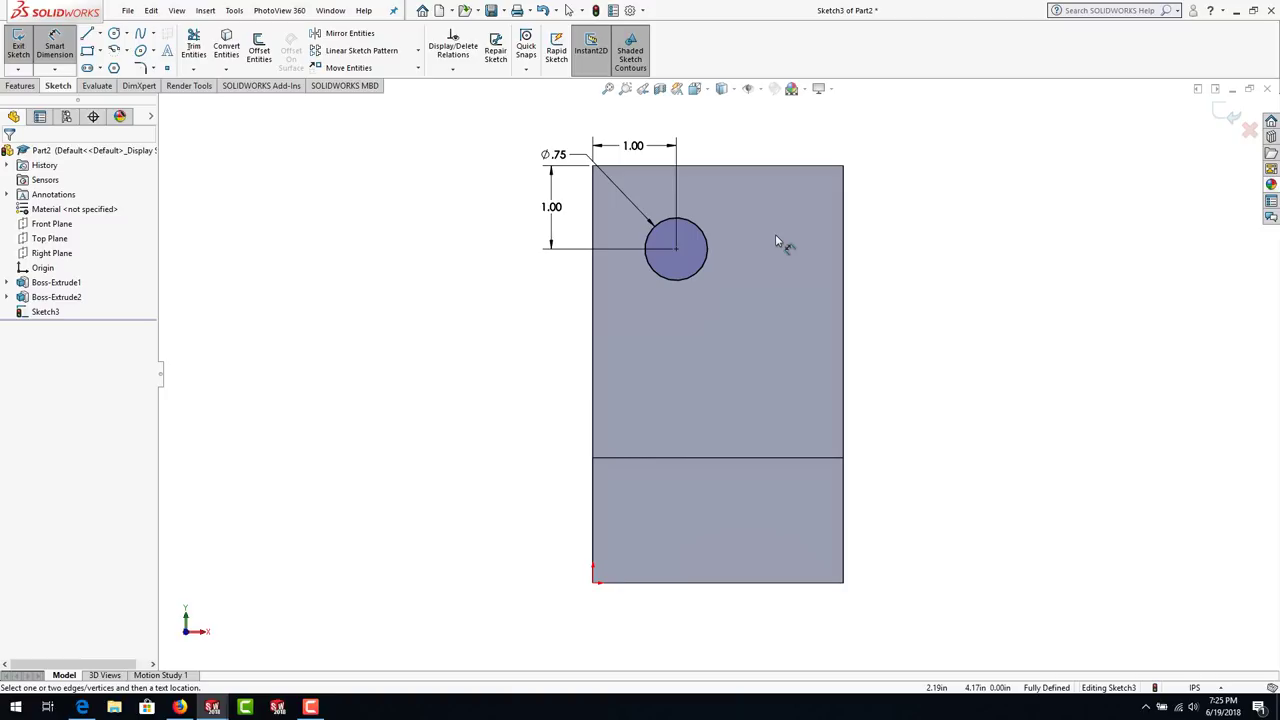
- Cut the 0.75 in circle sketch through the block with an Extruded Cut set to Through All
click(21, 86)
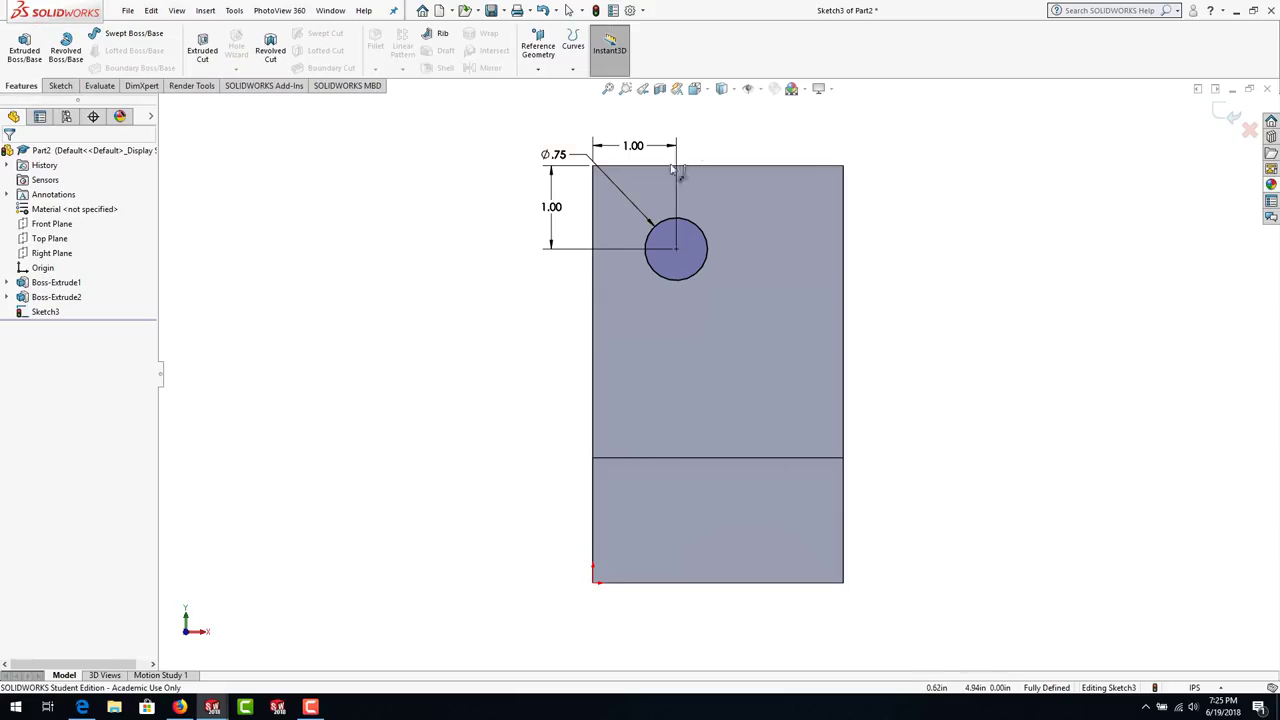
click(709, 92)
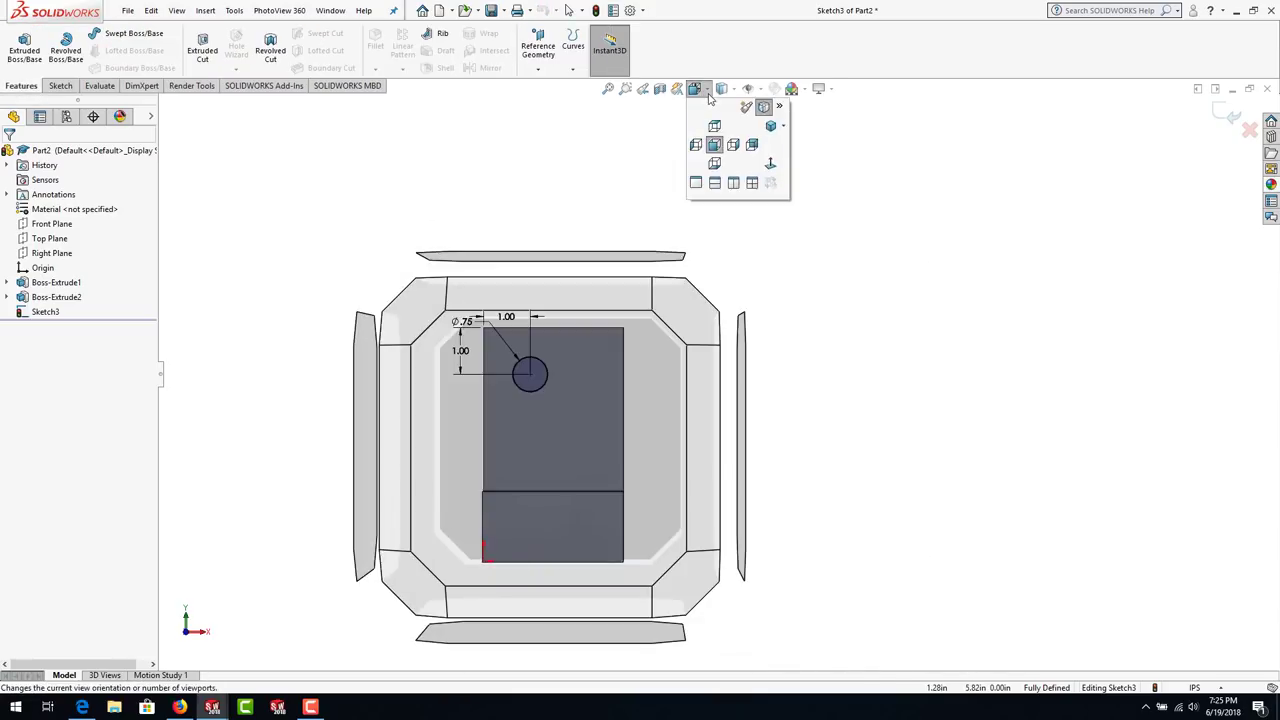
click(770, 133)
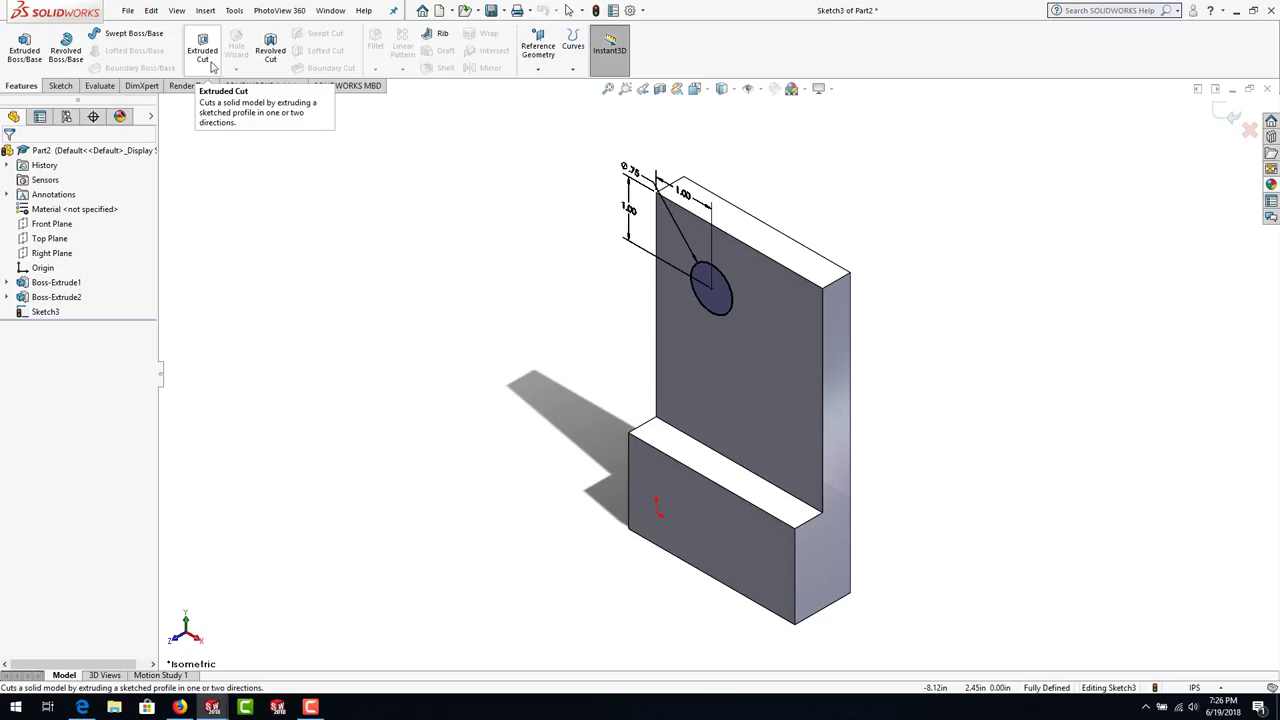
click(208, 63)
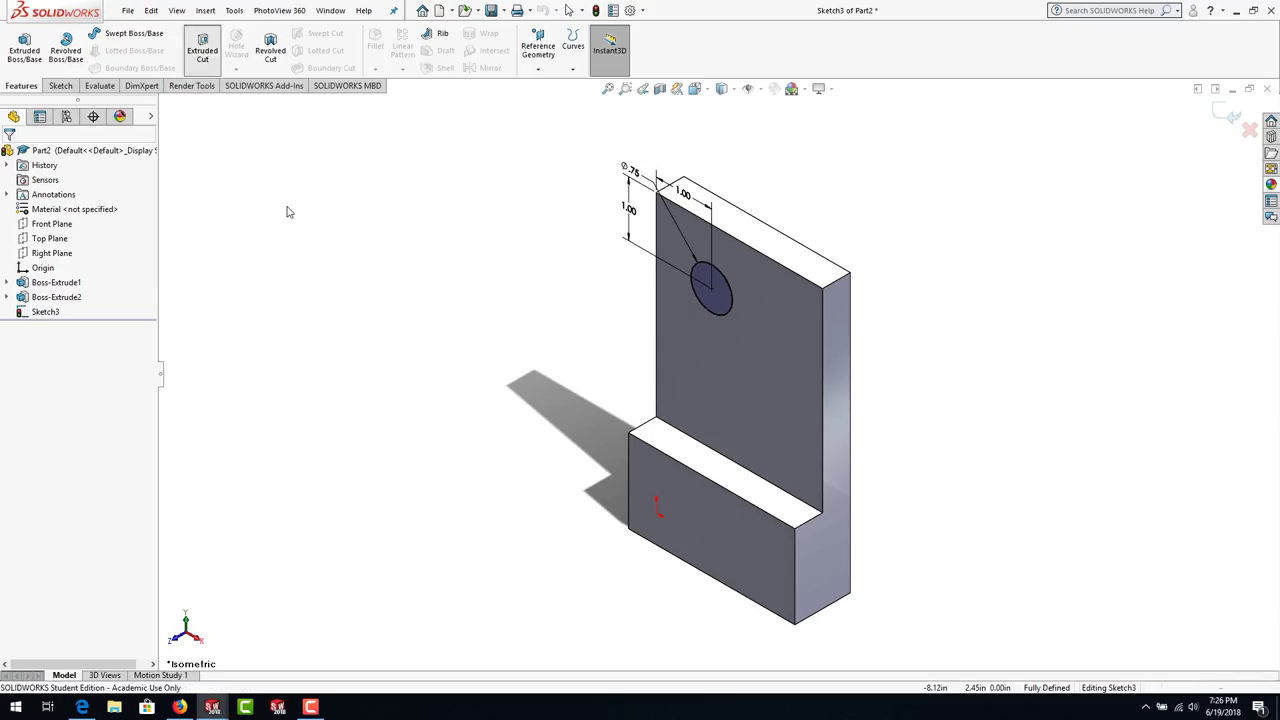
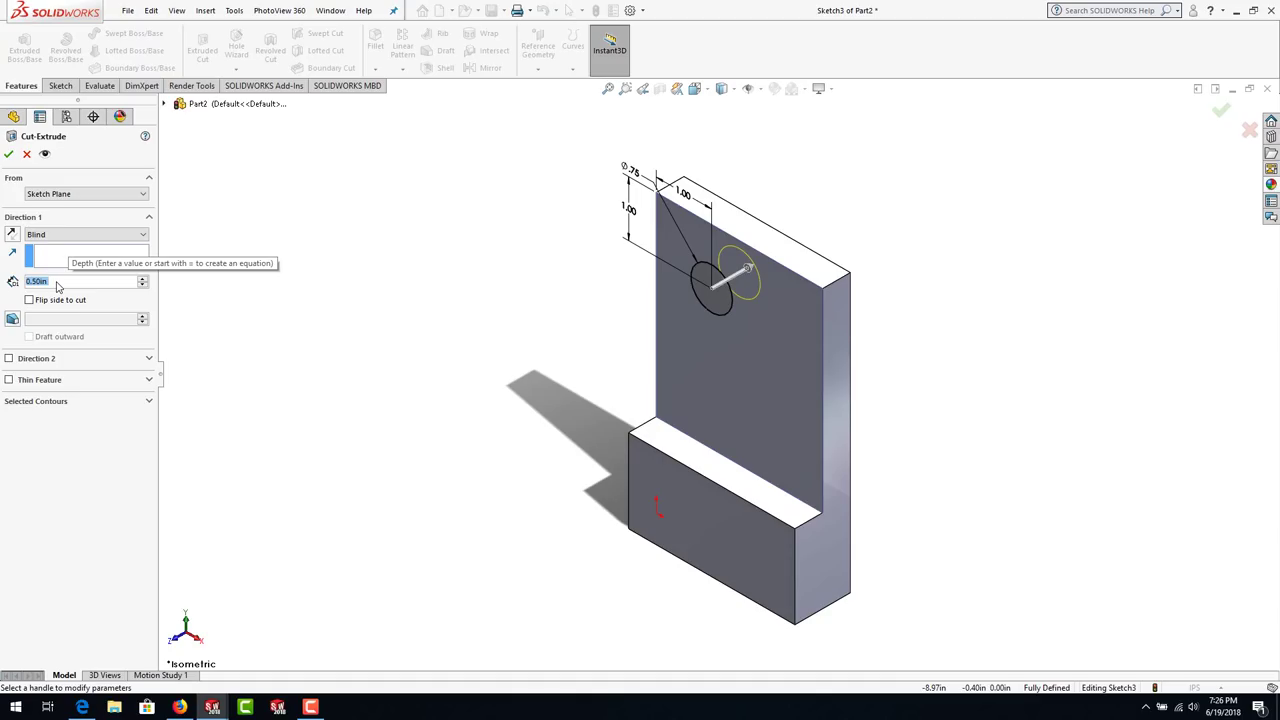
click(143, 236)
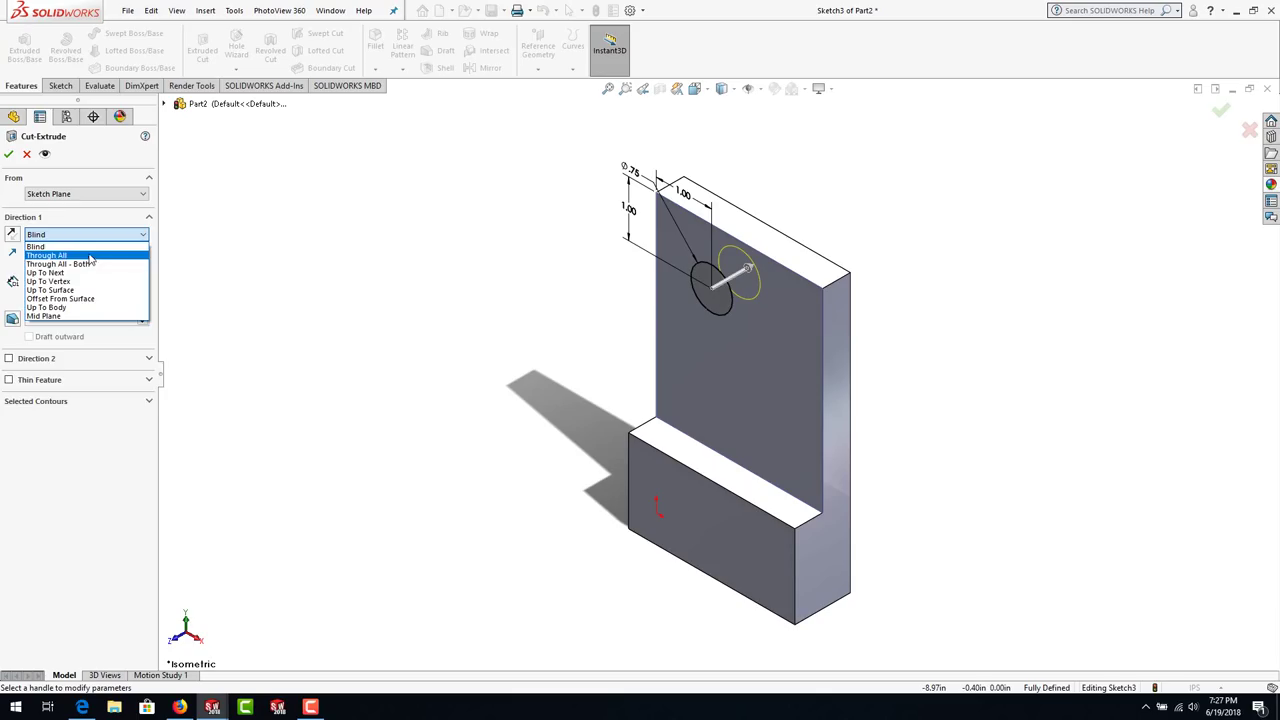
click(89, 256)
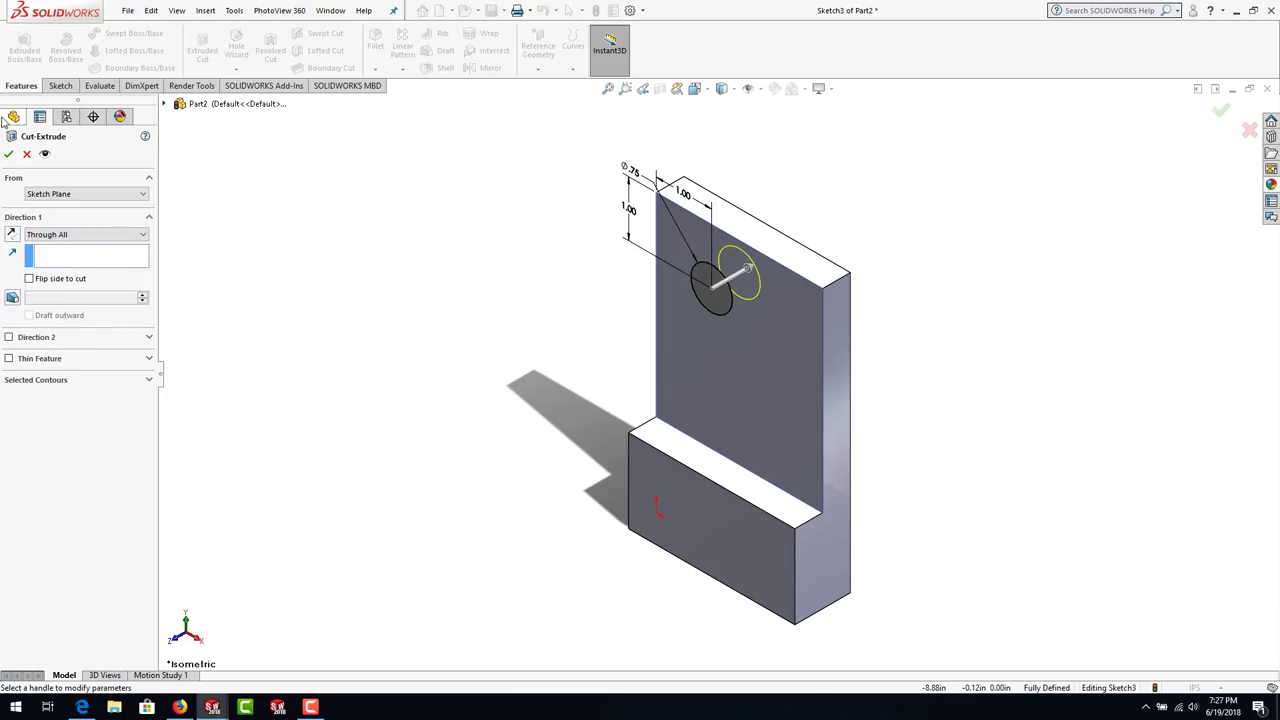
click(8, 153)
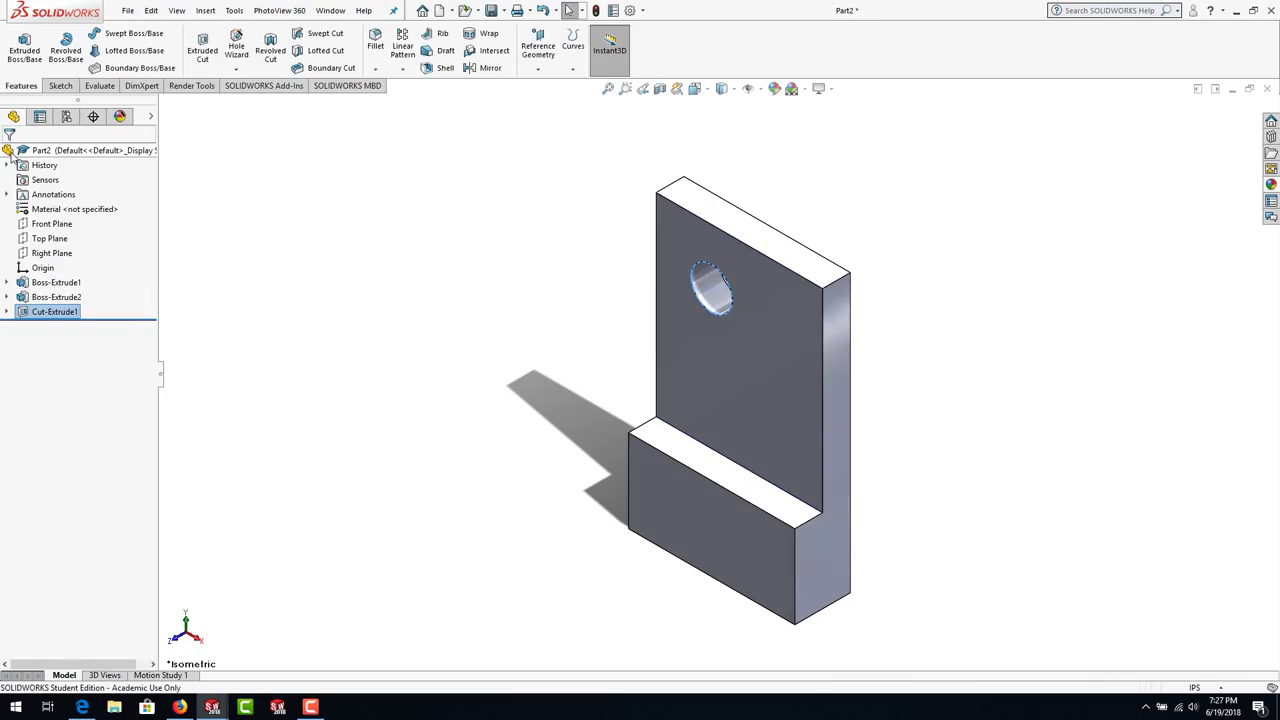
click(550, 370)
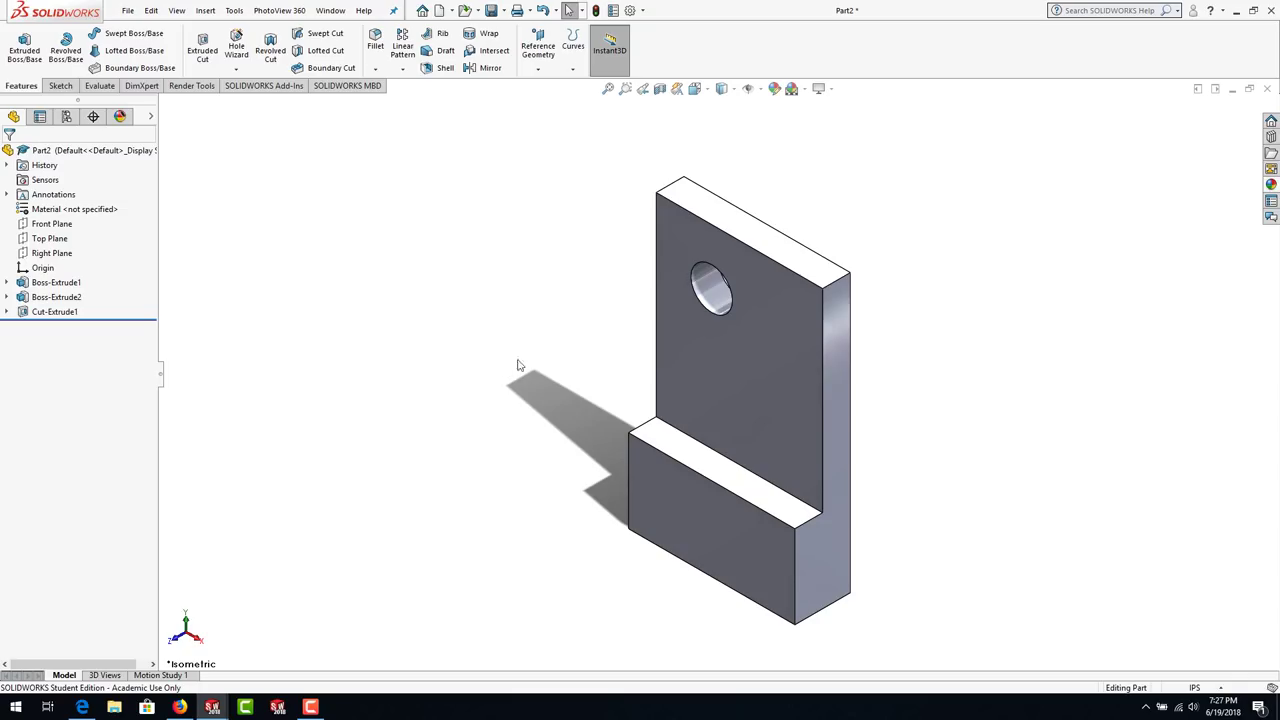
- Examine the driving dimensions of the main block, the lower boss and the hole
click(788, 350)
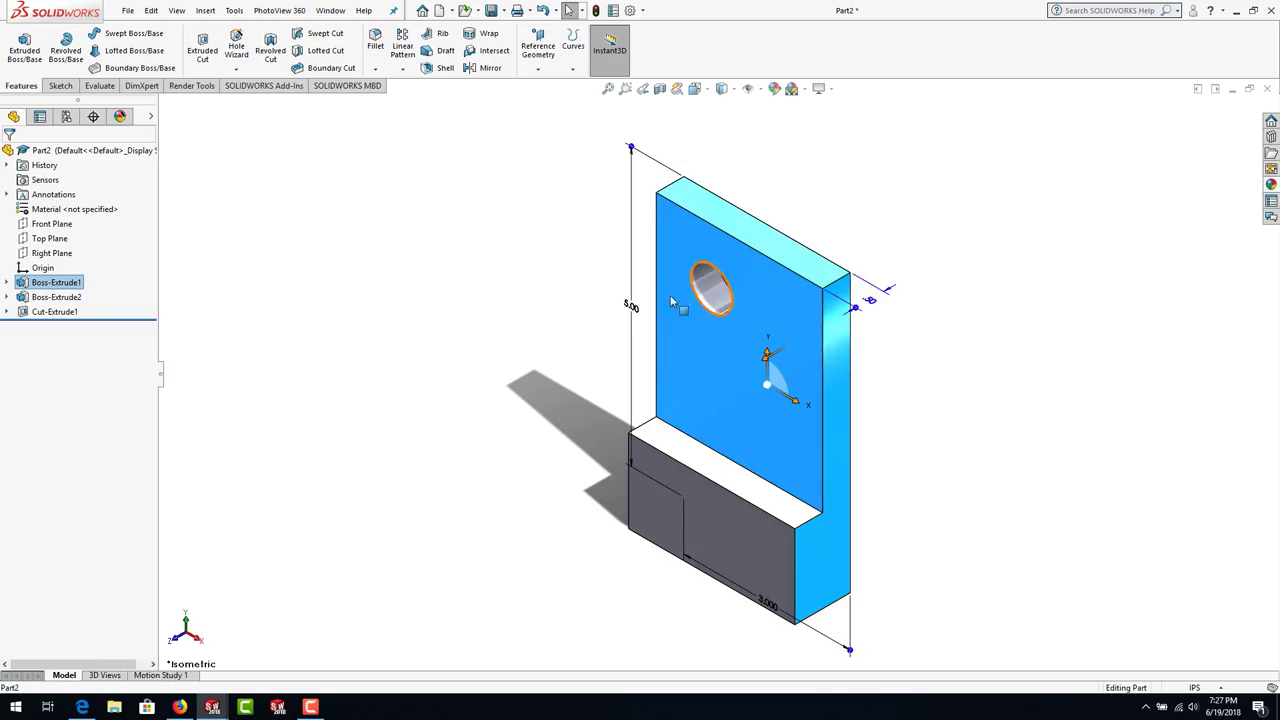
click(716, 526)
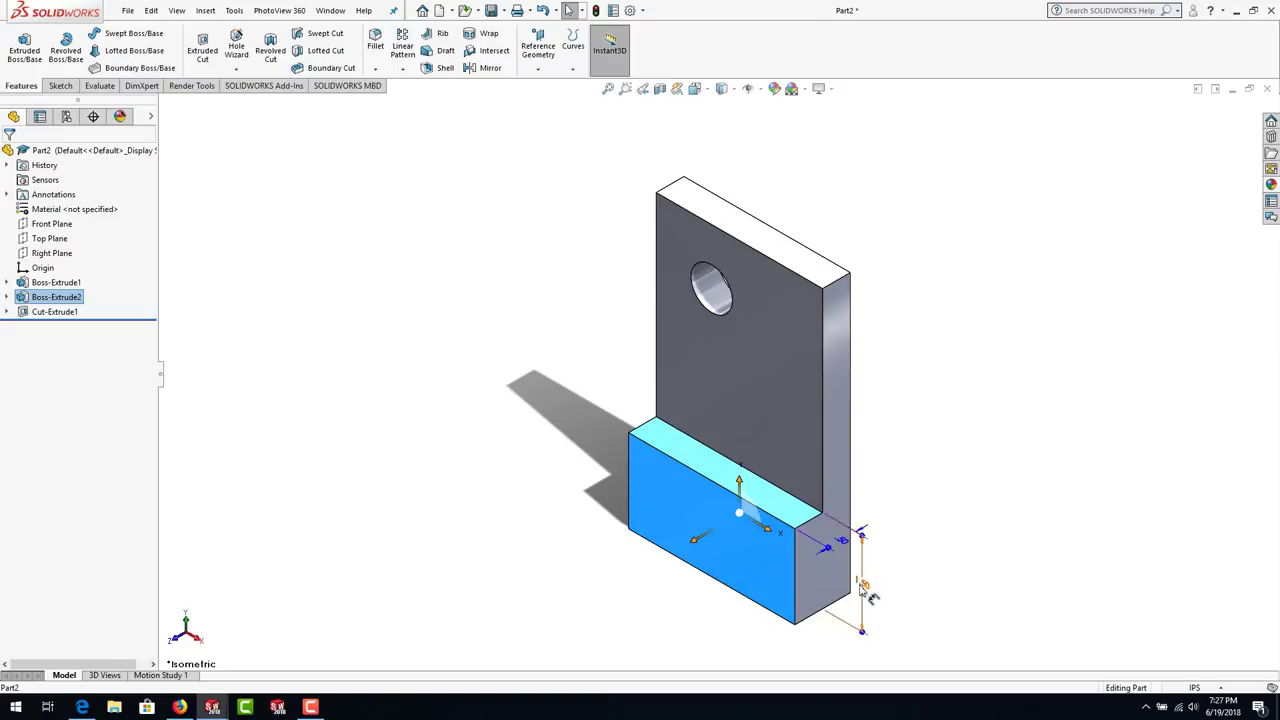
click(771, 366)
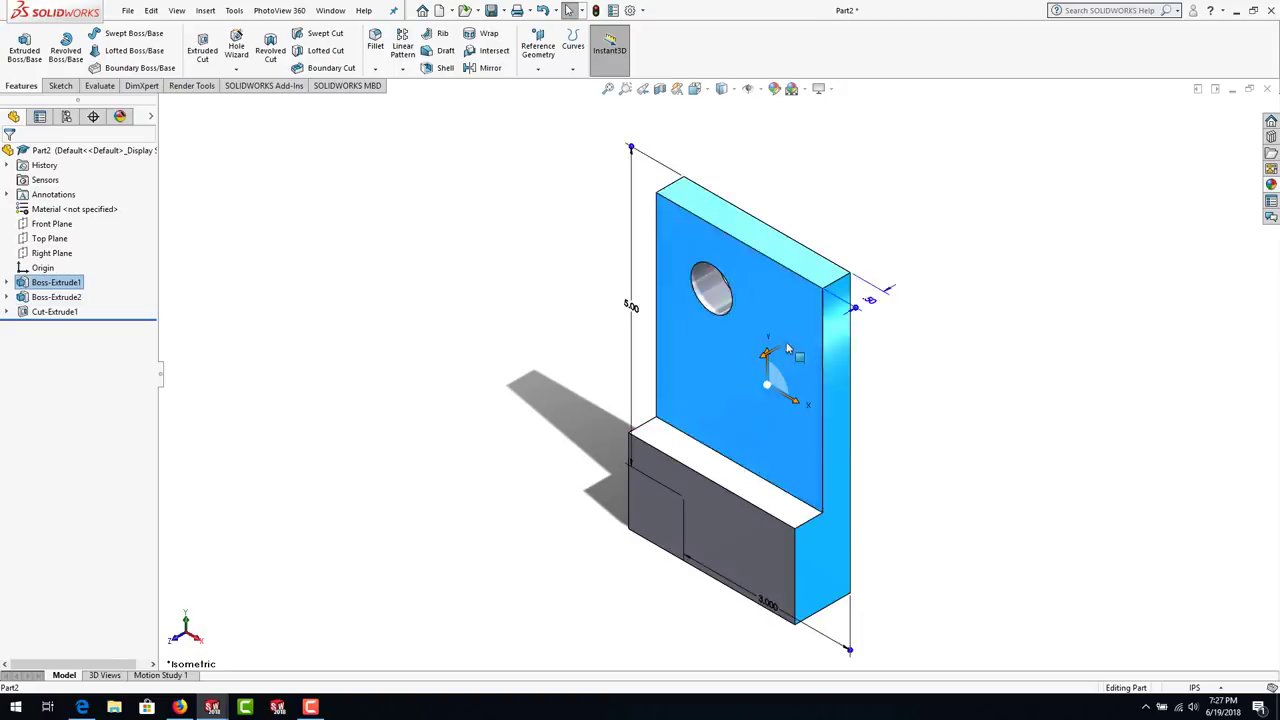
click(712, 298)
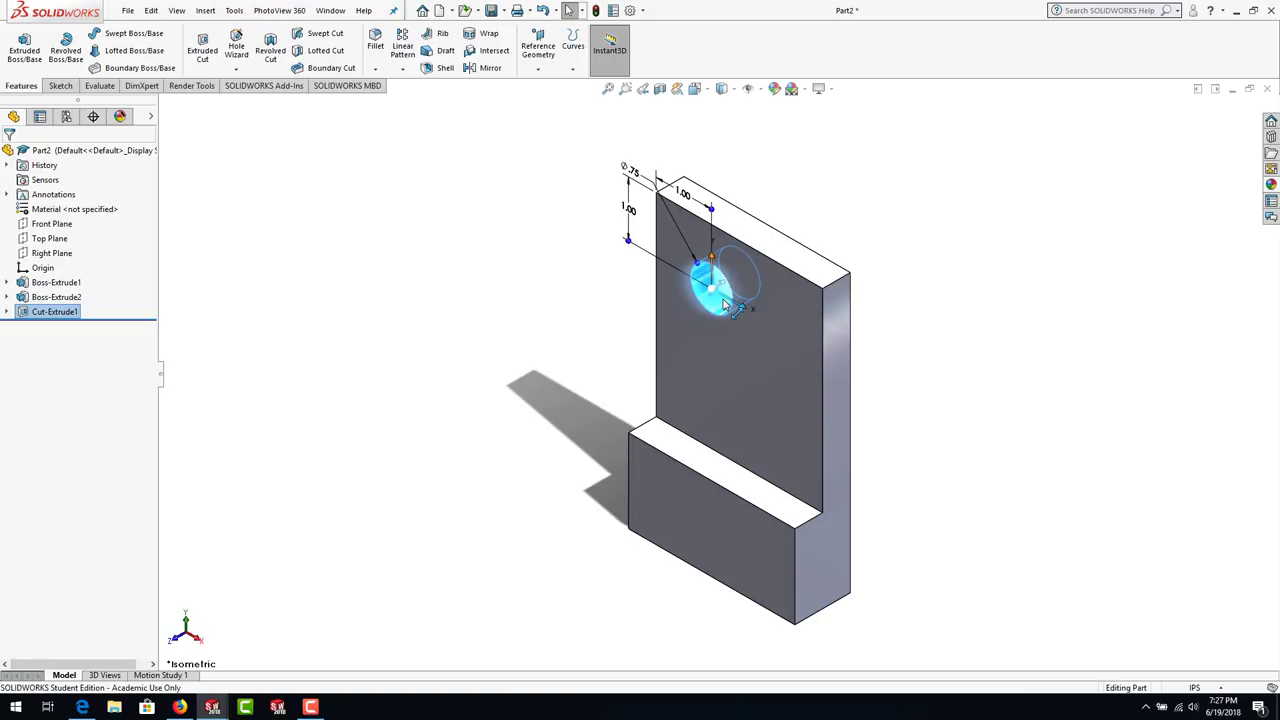
click(657, 364)
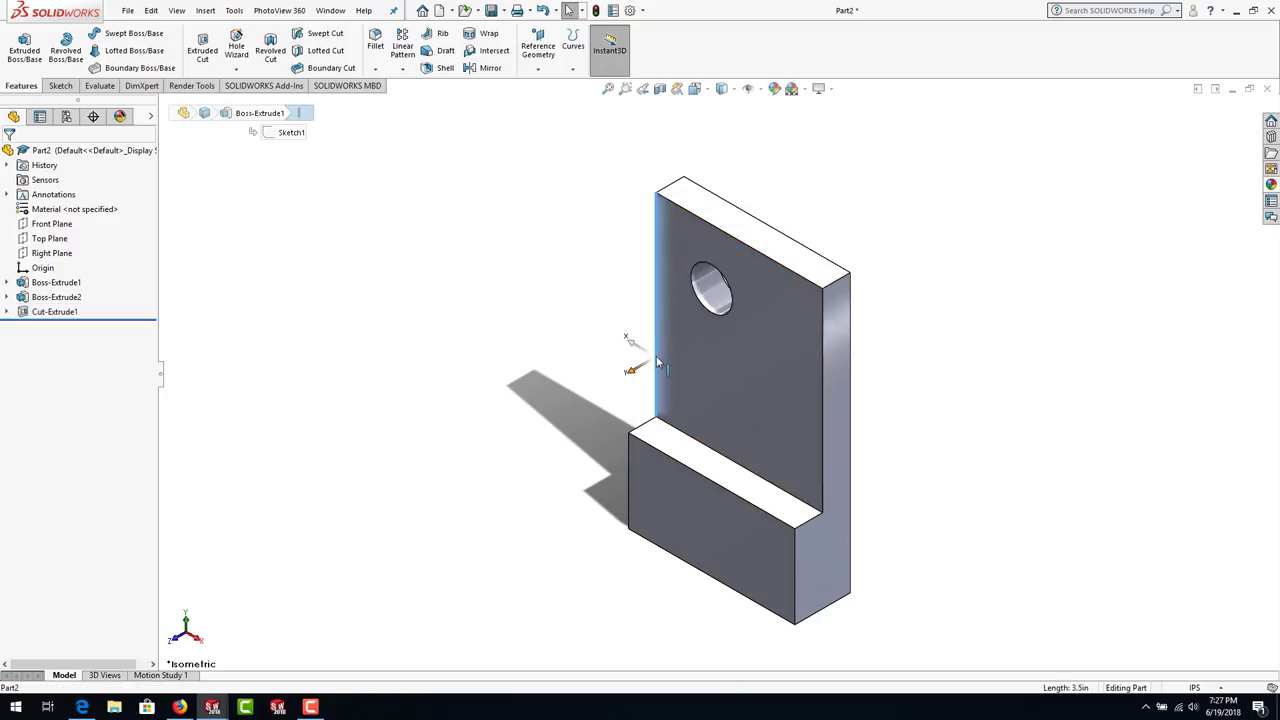
- Set the main block's extrusion thickness to 0.75 in, rebuild the part and check the hole
click(752, 362)
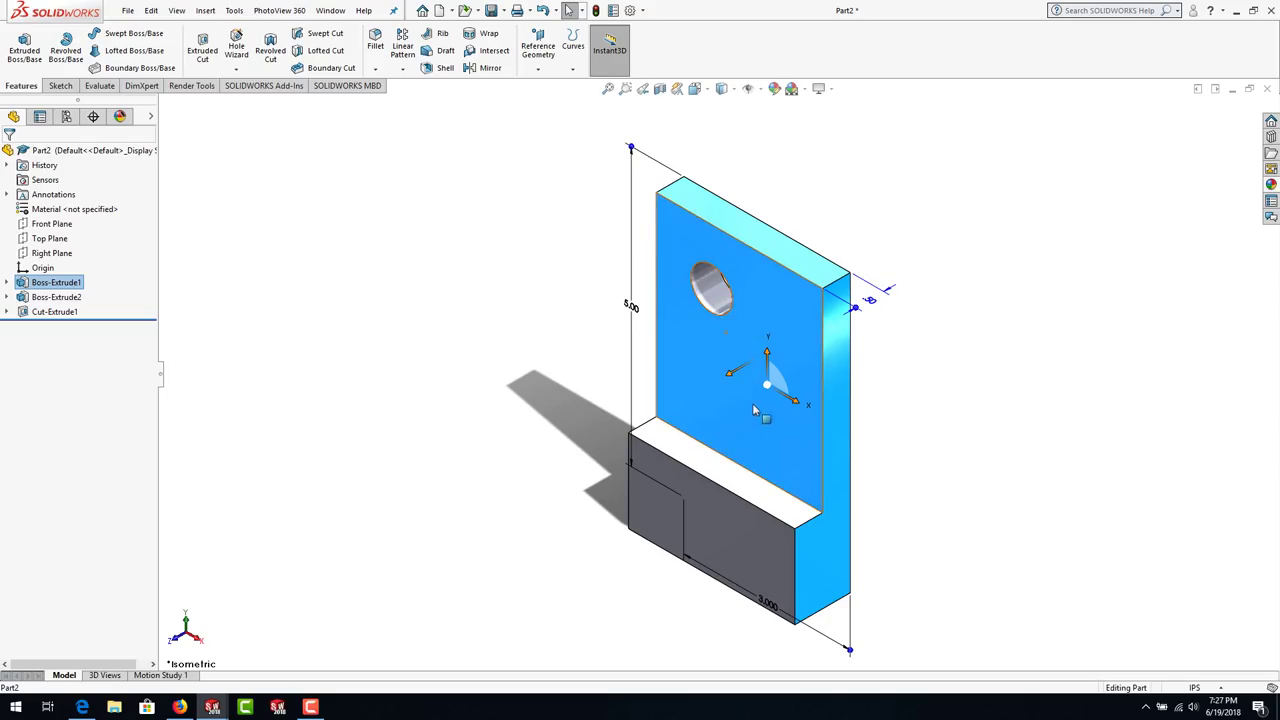
double_click(876, 306)
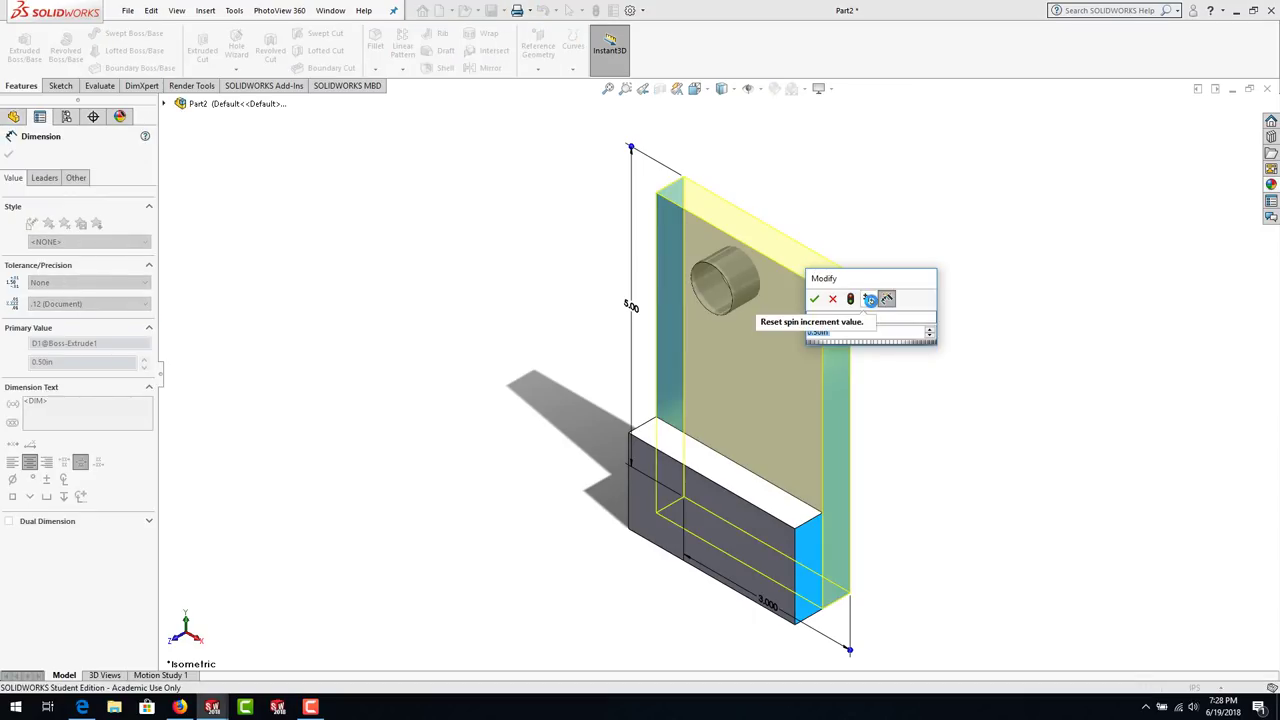
text(.754)
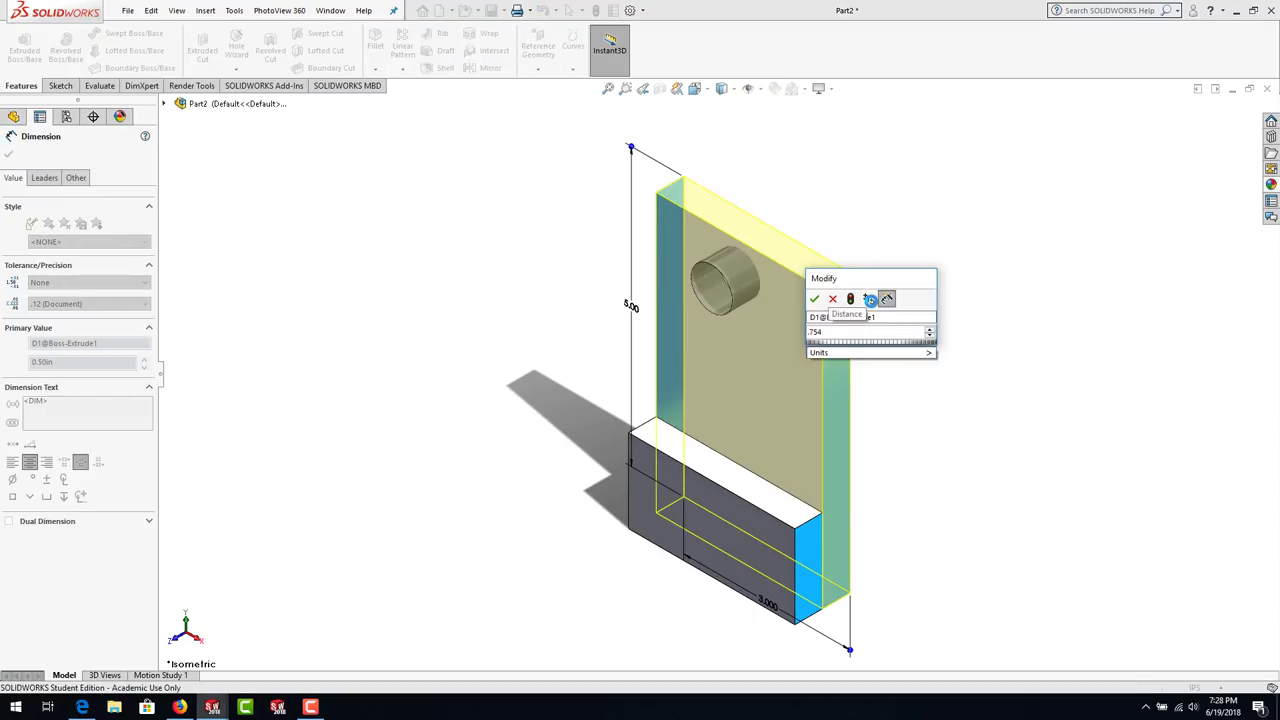
key(BackSpace)
click(851, 301)
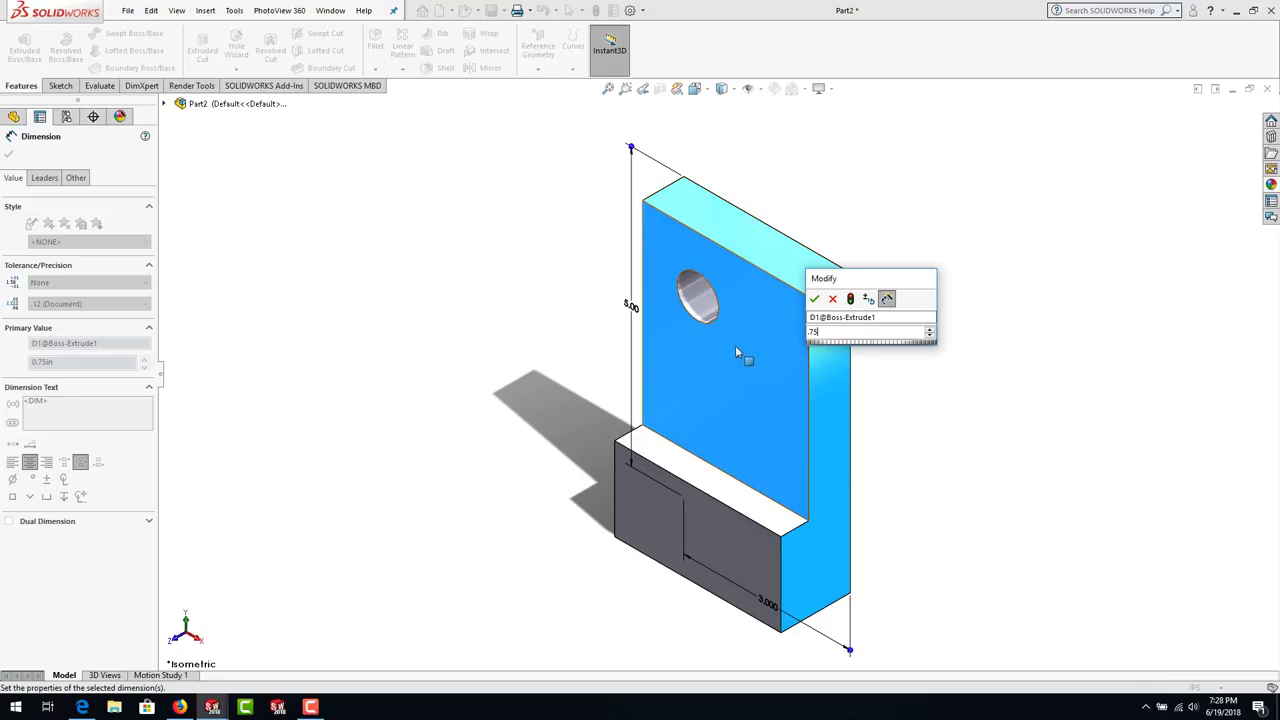
key(Return)
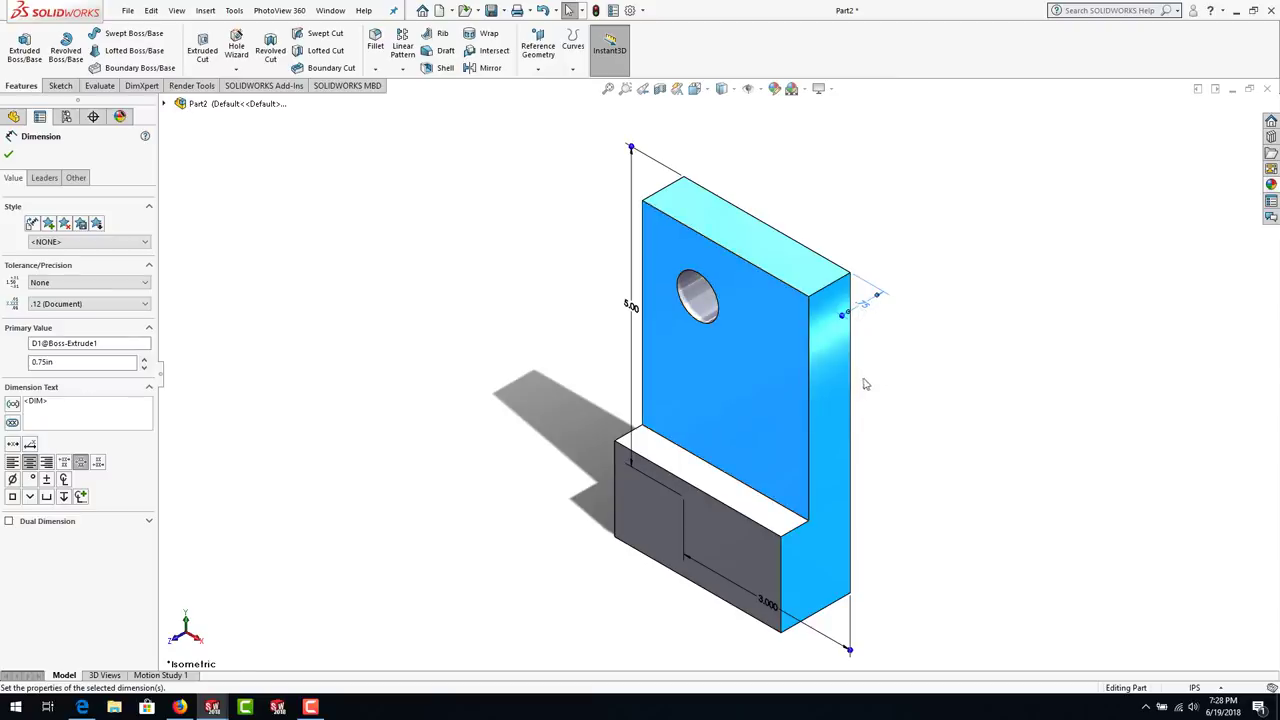
mouse_move(866, 385)
middle_down()
mouse_move(894, 389)
mouse_move(923, 346)
mouse_move(910, 362)
mouse_move(746, 374)
mouse_move(871, 360)
mouse_move(876, 377)
middle_up()
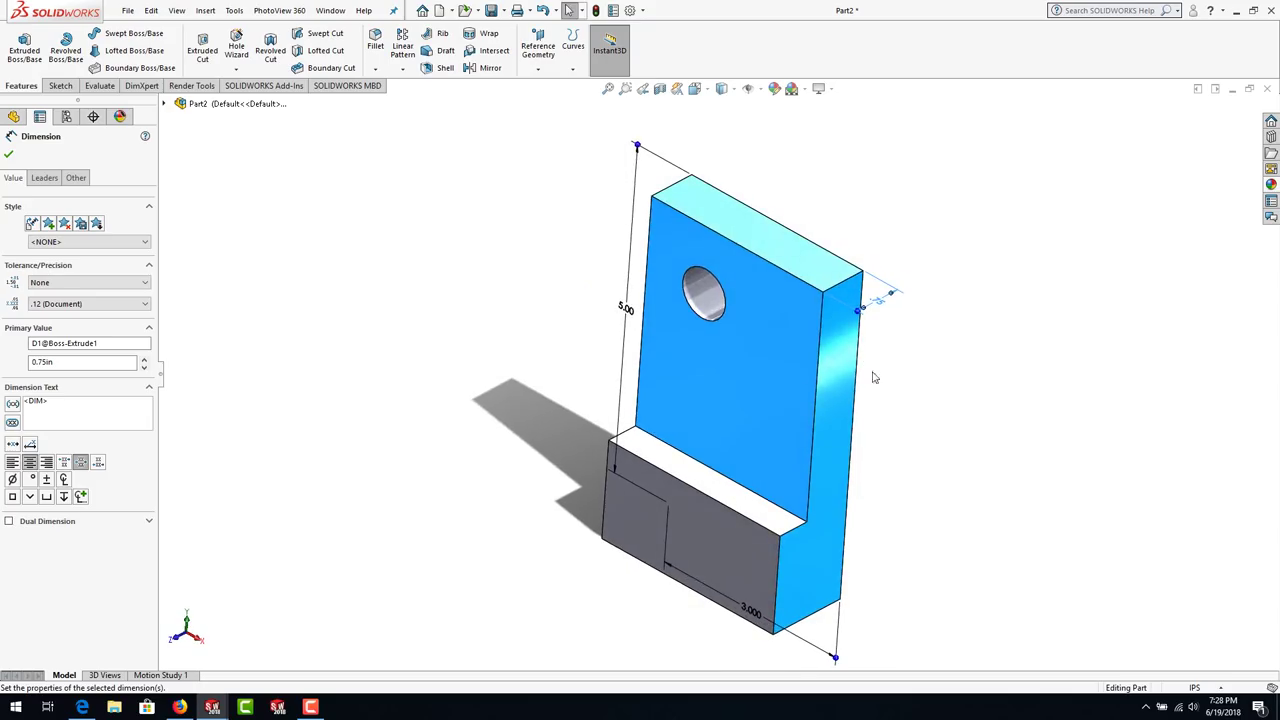
click(692, 295)
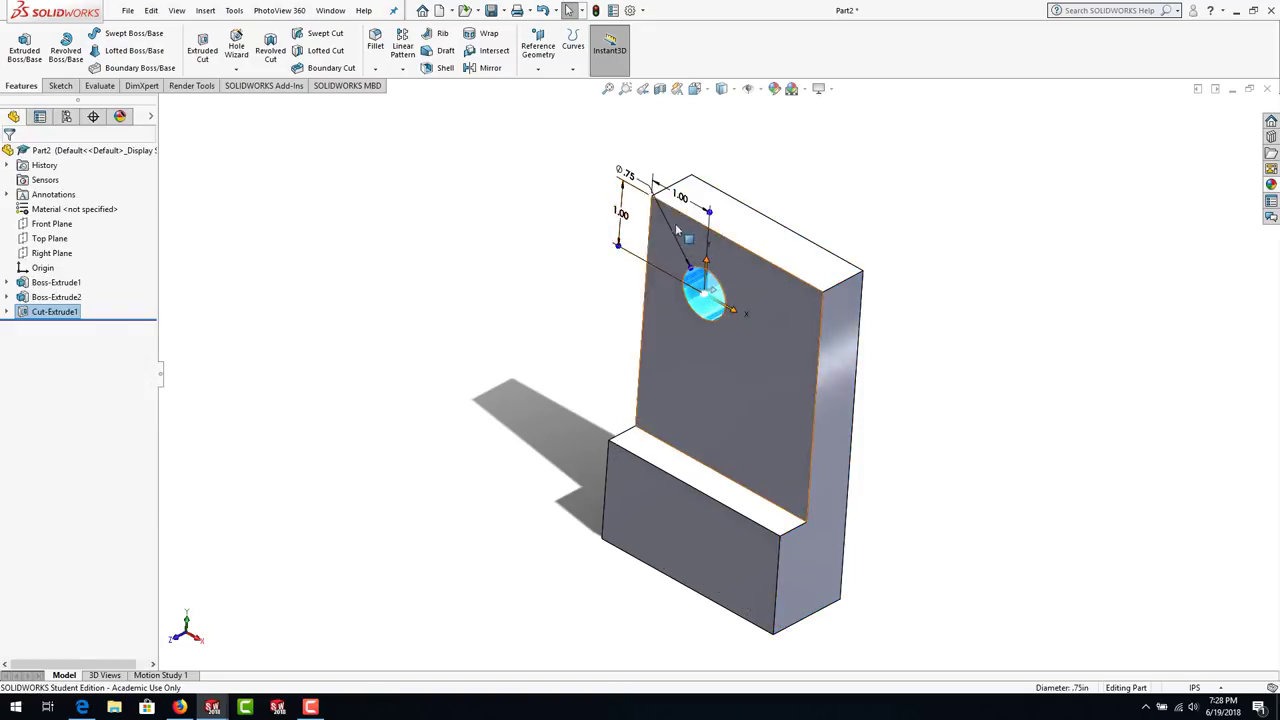
click(541, 294)
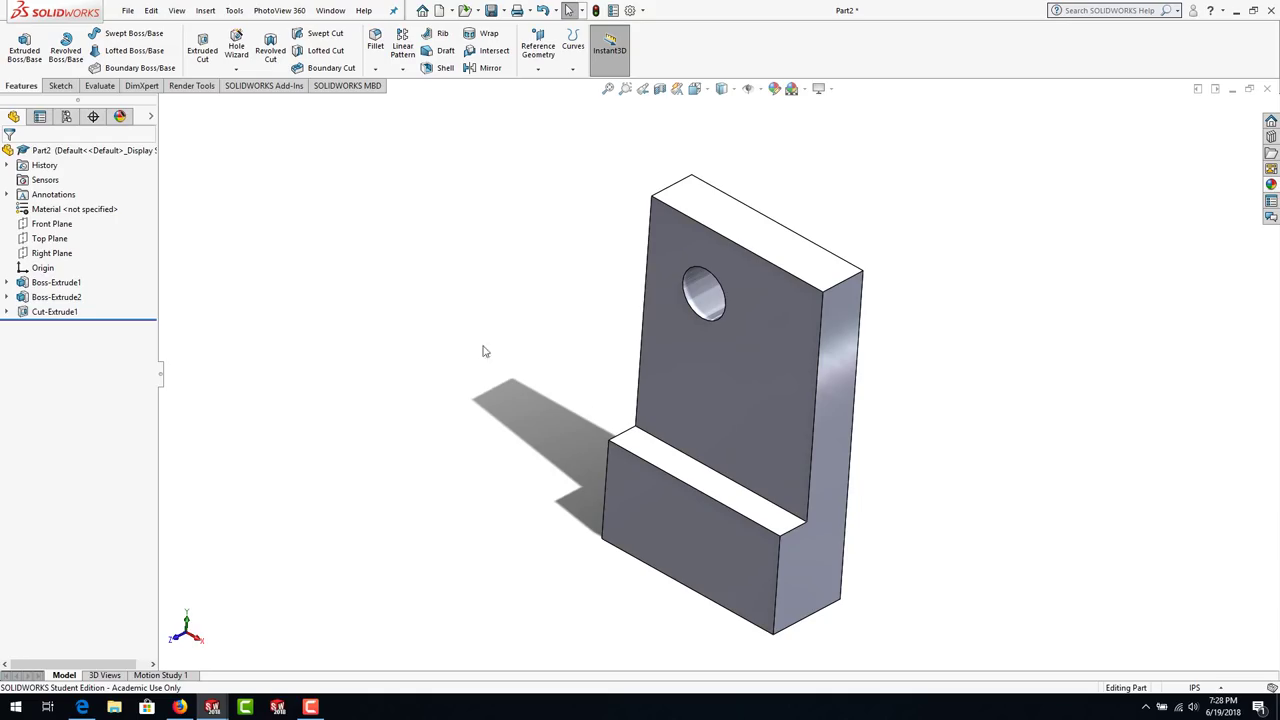
- Set the main block's extrusion thickness to 0.5 in and rebuild the part
click(838, 312)
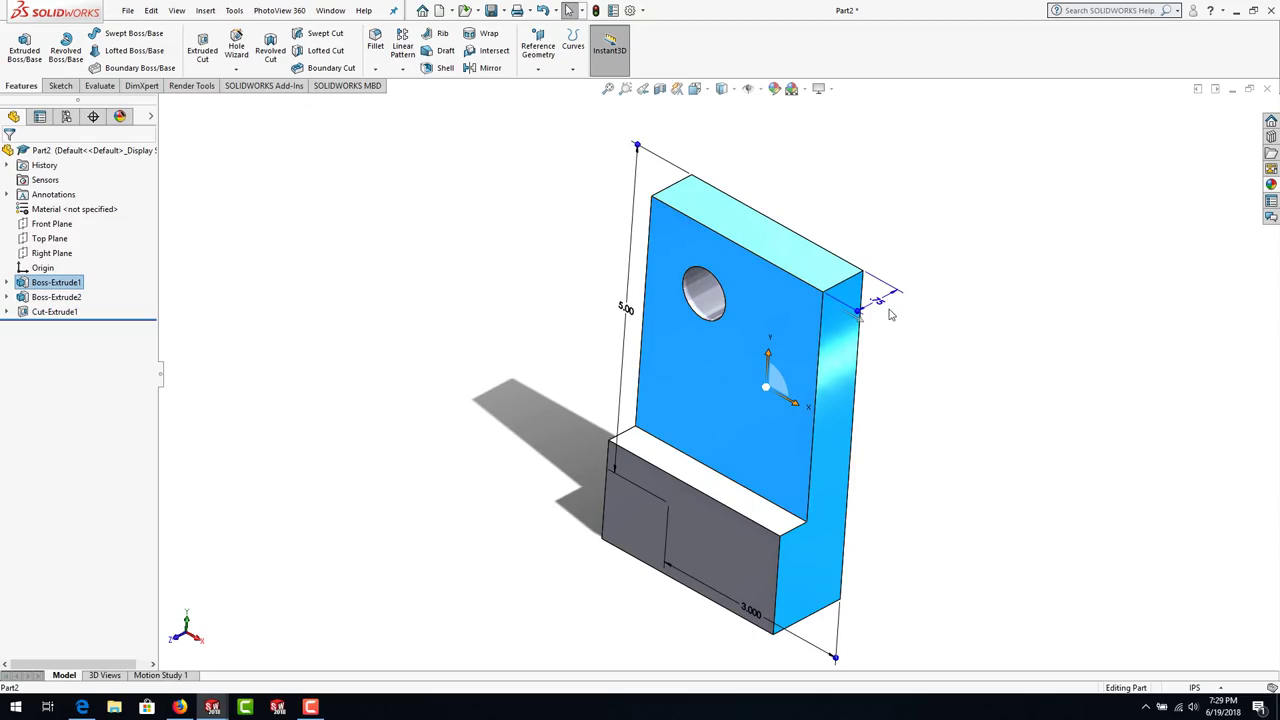
double_click(880, 302)
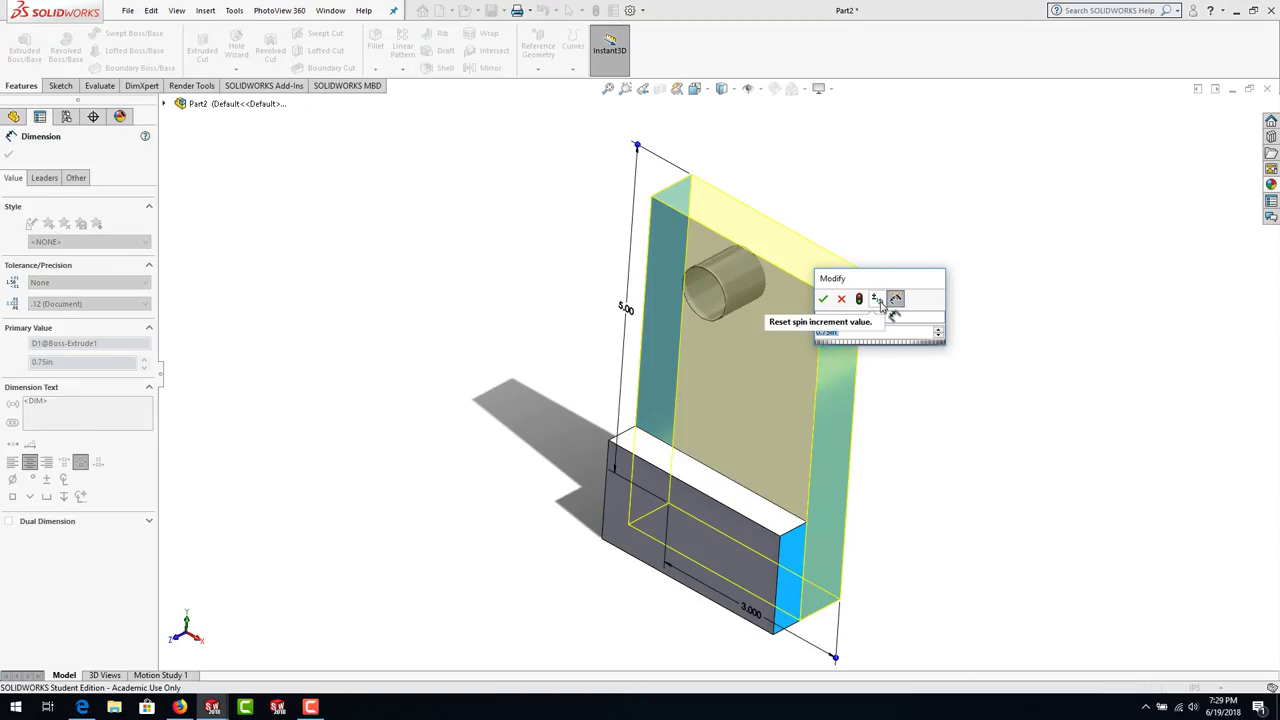
text(.5)
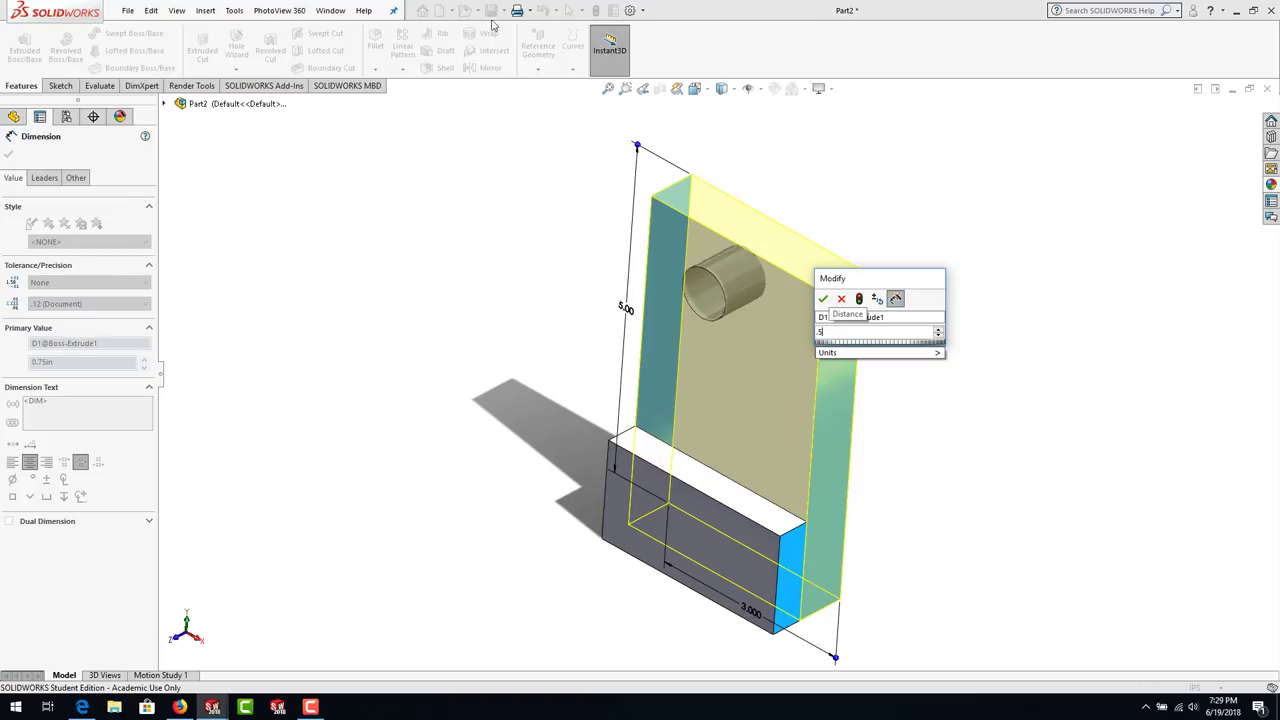
click(824, 302)
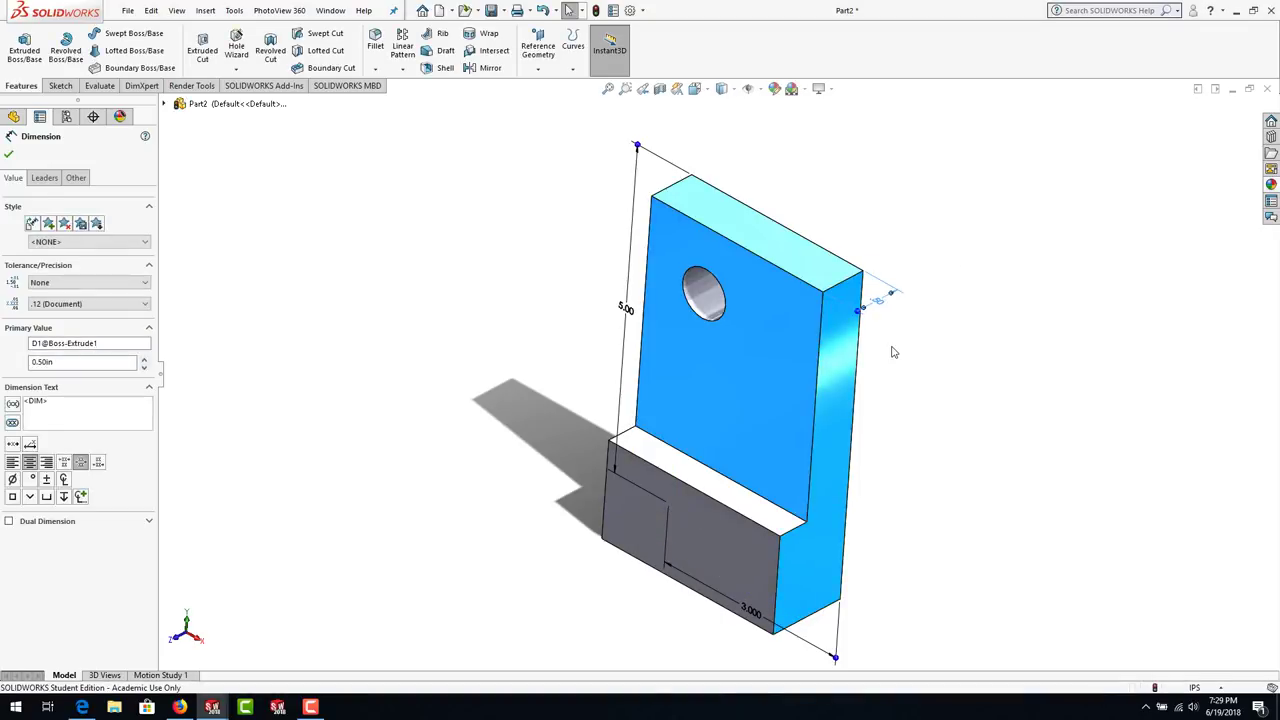
click(894, 352)
middle_drag(902, 318, 883, 294)
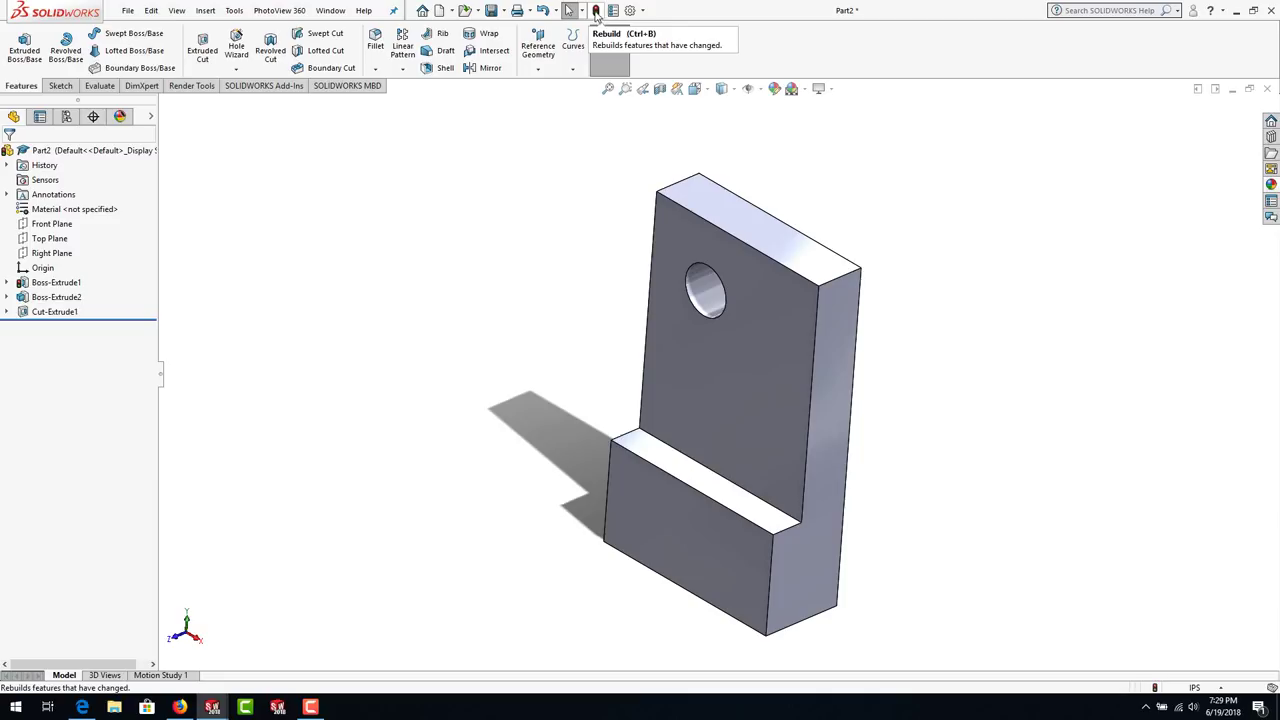
click(595, 12)
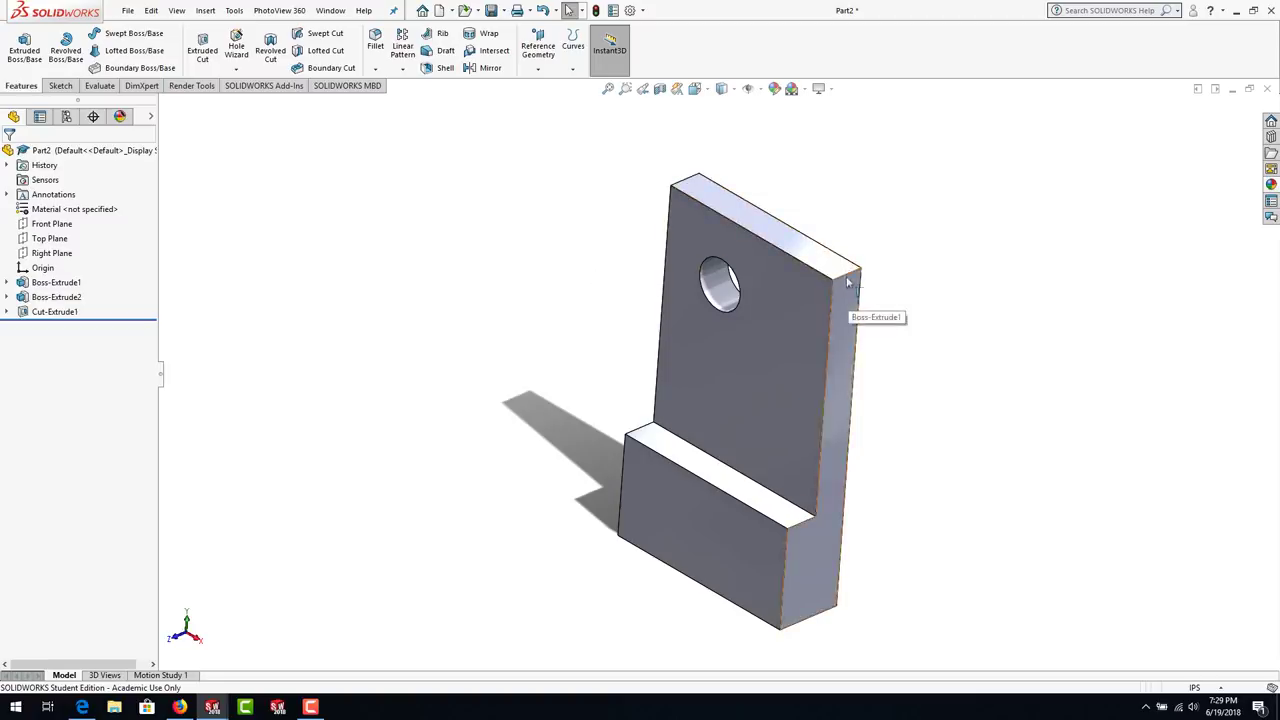
- Start a fillet on the main block's rounded-side upper corner edge, away from the hole, with full preview and a 1 in radius
click(376, 48)
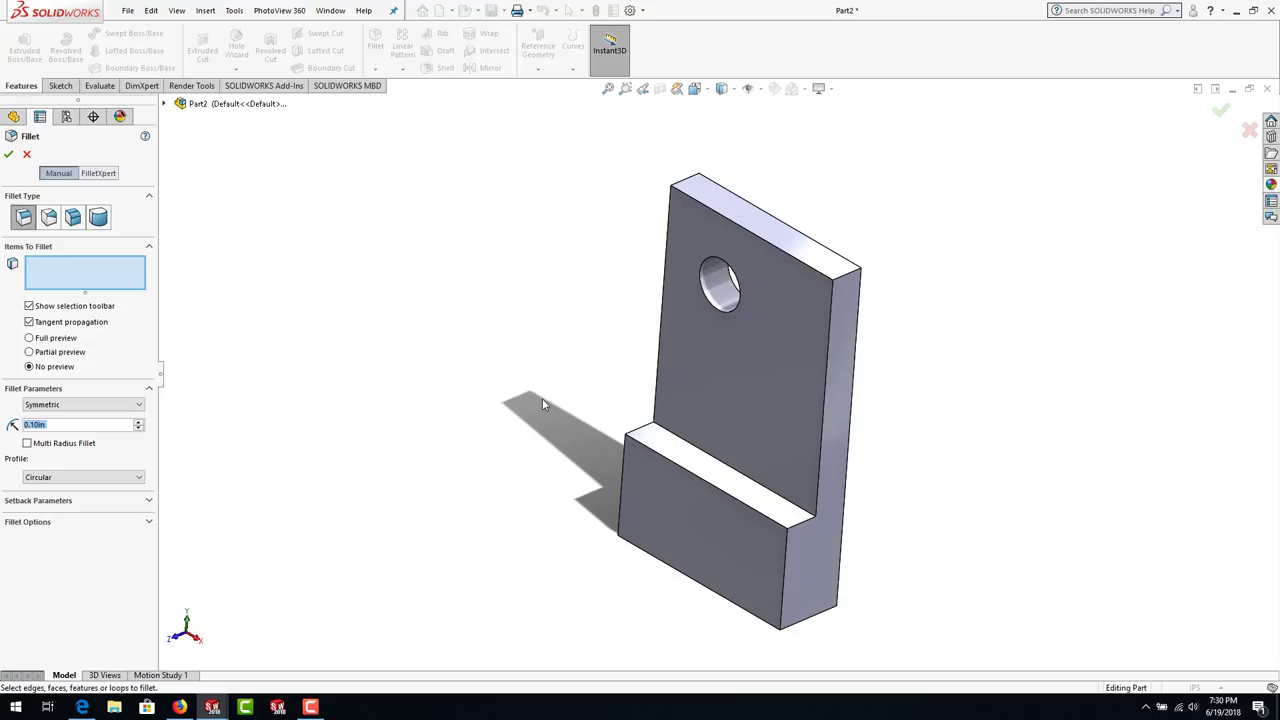
click(849, 279)
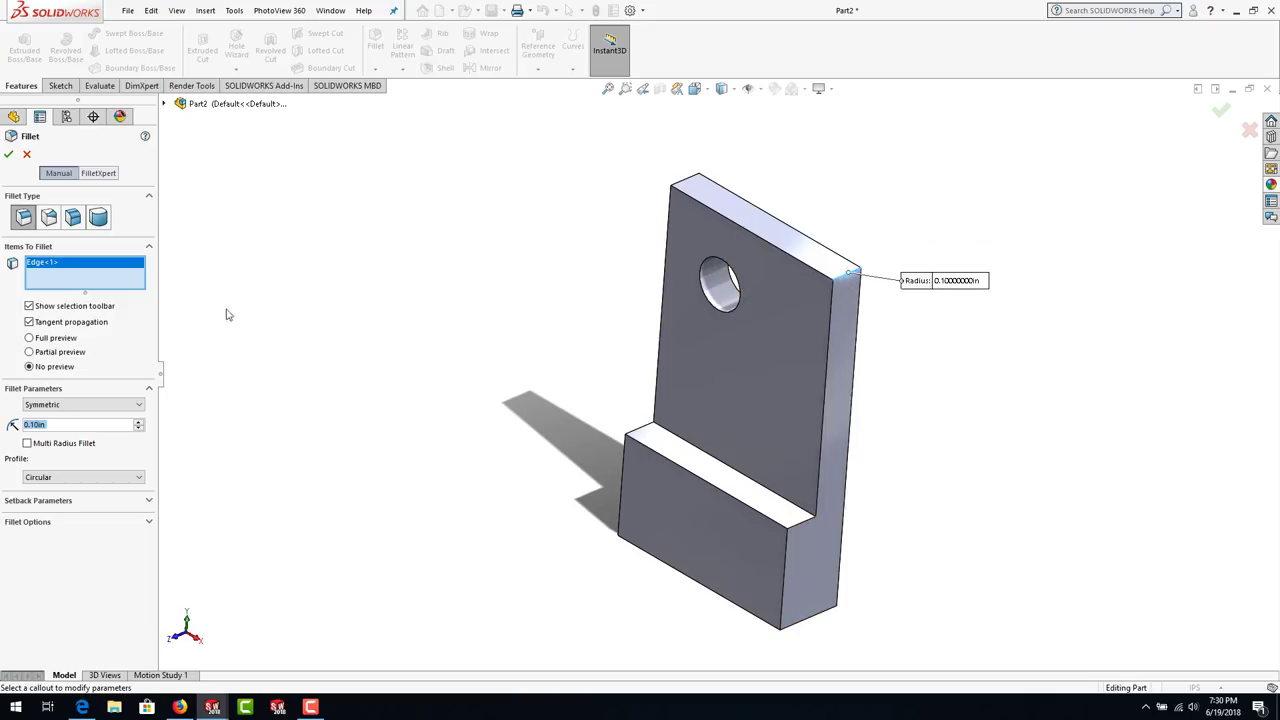
click(30, 339)
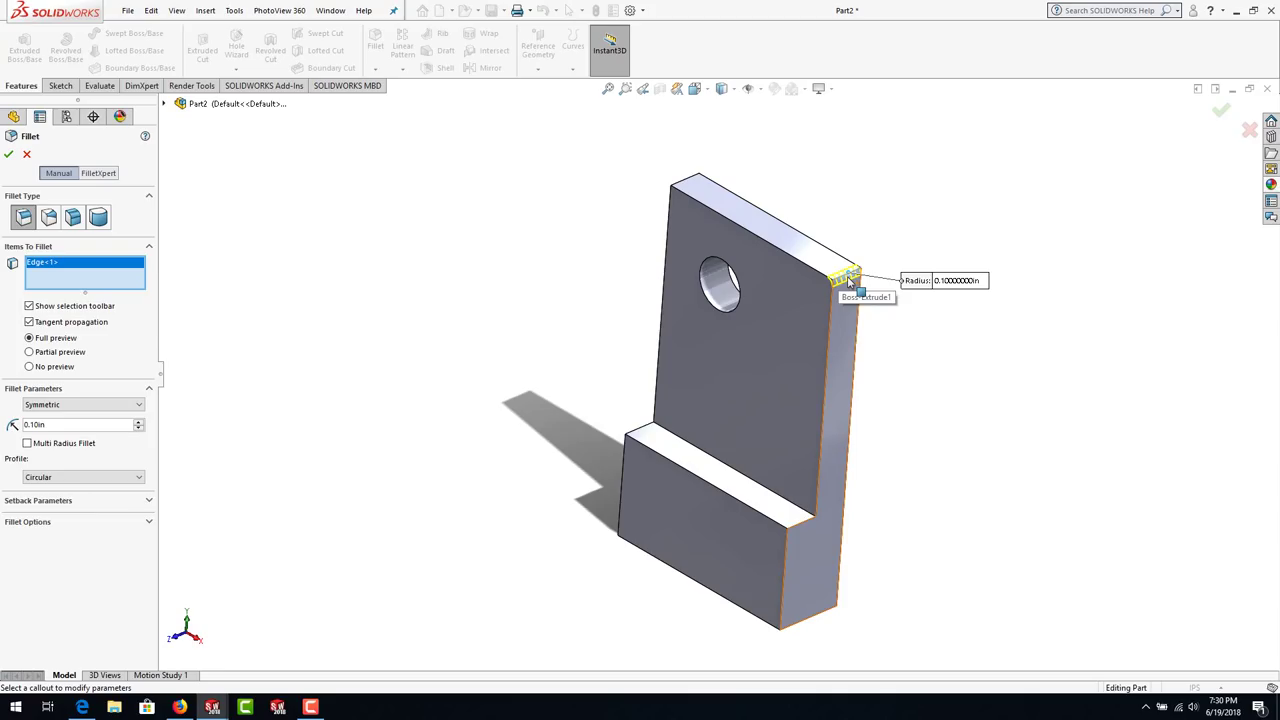
click(956, 284)
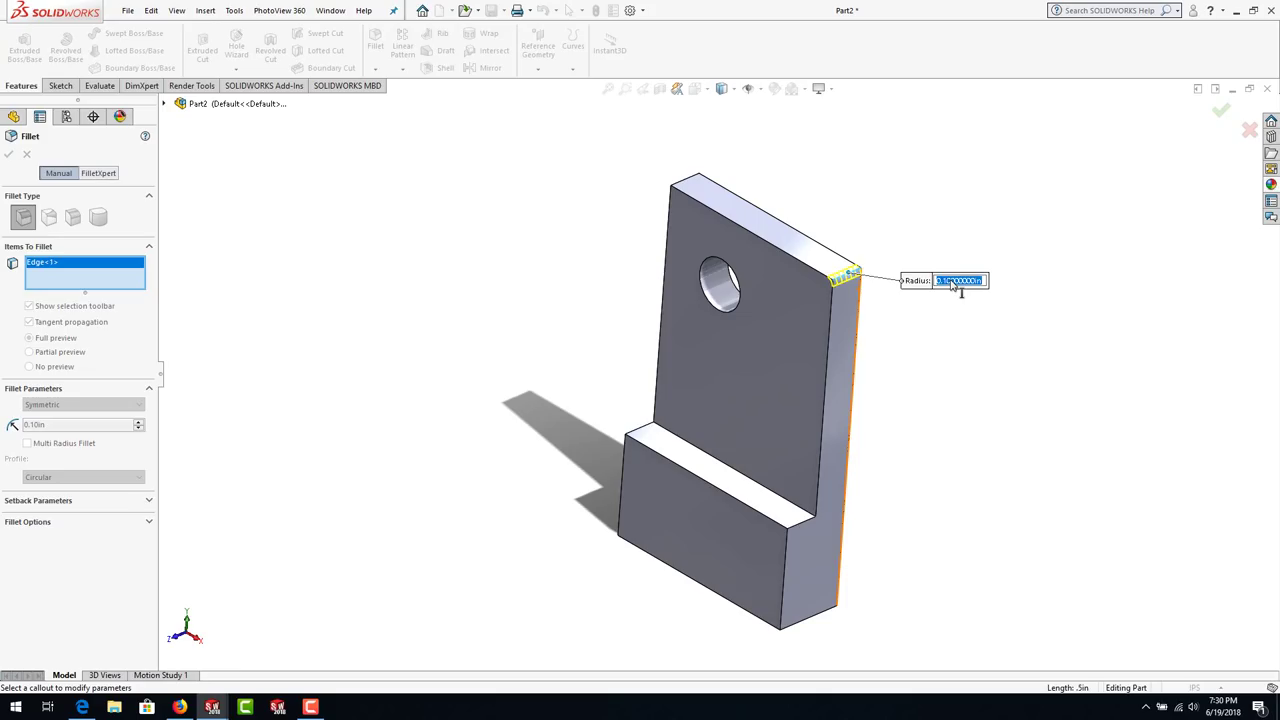
text(1)
key(Return)
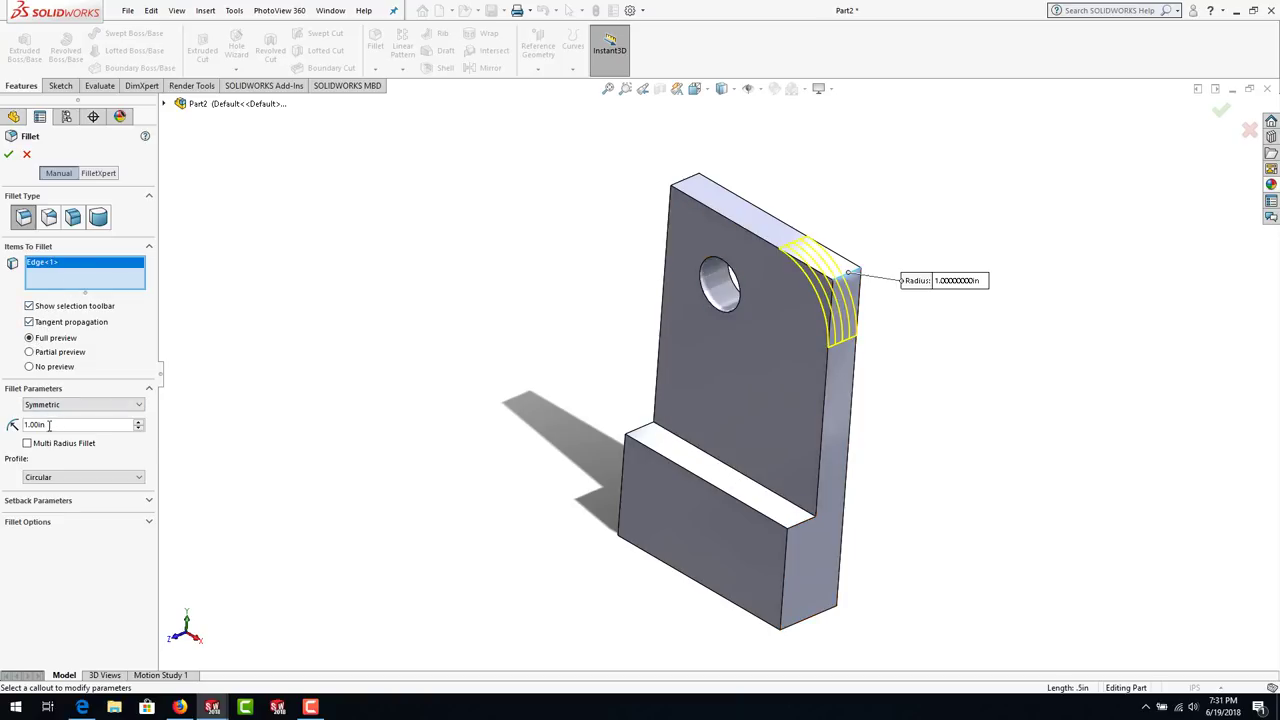
click(49, 424)
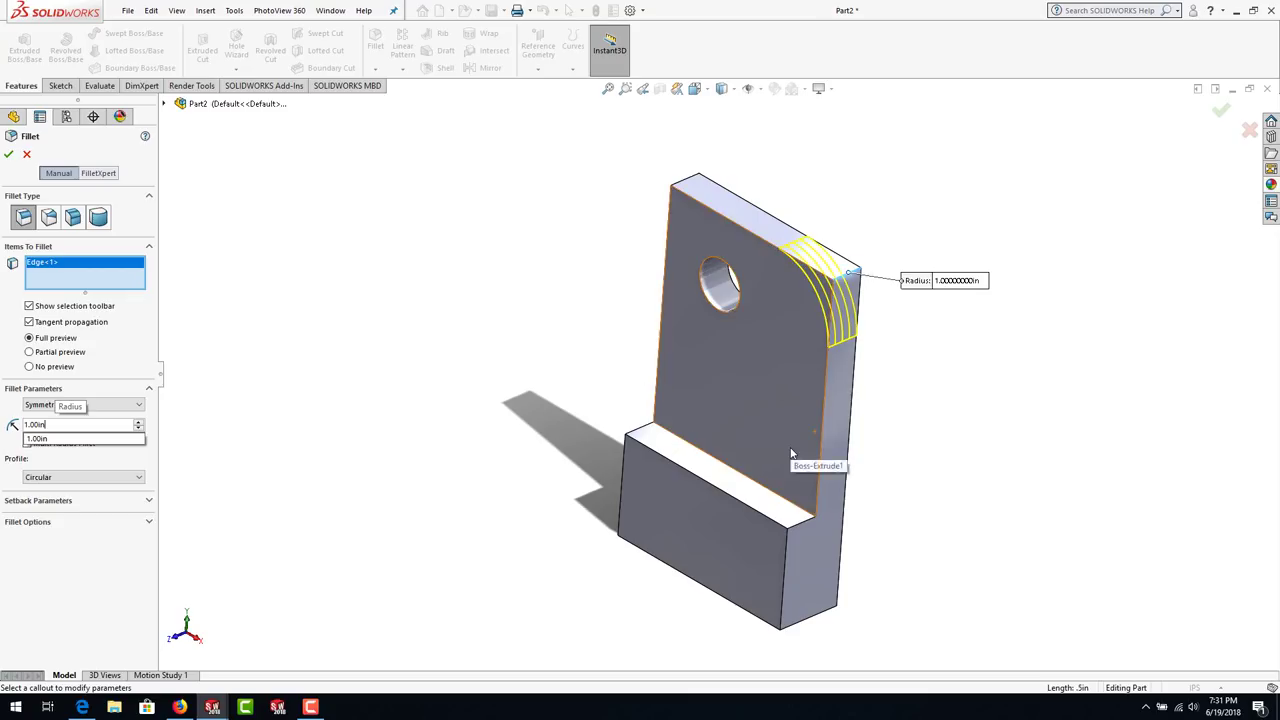
- Add the lower boss's upper corner edge on the same side to the 1 in fillet and create it on both edges
click(800, 531)
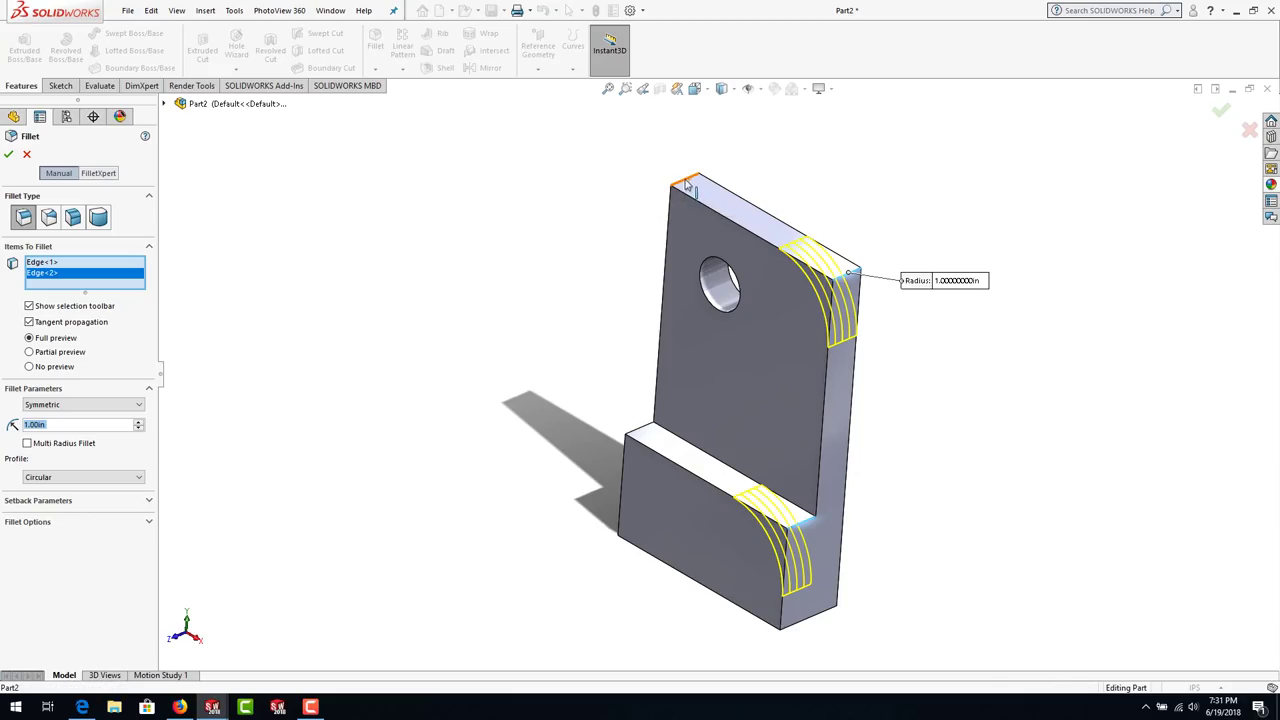
click(689, 184)
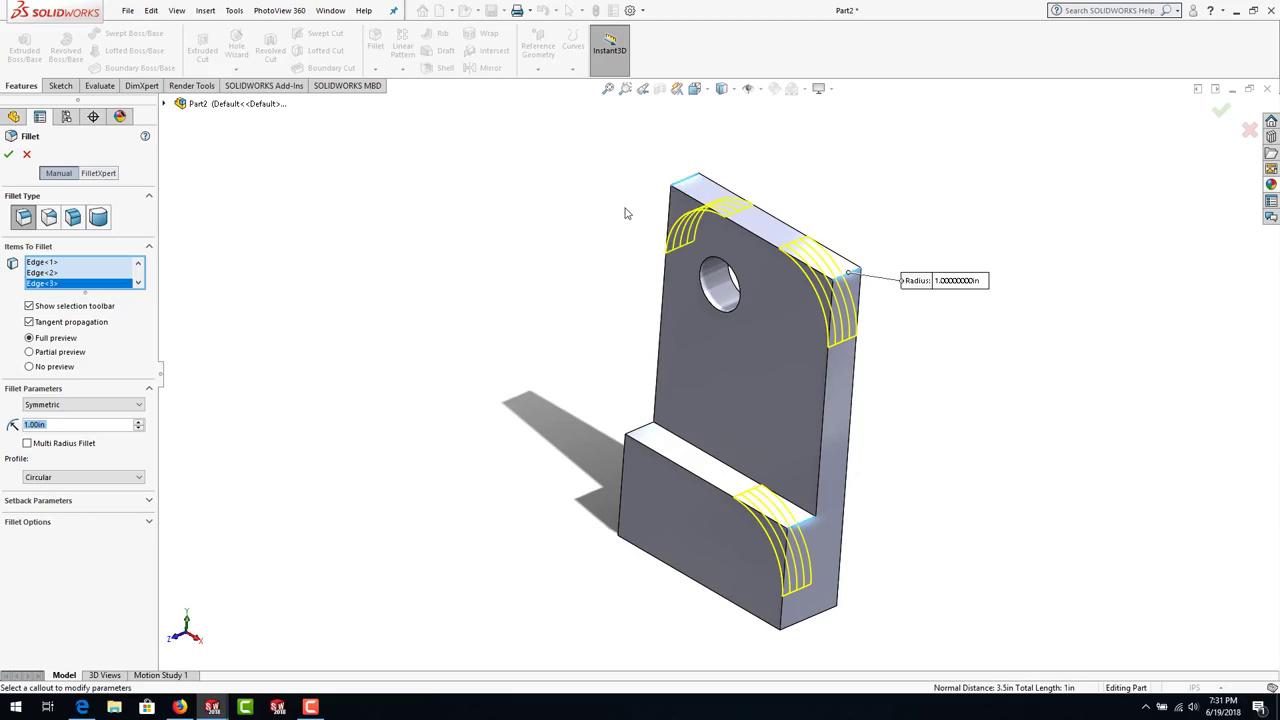
click(686, 186)
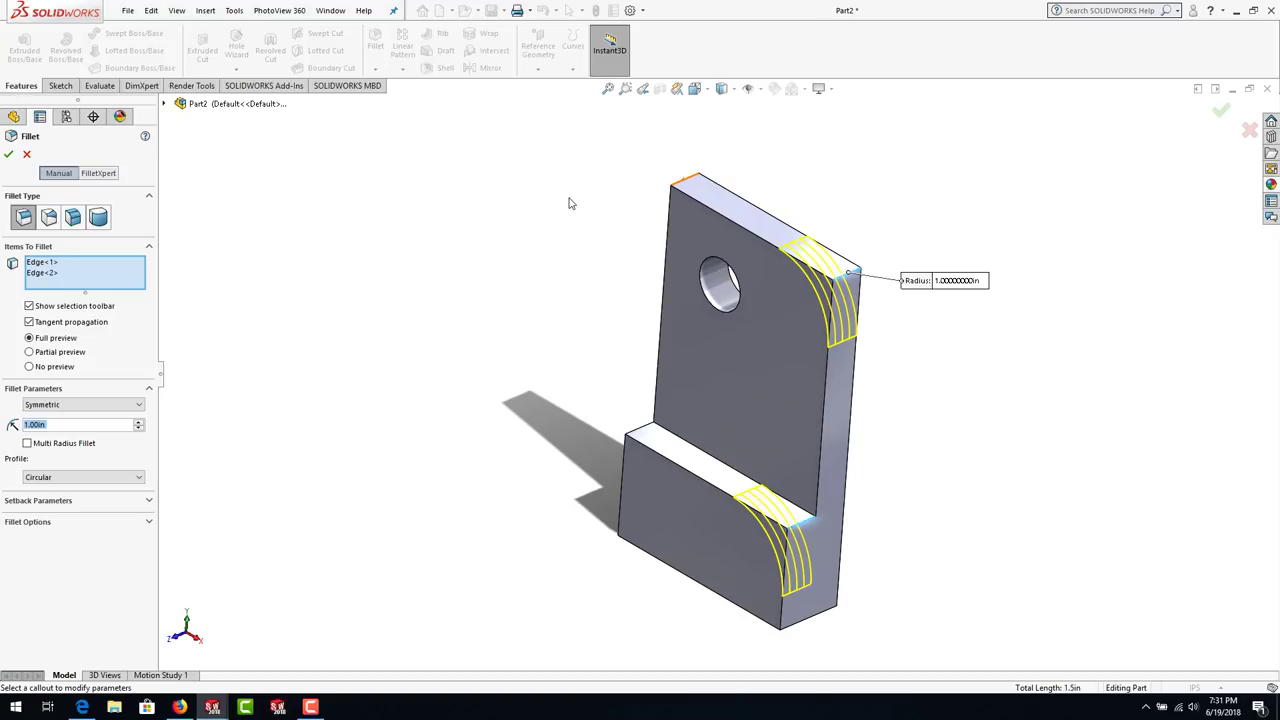
click(65, 274)
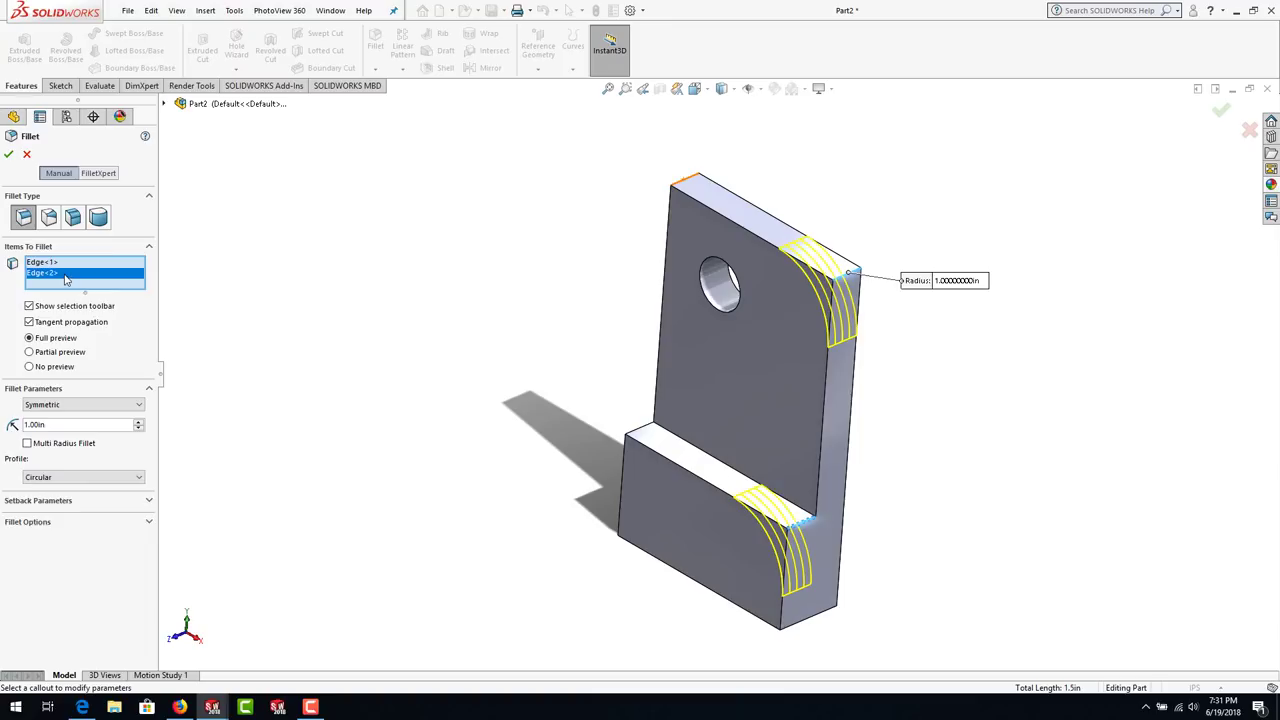
right_click(66, 279)
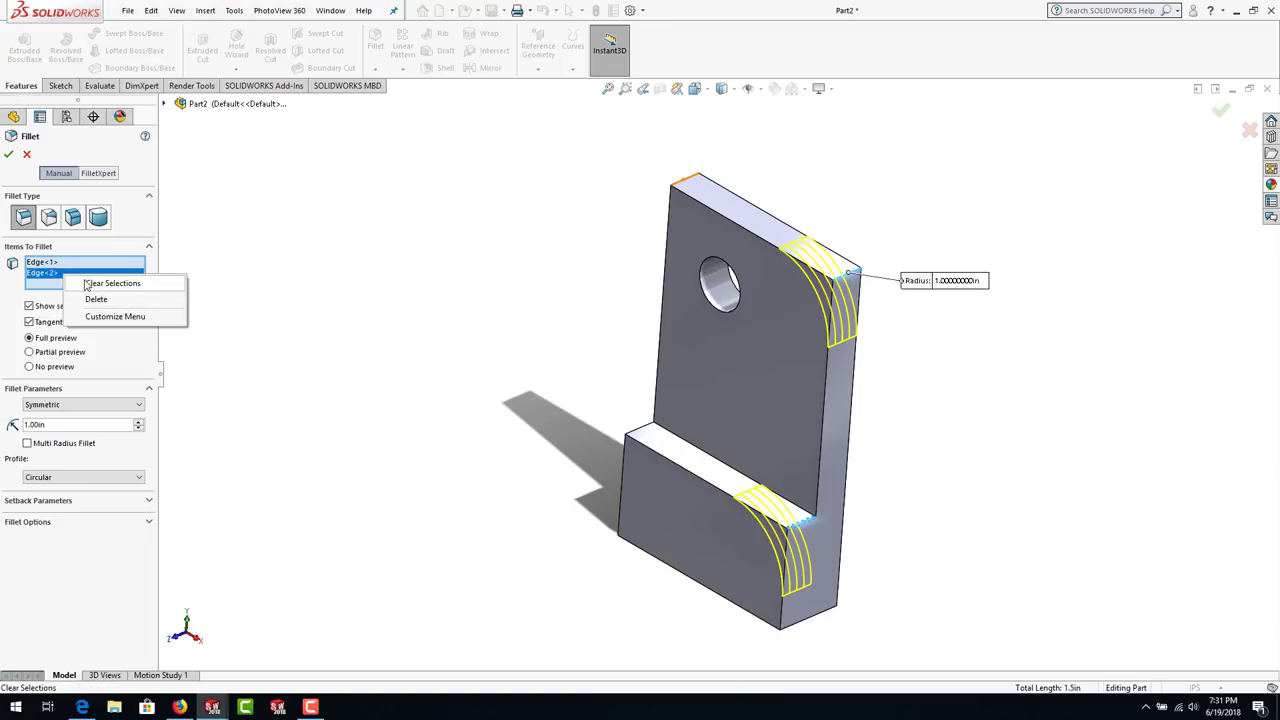
click(46, 290)
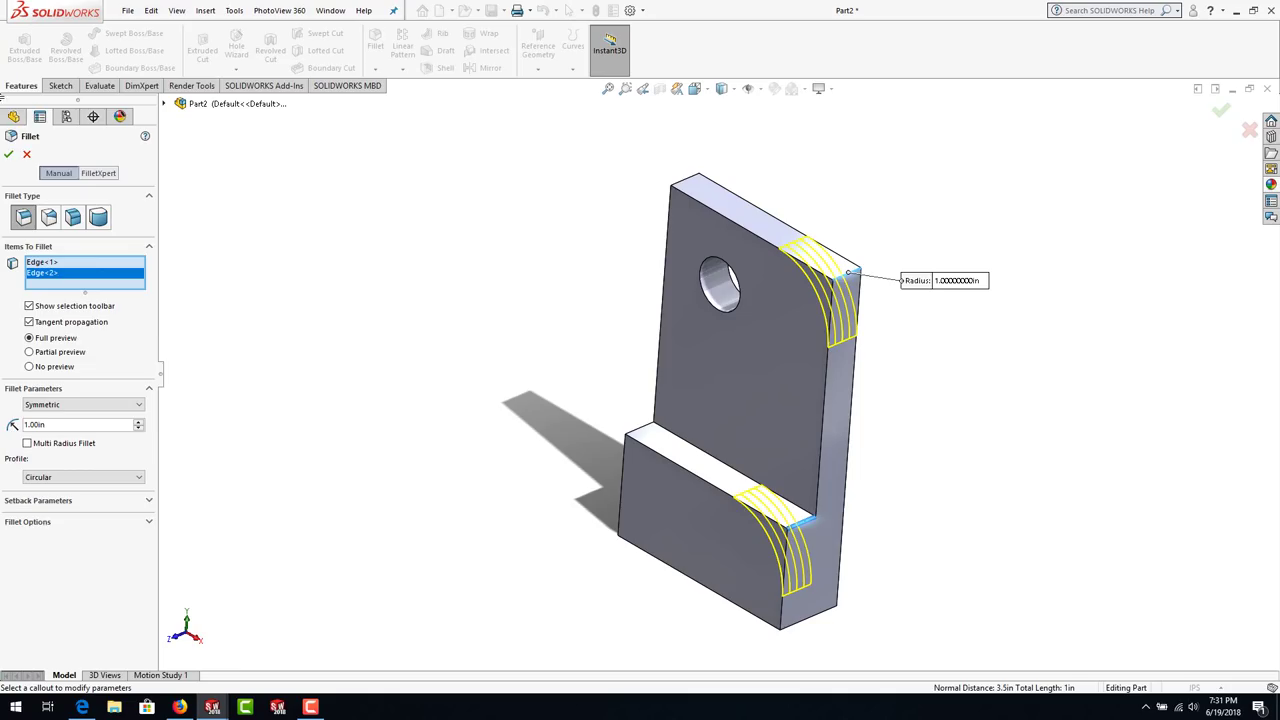
click(9, 155)
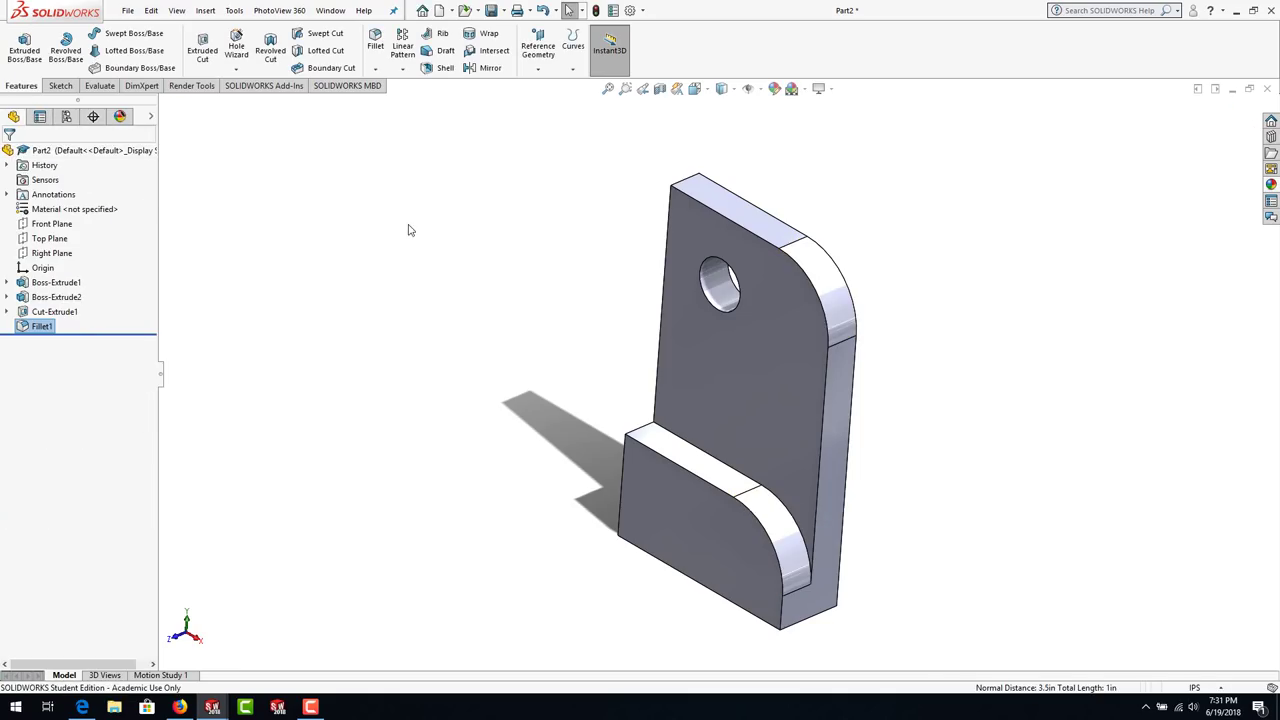
- Chamfer the upper front edges of the main block and lower boss by 0.125 in at 45 degrees, with tangent propagation
click(376, 70)
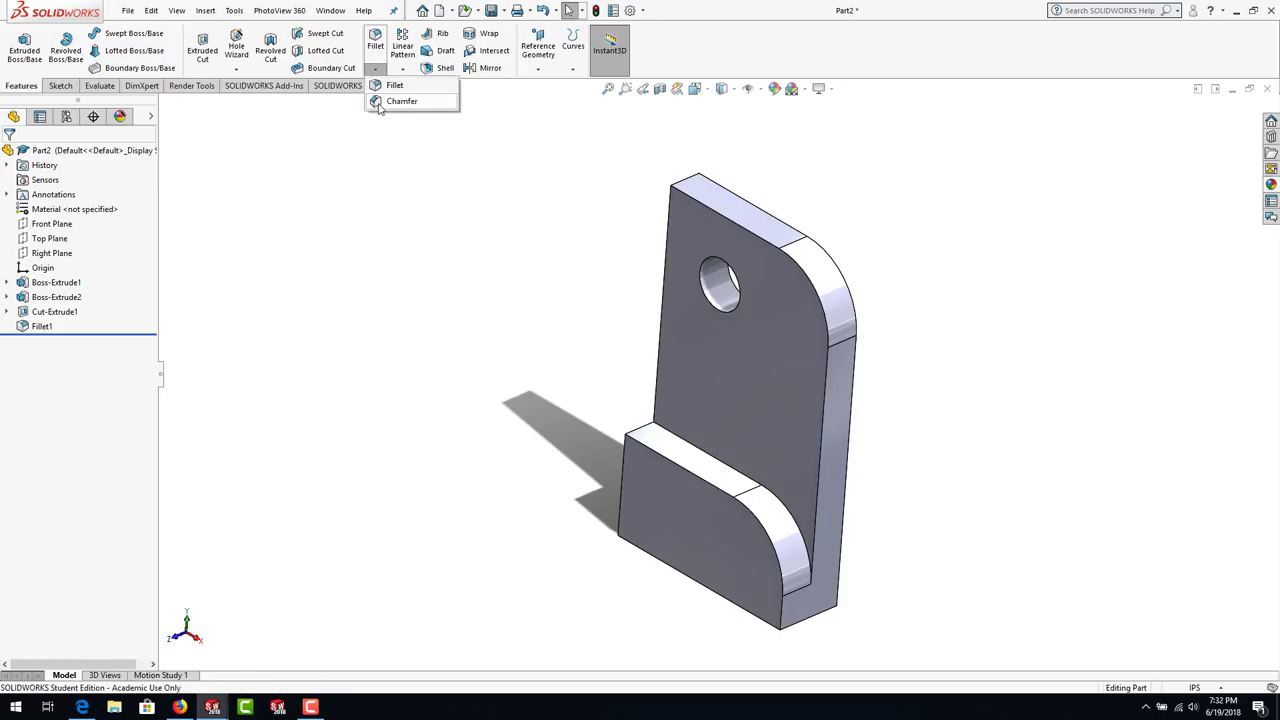
click(380, 104)
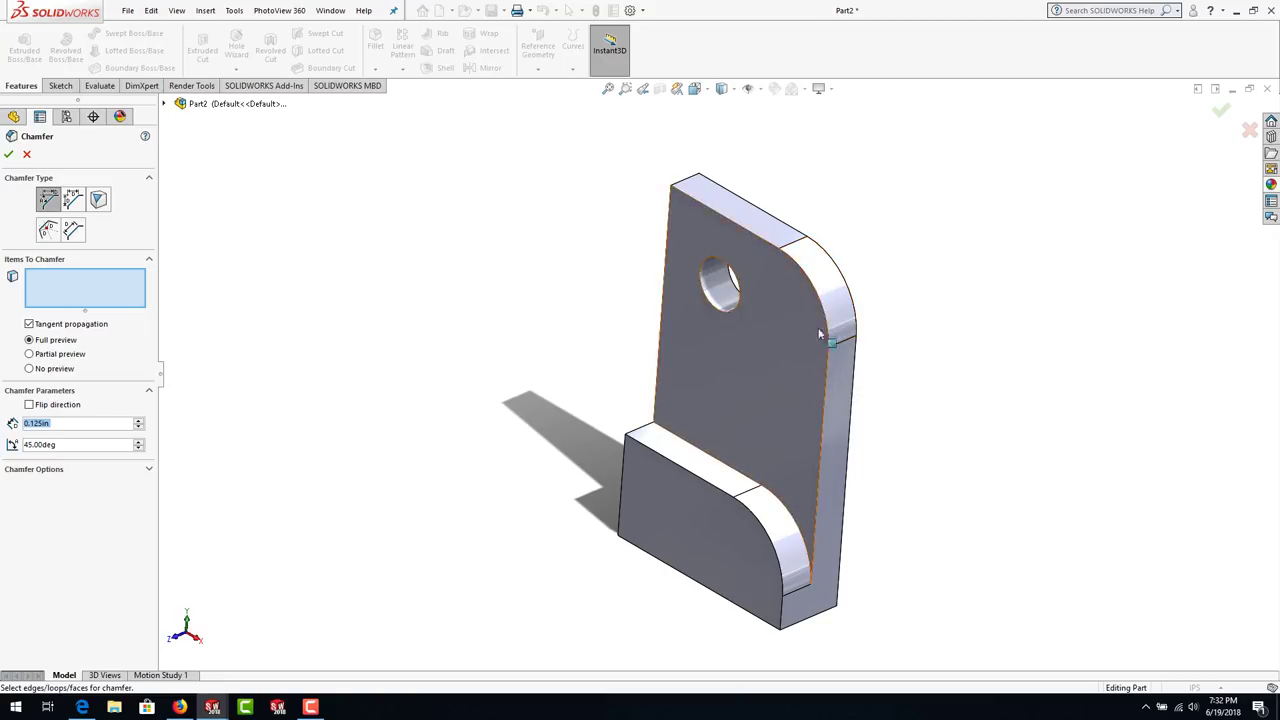
click(757, 243)
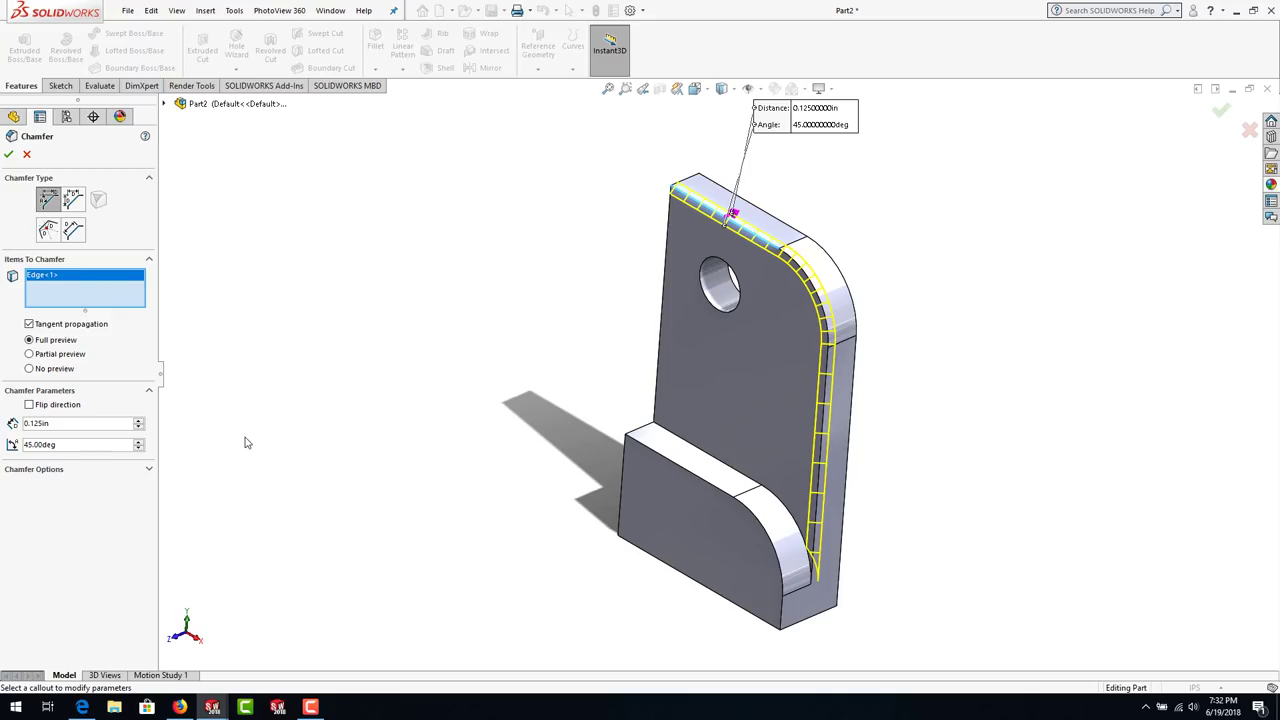
click(30, 324)
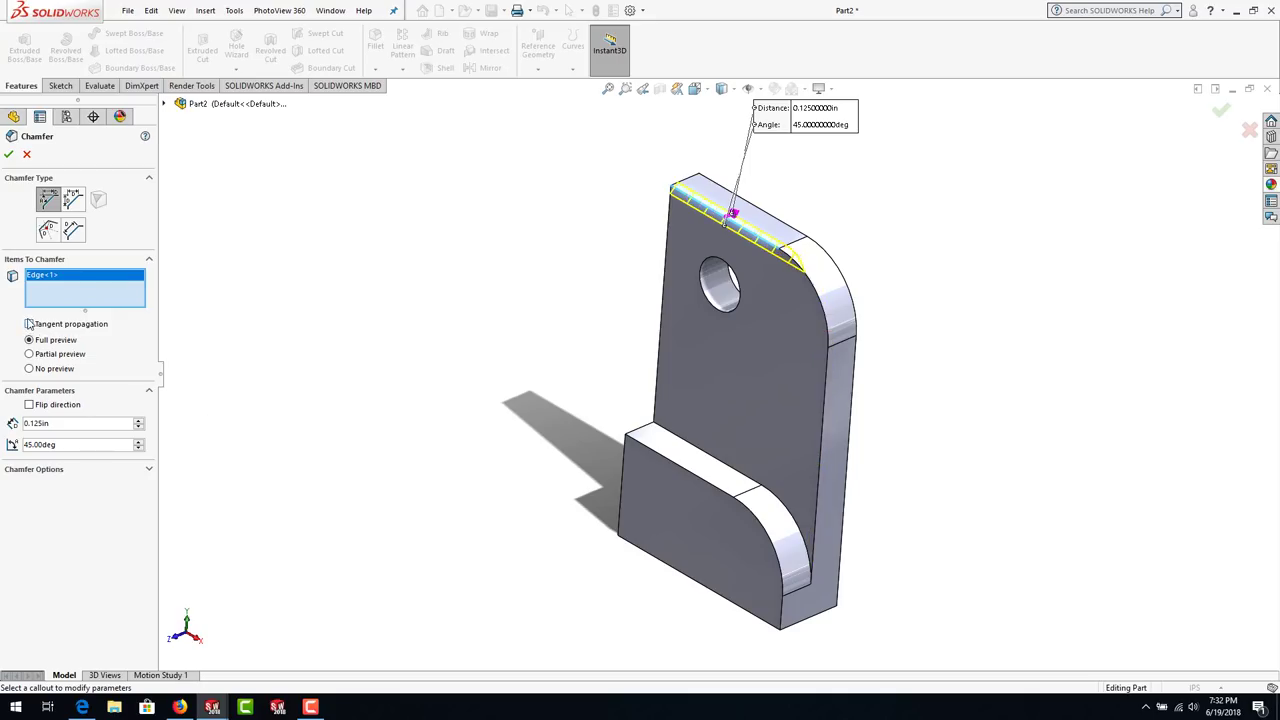
click(30, 324)
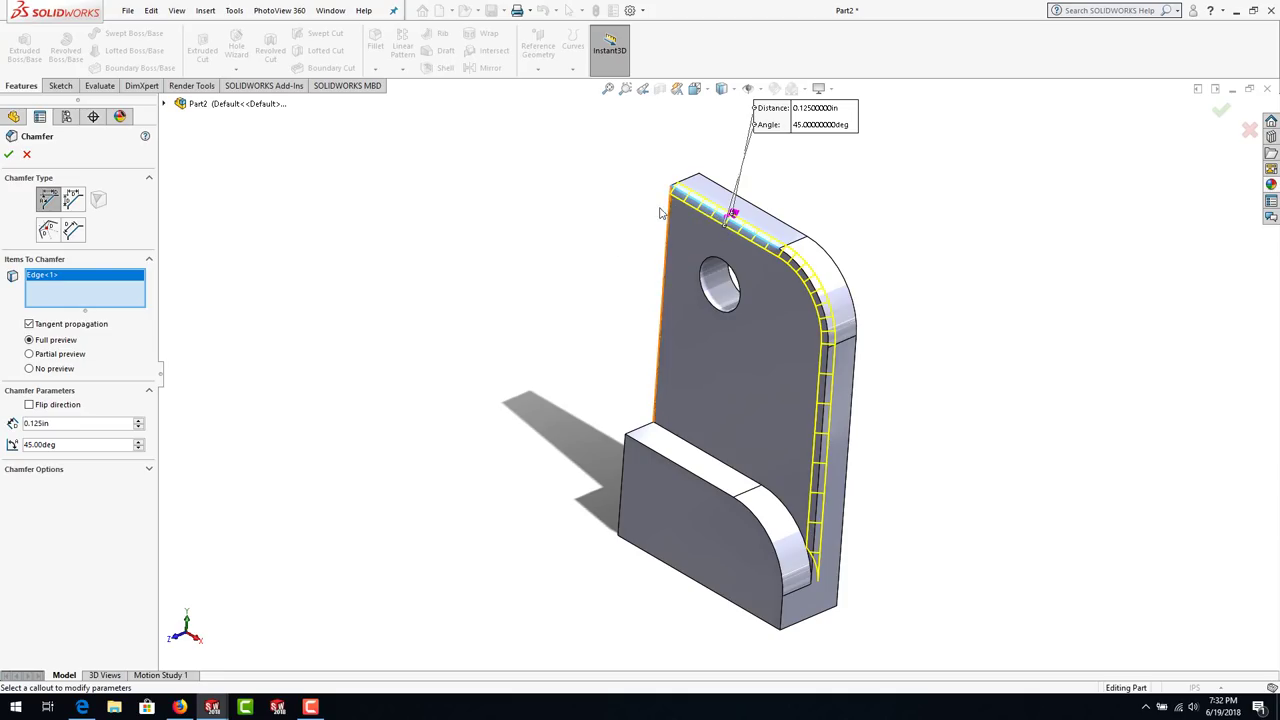
click(659, 458)
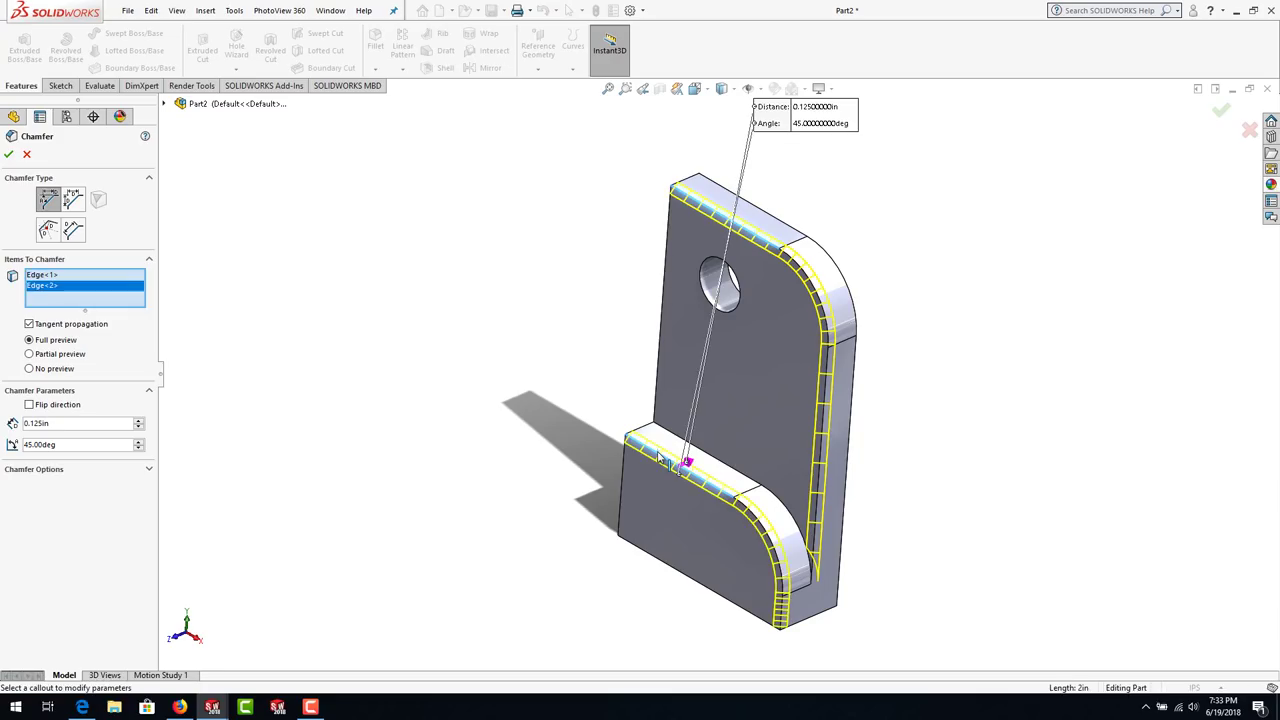
click(731, 368)
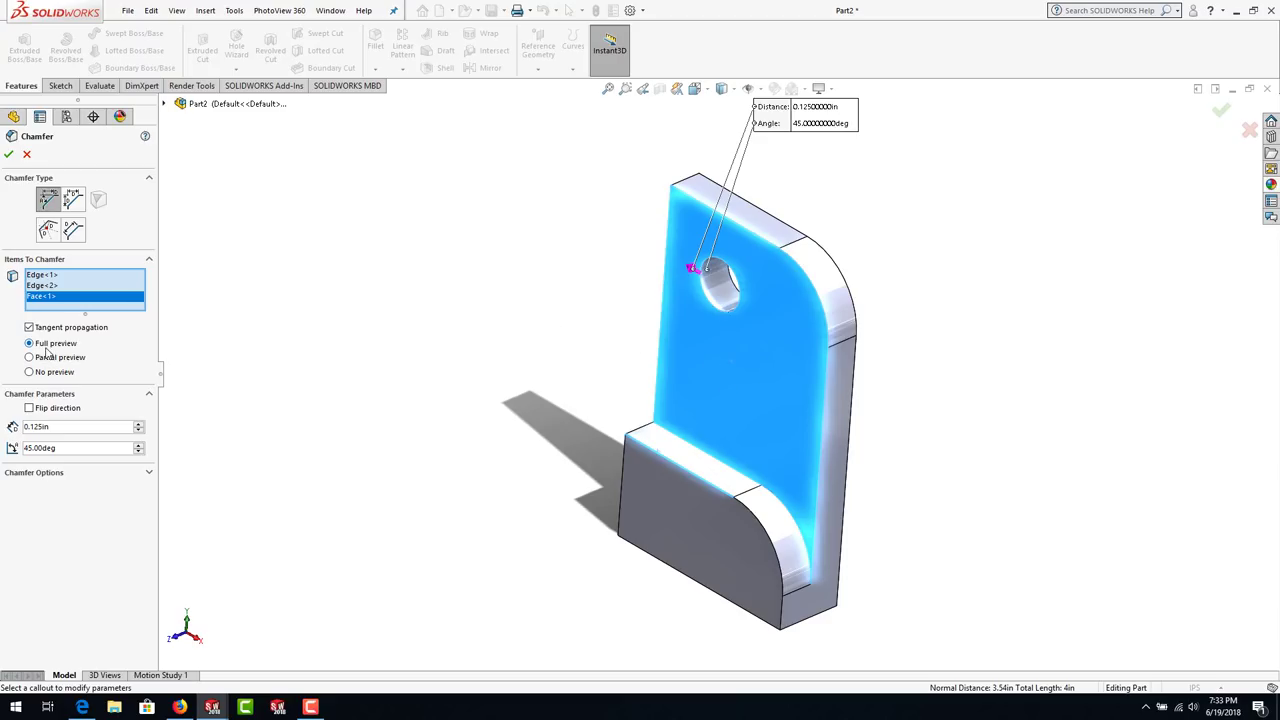
click(702, 399)
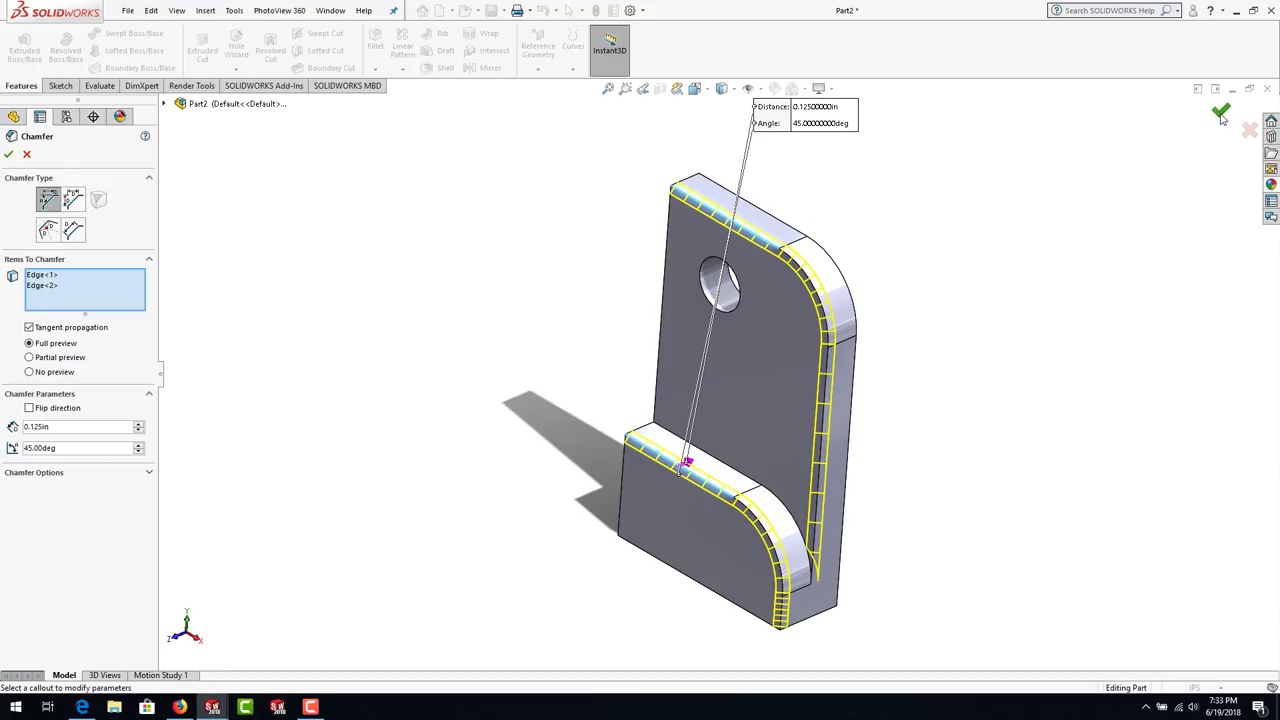
click(1221, 113)
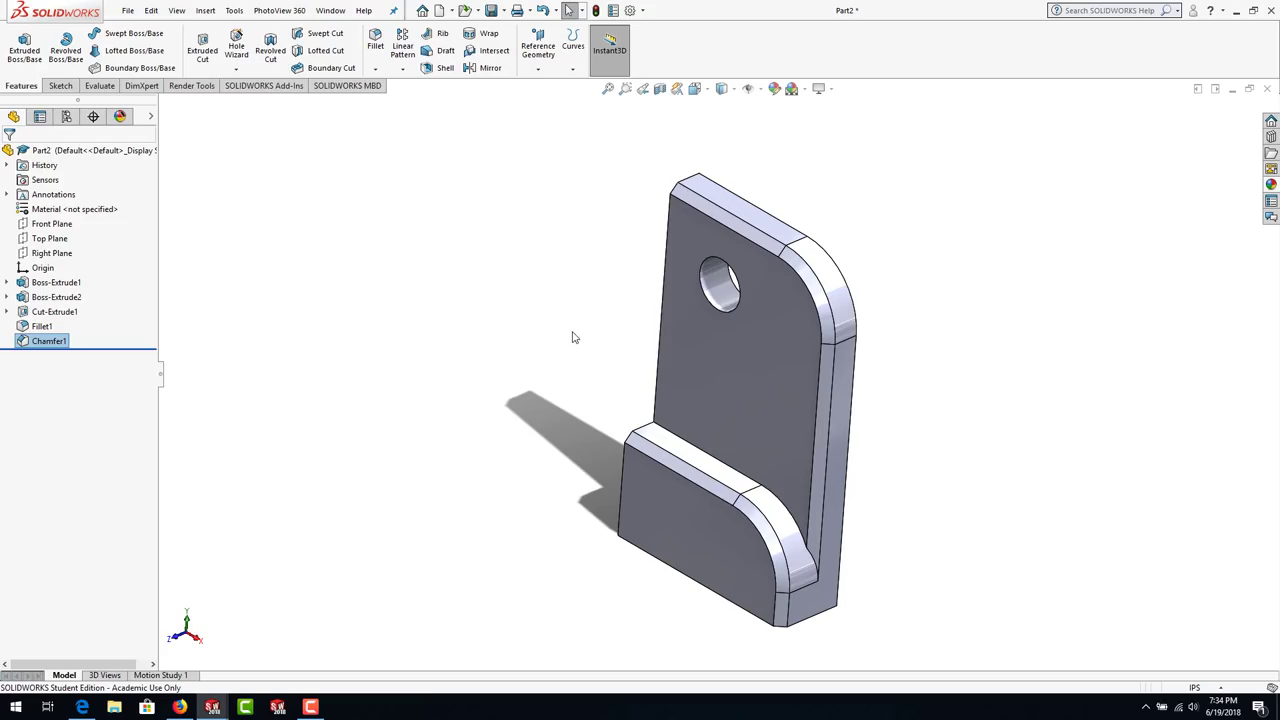
- Shell the part to a 0.10 in wall thickness, removing the flat back, the bottom and the unfilleted straight side faces, with the preview shown
middle_drag(572, 337, 870, 467)
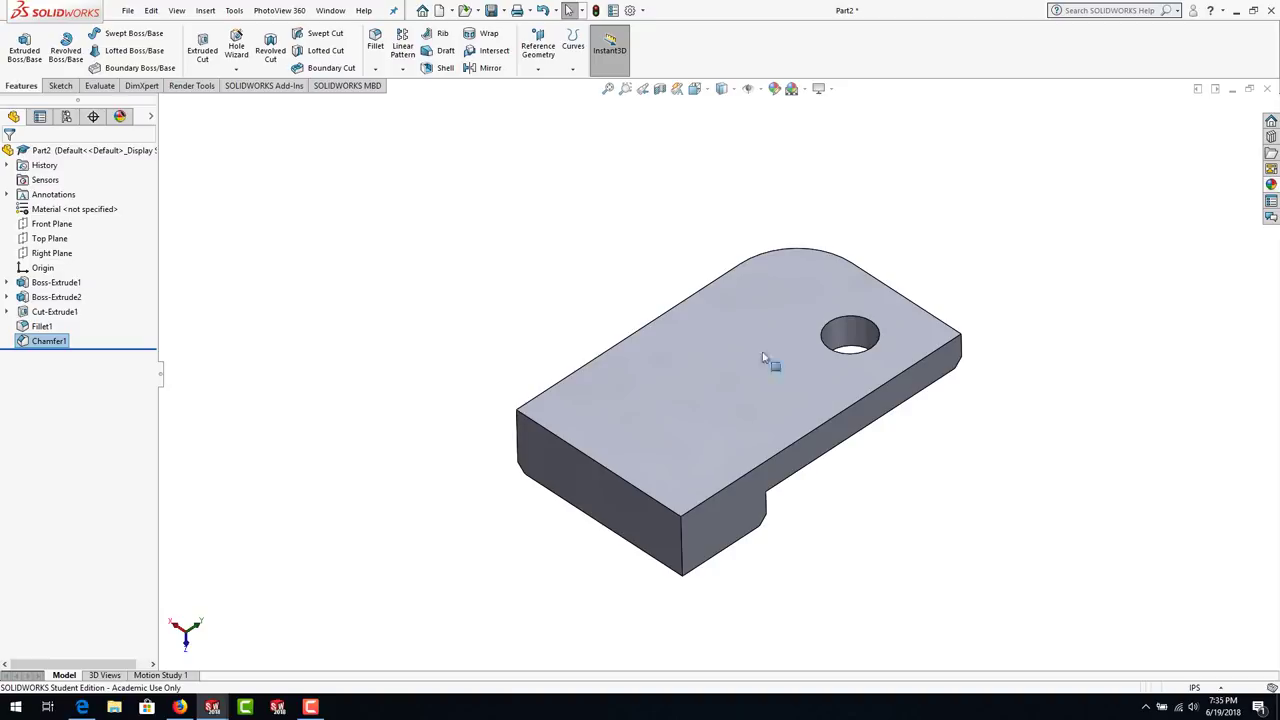
click(432, 70)
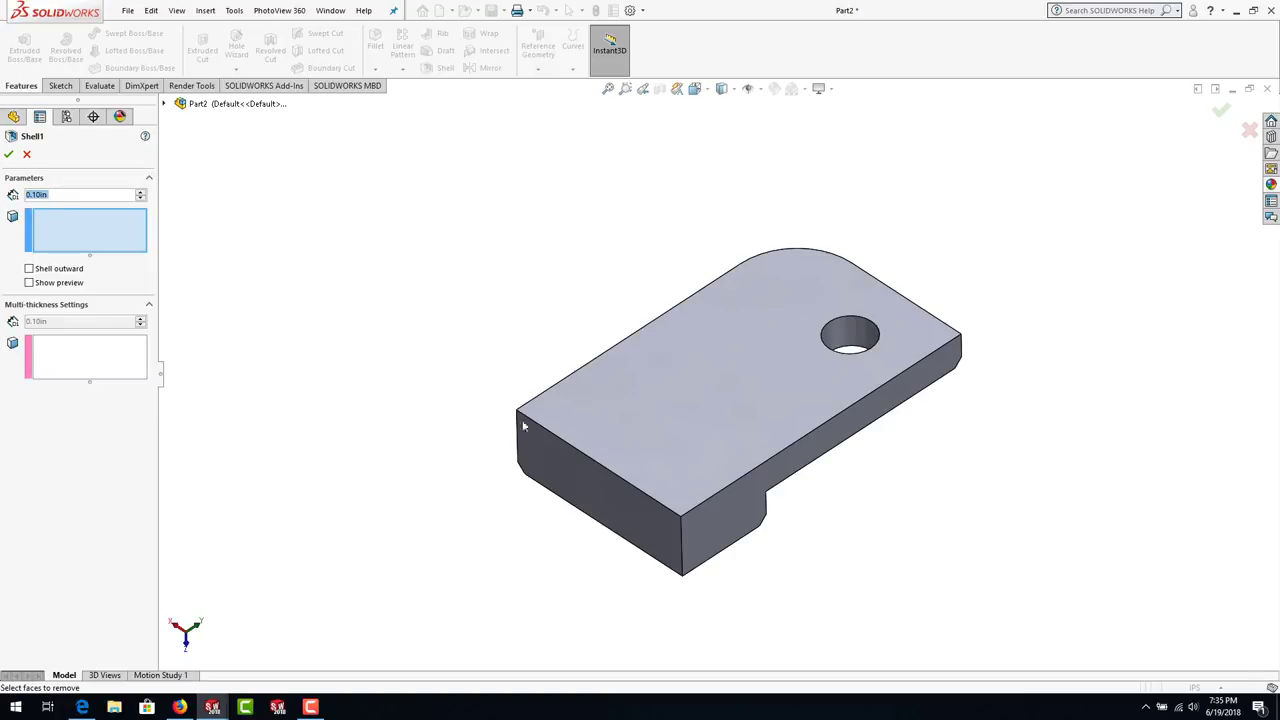
click(711, 394)
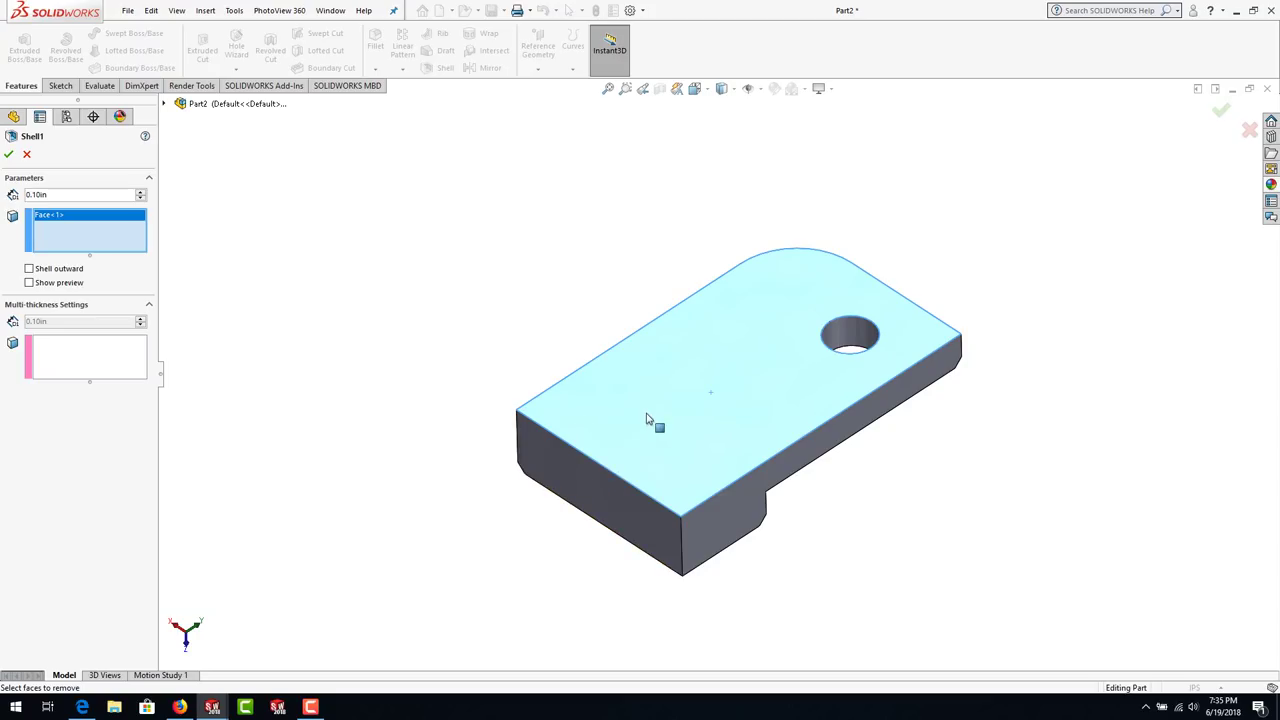
click(29, 283)
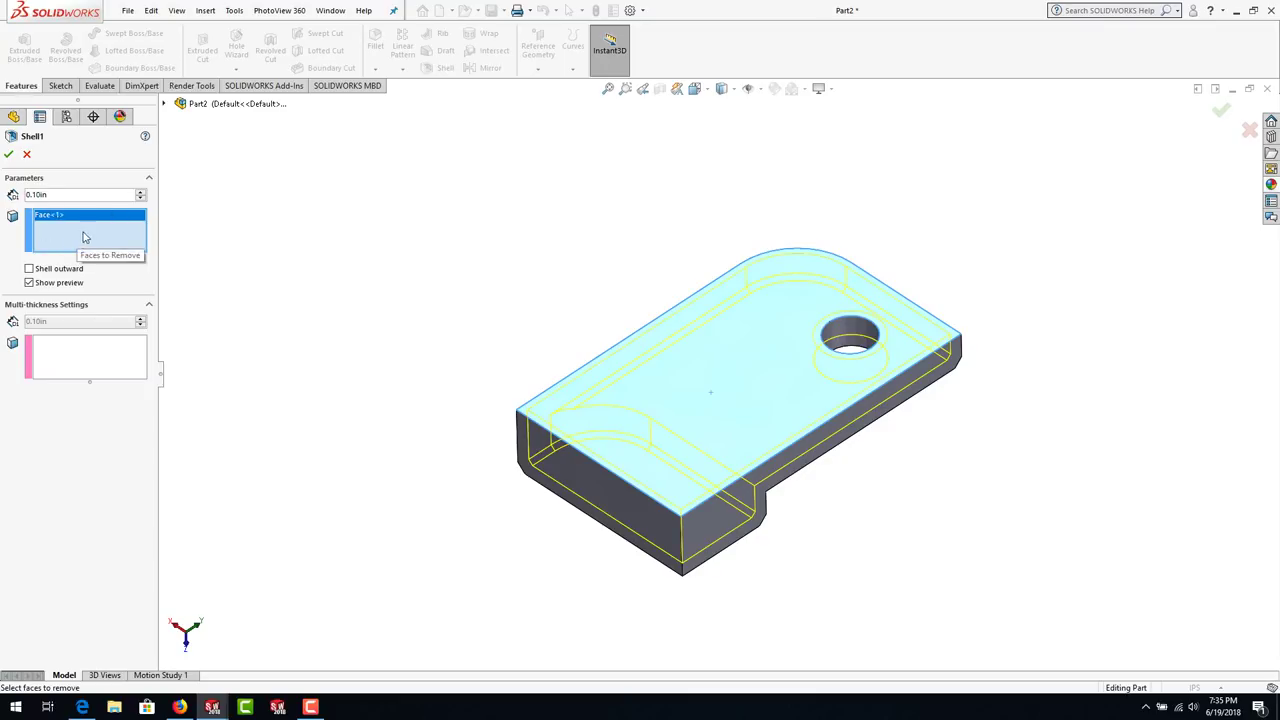
click(589, 489)
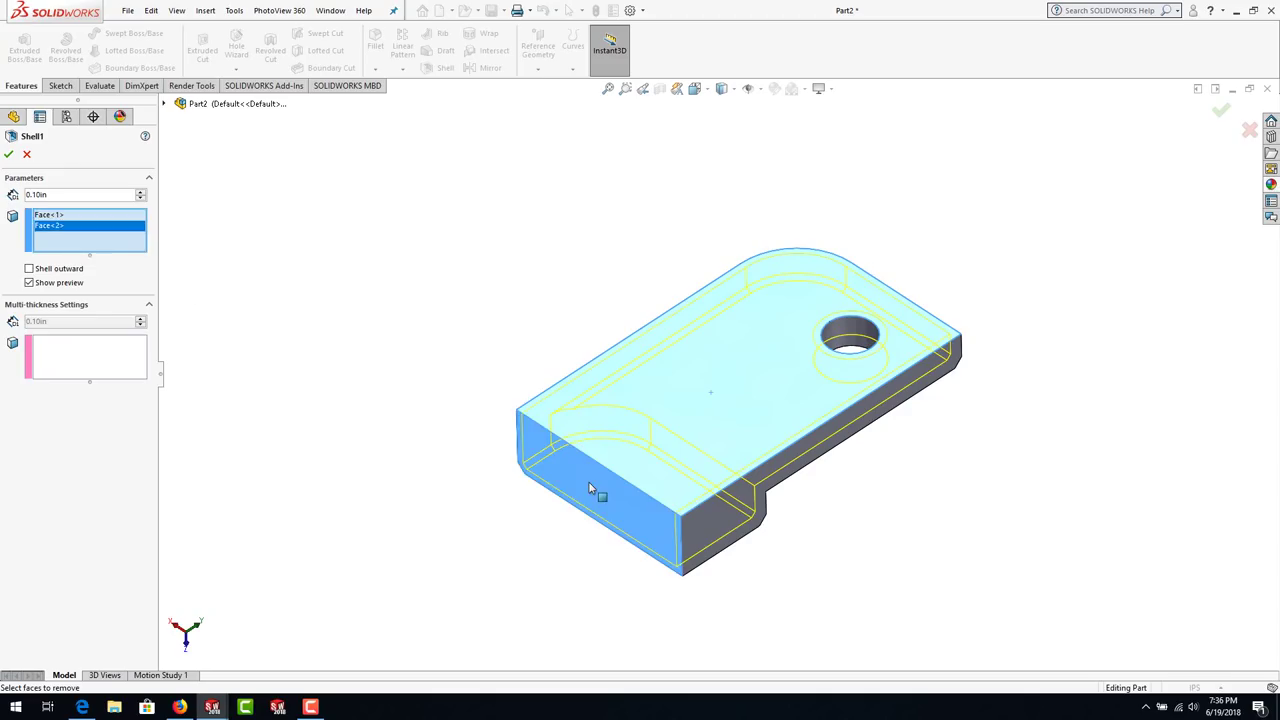
click(704, 518)
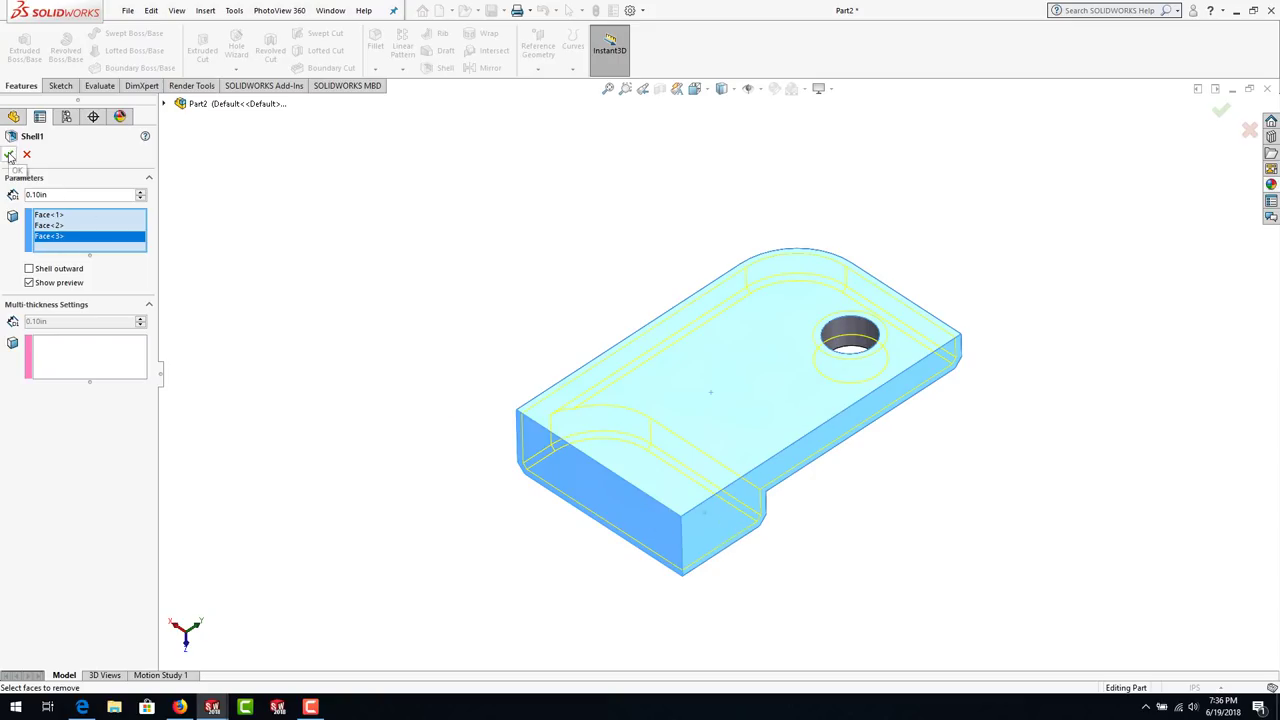
click(704, 542)
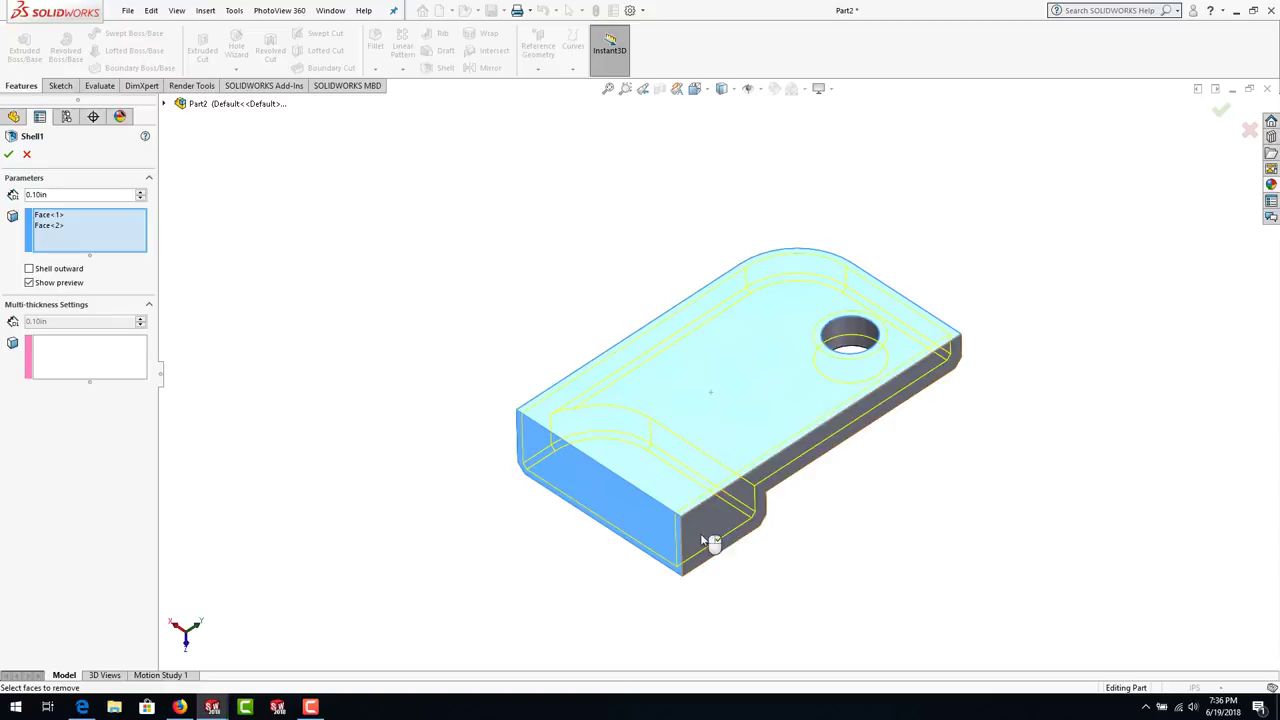
click(704, 541)
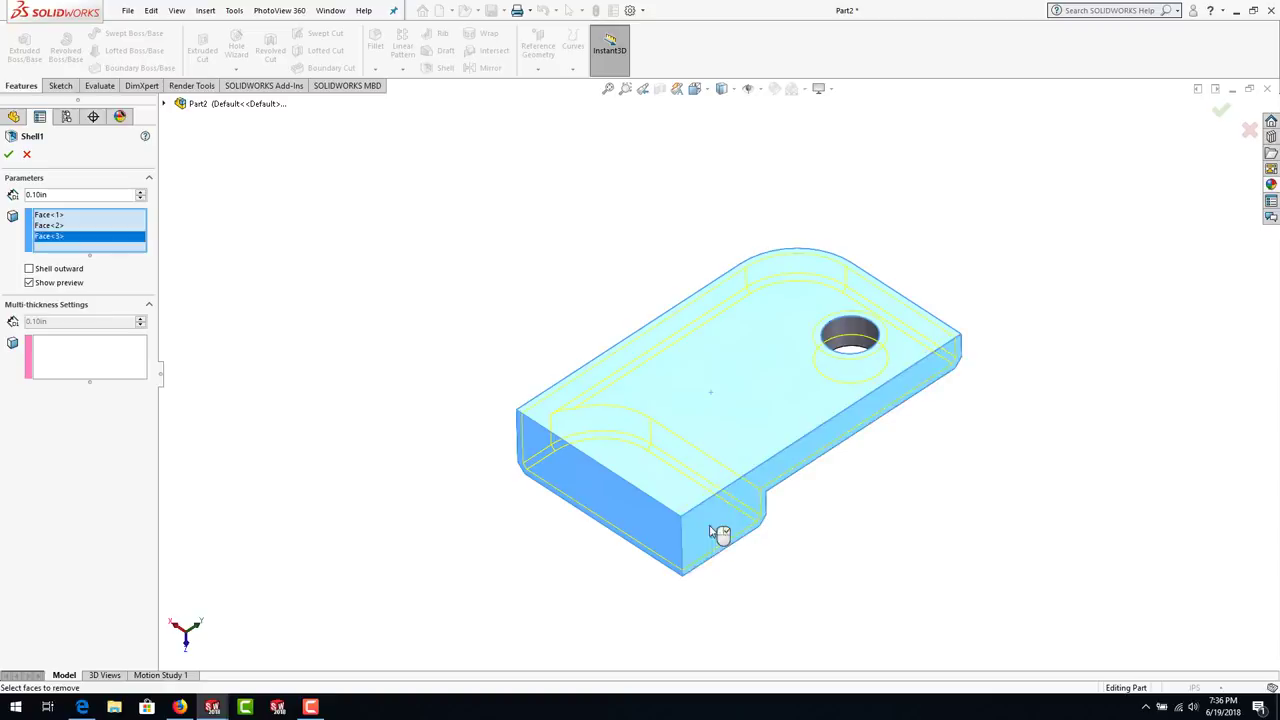
click(8, 155)
middle_drag(500, 341, 684, 548)
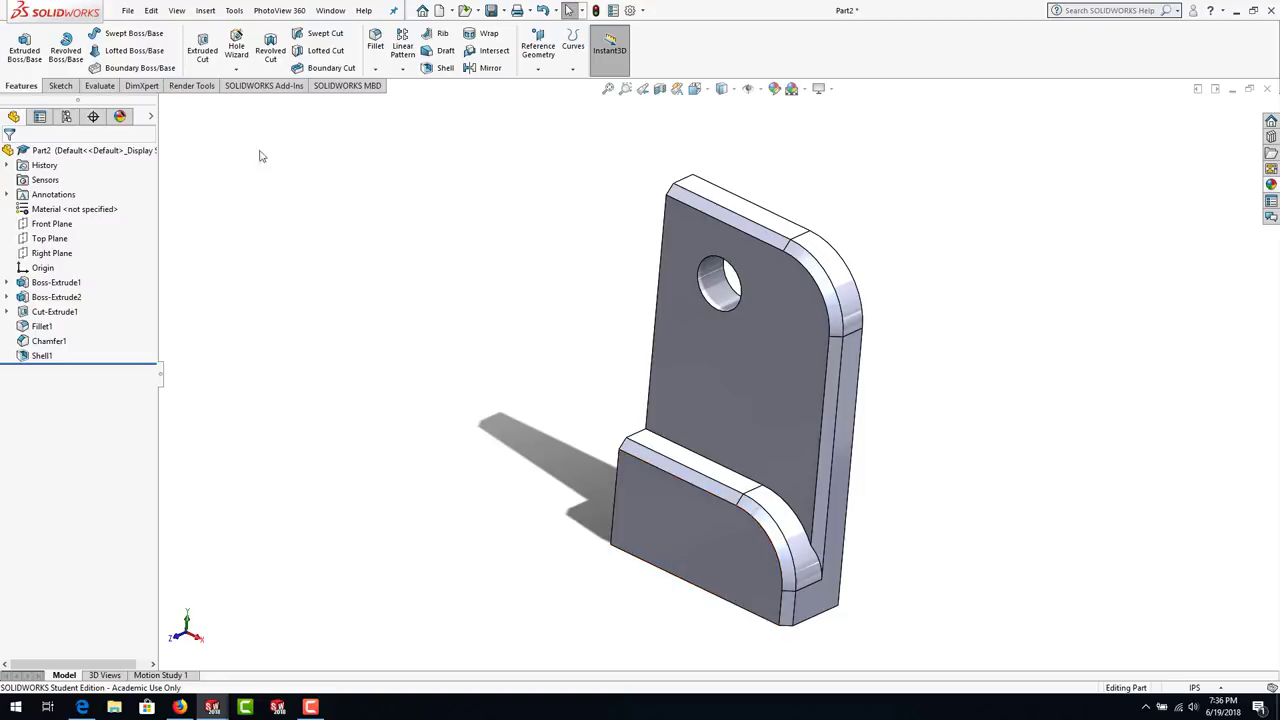
- Open the part's material library and select the plastic Delrin 2700 NC010, Low Viscosity
right_click(58, 211)
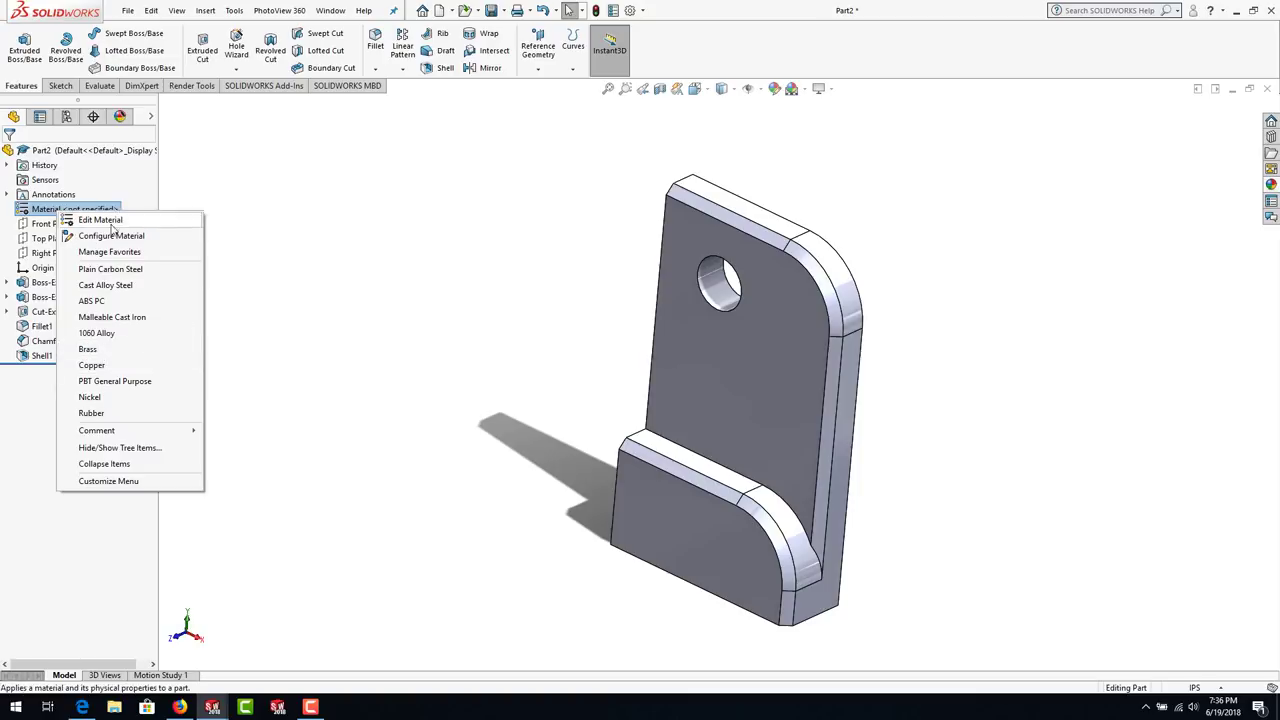
click(115, 224)
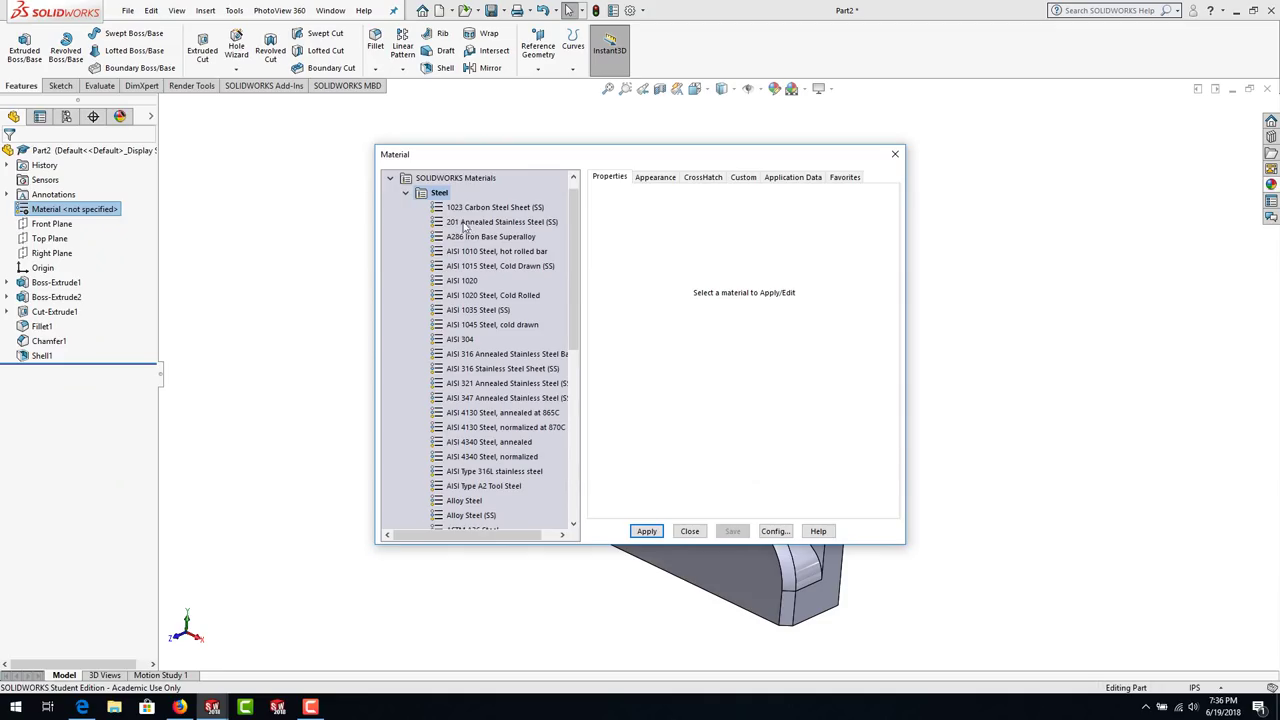
click(407, 195)
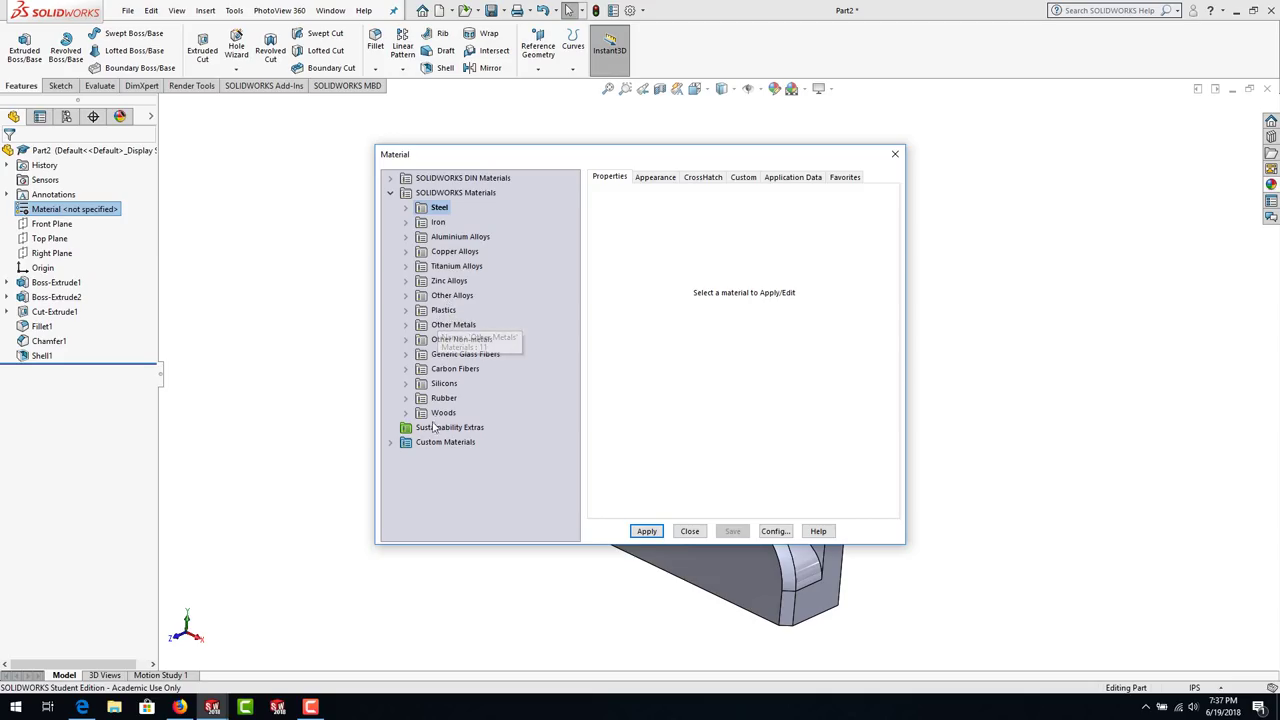
click(392, 443)
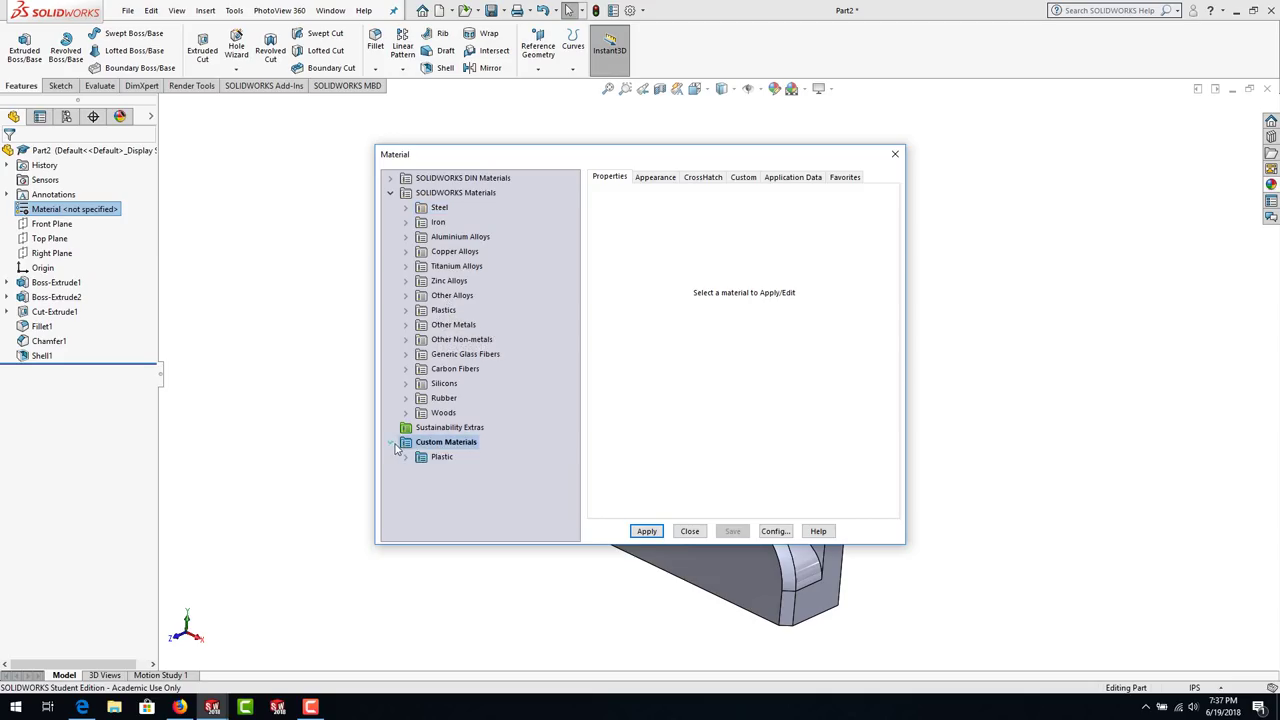
click(391, 443)
click(405, 310)
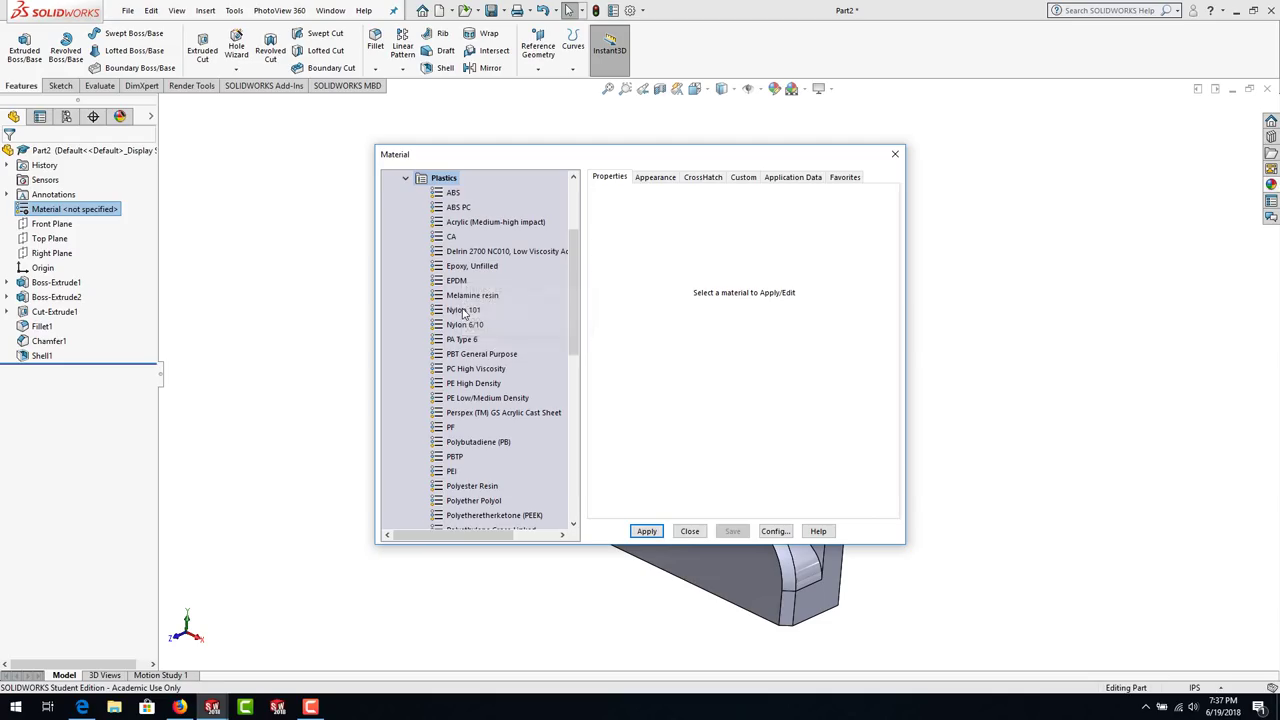
click(480, 252)
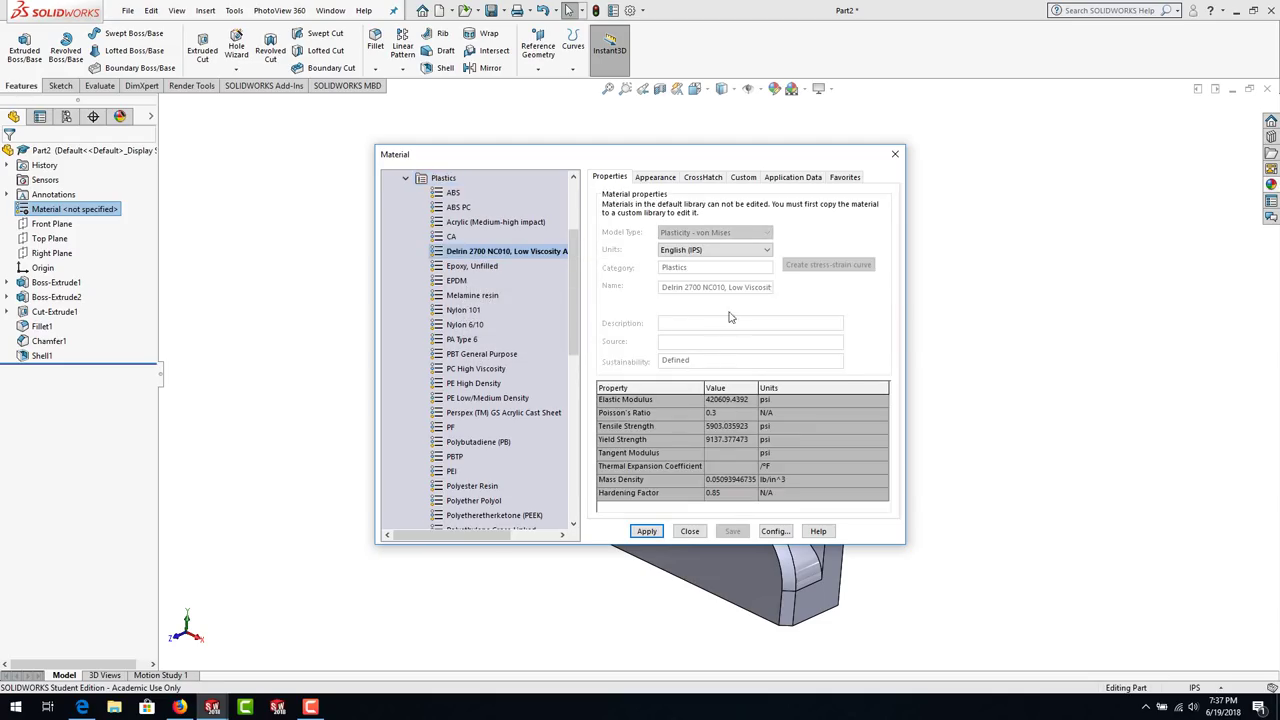
- Display the Delrin properties in SI - N/mm^2 (MPa) units, apply the material to the part and close the material library
click(767, 250)
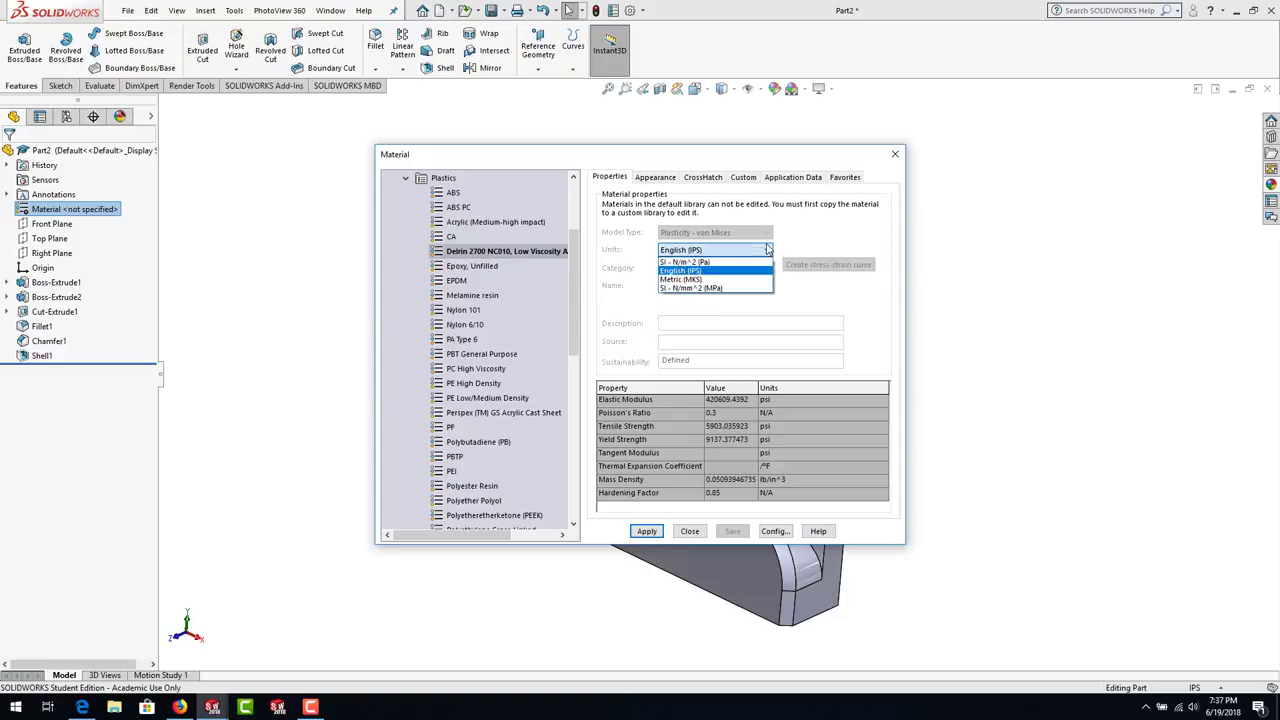
click(727, 288)
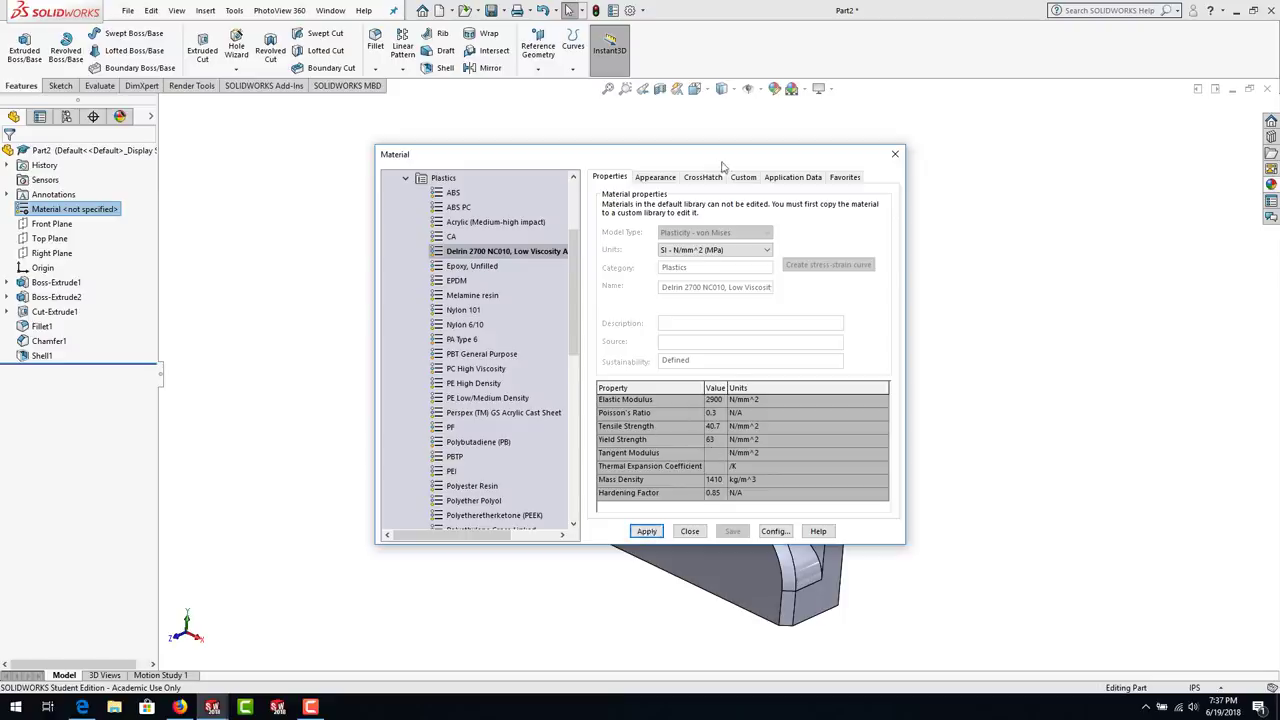
drag(722, 155, 486, 86)
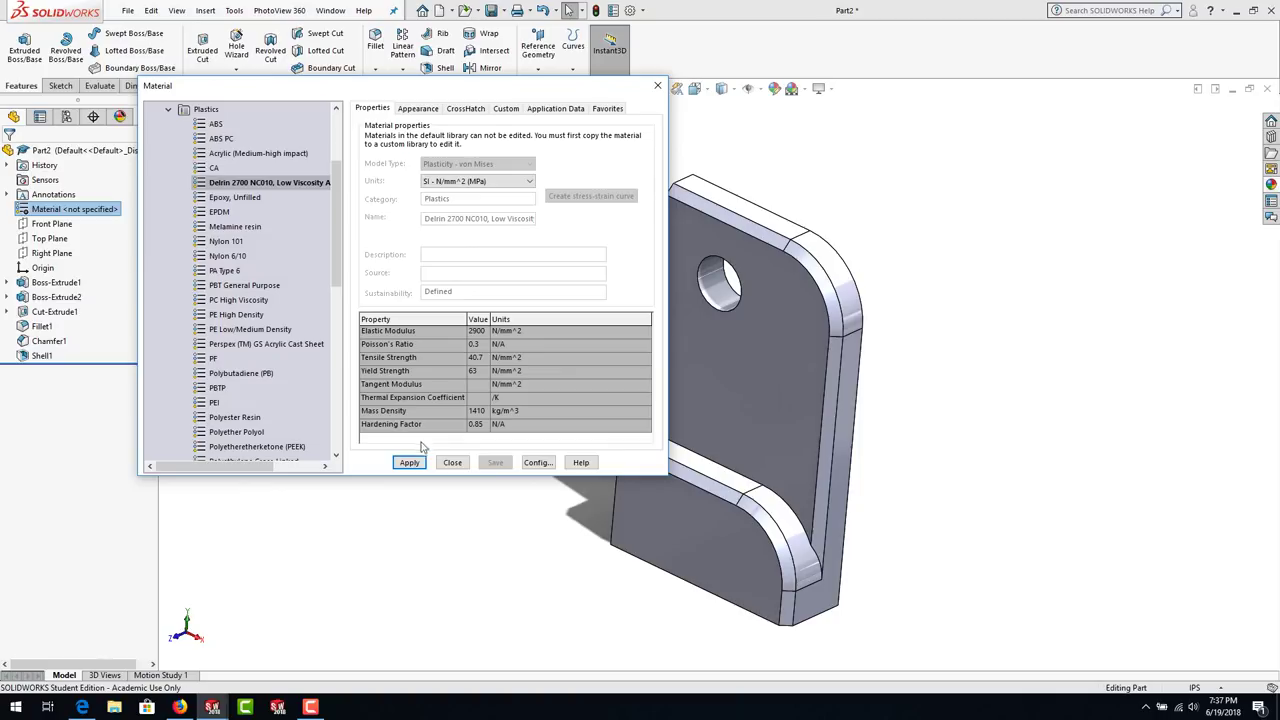
click(409, 462)
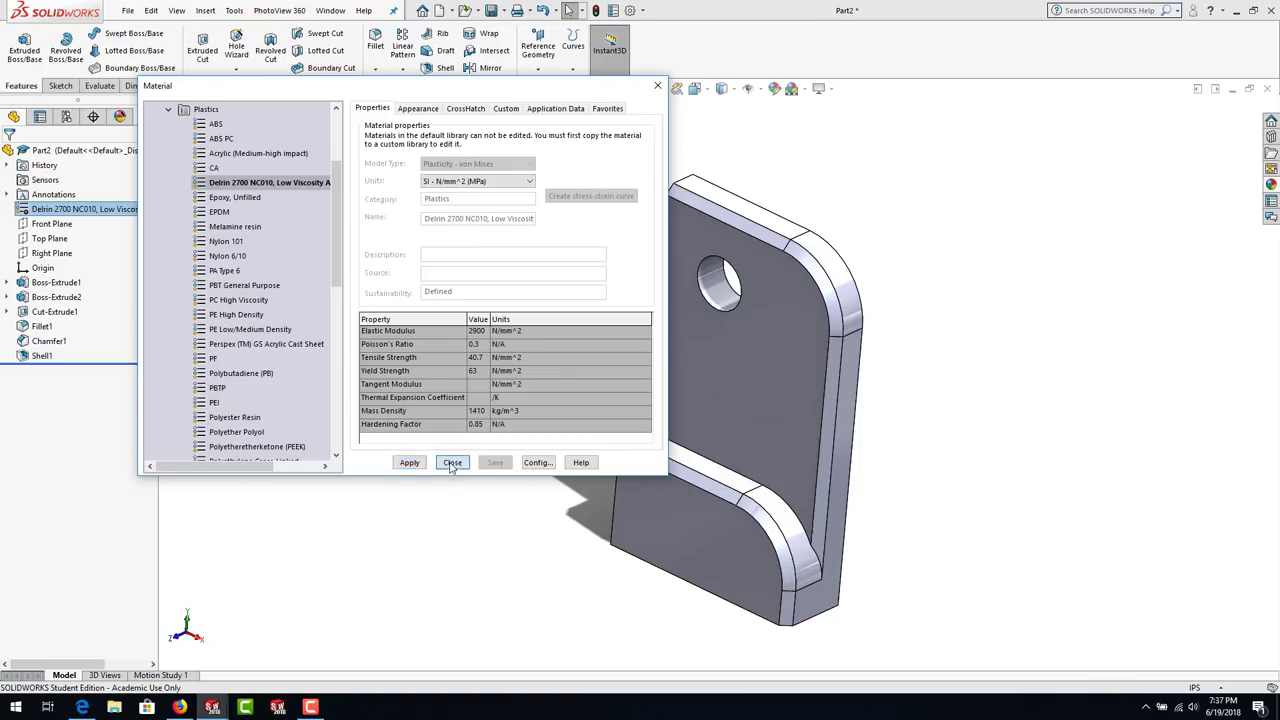
click(452, 463)
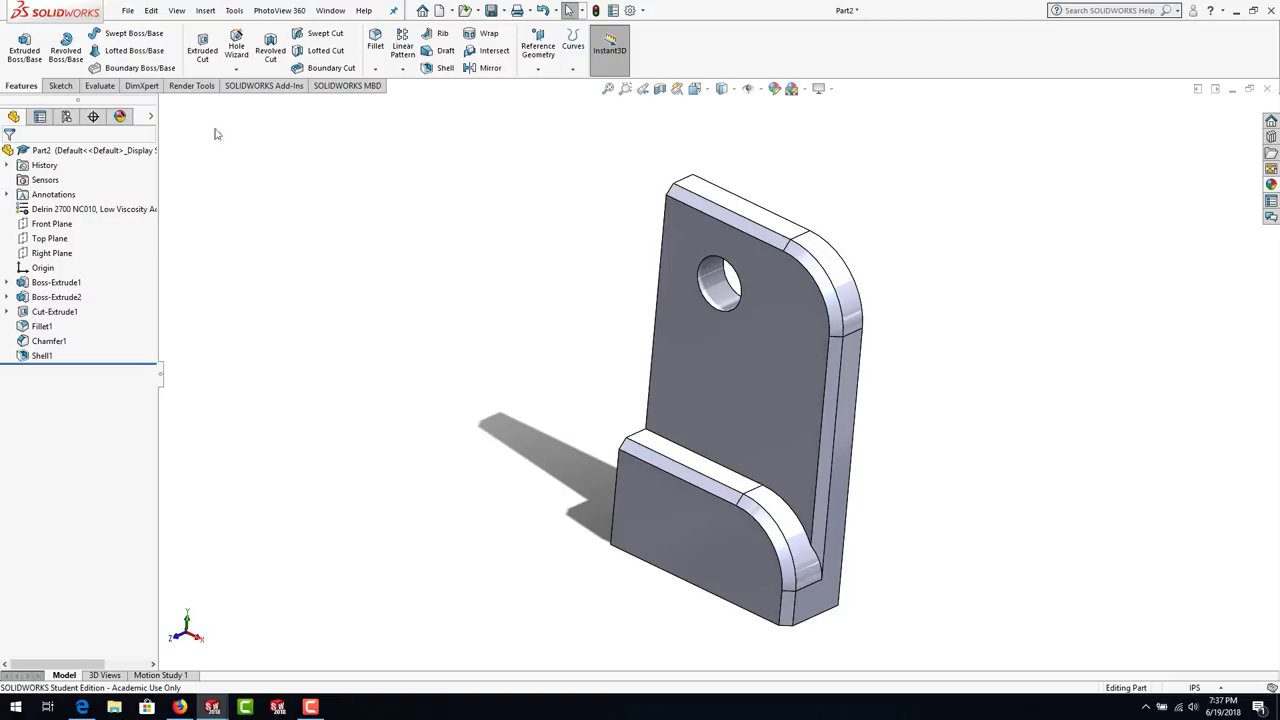
- Evaluate the part's mass properties, examine its mass and volume, and close the report
click(100, 86)
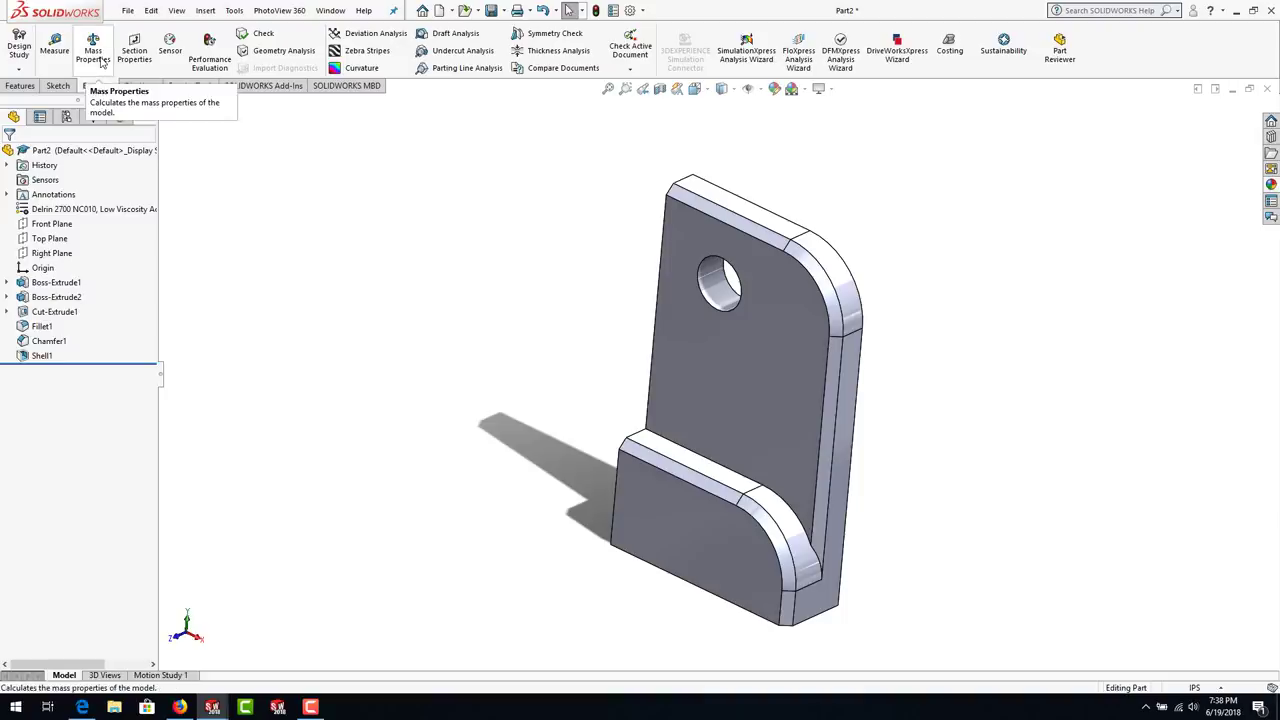
click(100, 62)
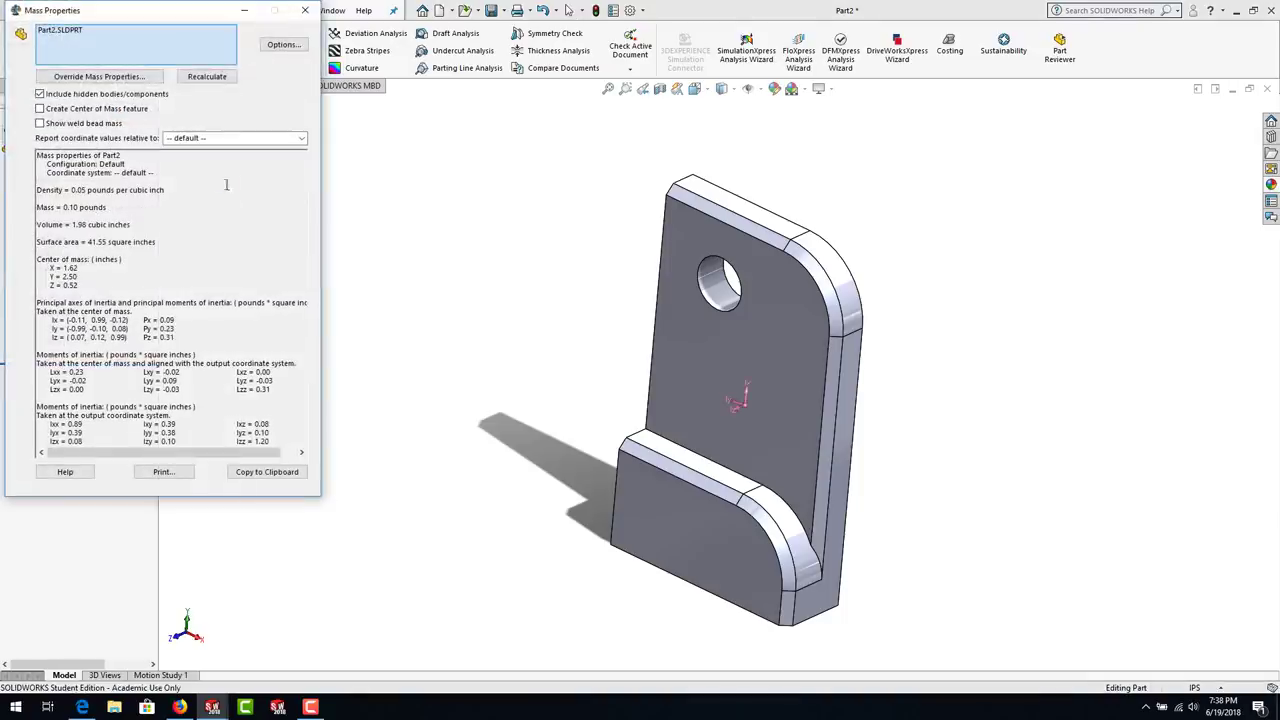
drag(160, 22, 403, 153)
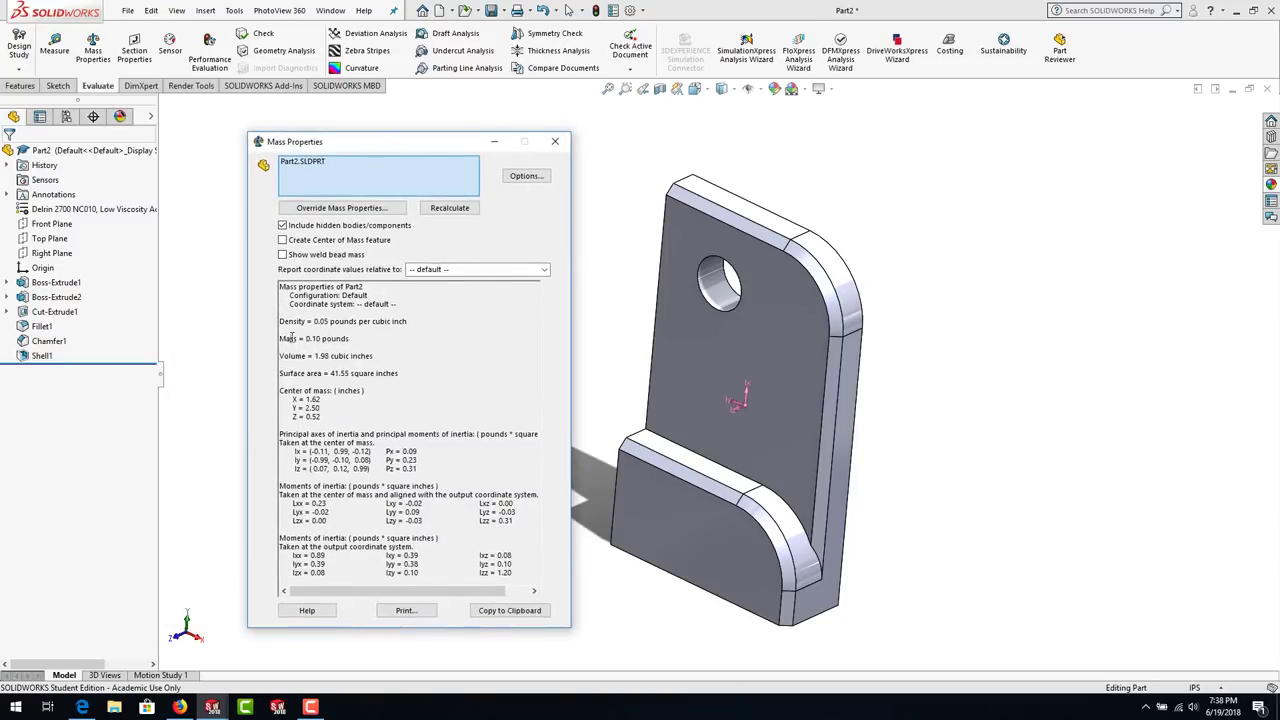
mouse_move(291, 338)
mouse_down()
mouse_move(358, 339)
mouse_move(379, 355)
mouse_move(294, 340)
mouse_up()
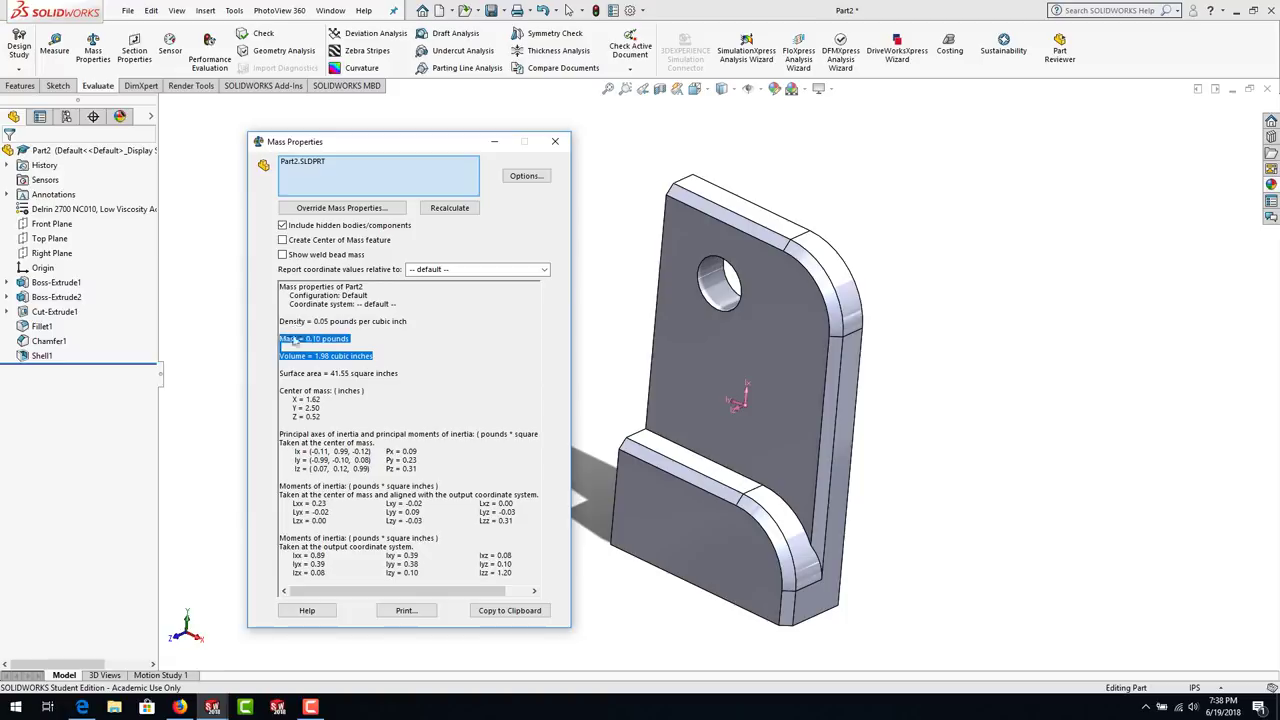
click(466, 369)
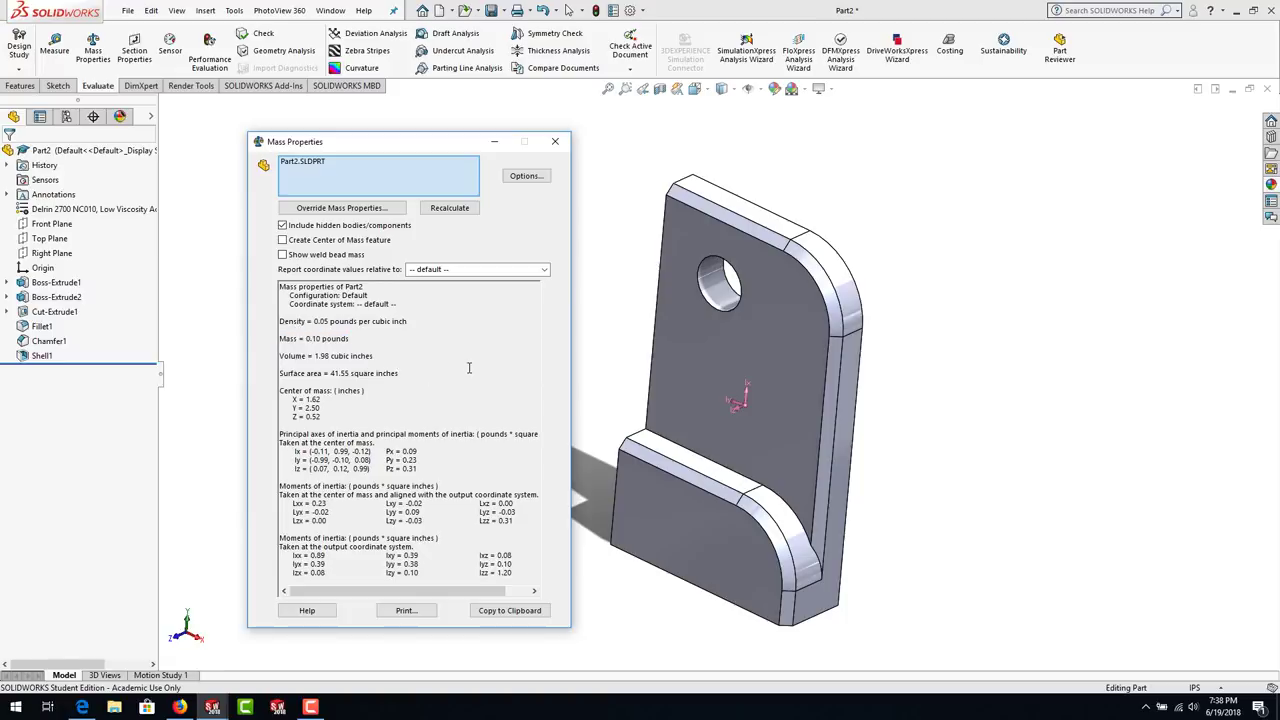
click(555, 141)
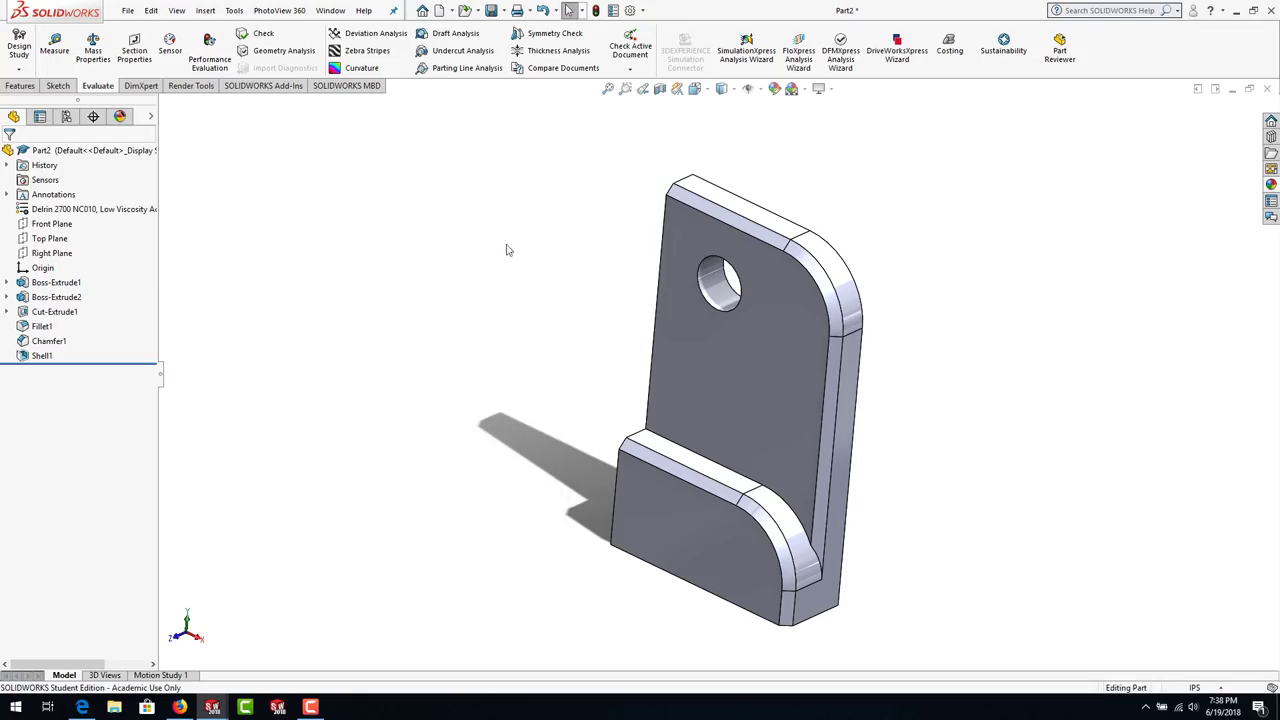
- Color the whole chamfer feature magenta, with RGB values 192, 0, 192, from the standard swatches
click(20, 86)
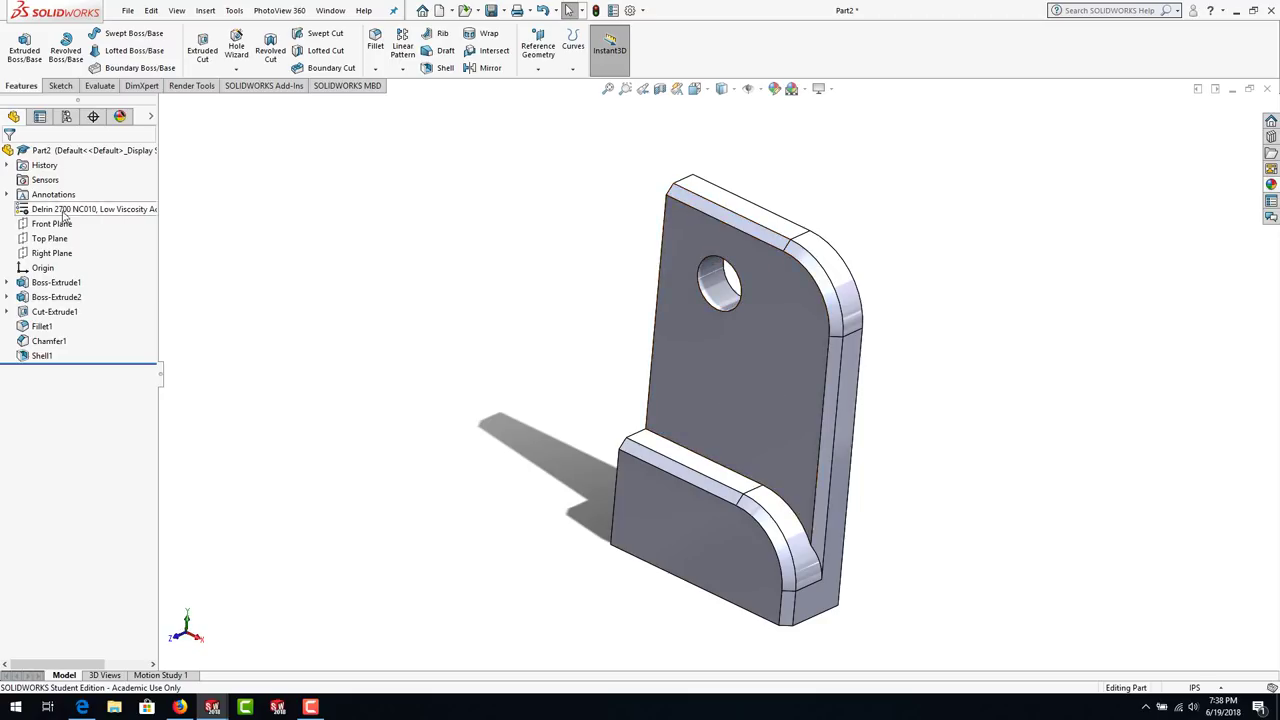
click(774, 244)
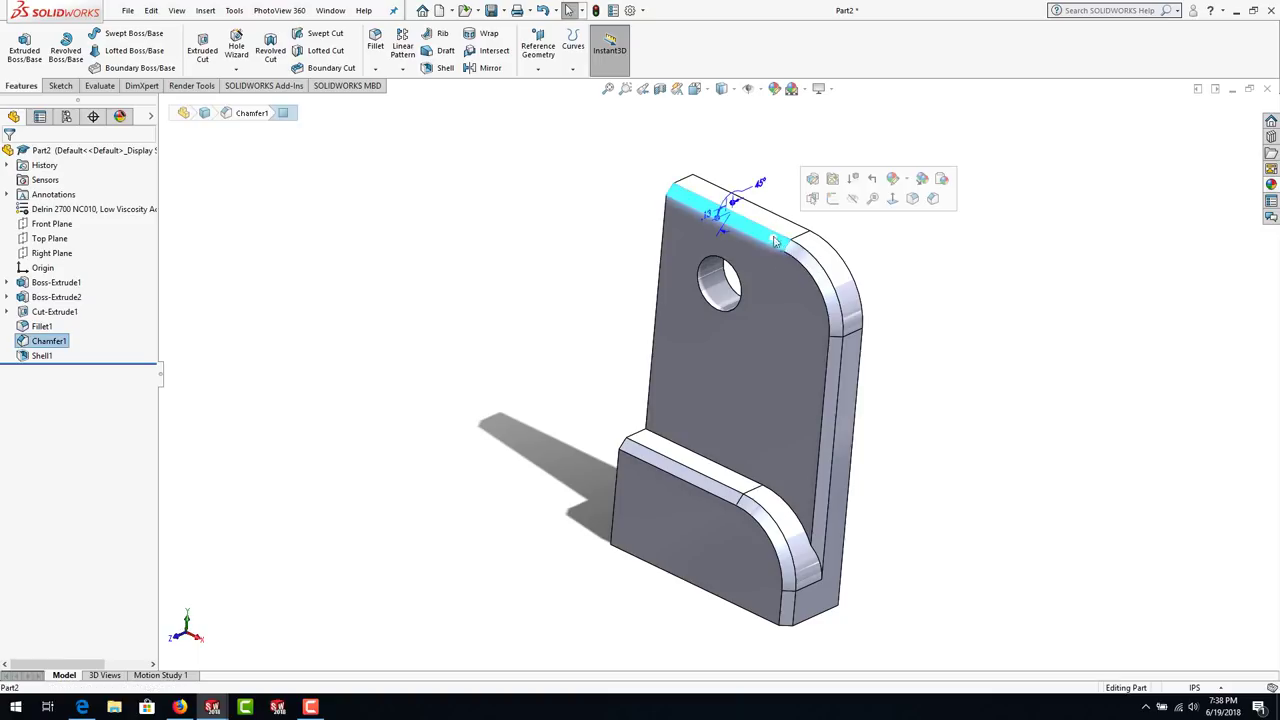
click(907, 182)
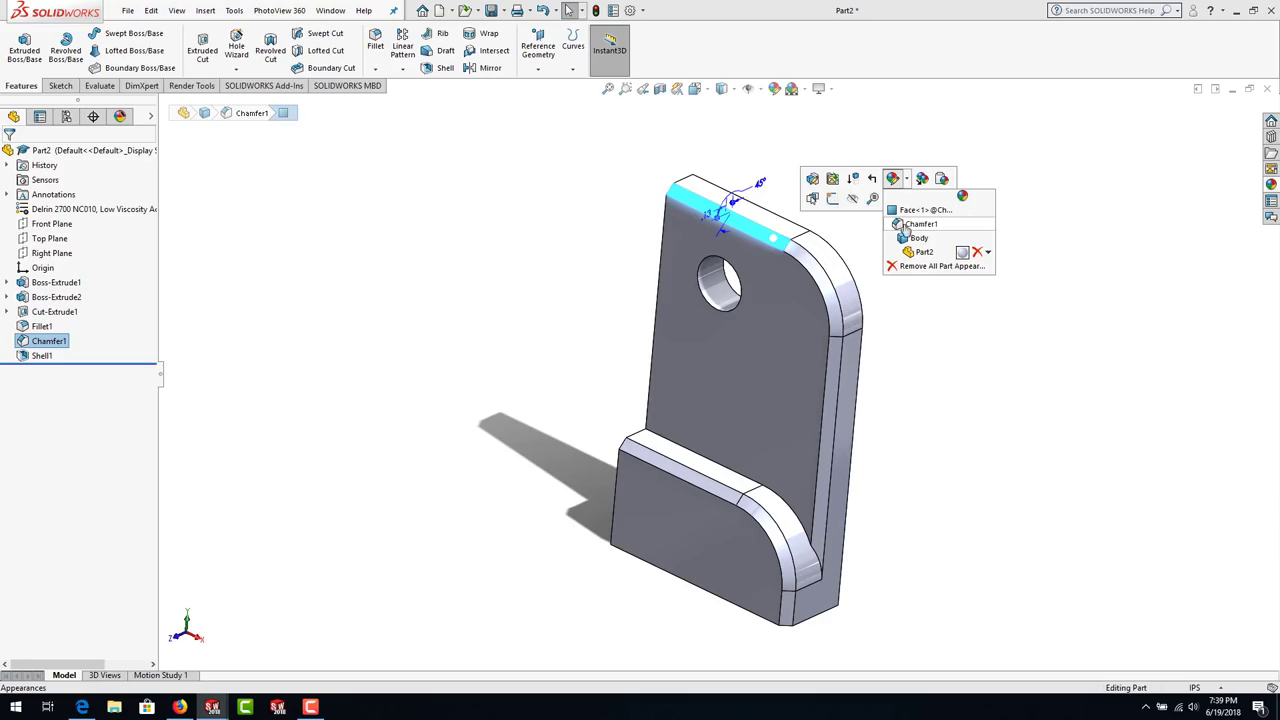
click(910, 227)
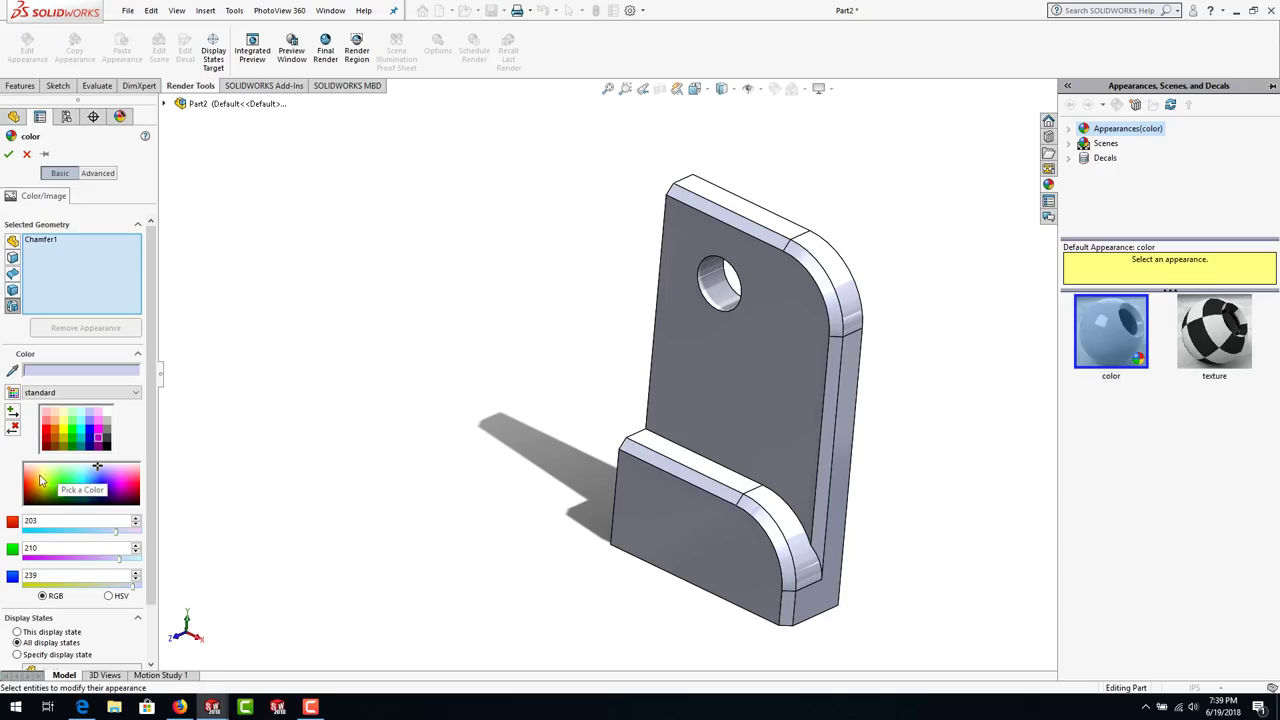
click(119, 487)
click(99, 439)
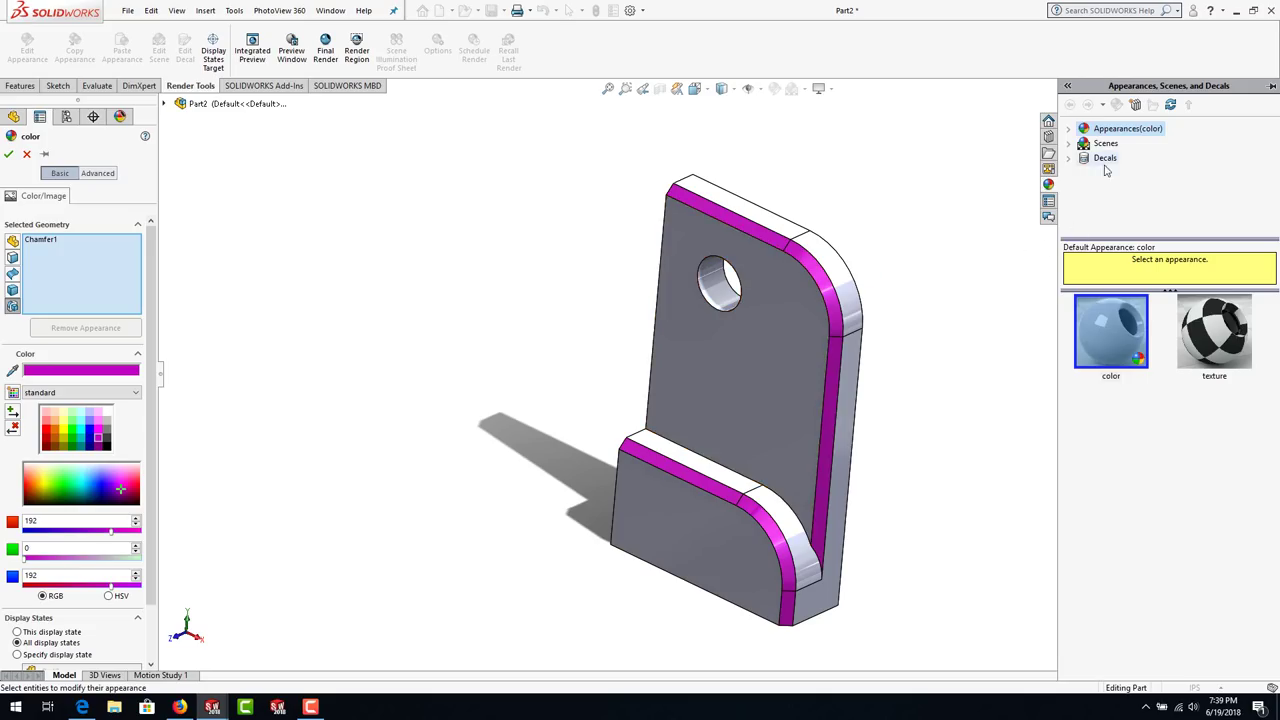
- Browse the appearance library's chrome metals and accept the chamfer feature's magenta color
click(1069, 131)
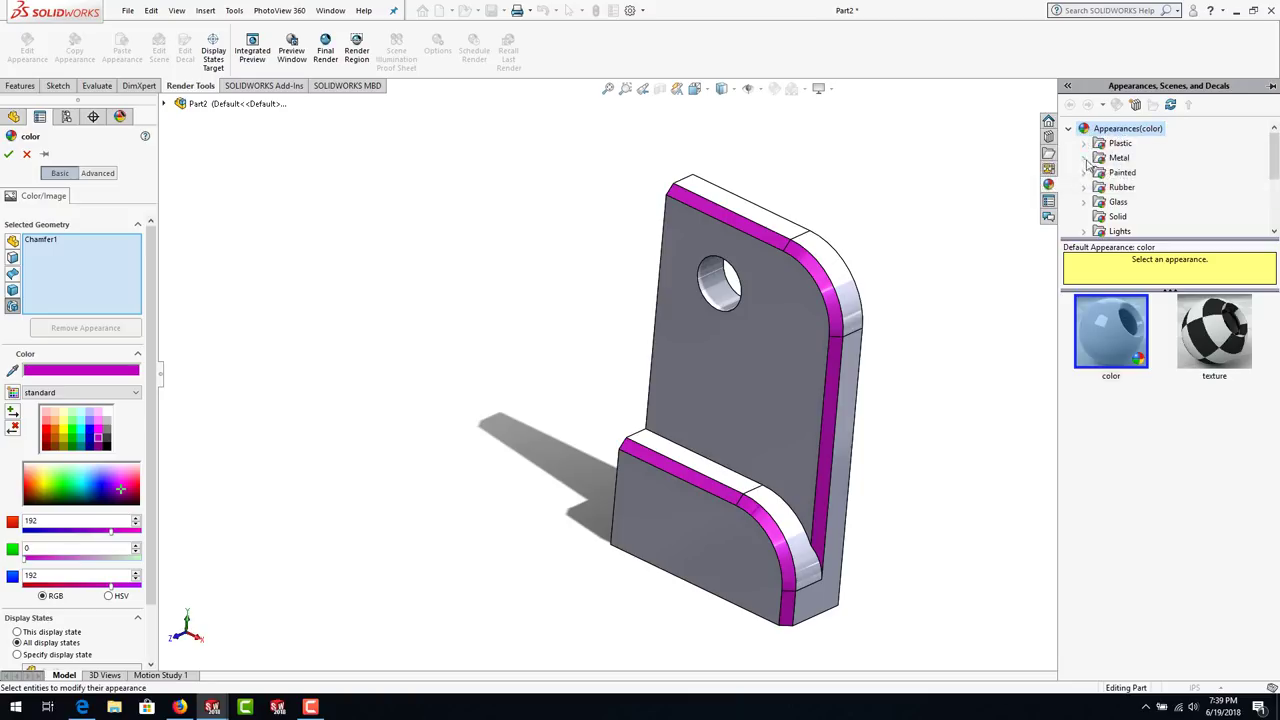
click(1085, 160)
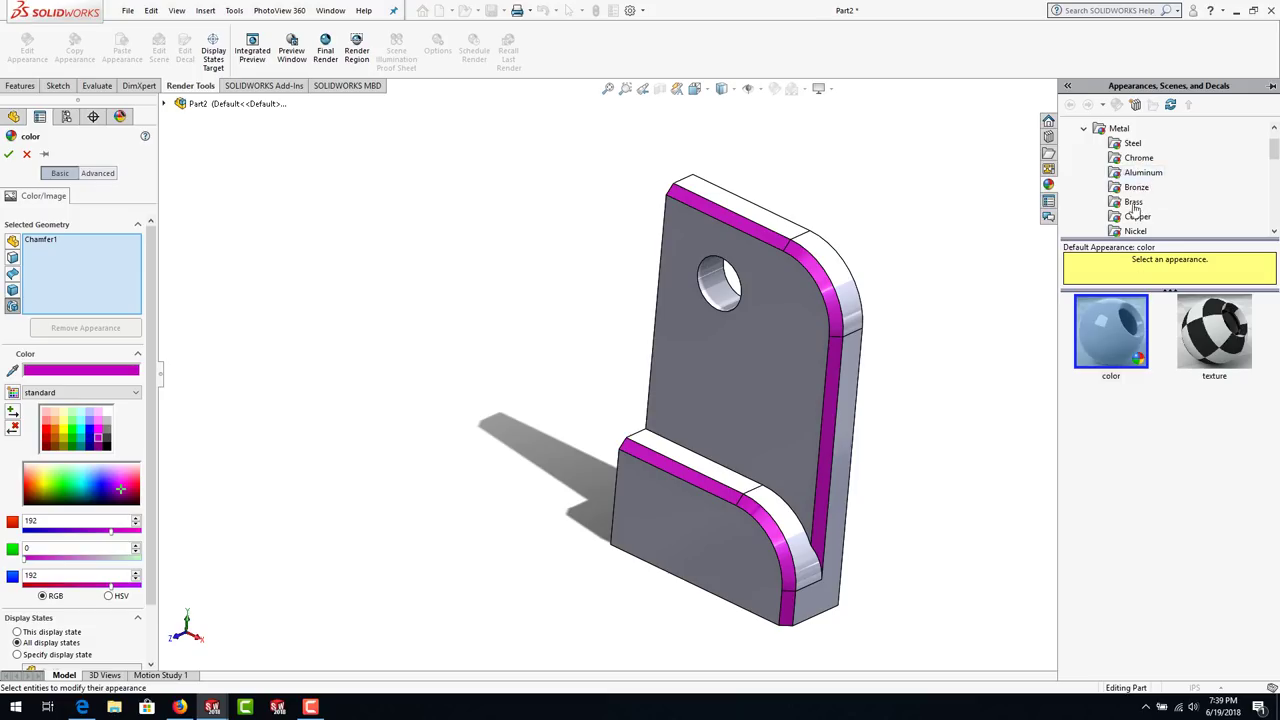
click(1130, 158)
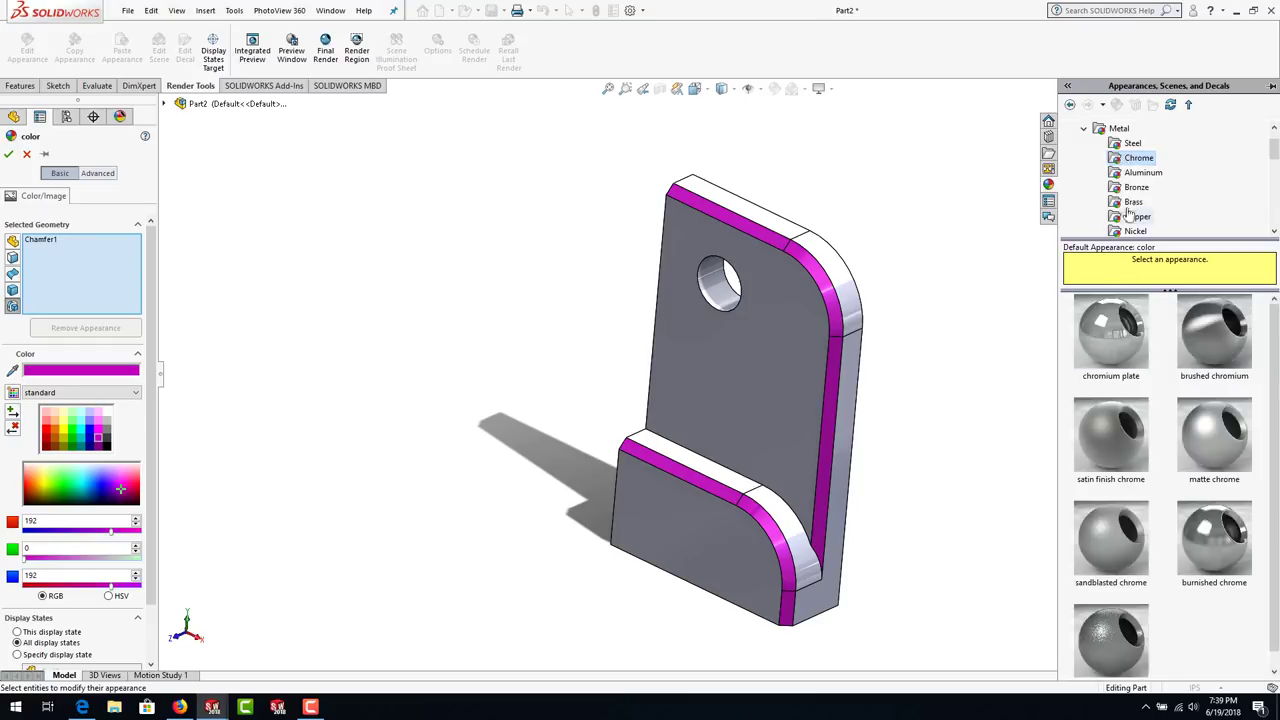
mouse_move(1118, 349)
drag(1118, 331, 485, 331)
click(9, 156)
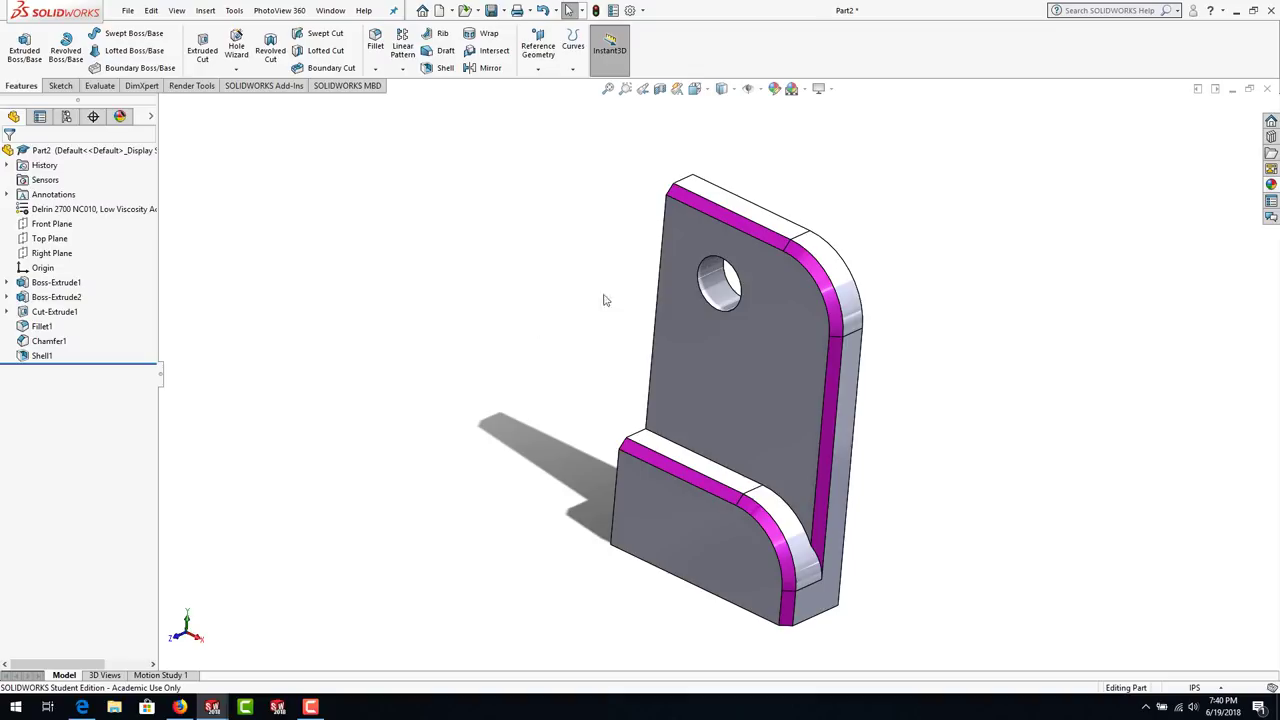
- Open the available commands for the part's assigned Delrin material
middle_drag(594, 318, 773, 177)
click(818, 88)
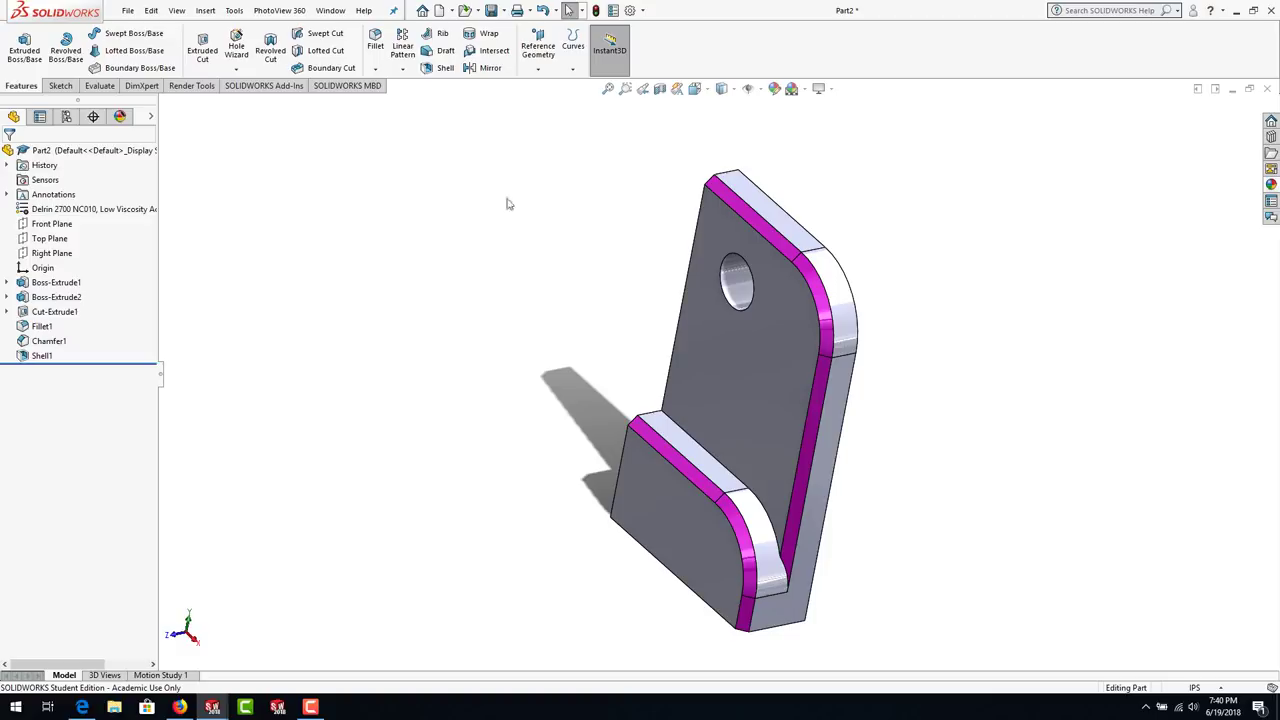
right_click(74, 211)
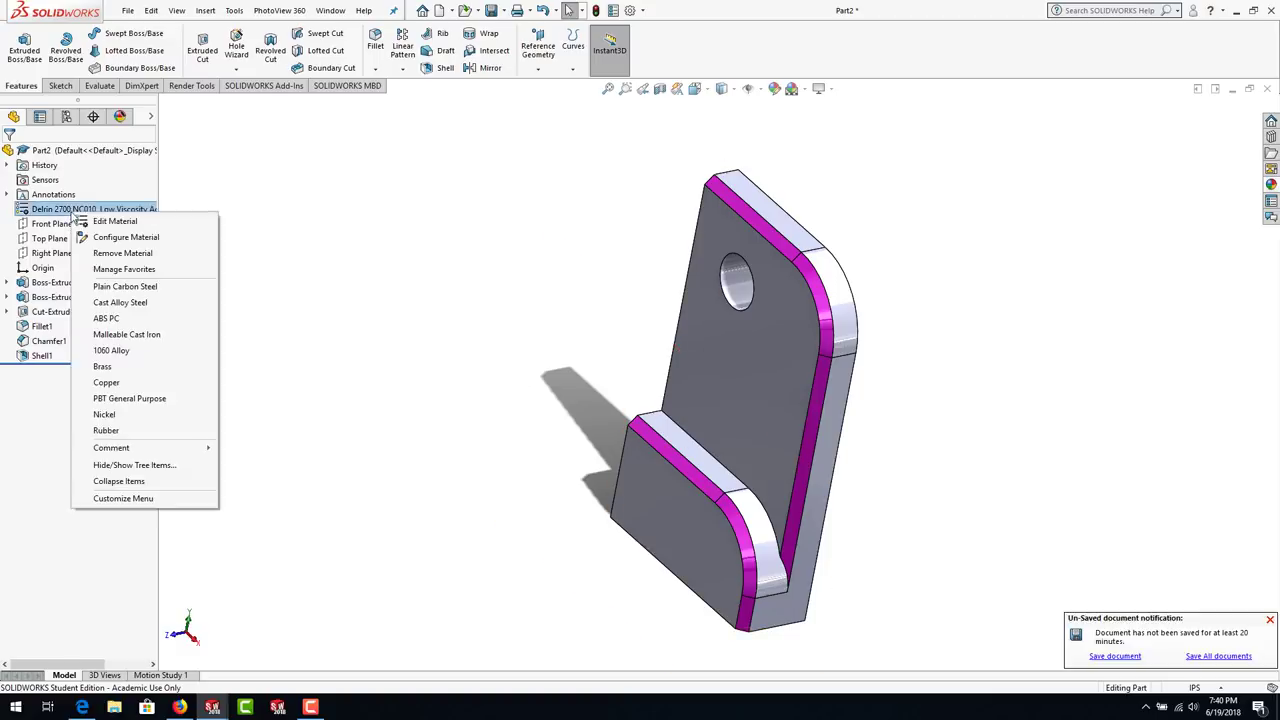
- Assign Brass as the hook part's material and inspect its appearance
click(116, 368)
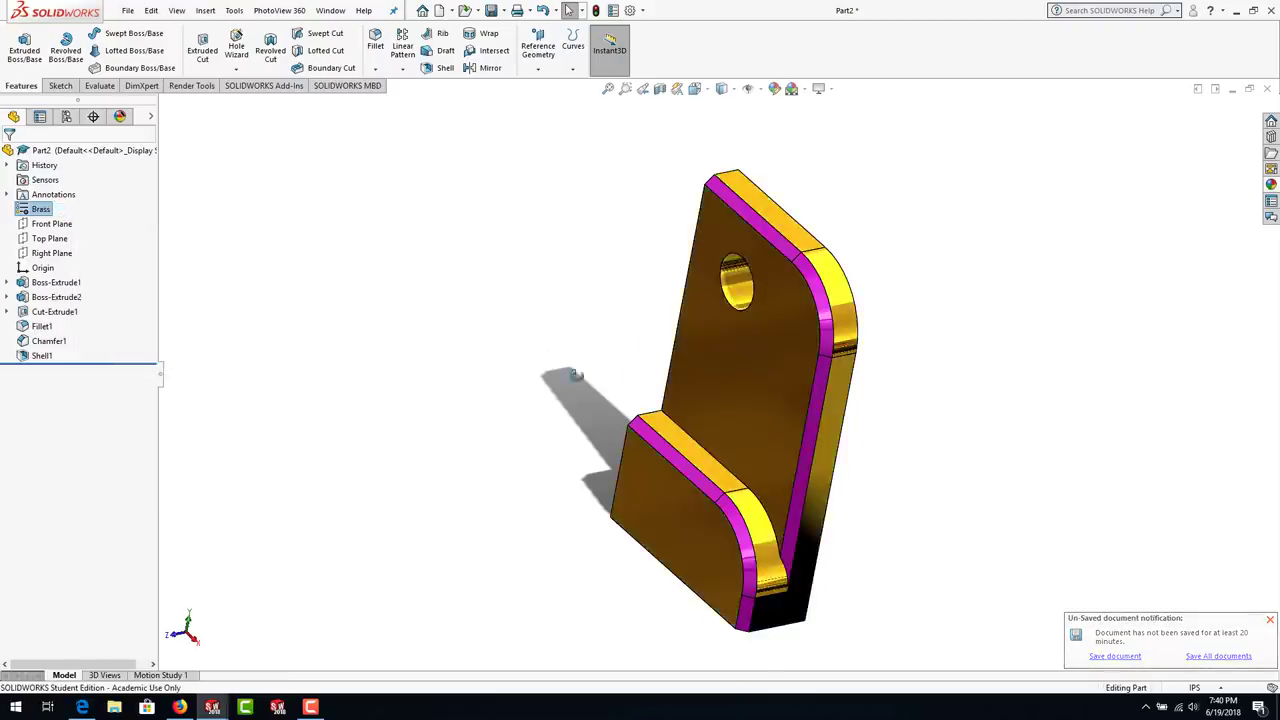
middle_drag(575, 375, 4, 151)
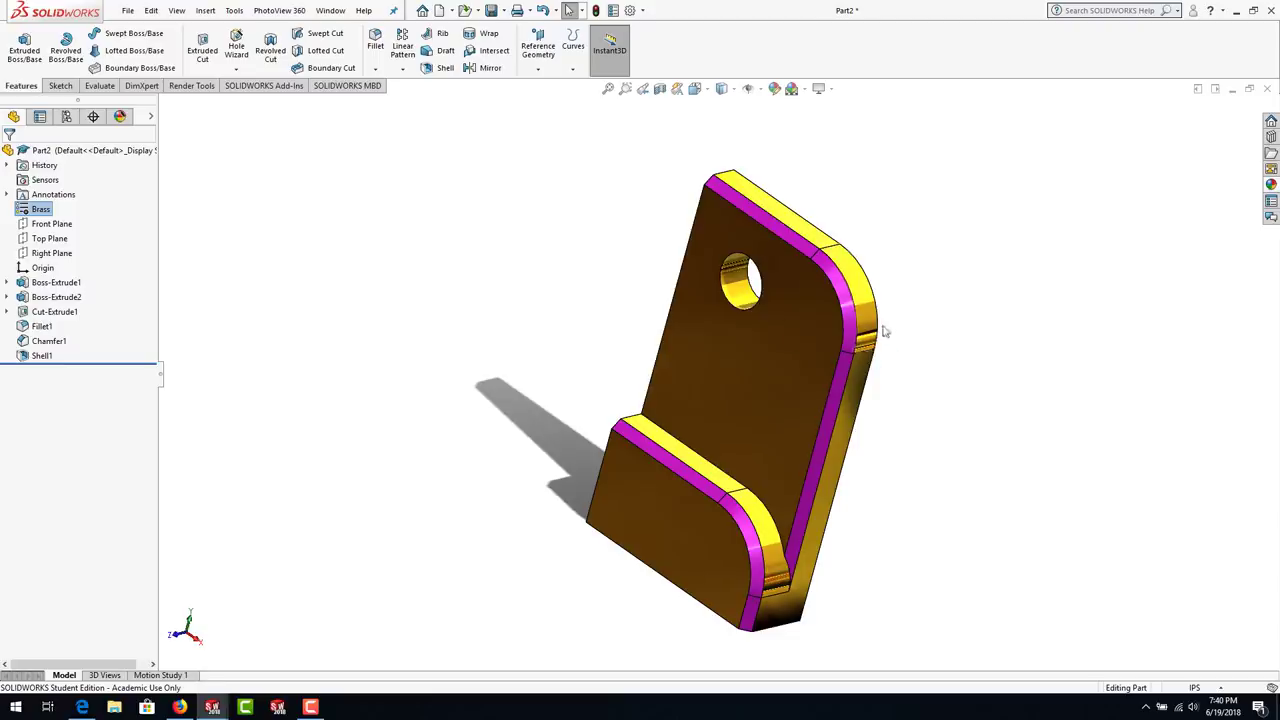
mouse_move(883, 329)
middle_down()
mouse_move(806, 320)
mouse_move(878, 334)
middle_up()
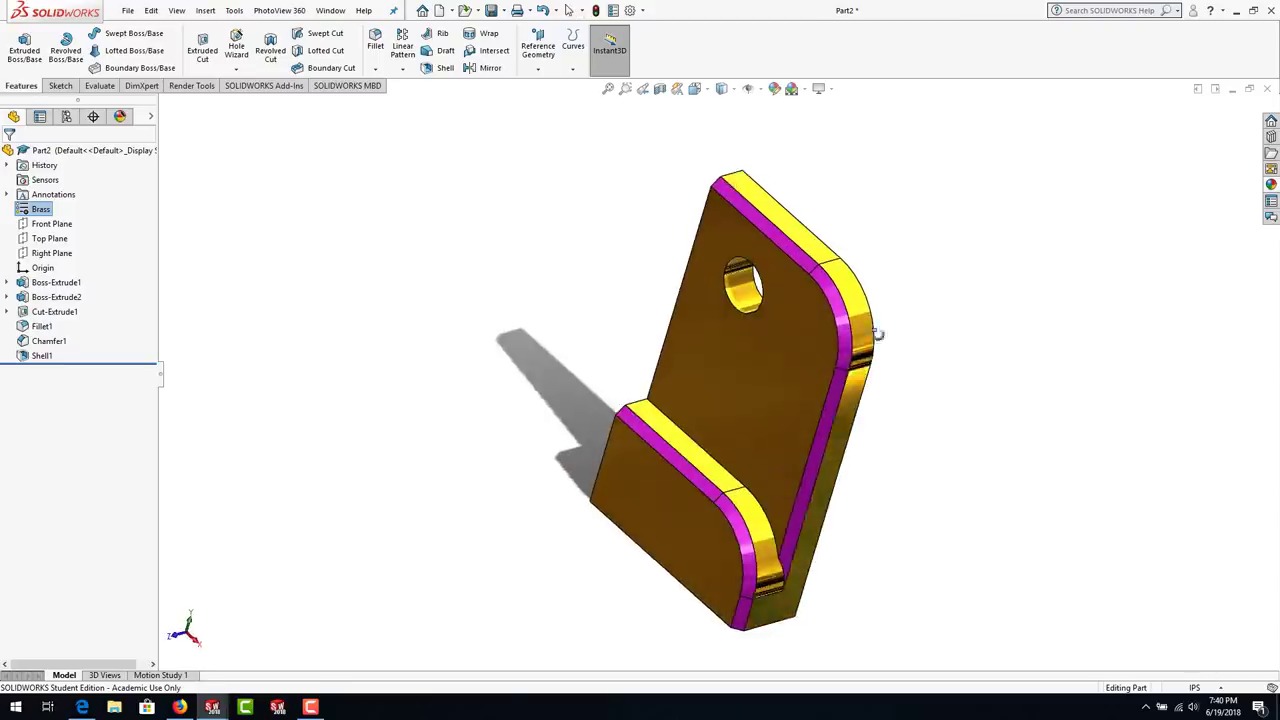
- Turn RealView Graphics off and back on to compare the brass hook's shading, shadow and reflections
click(824, 89)
click(822, 107)
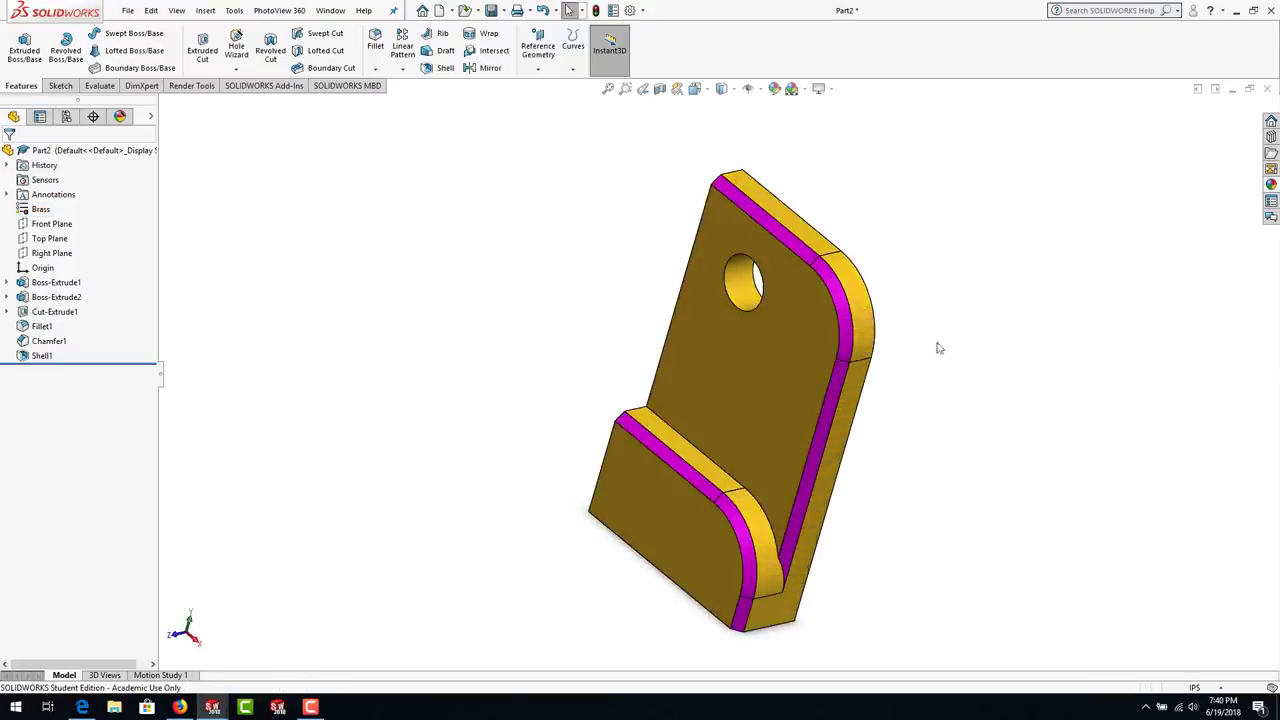
mouse_move(934, 346)
middle_down()
mouse_move(843, 326)
mouse_move(953, 349)
middle_up()
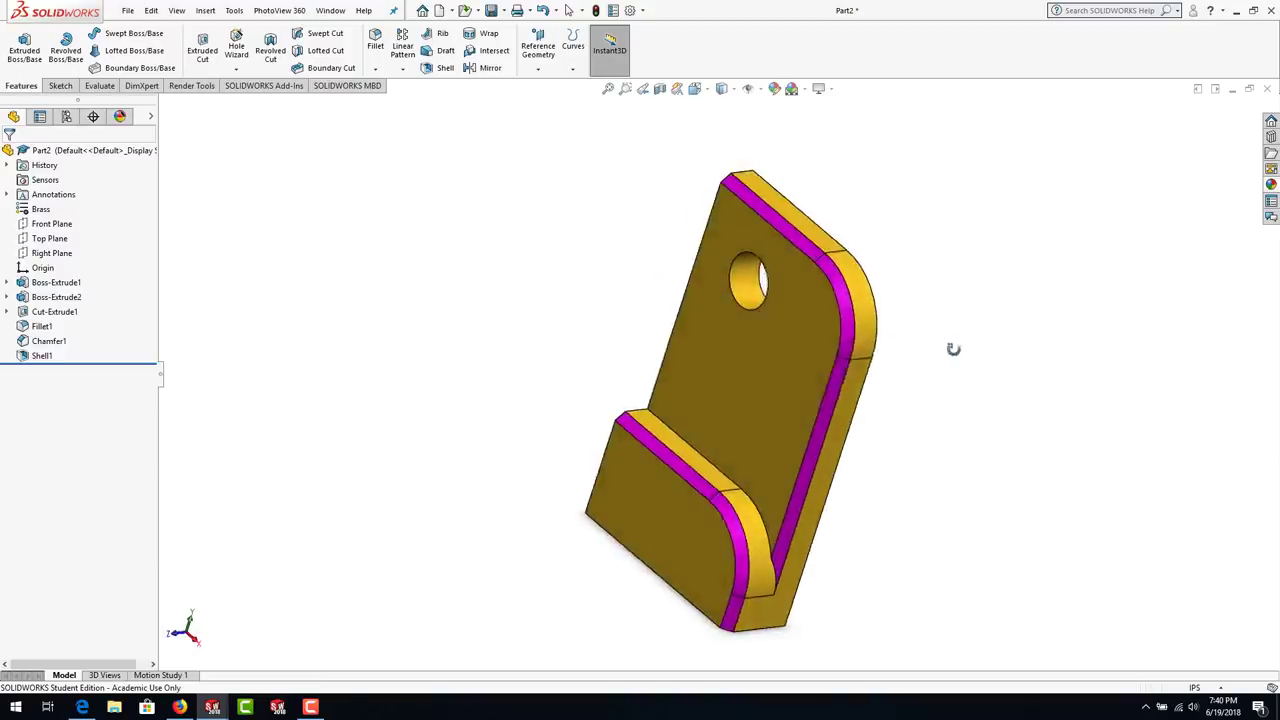
click(823, 89)
click(822, 123)
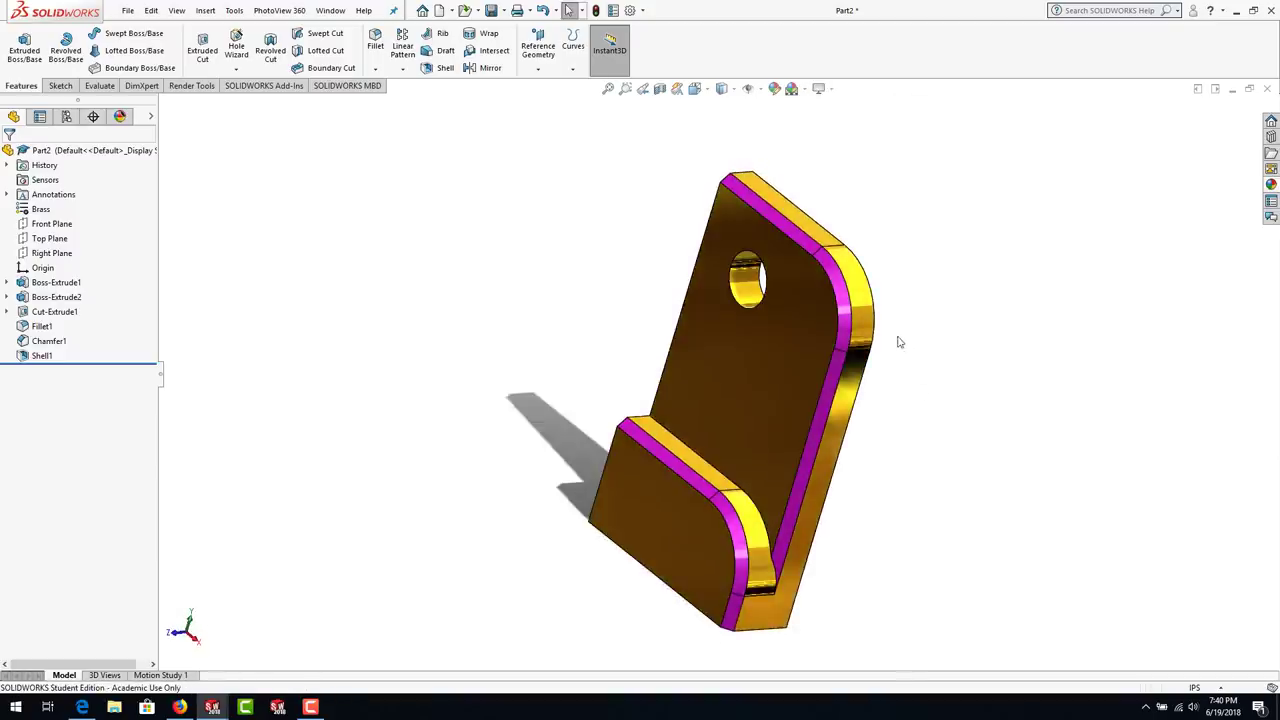
mouse_move(900, 343)
middle_down()
mouse_move(980, 466)
mouse_move(806, 374)
mouse_move(809, 389)
mouse_move(915, 410)
middle_up()
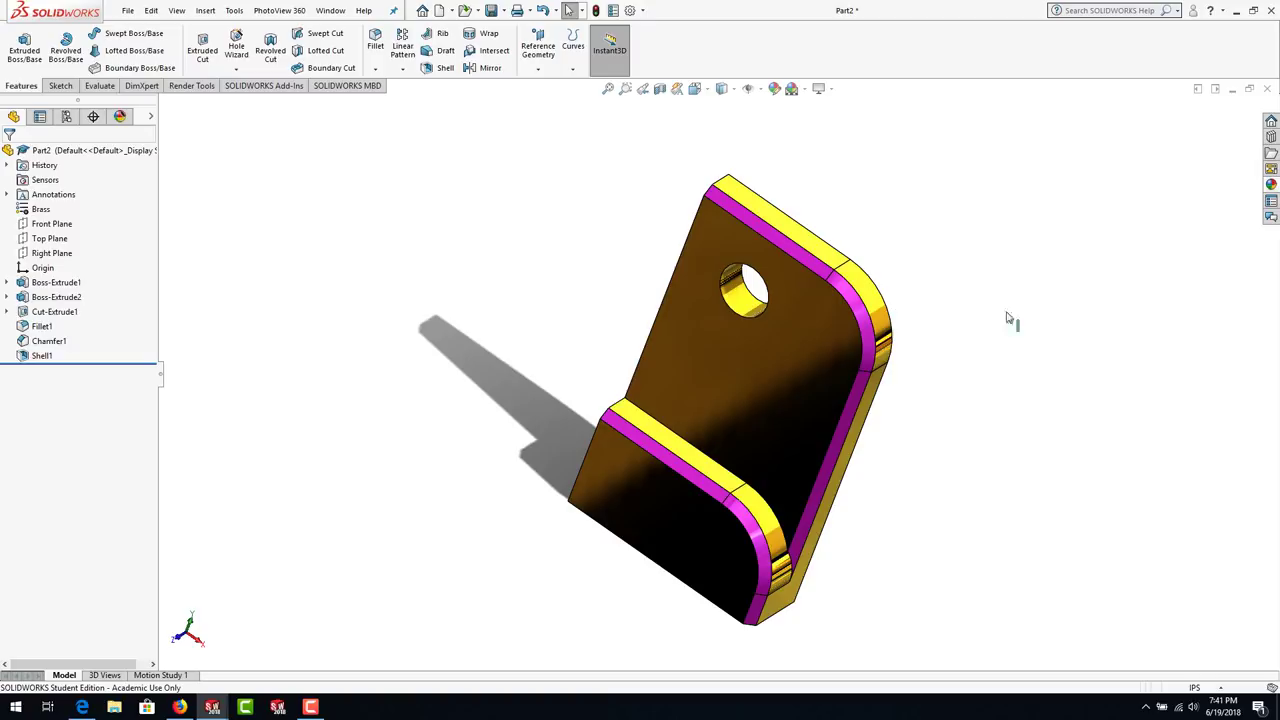
middle_drag(946, 280, 943, 283)
middle_drag(828, 318, 870, 281)
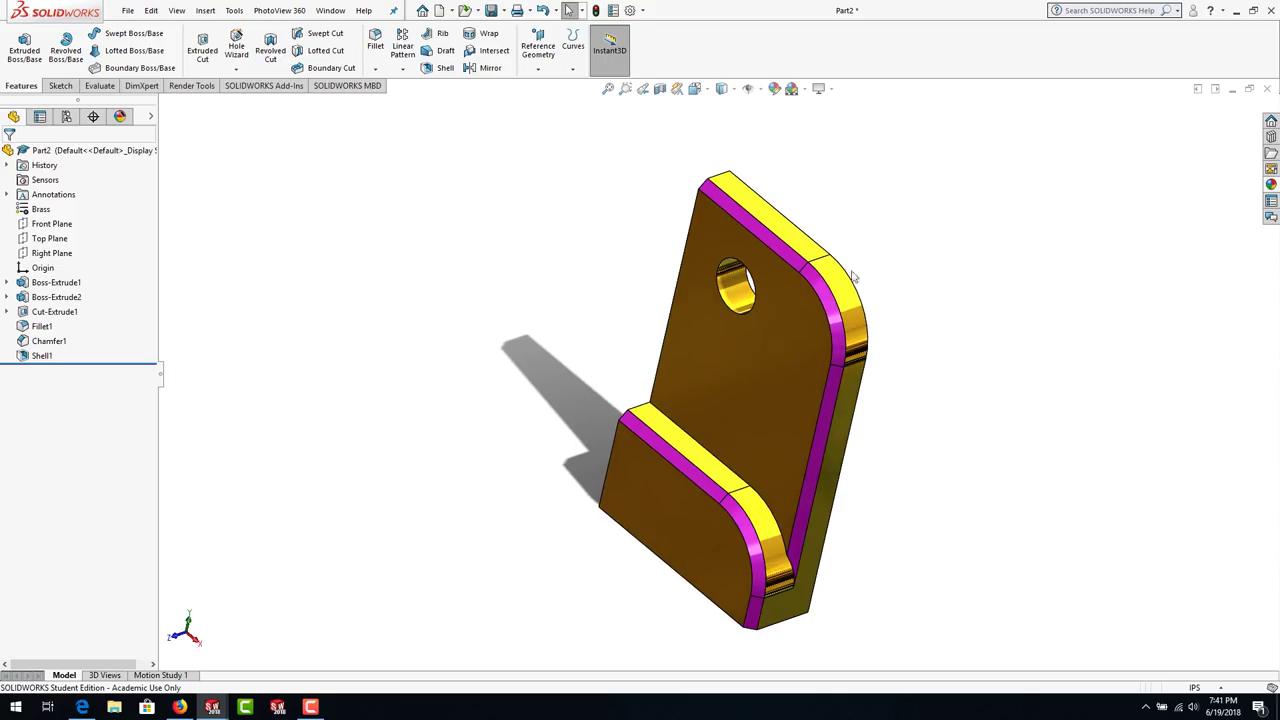
- Assign Nickel from the favorite materials as the hook part's material
click(44, 214)
right_click(44, 212)
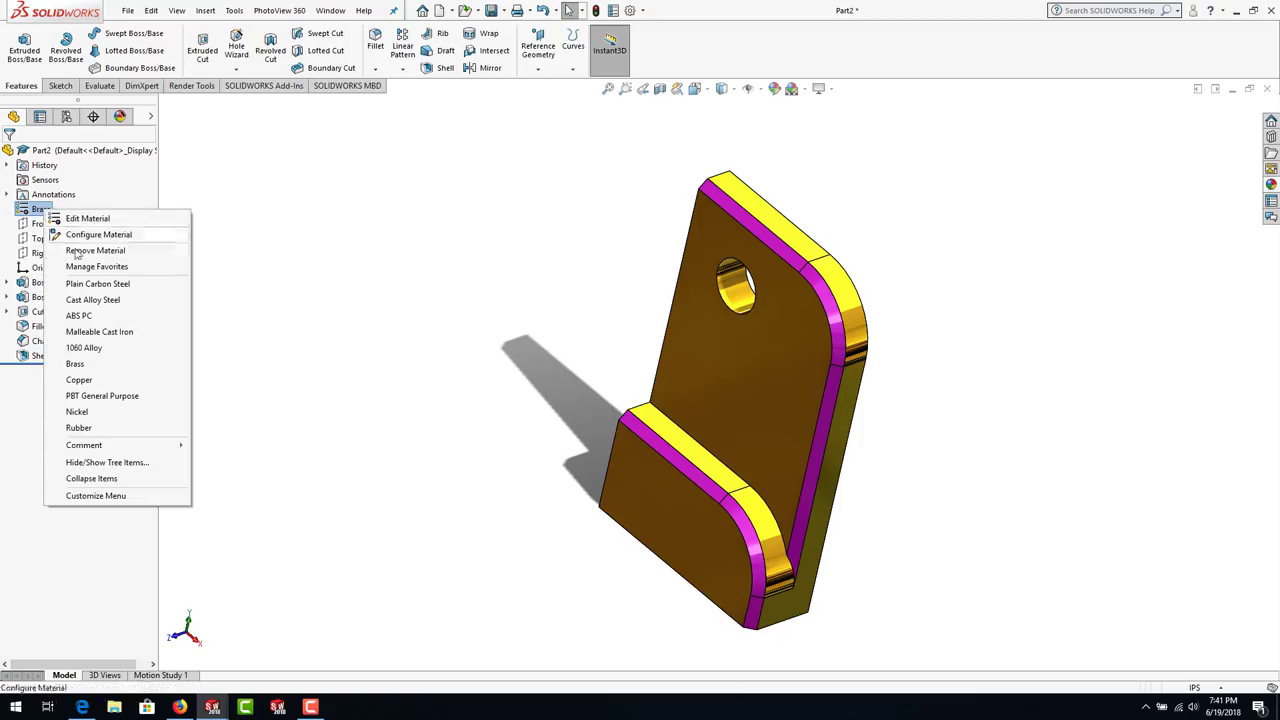
click(80, 411)
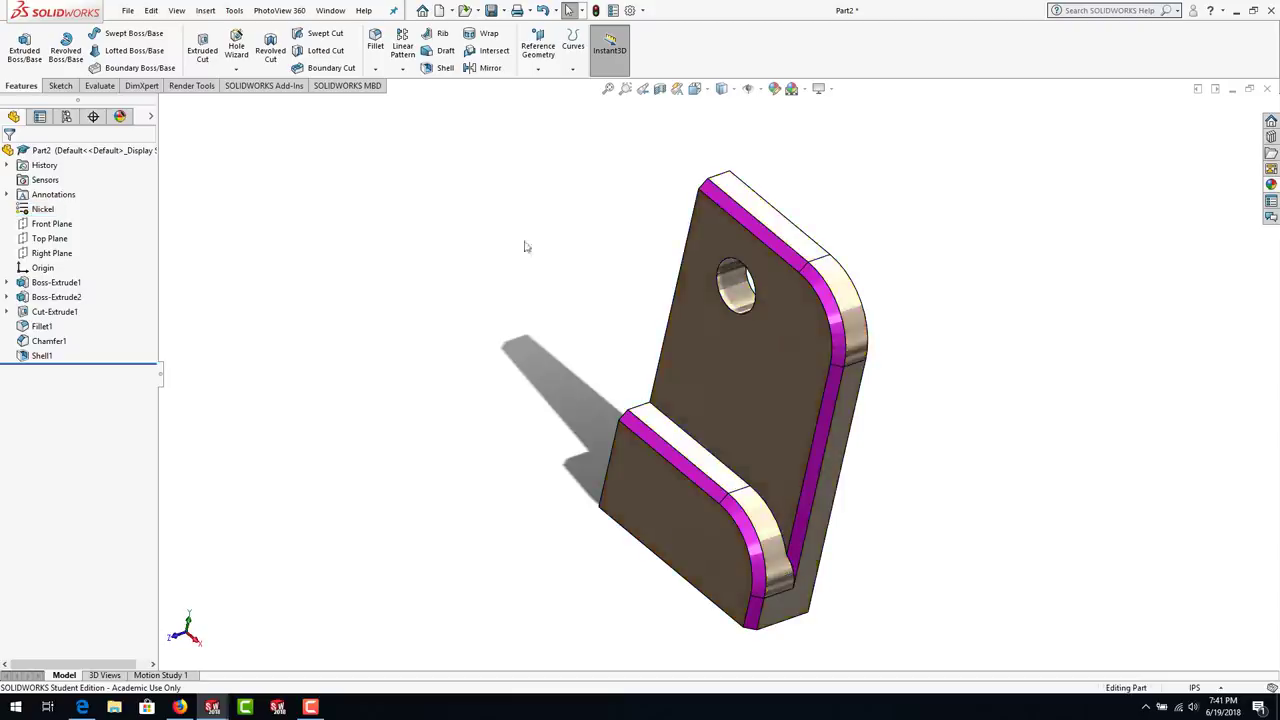
mouse_move(523, 246)
middle_down()
mouse_move(571, 271)
mouse_move(497, 234)
mouse_move(515, 259)
middle_up()
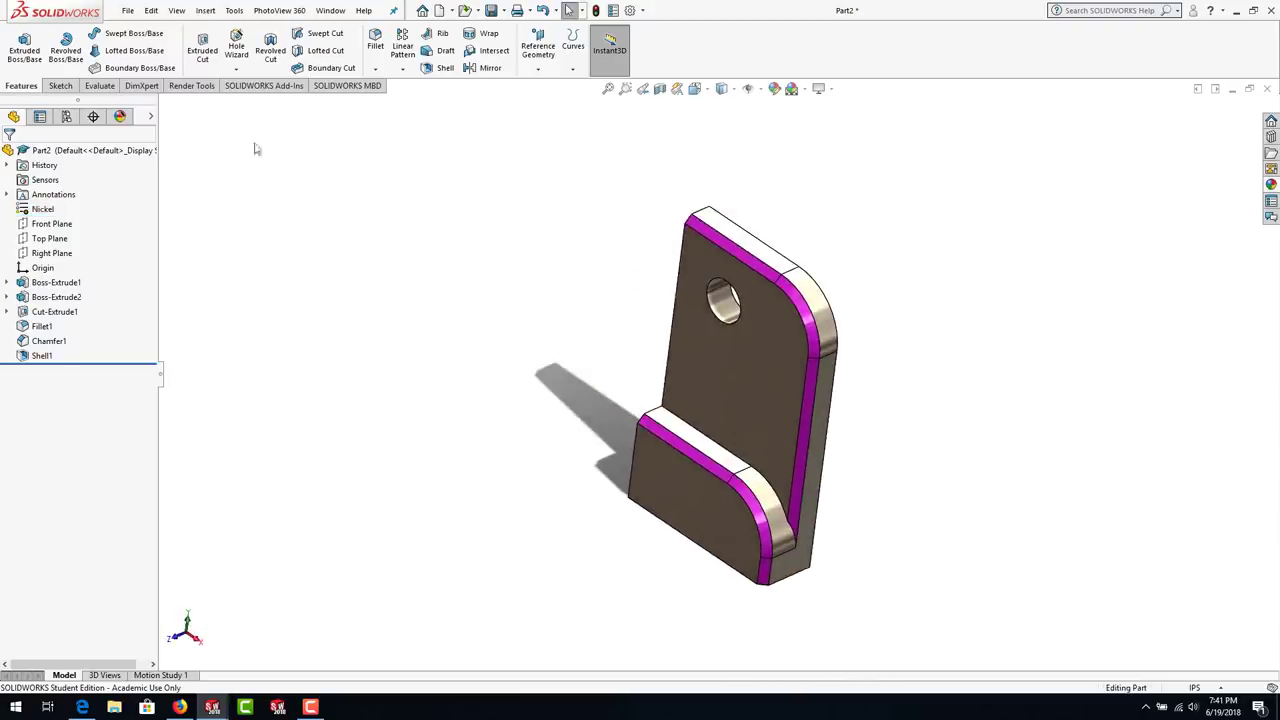
- Run a PhotoView 360 Integrated Preview of the hook with Perspective View turned on, and return to the normal model display
click(195, 88)
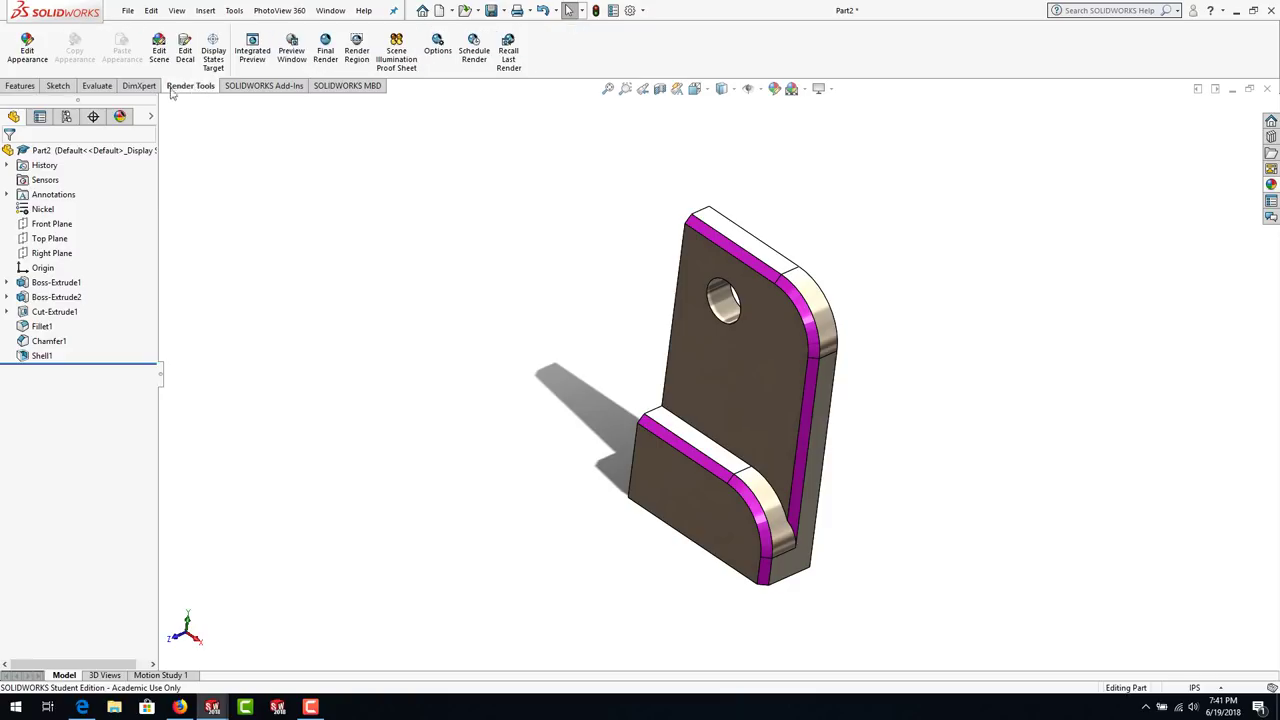
click(265, 87)
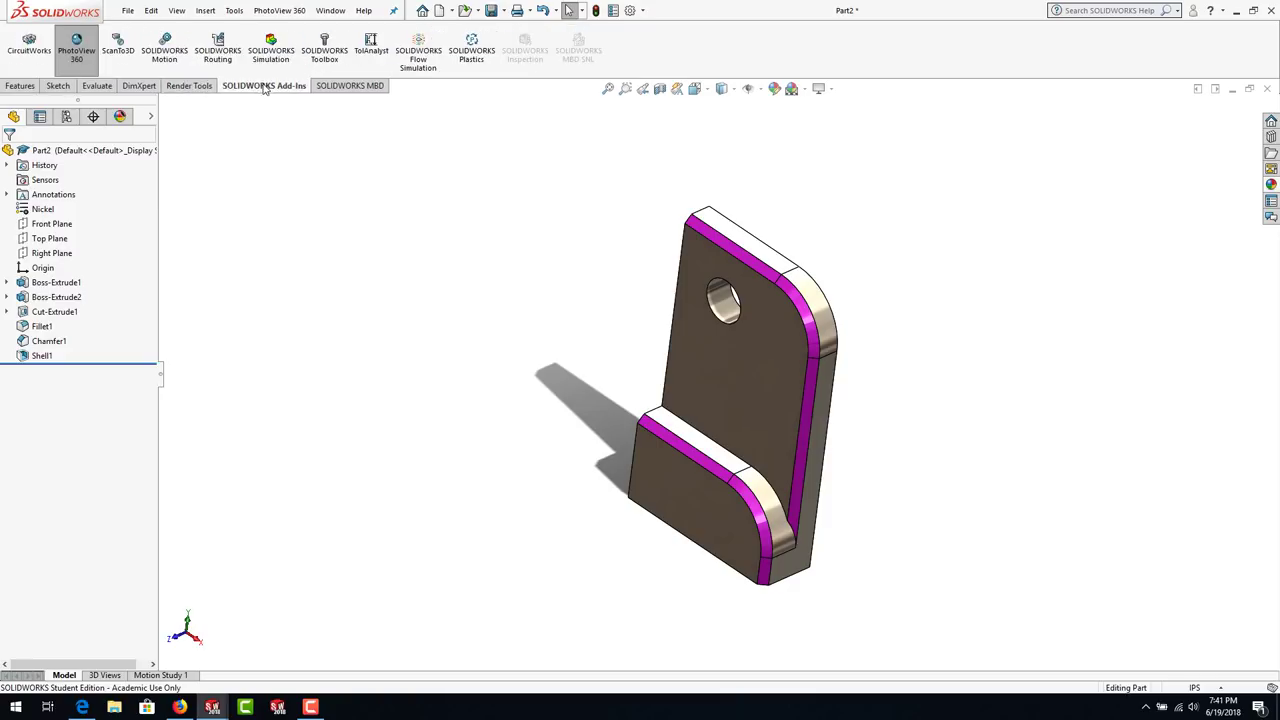
click(93, 70)
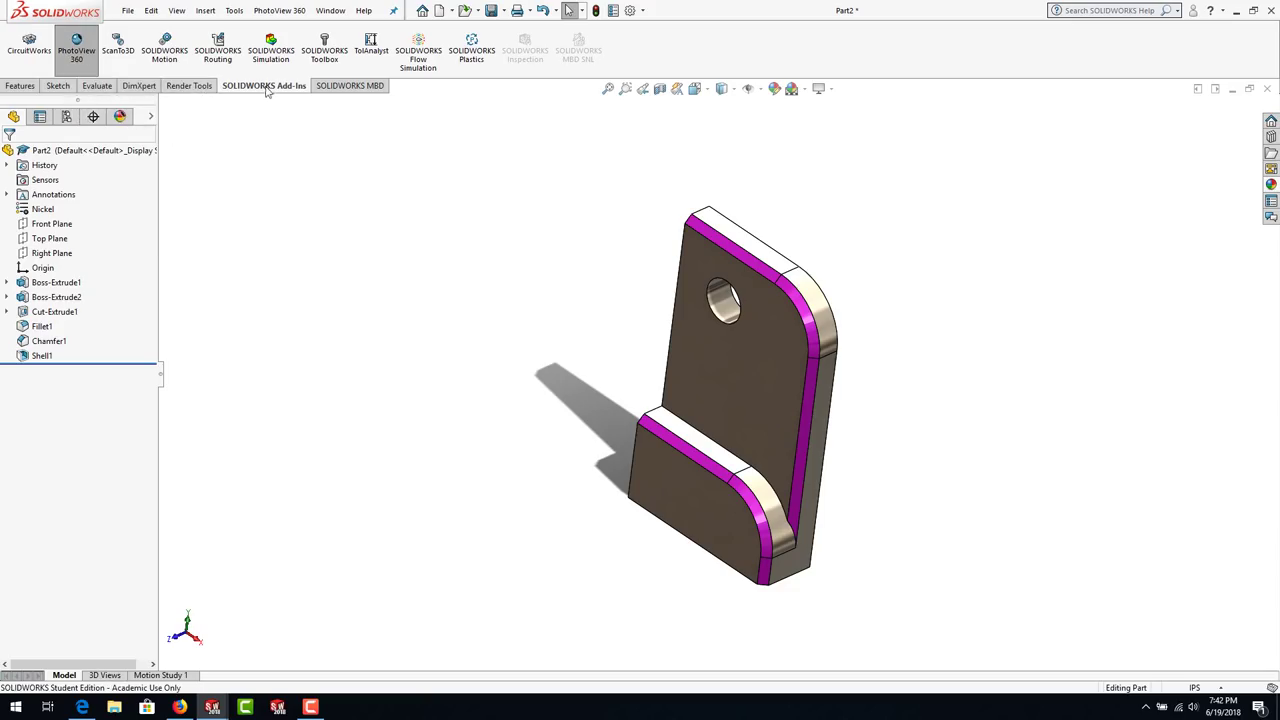
click(190, 86)
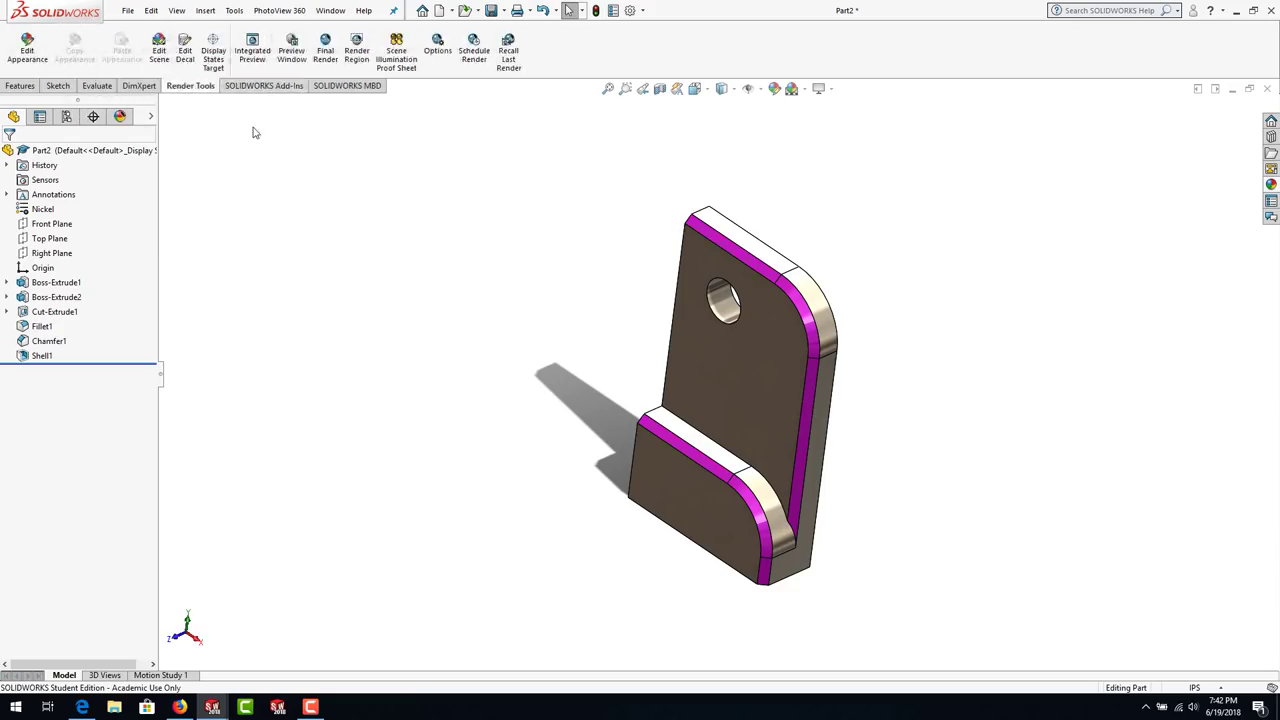
click(252, 53)
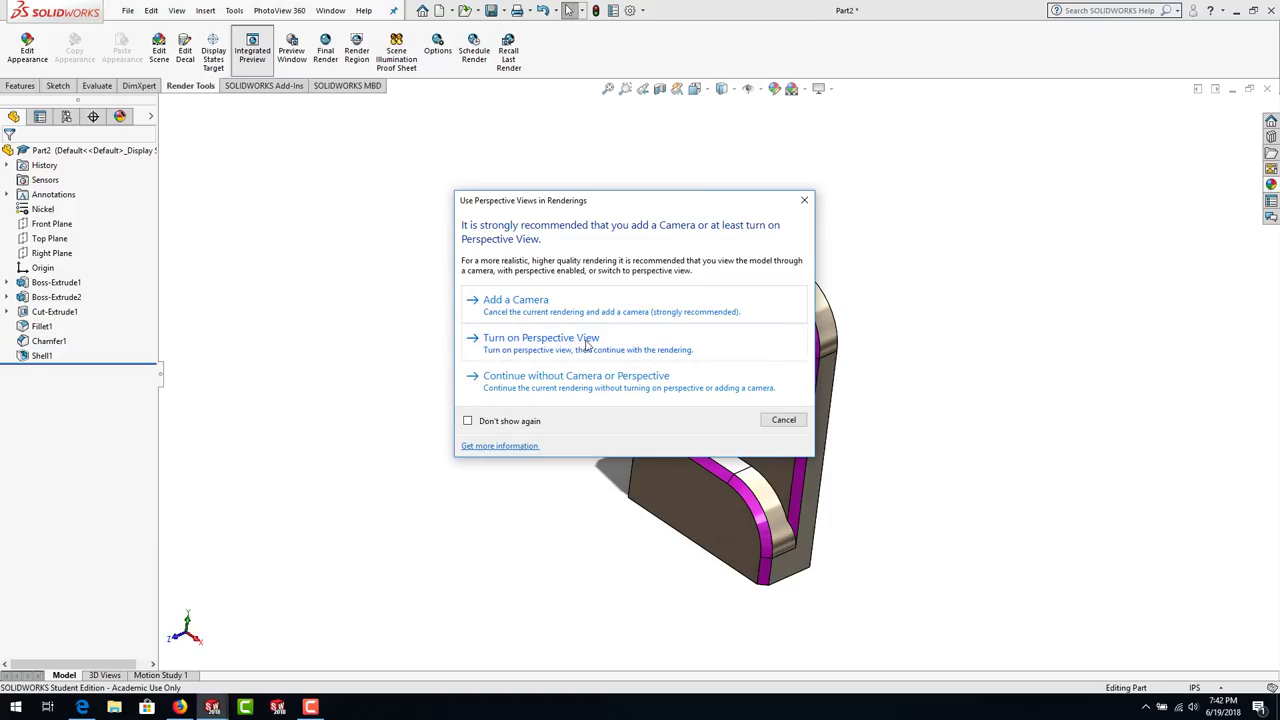
click(618, 346)
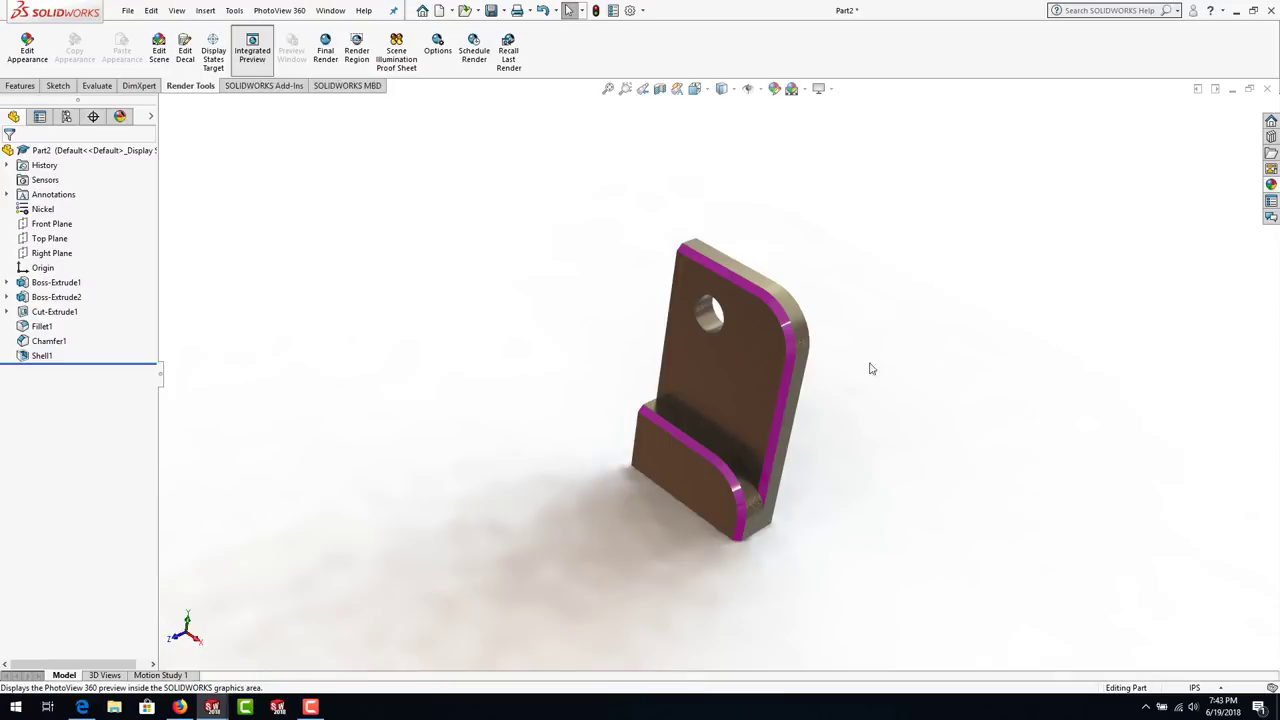
middle_drag(831, 386, 847, 413)
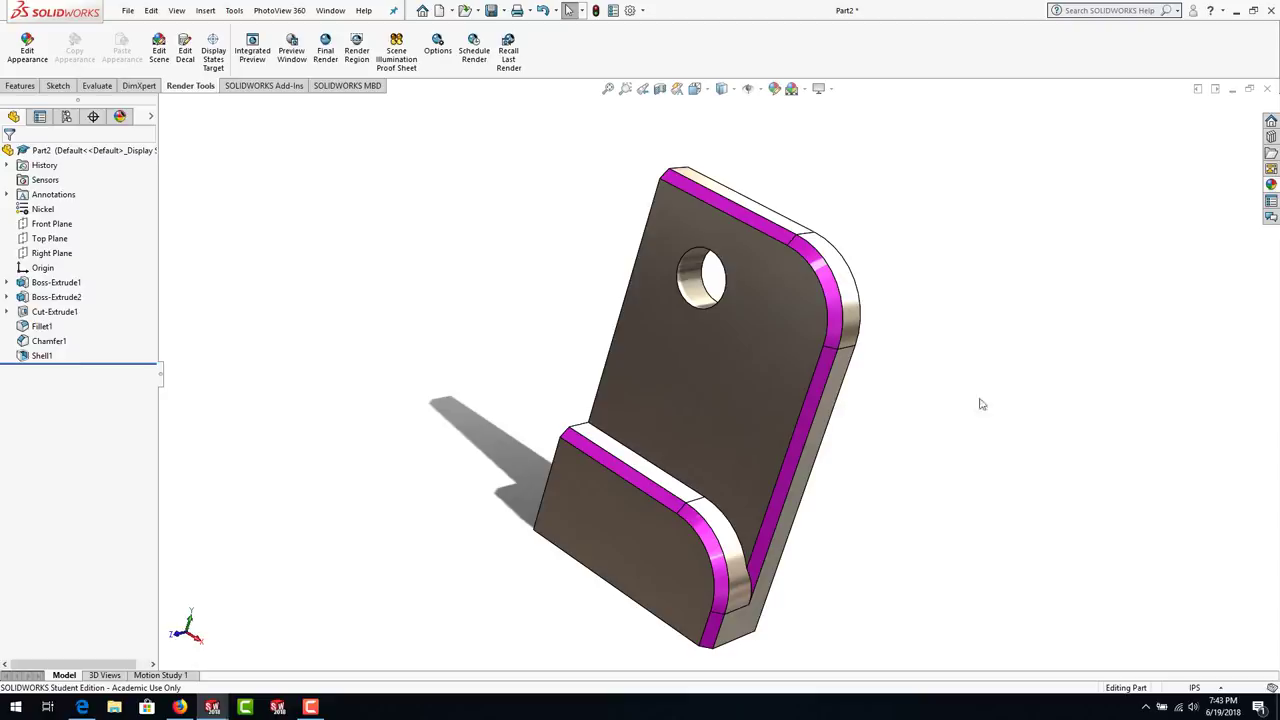
middle_drag(978, 358, 930, 370)
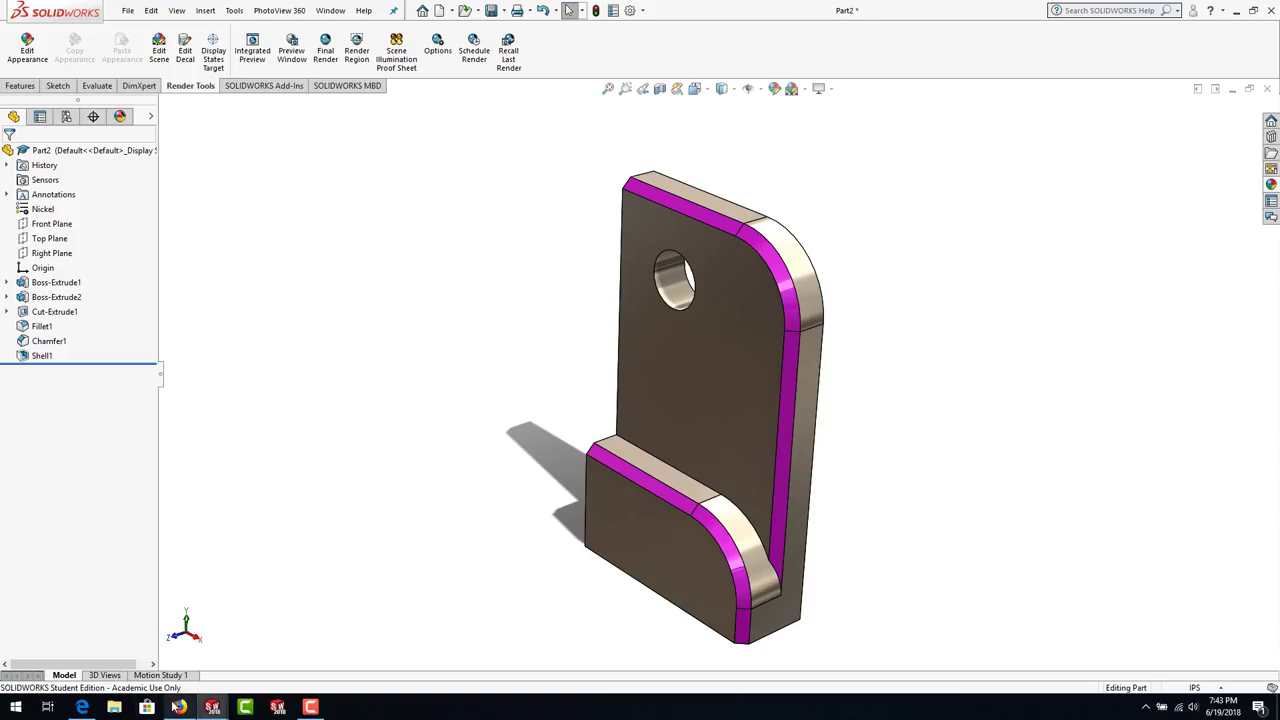
middle_click(181, 704)
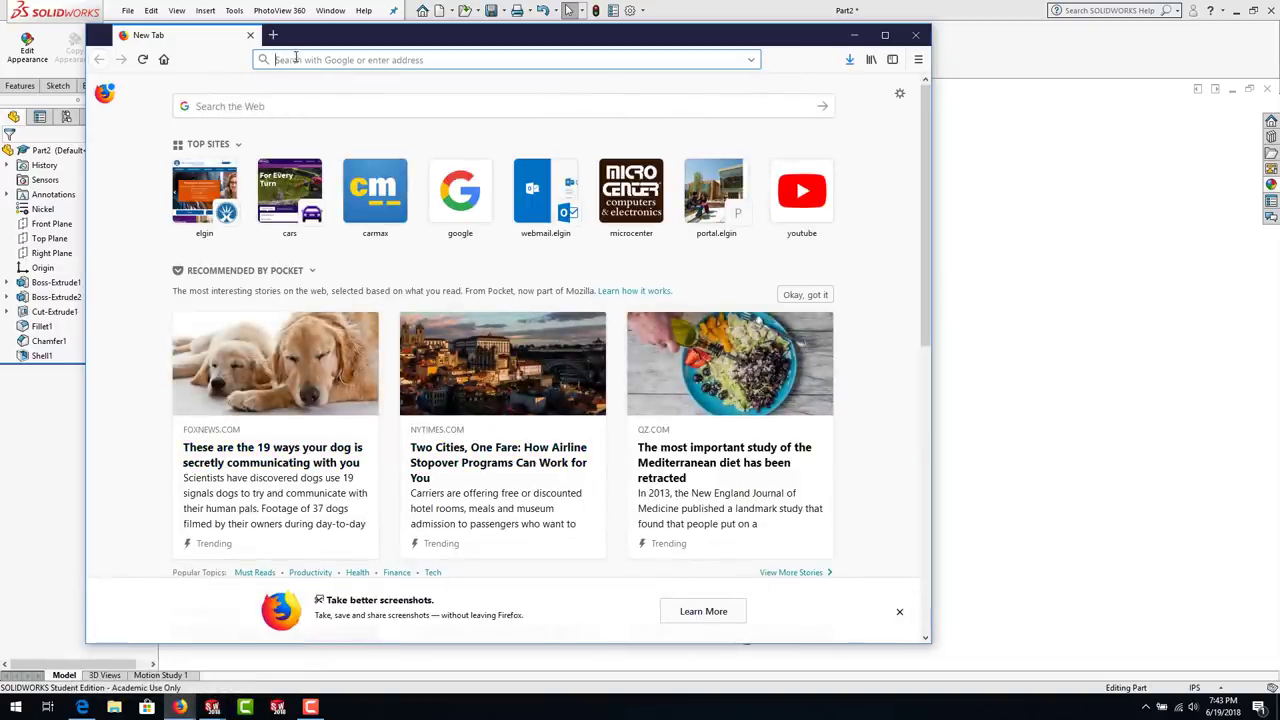
text(www)
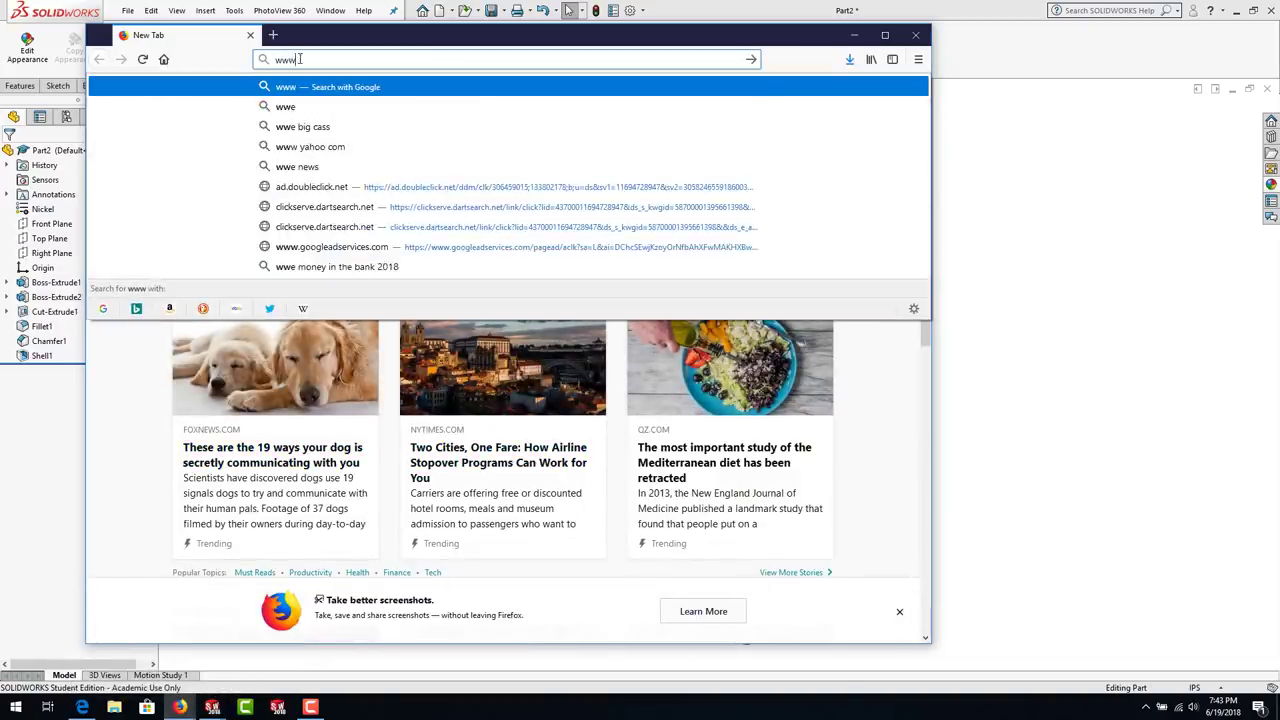
text(.vertan)
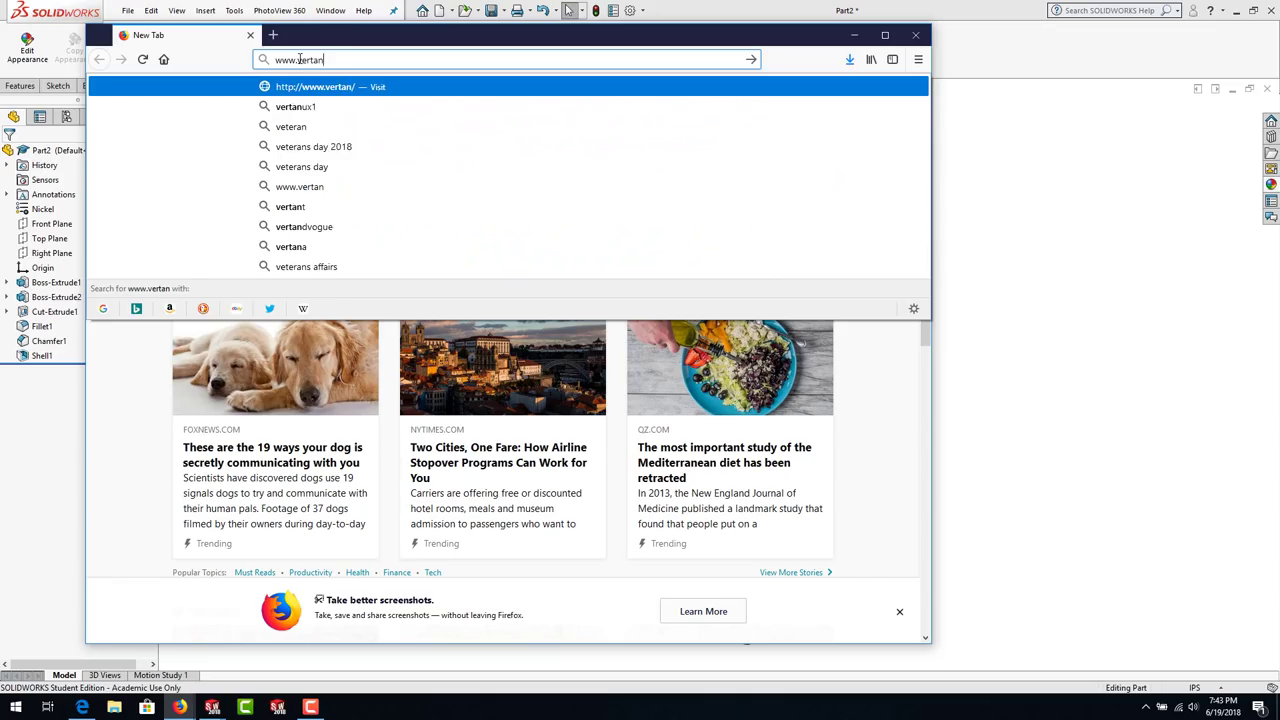
text(ux1.com)
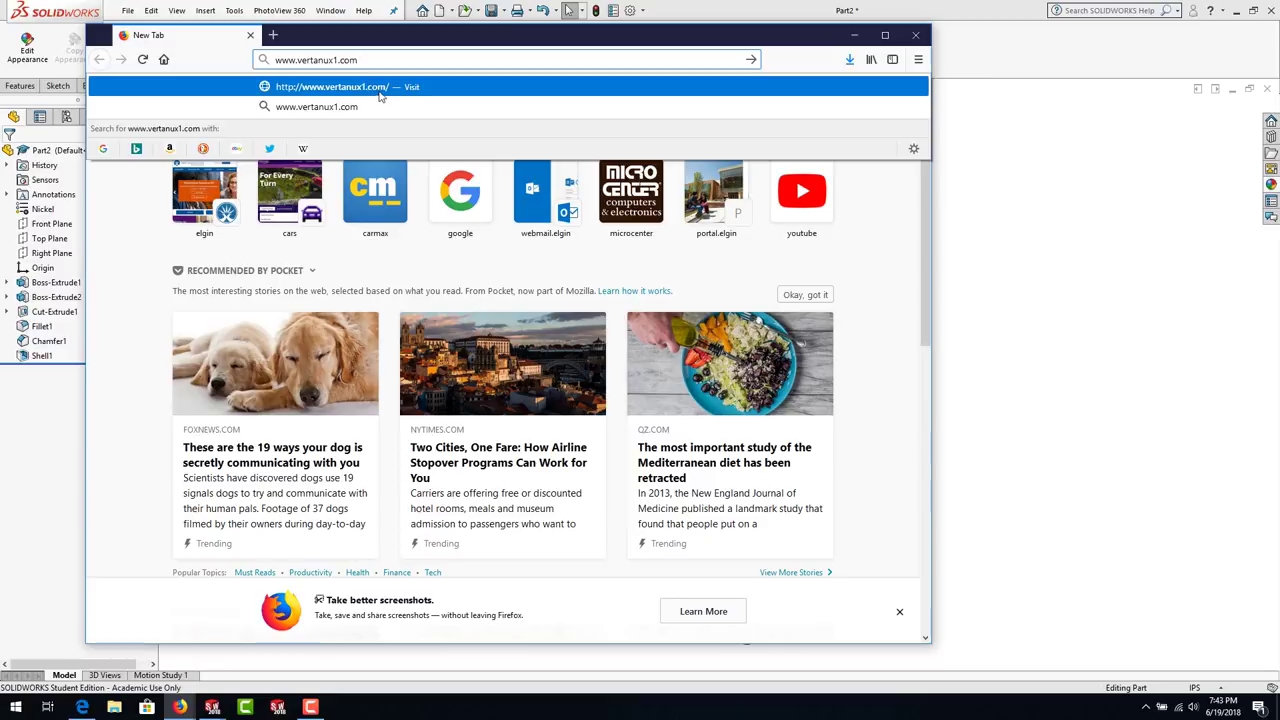
key(Return)
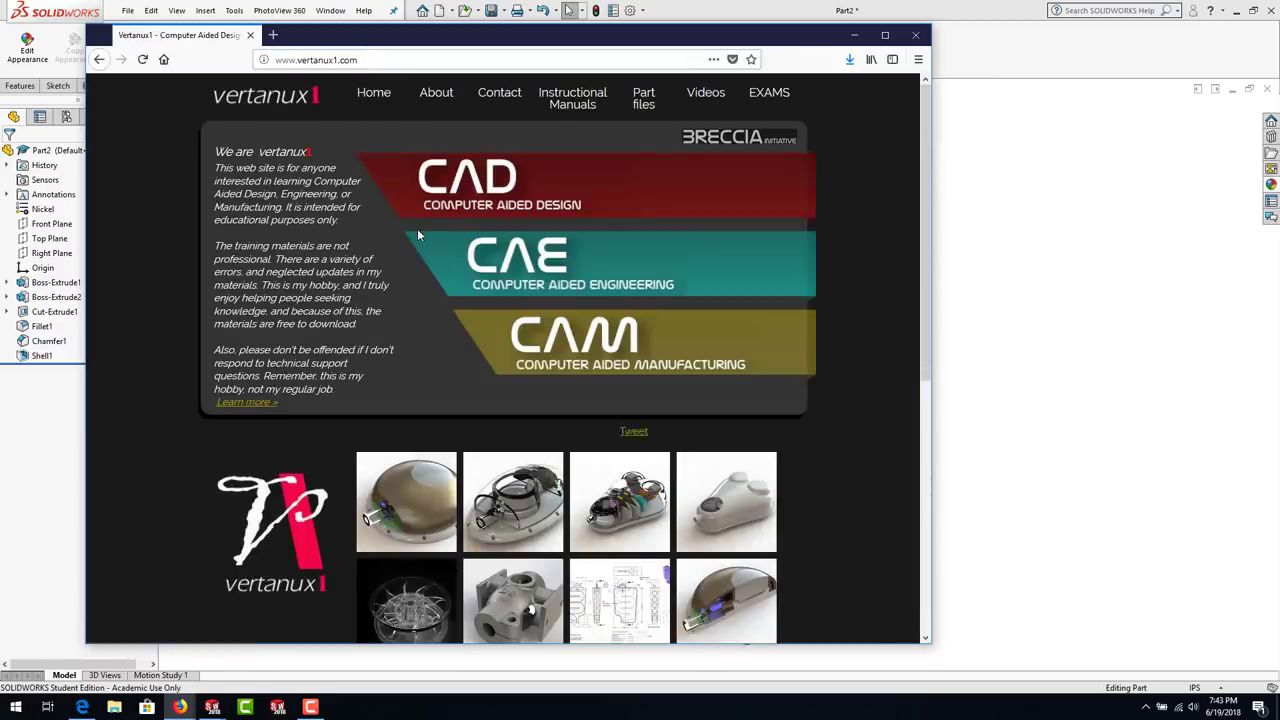
- Open the SolidWorks Basics training guide from the site's Instructional Manuals page
scroll(380, 272, down, 3)
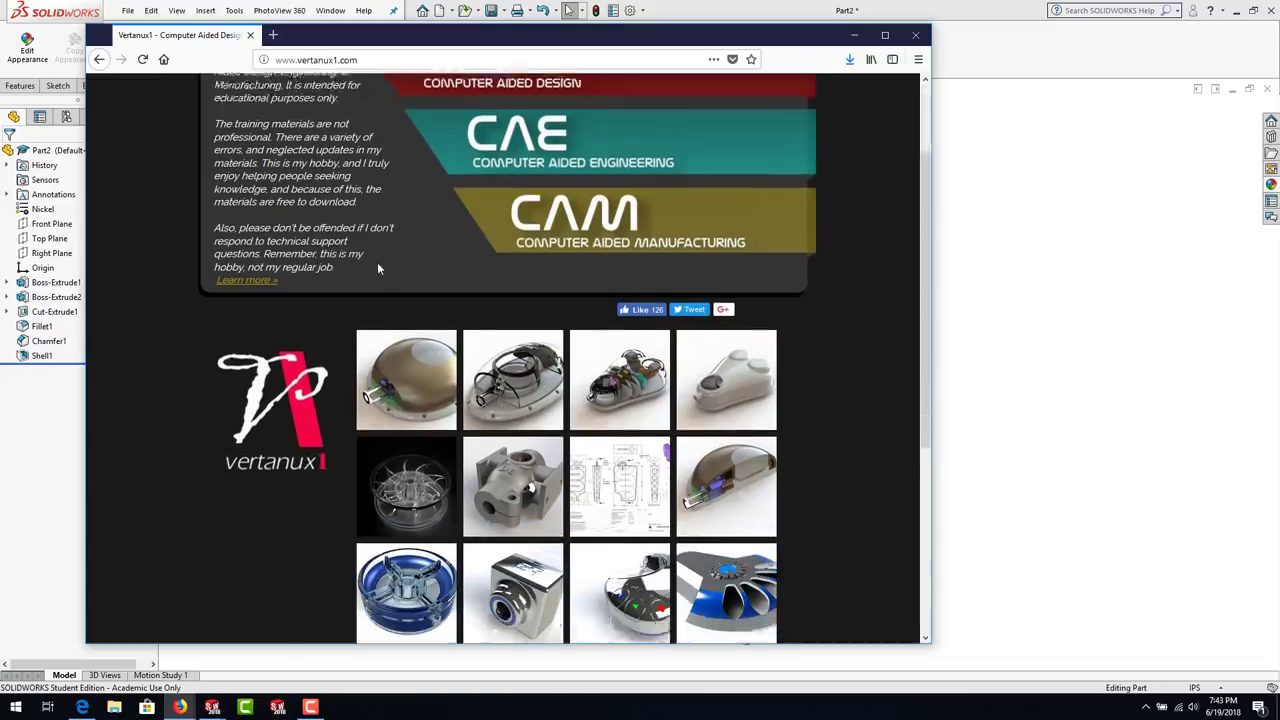
scroll(508, 510, up, 3)
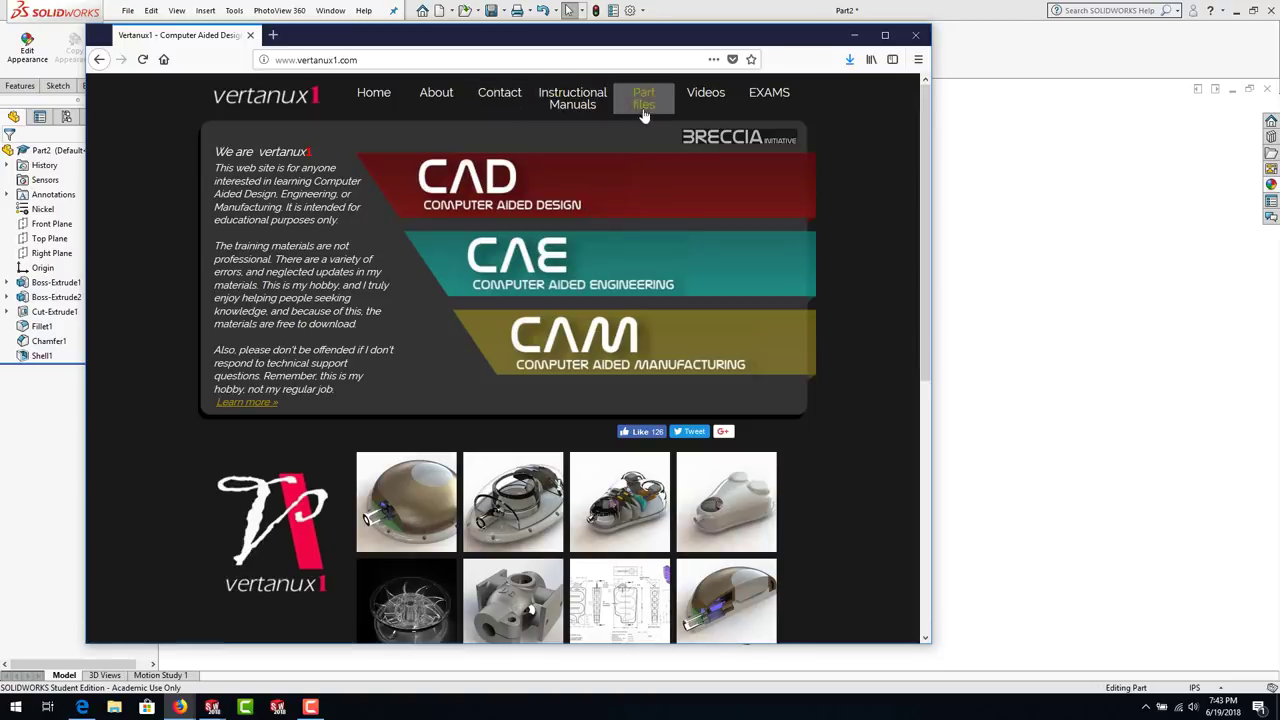
click(584, 104)
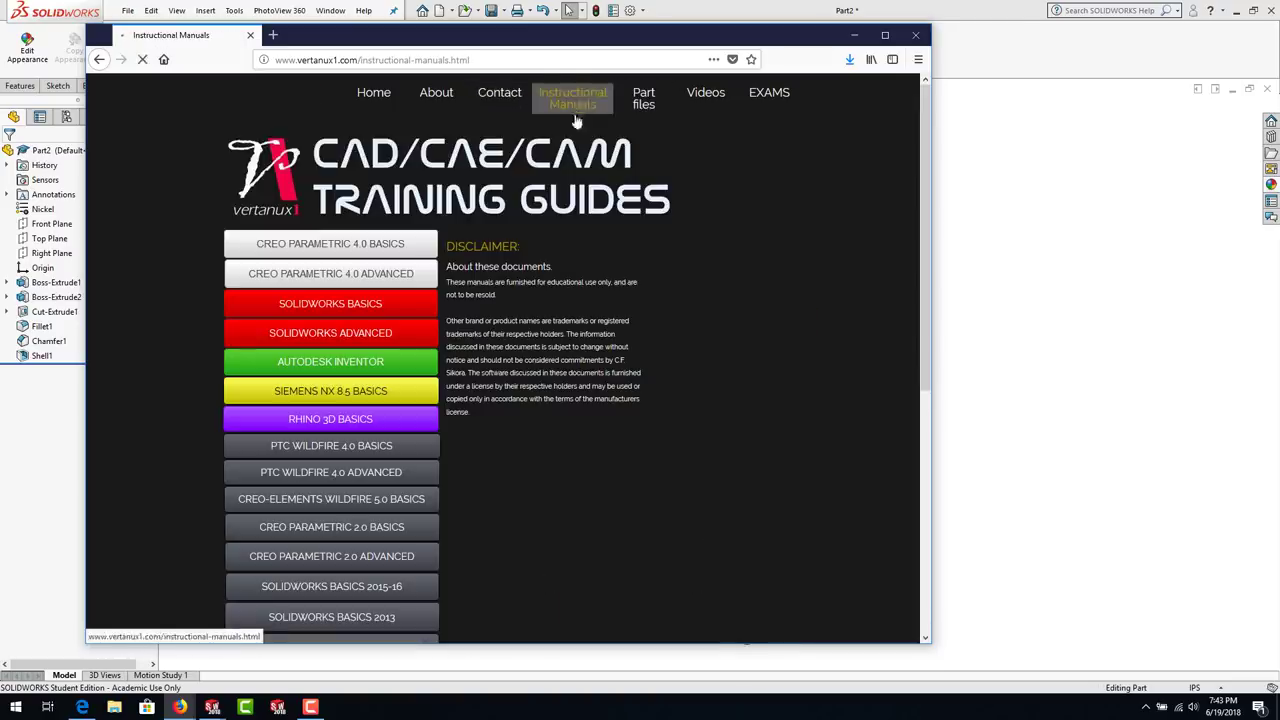
click(341, 311)
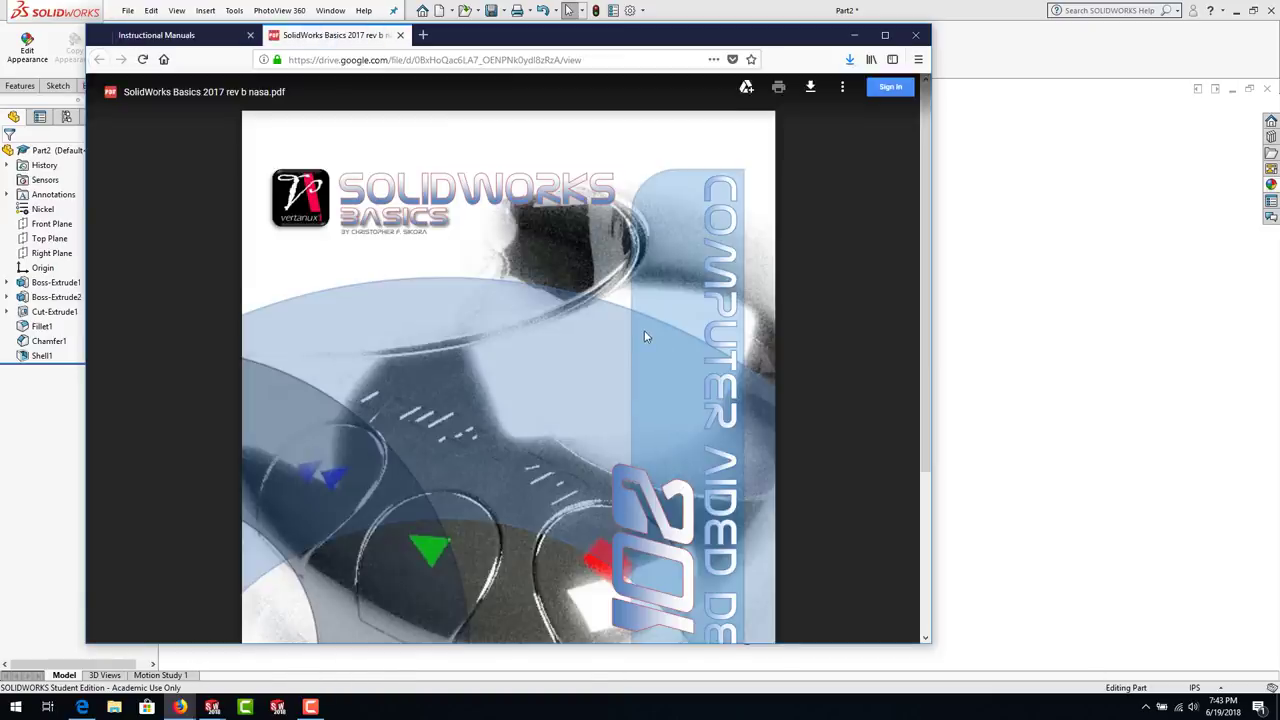
- Look through the manual's course syllabus, general course outline, exercise video list and the points assigned to each exercise
scroll(644, 329, down, 4)
scroll(644, 329, down, 3)
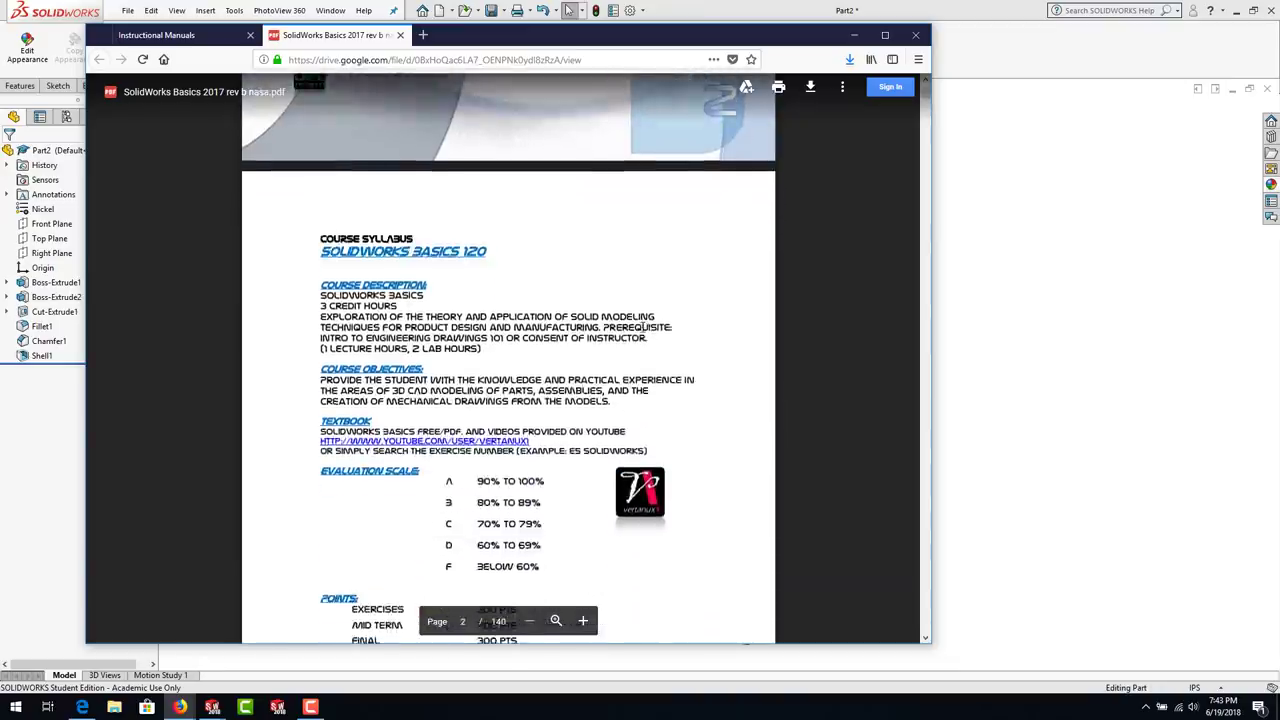
scroll(644, 329, up, 3)
scroll(659, 328, down, 8)
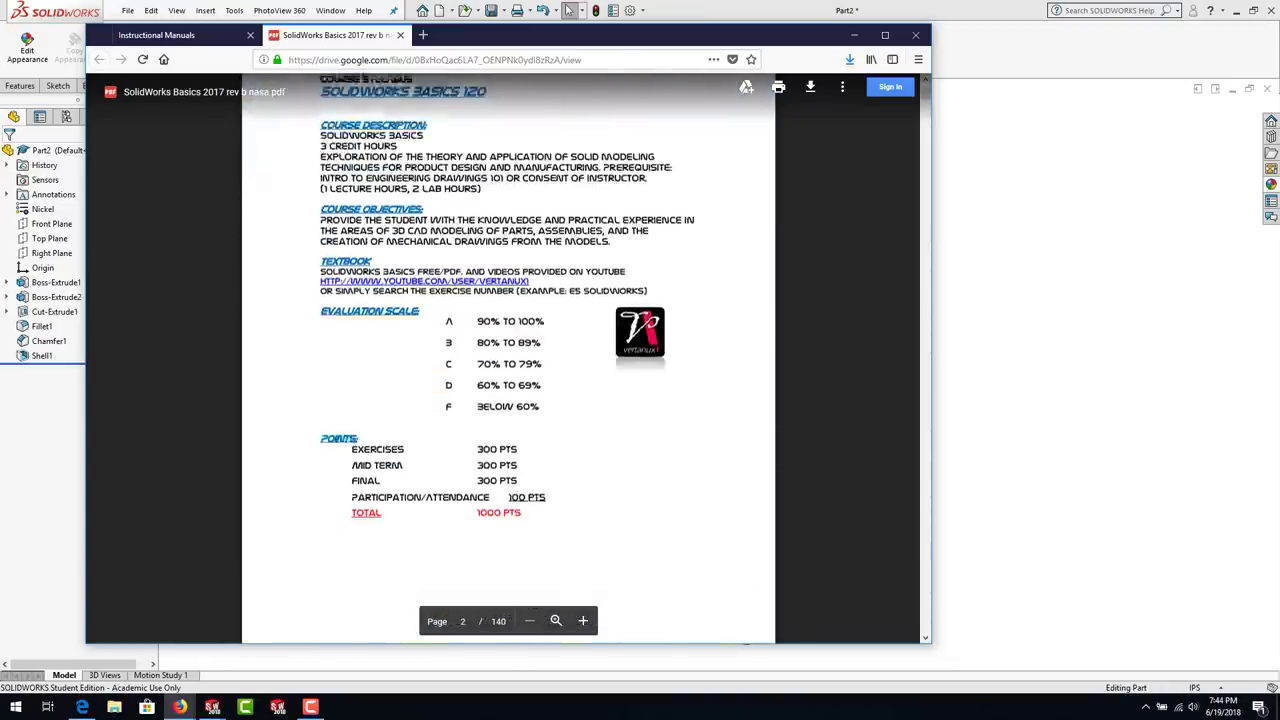
scroll(659, 331, down, 5)
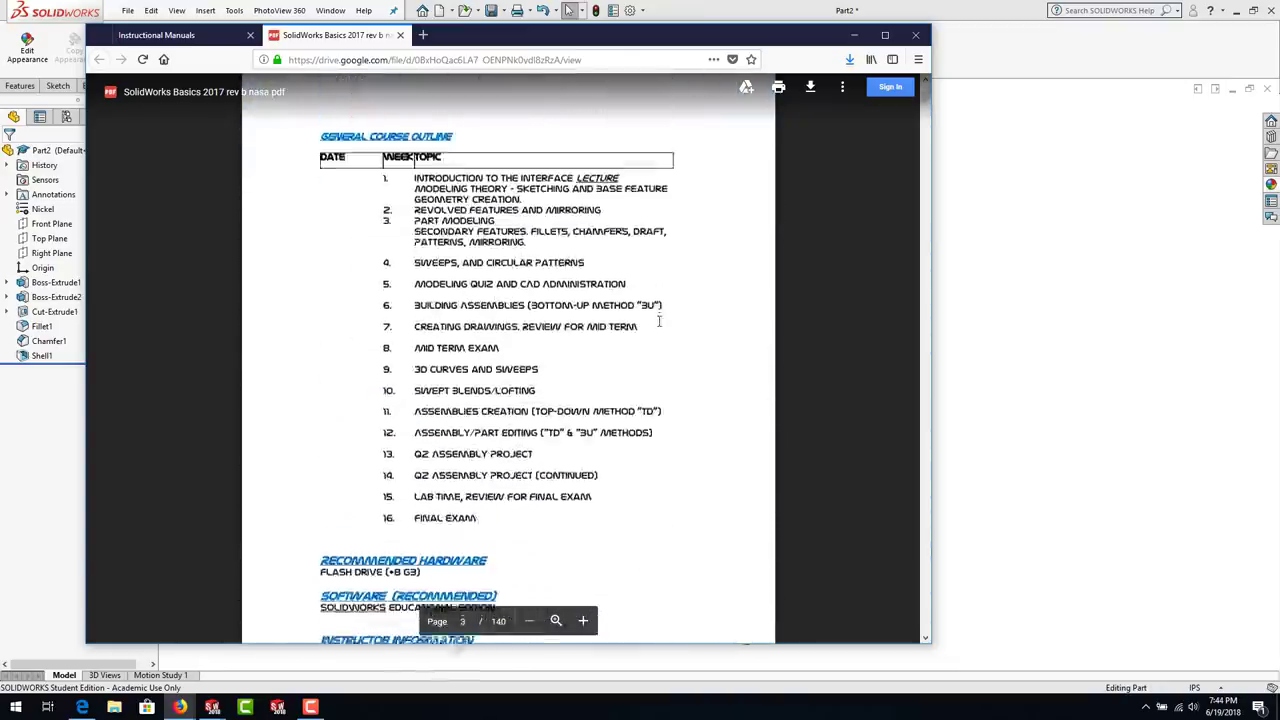
scroll(661, 318, down, 8)
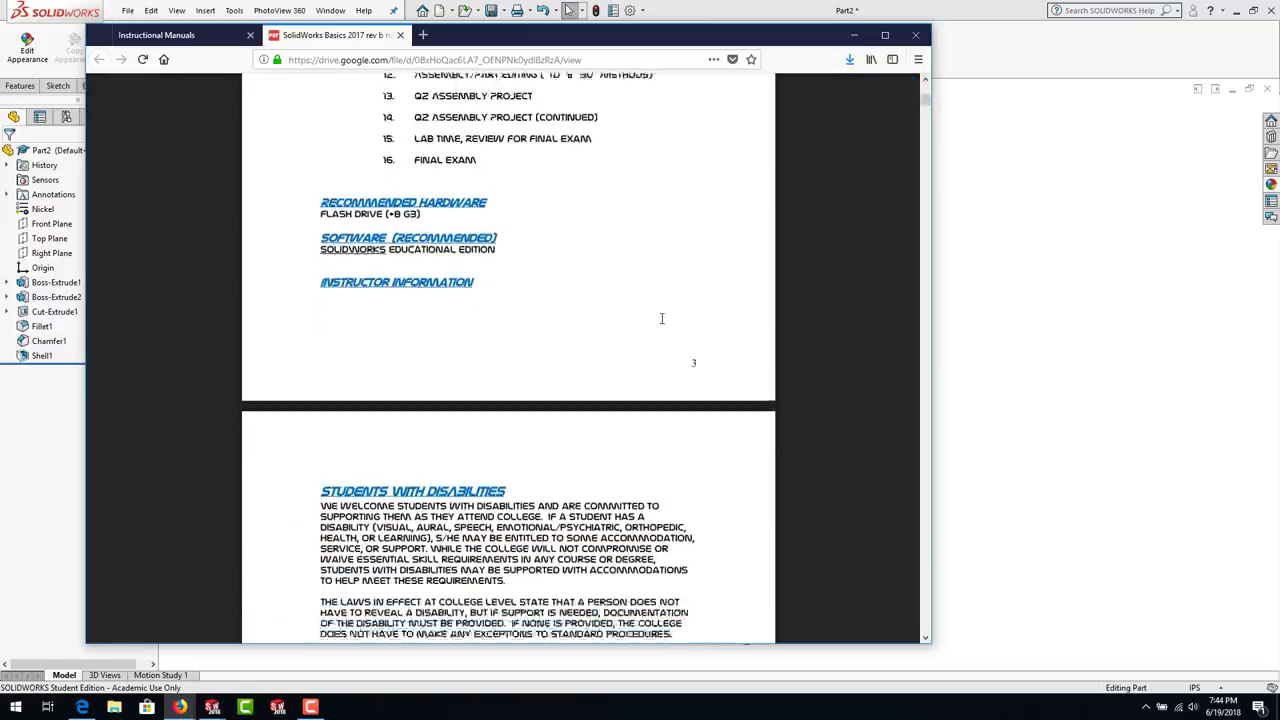
scroll(659, 318, down, 8)
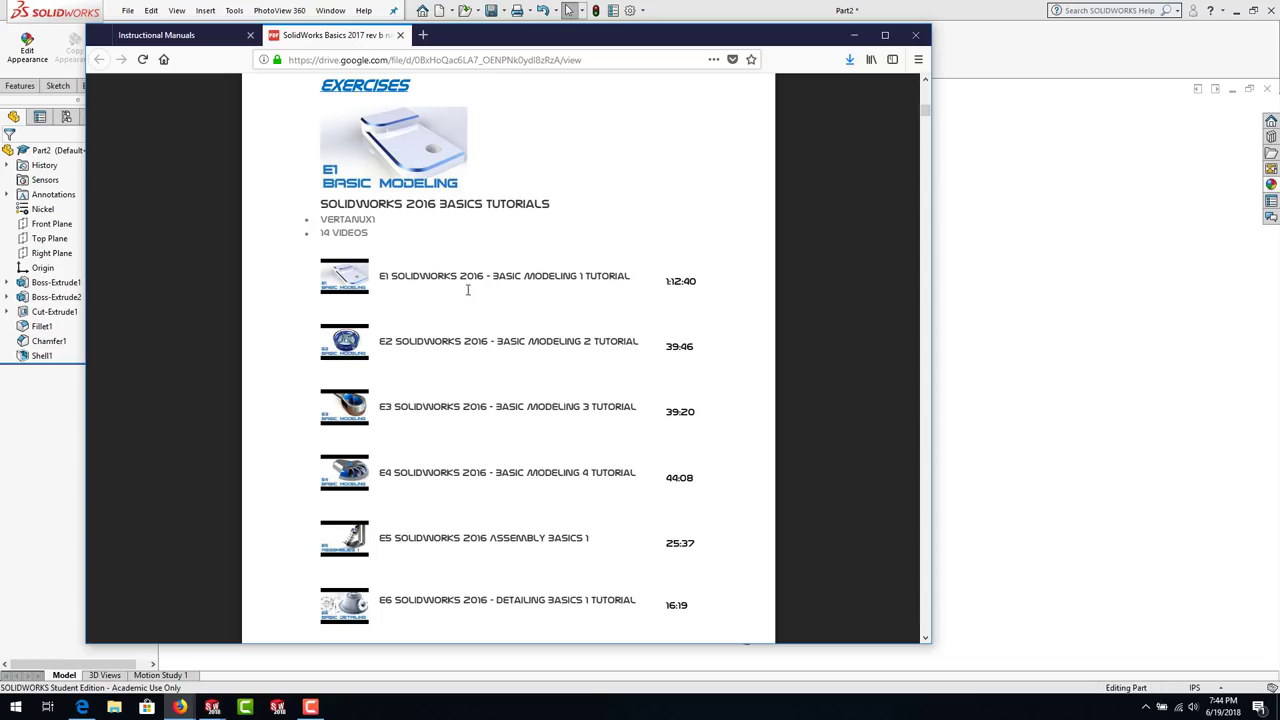
scroll(426, 370, down, 10)
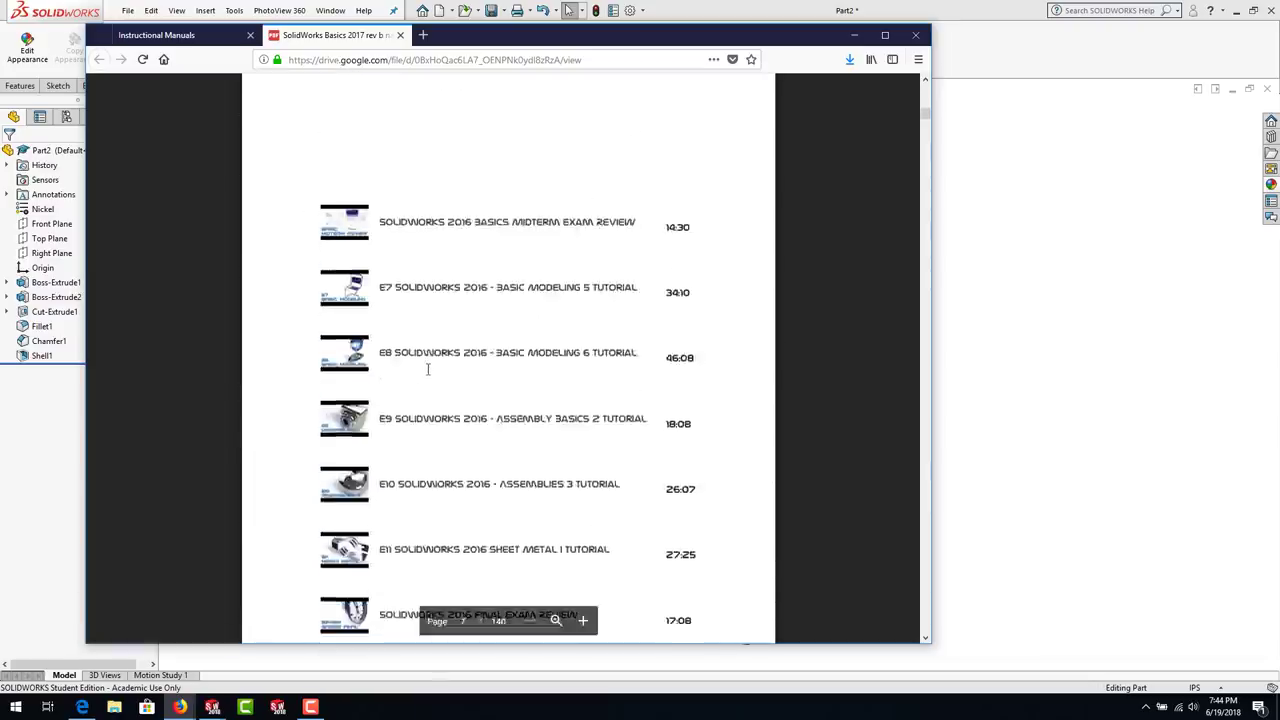
scroll(427, 369, down, 14)
scroll(427, 369, up, 3)
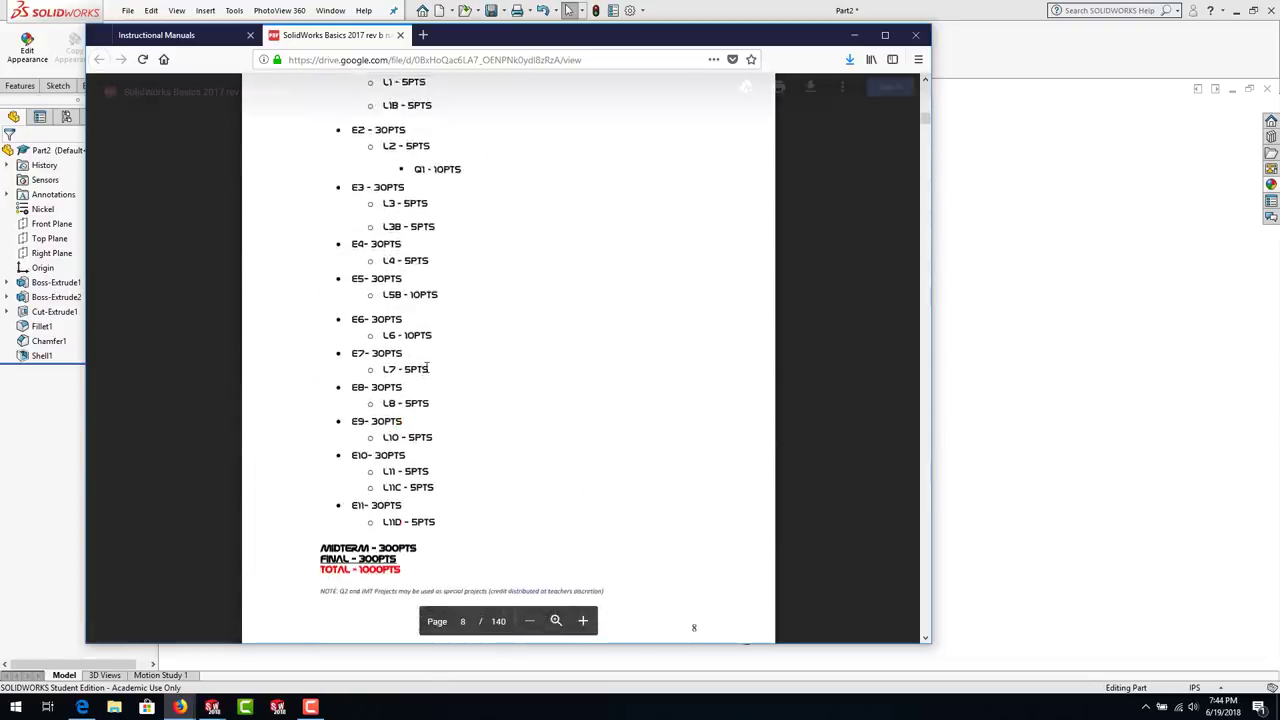
- Examine the manual's CAD 120 point totals, course materials page and Introduction to SolidWorks page on the interface and mouse buttons
scroll(427, 369, up, 2)
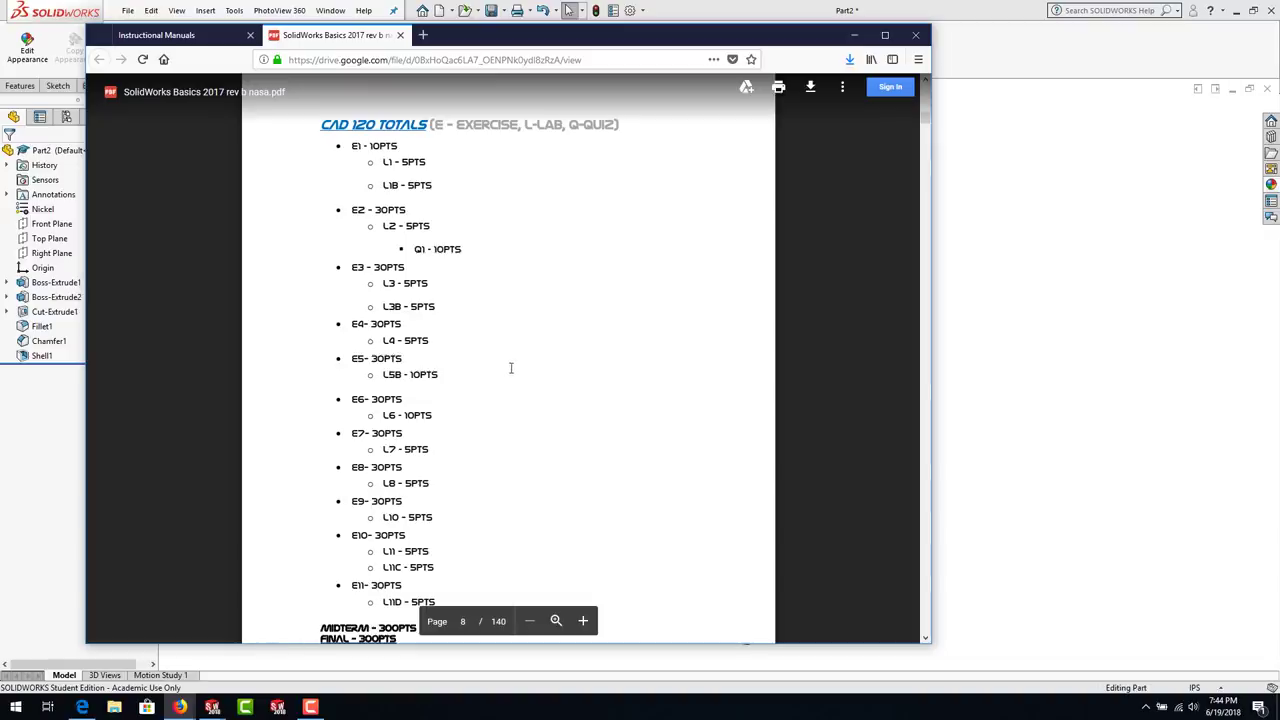
scroll(461, 433, down, 2)
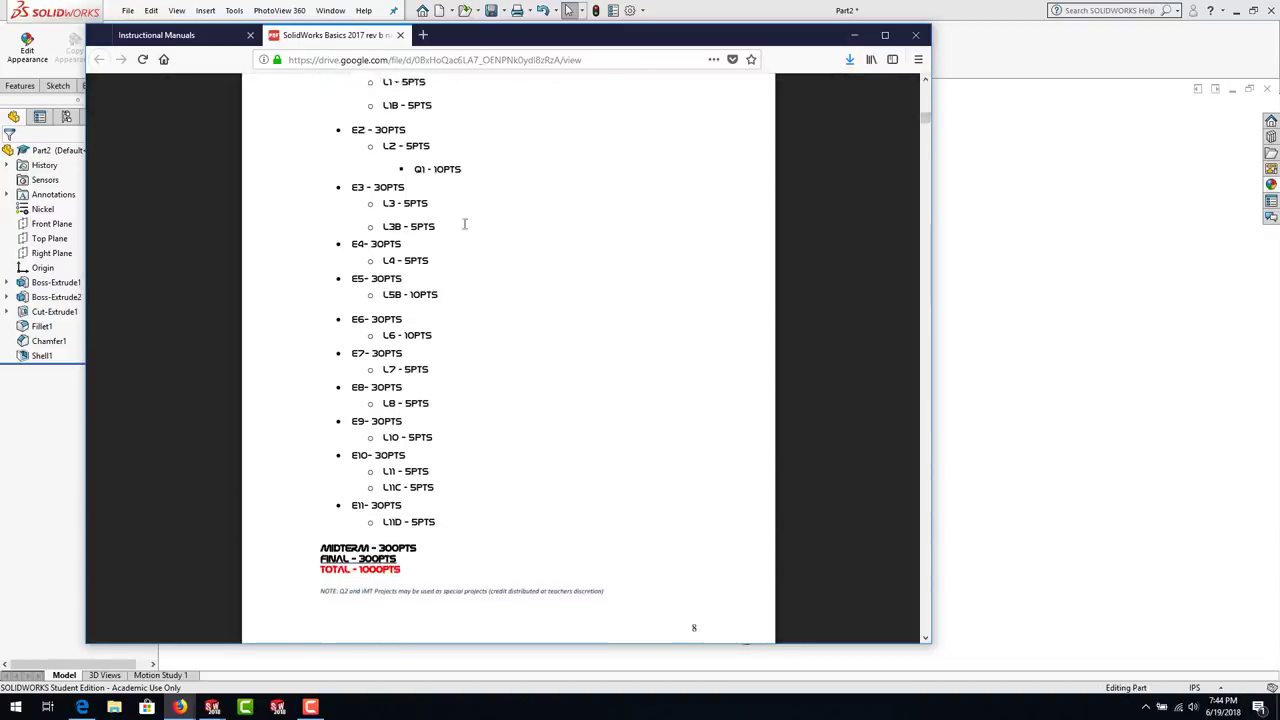
scroll(463, 410, down, 10)
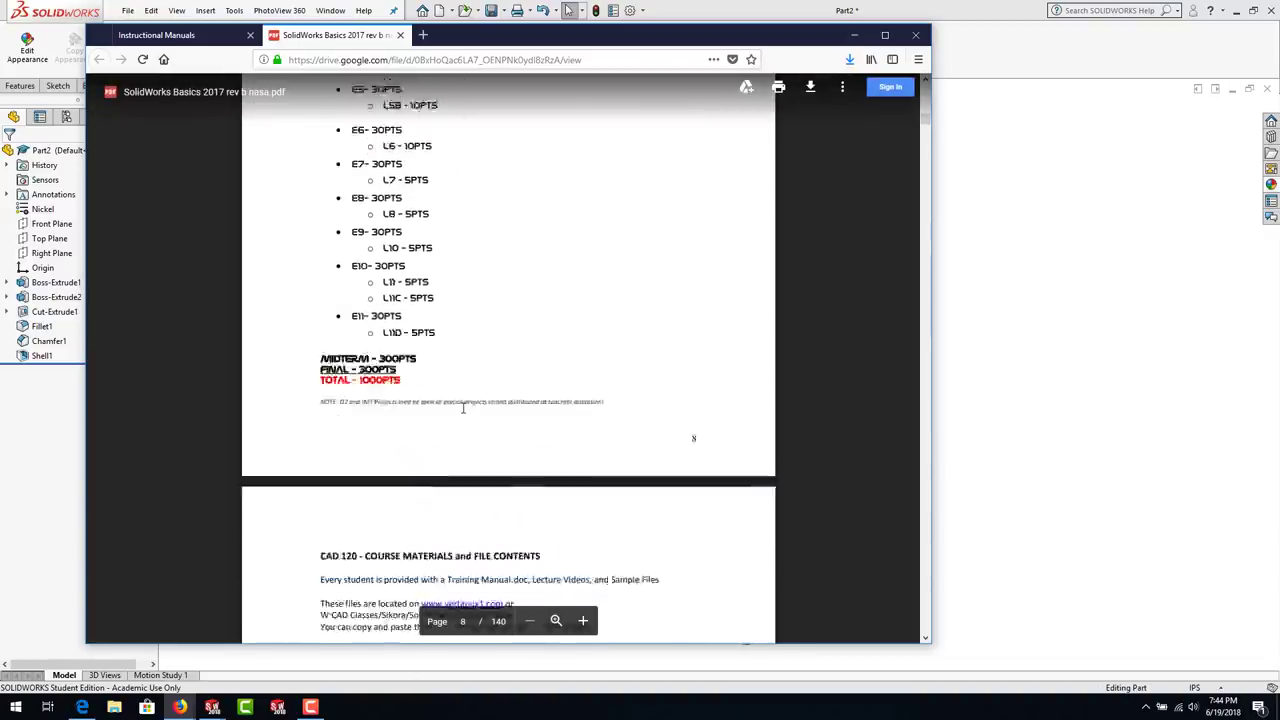
scroll(463, 390, down, 6)
scroll(463, 383, down, 5)
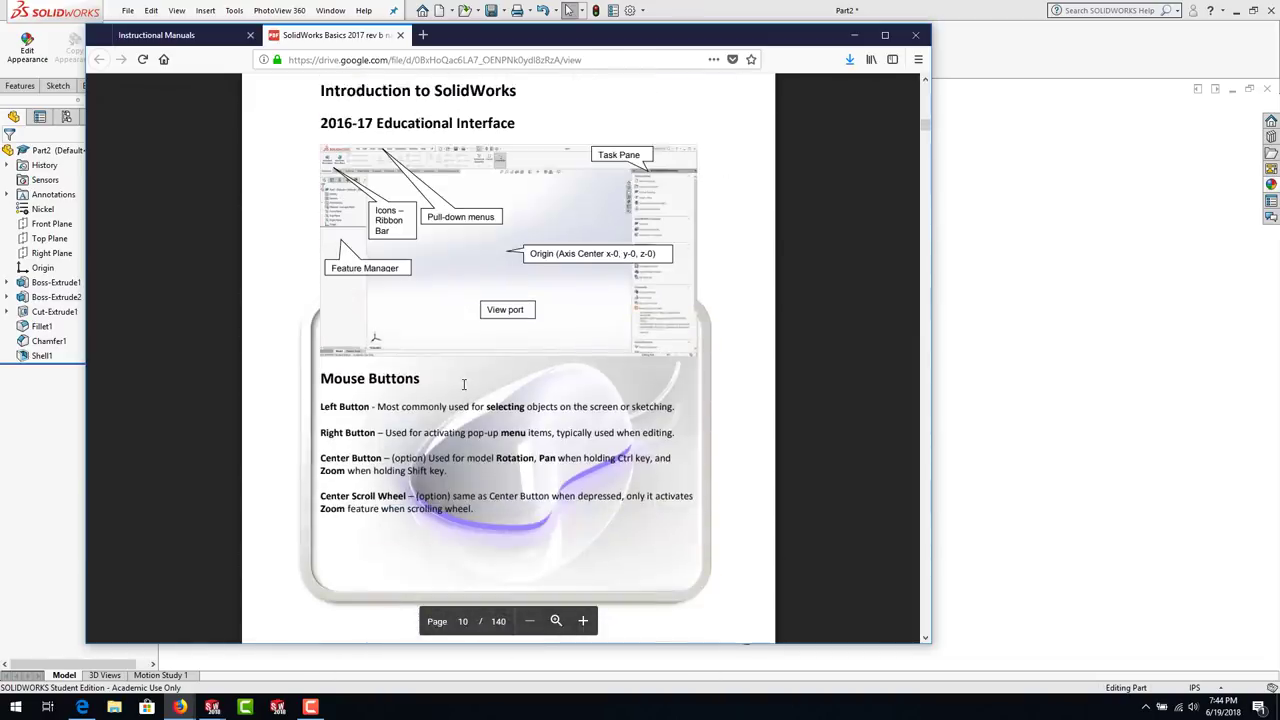
scroll(463, 383, down, 2)
scroll(463, 384, up, 3)
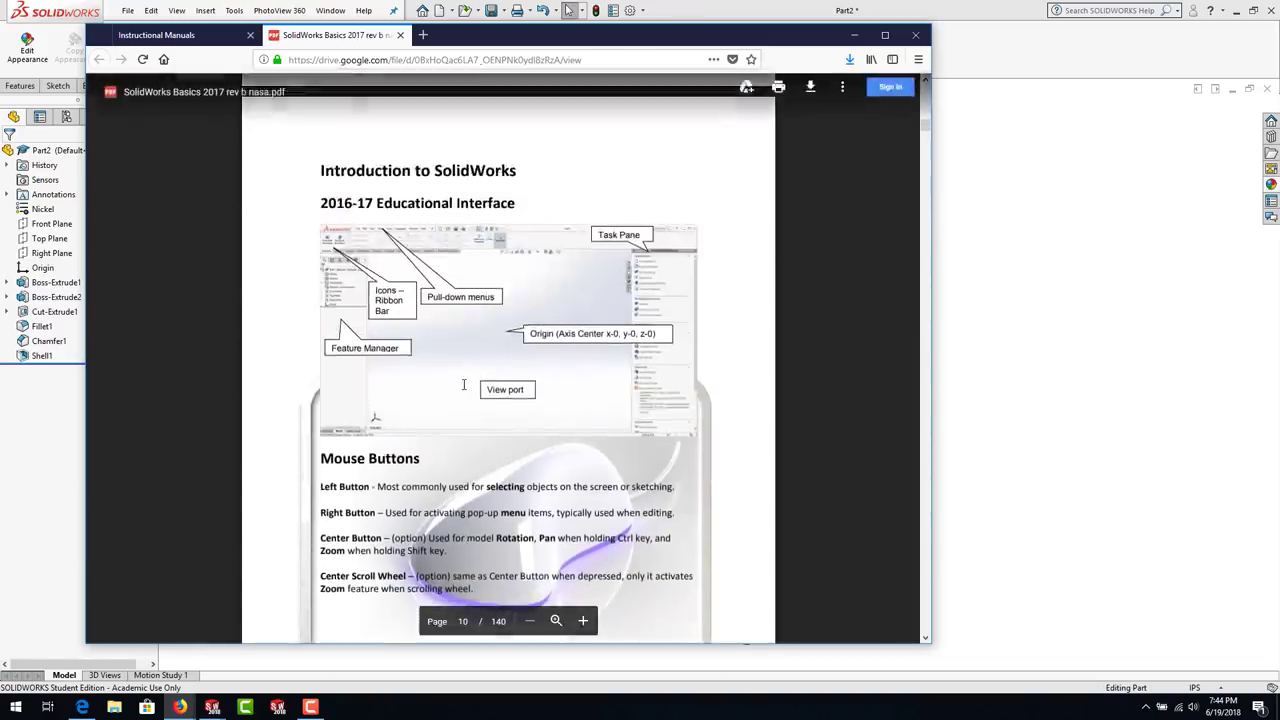
scroll(463, 384, down, 1)
scroll(463, 384, down, 6)
- Go through the manual's Options menu, sketching tips and Exercise 1 pages up to the dimensioned L1 lab drawing
scroll(463, 384, down, 20)
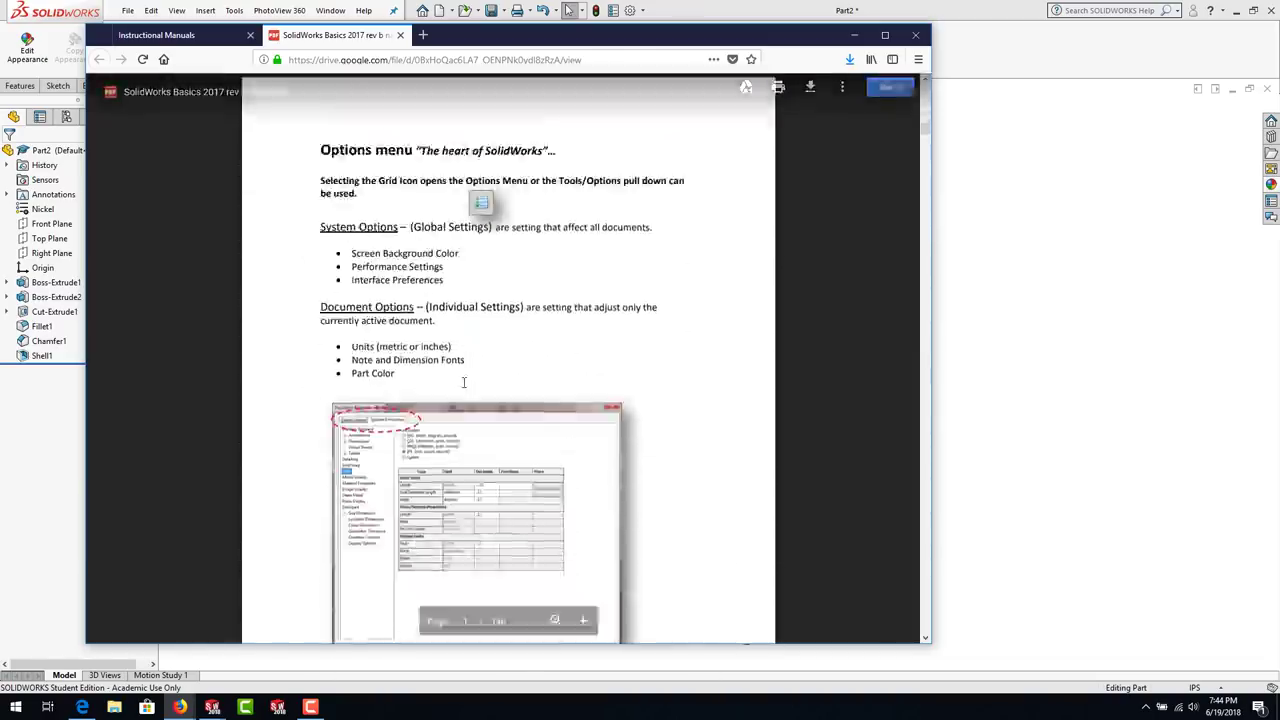
scroll(463, 379, down, 20)
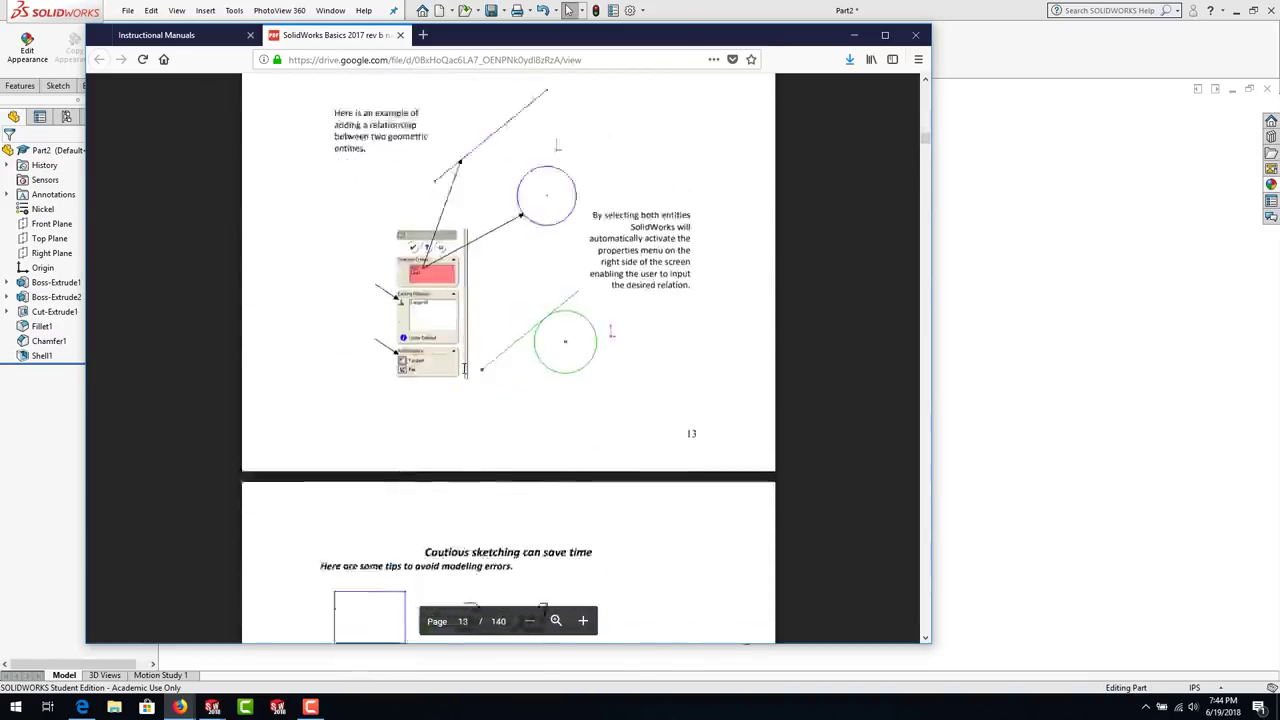
scroll(463, 361, down, 20)
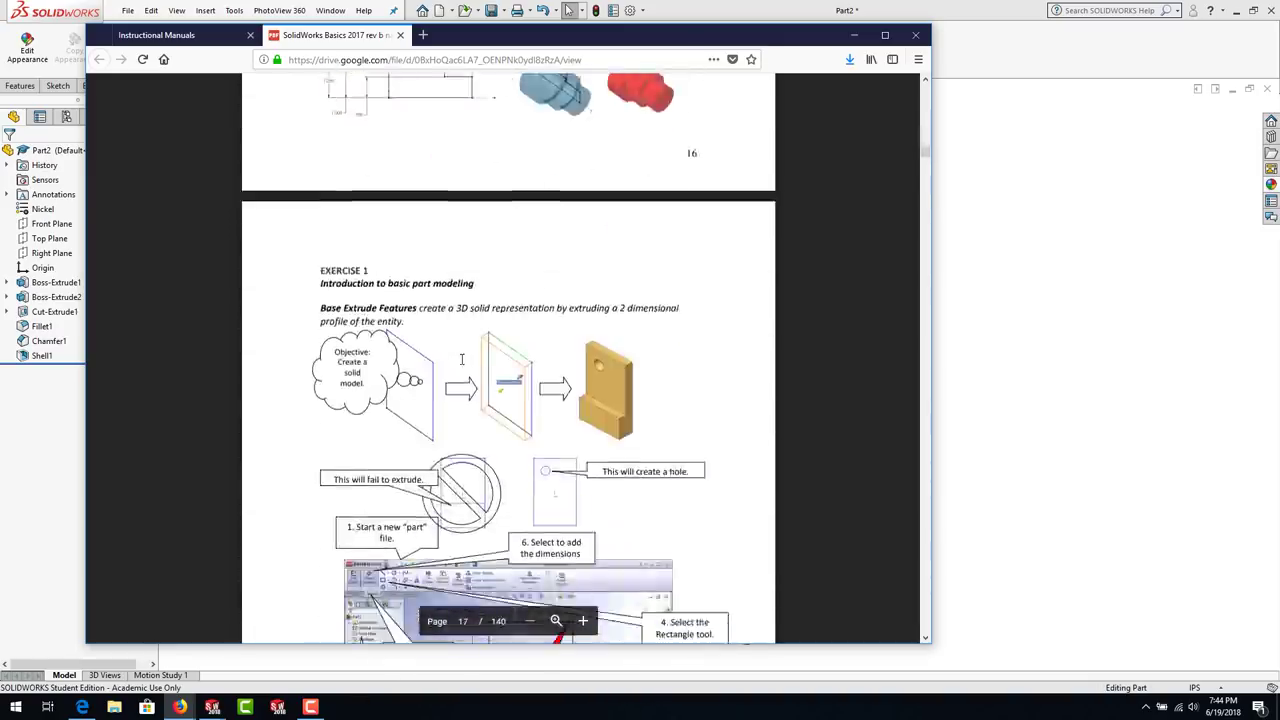
scroll(460, 359, down, 20)
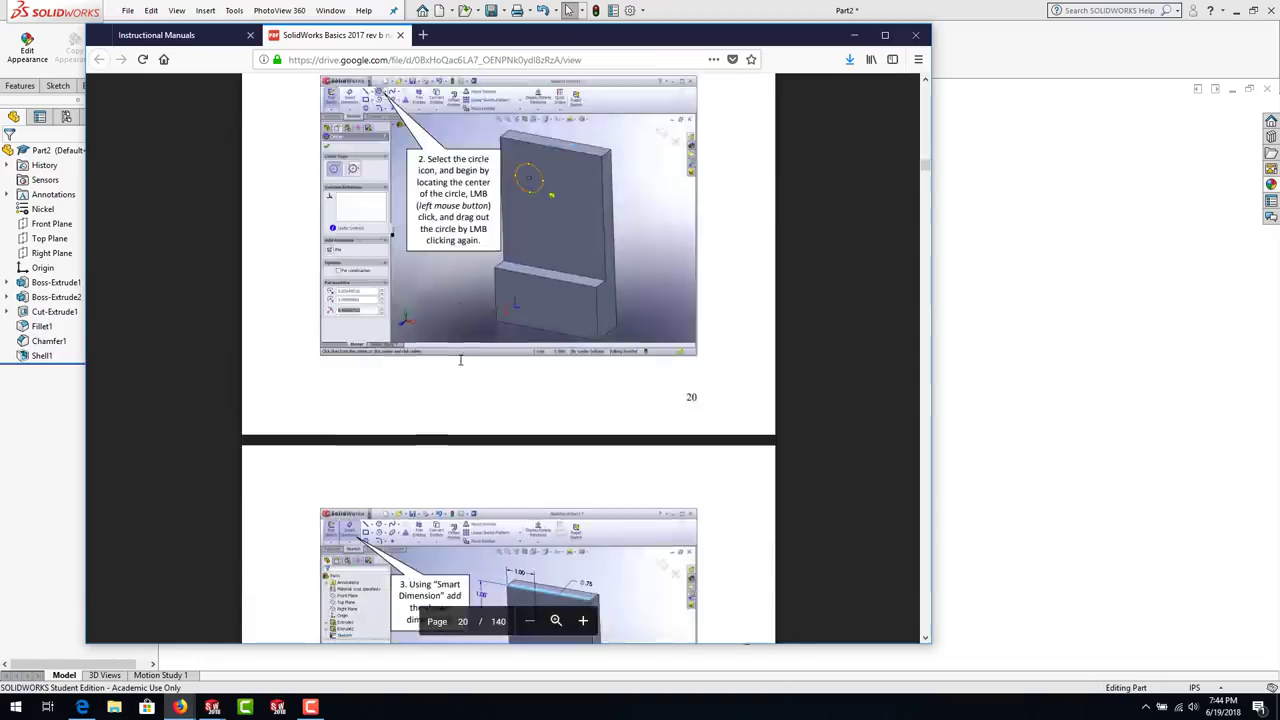
scroll(460, 359, down, 3)
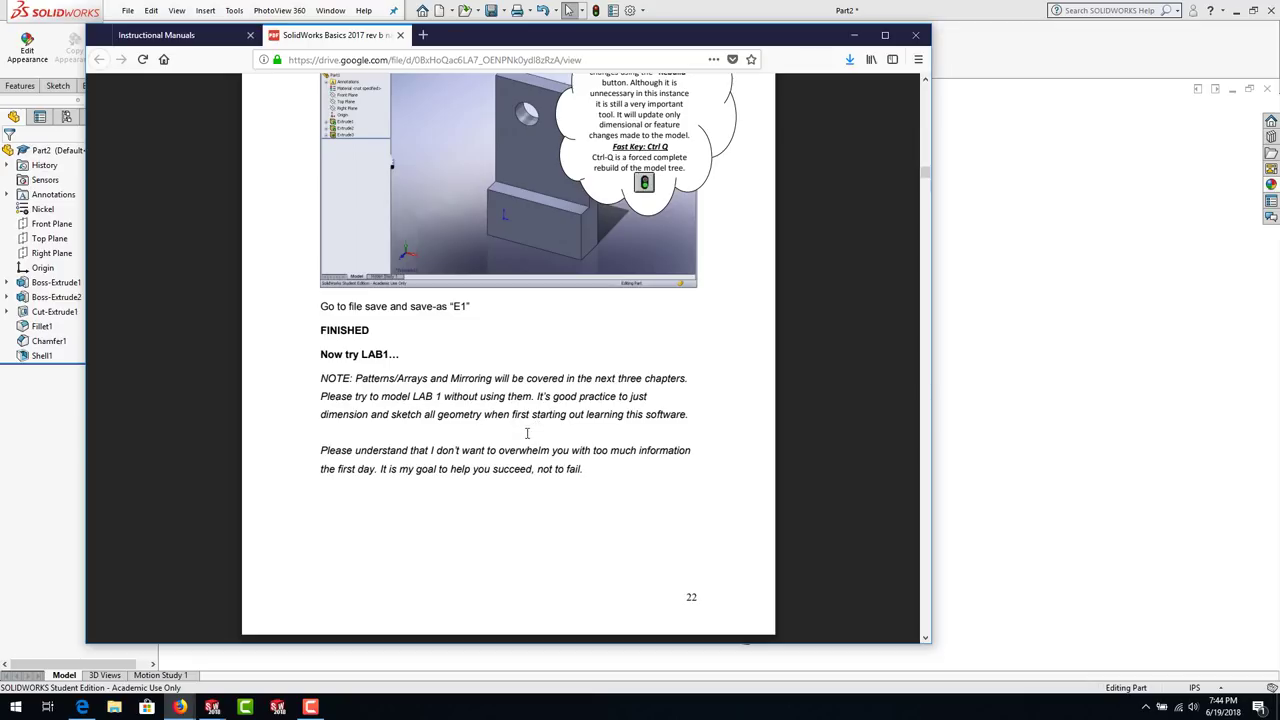
scroll(527, 430, down, 10)
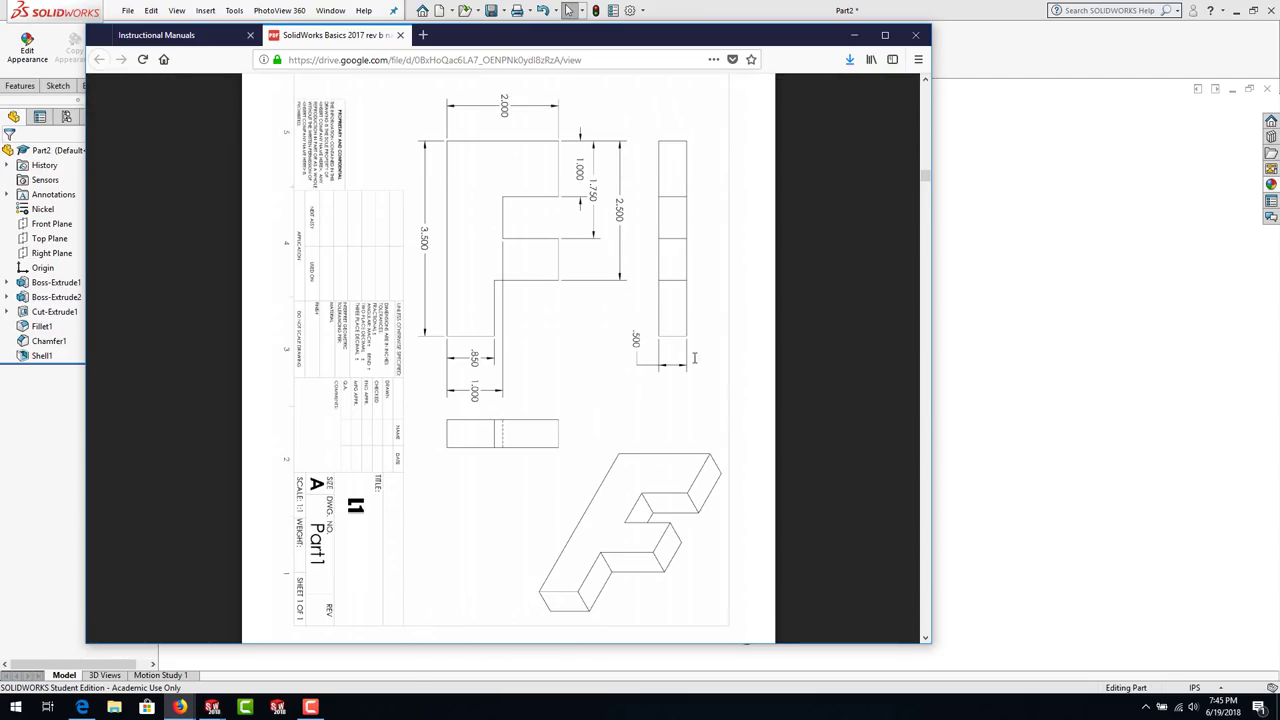
- Switch back to SOLIDWORKS and create a new part document
click(1001, 282)
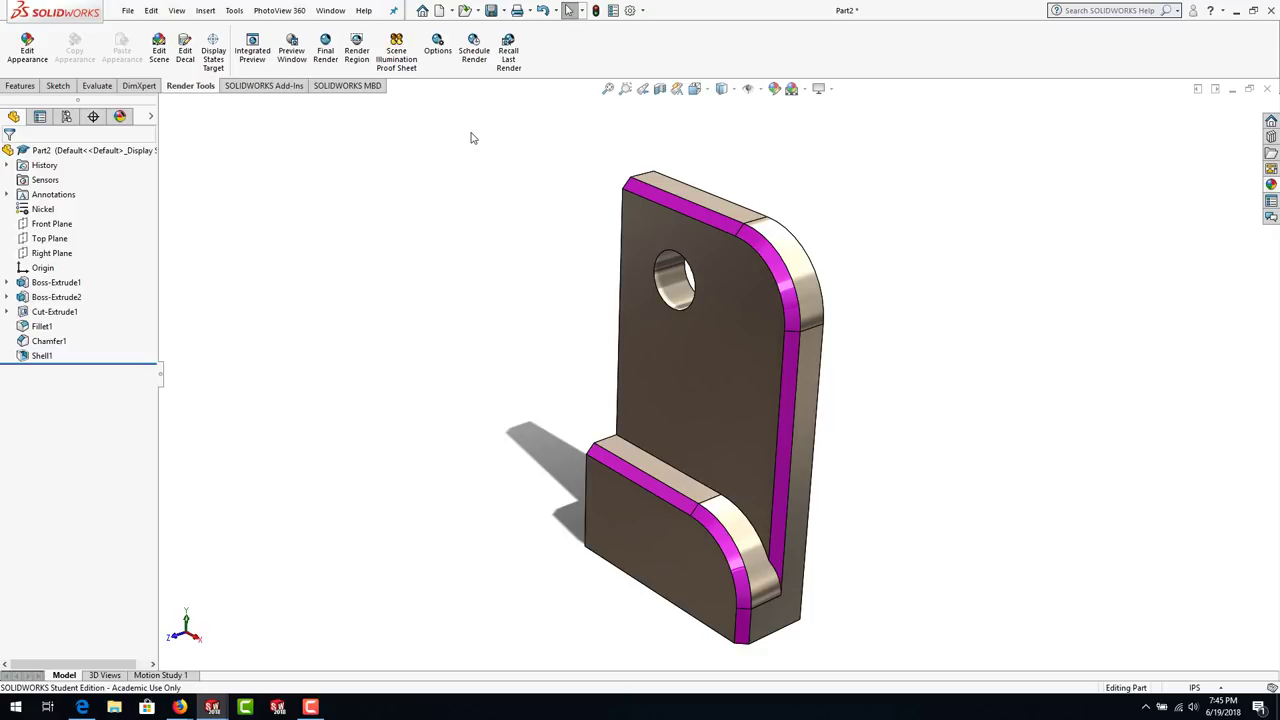
click(127, 12)
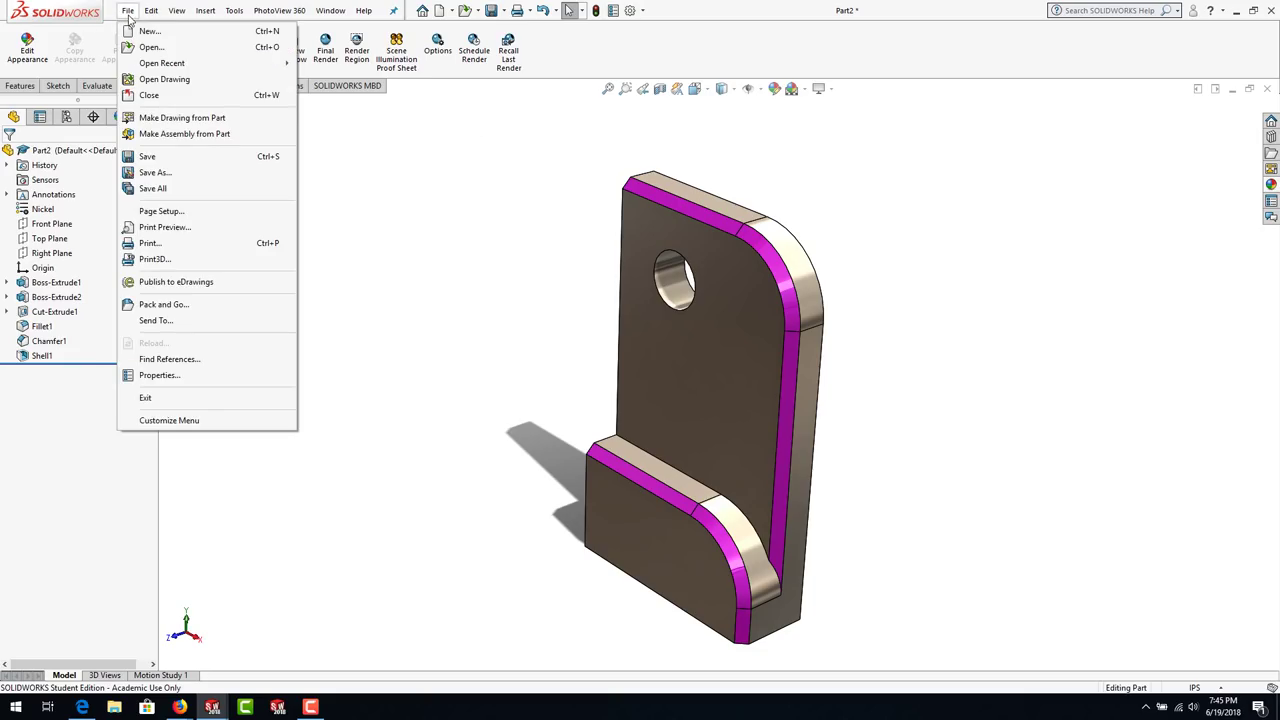
mouse_move(167, 66)
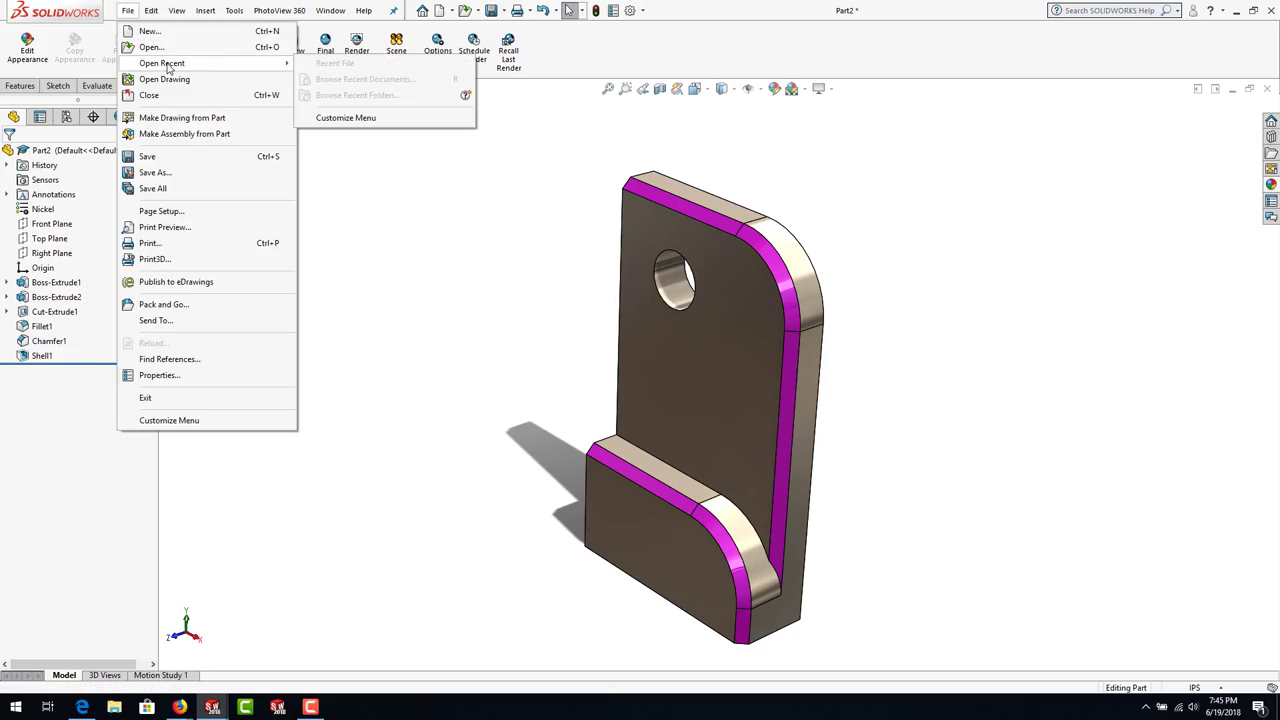
click(480, 242)
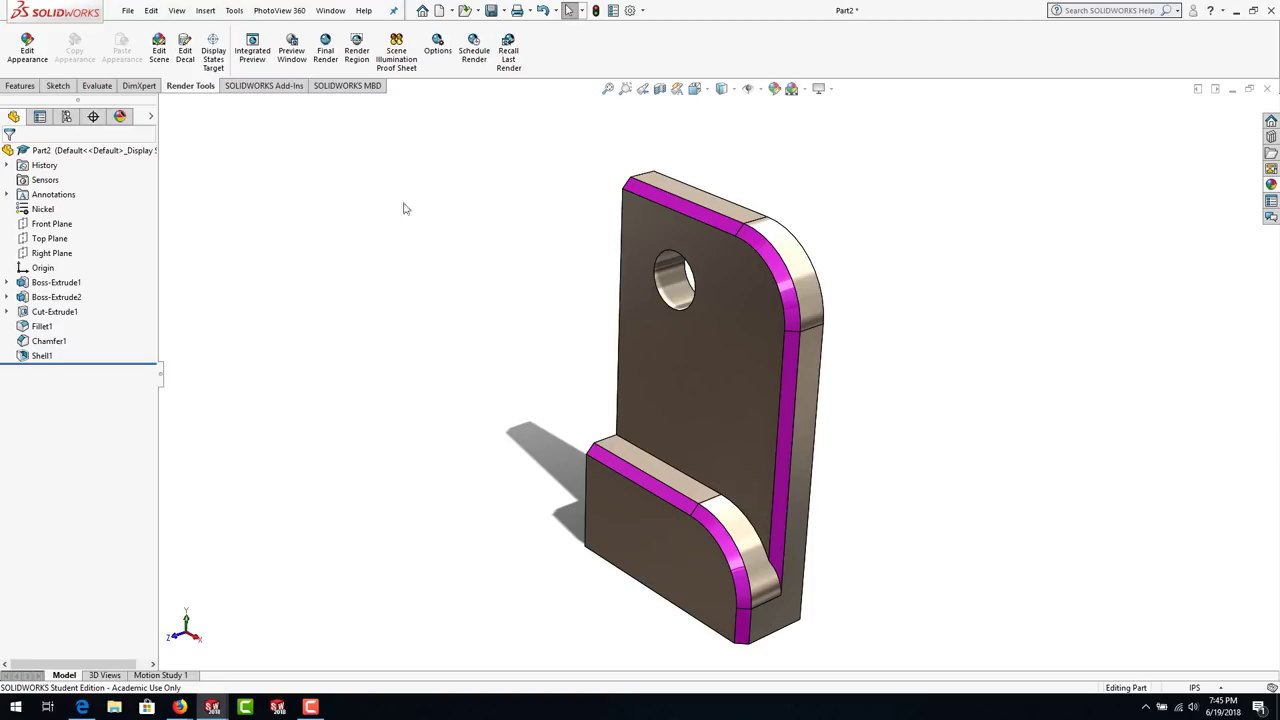
click(128, 12)
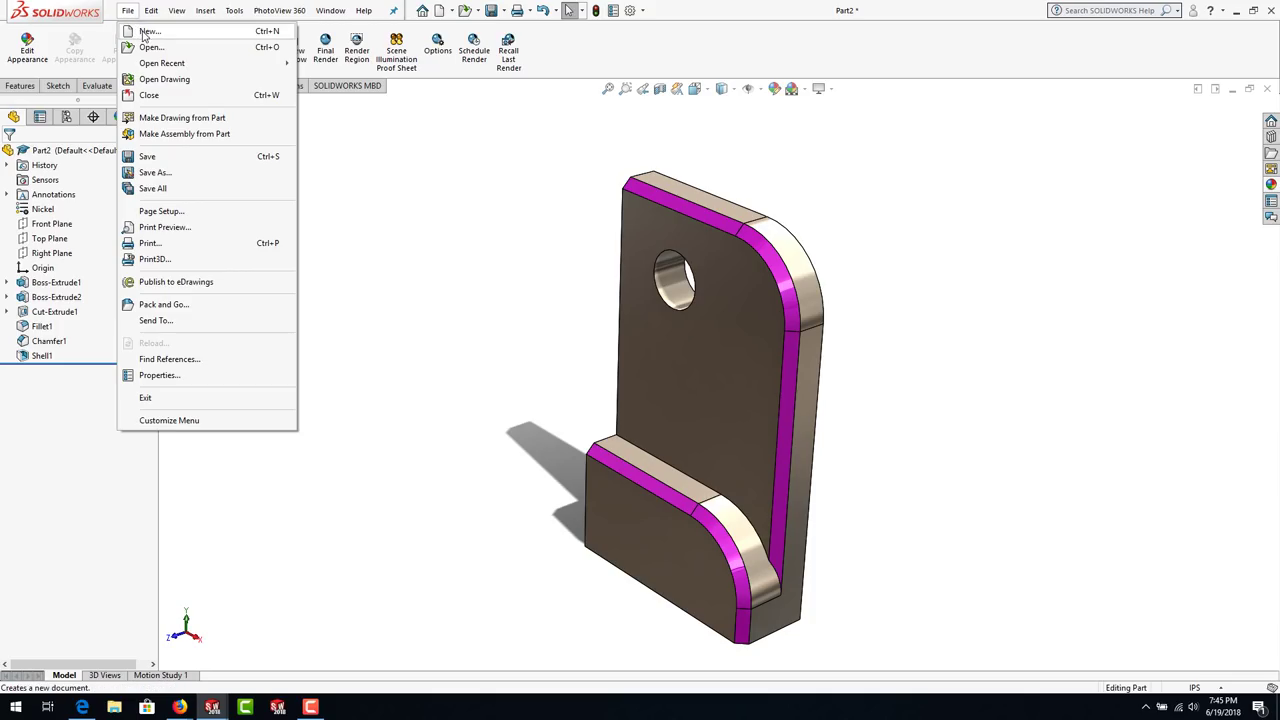
click(145, 32)
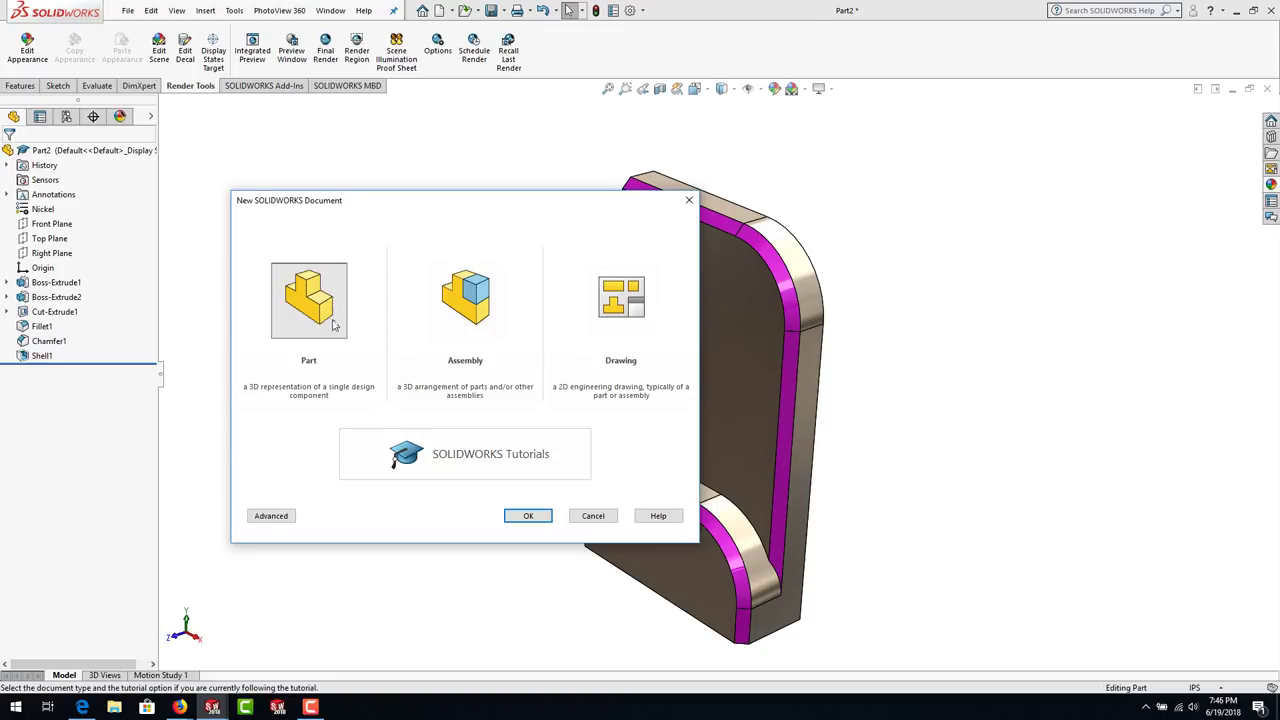
click(529, 516)
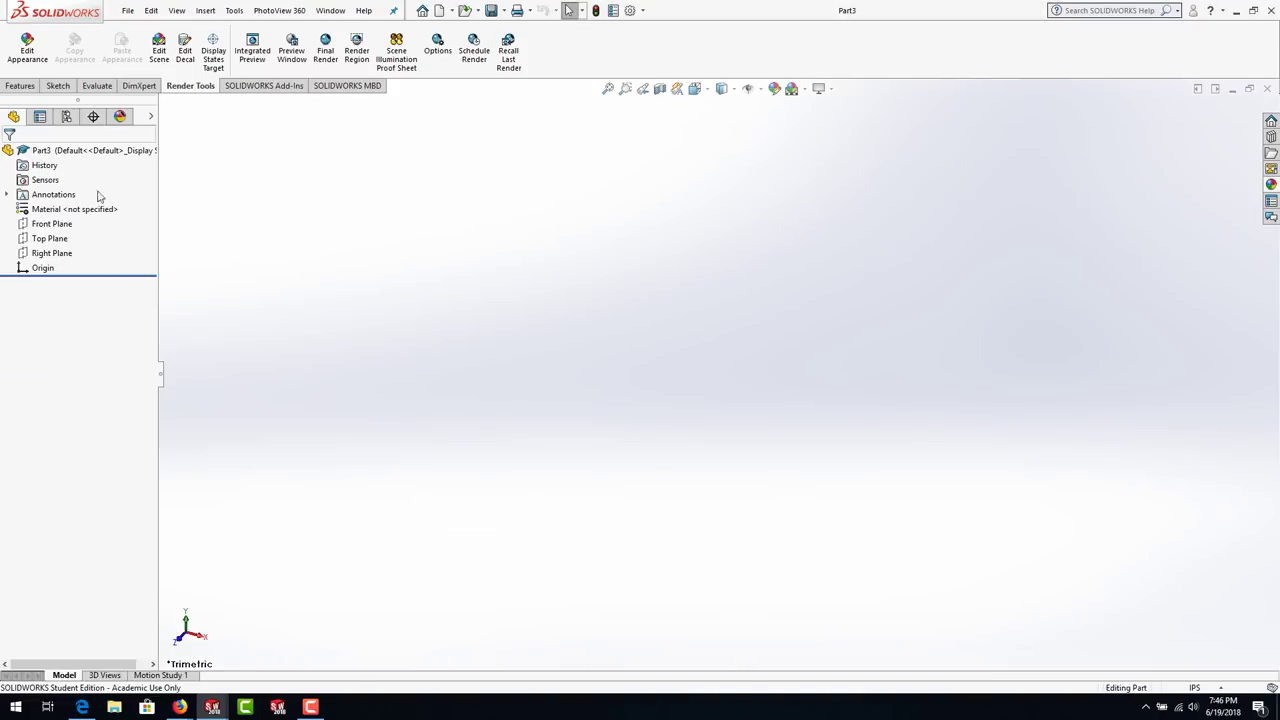
- Start a new sketch on the Front Plane
click(49, 225)
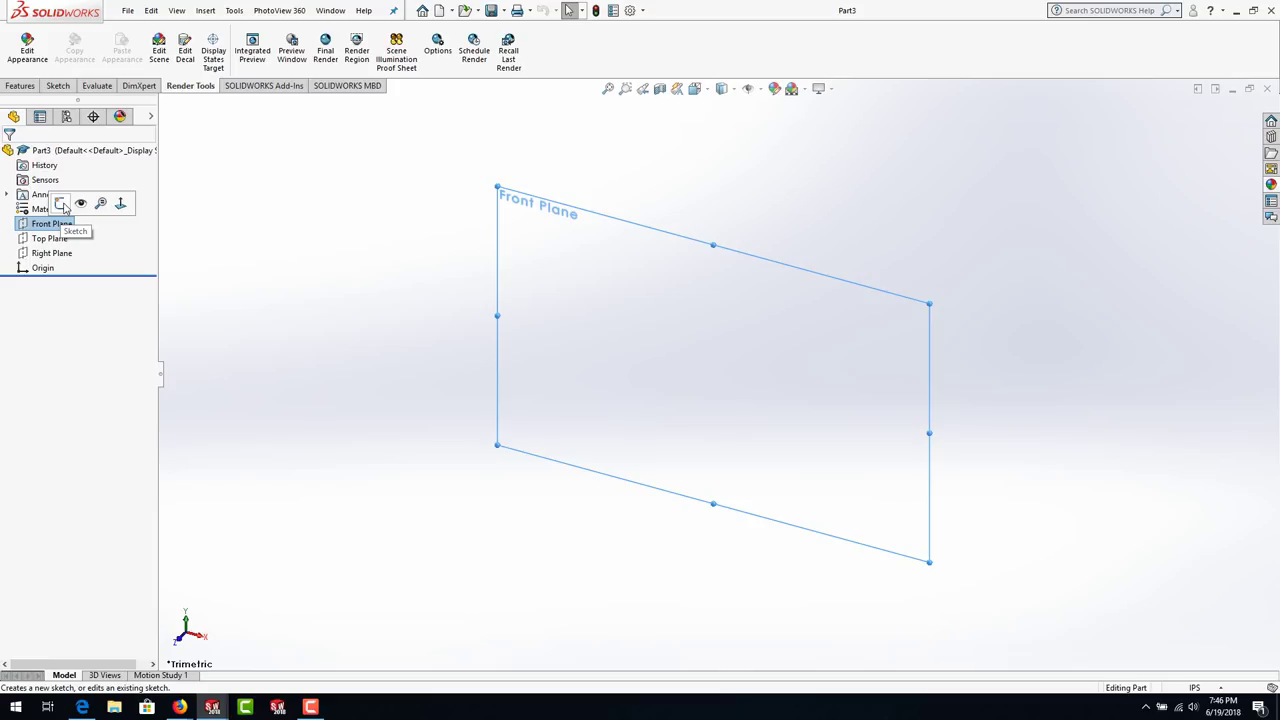
click(58, 86)
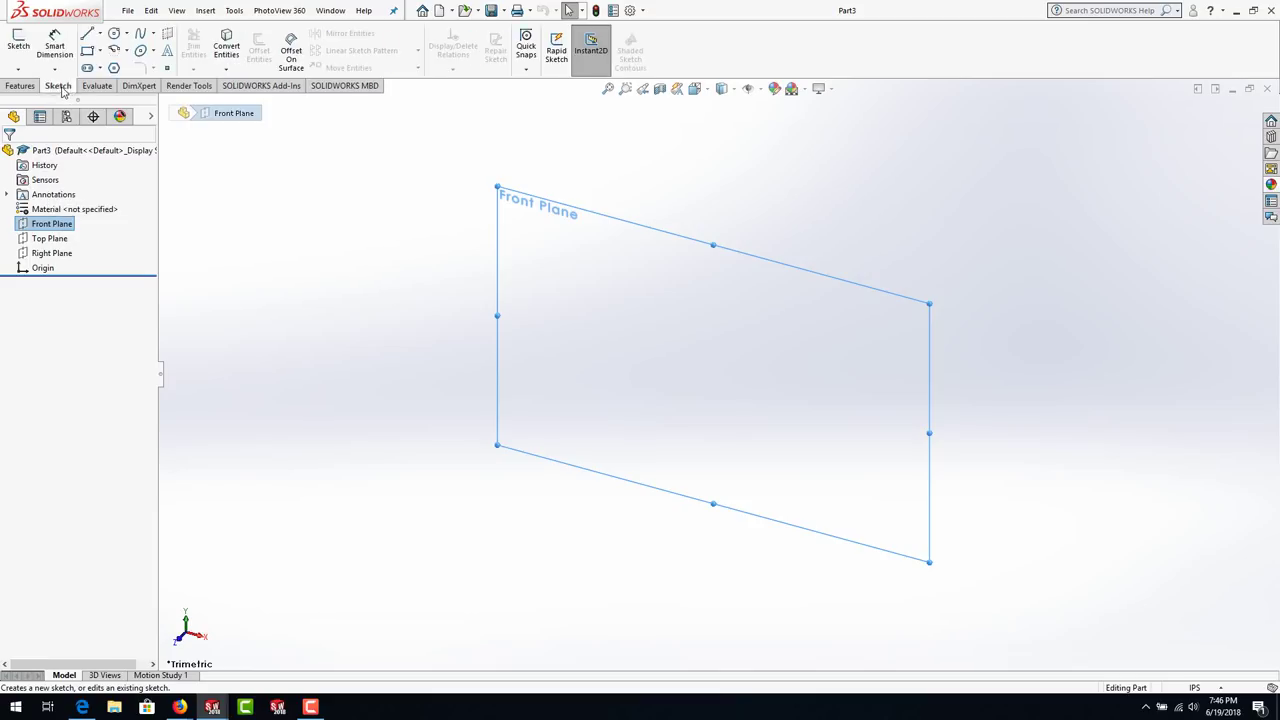
click(18, 40)
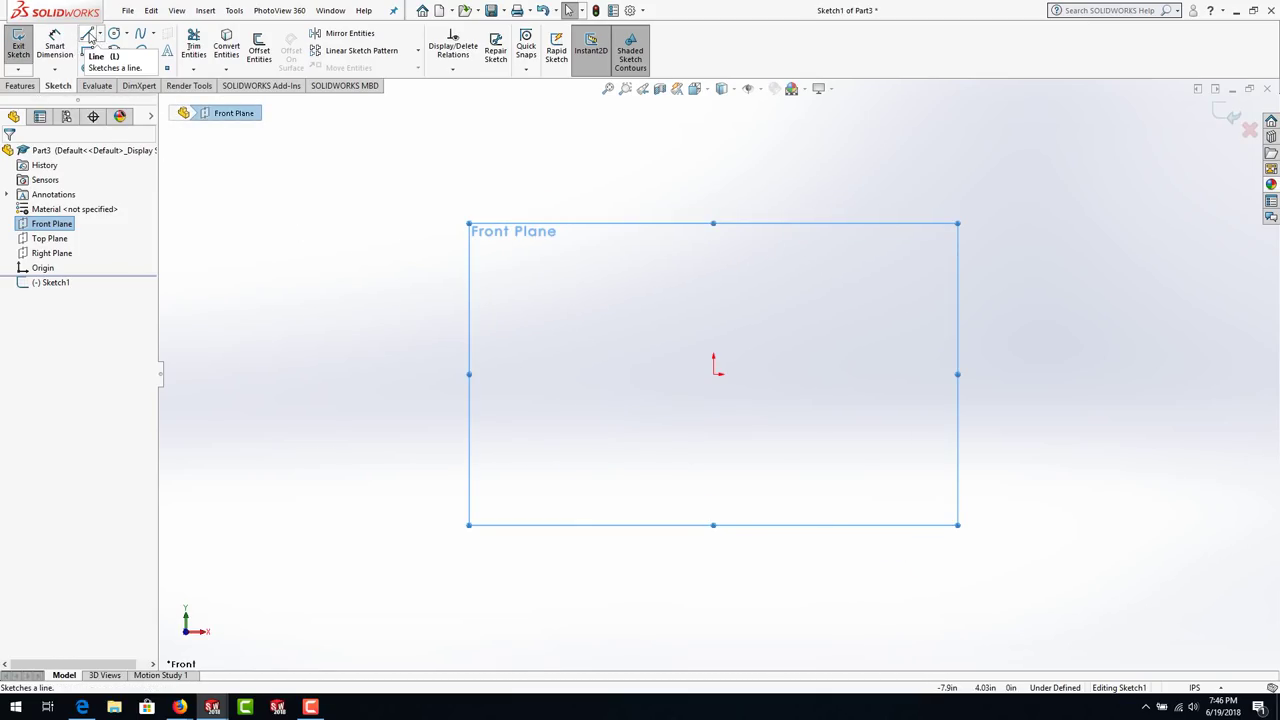
- Sketch a closed F-shaped line profile from the origin, about 4.99 in wide and 2.66 in tall, with two upward arms and a lower end step
click(88, 38)
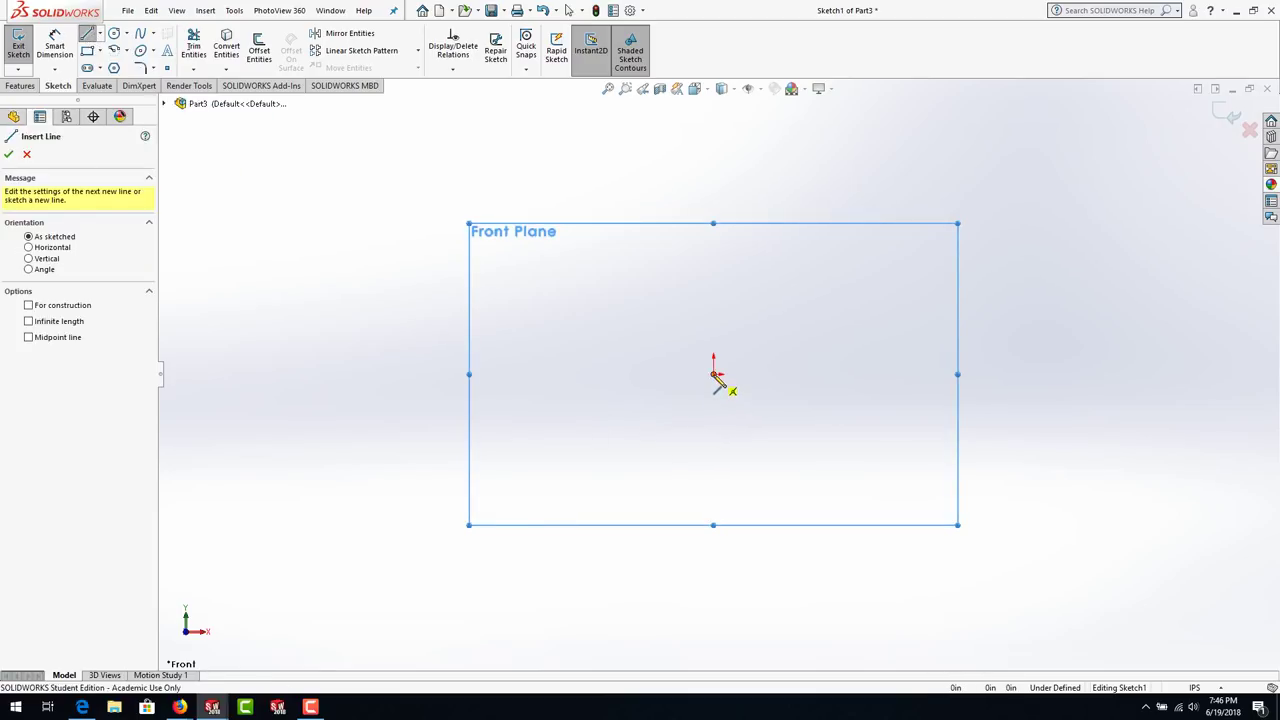
click(714, 375)
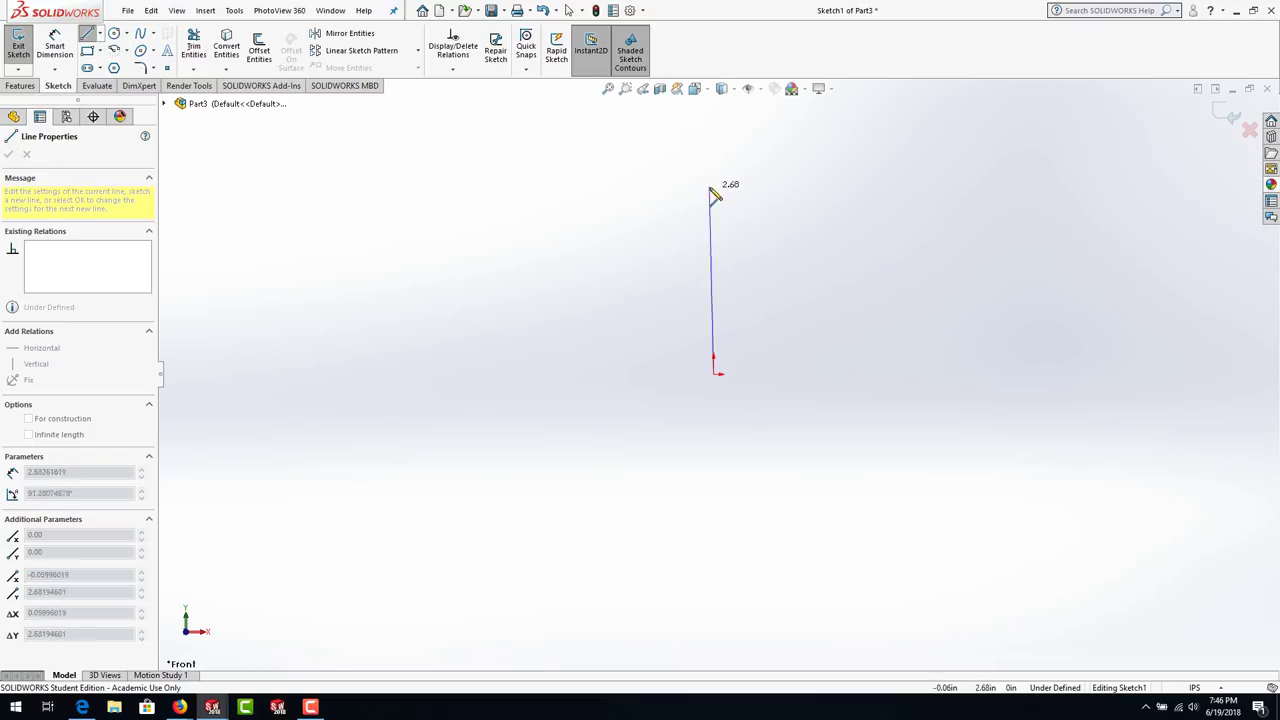
click(713, 189)
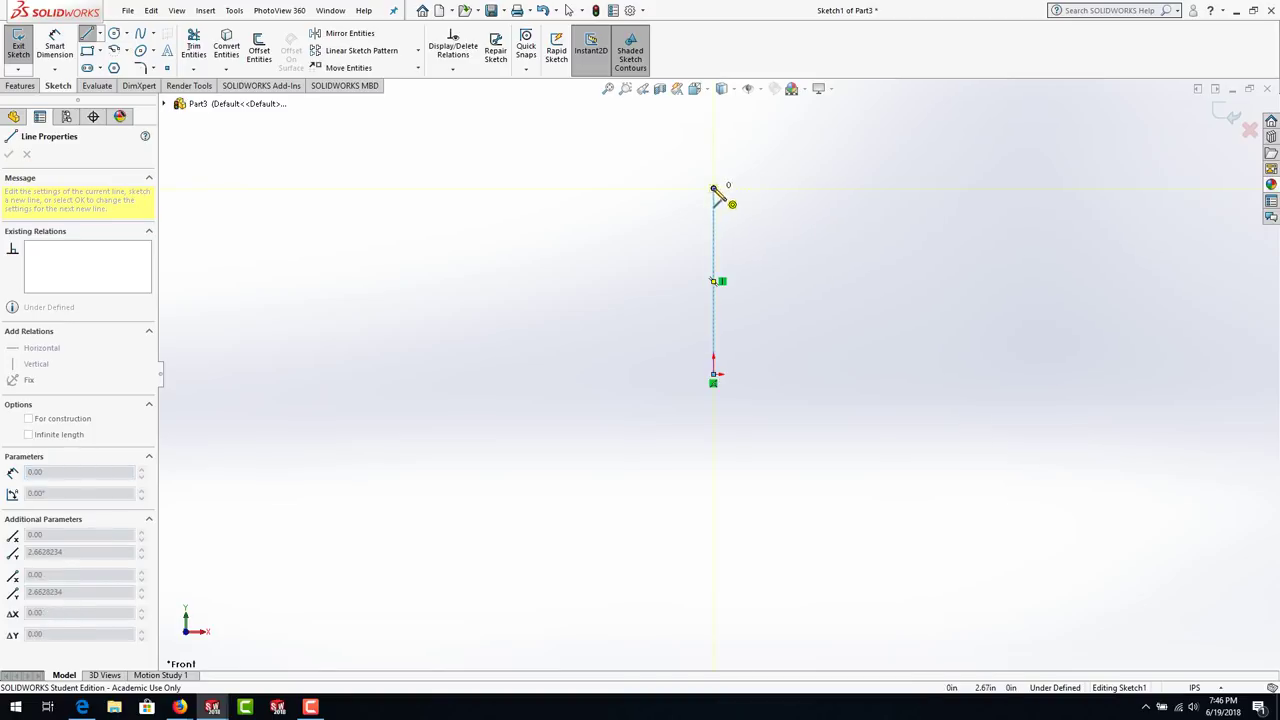
click(811, 188)
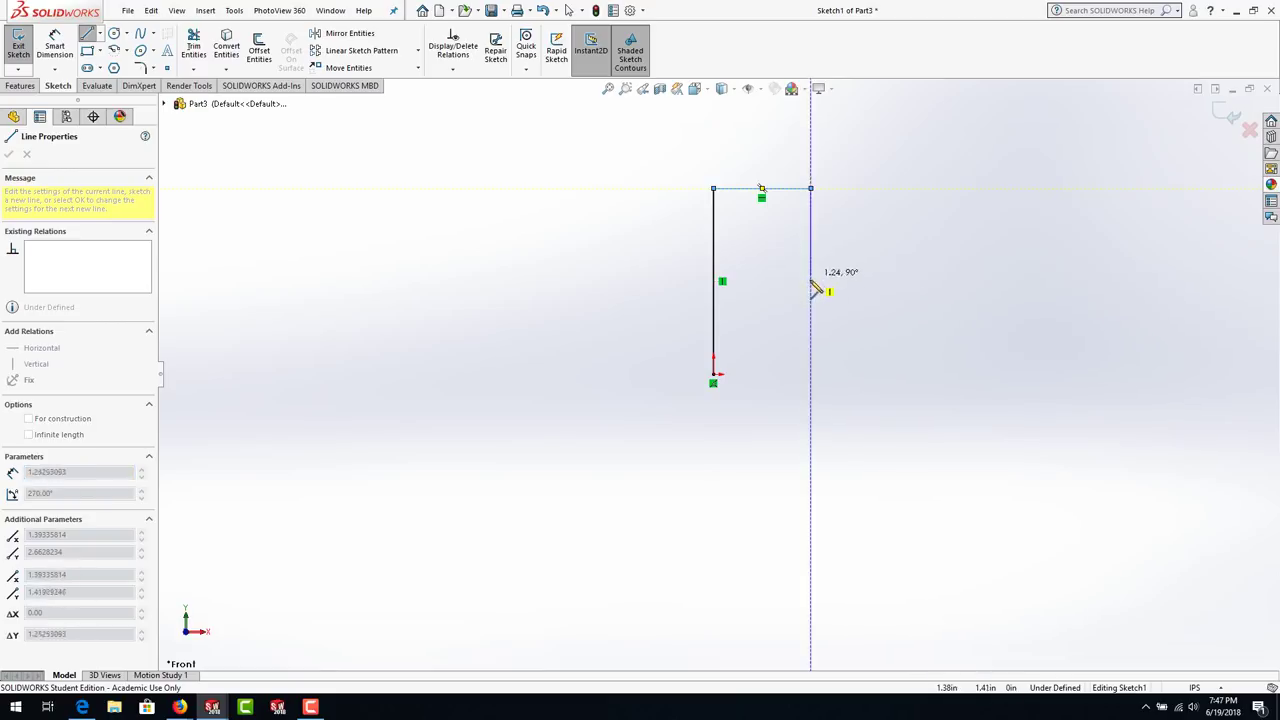
click(811, 281)
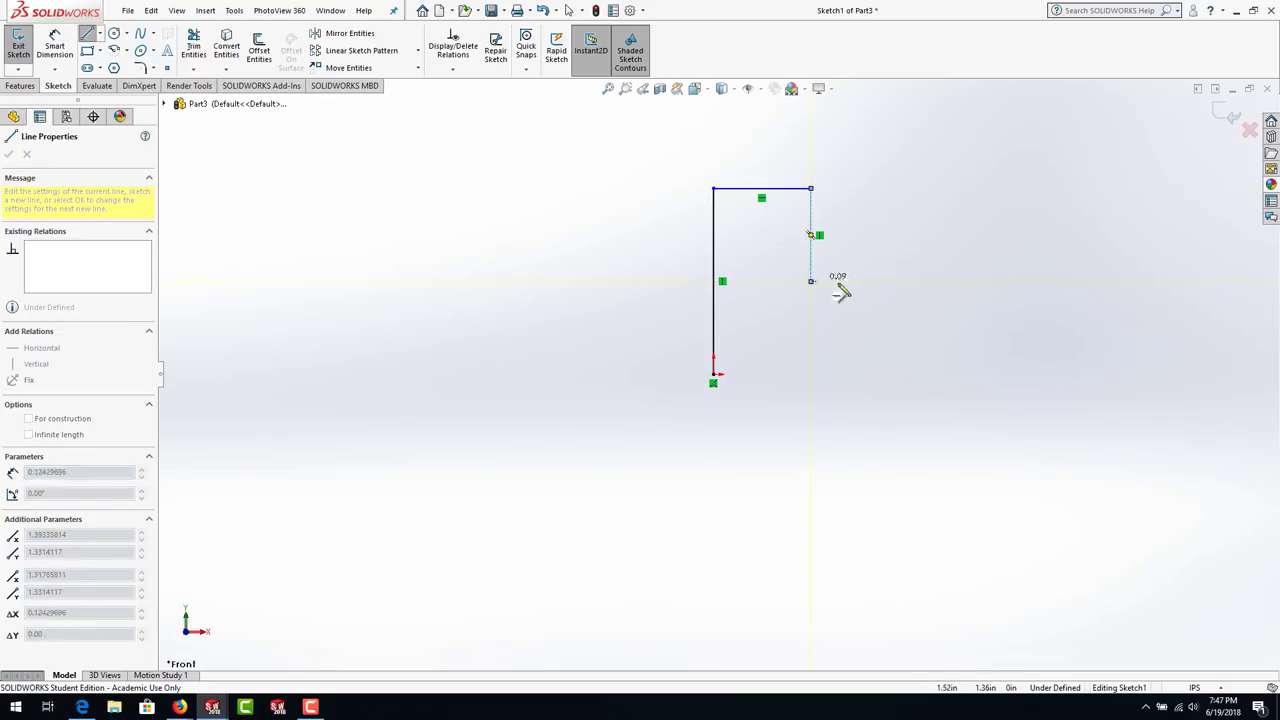
click(894, 281)
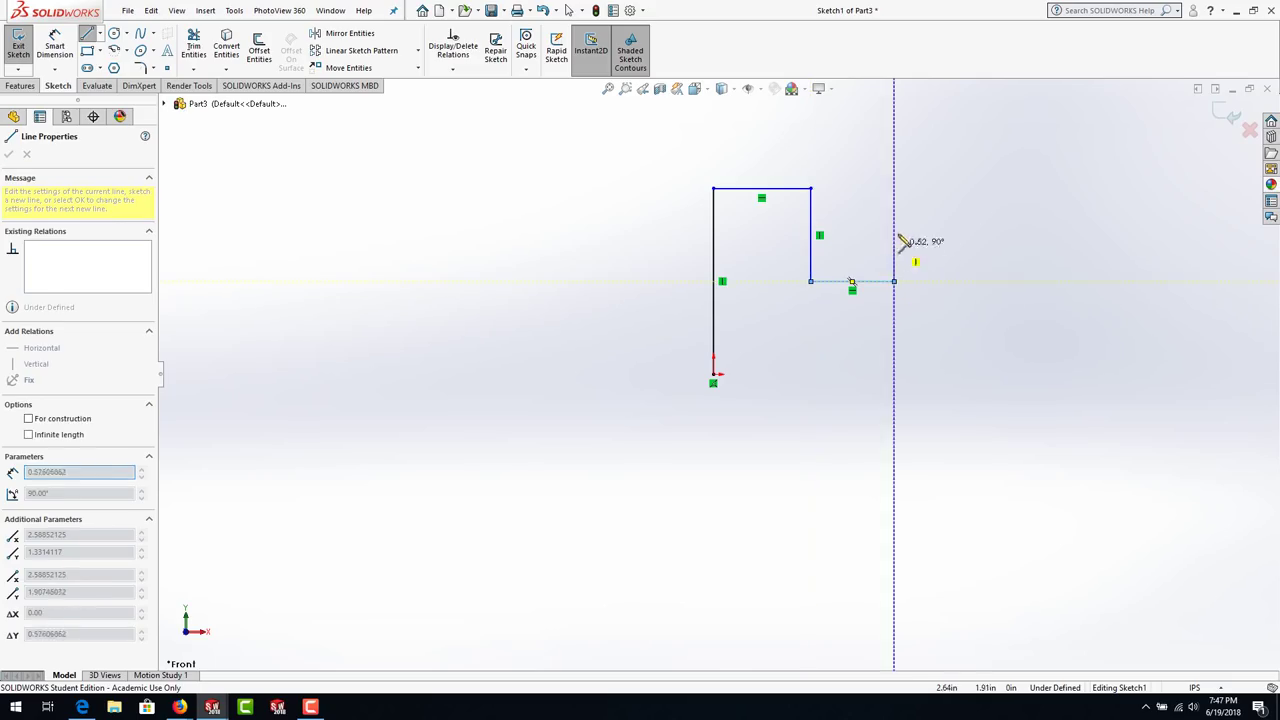
click(895, 189)
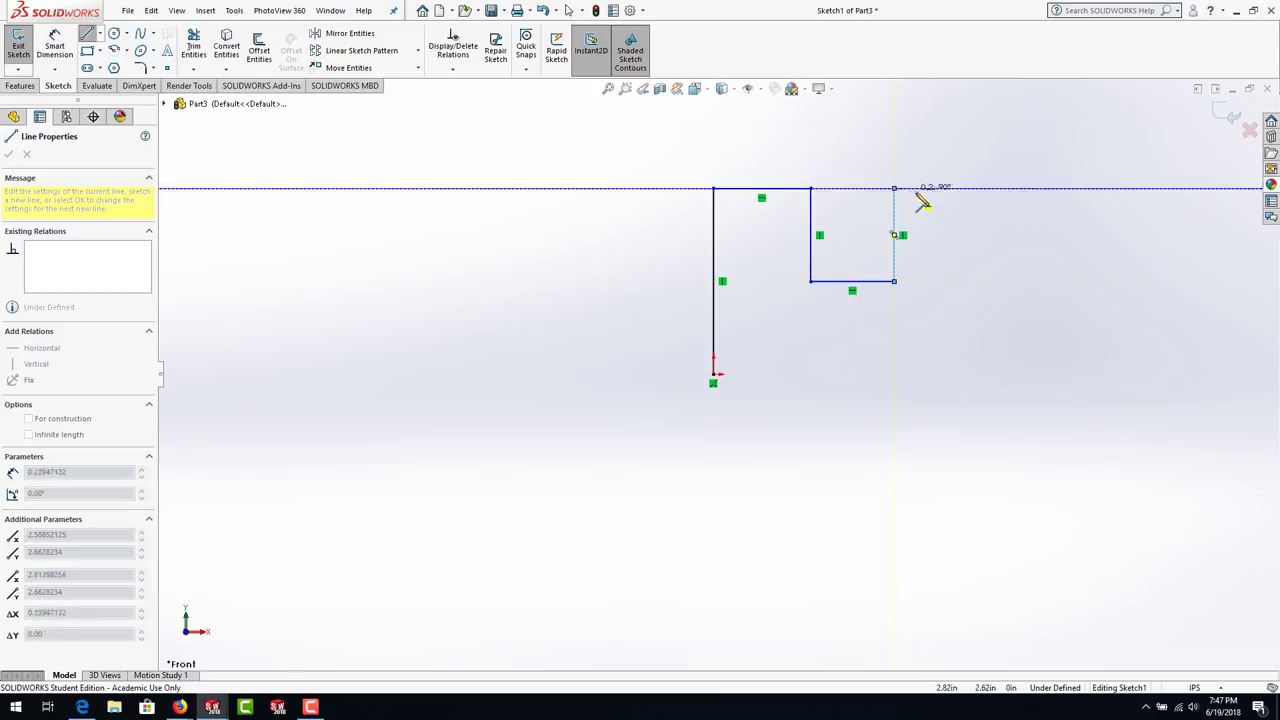
click(978, 189)
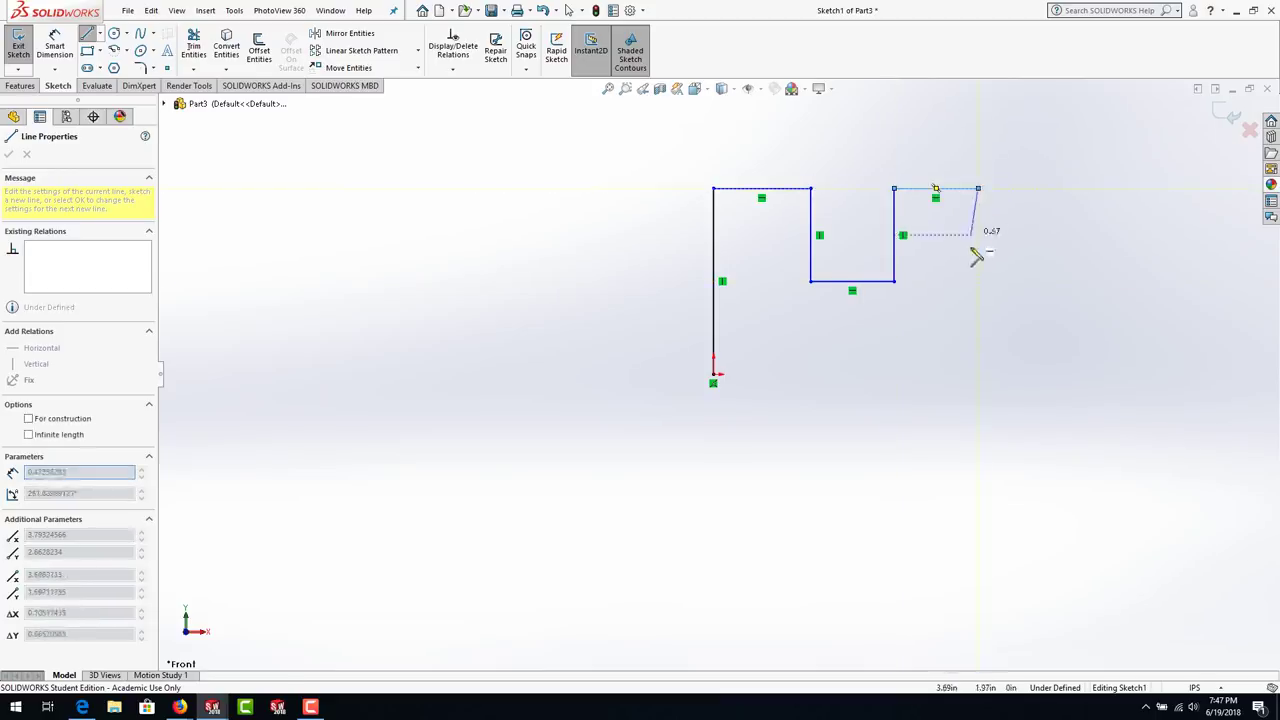
click(979, 299)
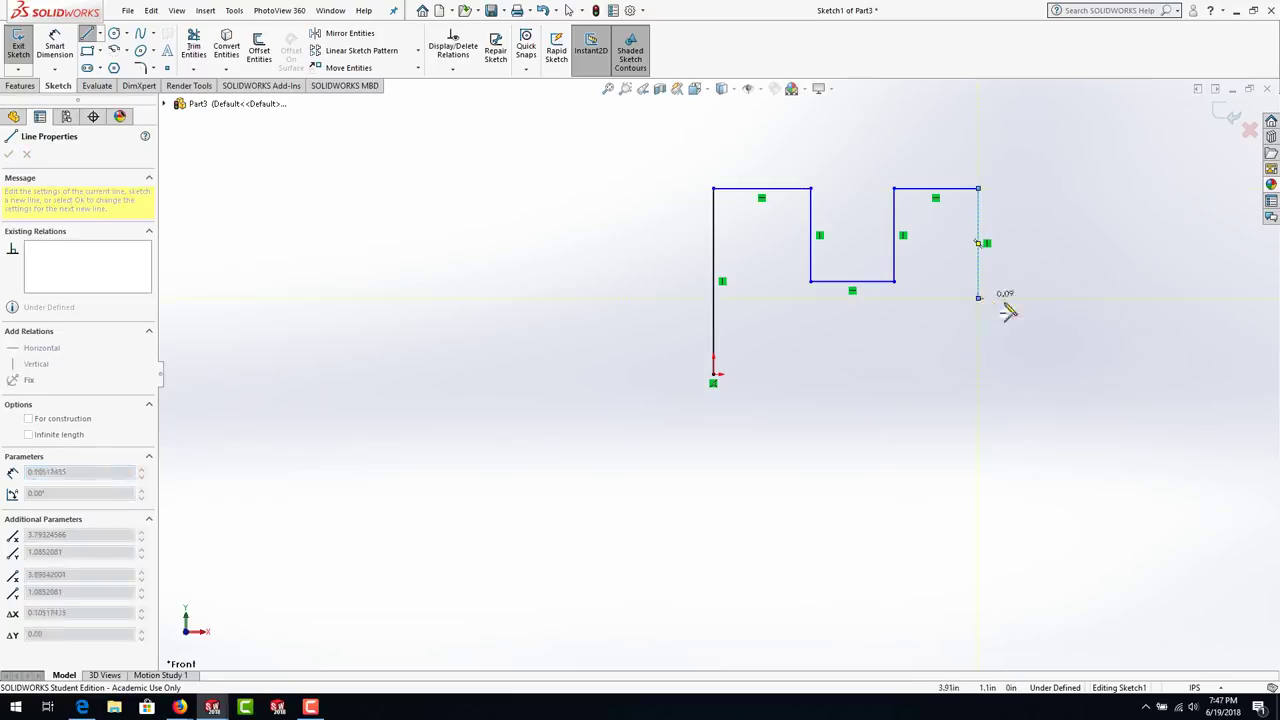
click(1062, 299)
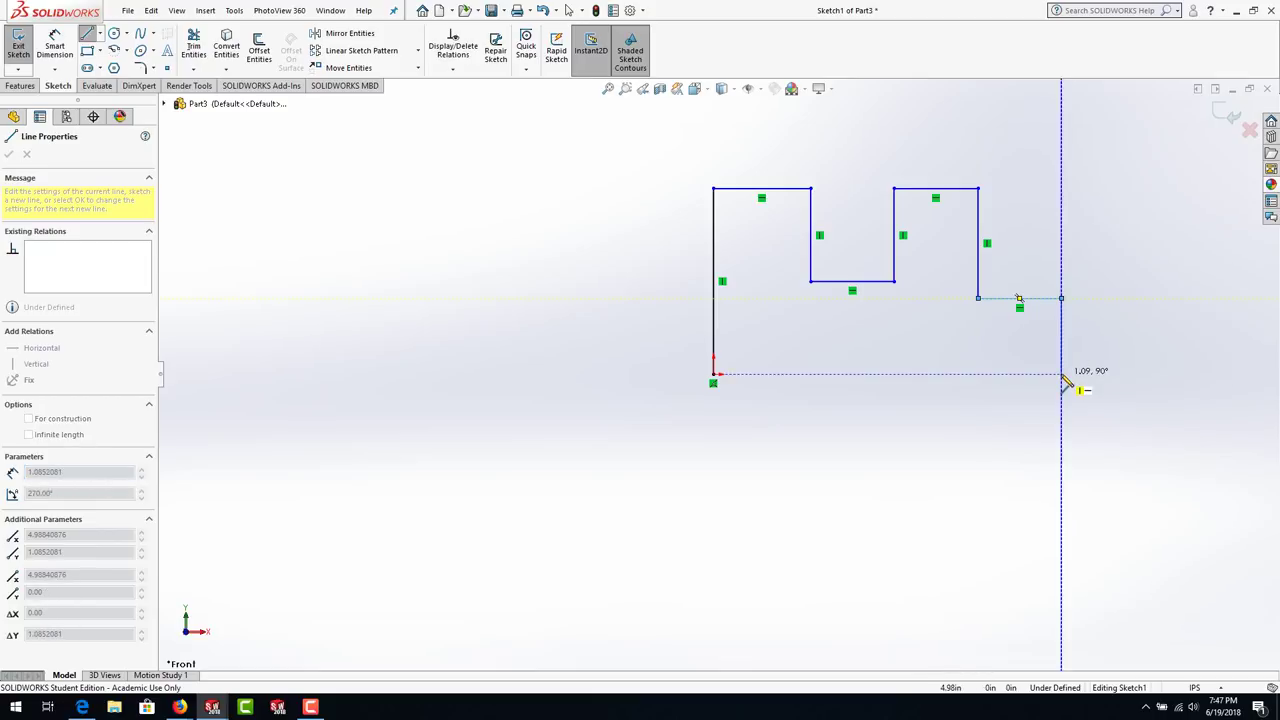
click(1062, 375)
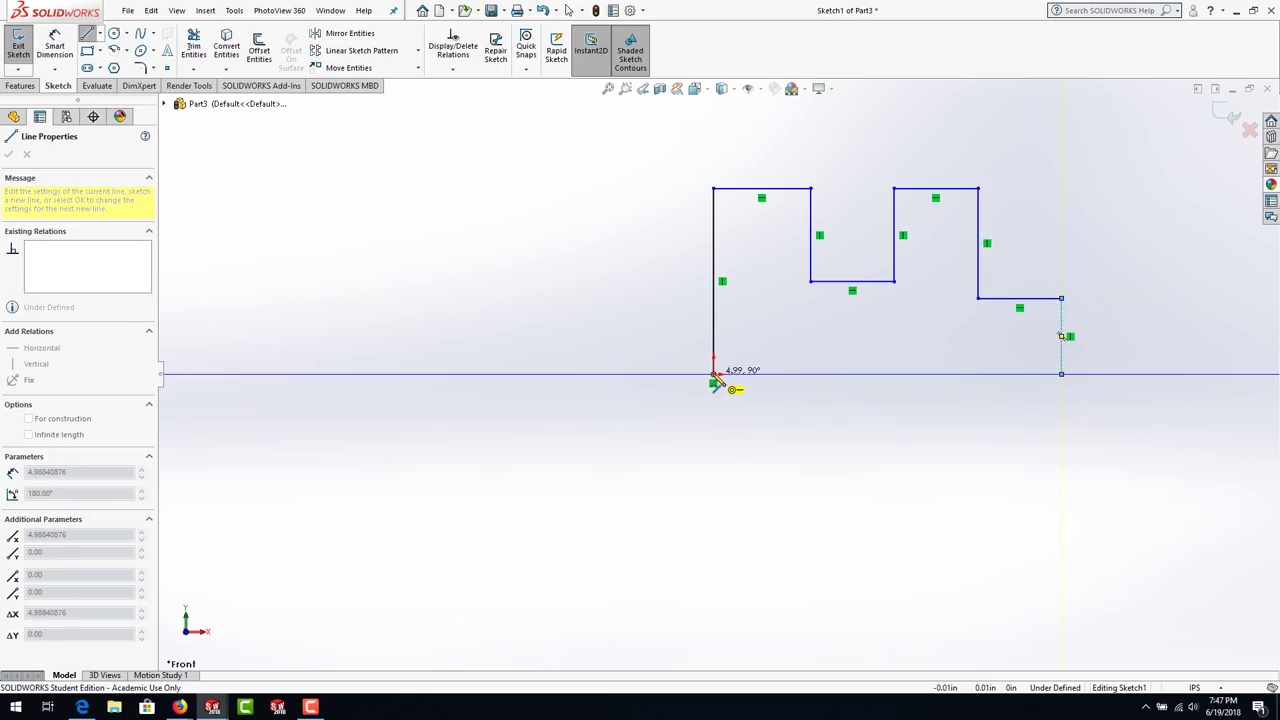
click(714, 376)
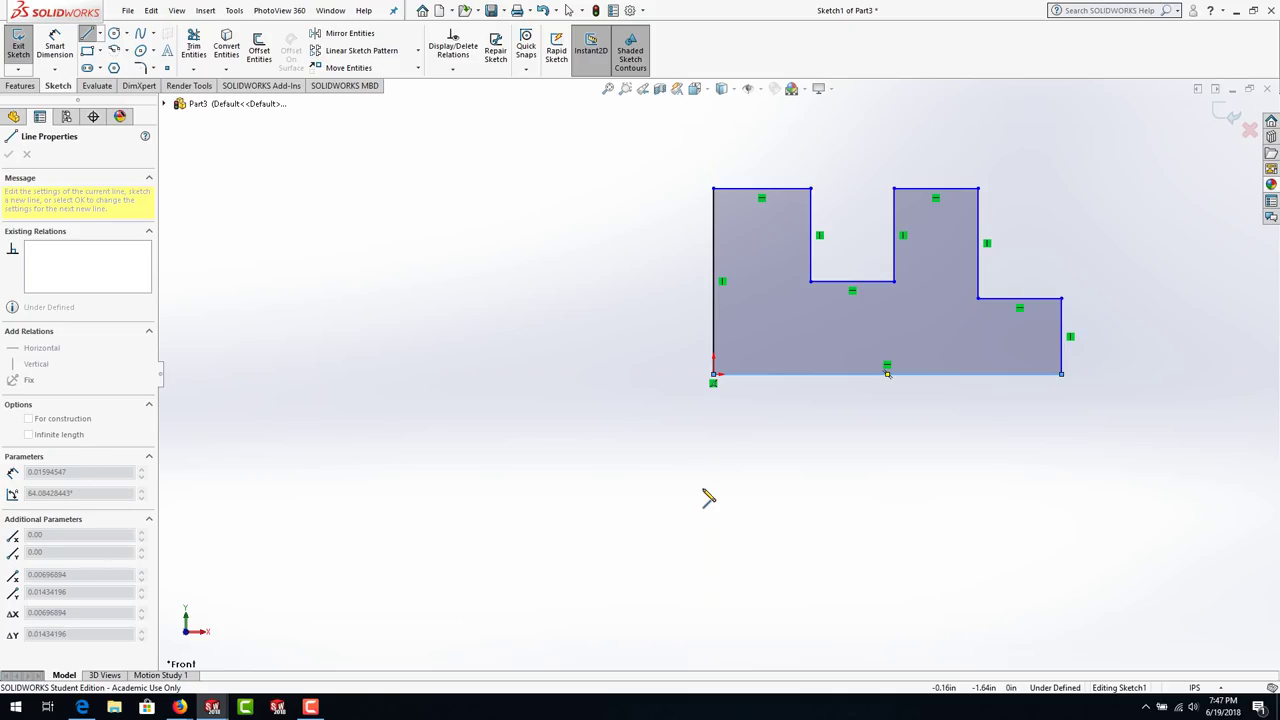
- Dimension the profile's long left vertical edge as 2 in, taking the value from the L1 drawing in the manual
click(54, 47)
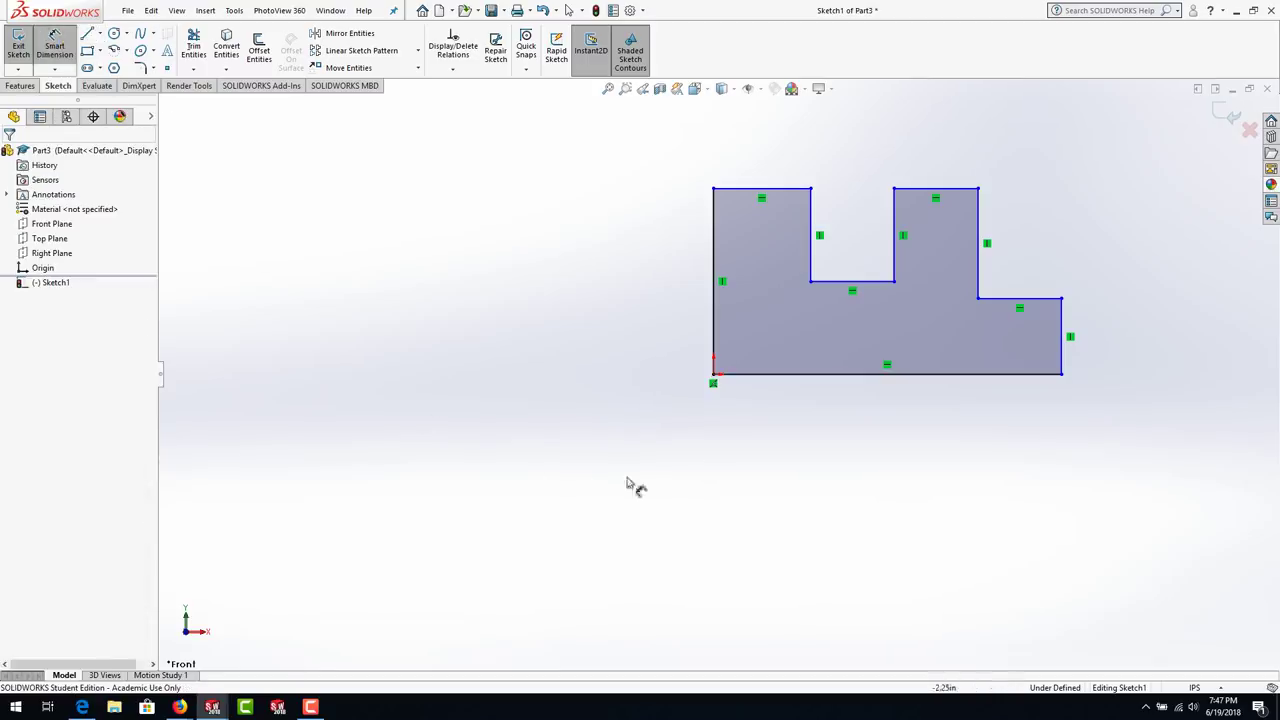
click(716, 312)
click(650, 288)
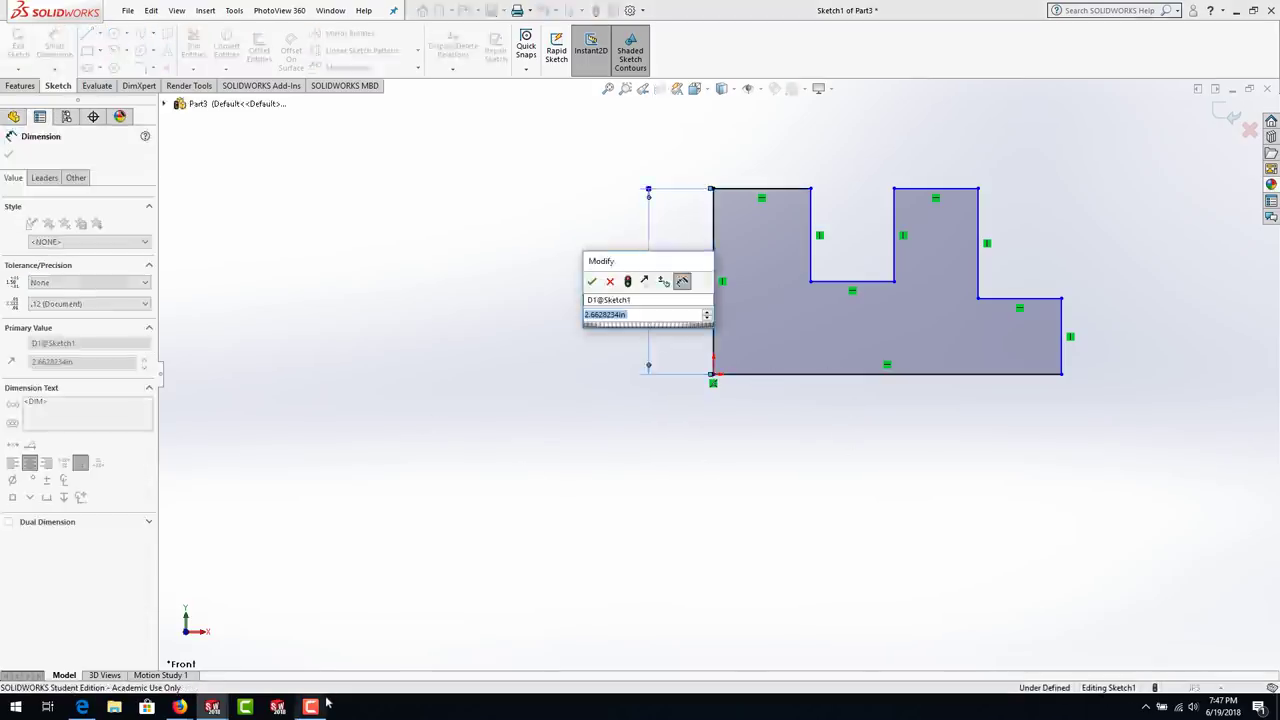
click(182, 708)
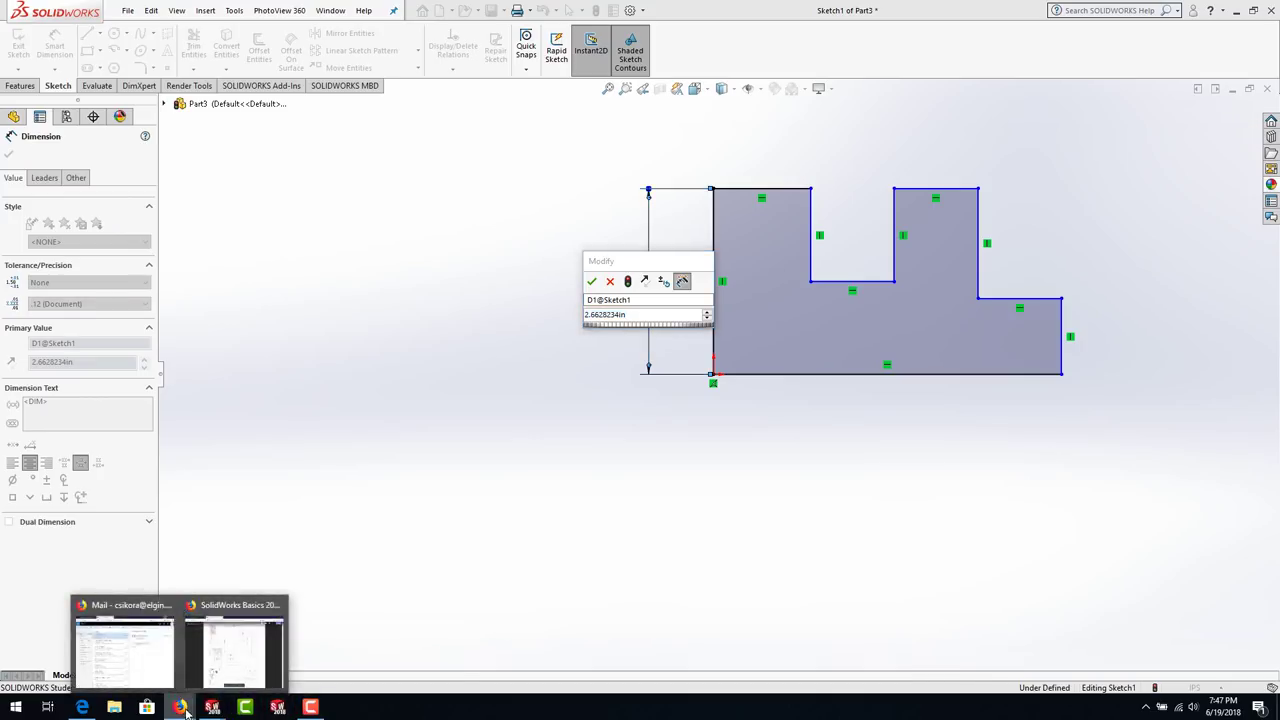
click(214, 675)
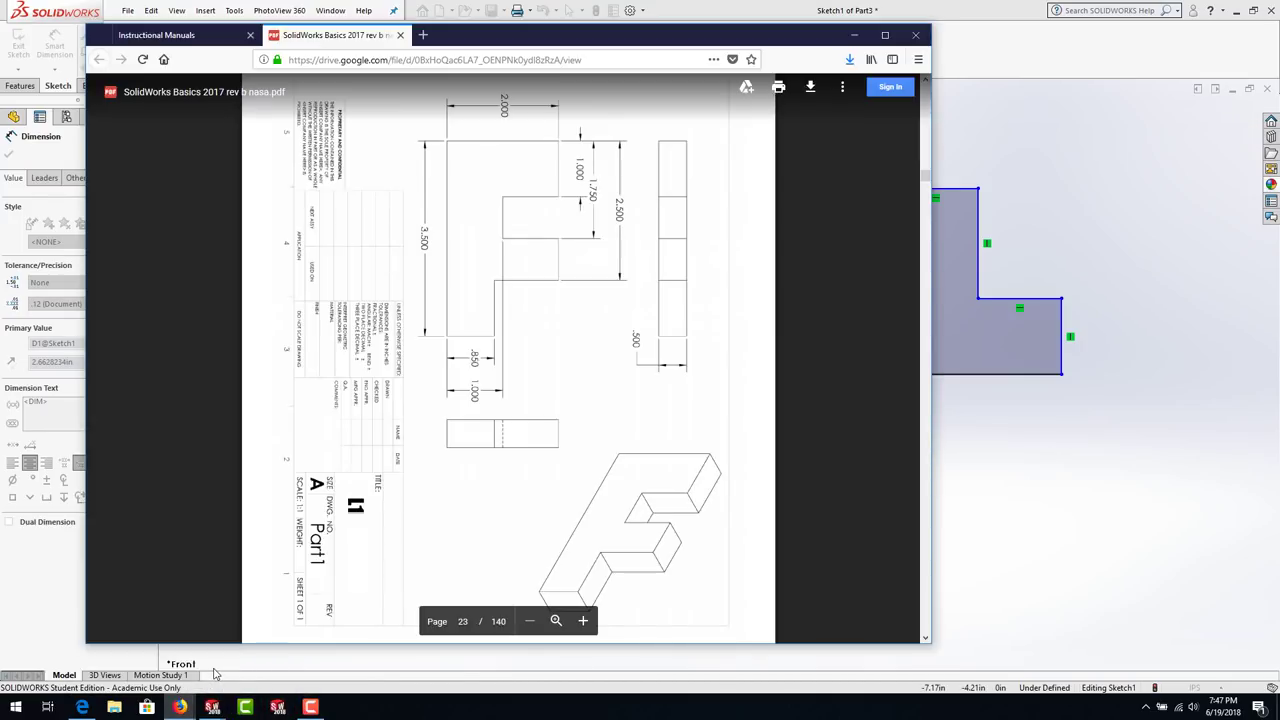
click(214, 675)
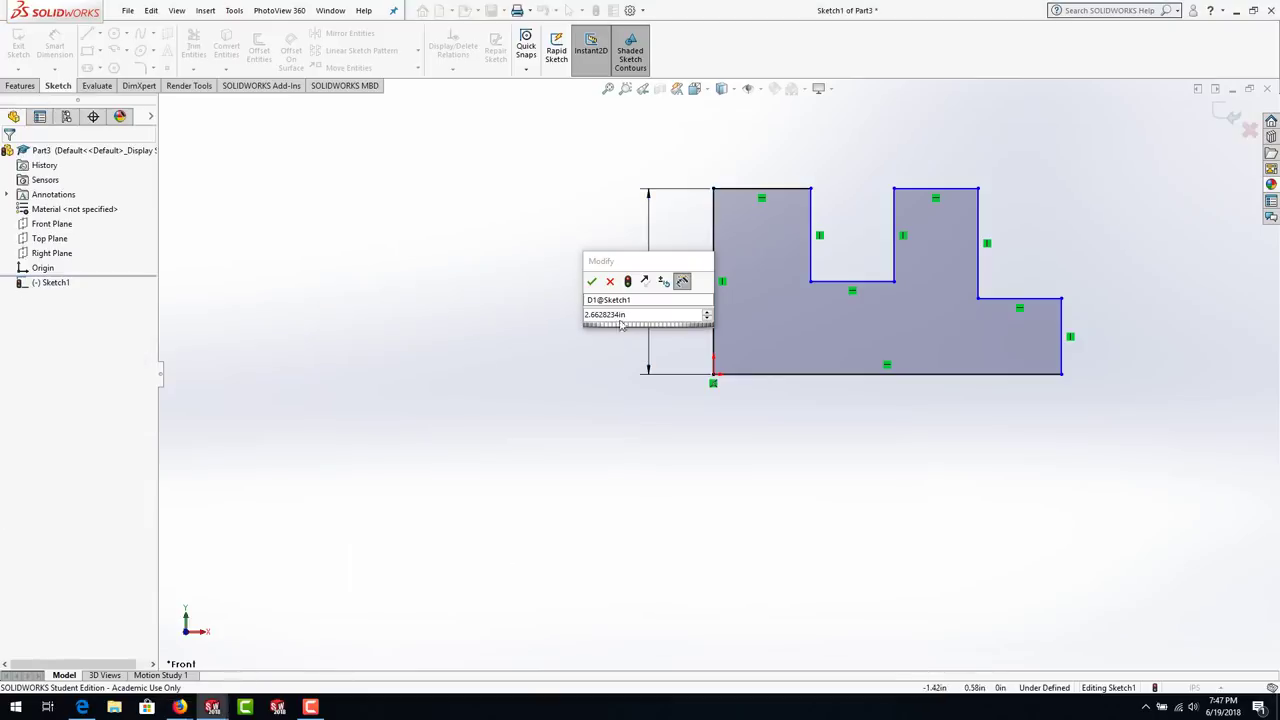
text(2)
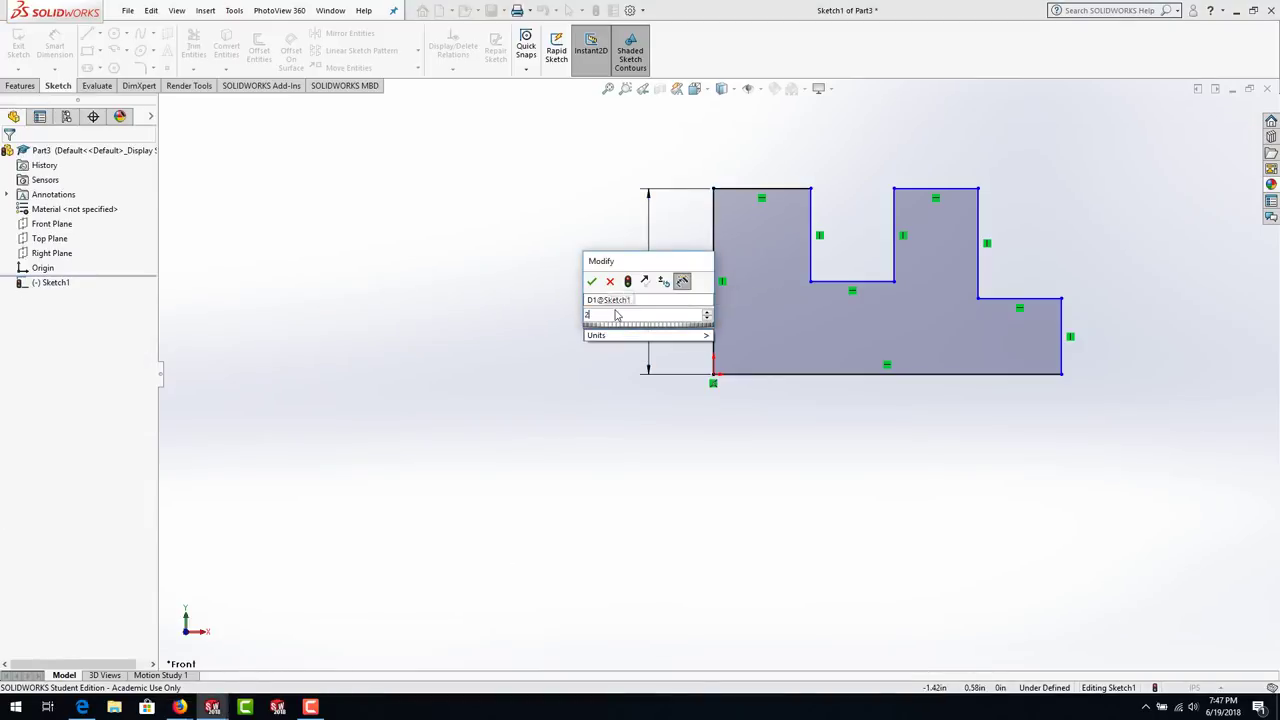
key(Return)
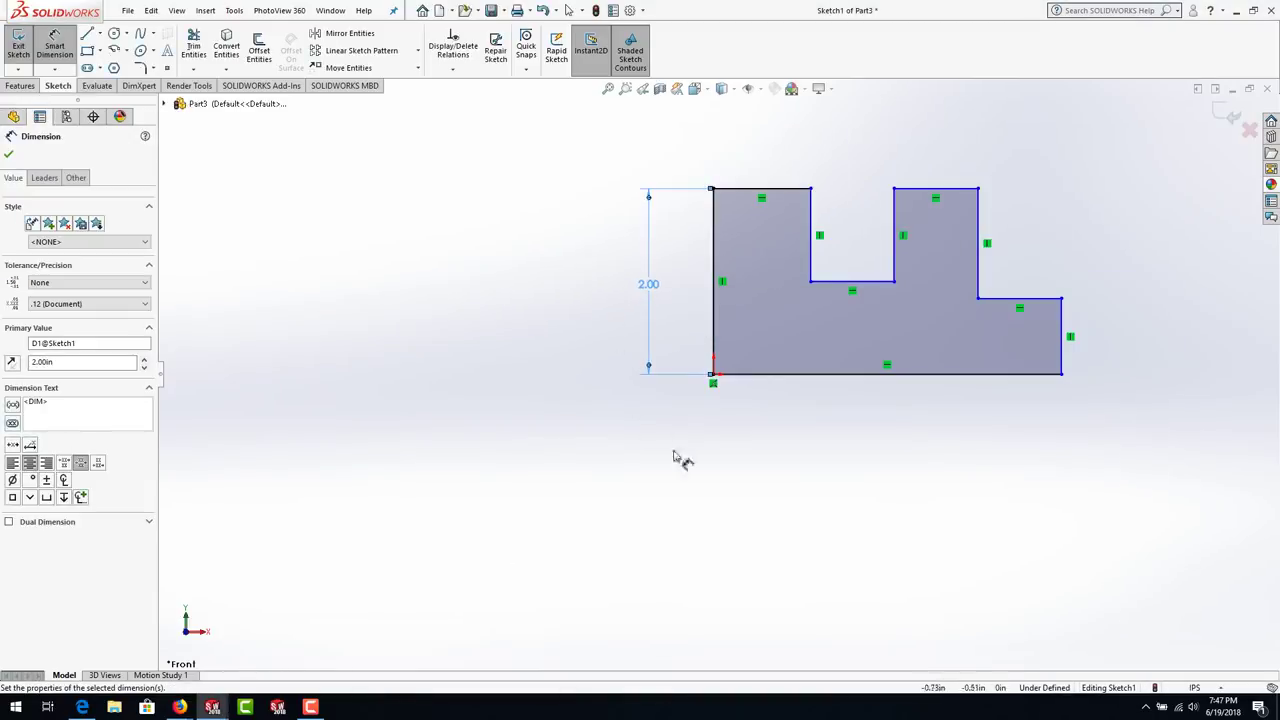
- Dimension the profile's bottom edge as 3.5 in, following the overall length on the L1 drawing
click(829, 378)
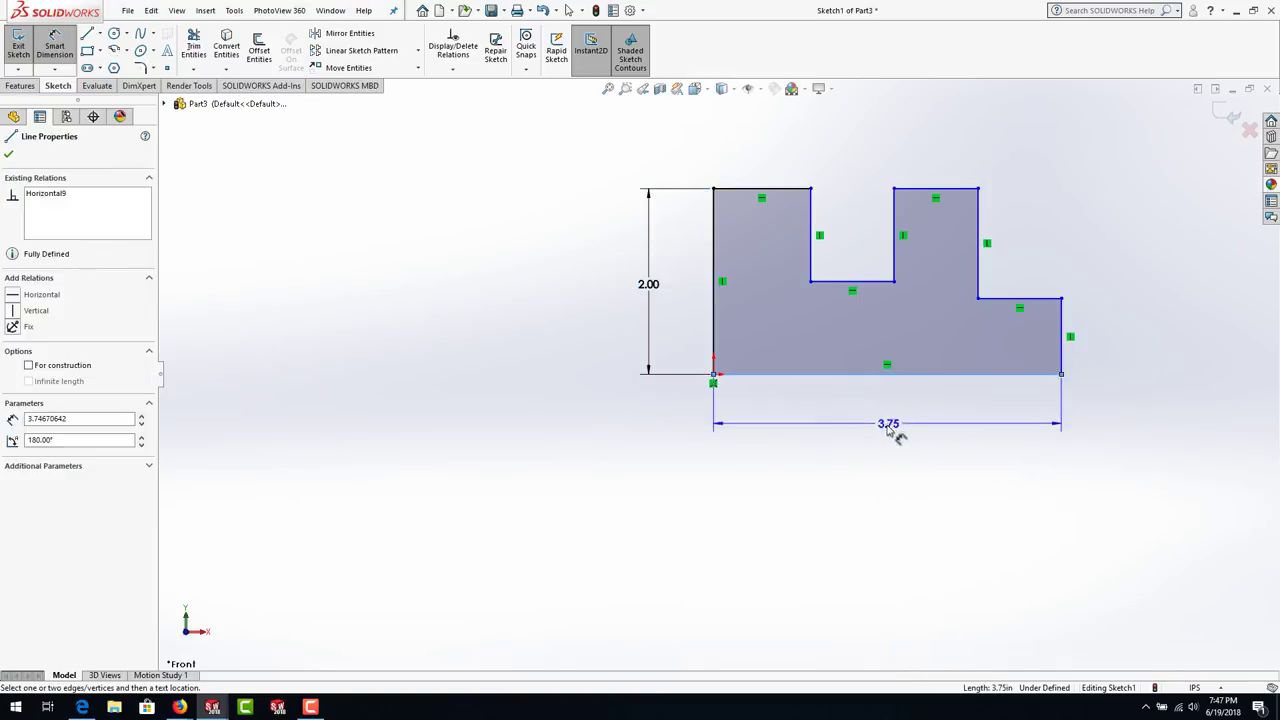
click(894, 430)
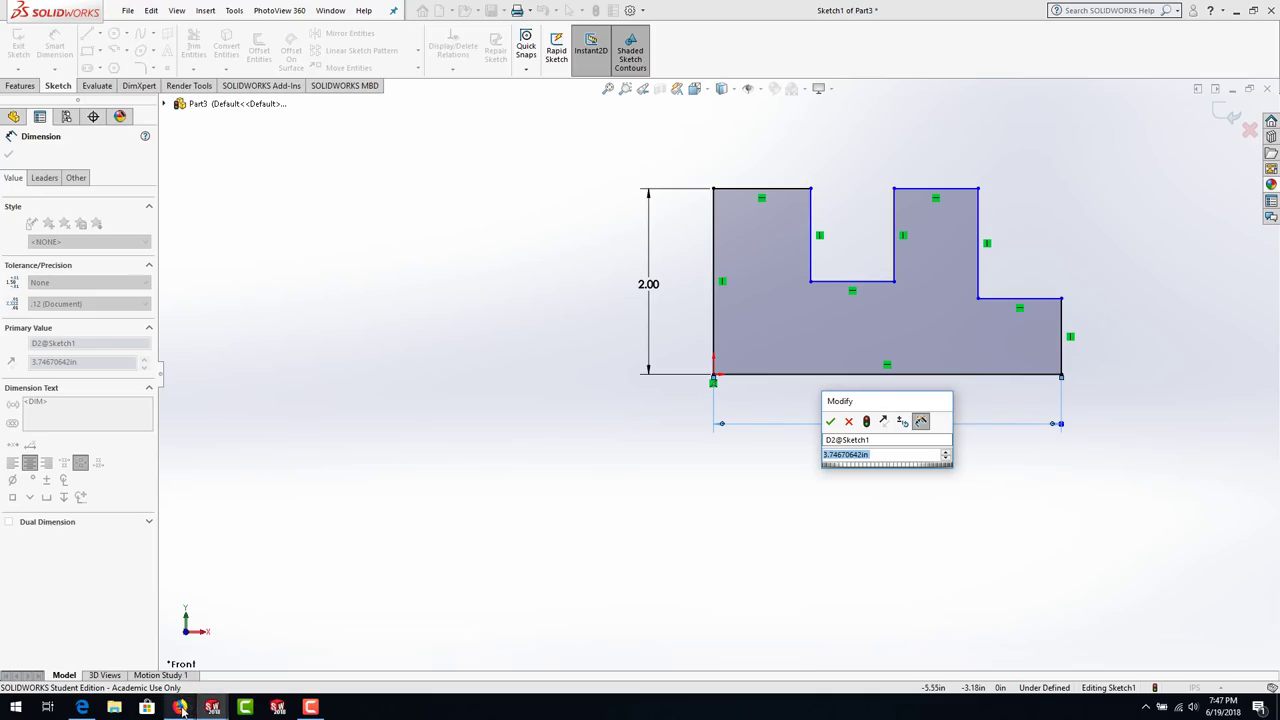
mouse_move(179, 706)
click(260, 662)
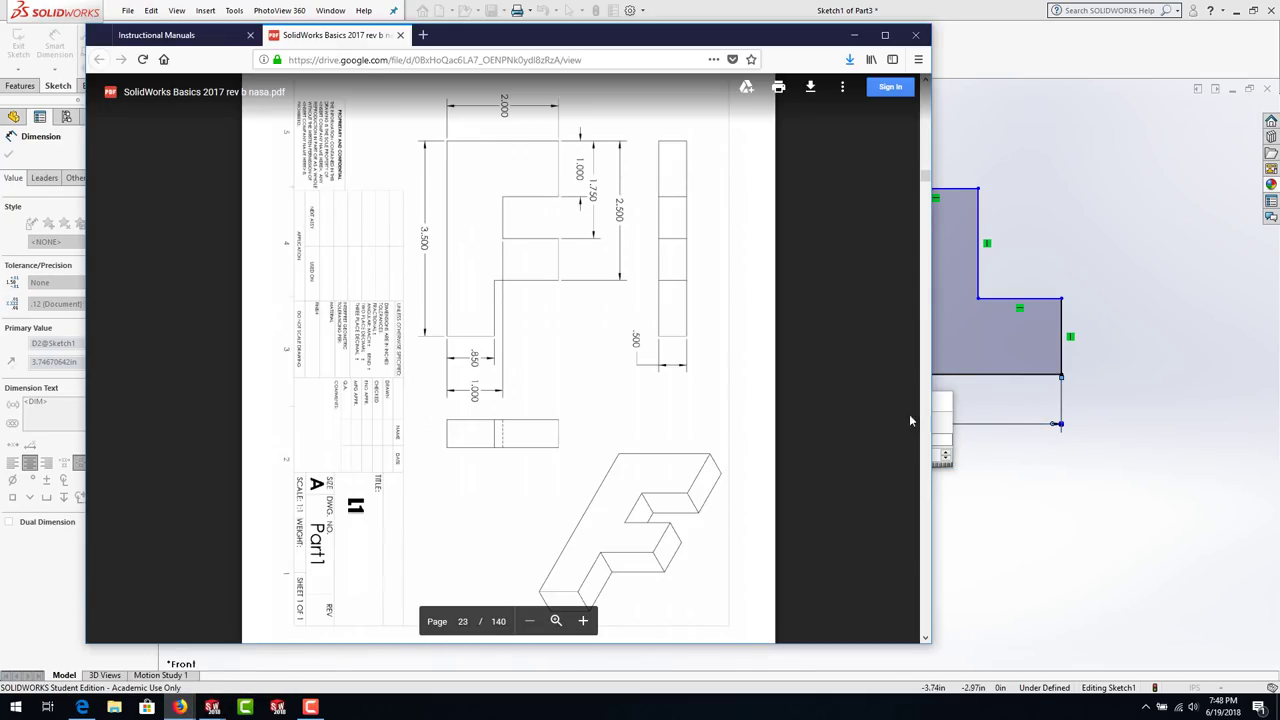
click(1053, 67)
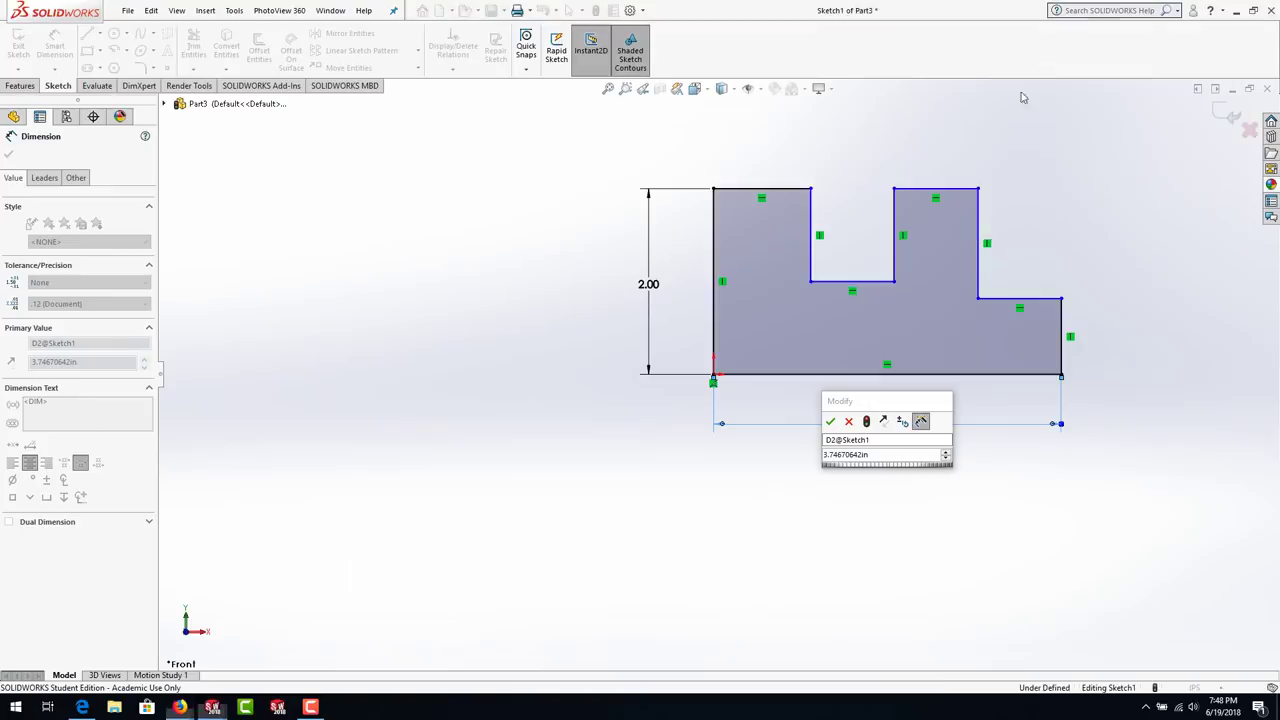
double_click(856, 455)
text(3.5)
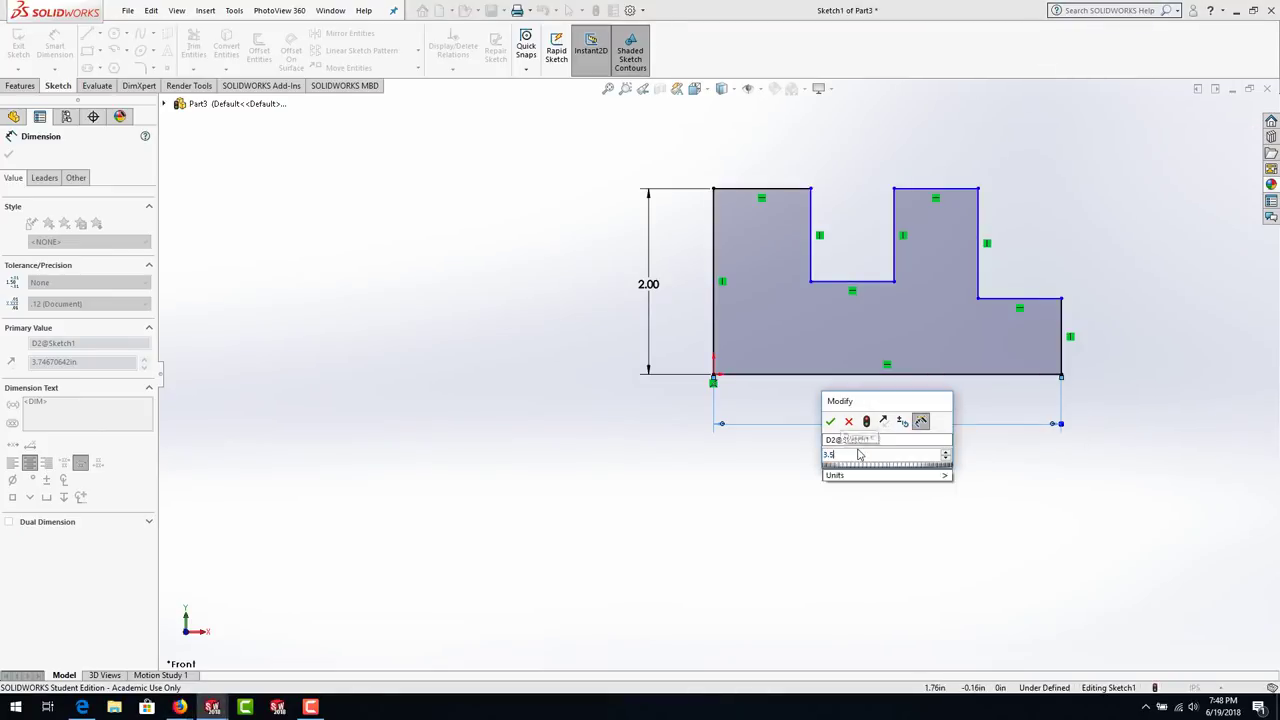
key(Return)
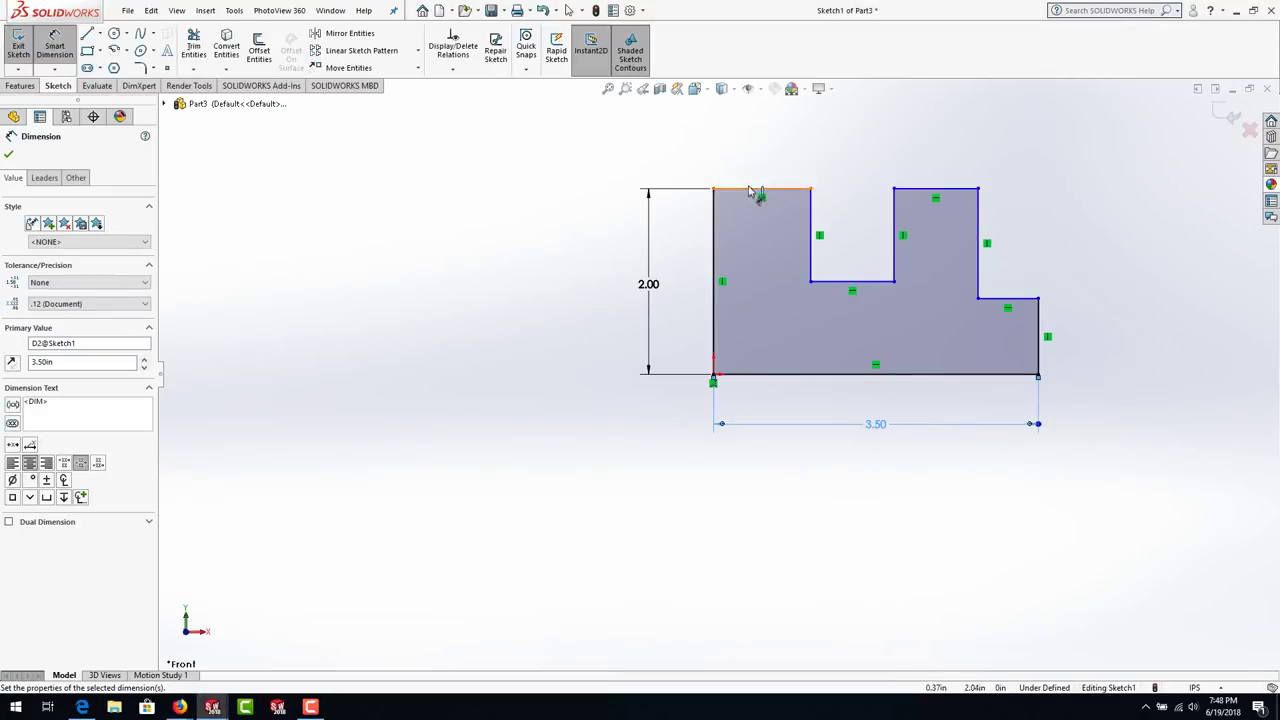
- Dimension the top edge of the first upward arm as 1 in, checking the value on the L1 drawing
click(758, 188)
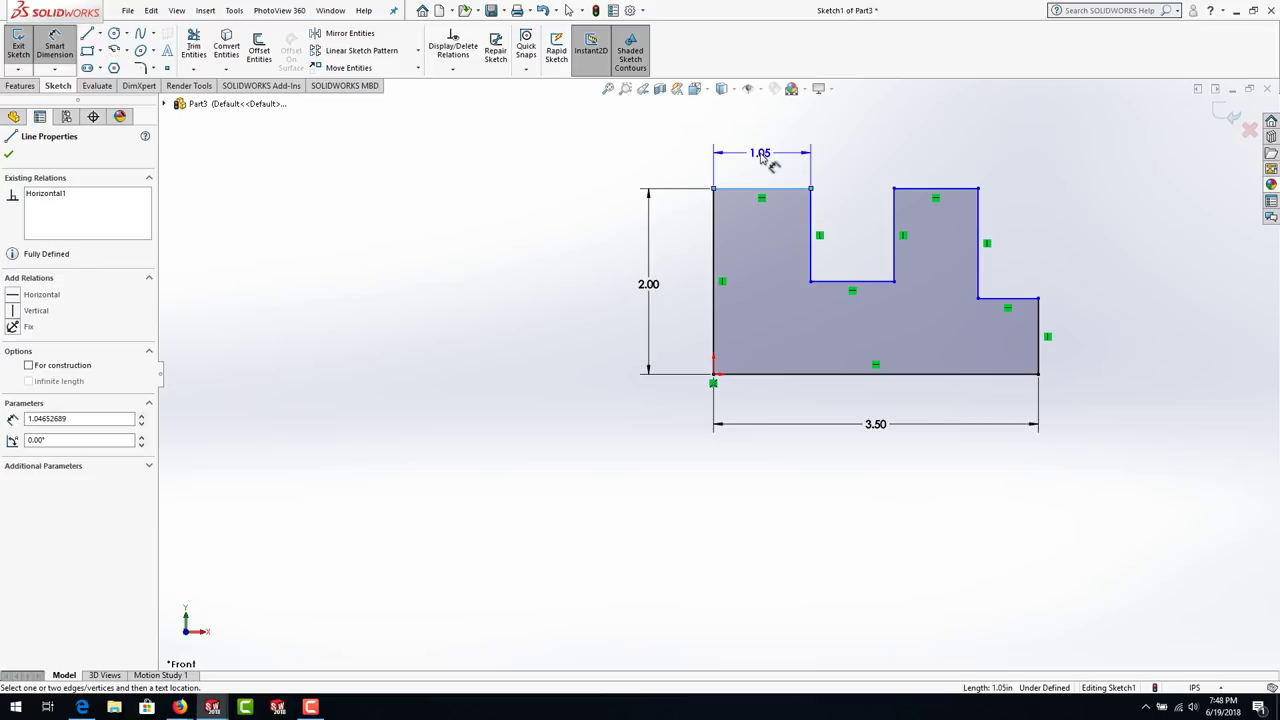
click(769, 164)
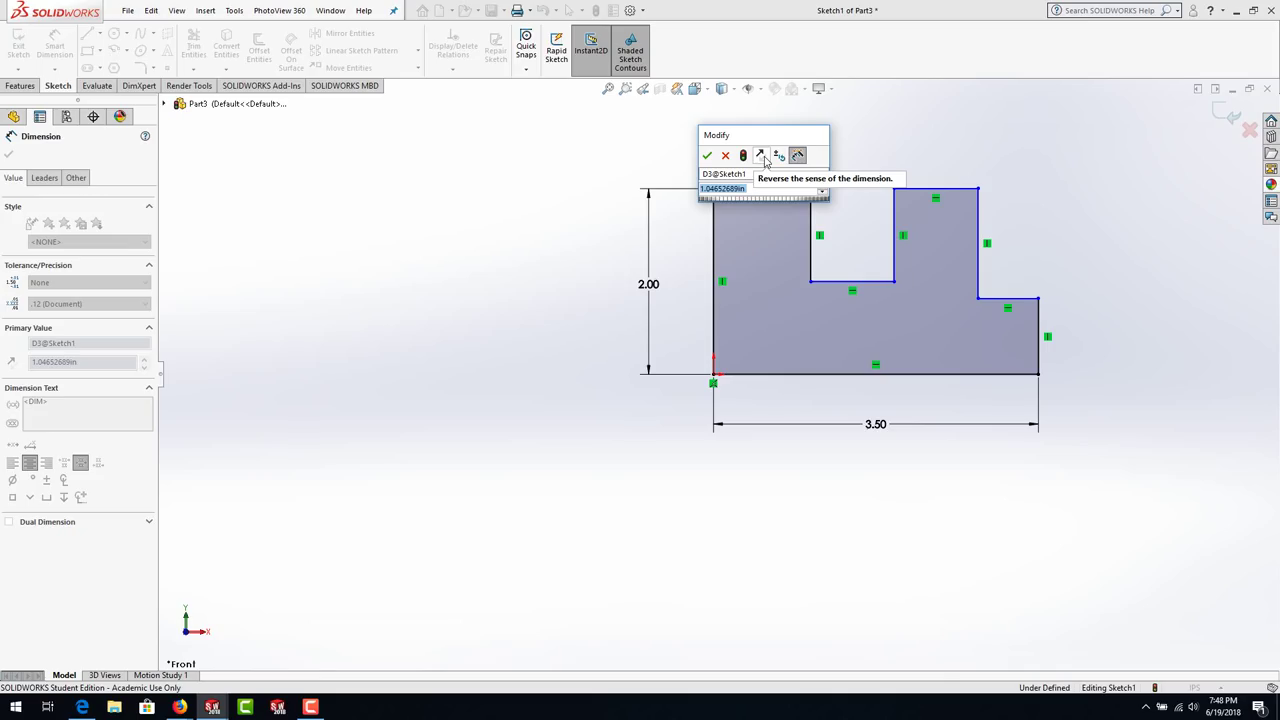
click(212, 707)
click(343, 663)
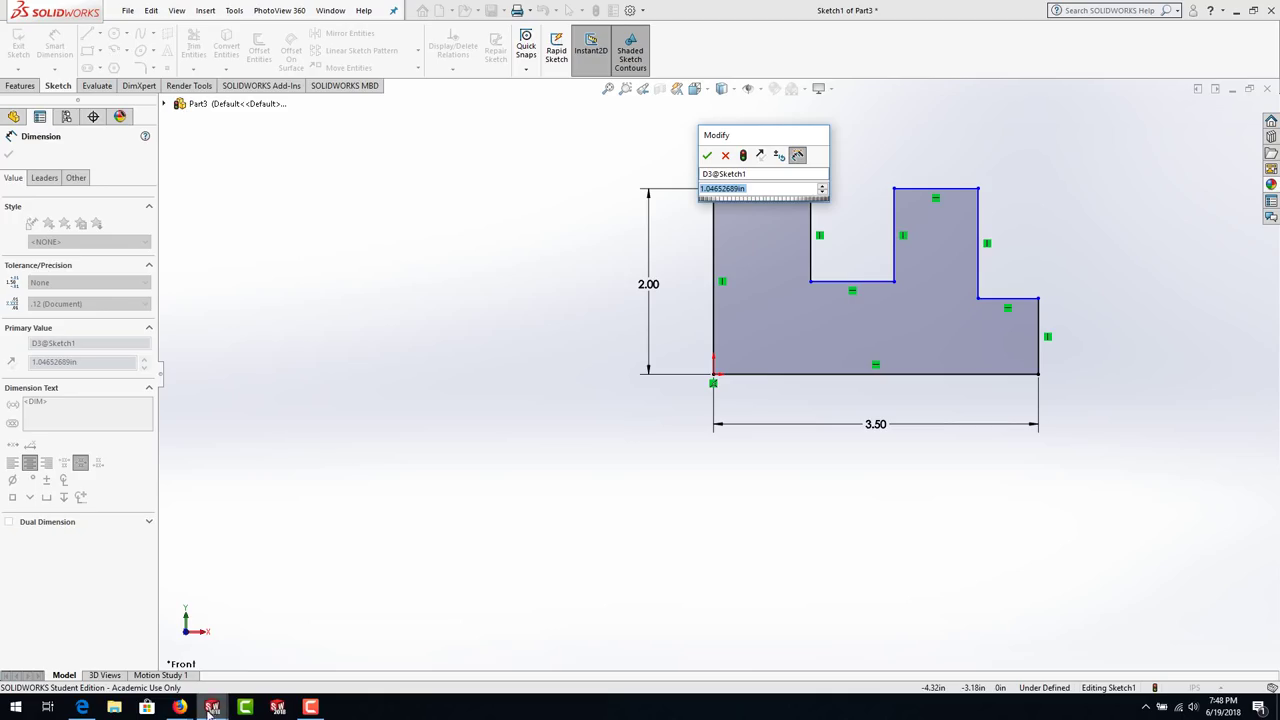
mouse_move(180, 707)
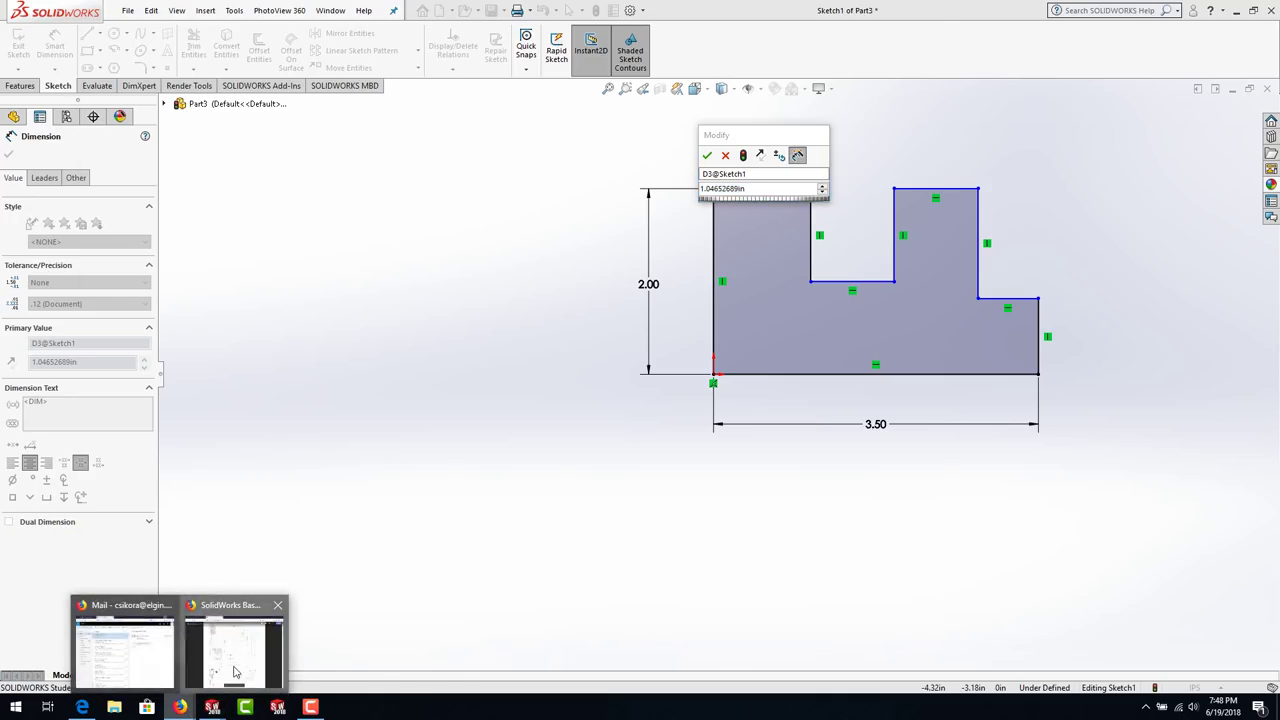
click(235, 670)
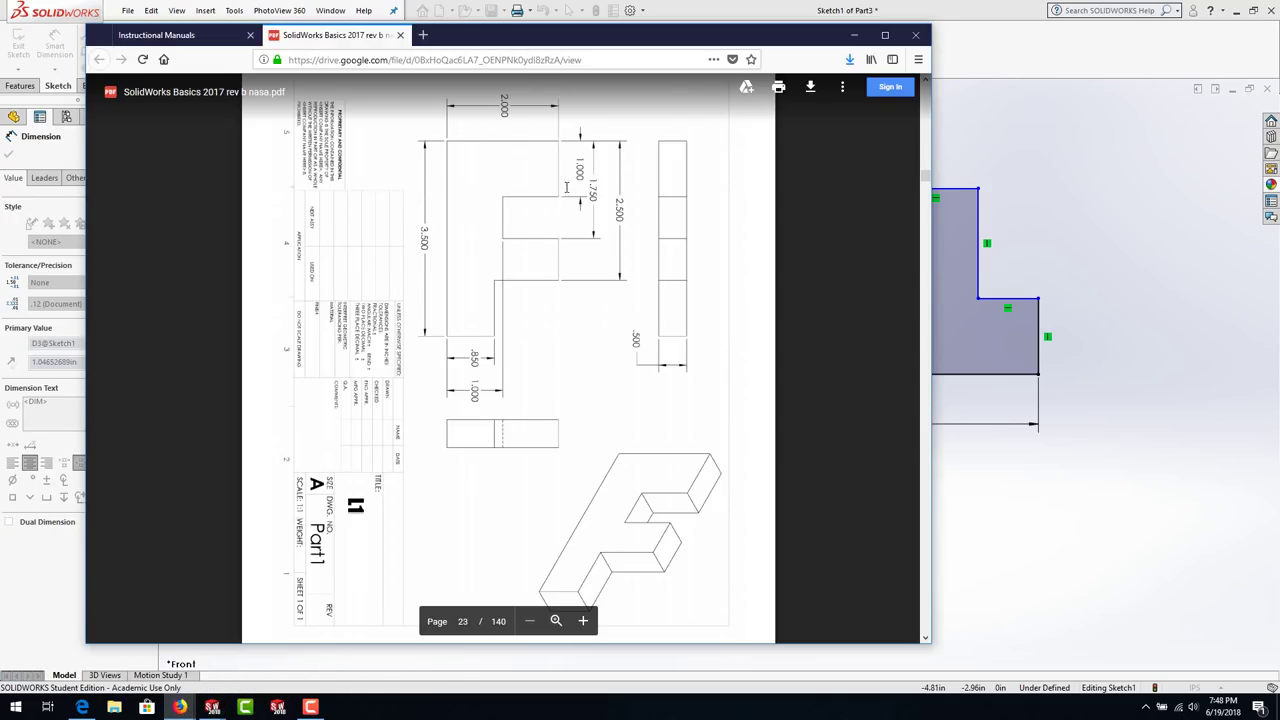
click(1031, 67)
click(744, 190)
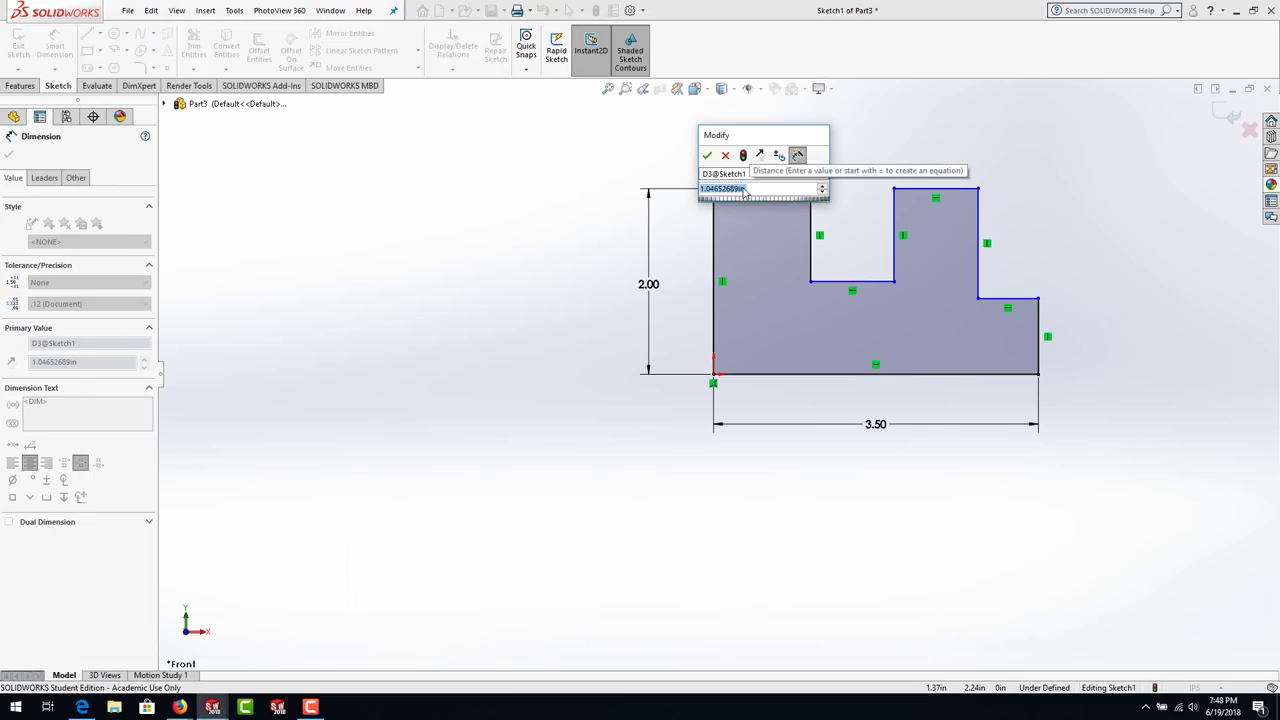
text(1+)
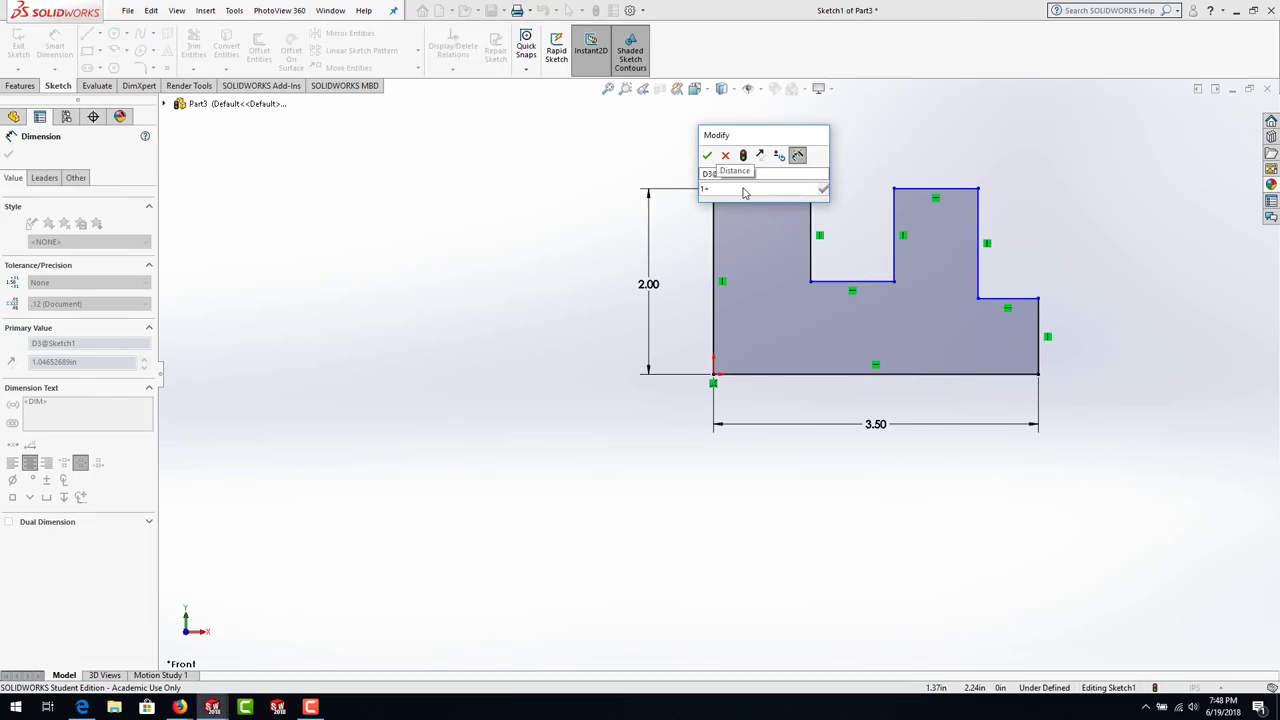
key(BackSpace)
key(Return)
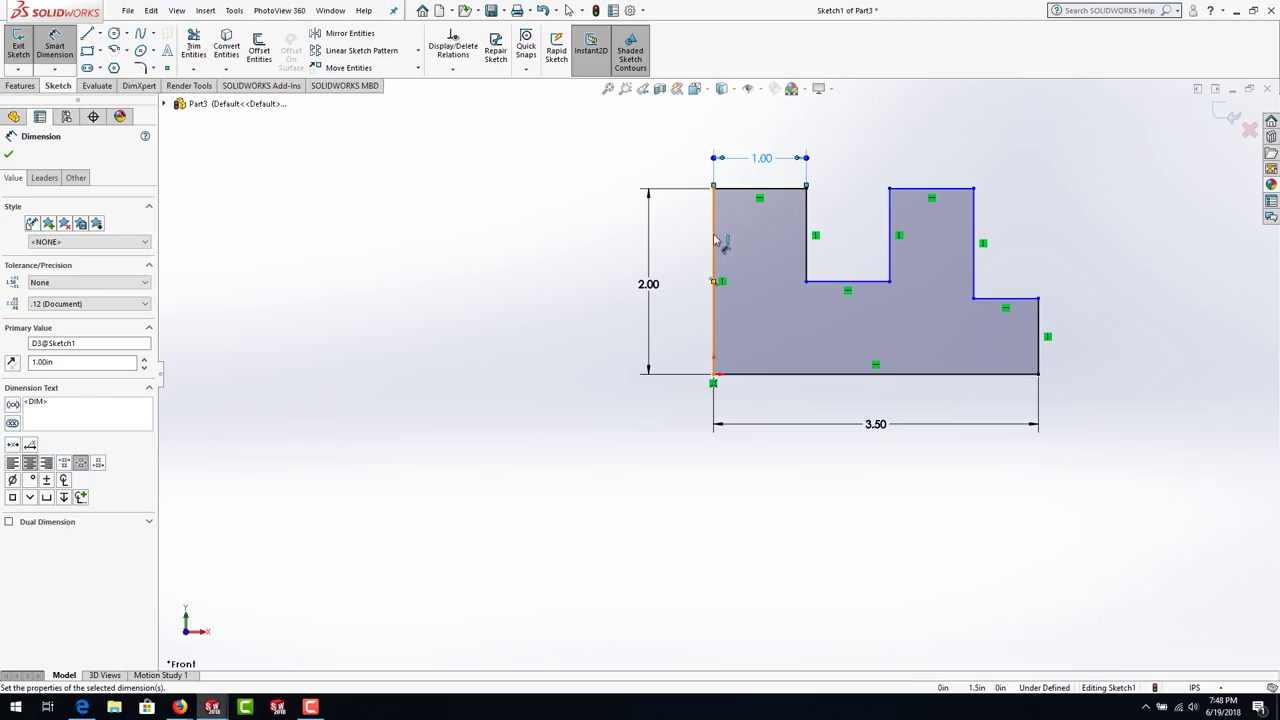
- Dimension the distance from the left edge to the second arm's near side as 1.75 in
click(714, 240)
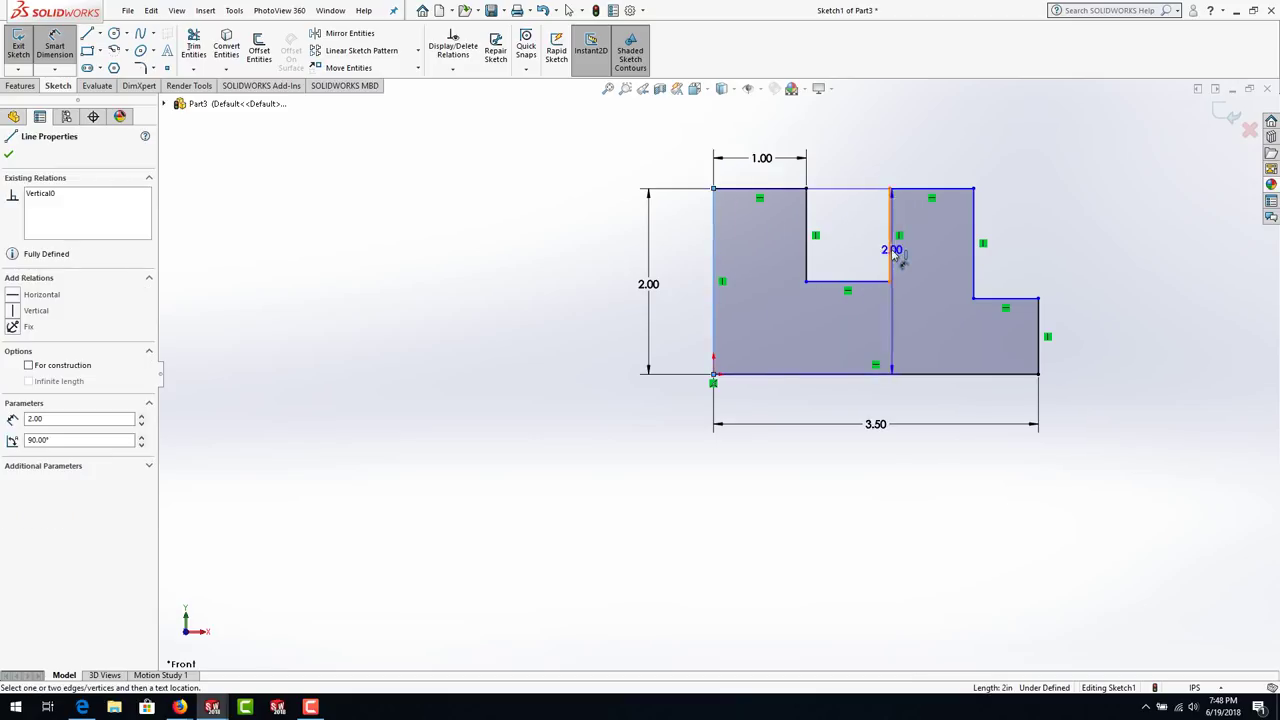
click(890, 250)
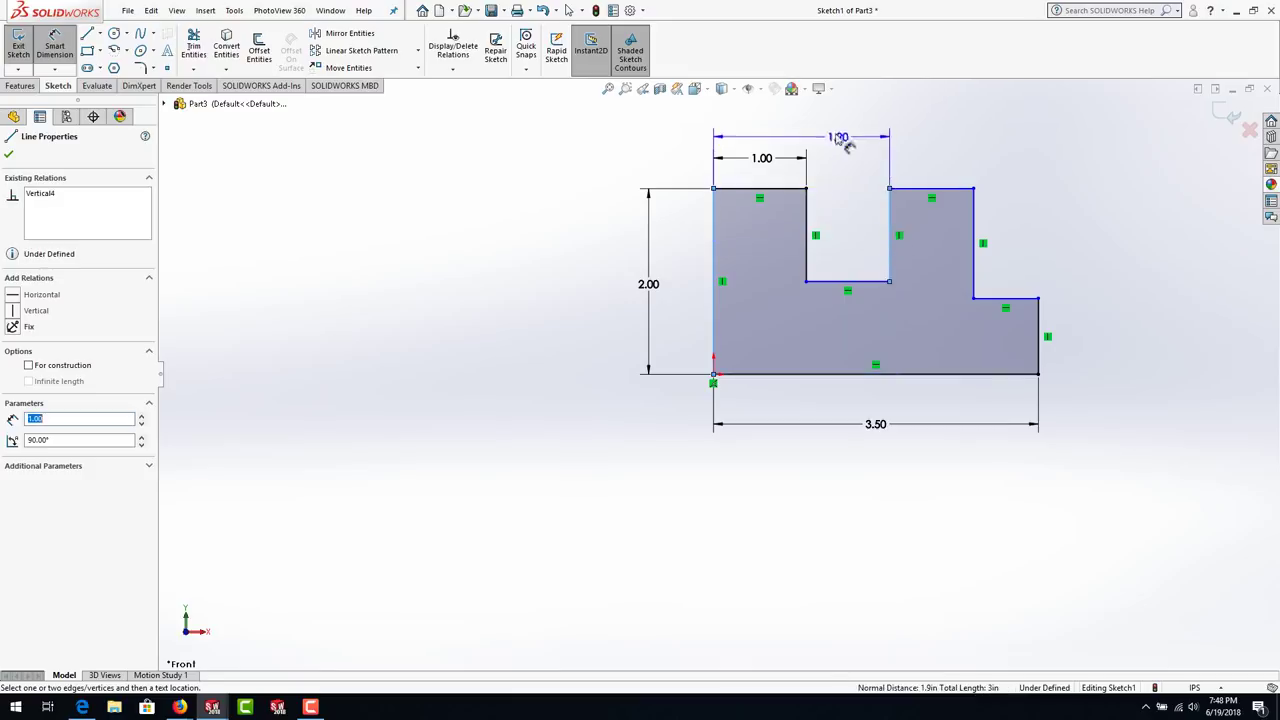
click(805, 130)
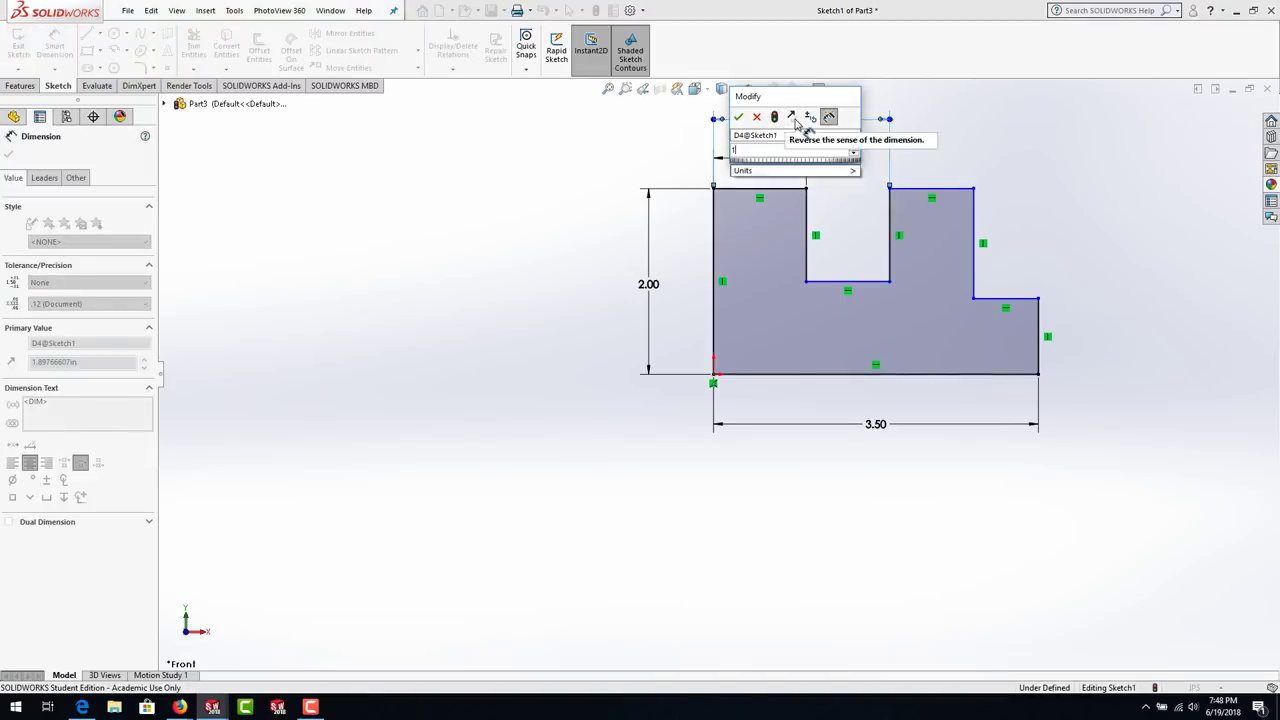
text(1.75)
key(Return)
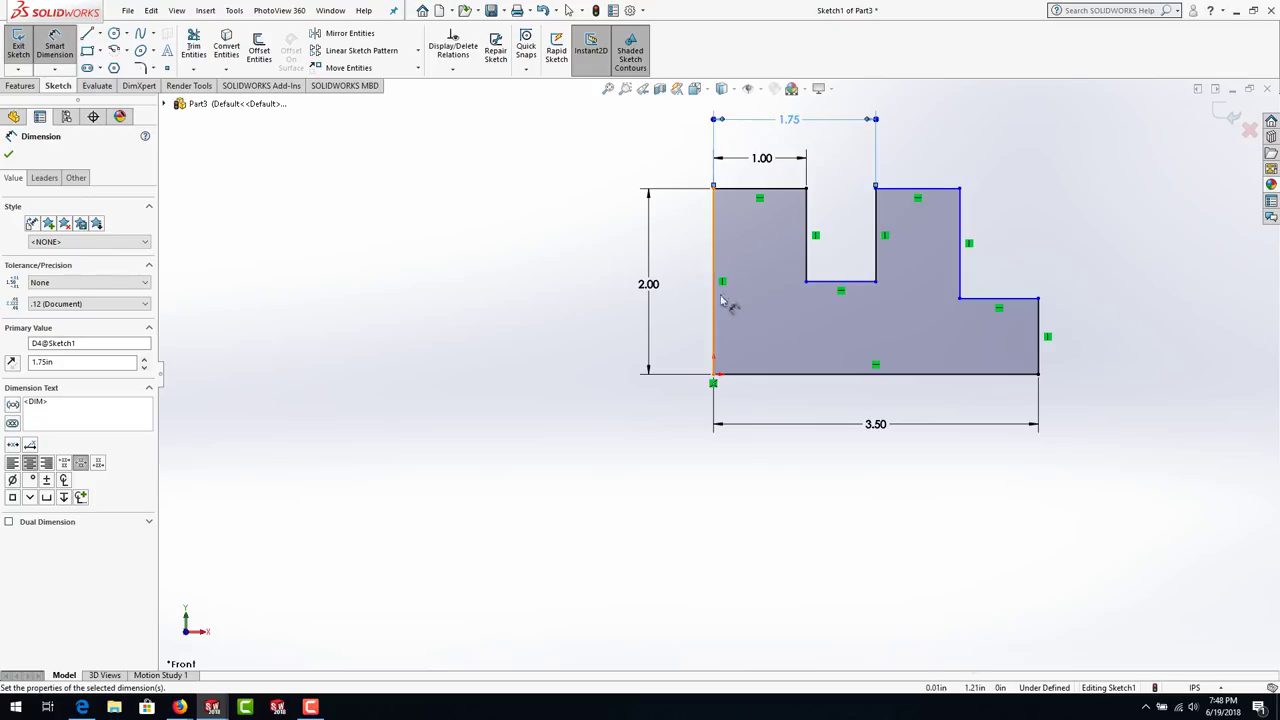
- Dimension the distance from the left edge to the second arm's far side as 2.5 in
scroll(745, 320, up, 1)
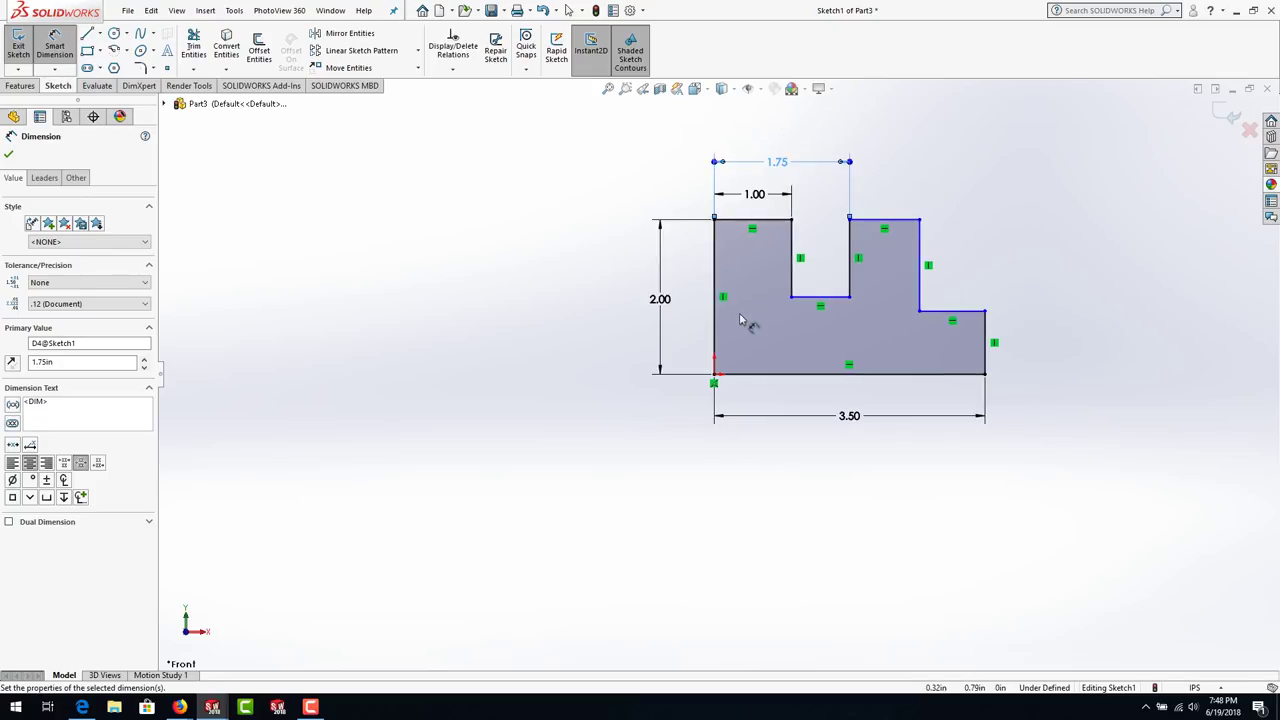
key(f)
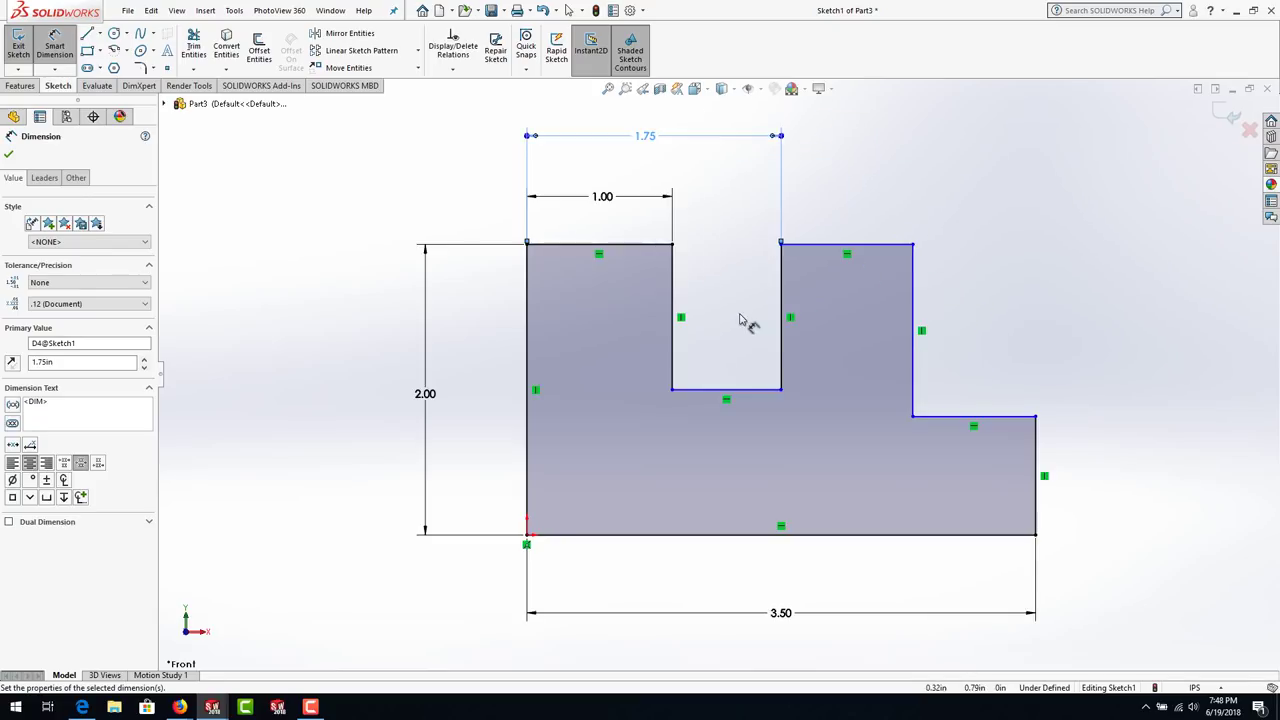
click(530, 357)
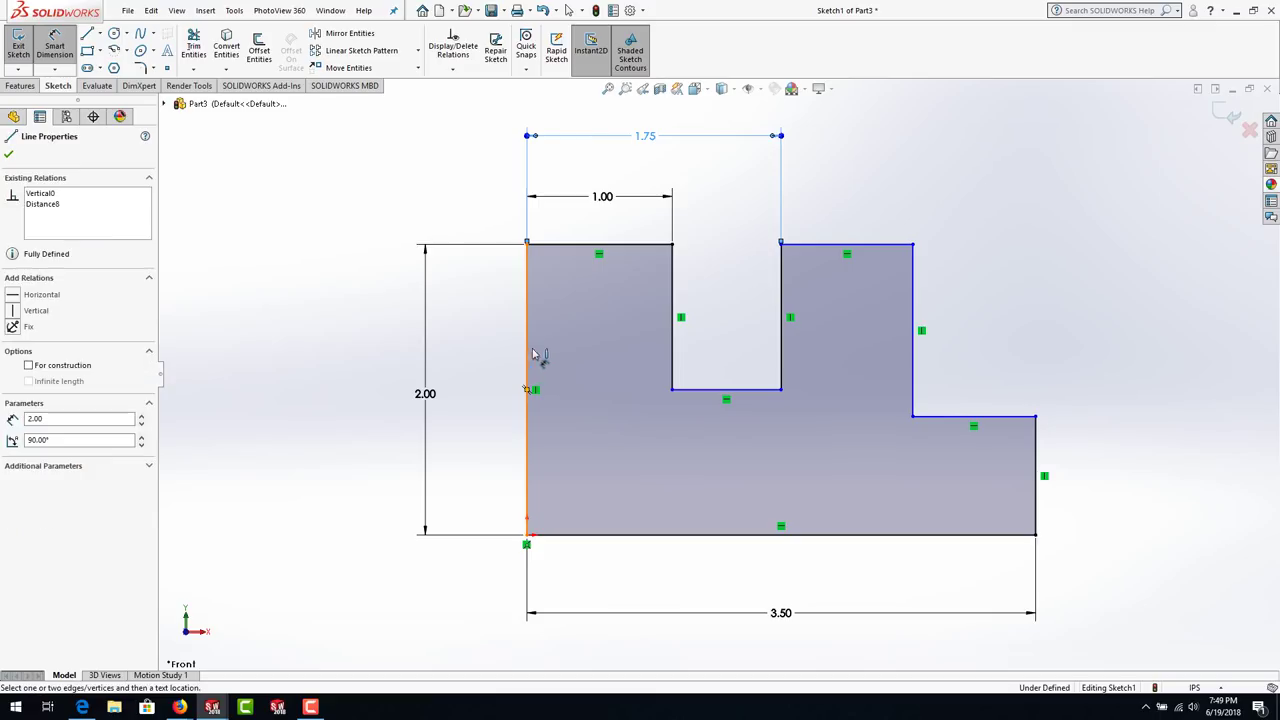
click(921, 358)
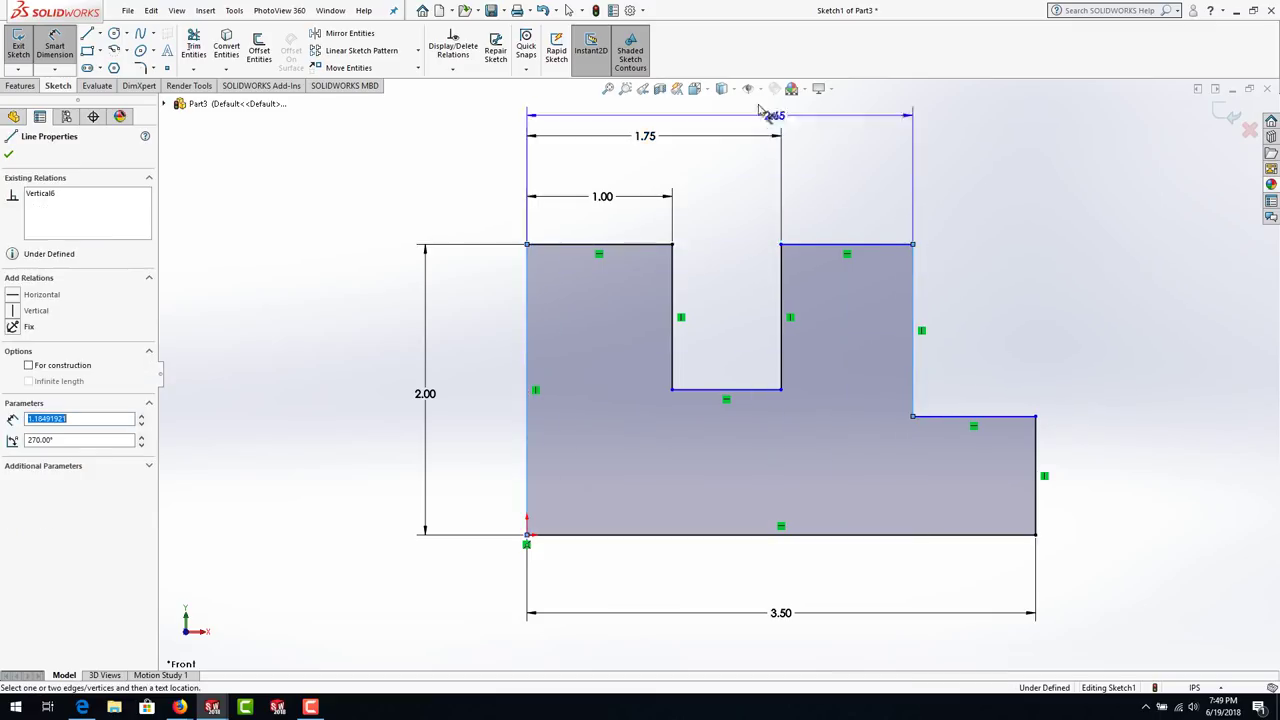
click(718, 104)
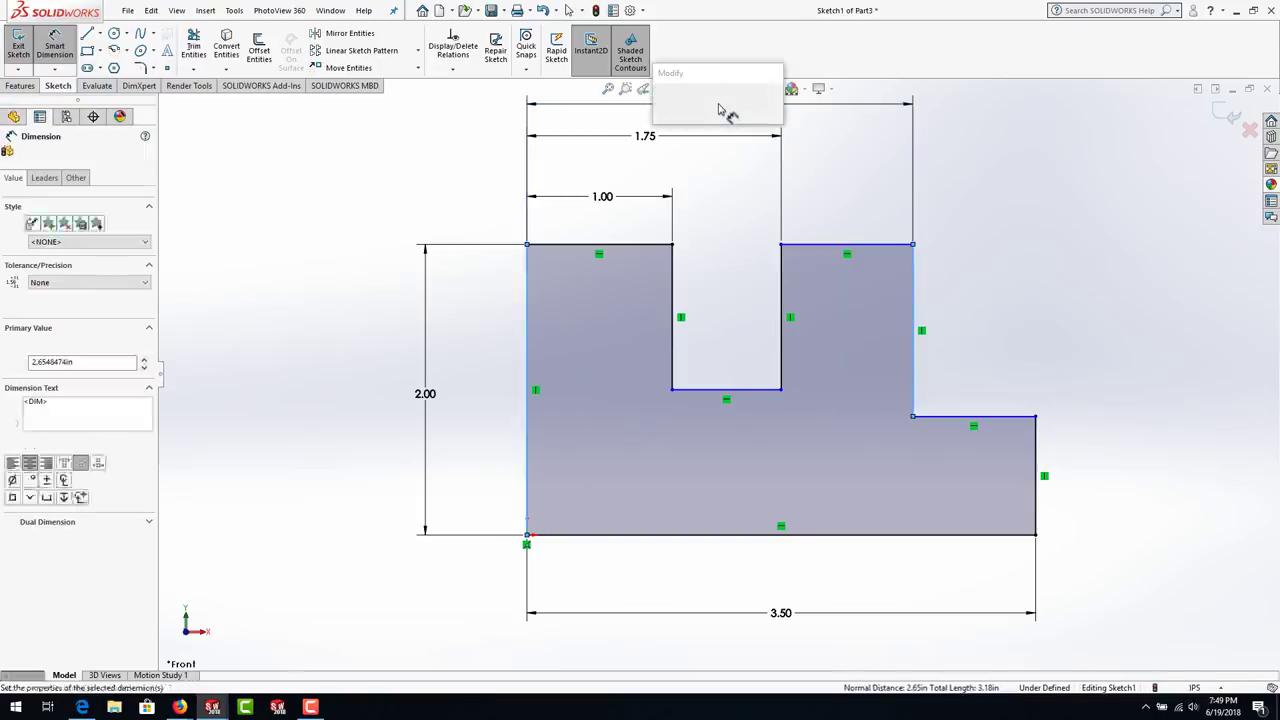
text(2.5)
key(Return)
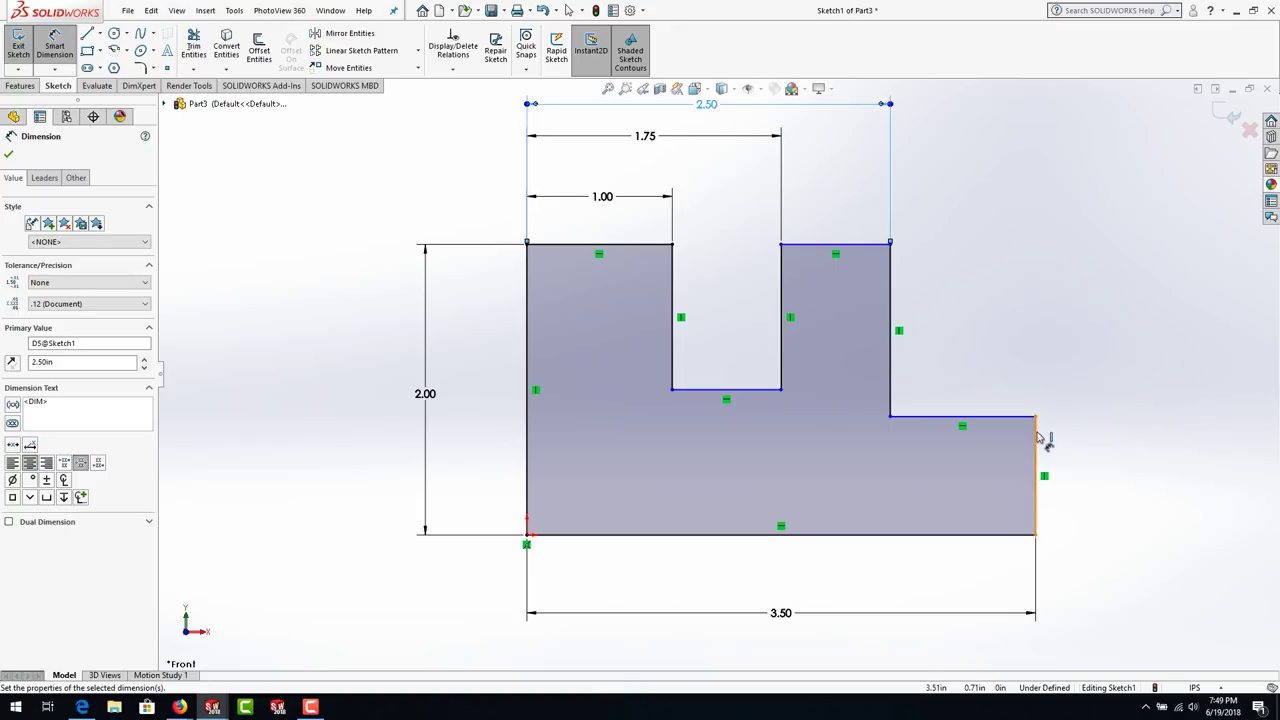
- Add a second overall length dimension above the profile, between its two outermost vertical edges, as a driven dimension
drag(1040, 440, 530, 422)
click(530, 422)
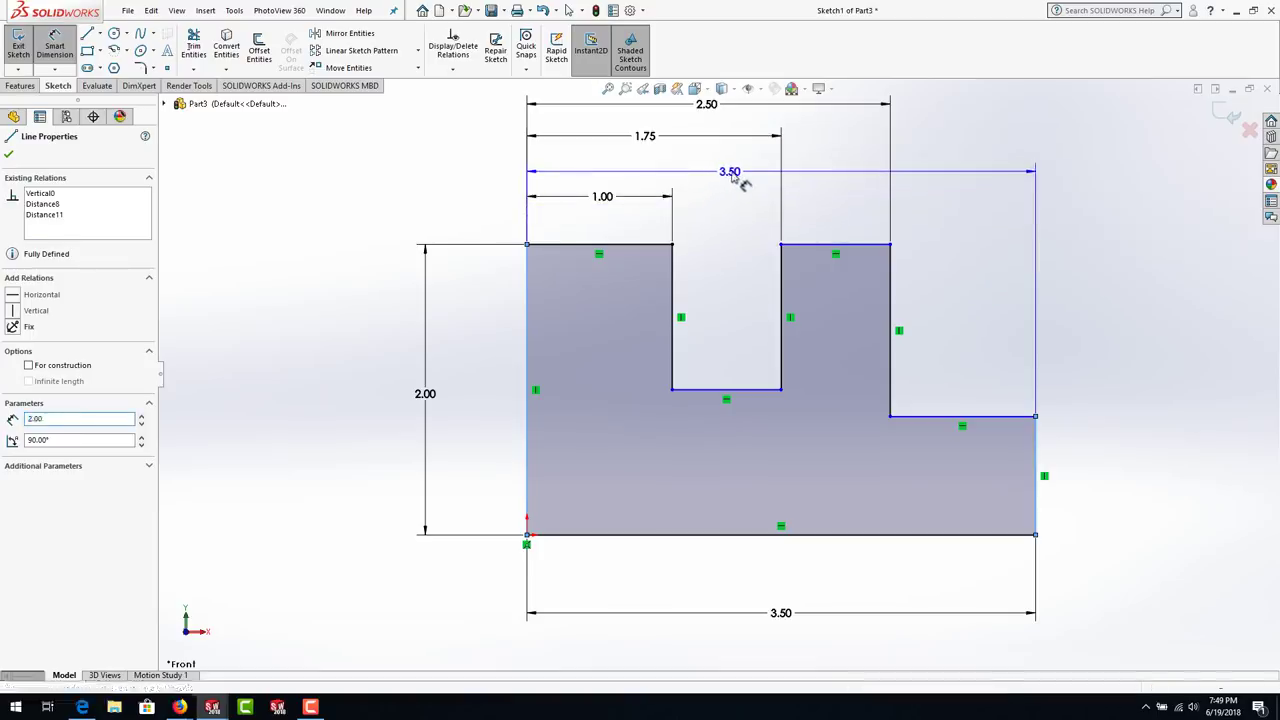
click(738, 184)
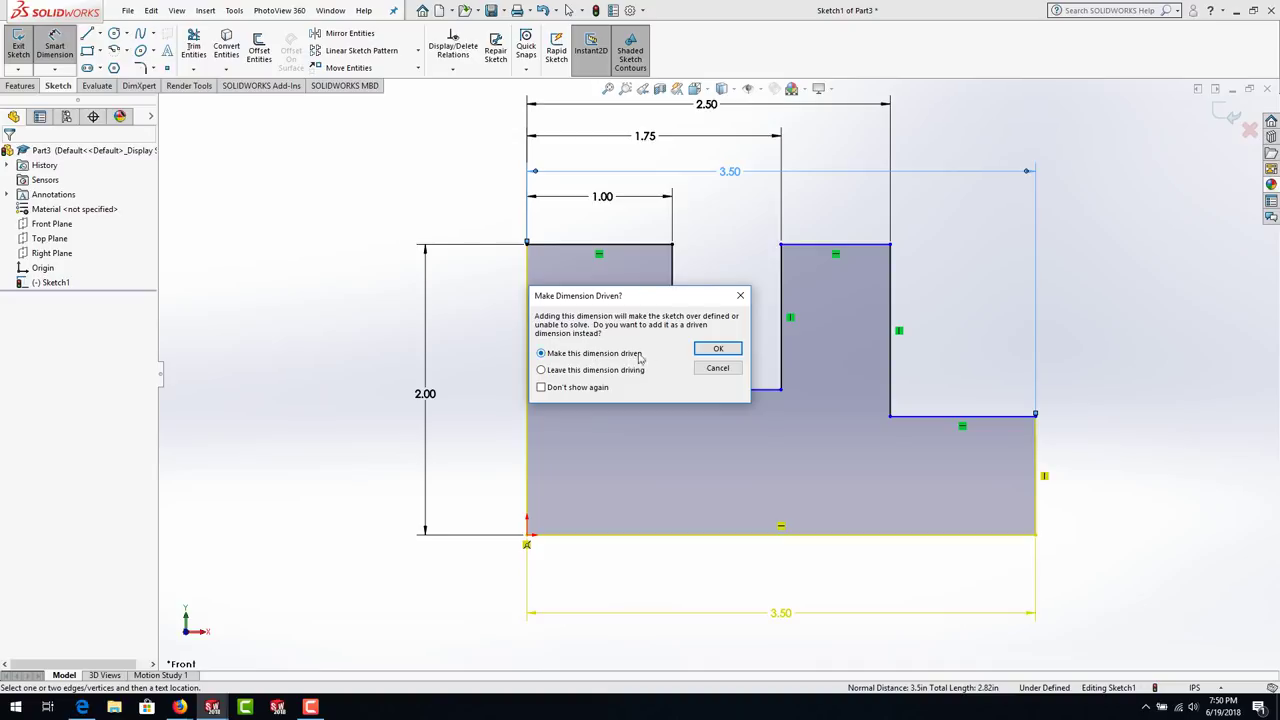
click(718, 349)
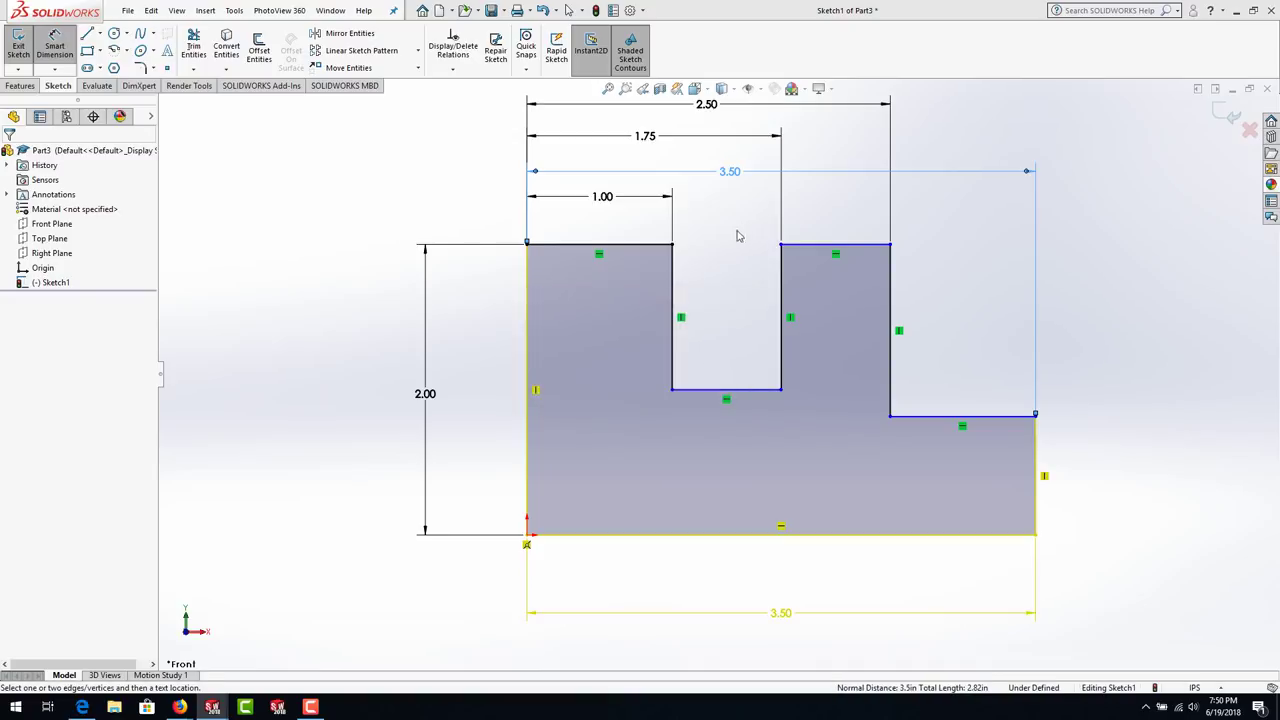
- Try to edit the value of the driven overall length dimension above the profile, and delete that dimension
double_click(730, 174)
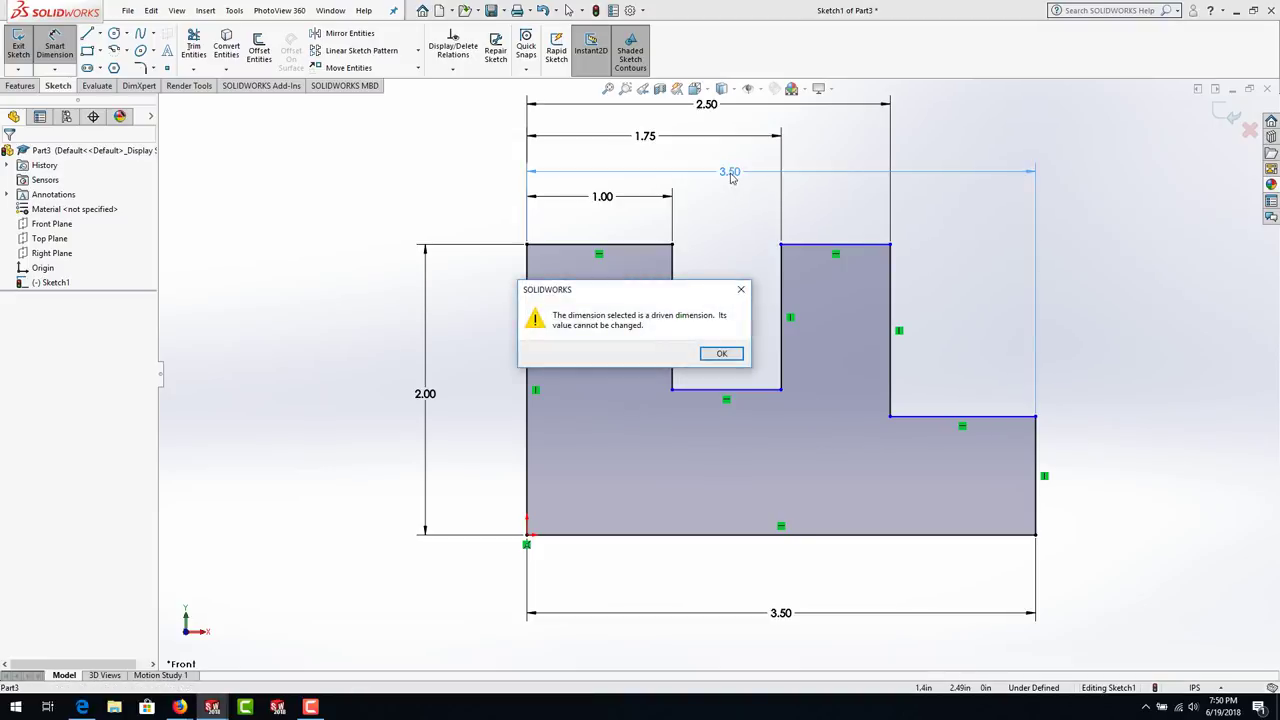
click(721, 354)
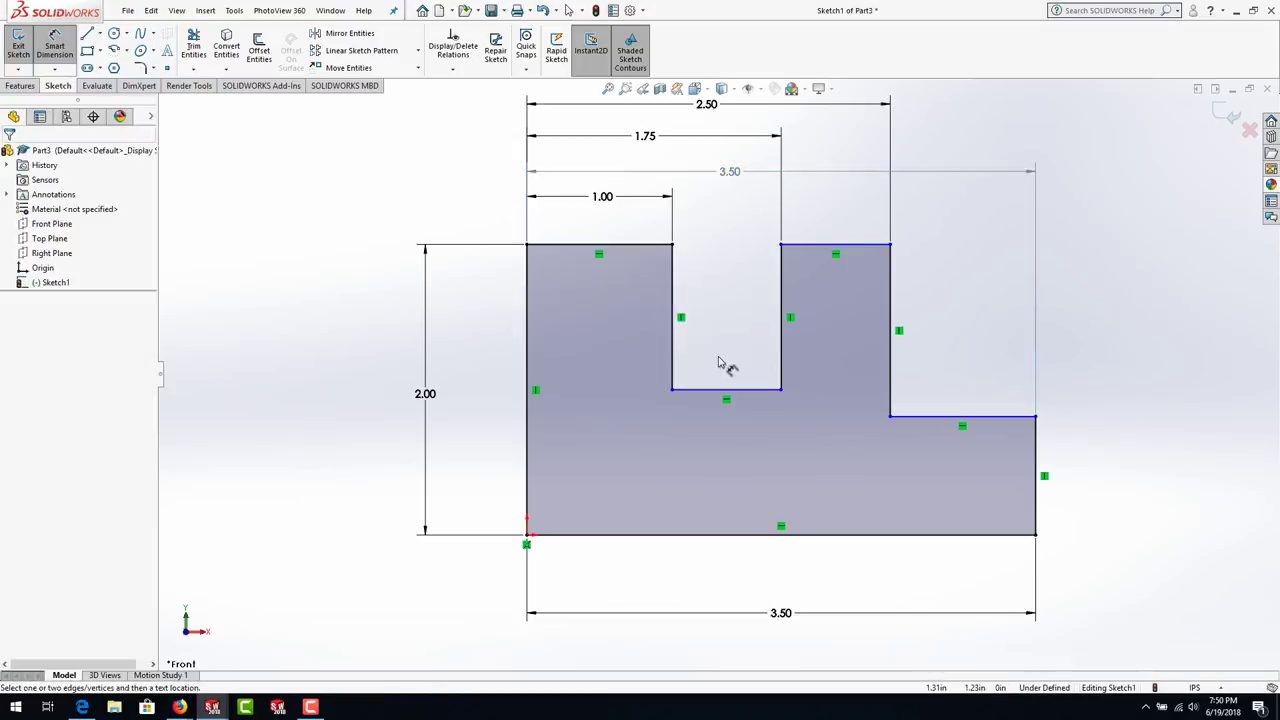
double_click(737, 178)
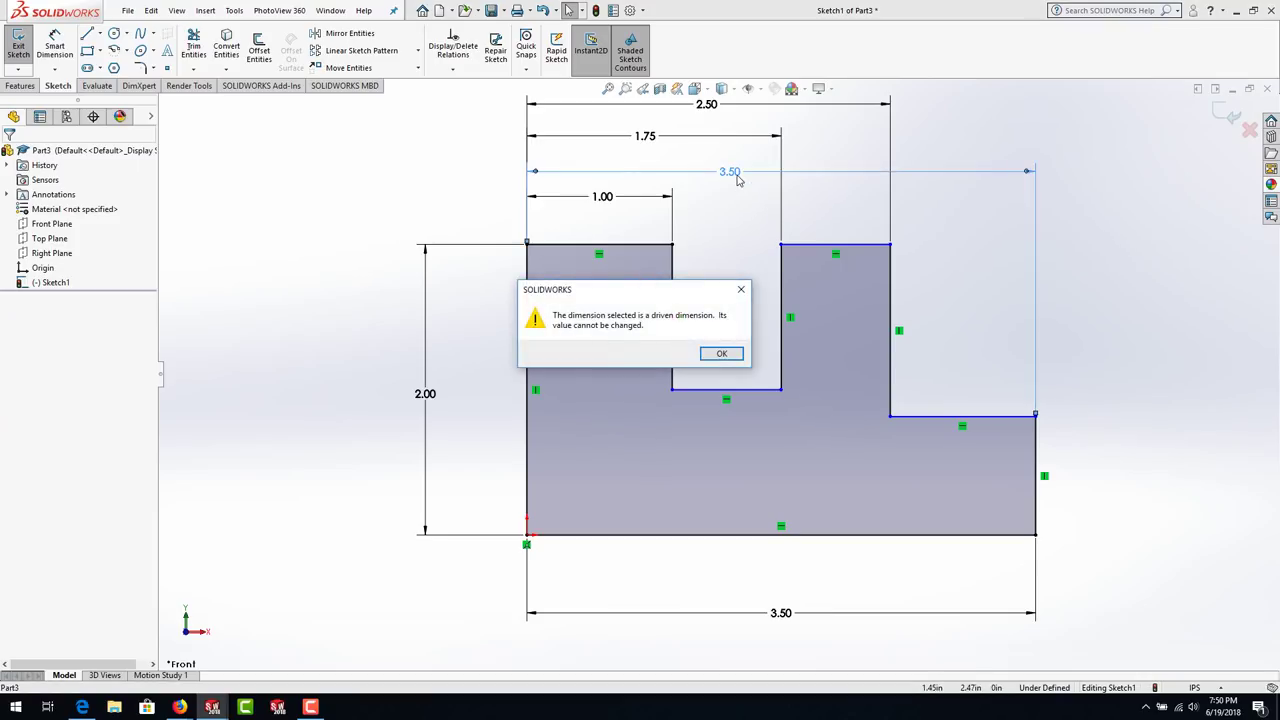
click(721, 354)
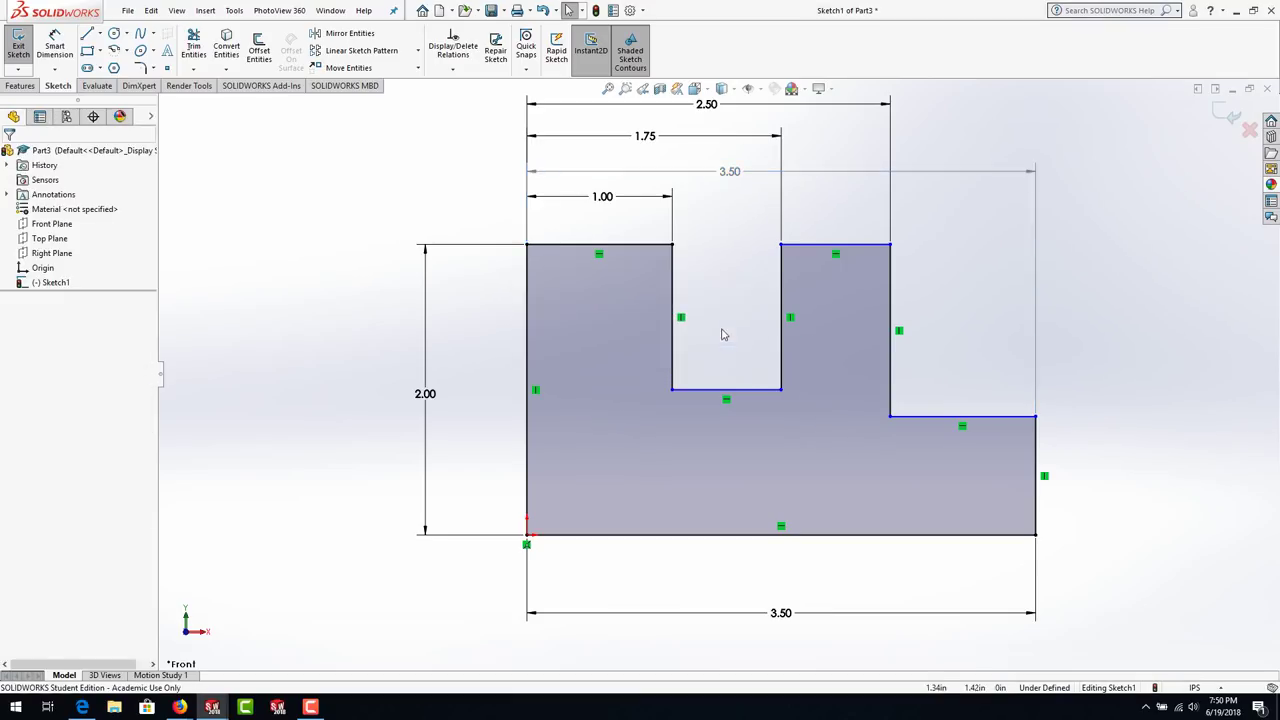
click(812, 178)
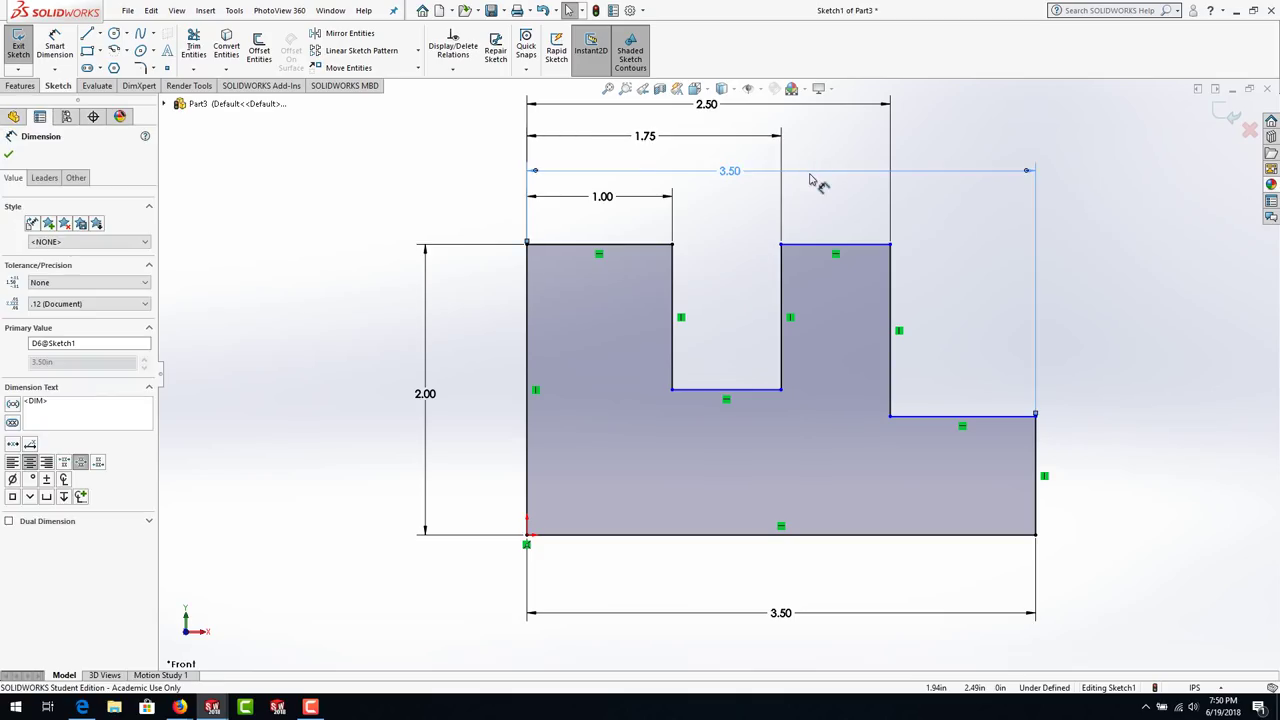
key(Delete)
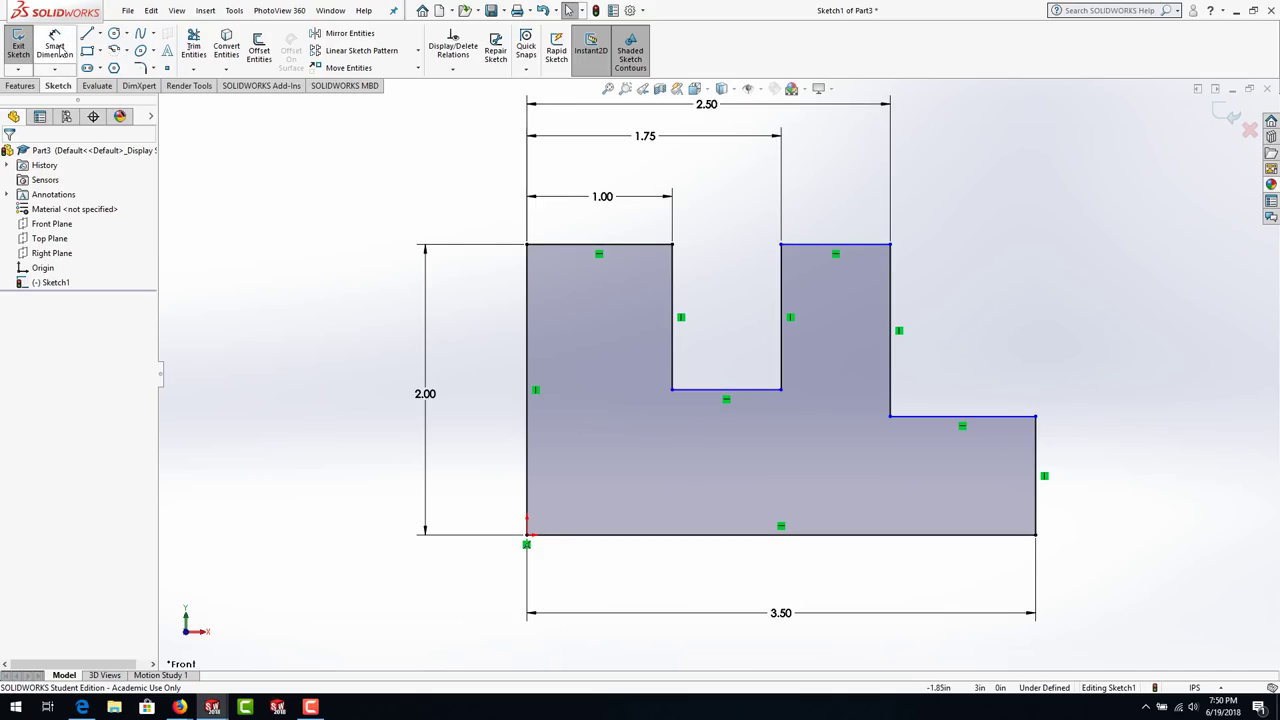
- Dimension the height from the profile's bottom edge to the floor of the slot between the arms as 1 in
click(56, 48)
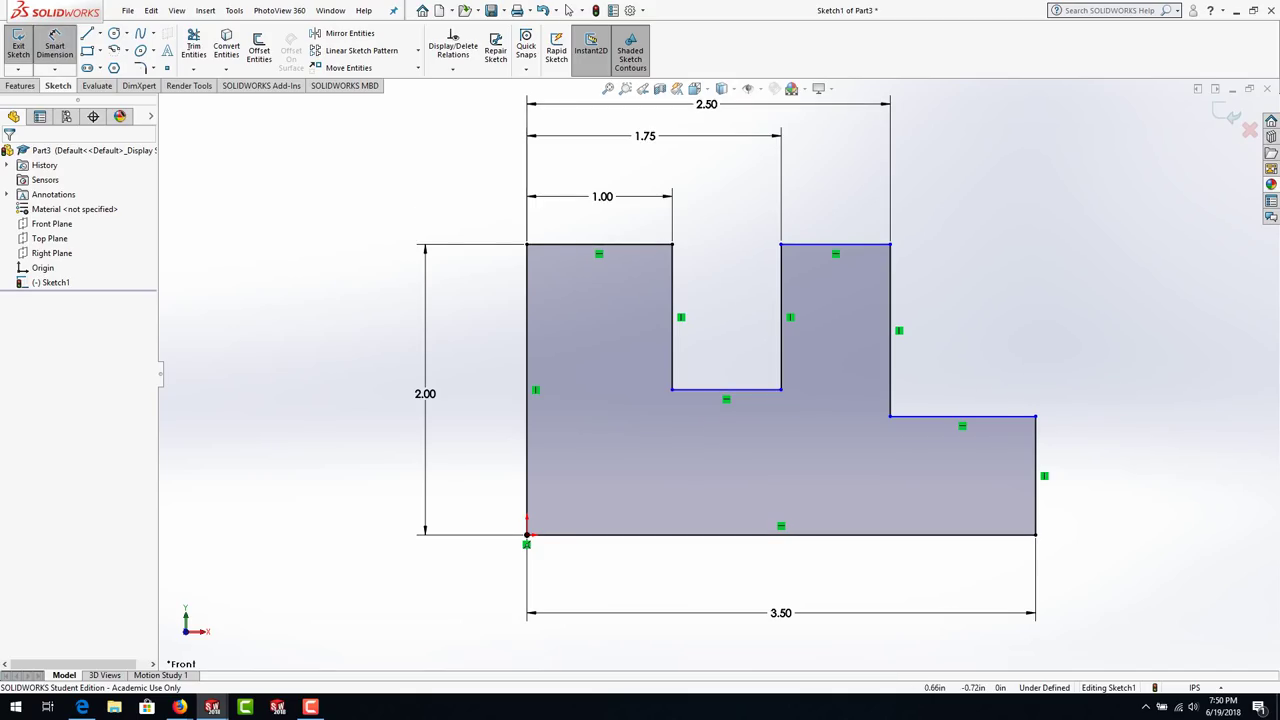
click(752, 395)
click(837, 534)
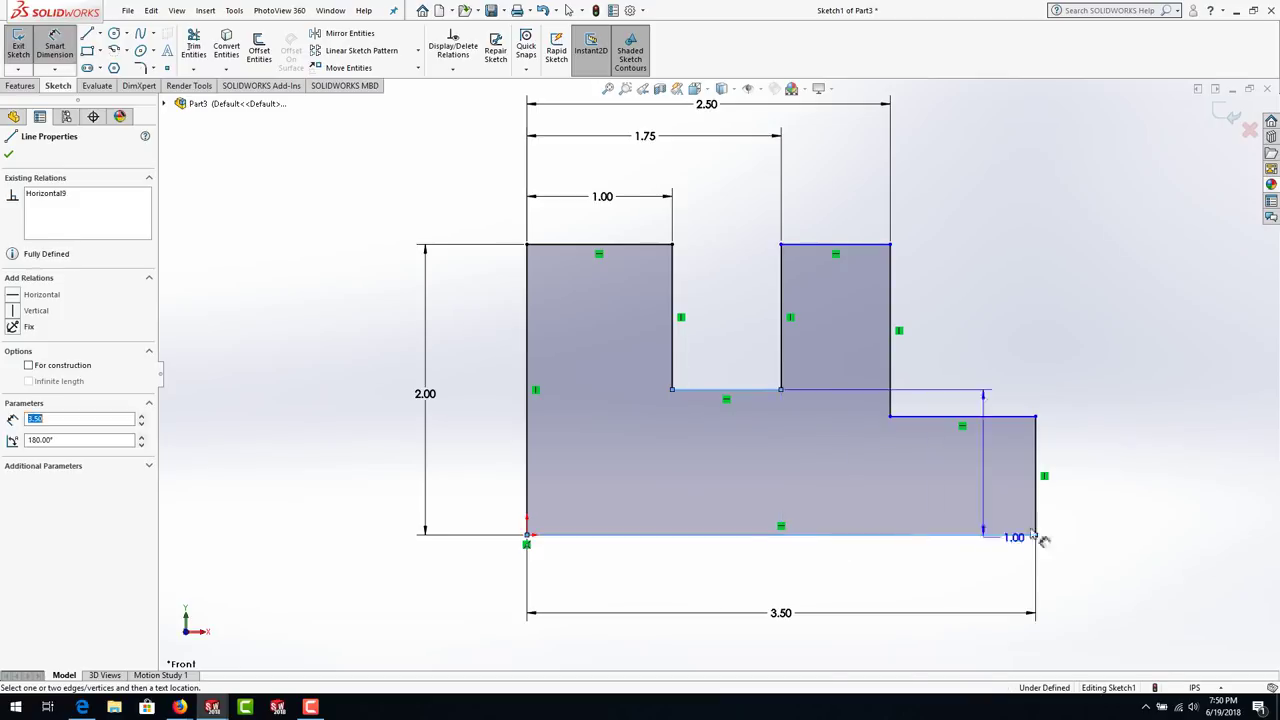
click(1117, 474)
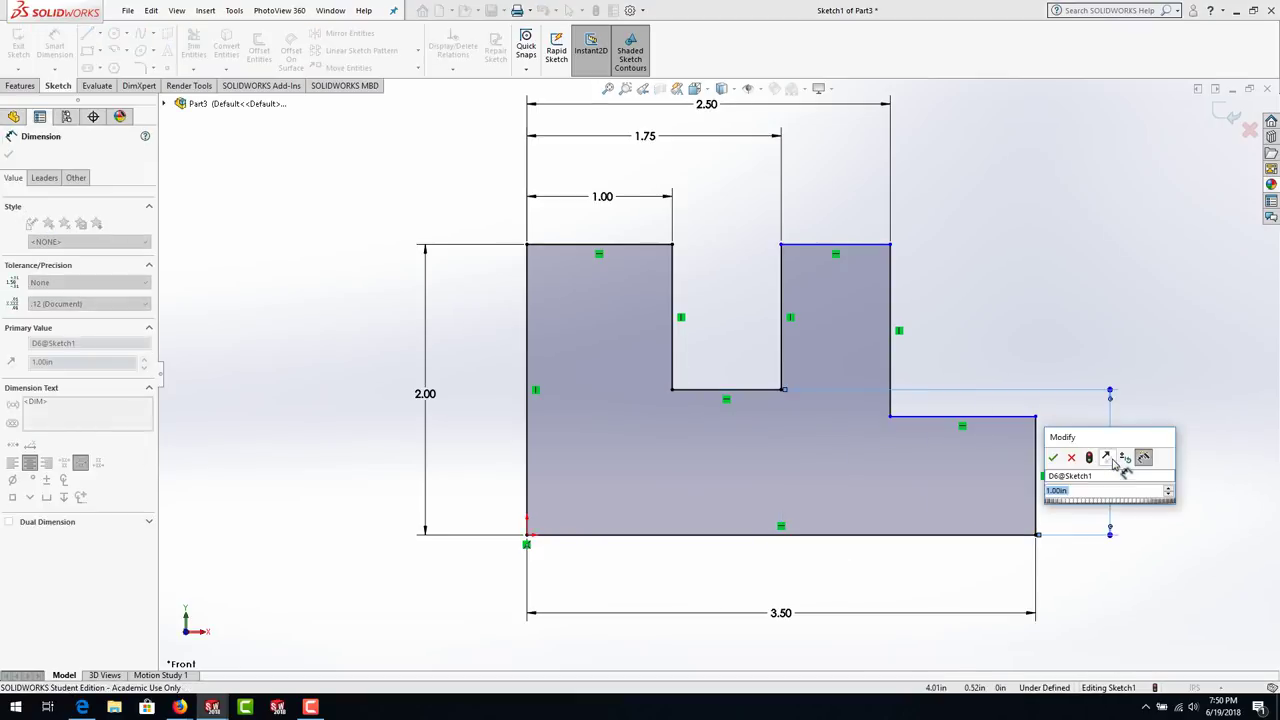
key(Return)
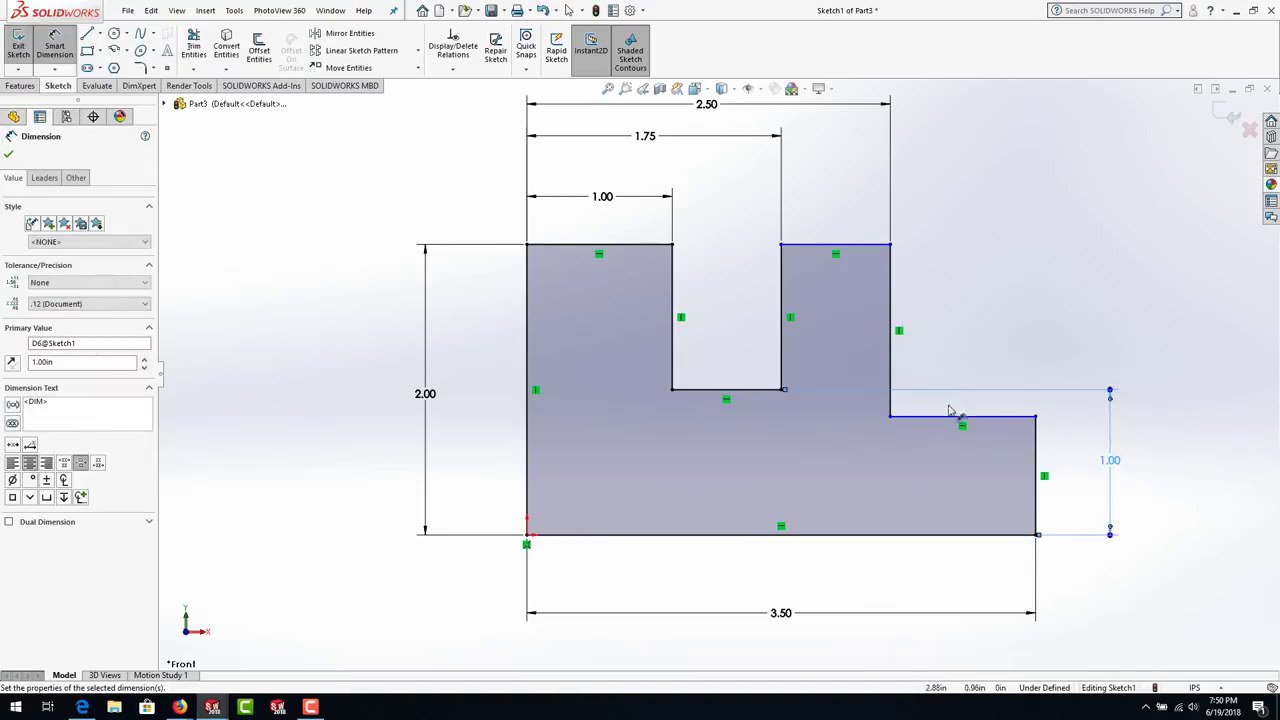
- Dimension the height from the bottom edge to the top of the low end step as 0.85 in, and check the L1 drawing
click(952, 416)
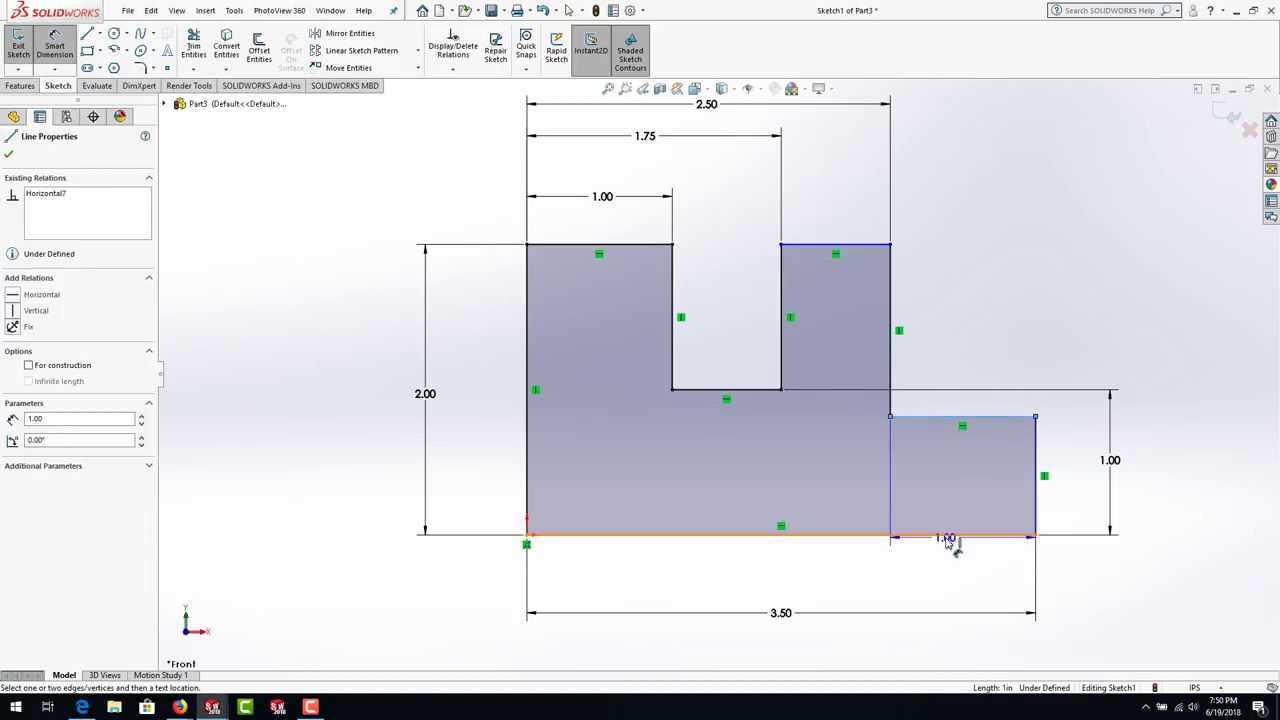
click(946, 537)
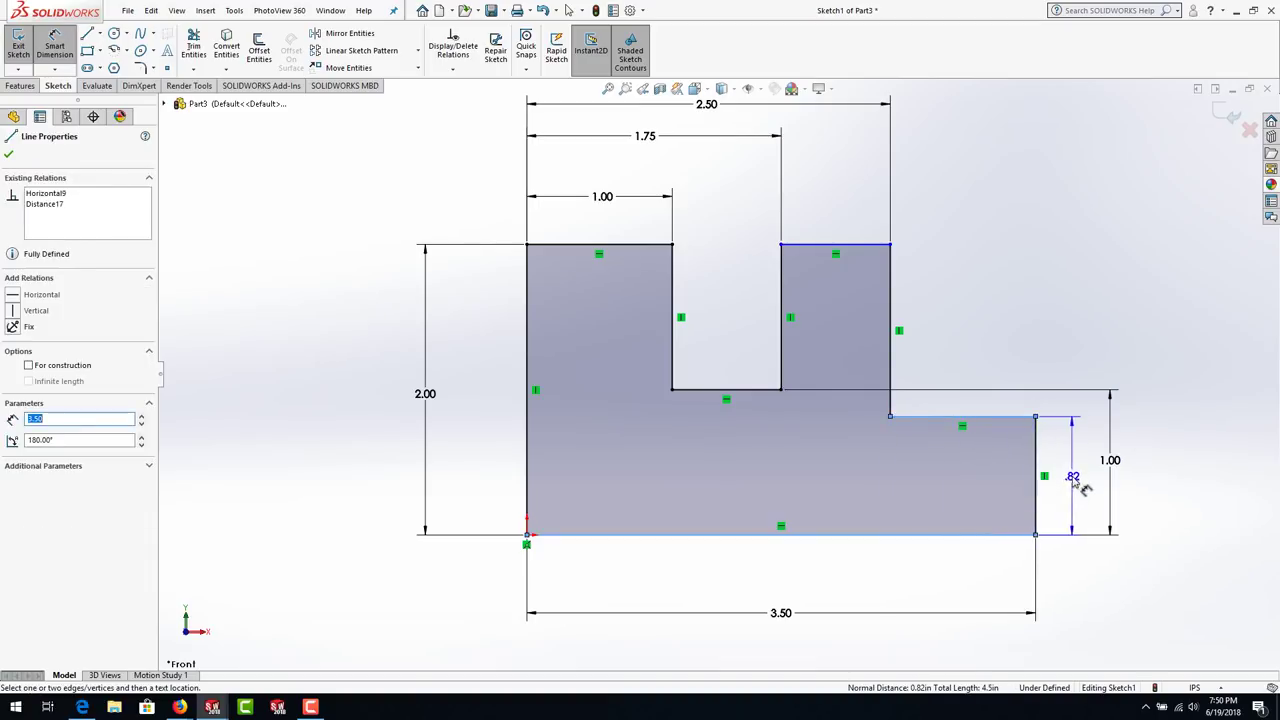
click(1075, 480)
key(BackSpace)
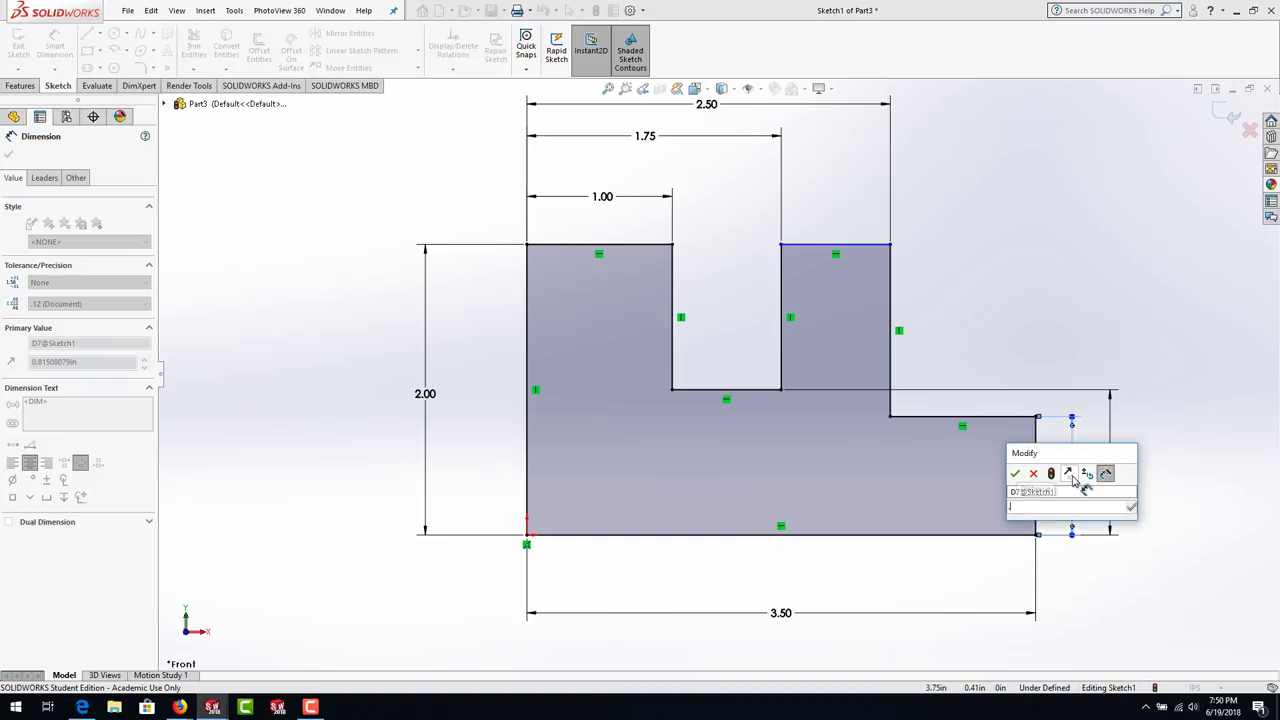
text(.85)
key(Return)
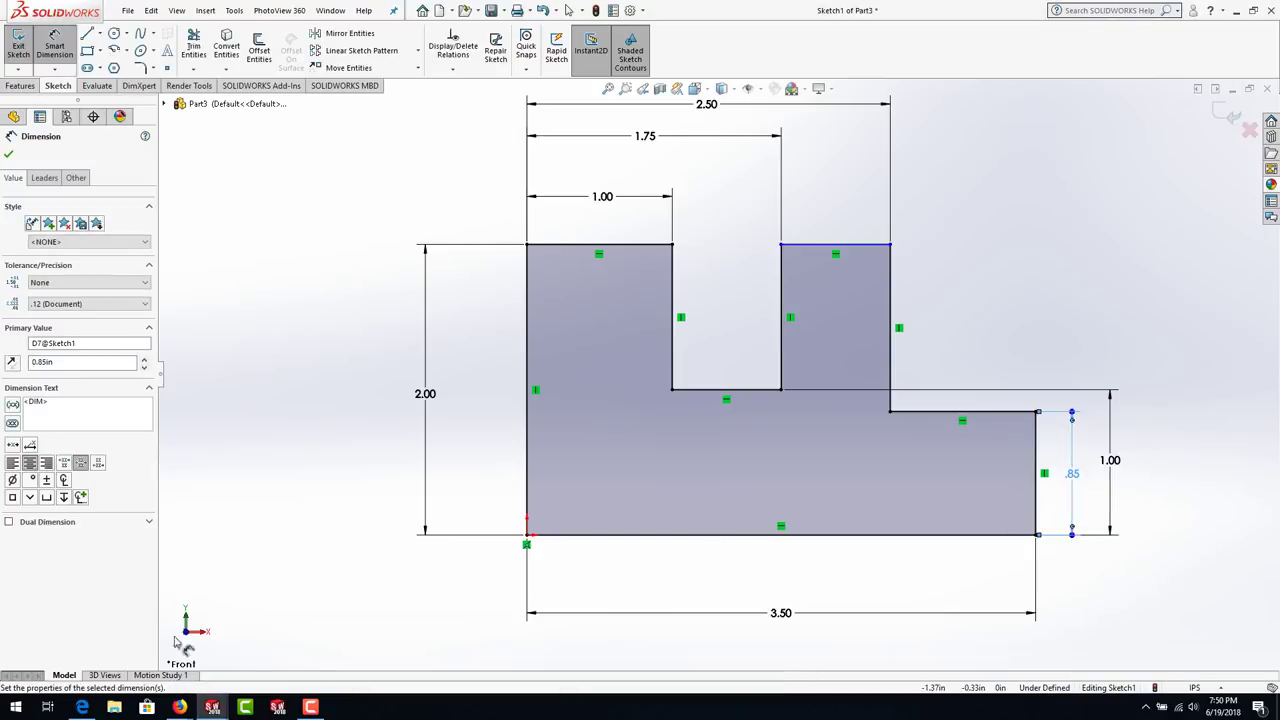
mouse_move(179, 707)
click(250, 667)
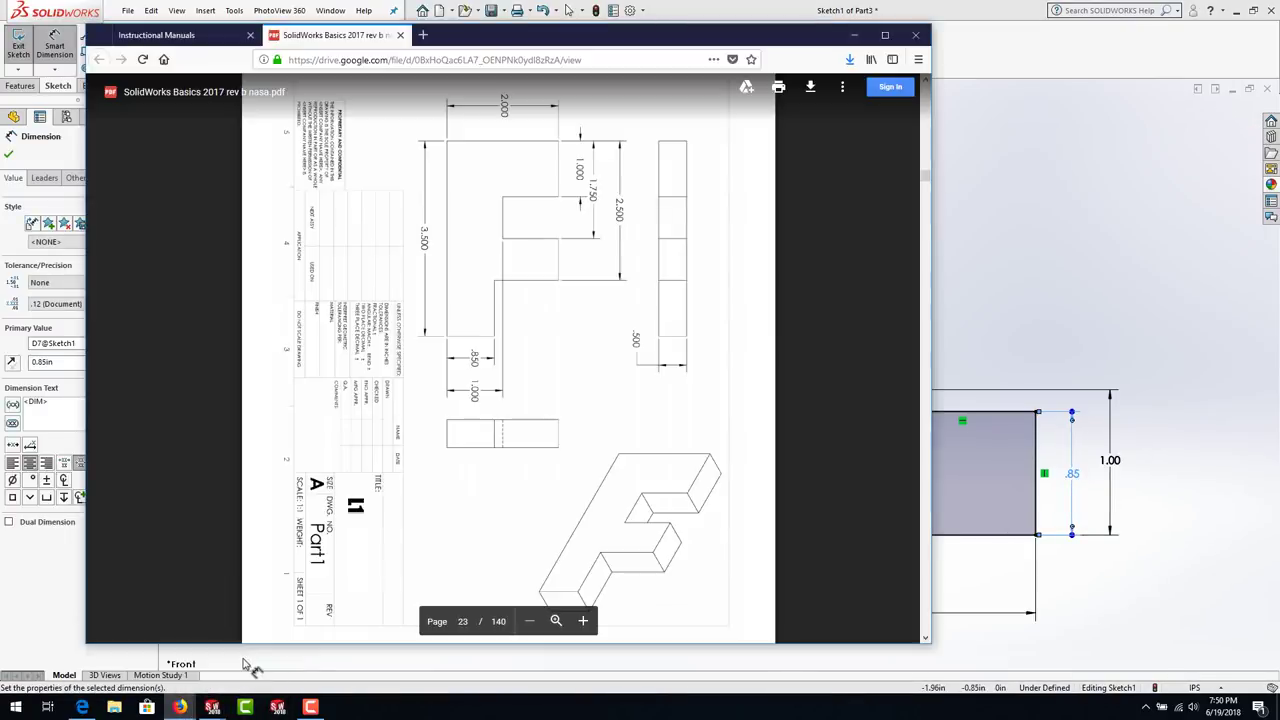
click(1060, 282)
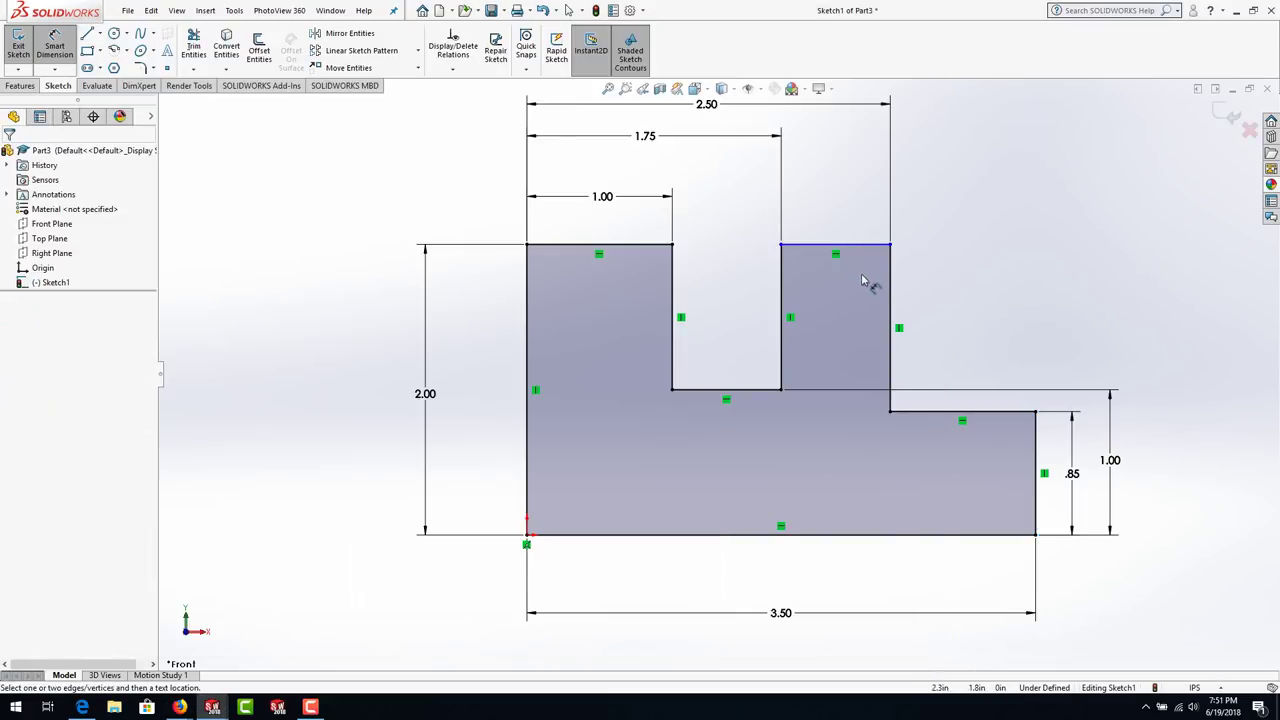
- Pull the second arm's unconstrained top edge down below the first arm's top edge to test its freedom
key(Escape)
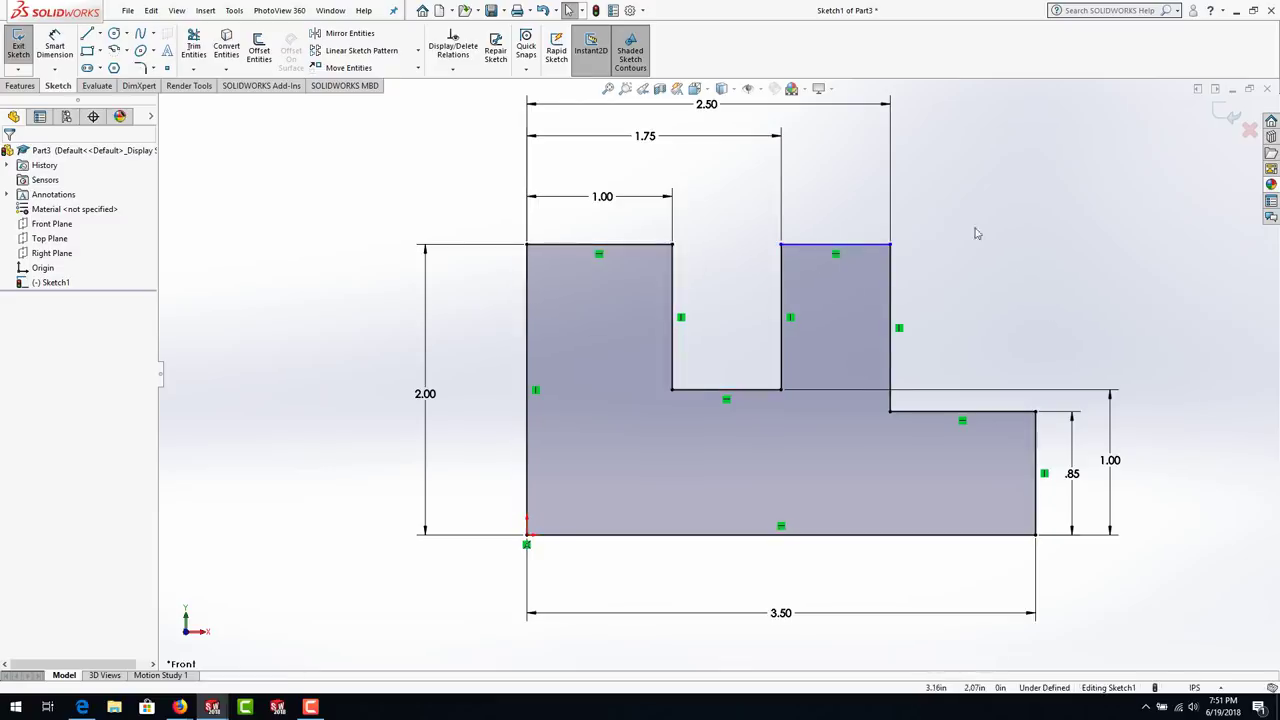
drag(891, 245, 908, 285)
click(938, 307)
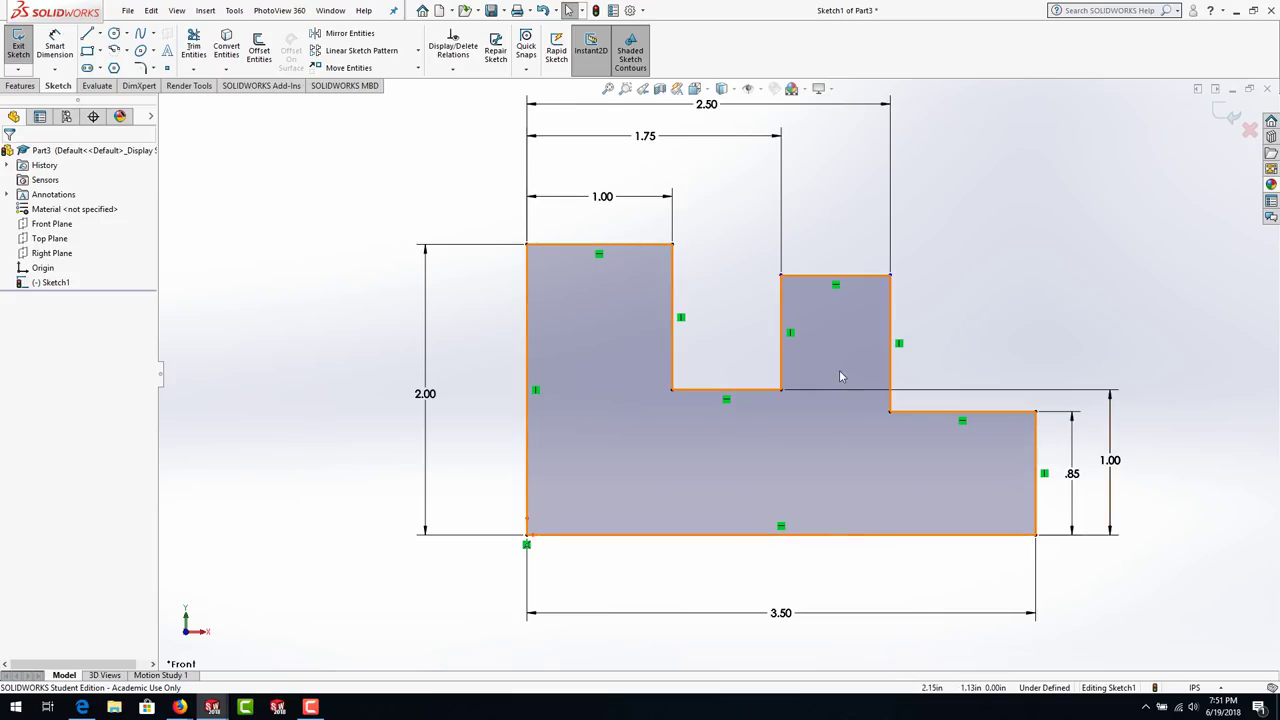
- Make the top edges of the two upward arms collinear
click(826, 277)
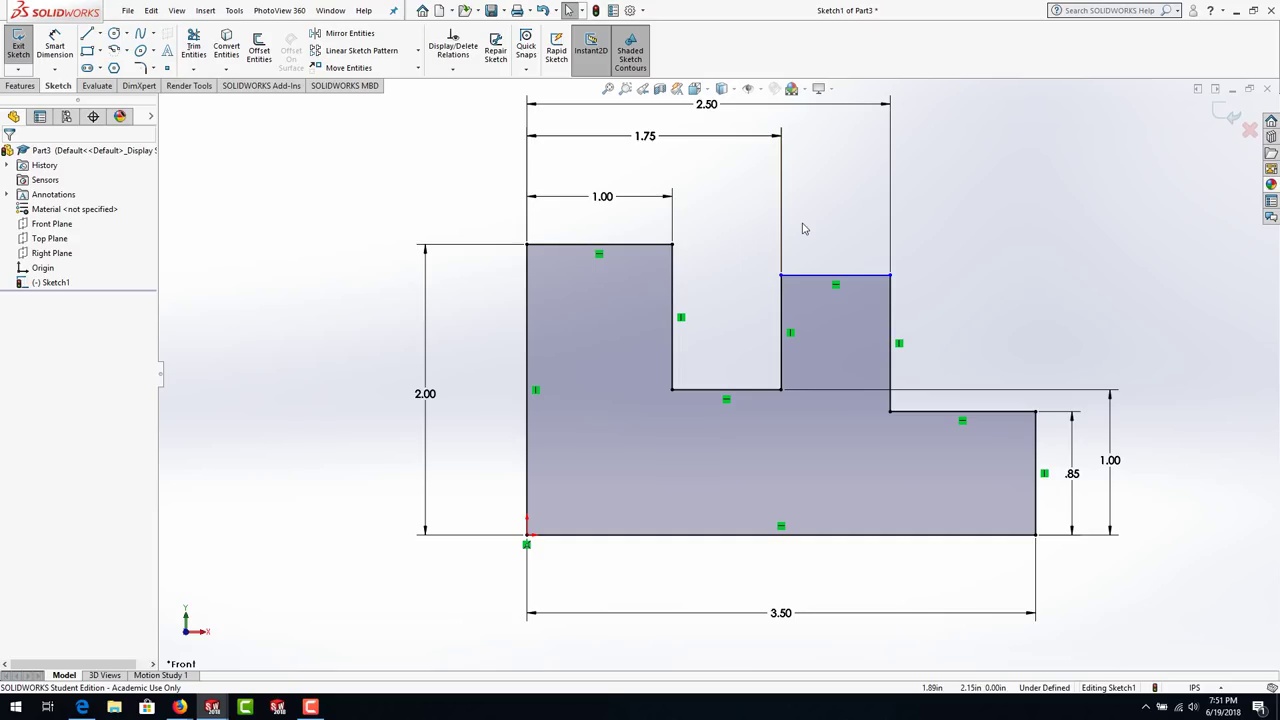
click(812, 279)
ctrl+click(628, 251)
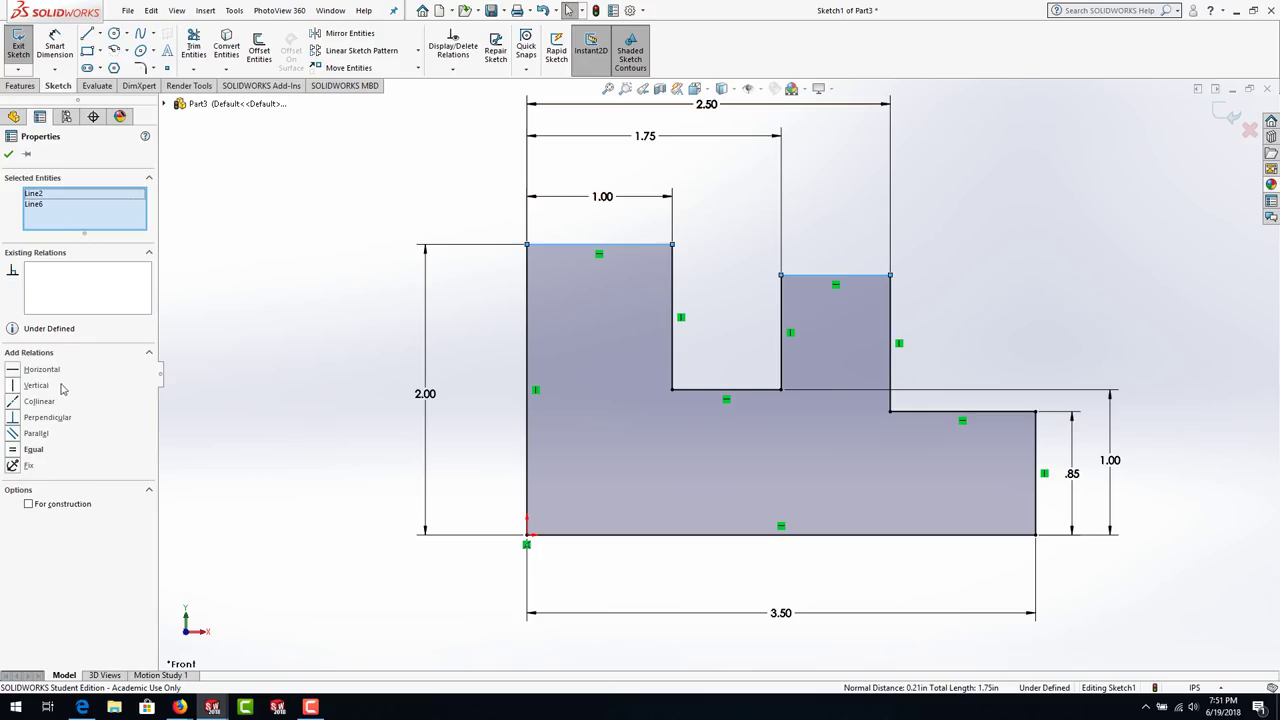
click(13, 404)
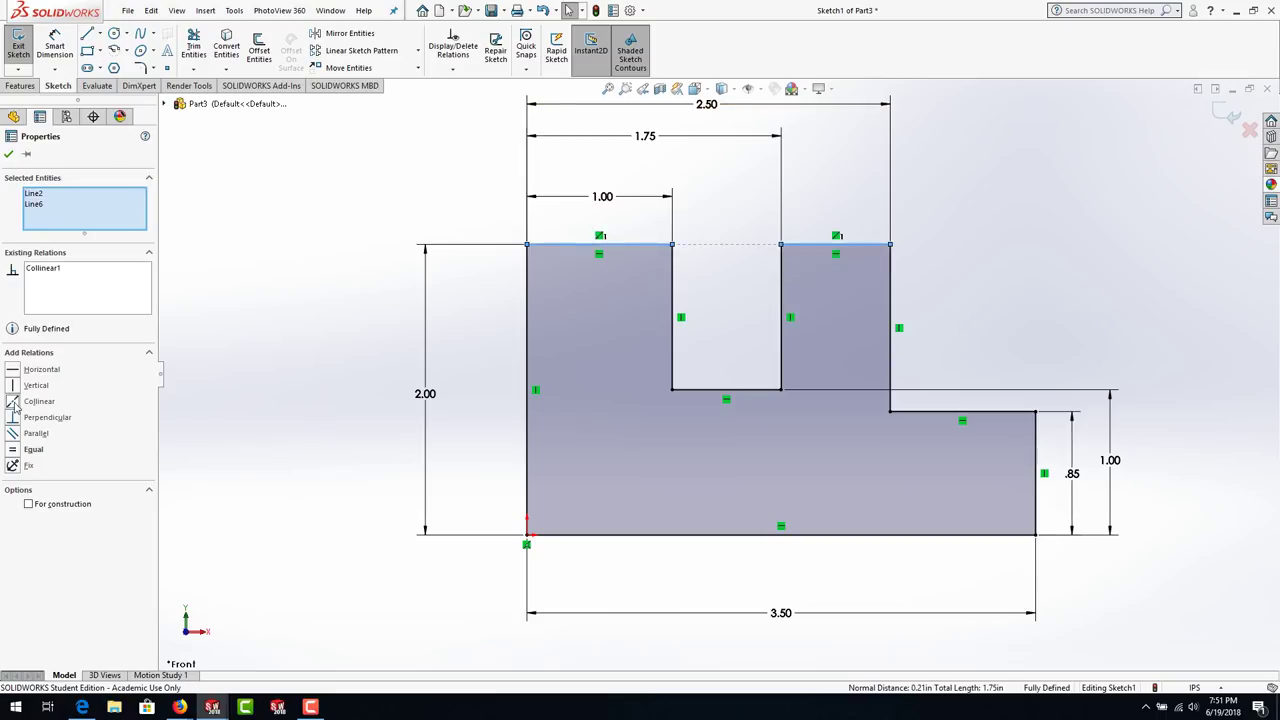
click(10, 158)
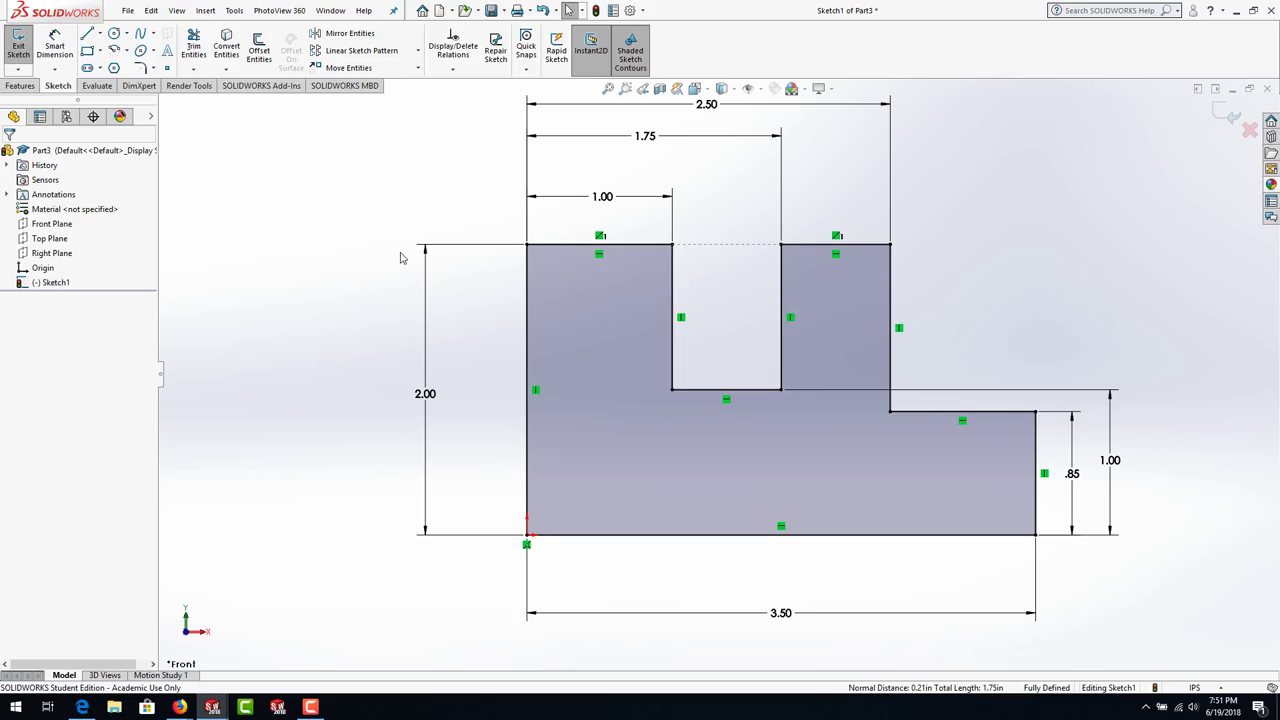
- Extrude the profile sketch as a blind boss to a depth of 0.5 in
click(20, 86)
click(25, 52)
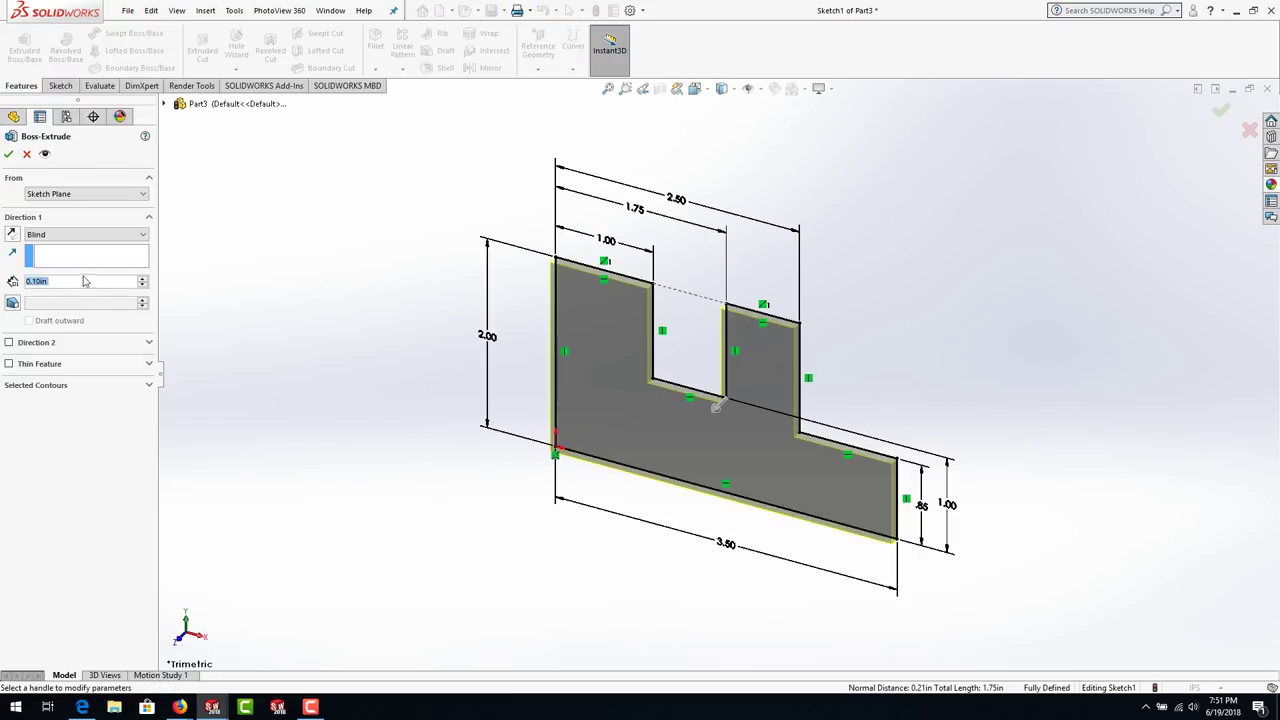
text(1)
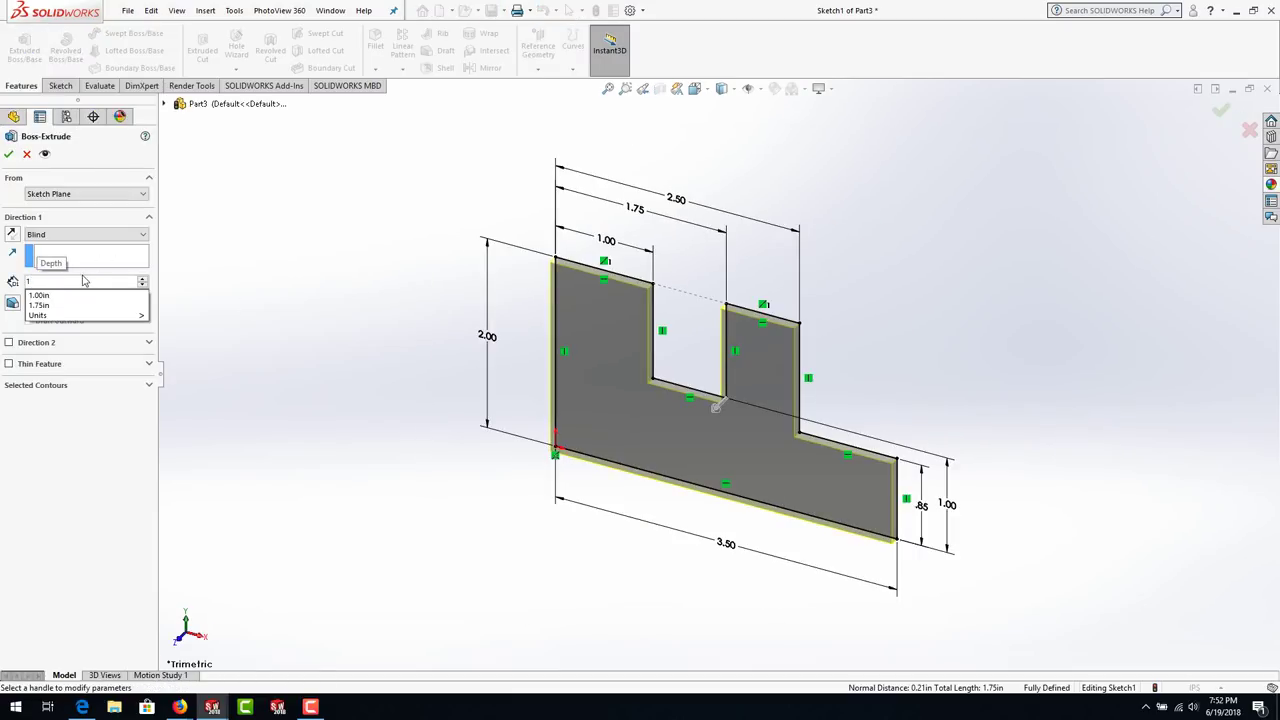
key(Return)
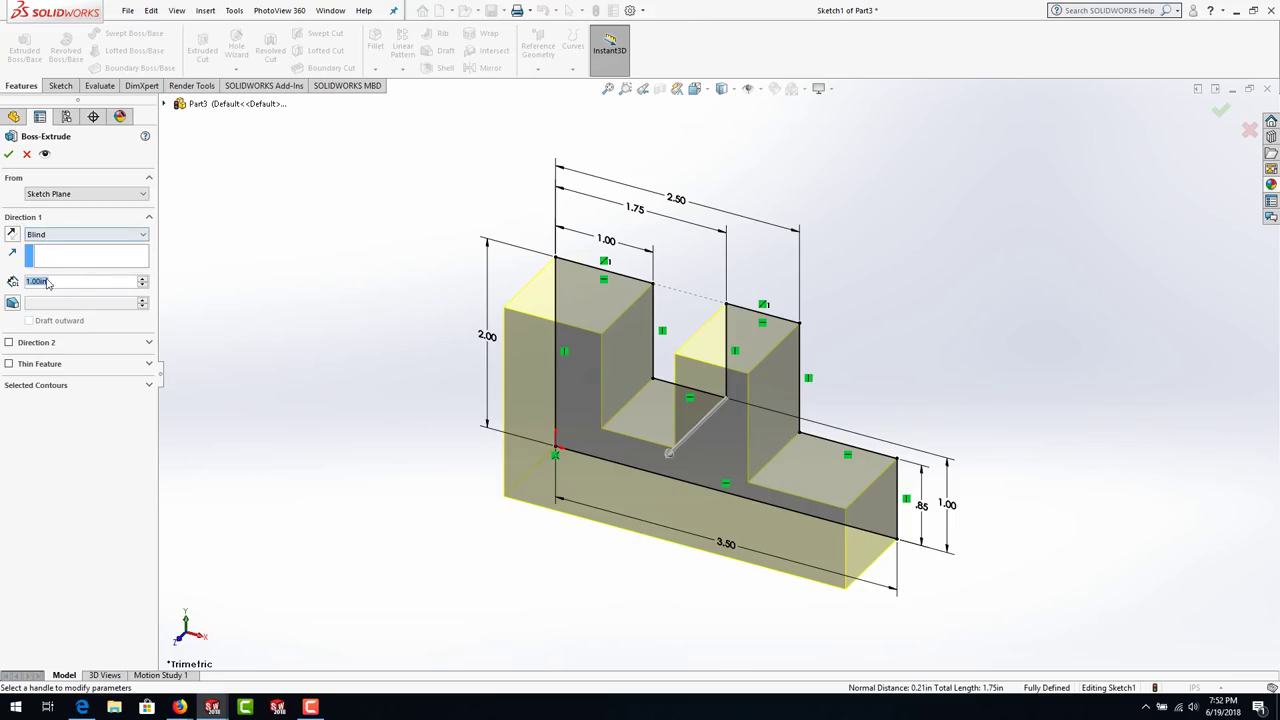
click(60, 284)
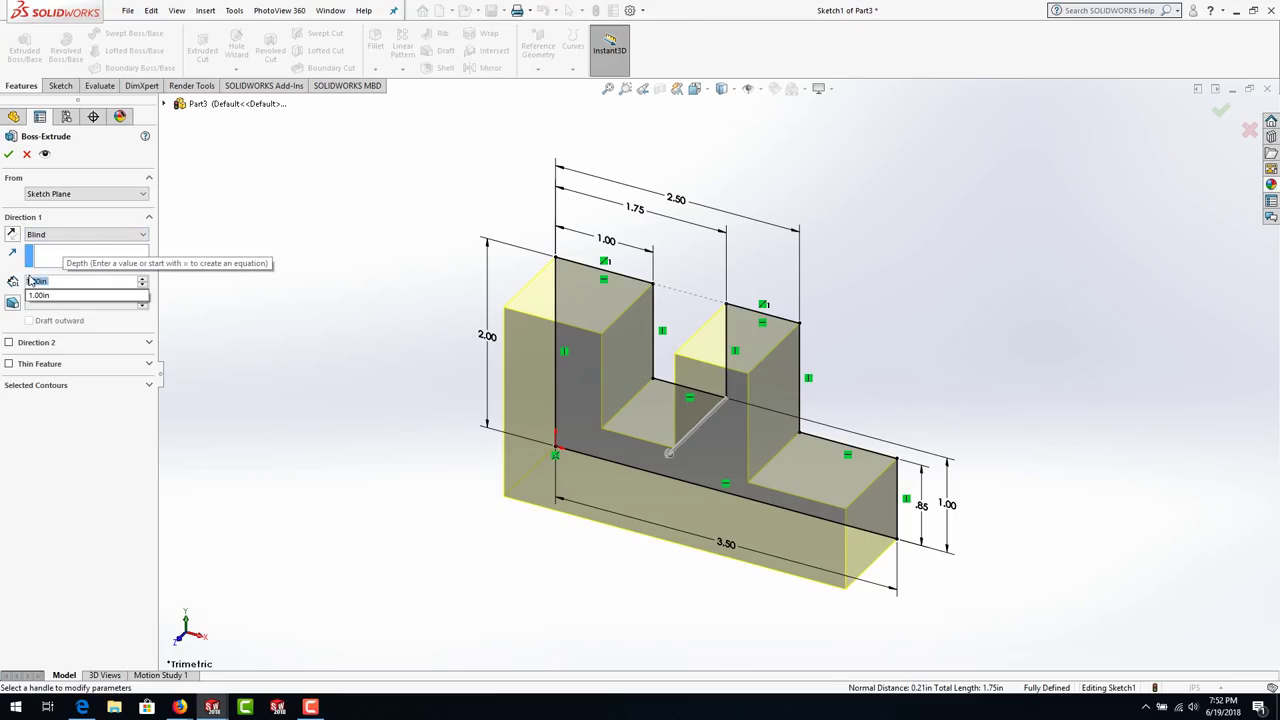
text(.5)
key(Return)
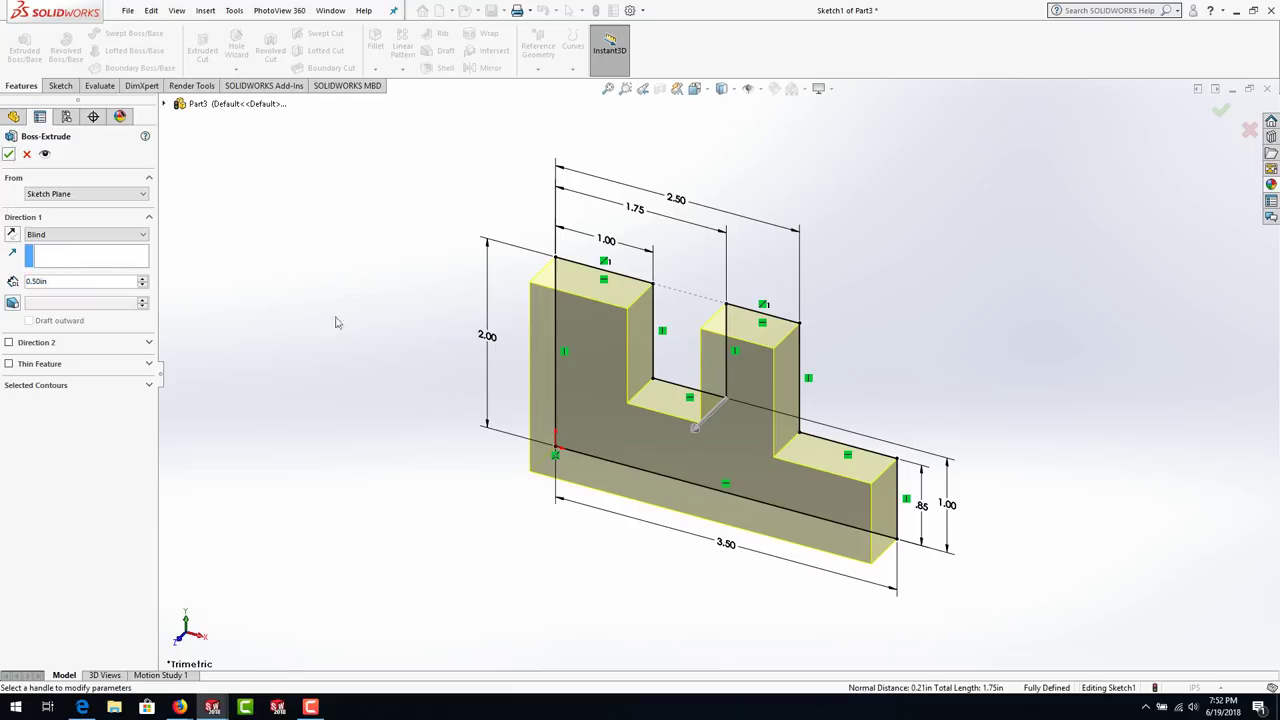
click(9, 155)
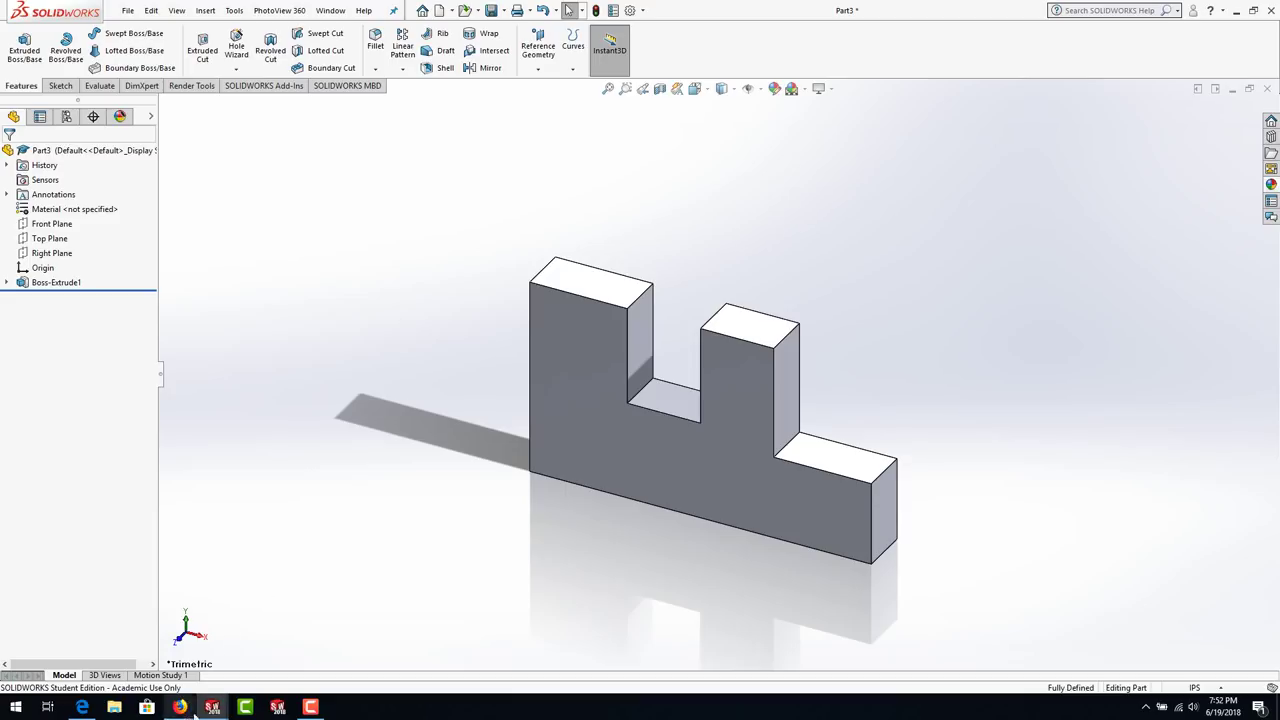
- Switch to the manual in the browser, examine the Lab 1B drawing on page 24, and return to SOLIDWORKS
mouse_move(179, 707)
click(258, 672)
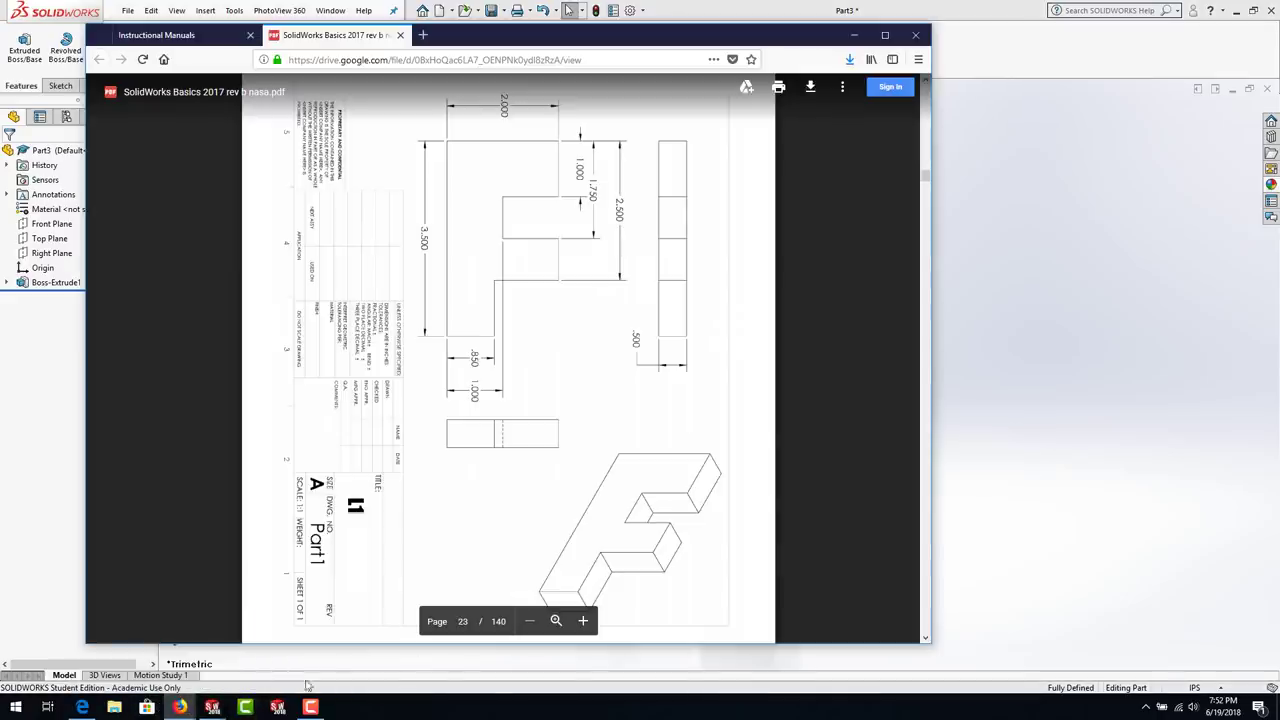
scroll(768, 479, down, 8)
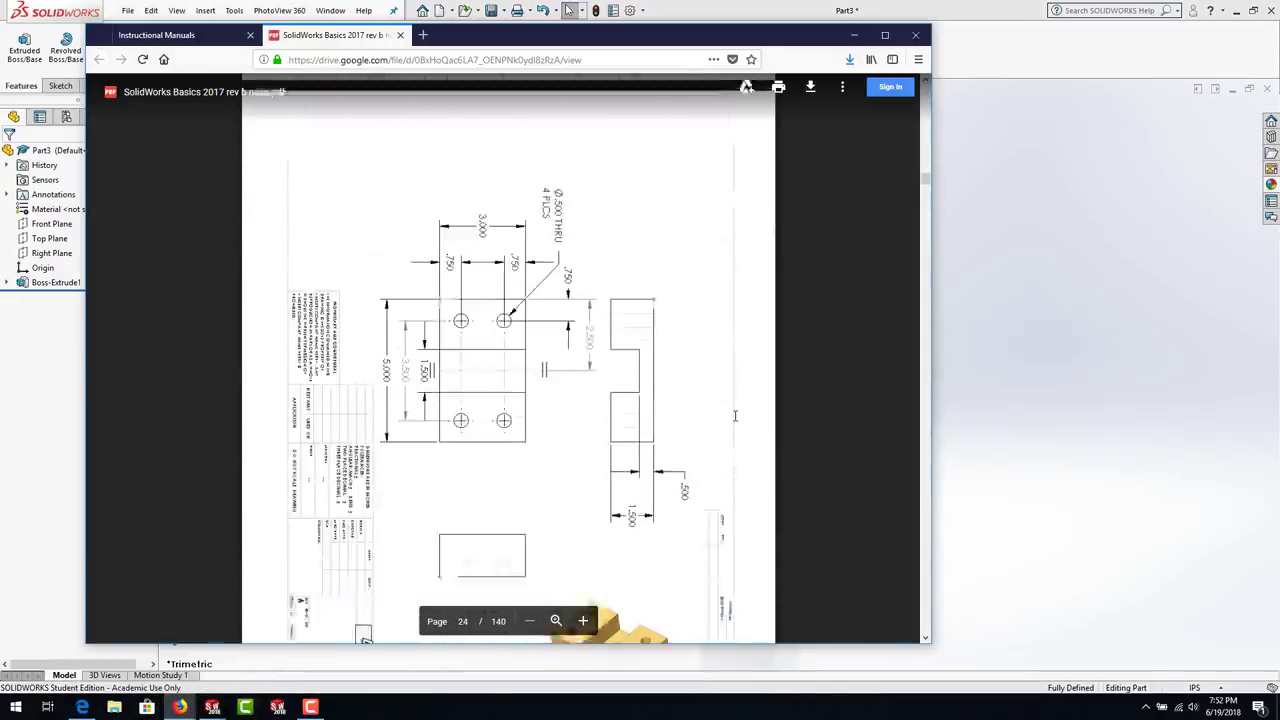
scroll(735, 415, down, 1)
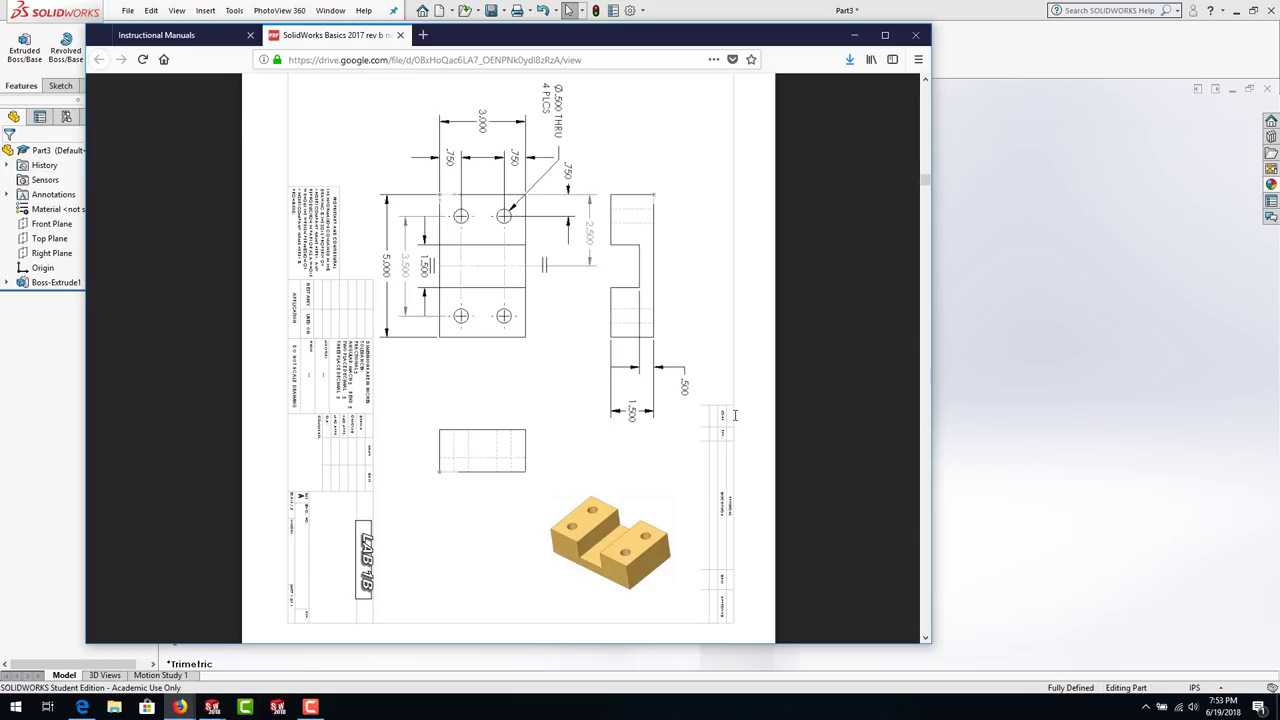
click(1028, 328)
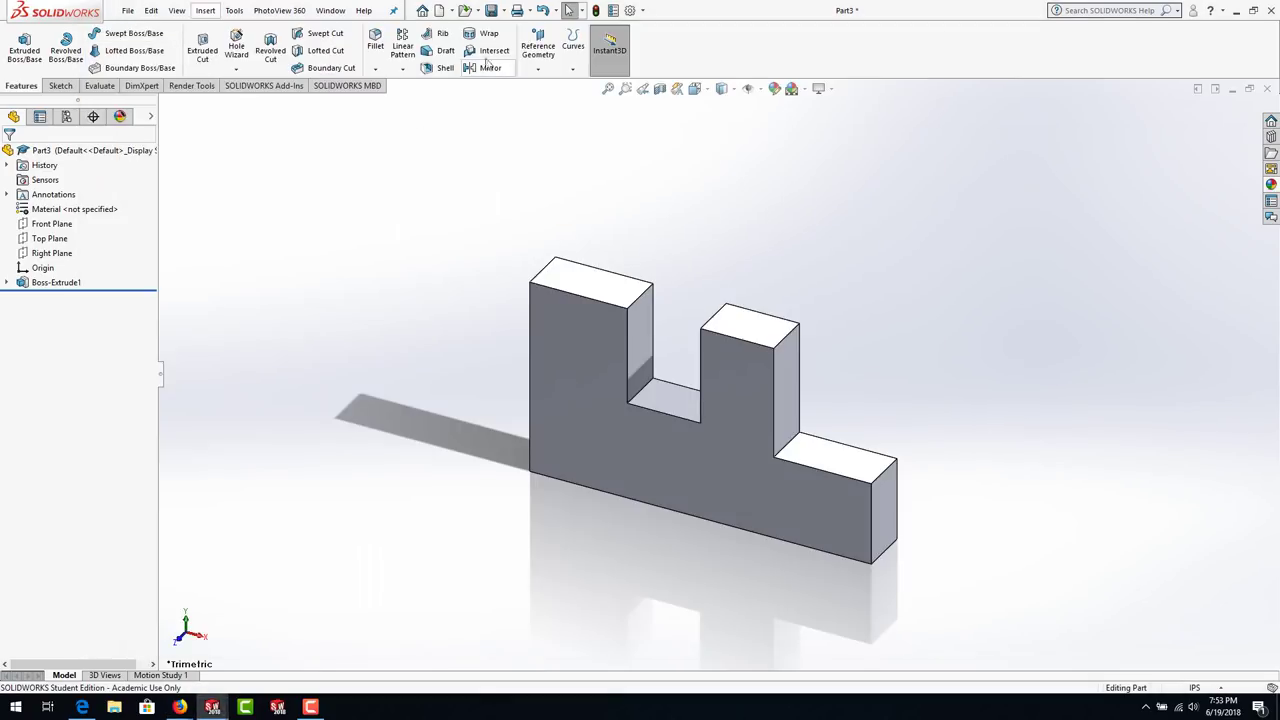
- Create a new part document and start a sketch on the Front Plane
click(438, 11)
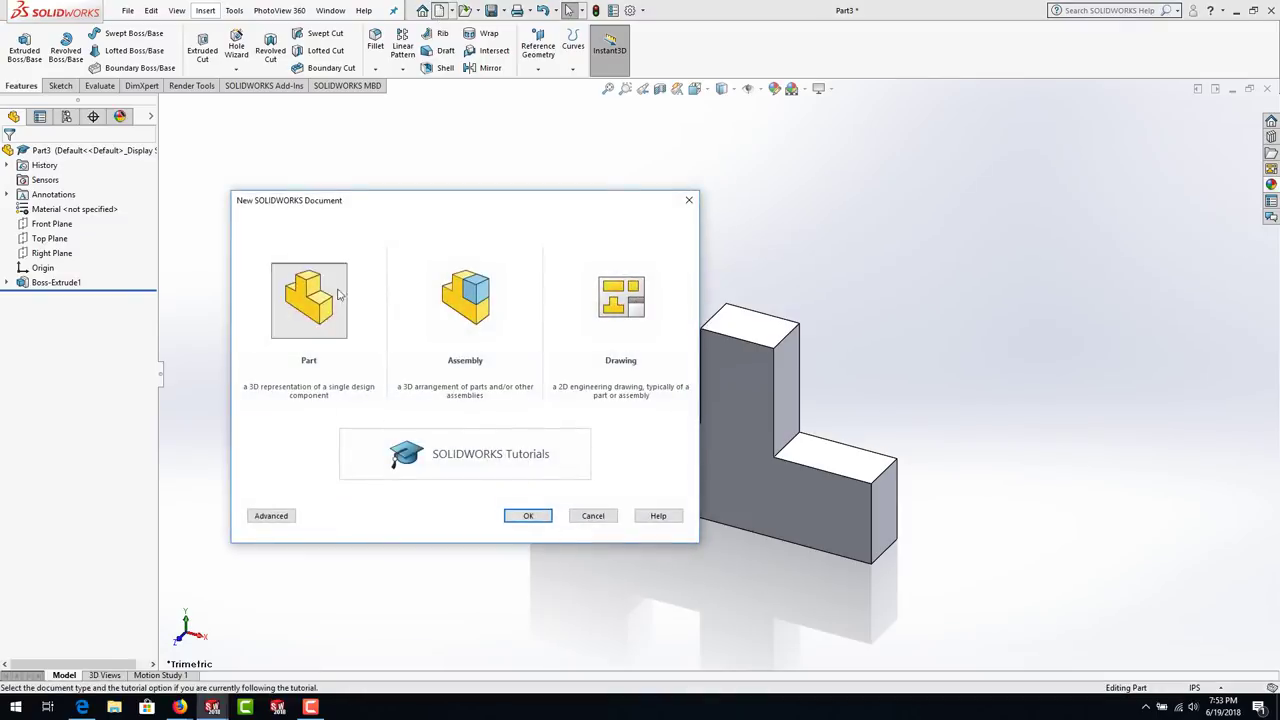
click(524, 516)
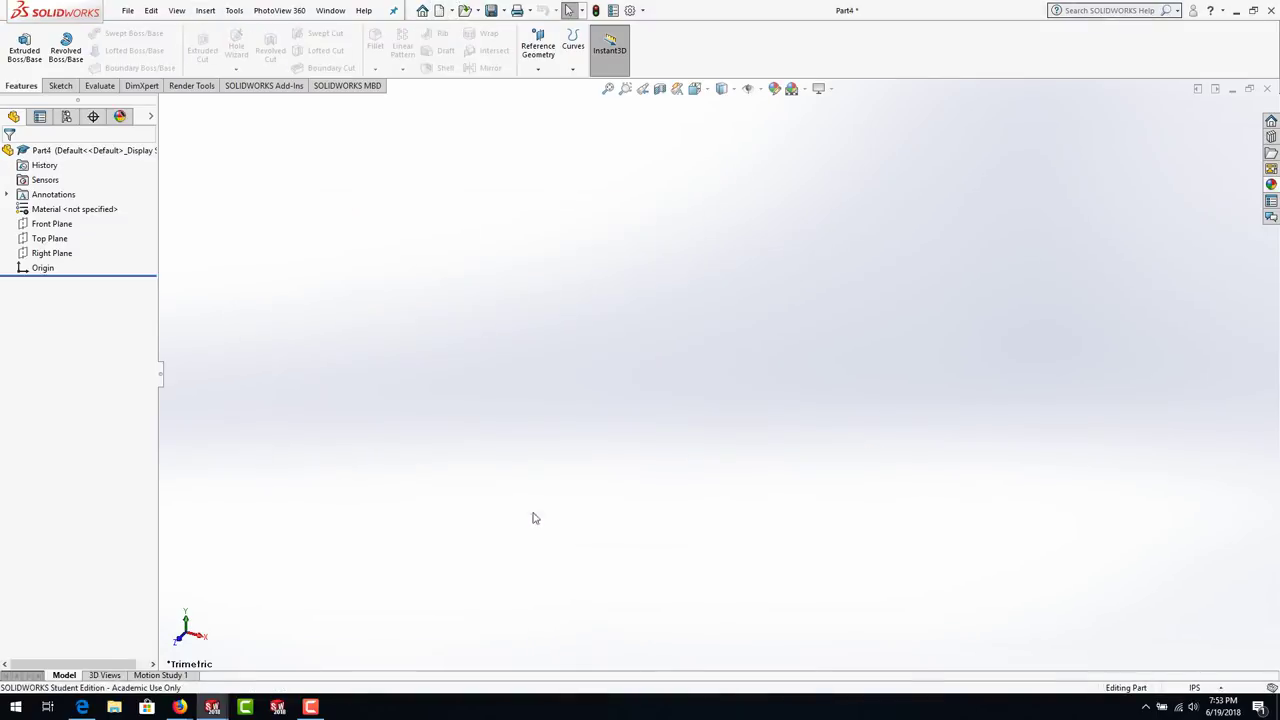
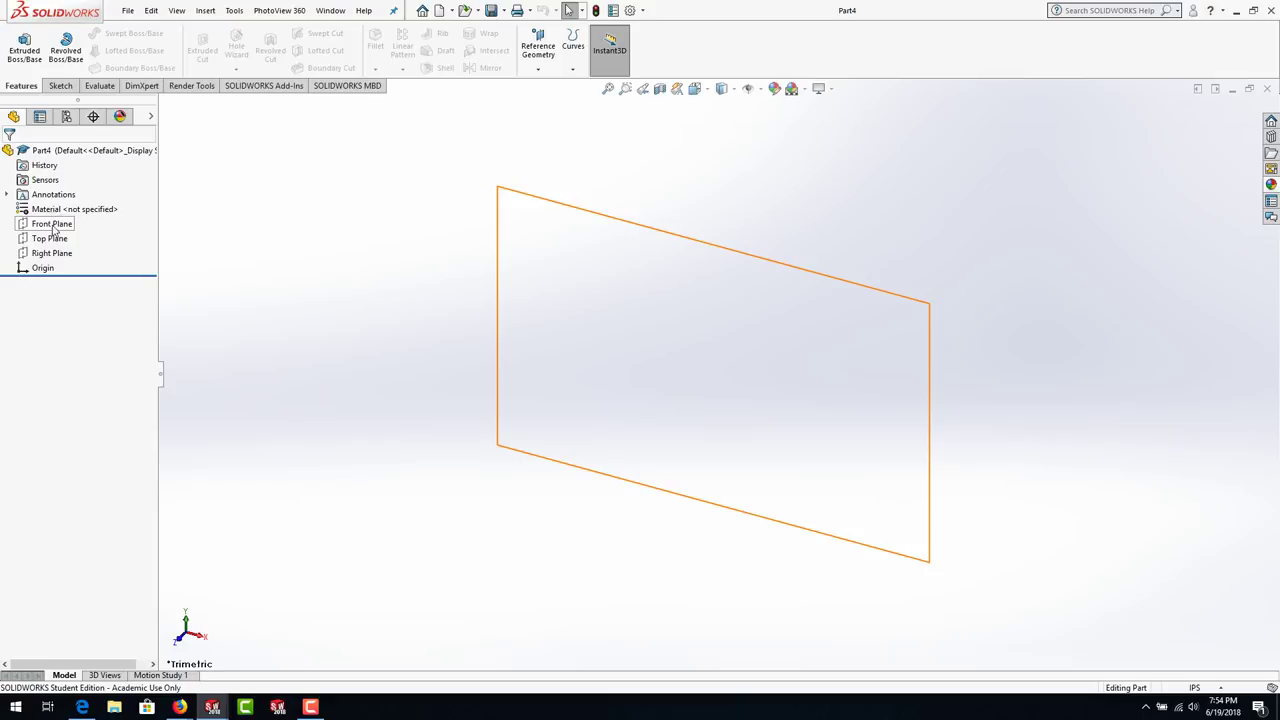
click(52, 226)
click(62, 207)
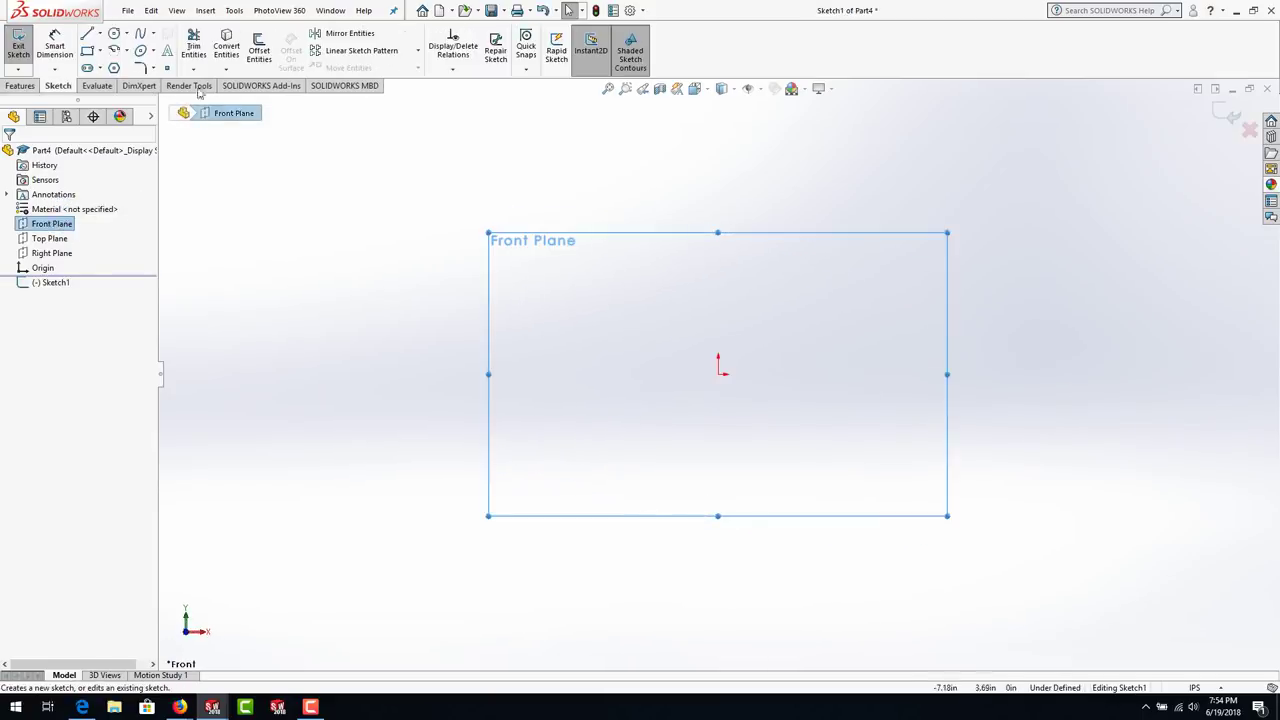
- Sketch a center rectangle from the origin, about 6.74 in wide and 3.94 in high
click(101, 51)
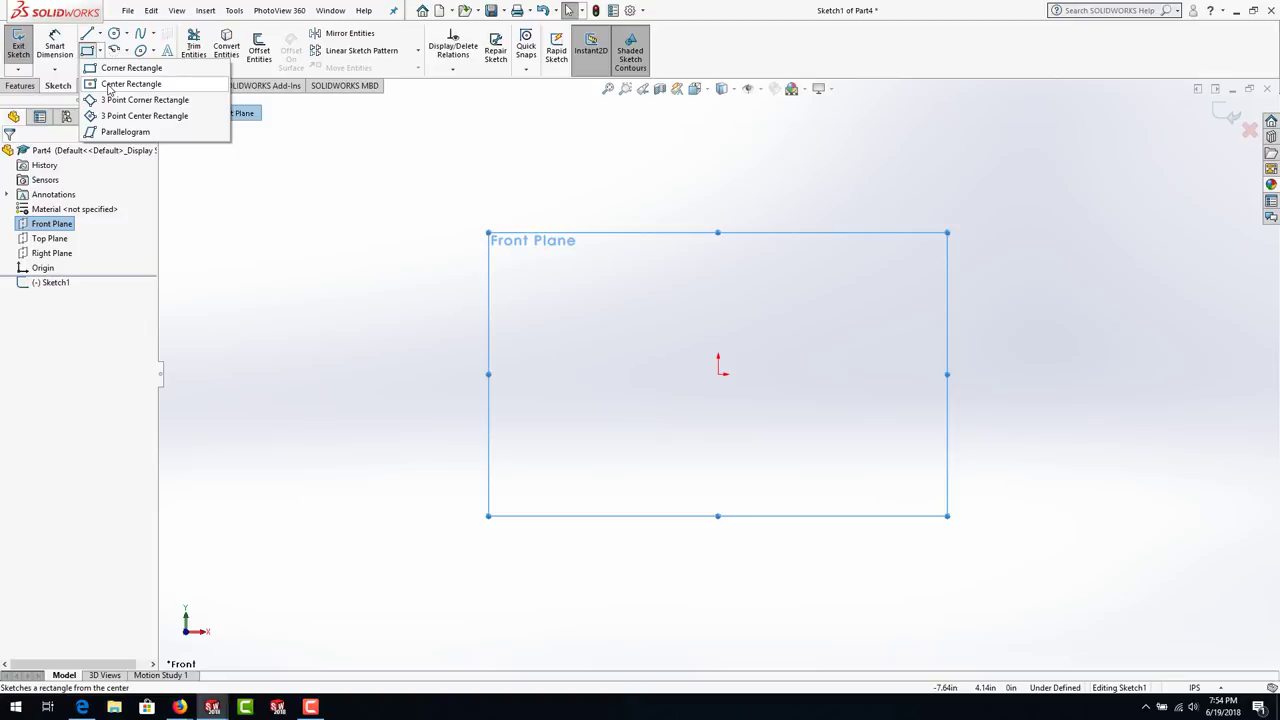
click(109, 90)
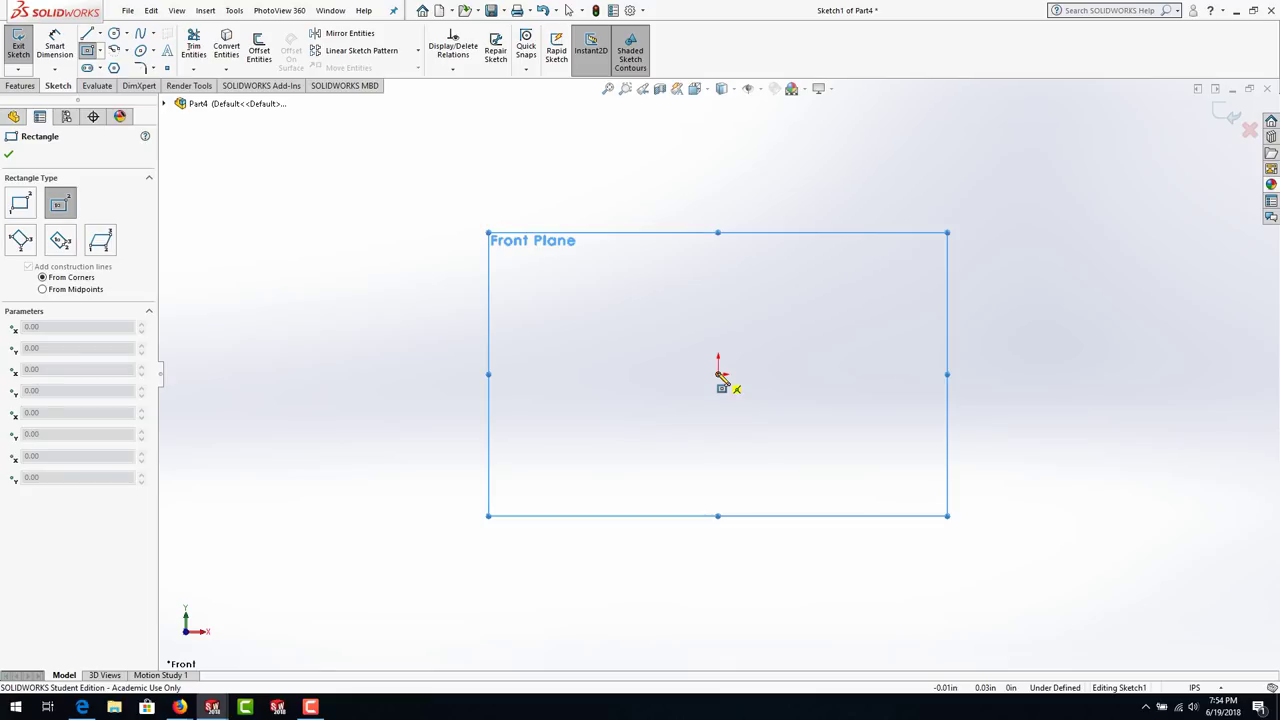
click(718, 374)
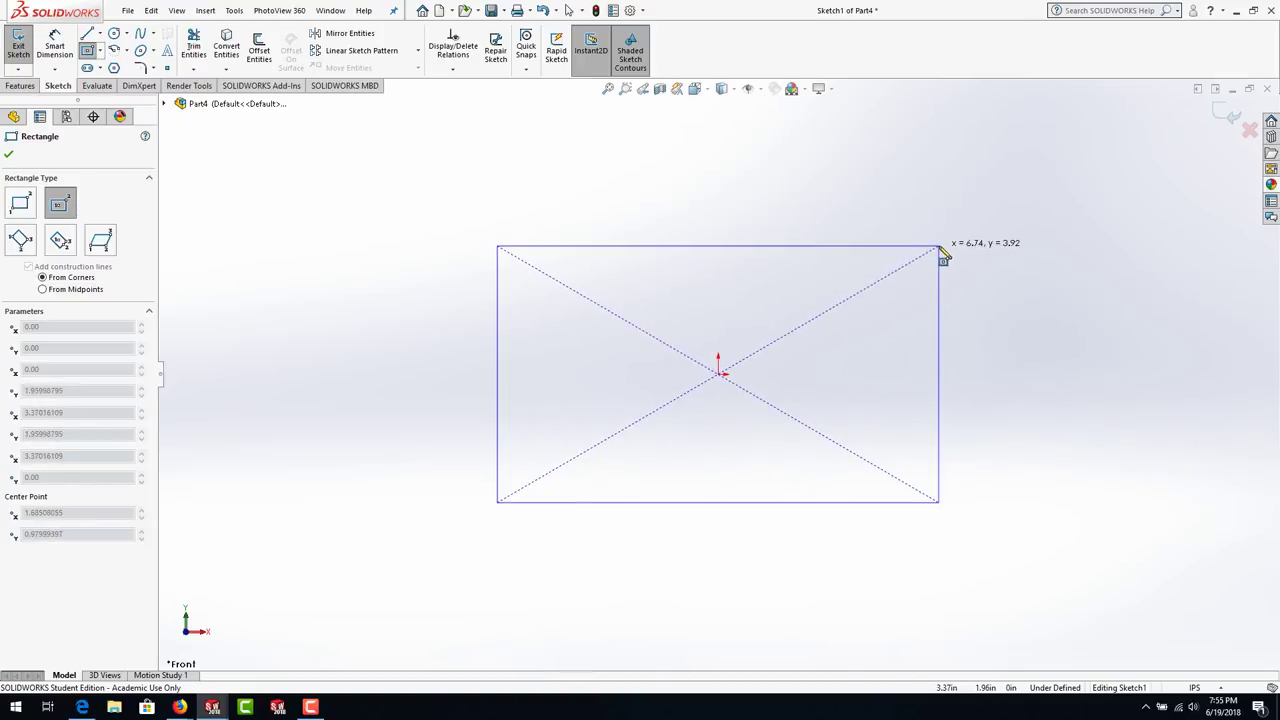
click(940, 249)
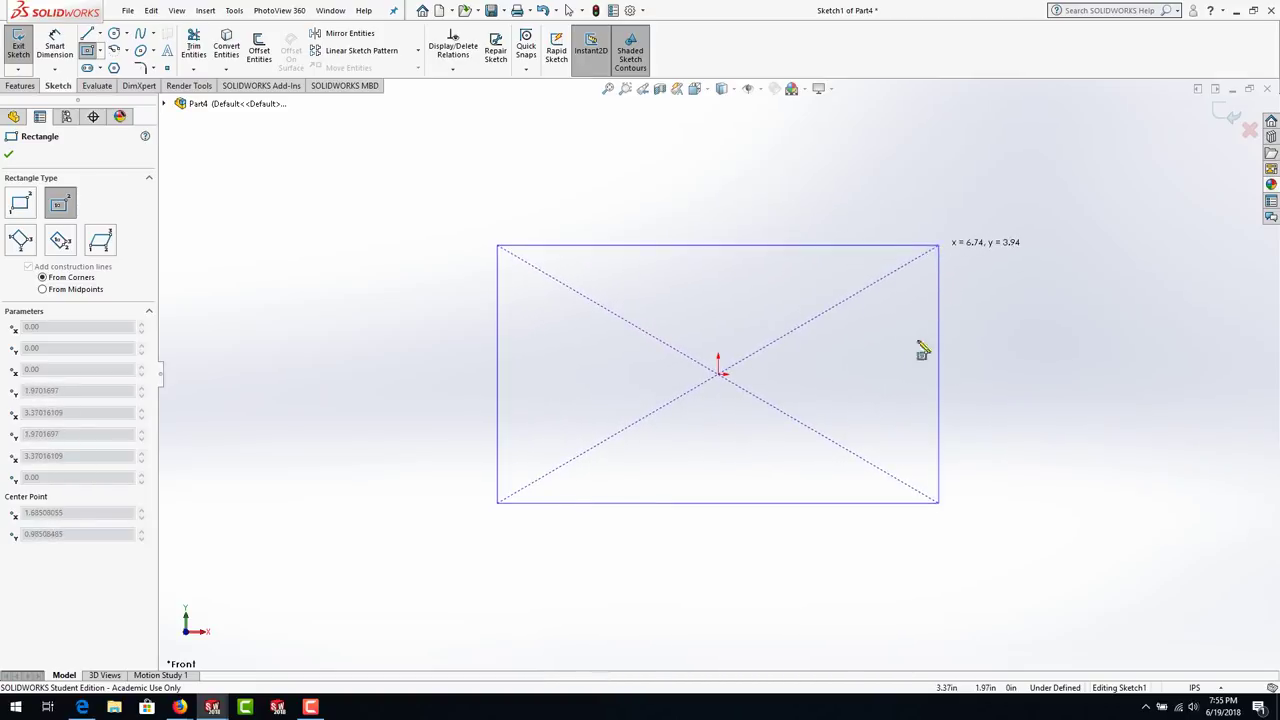
- Dimension the rectangle to a height of 3 in and a width of 5 in
click(56, 46)
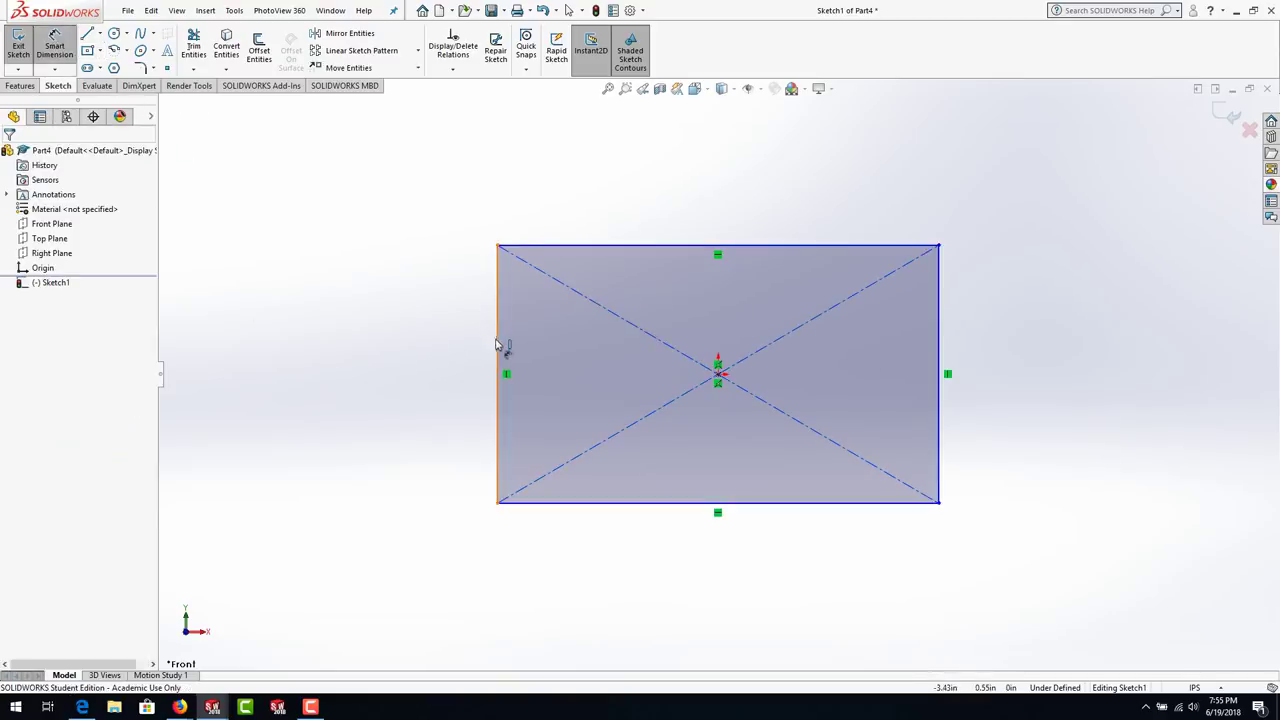
click(499, 348)
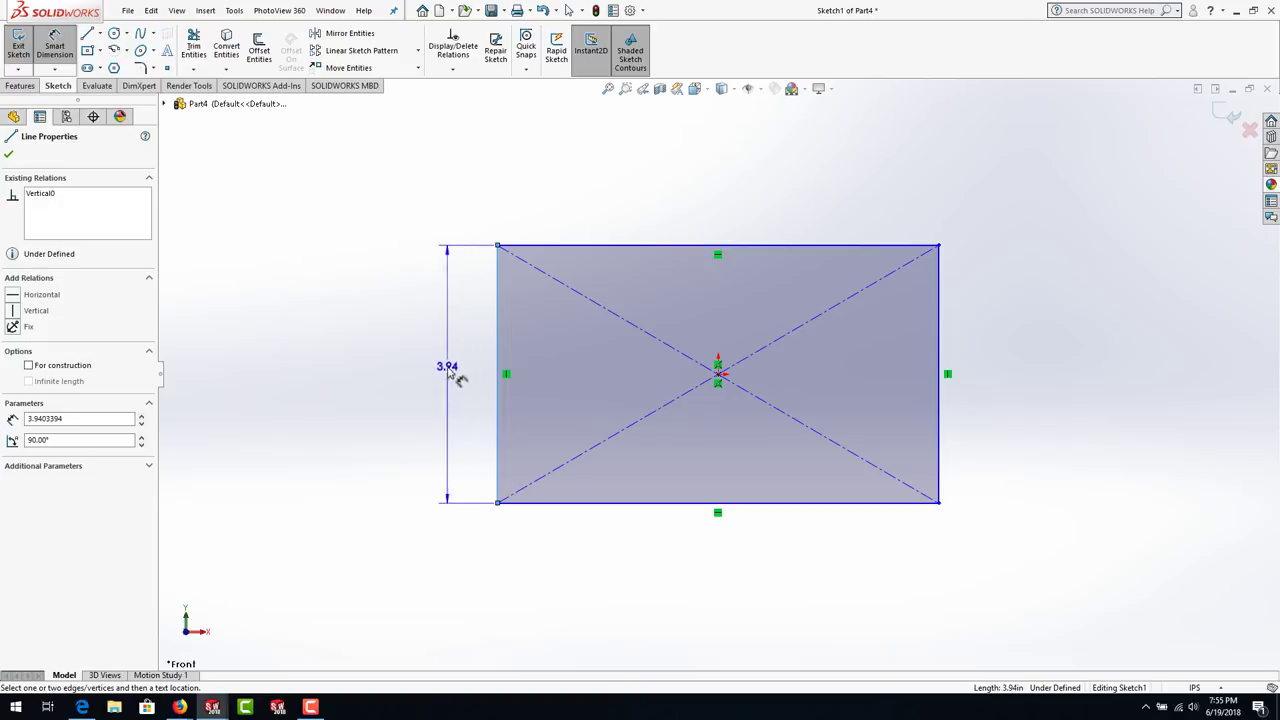
click(447, 383)
text(3)
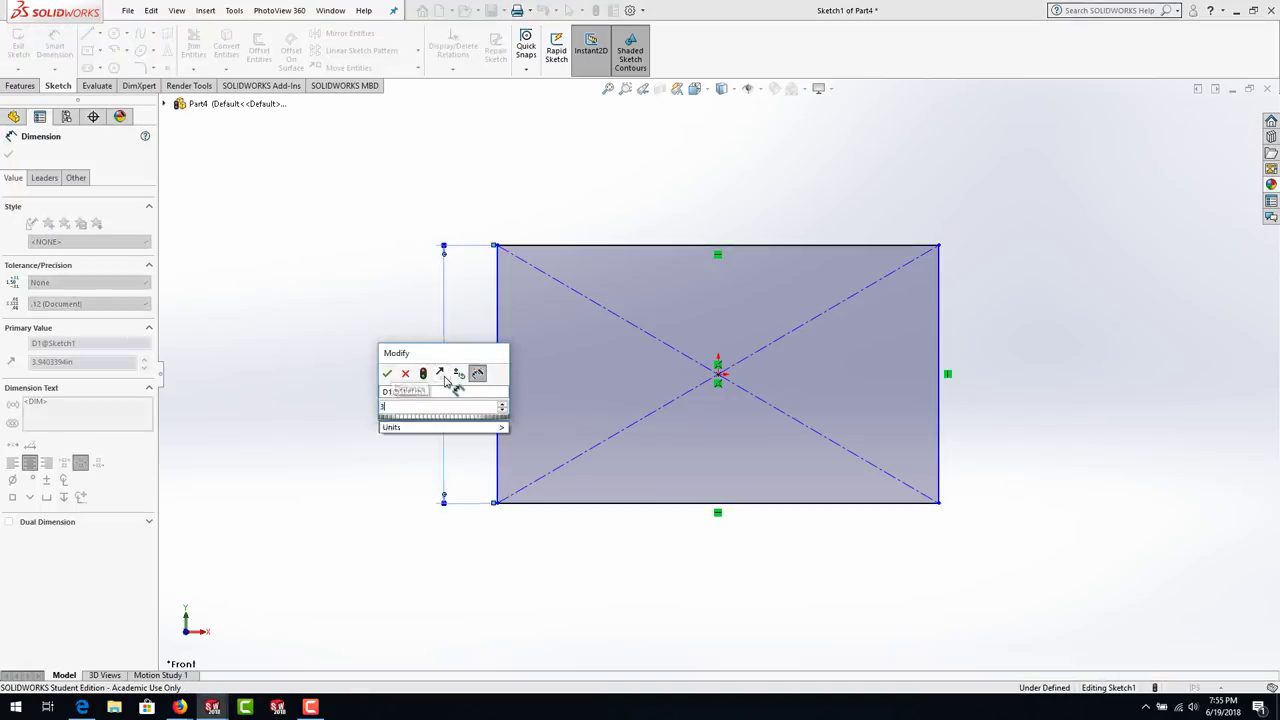
key(Return)
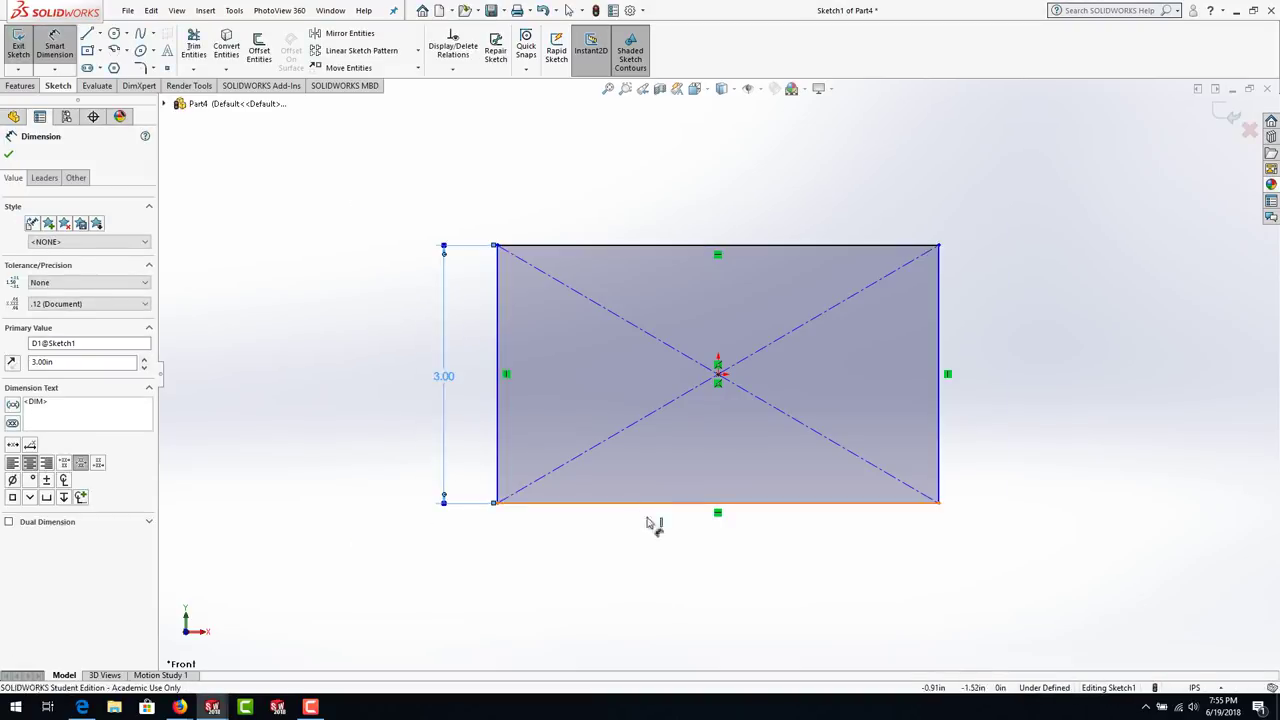
click(650, 504)
click(729, 560)
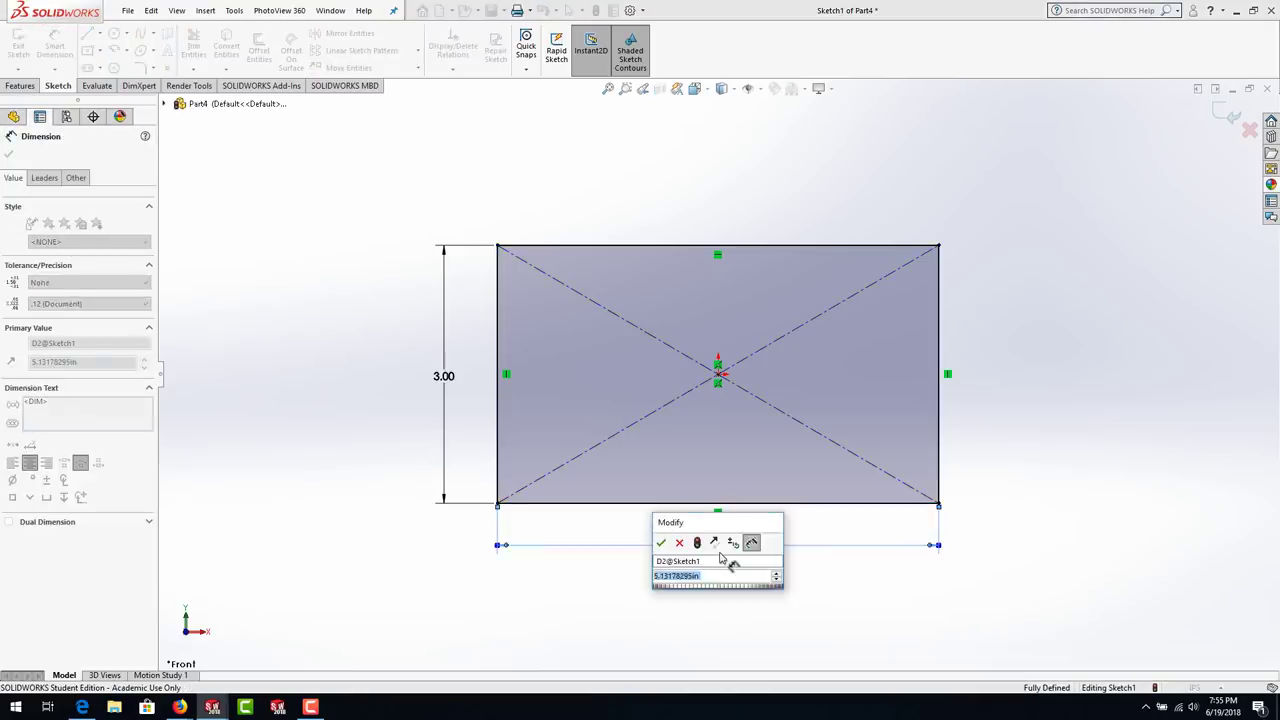
key(Return)
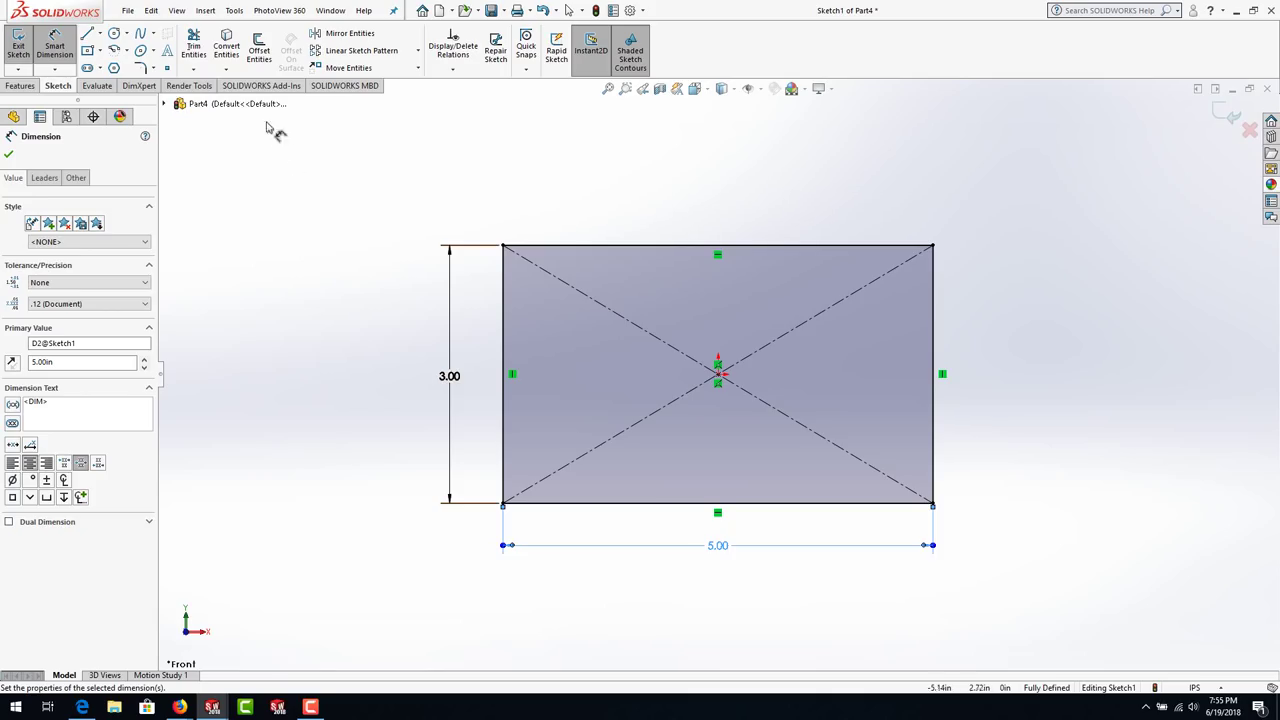
- Turn off the display of sketch relations
click(177, 12)
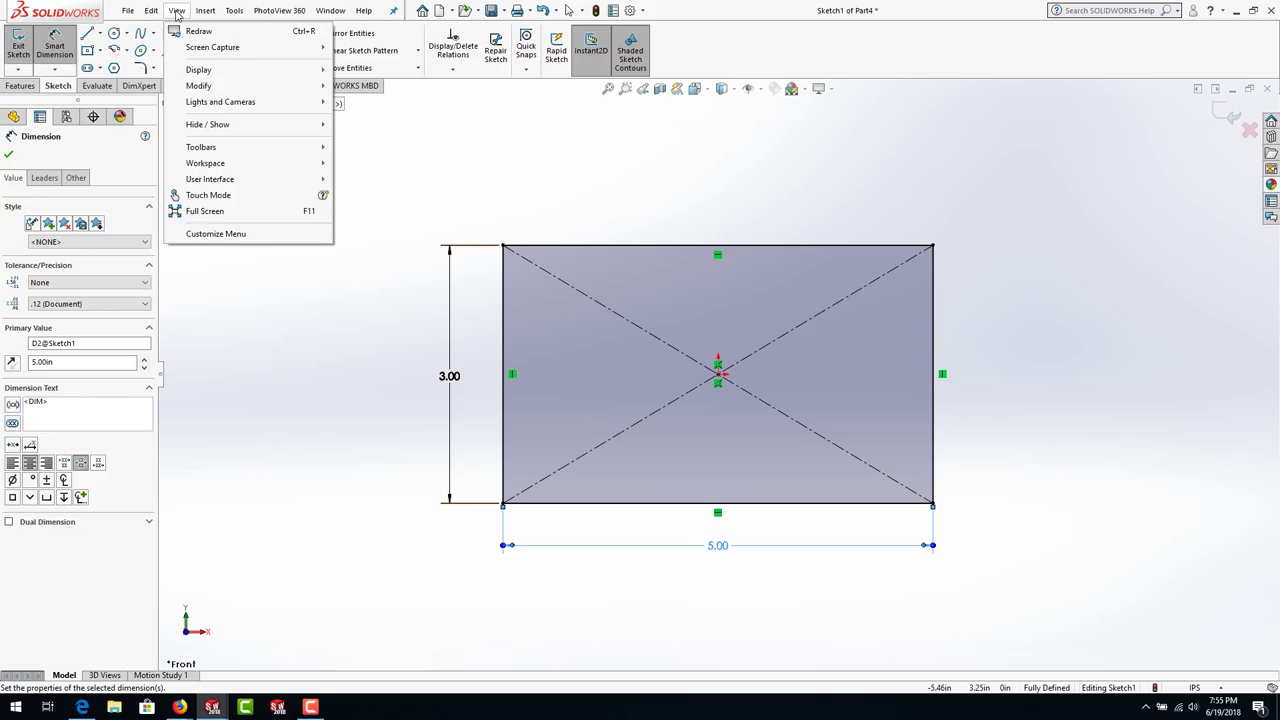
mouse_move(246, 128)
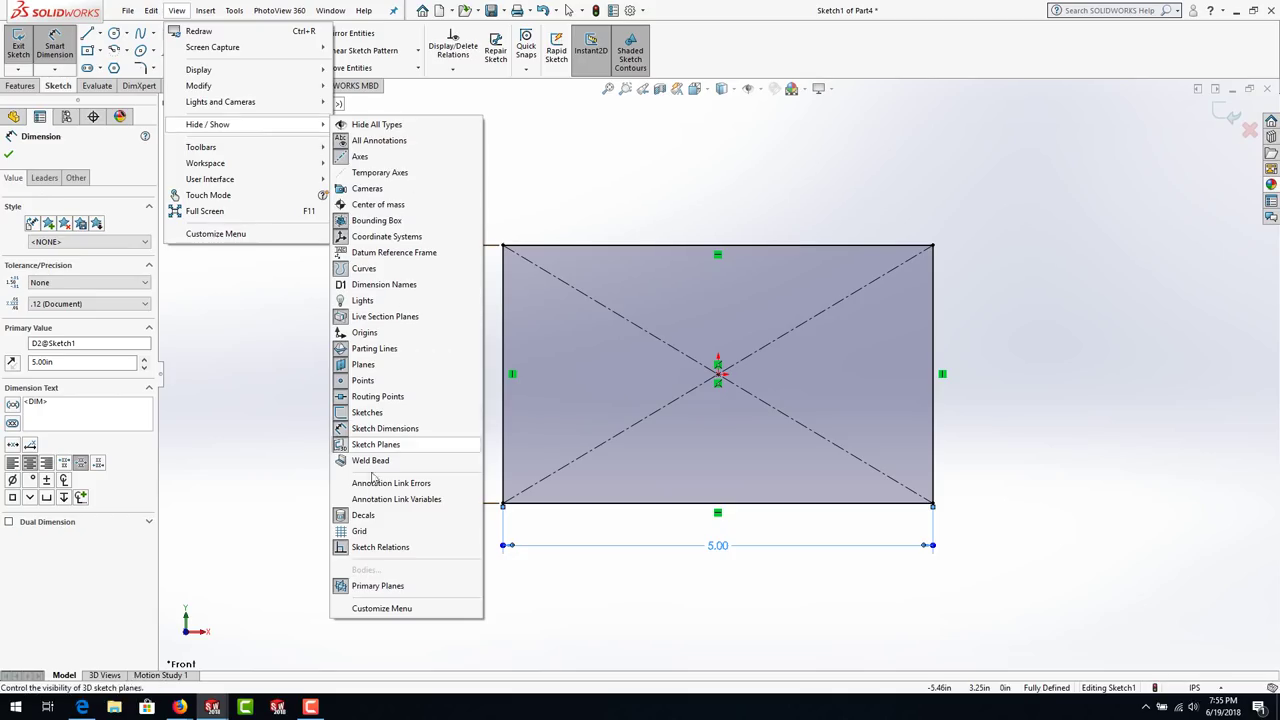
click(342, 548)
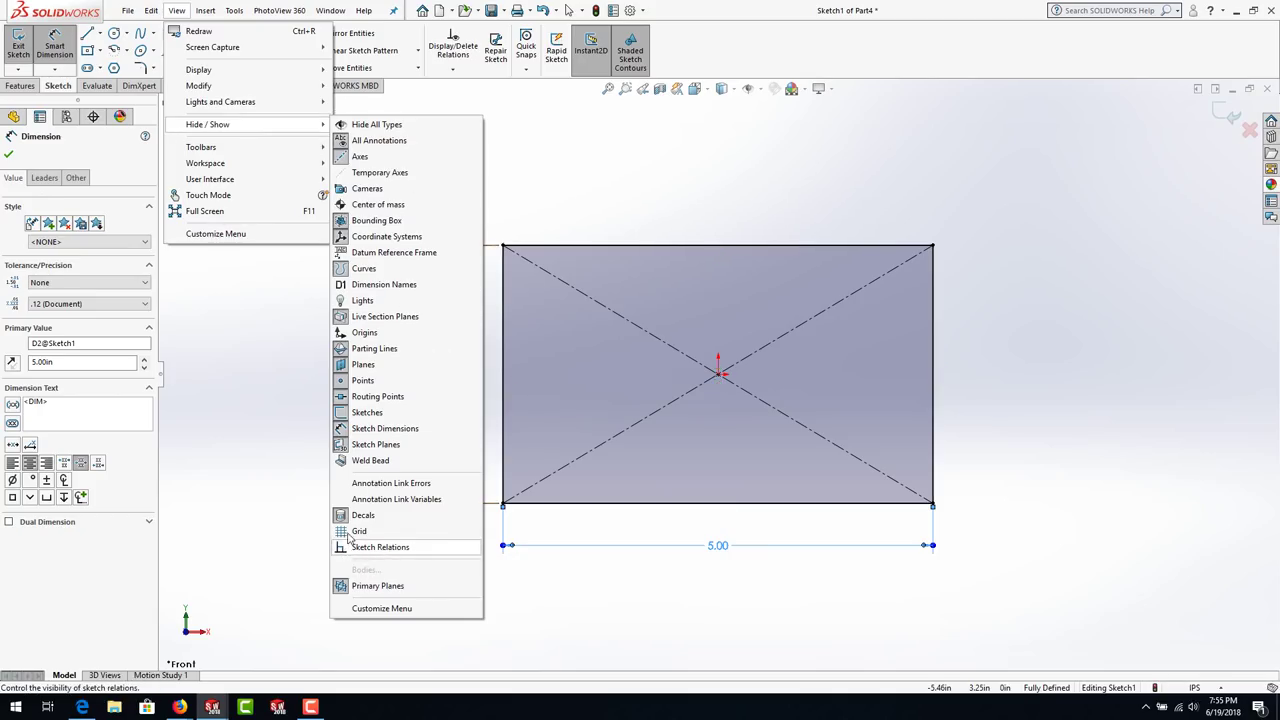
click(240, 388)
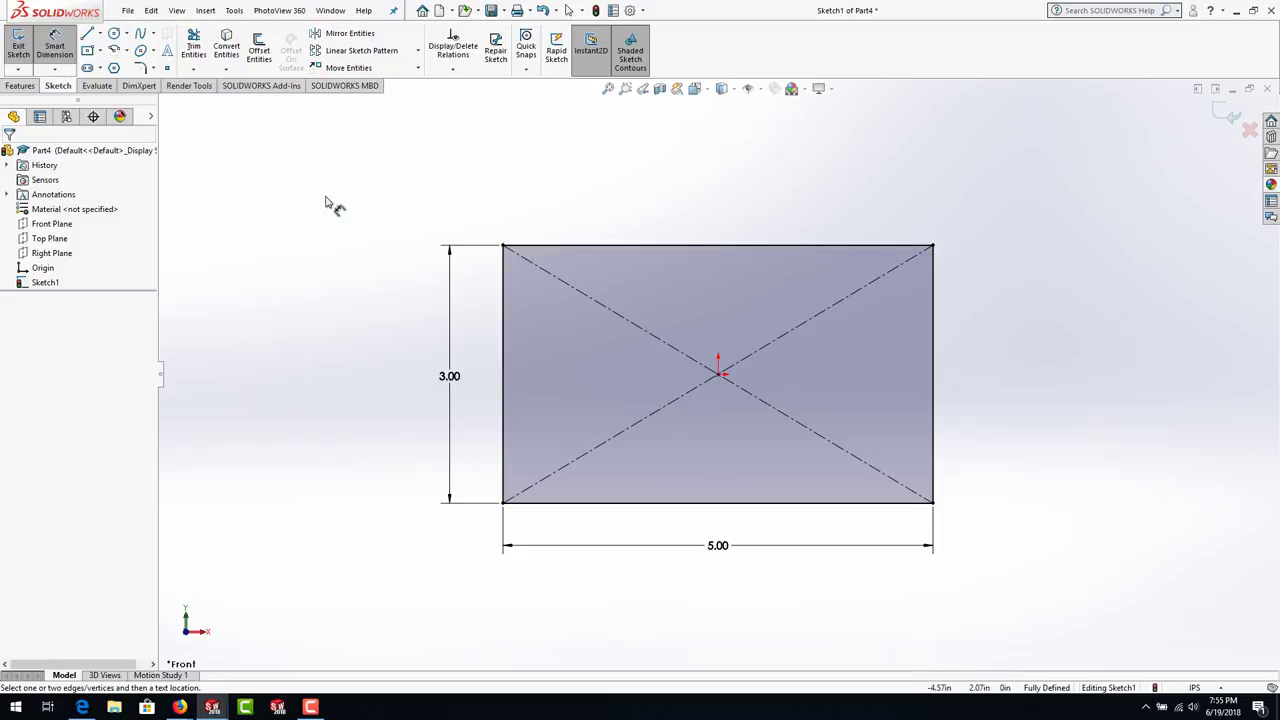
- Sketch a circle with a radius of about 0.35 in inside the rectangle near its upper-left corner
click(115, 33)
click(558, 305)
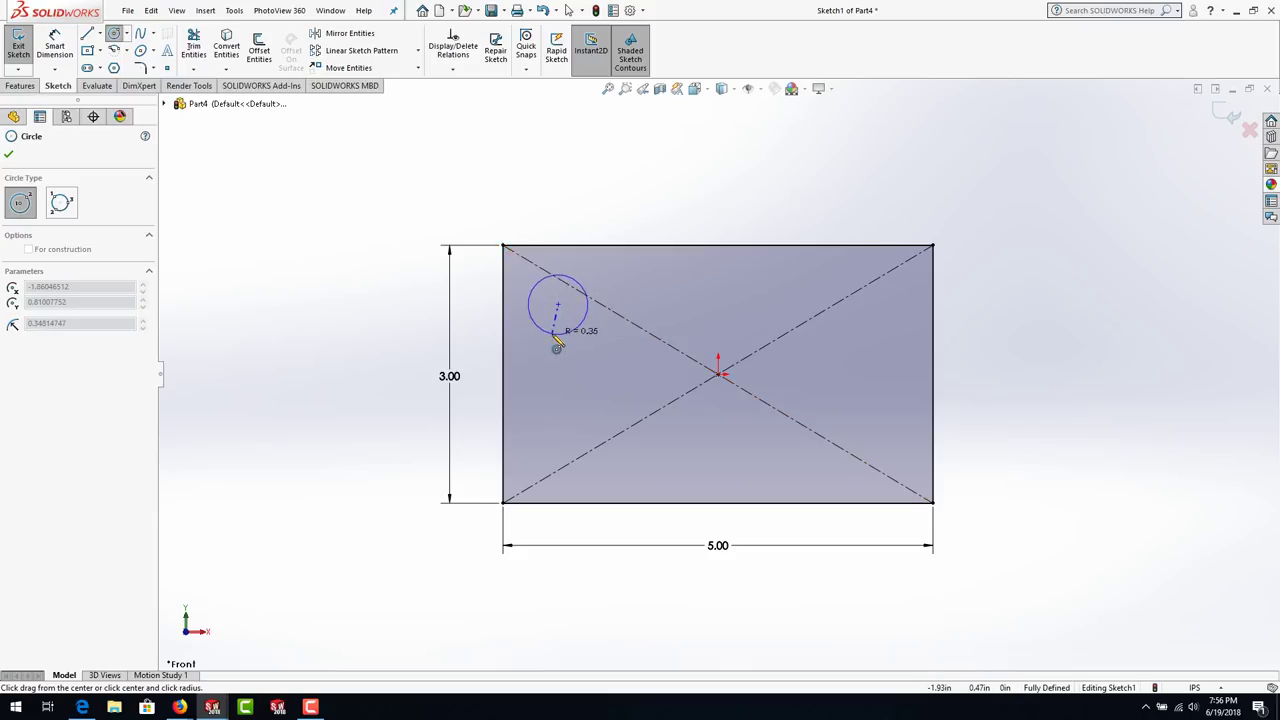
click(557, 342)
key(Escape)
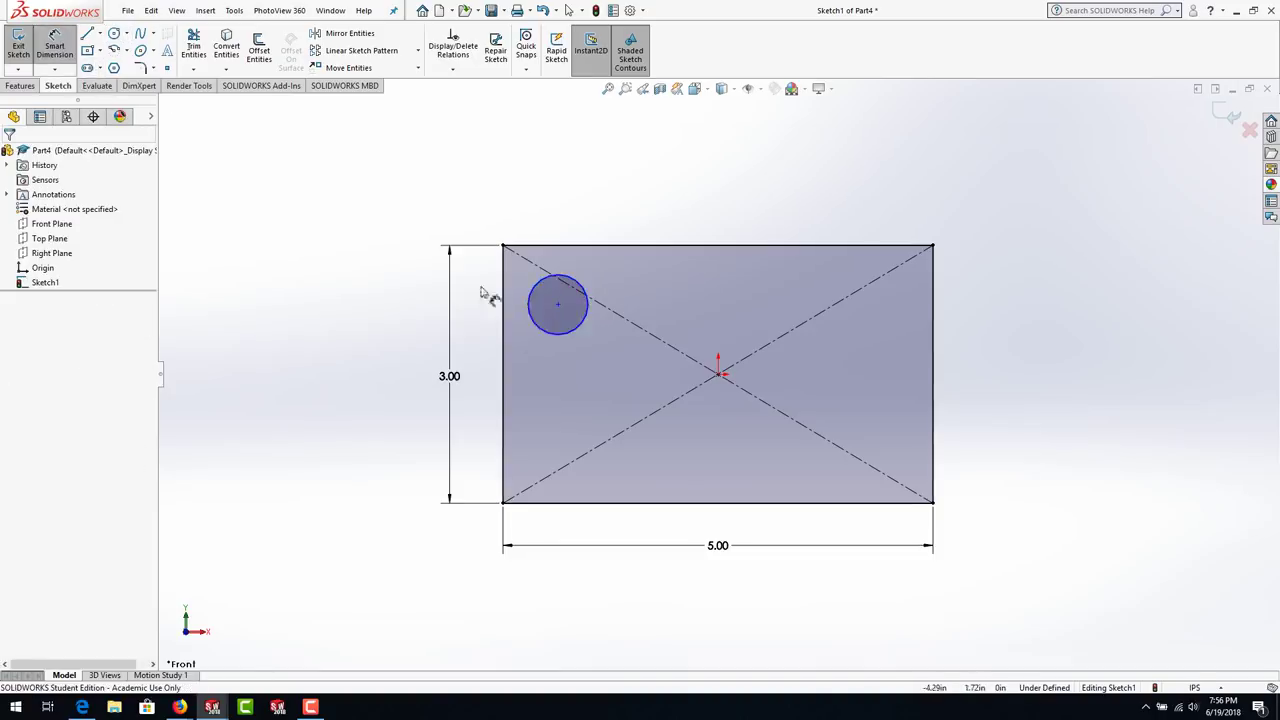
- Dimension the circle's diameter to 0.5 in
click(534, 290)
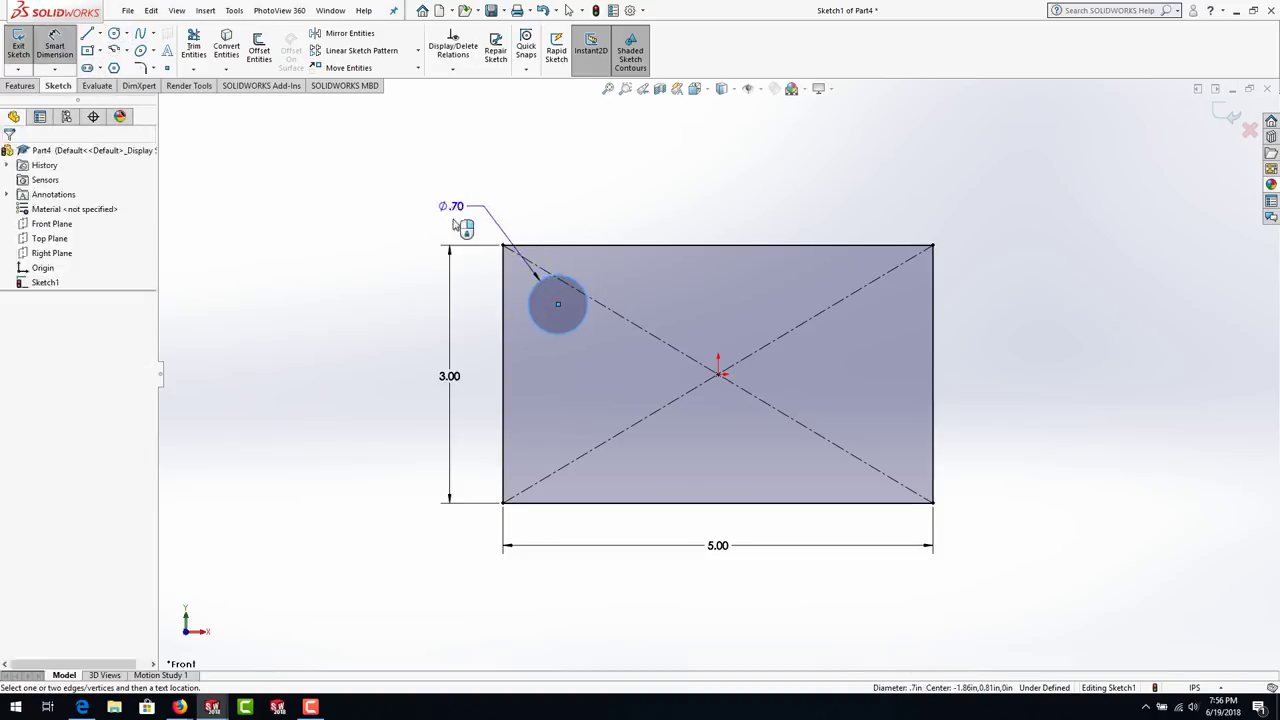
click(454, 222)
text(.5)
key(Return)
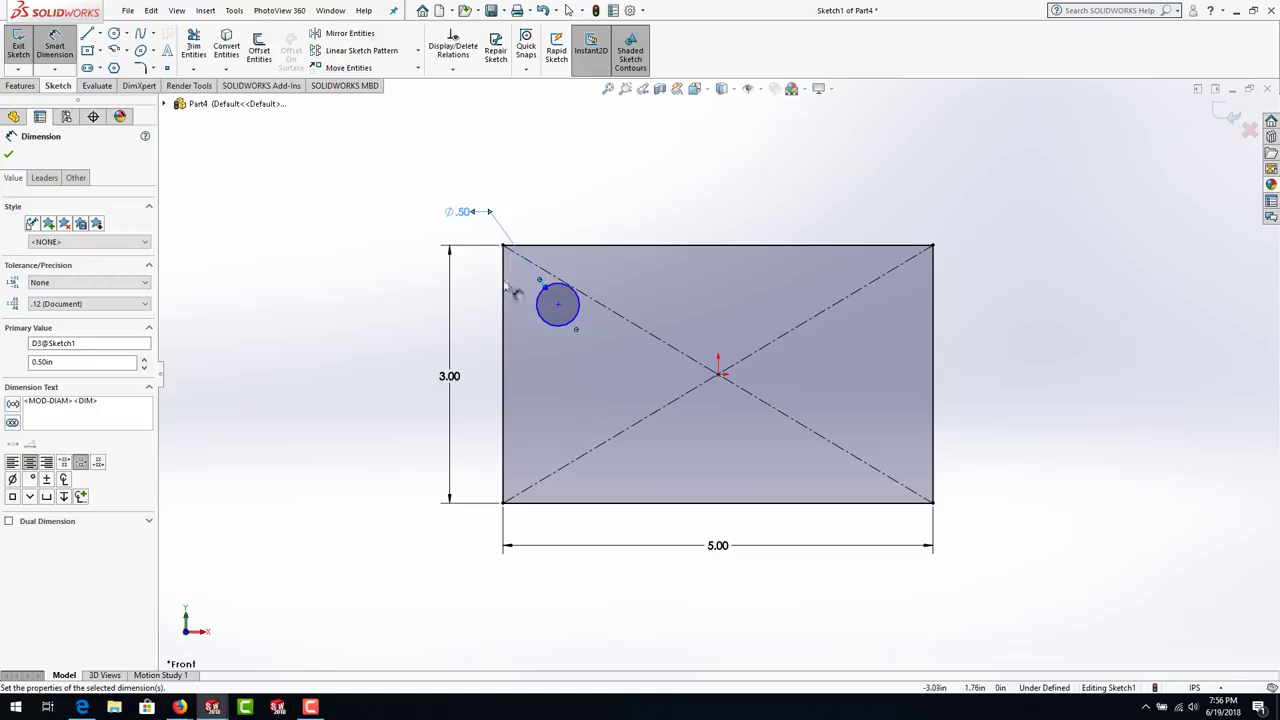
- Dimension the circle's center 0.75 in from the rectangle's left edge and 0.75 in from its top edge
click(558, 304)
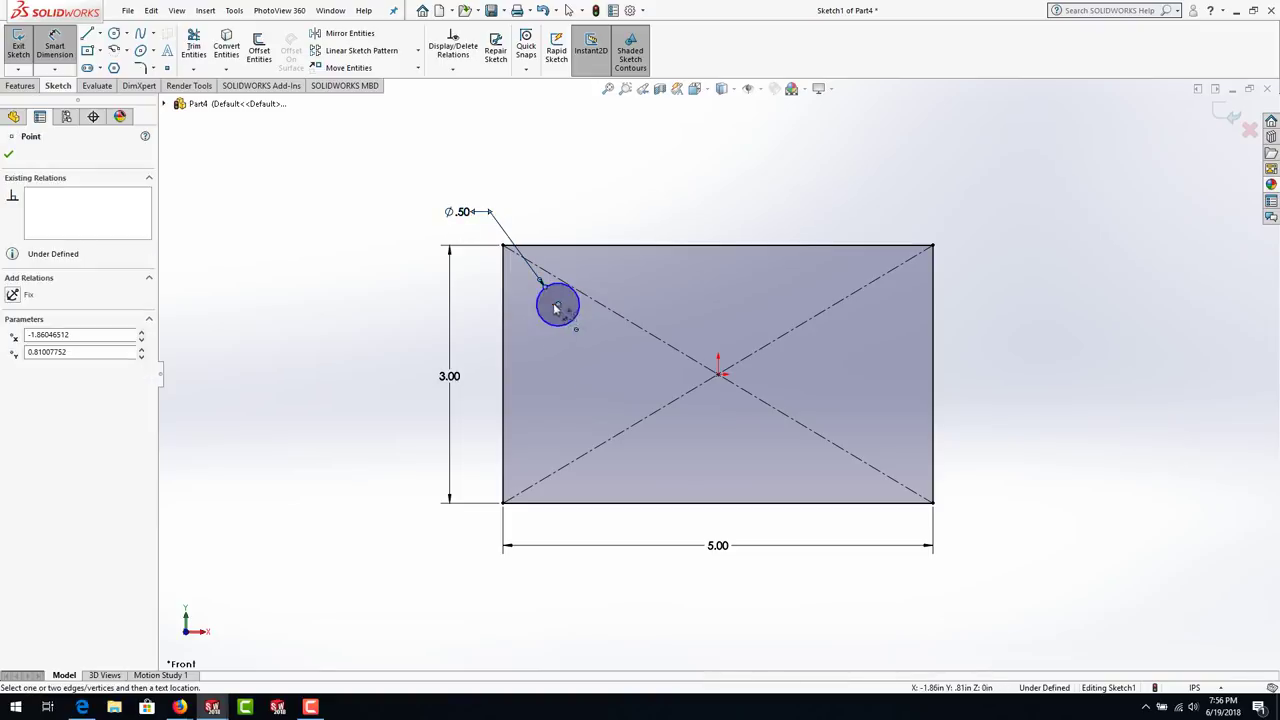
click(503, 302)
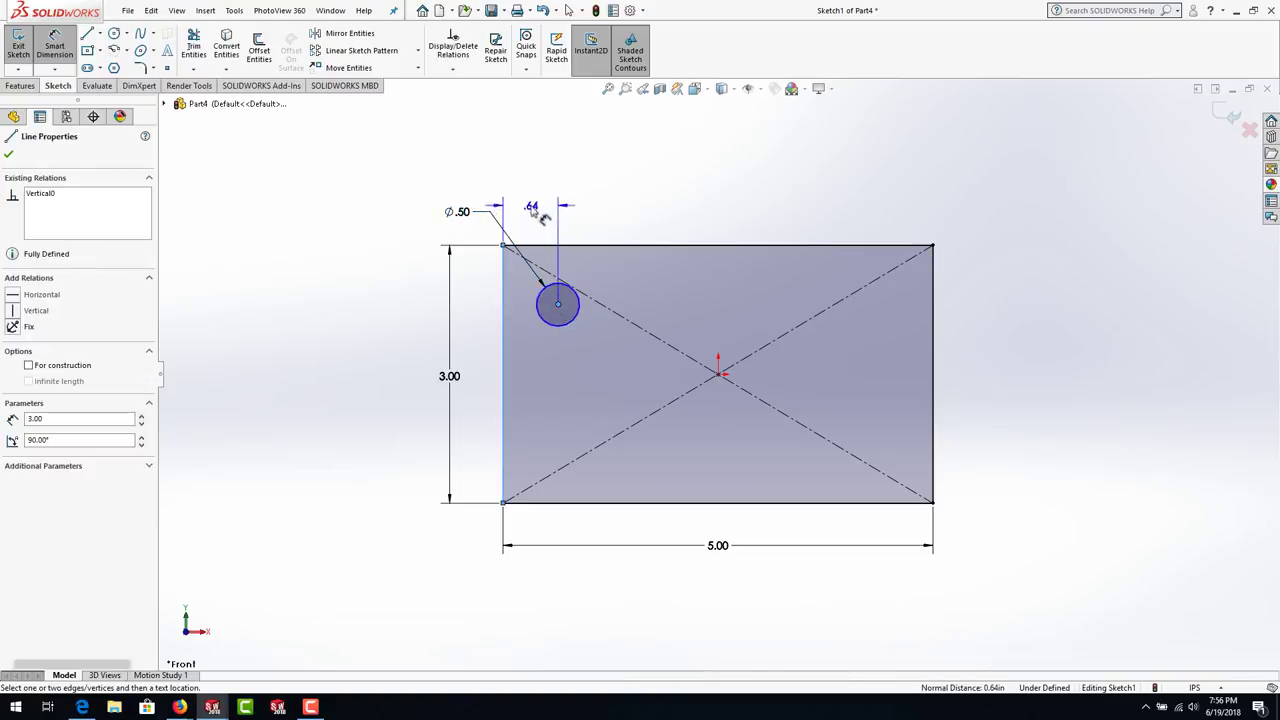
click(540, 214)
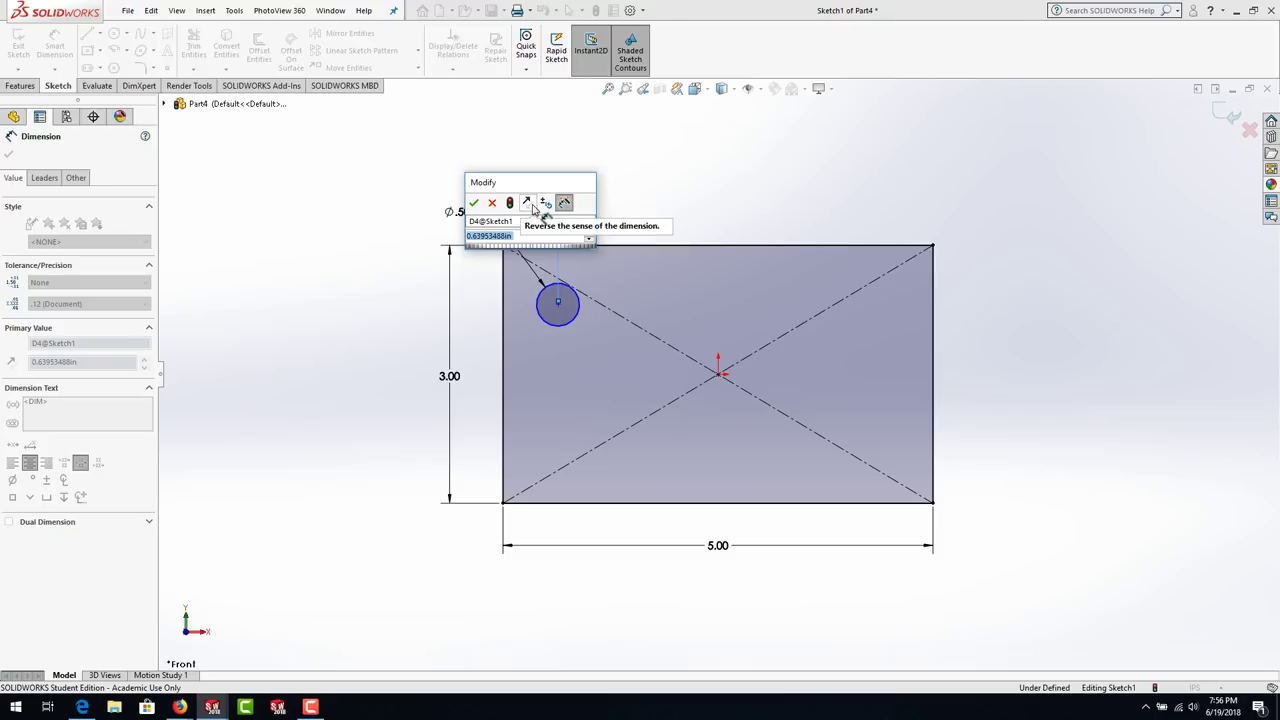
text(.75)
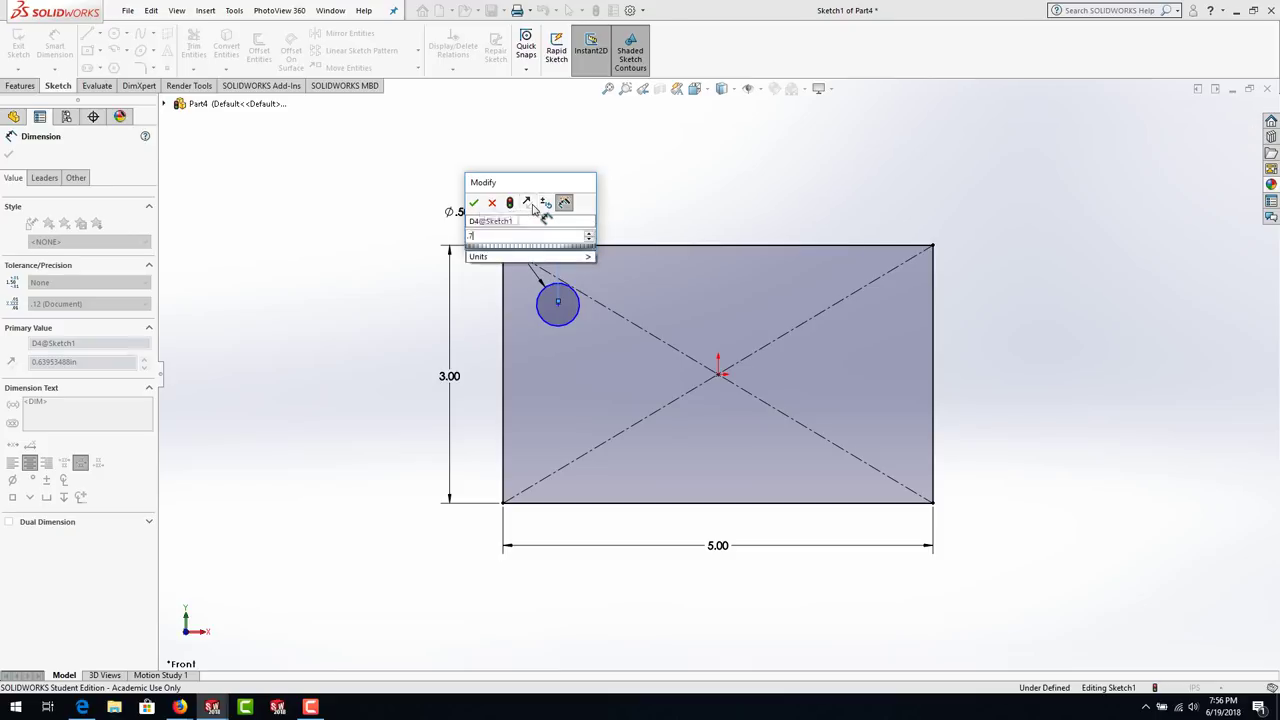
key(Return)
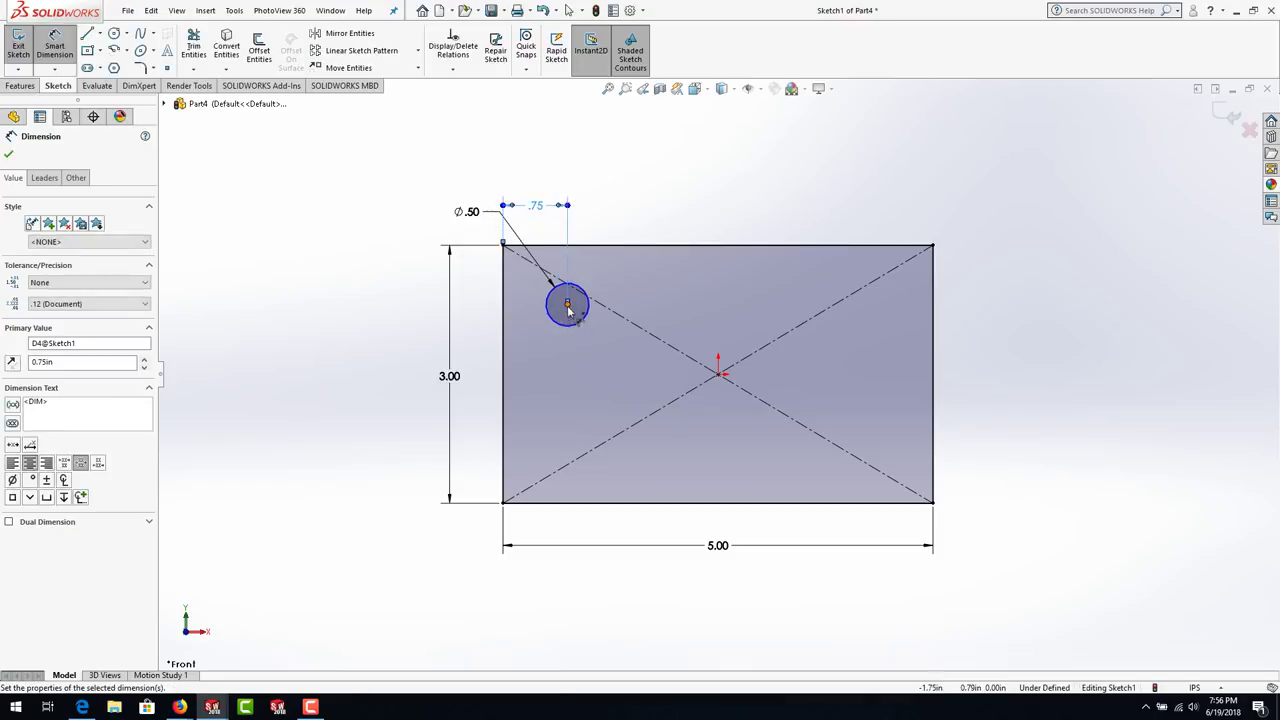
click(567, 303)
click(592, 250)
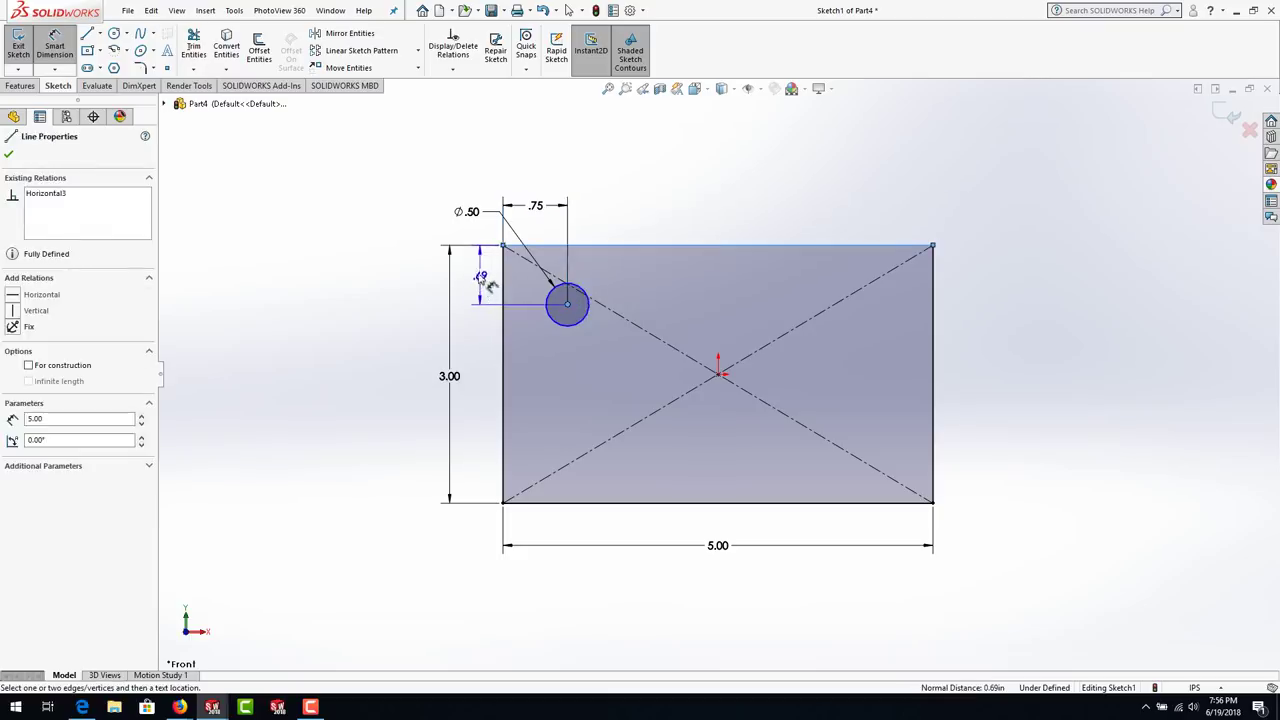
click(481, 279)
text(.75)
key(Return)
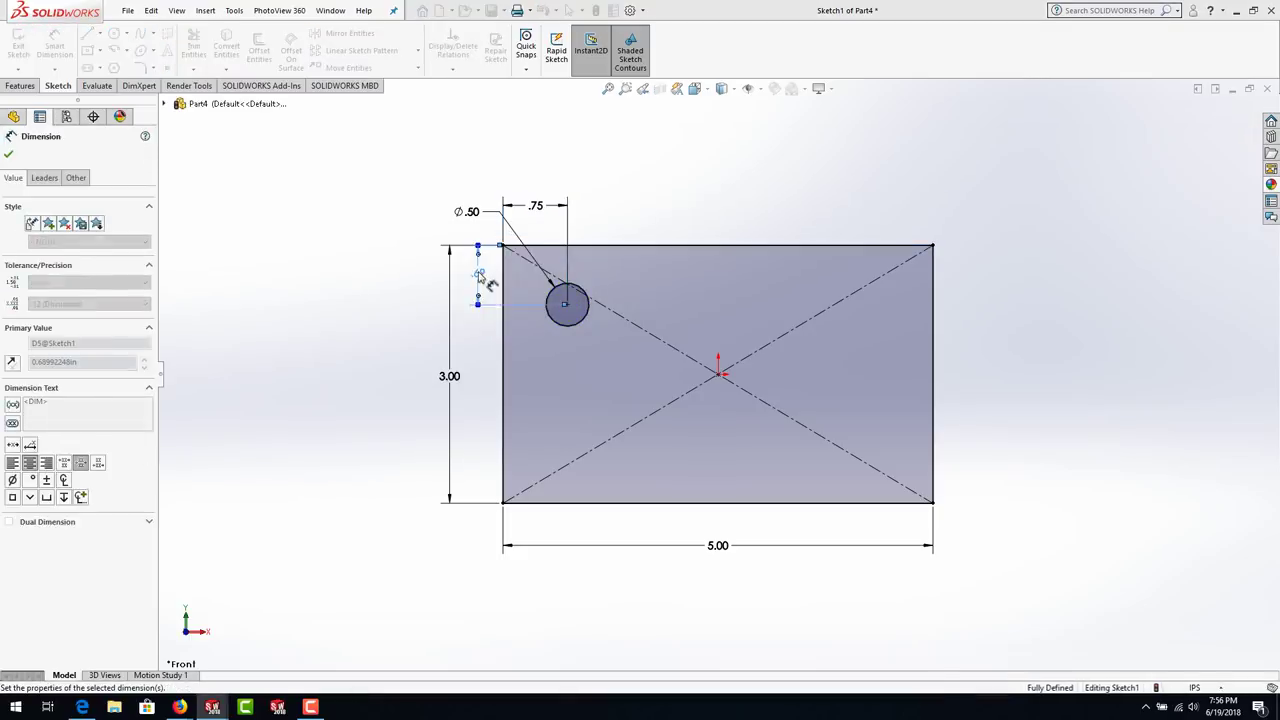
click(330, 317)
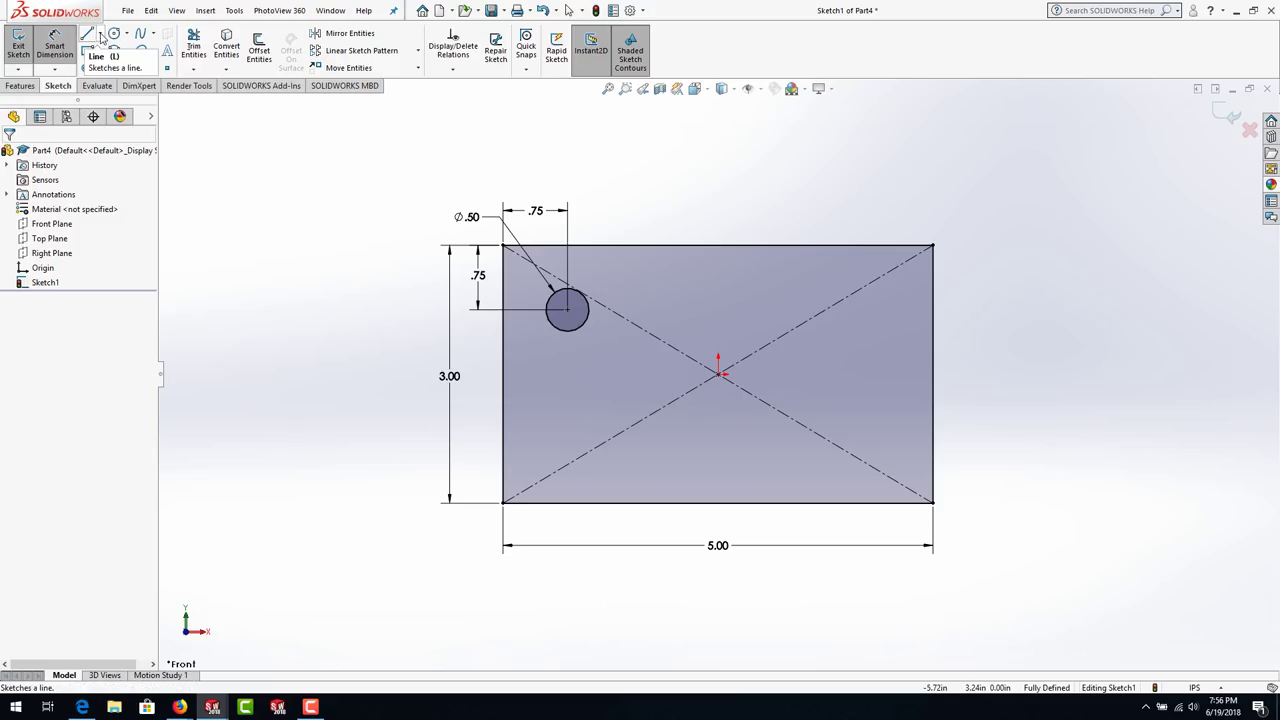
- Sketch centerlines from the rectangle's top-edge midpoint to the origin and from the origin to its left-edge midpoint
click(100, 34)
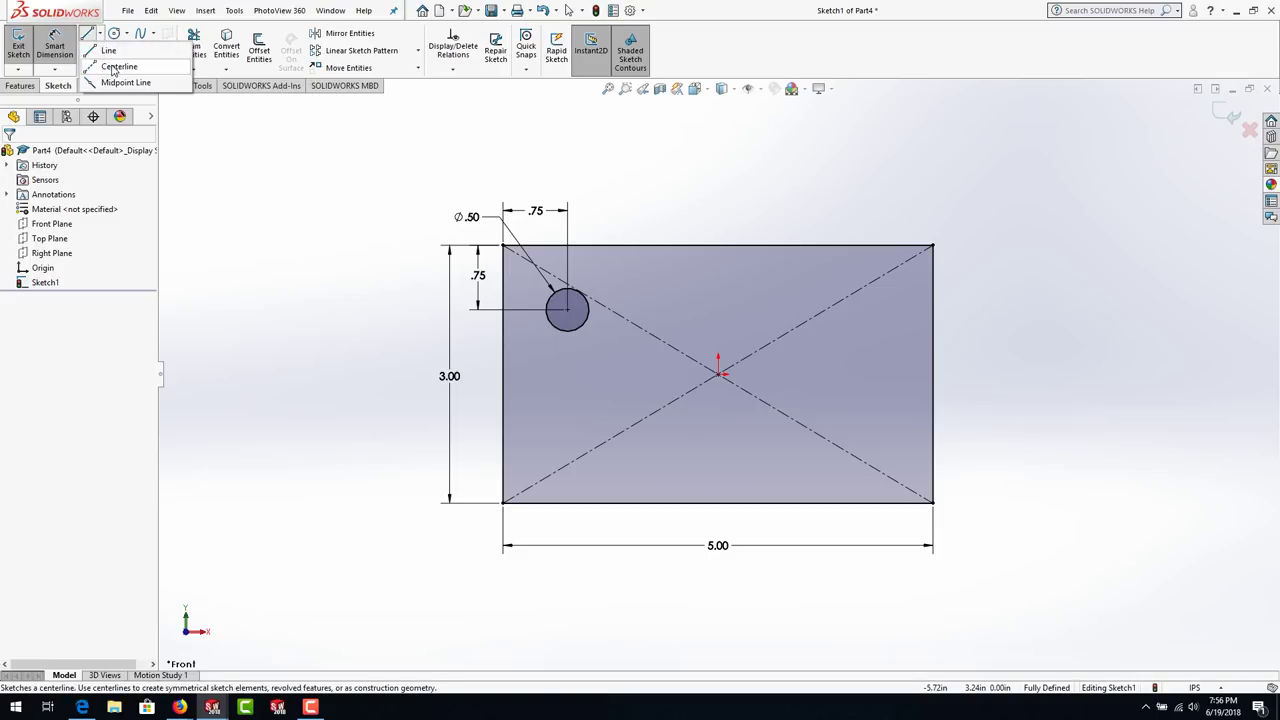
click(113, 70)
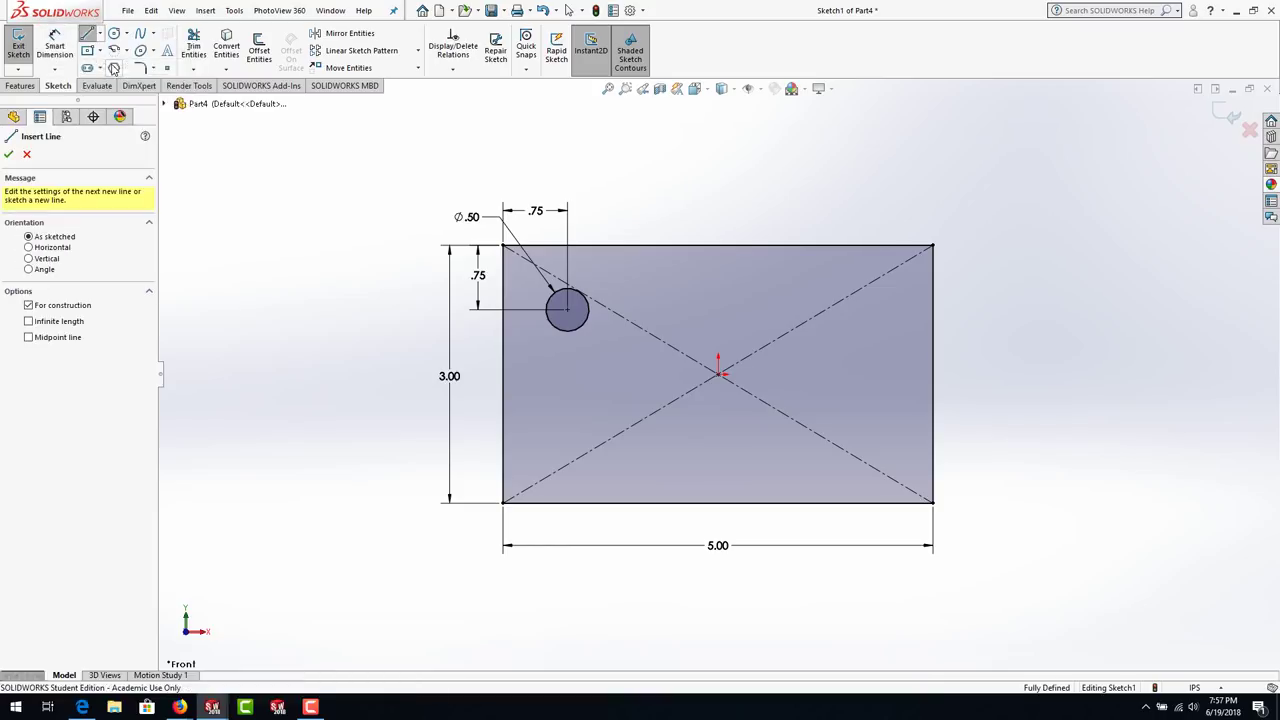
click(717, 245)
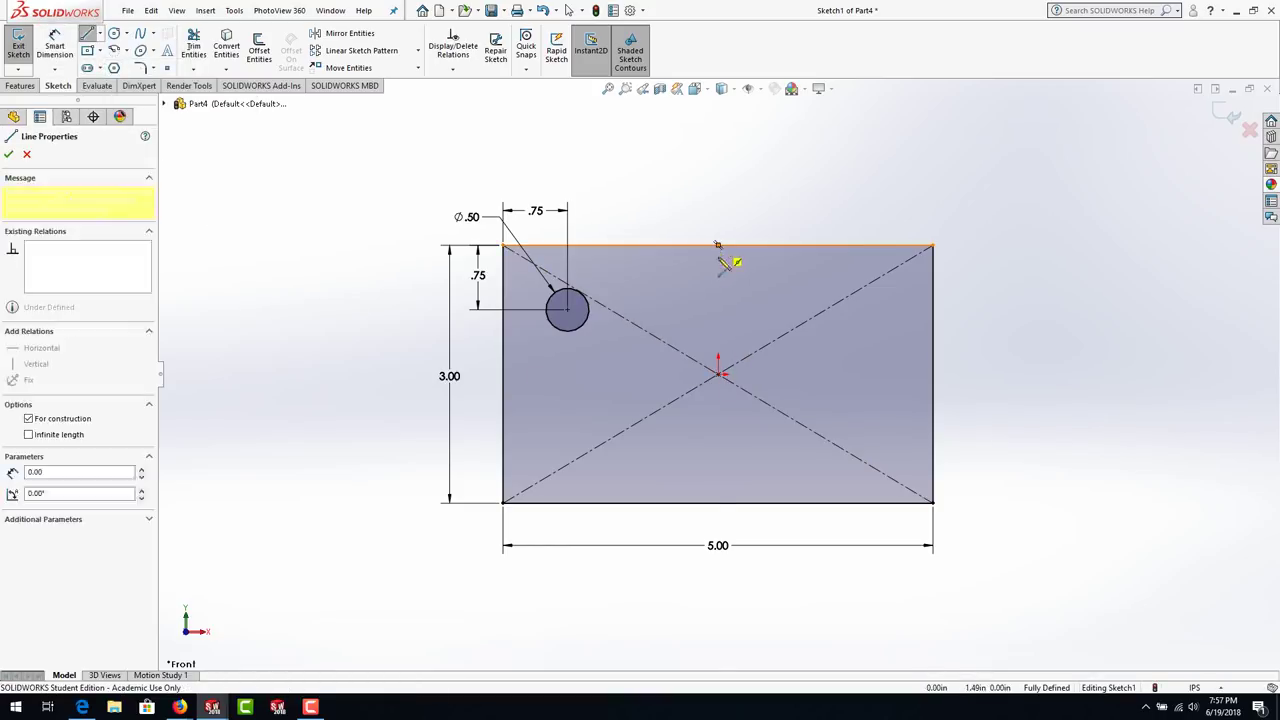
click(718, 374)
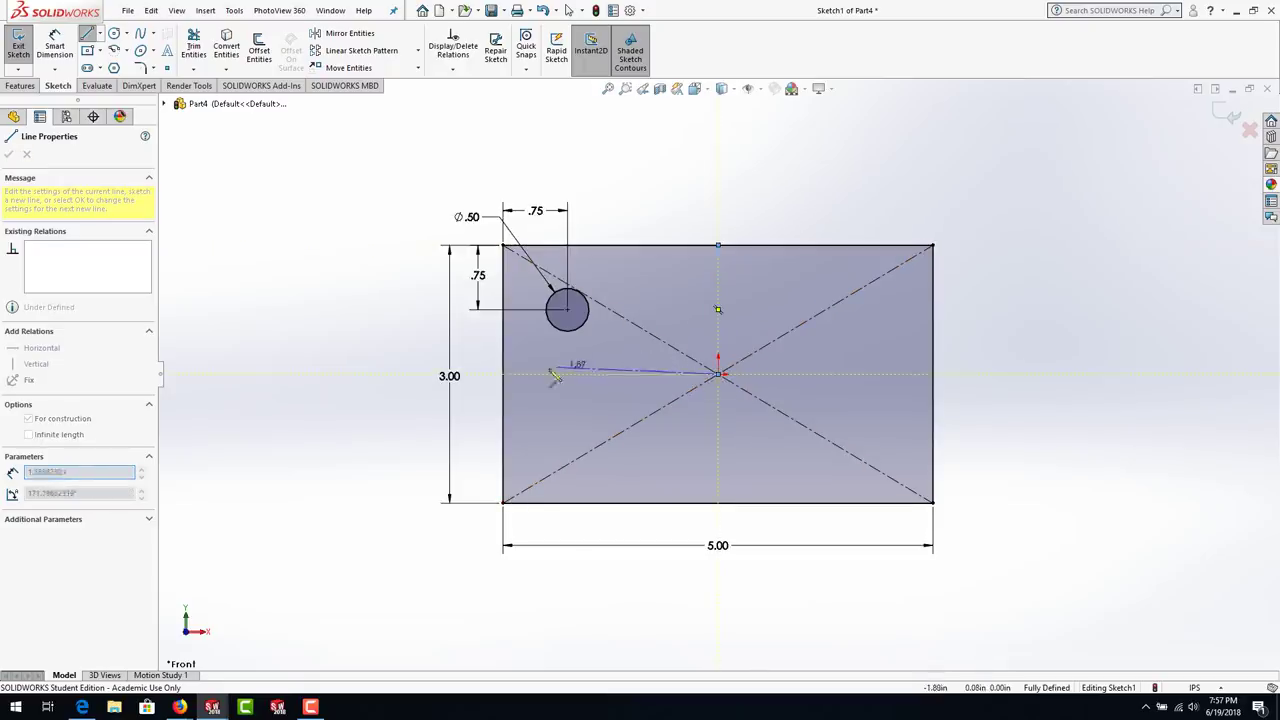
click(503, 374)
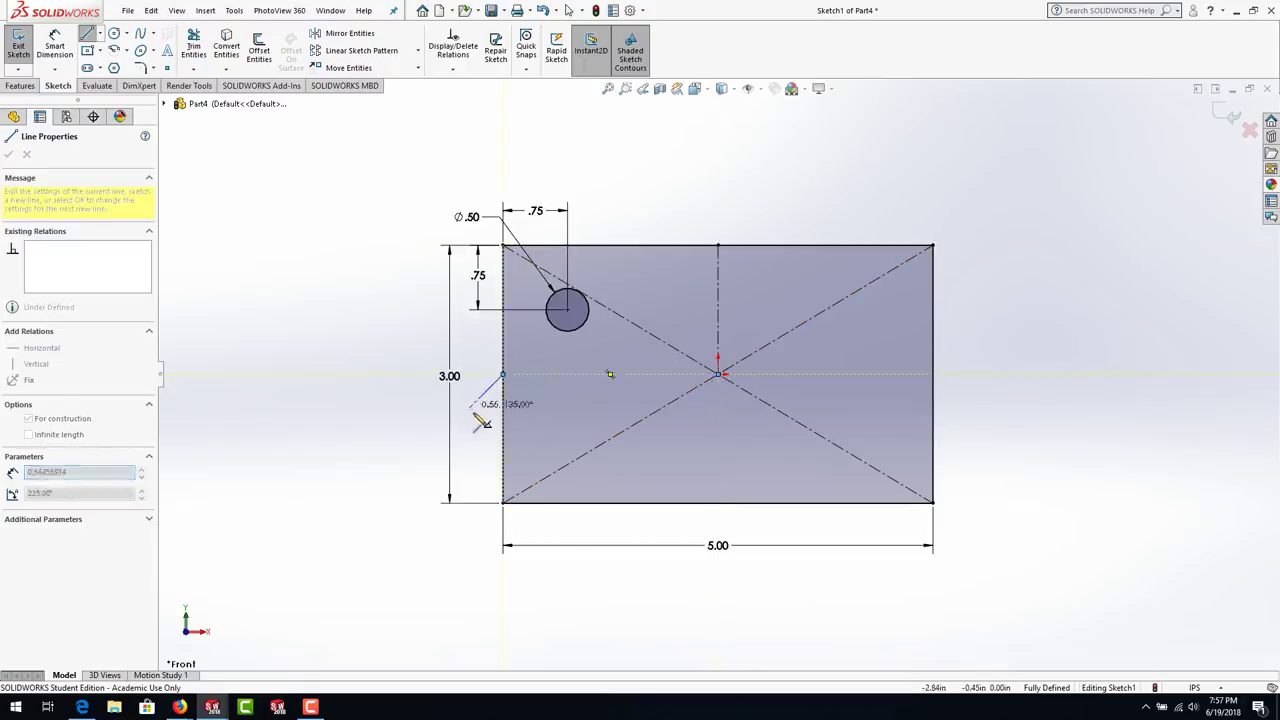
key(Escape)
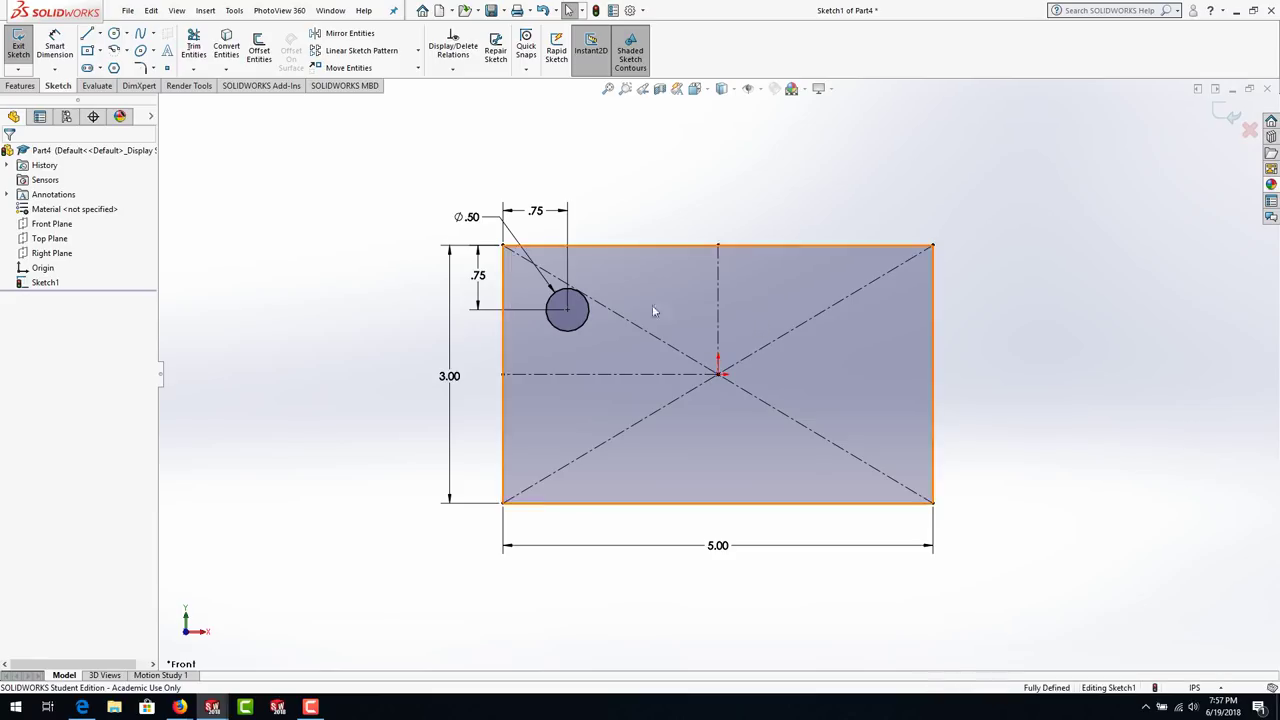
- Mirror the circle about the vertical centerline
click(578, 334)
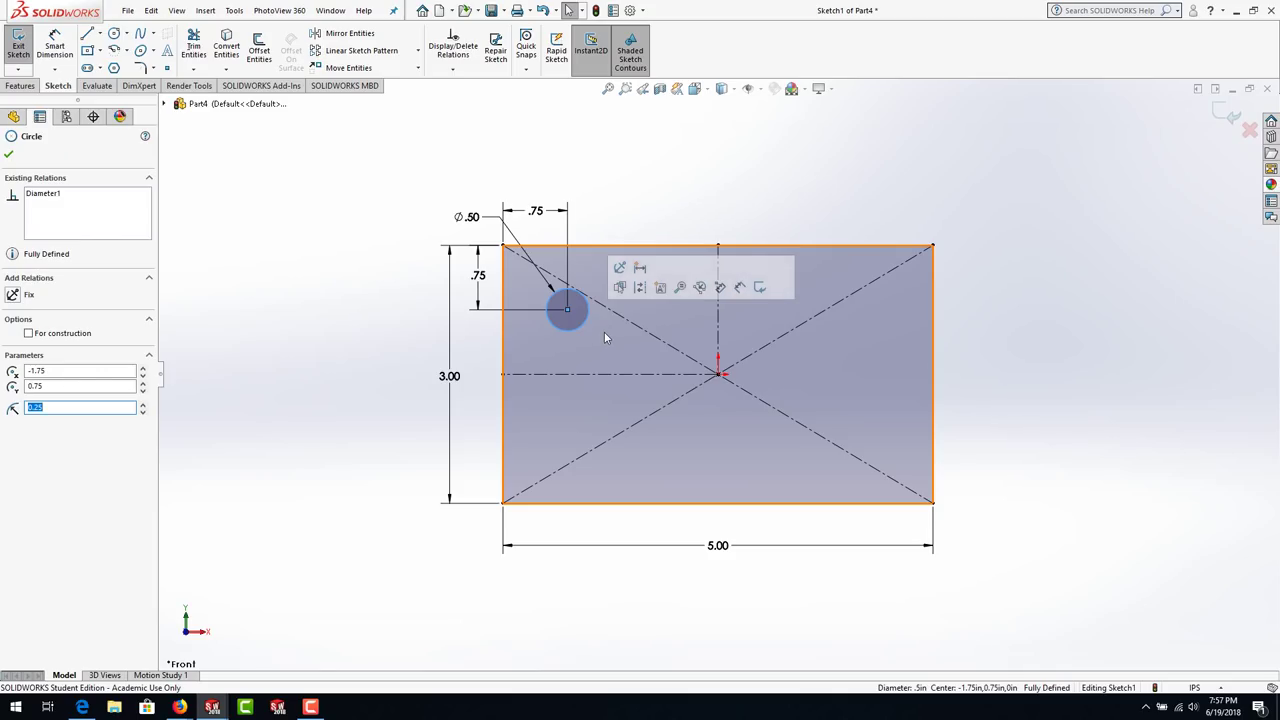
click(719, 335)
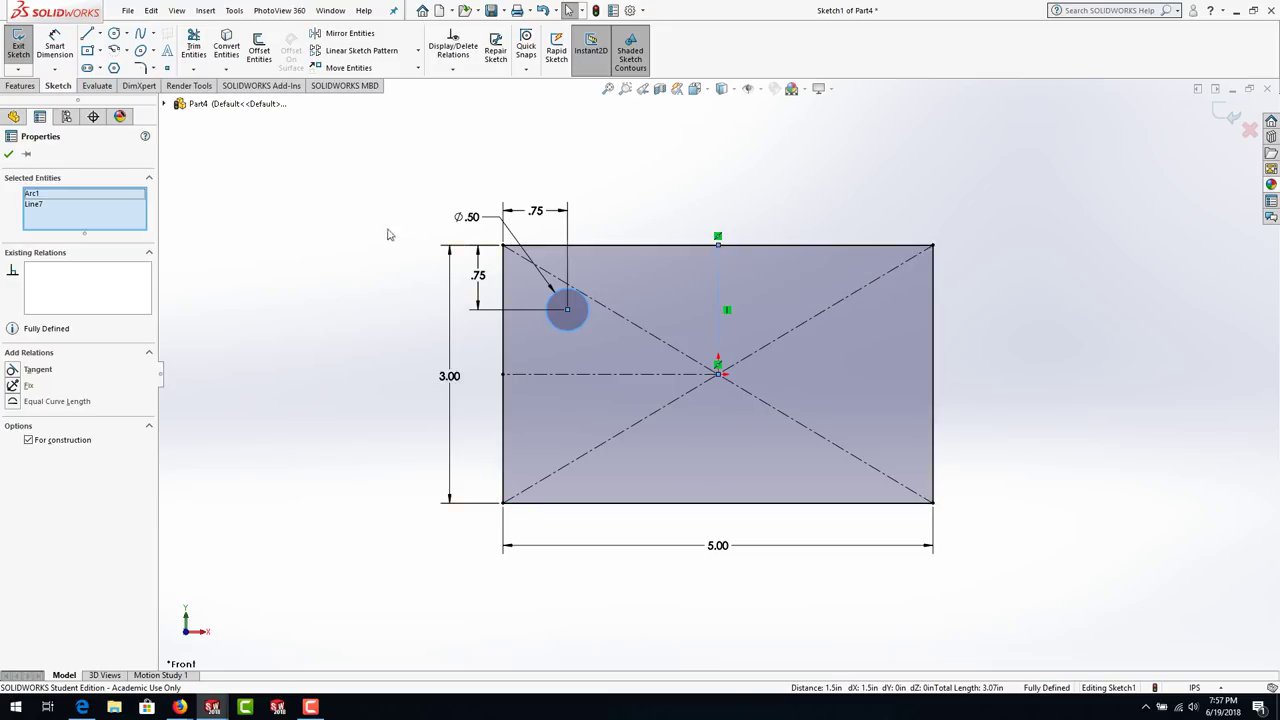
click(341, 35)
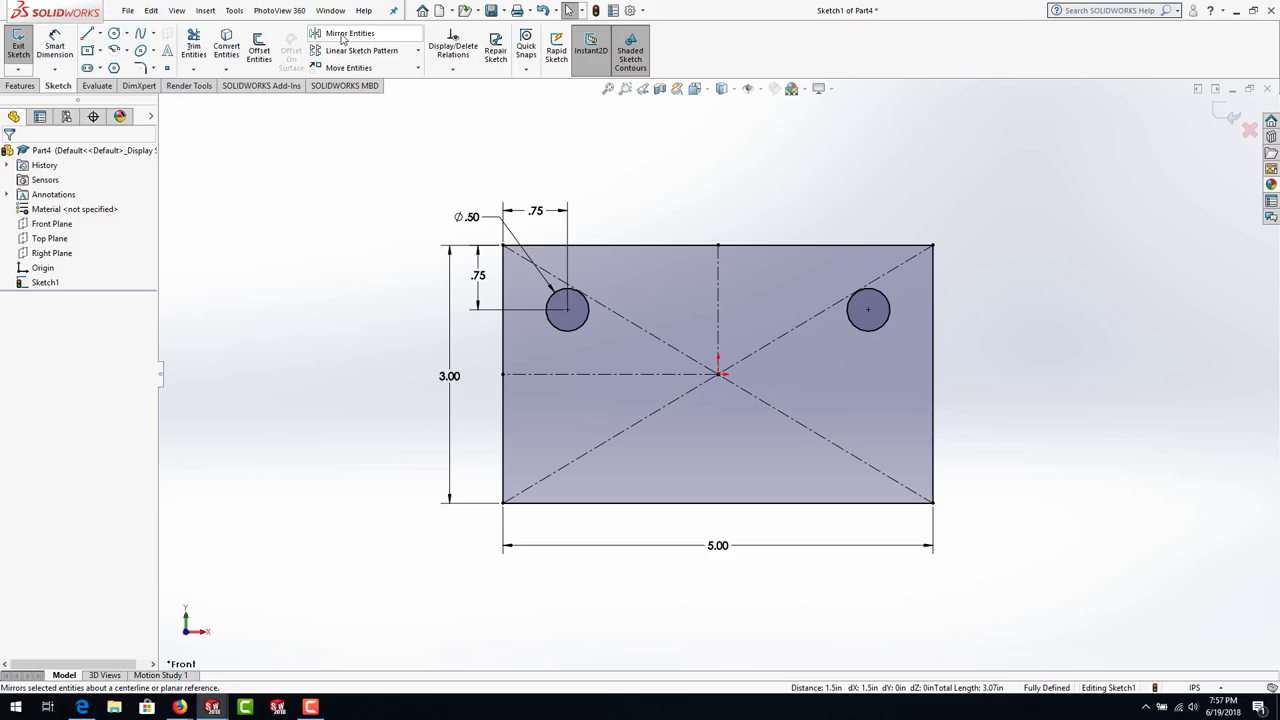
click(558, 334)
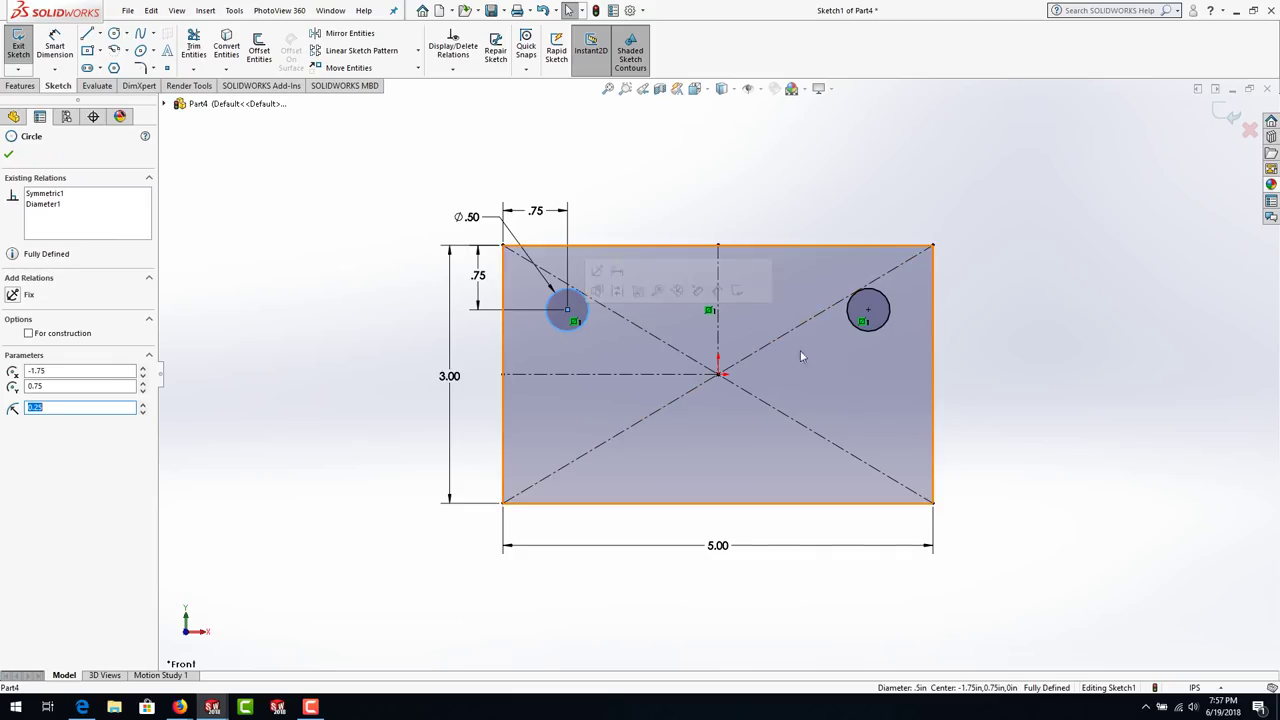
key(Escape)
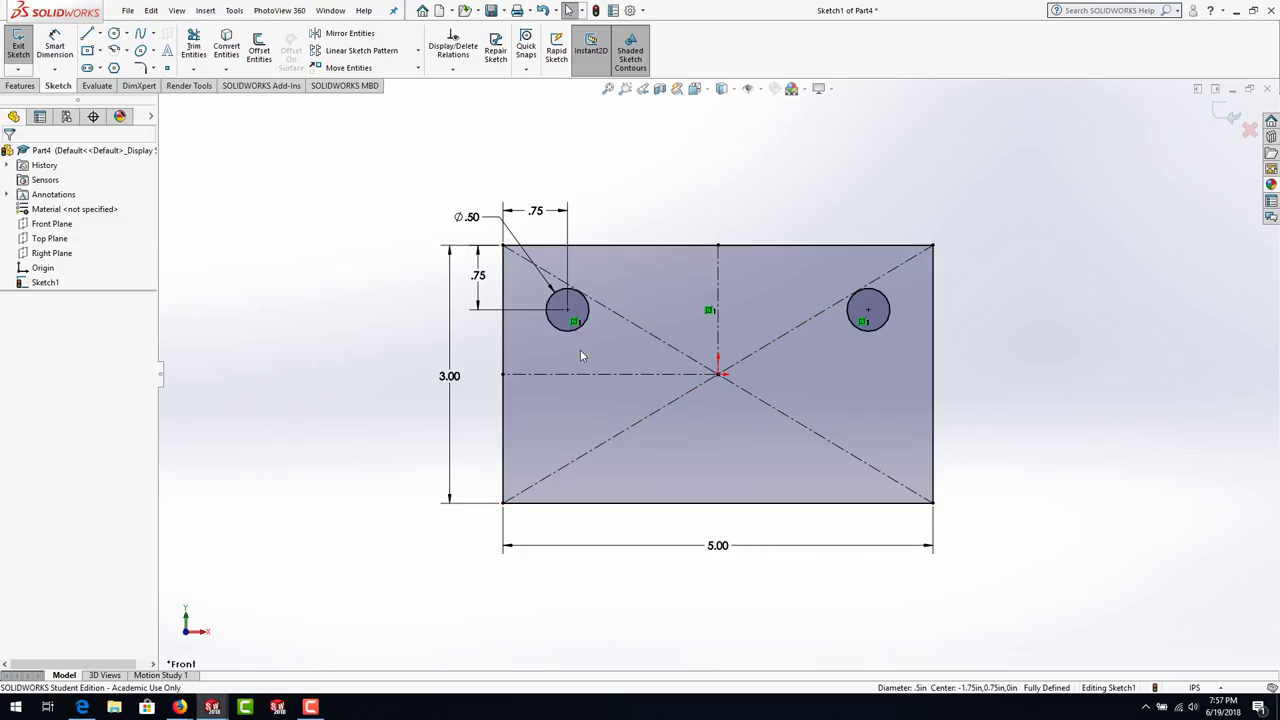
click(529, 282)
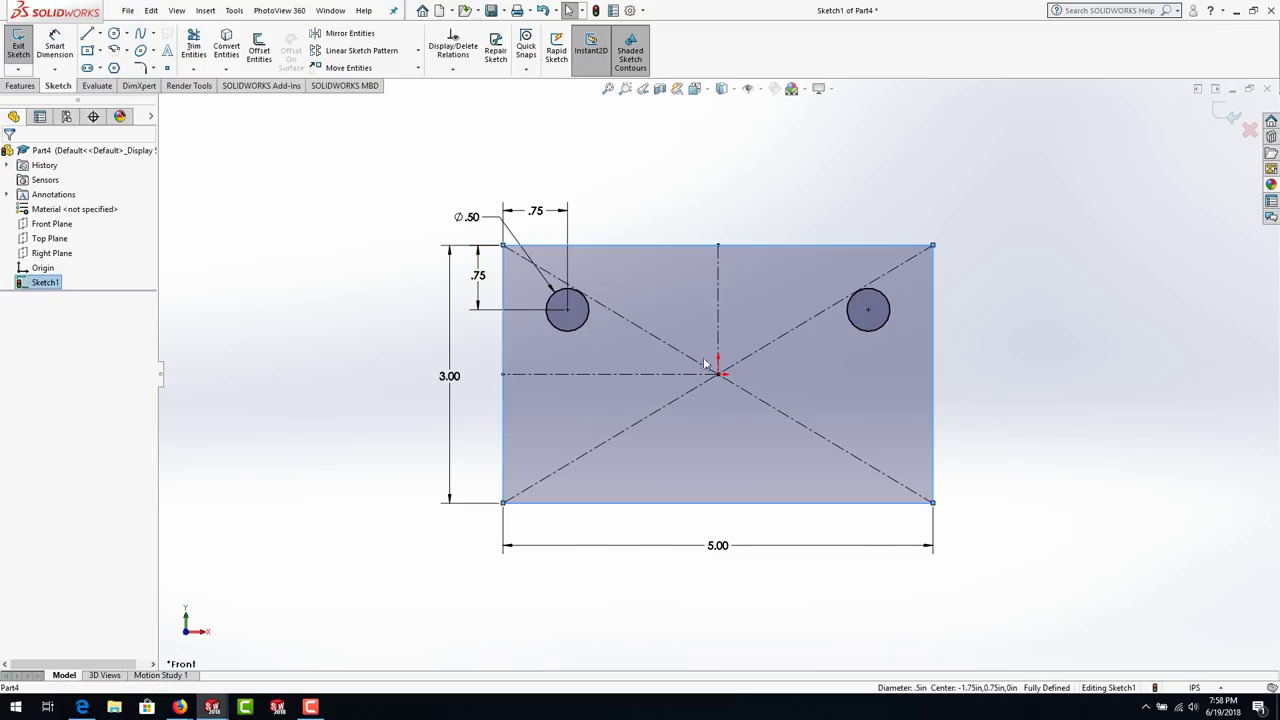
click(478, 276)
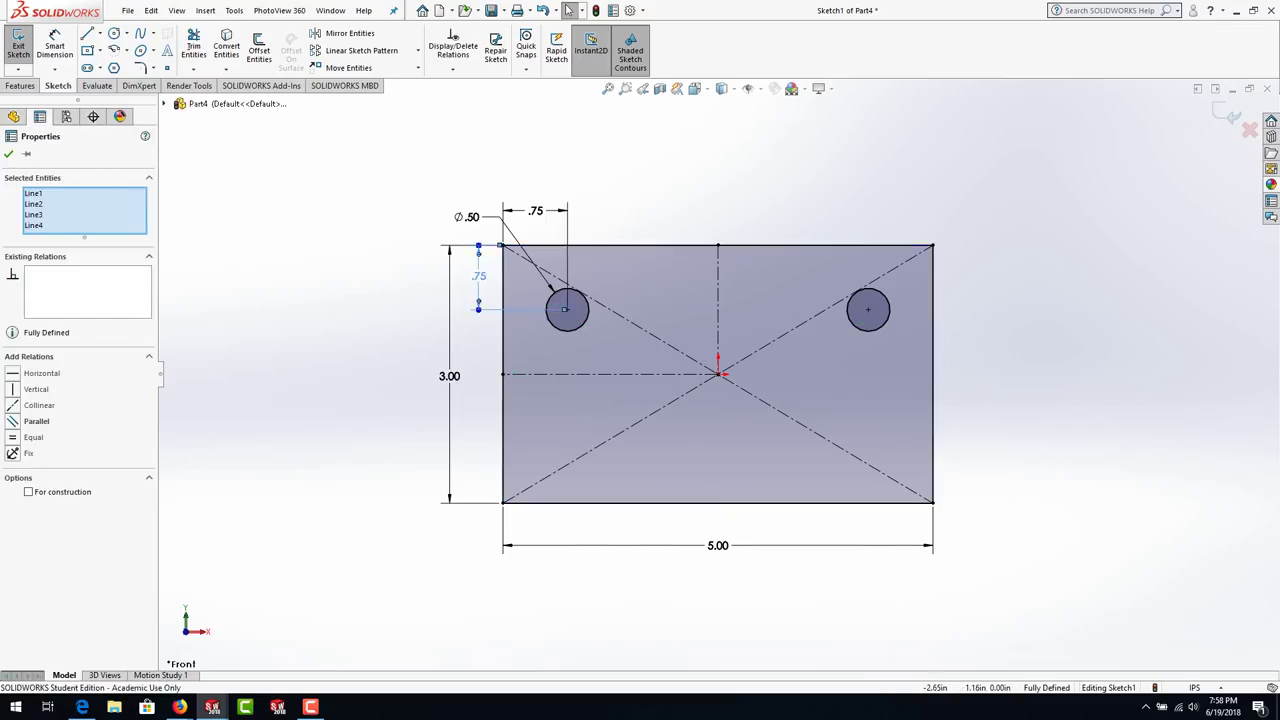
click(391, 266)
click(520, 277)
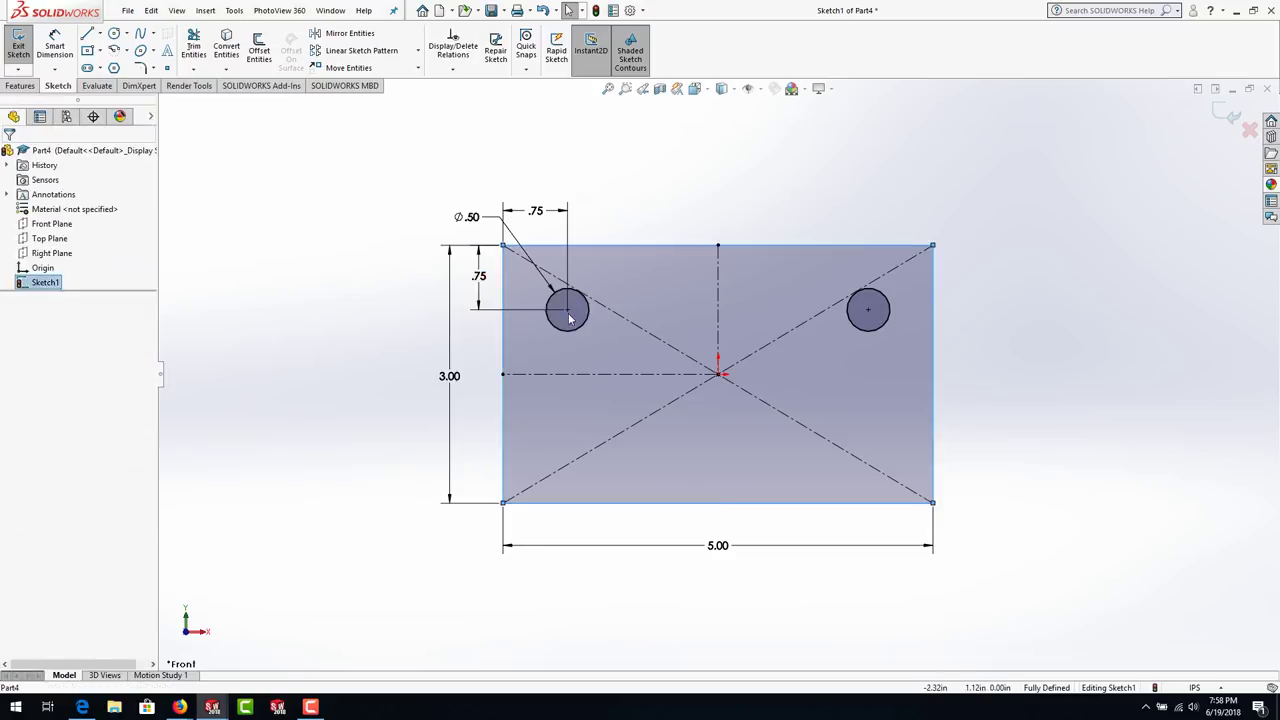
click(378, 312)
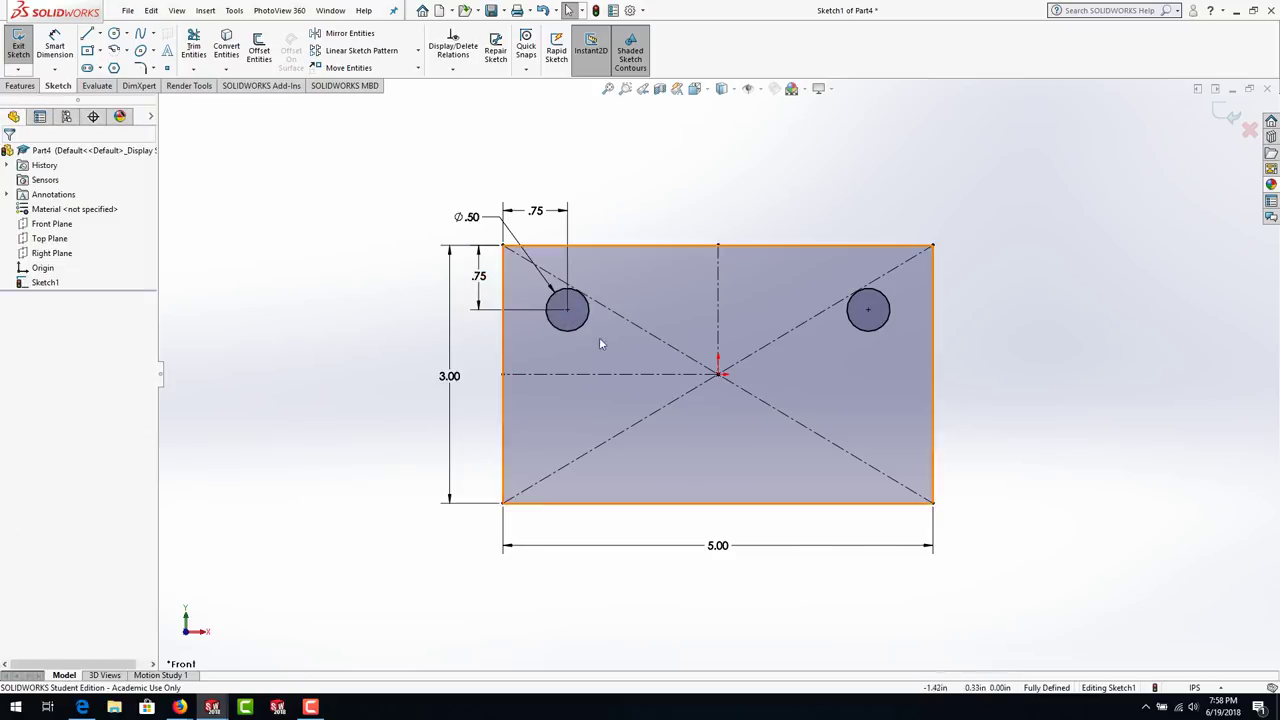
mouse_move(444, 185)
mouse_down()
mouse_move(526, 268)
mouse_move(685, 359)
mouse_move(833, 378)
mouse_move(889, 354)
mouse_move(431, 217)
mouse_move(392, 186)
mouse_up()
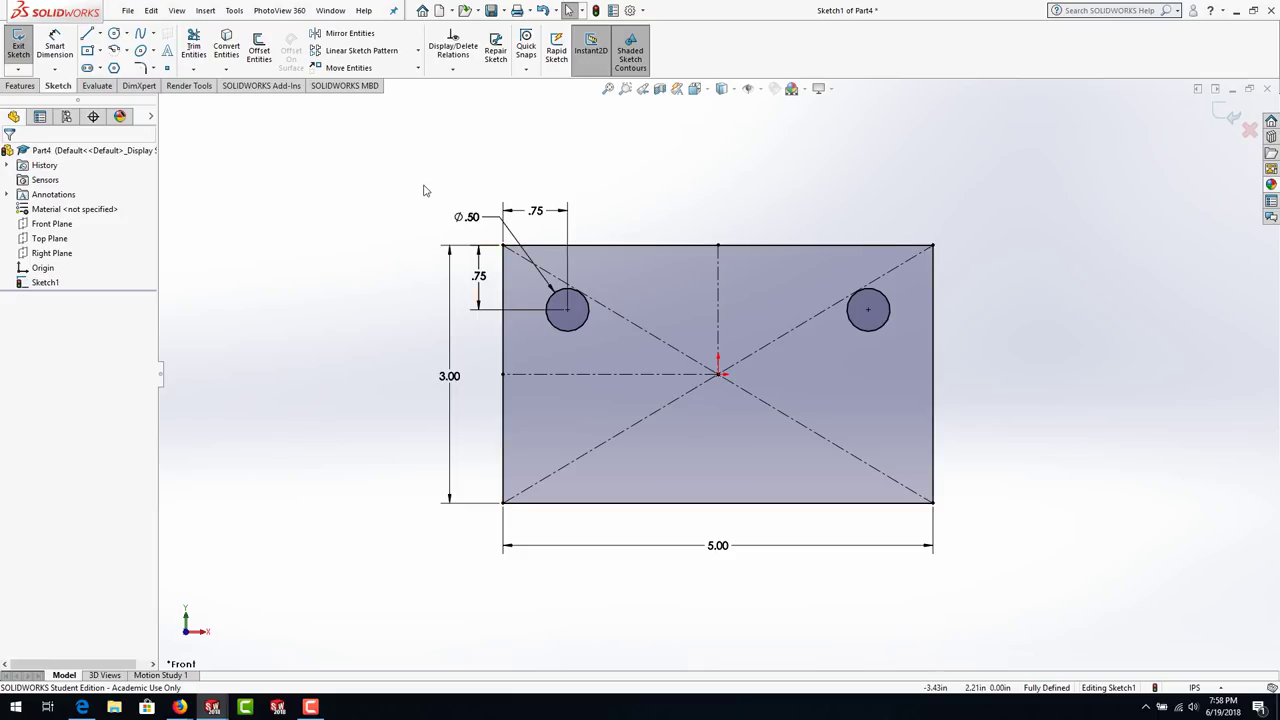
- Mirror both upper circles about the horizontal centerline
drag(423, 185, 897, 368)
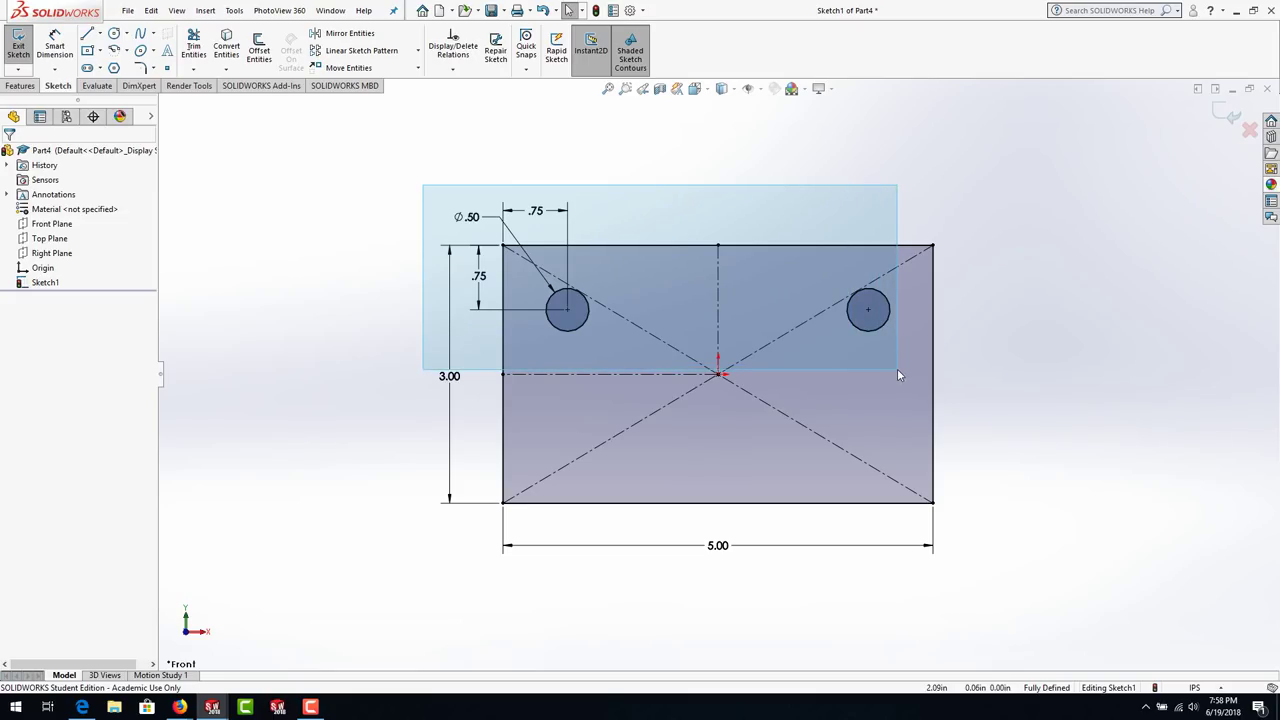
drag(897, 368, 901, 362)
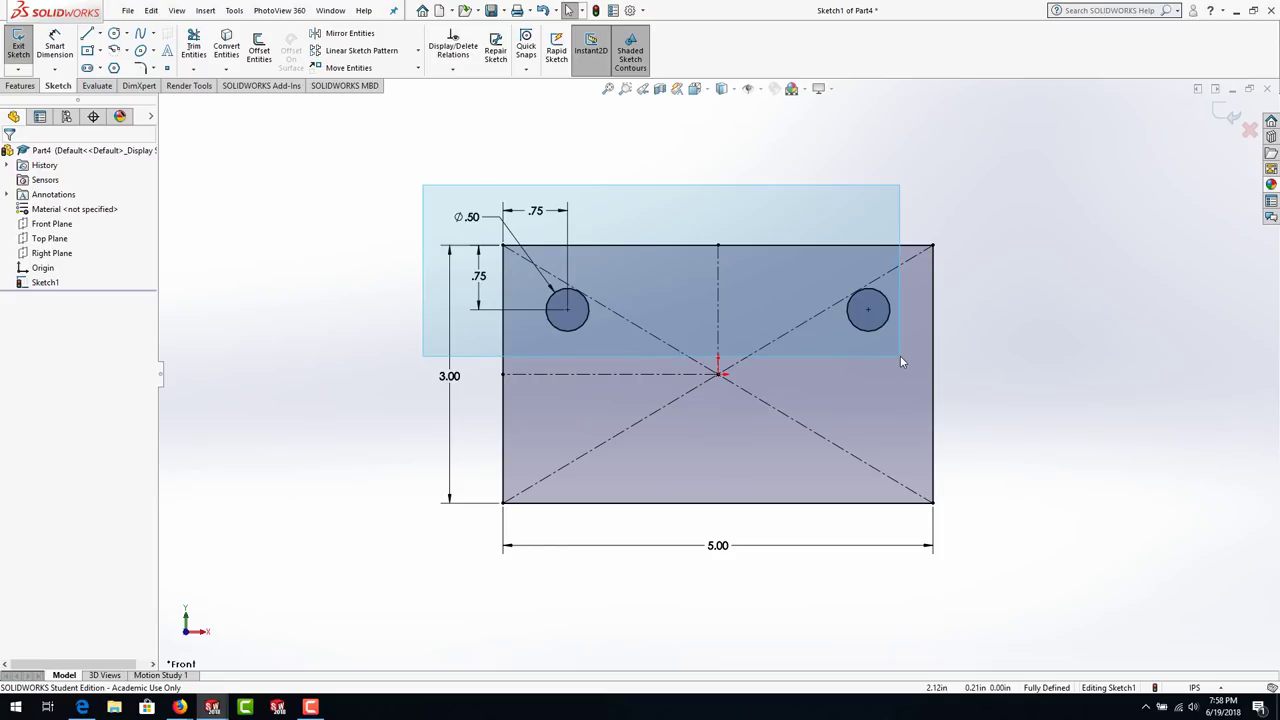
drag(900, 355, 900, 357)
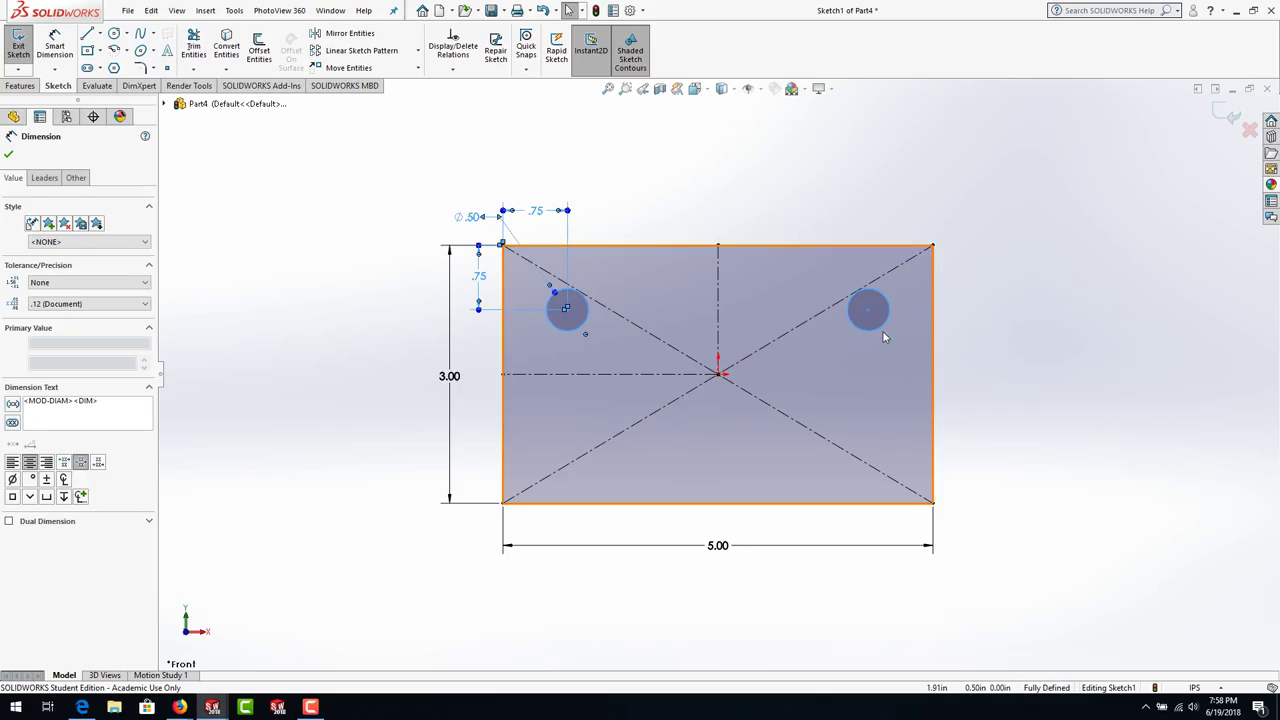
ctrl+click(611, 376)
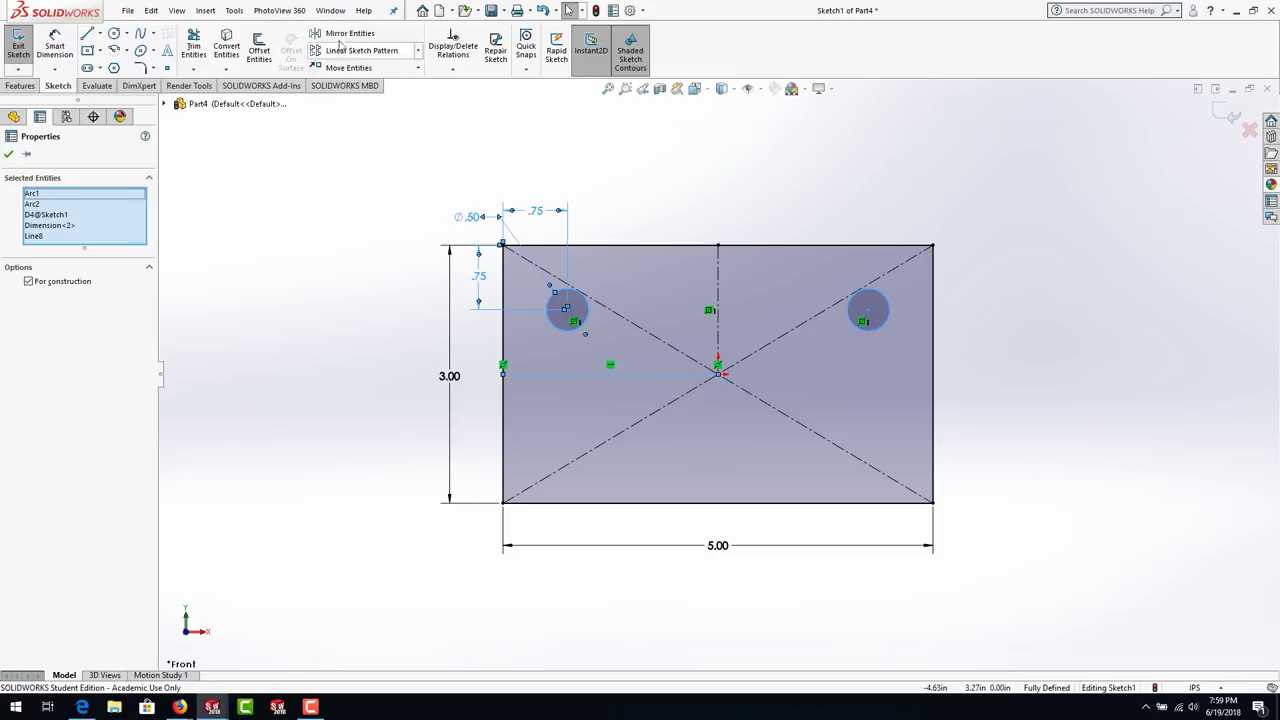
click(340, 48)
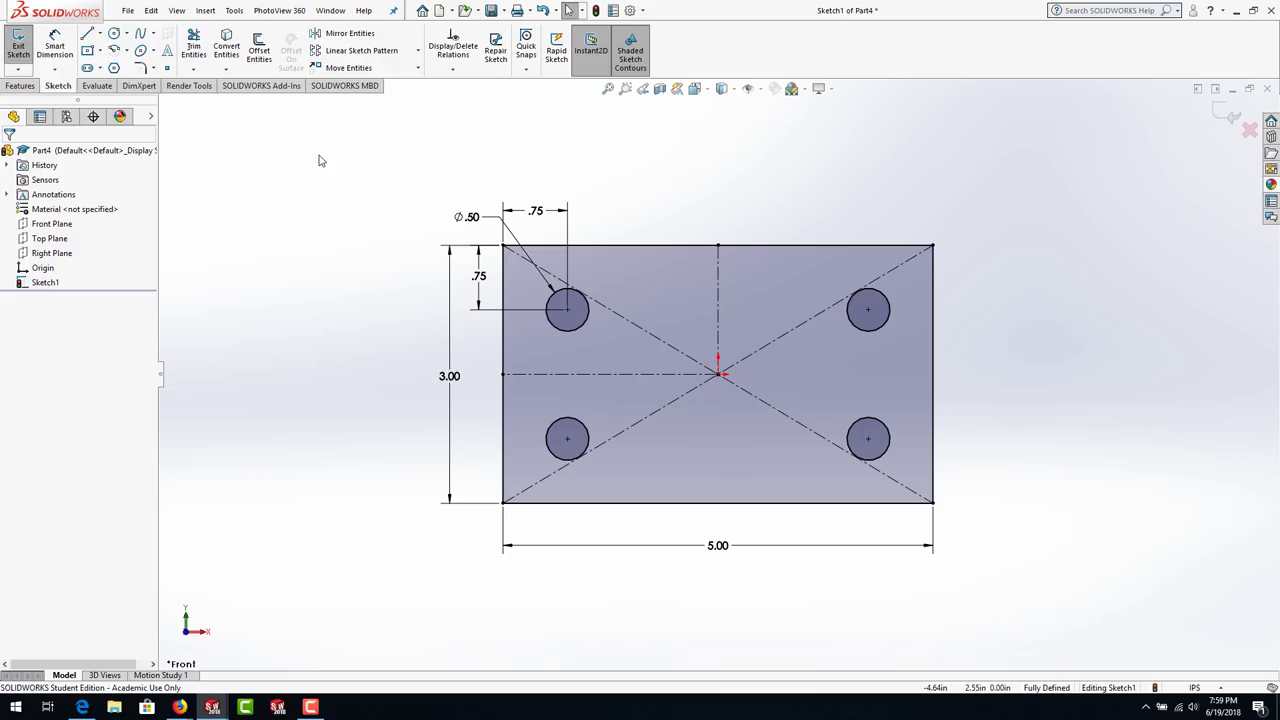
- Try different values for the upper-left circle's distance from the left edge, such as 0.95 in, and finish at 0.75 in
click(537, 211)
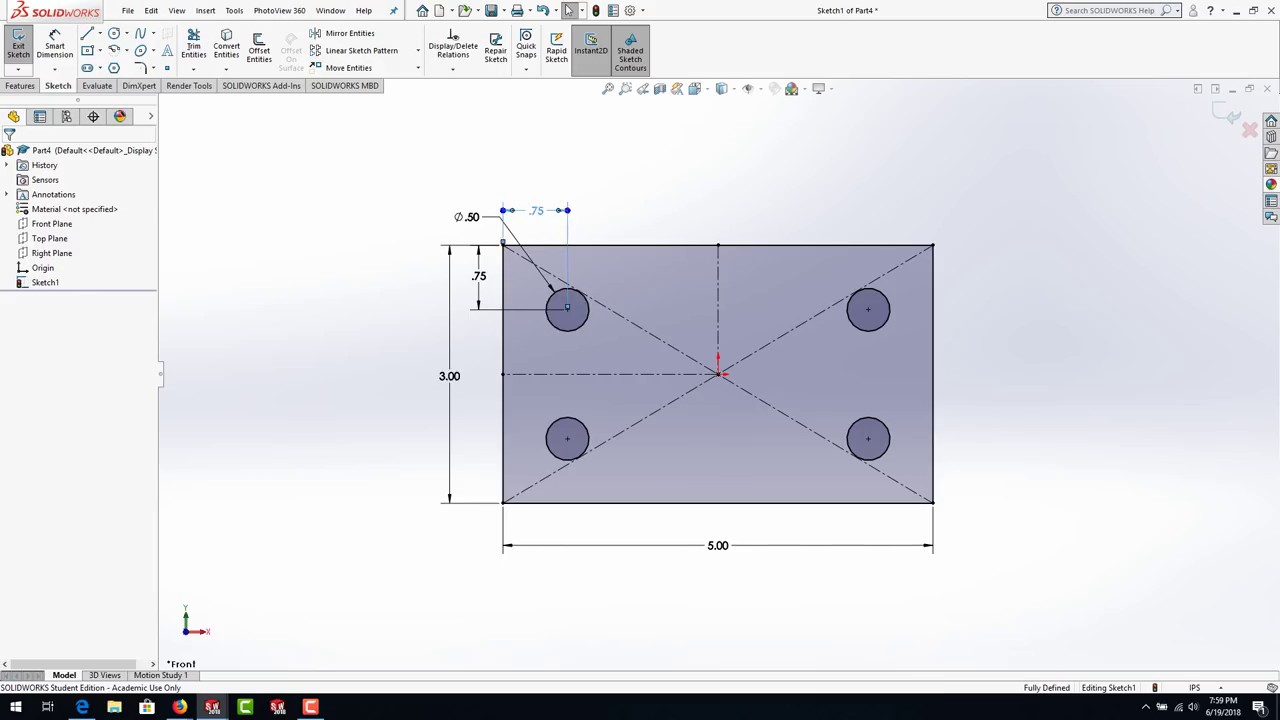
double_click(537, 211)
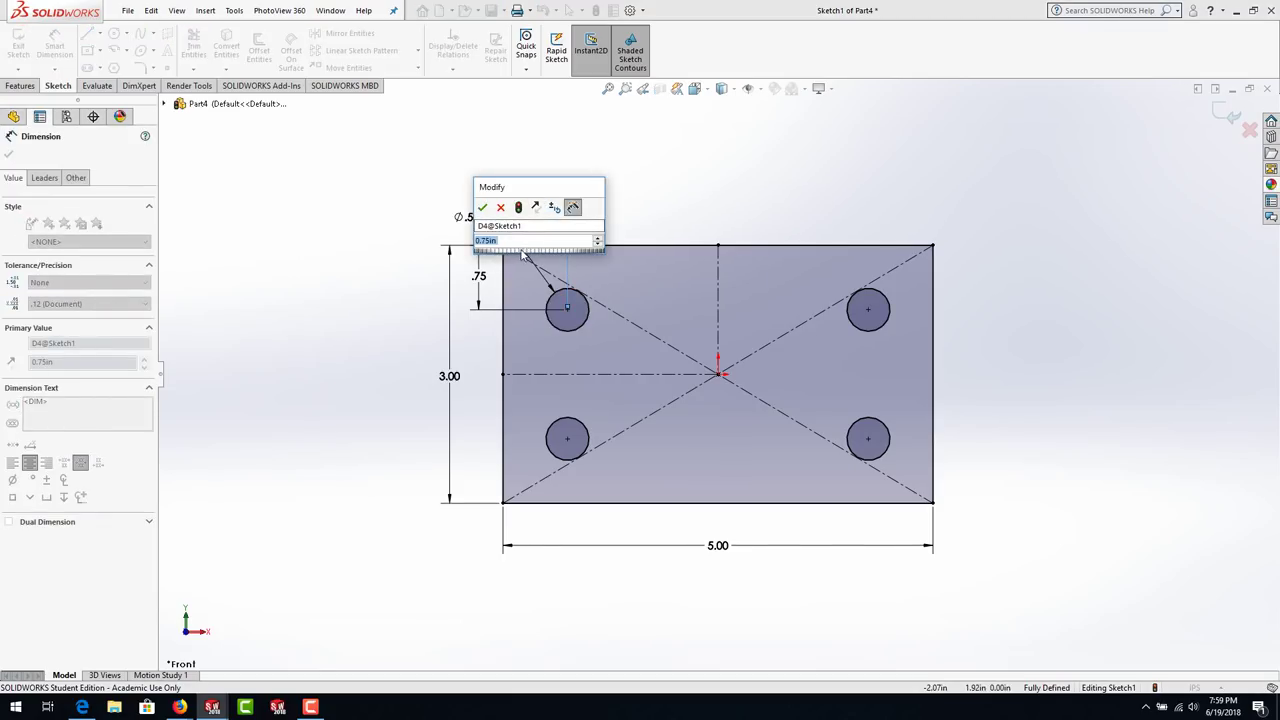
scroll(521, 254, up, 6)
scroll(521, 254, down, 4)
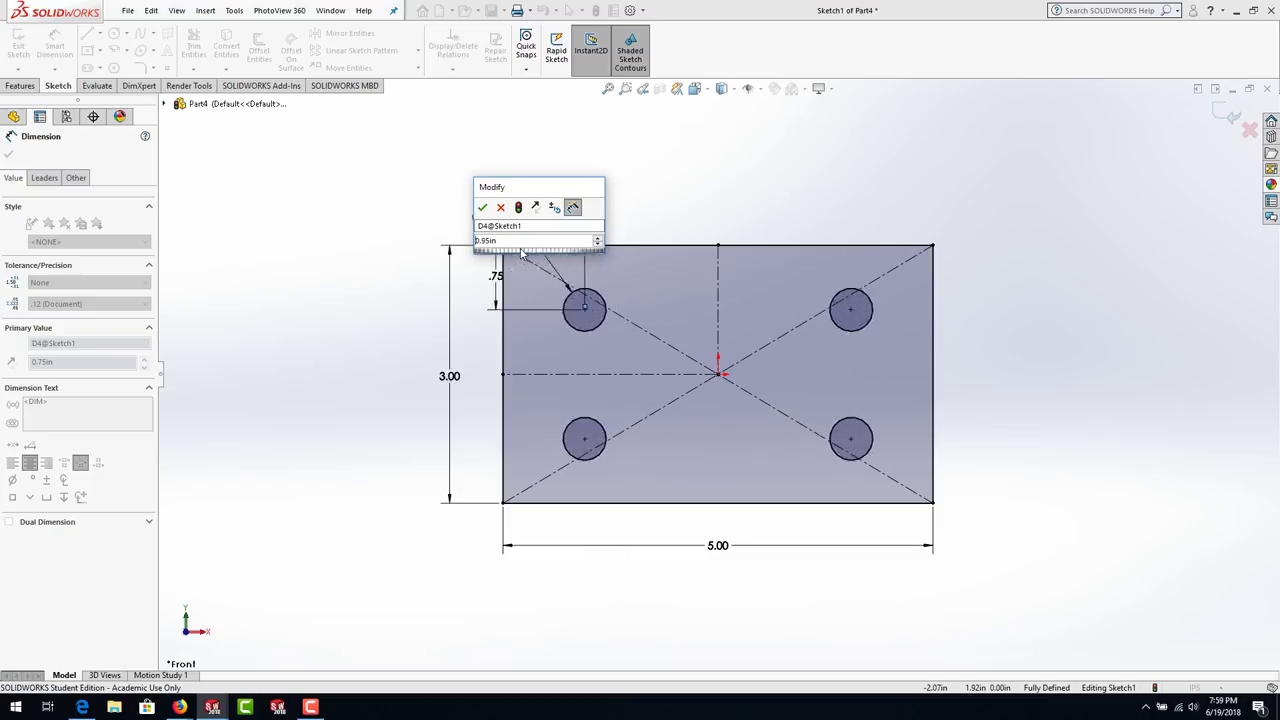
scroll(521, 254, down, 4)
scroll(521, 254, up, 3)
scroll(521, 254, down, 2)
scroll(521, 254, up, 1)
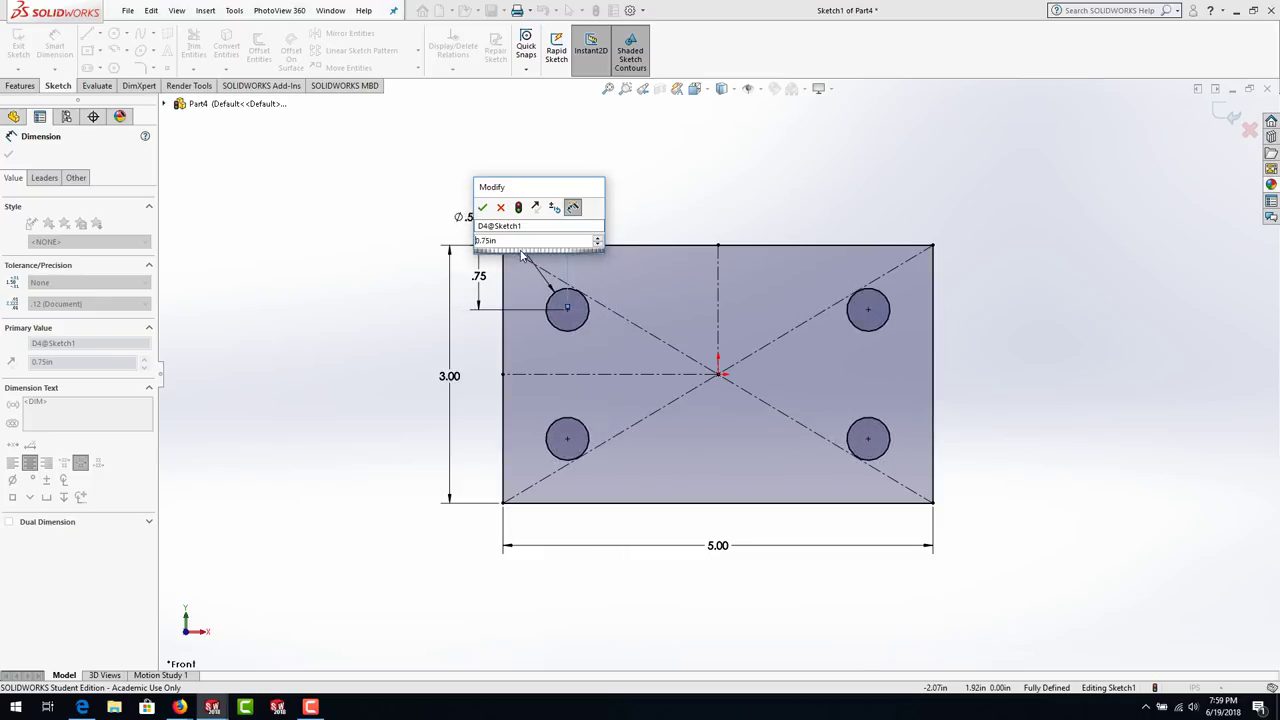
click(482, 207)
click(337, 254)
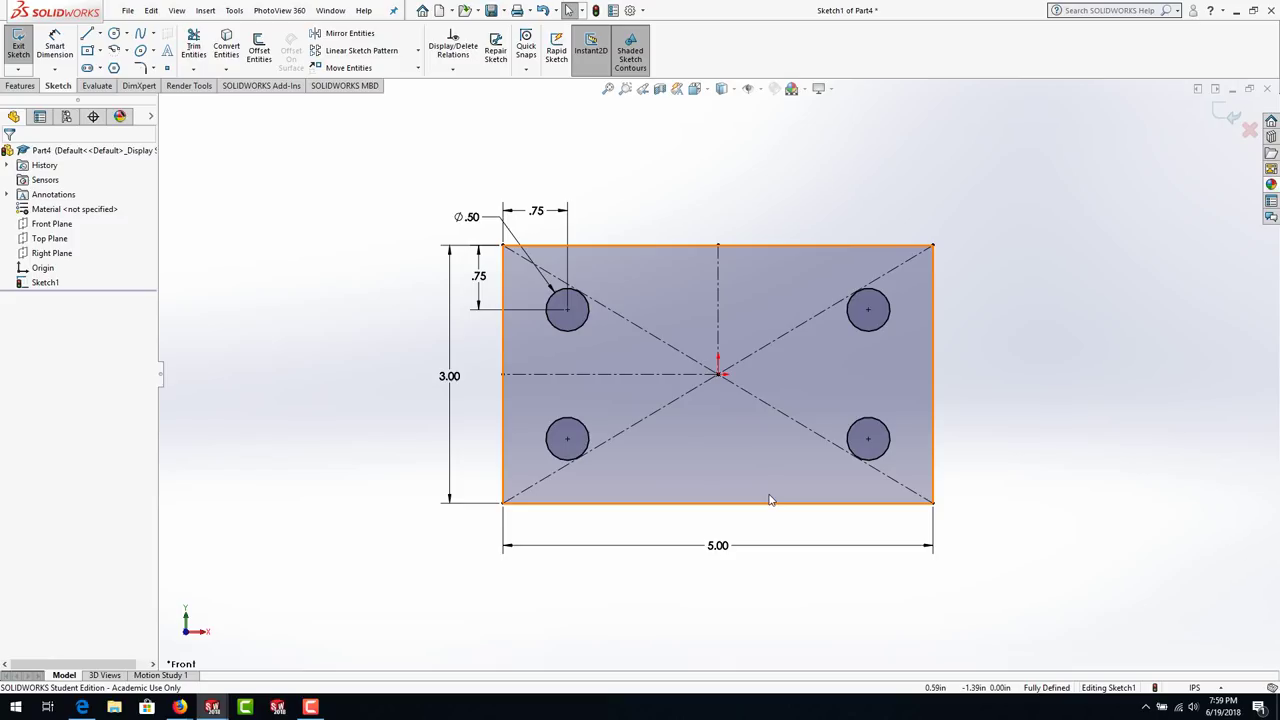
- Extrude the plate sketch with its four holes to a blind depth of 1.5 in
click(20, 85)
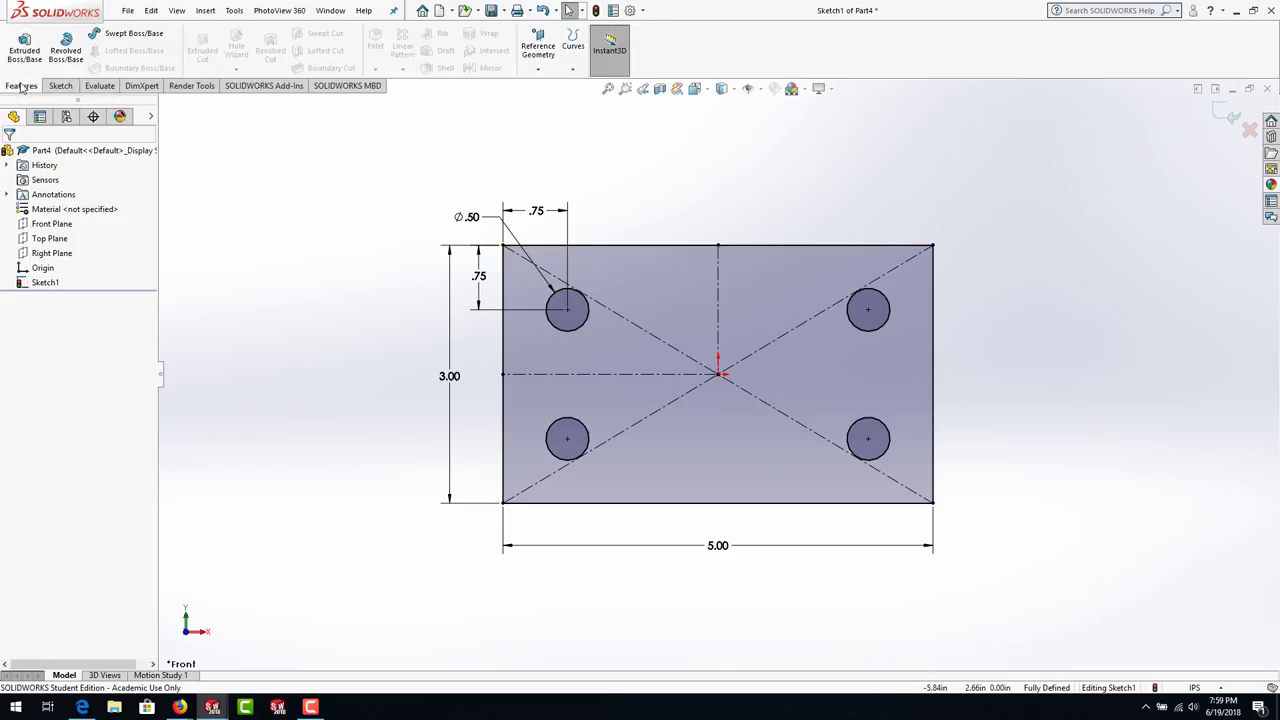
click(24, 52)
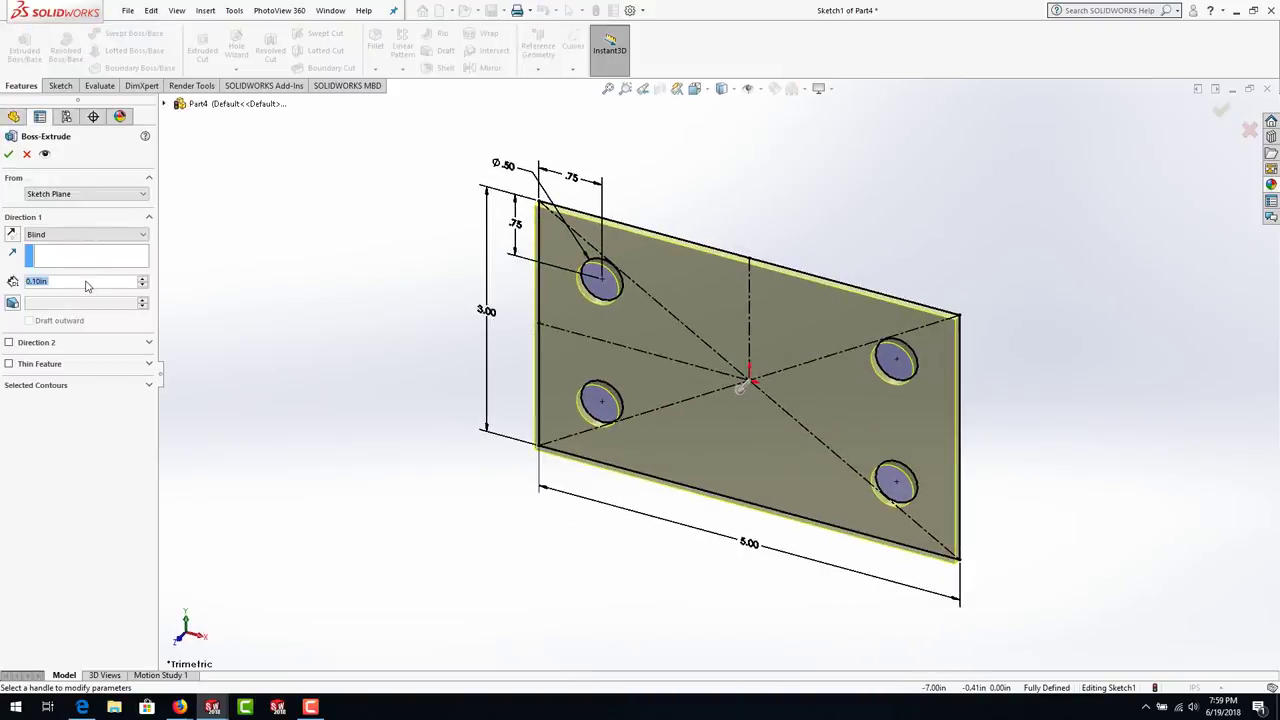
text(1.5)
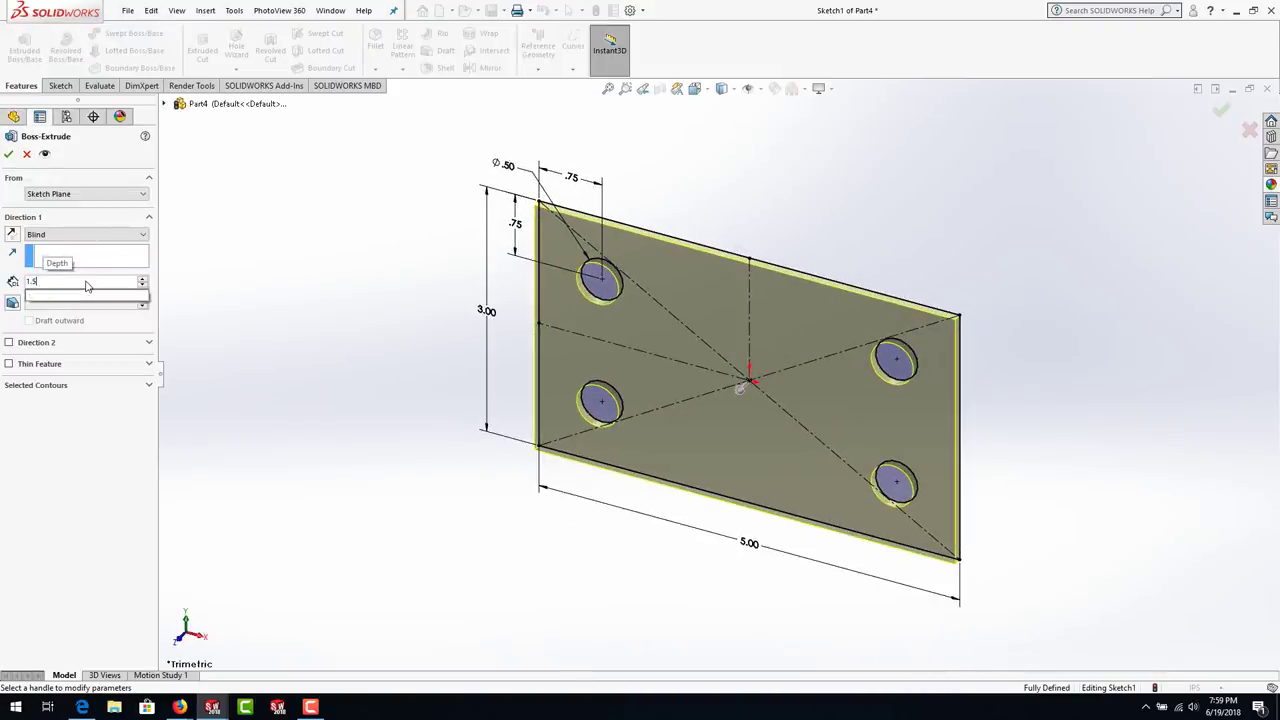
key(Return)
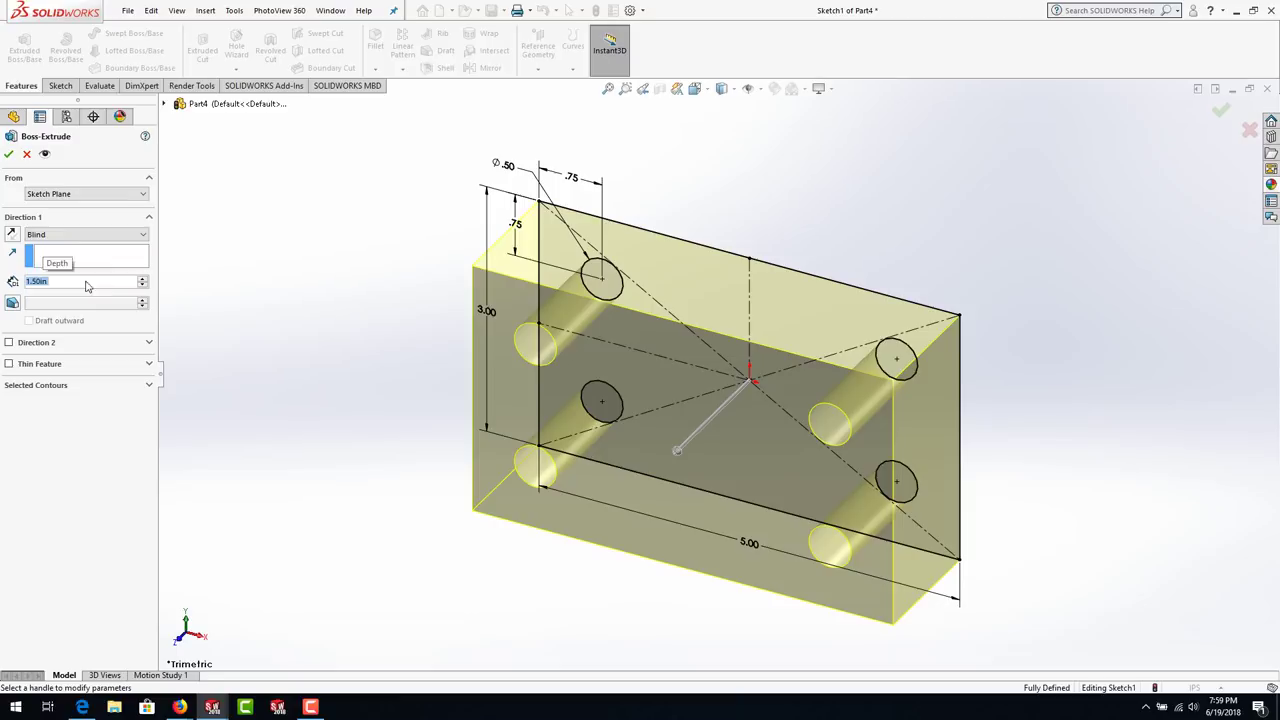
click(9, 155)
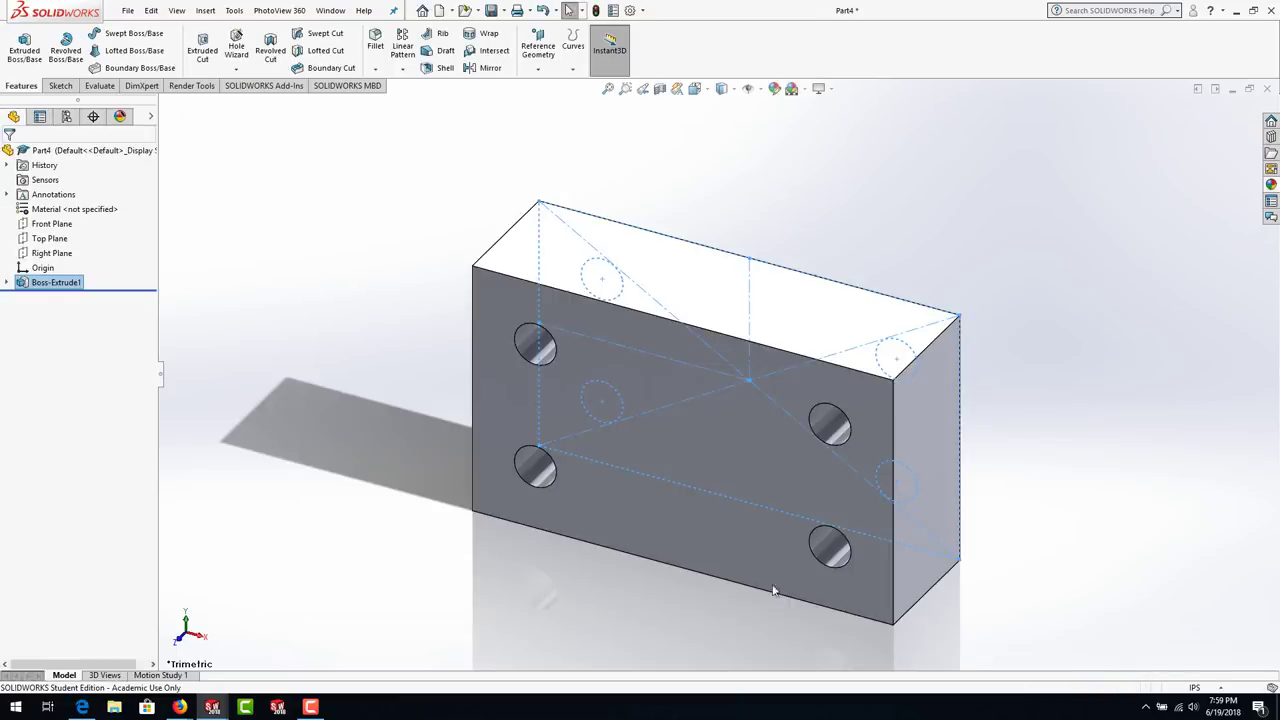
- Sketch a center rectangle from the origin on the block's front face, about 1.55 in wide and reaching the top and bottom edges
click(678, 517)
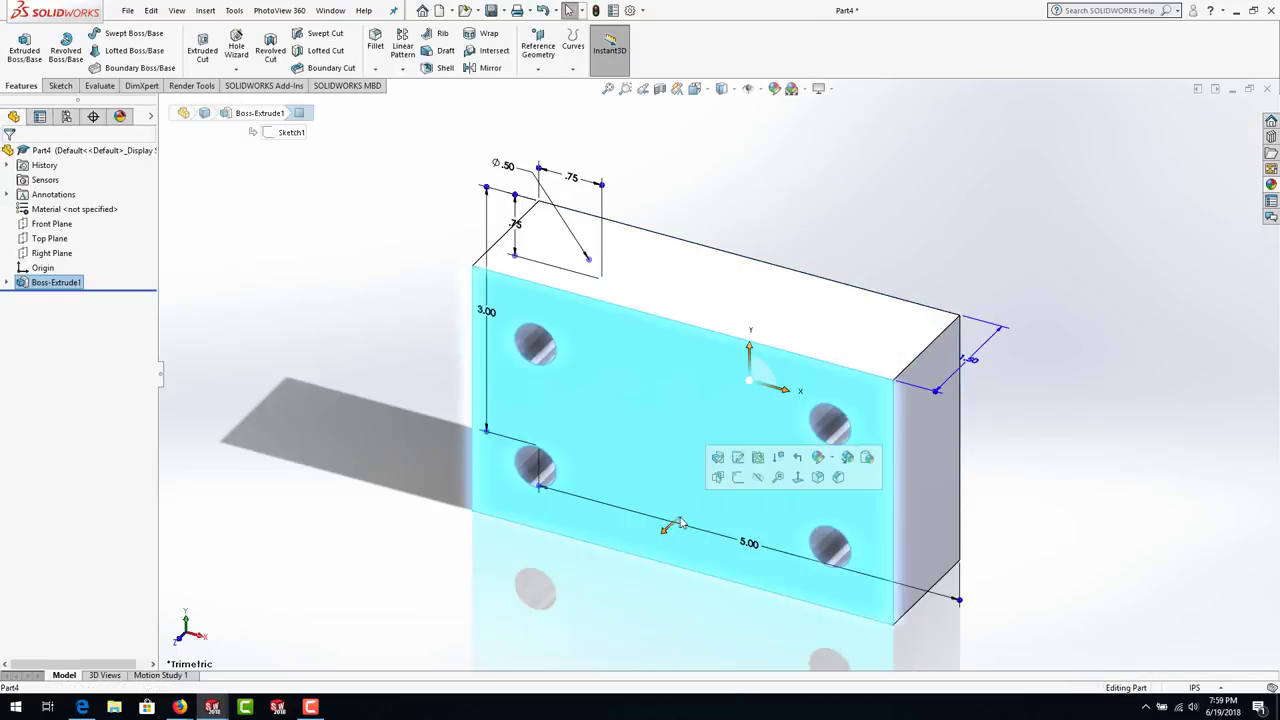
click(738, 479)
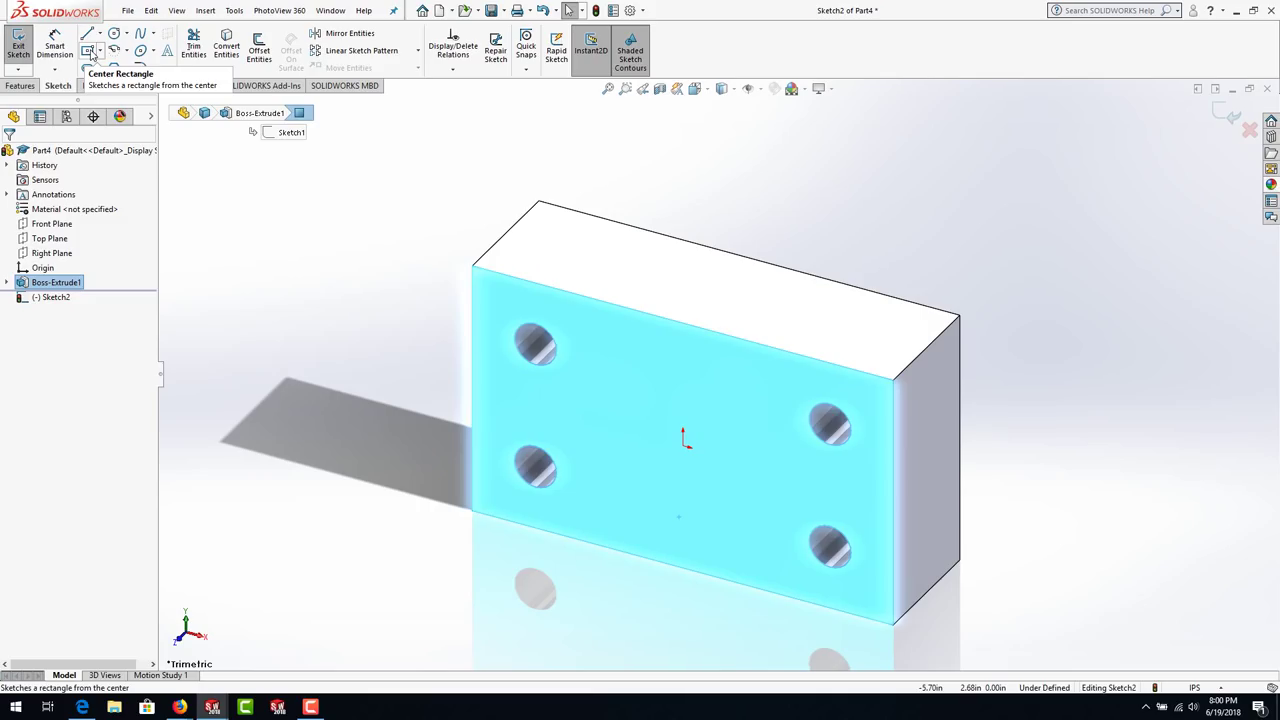
click(91, 53)
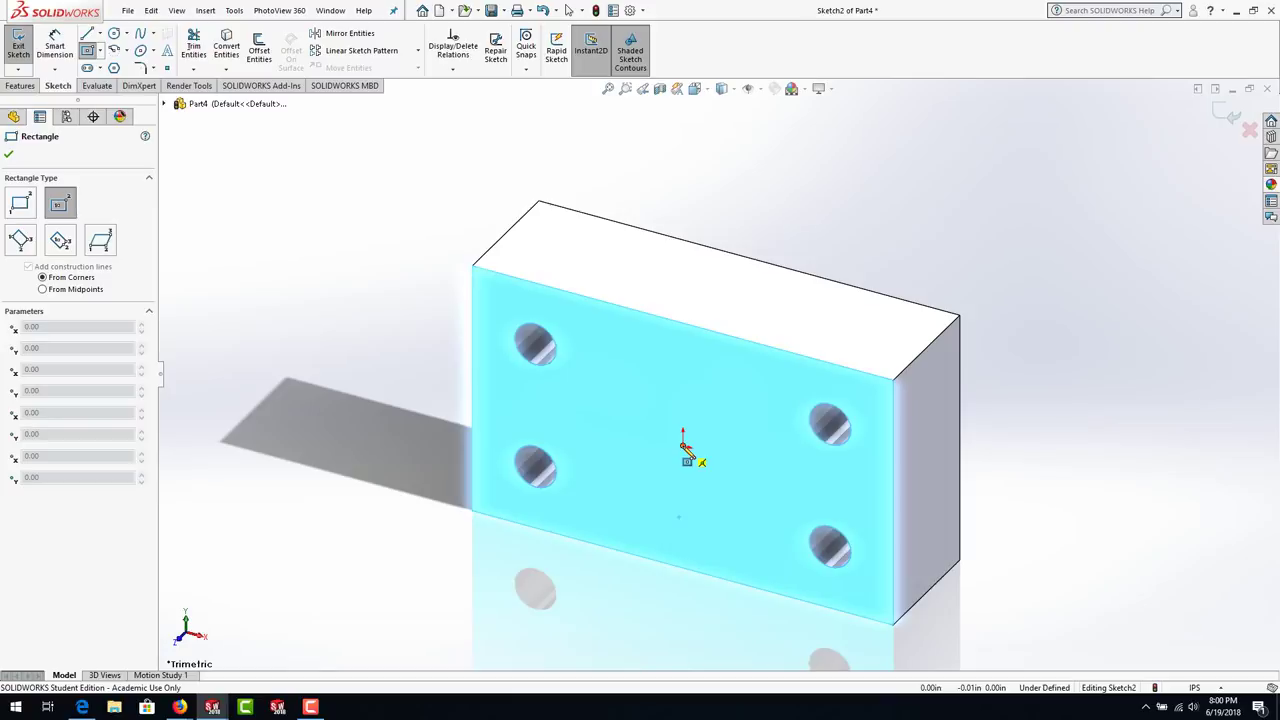
click(683, 445)
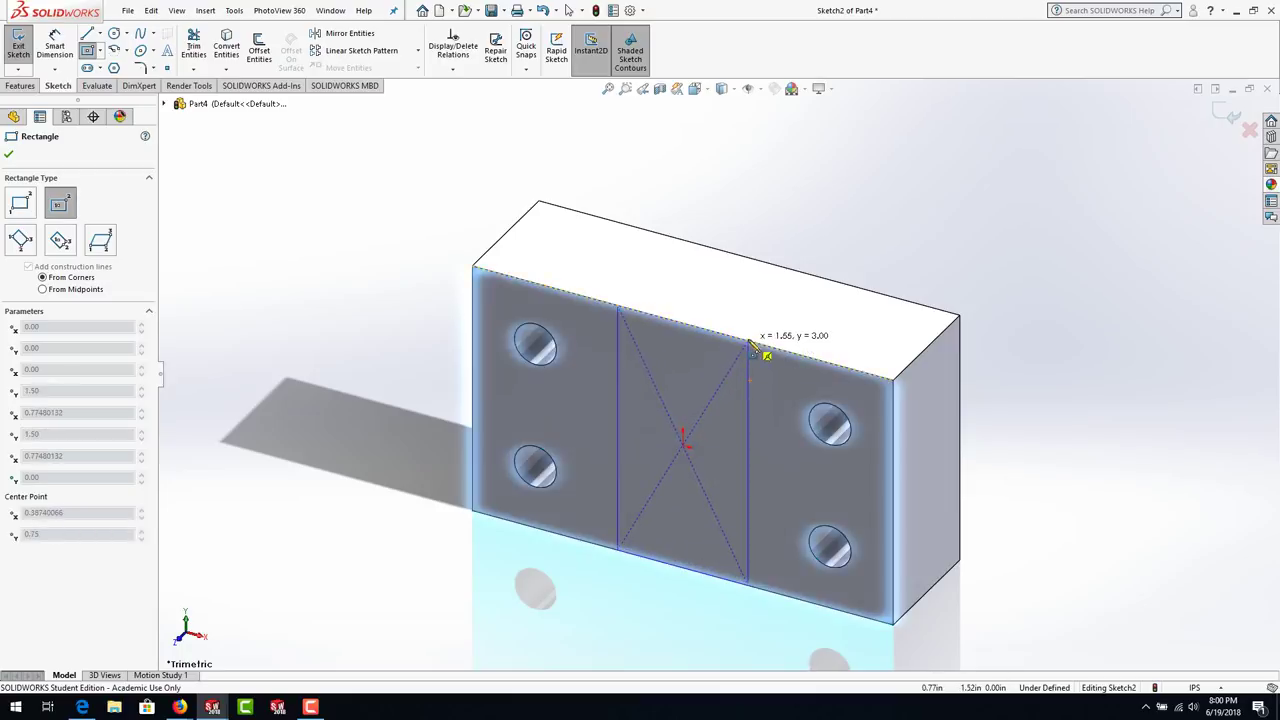
click(750, 343)
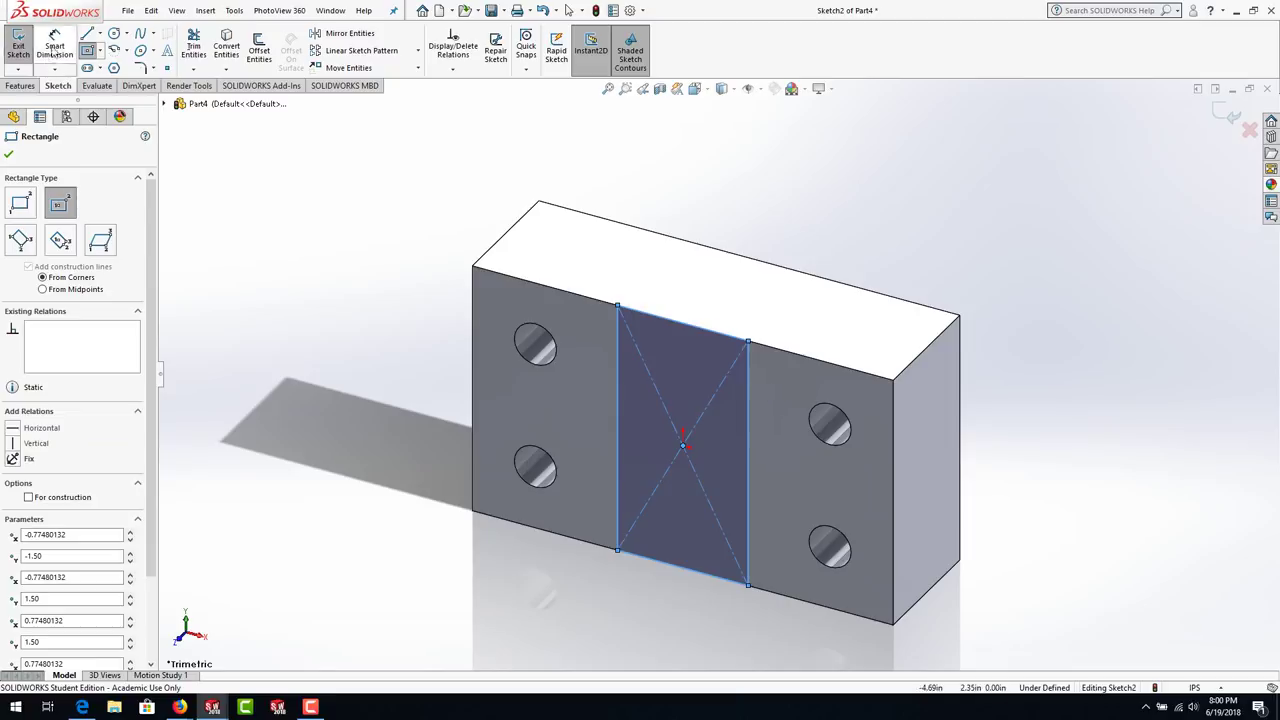
- Dimension the rectangle's width to 1.5 in
click(54, 48)
click(726, 336)
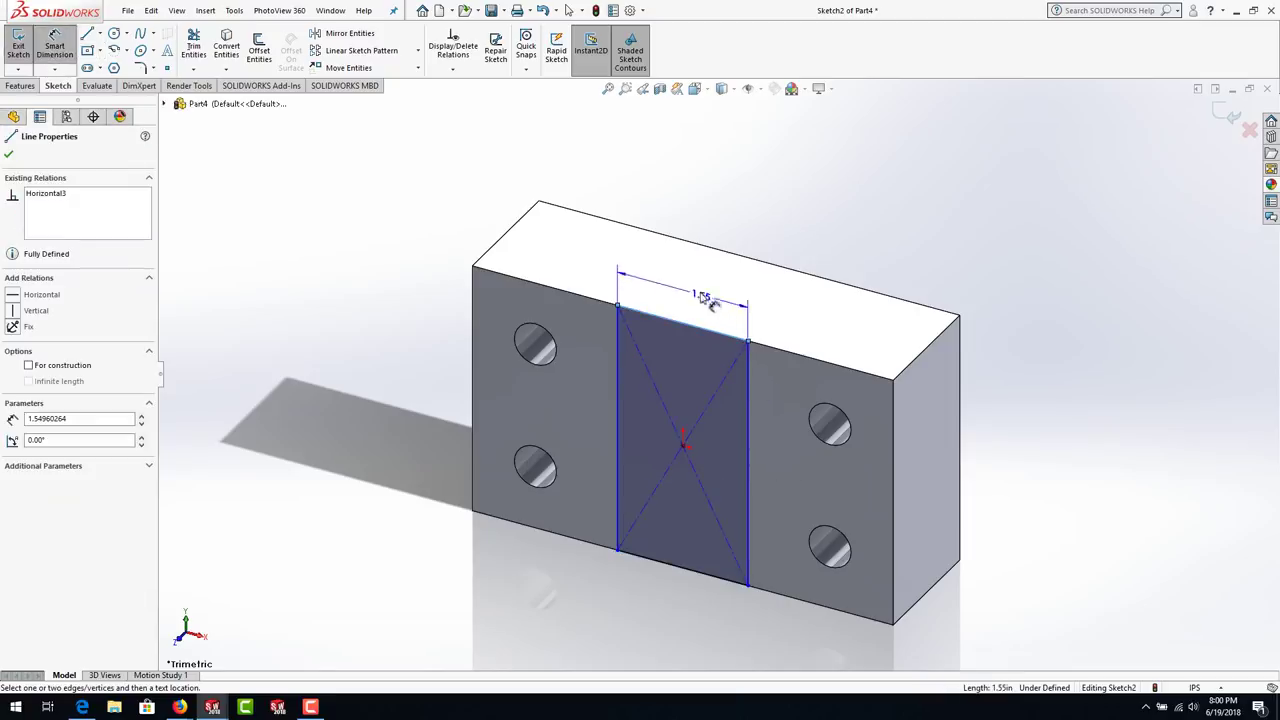
click(688, 286)
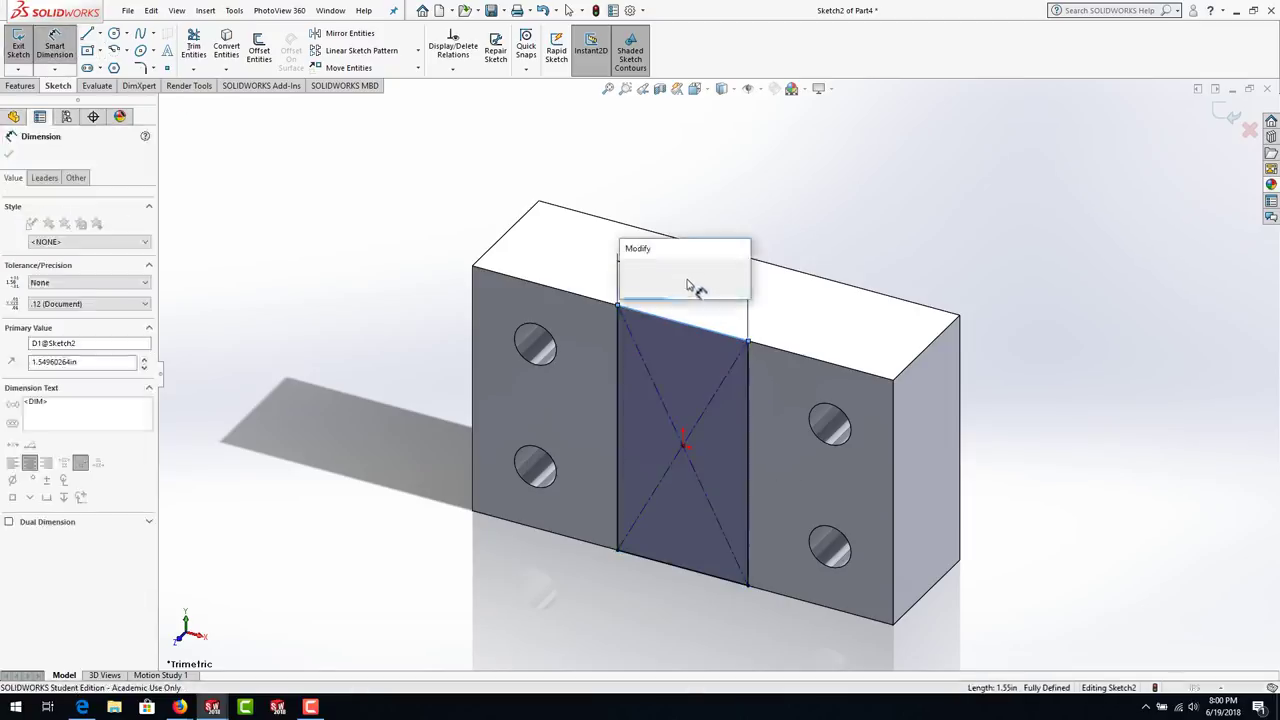
text(1.5)
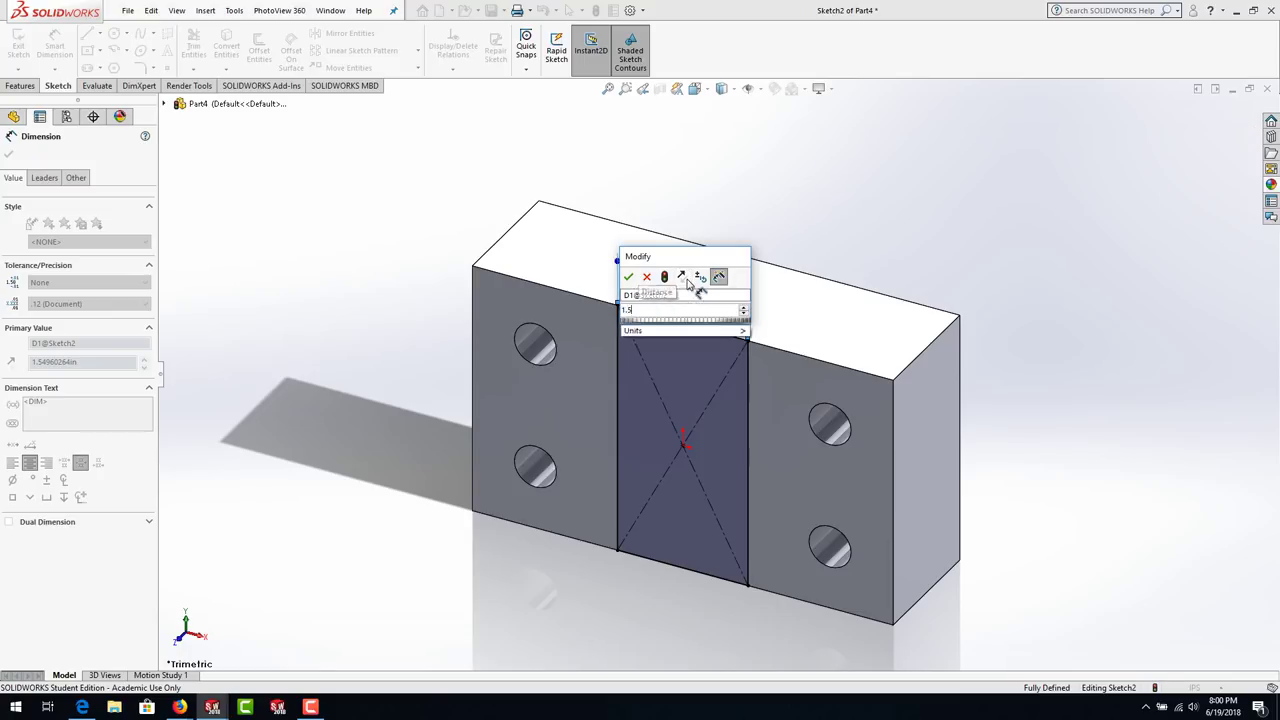
key(Return)
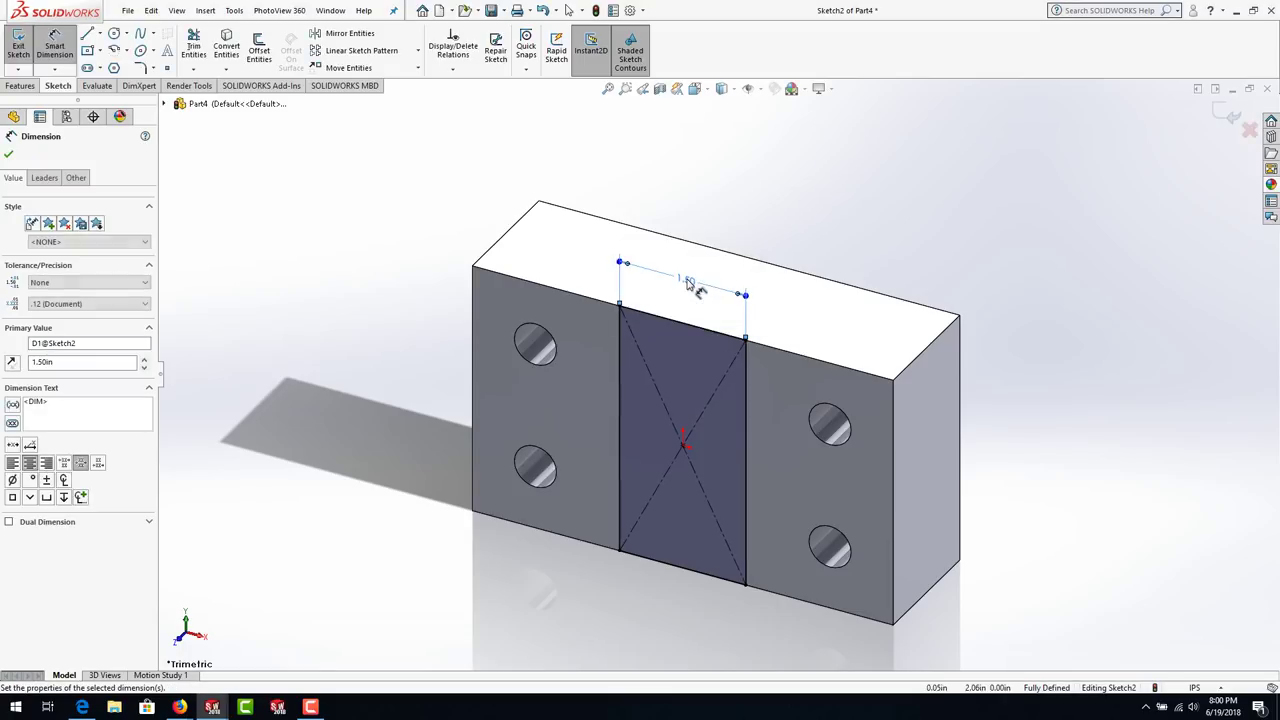
- Cut the rectangle into the block with an Extruded Cut to a blind depth of 1 in
click(21, 86)
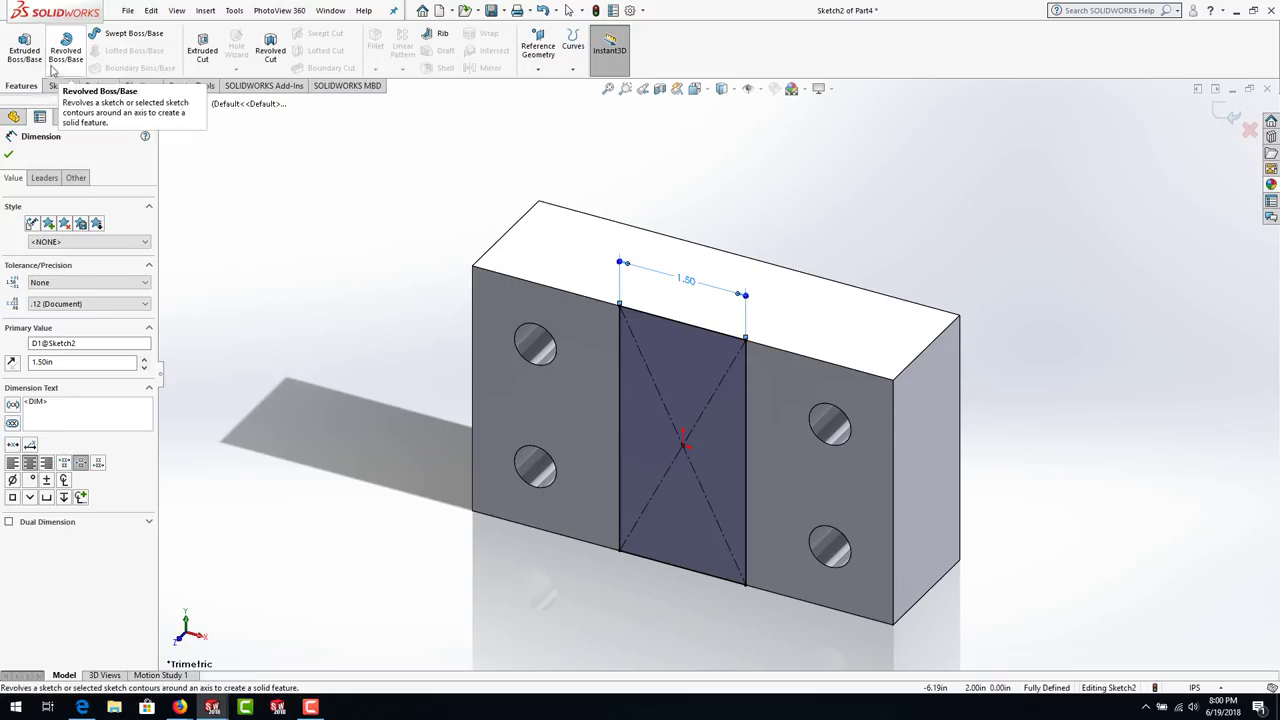
click(203, 56)
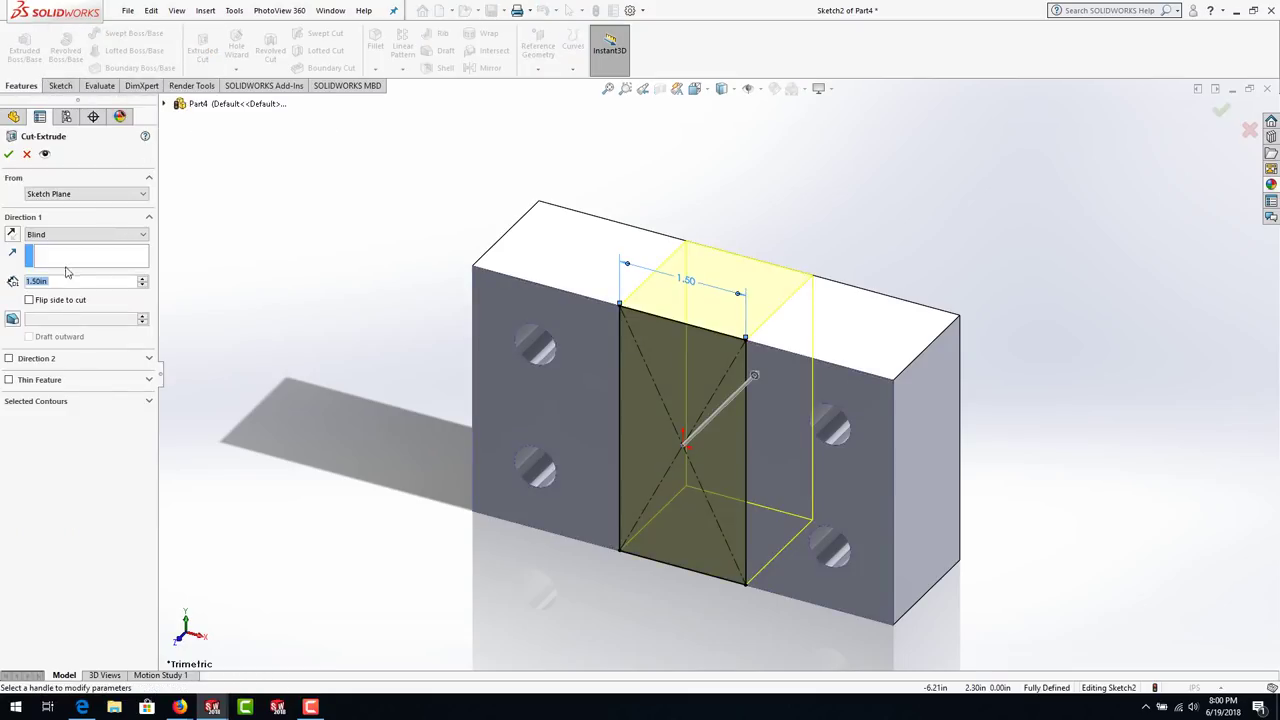
text(1)
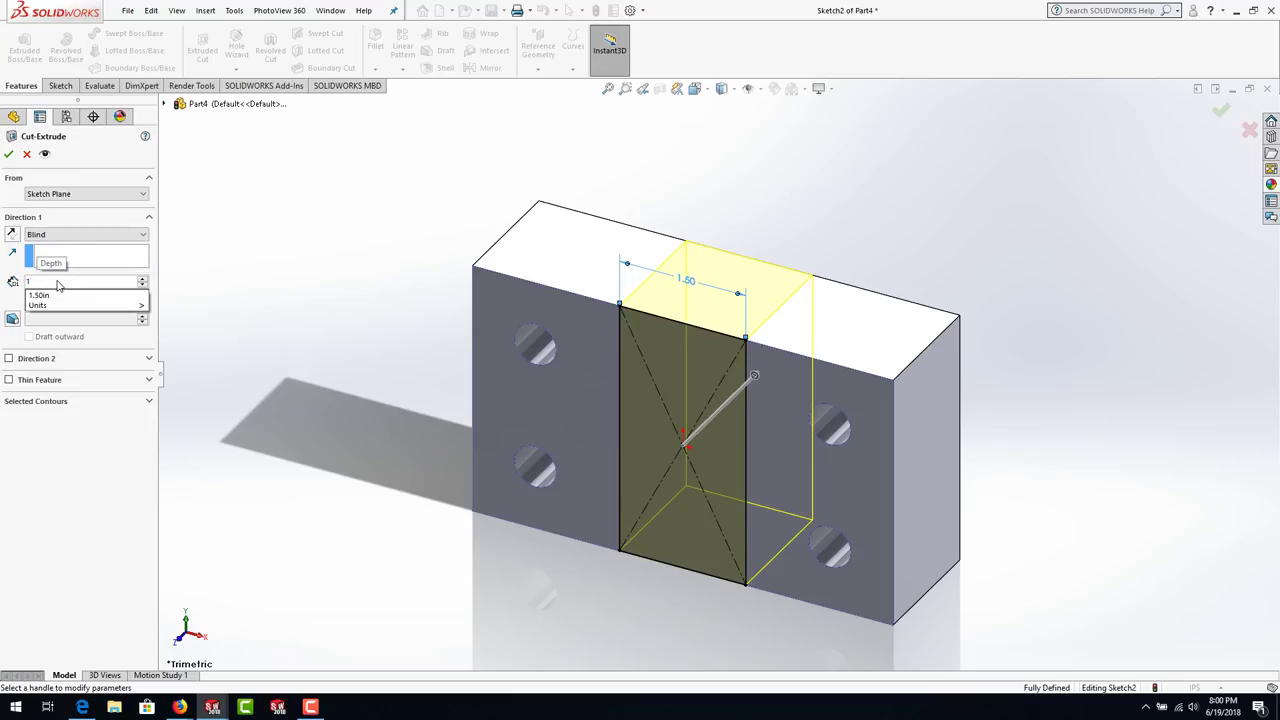
key(Return)
click(8, 153)
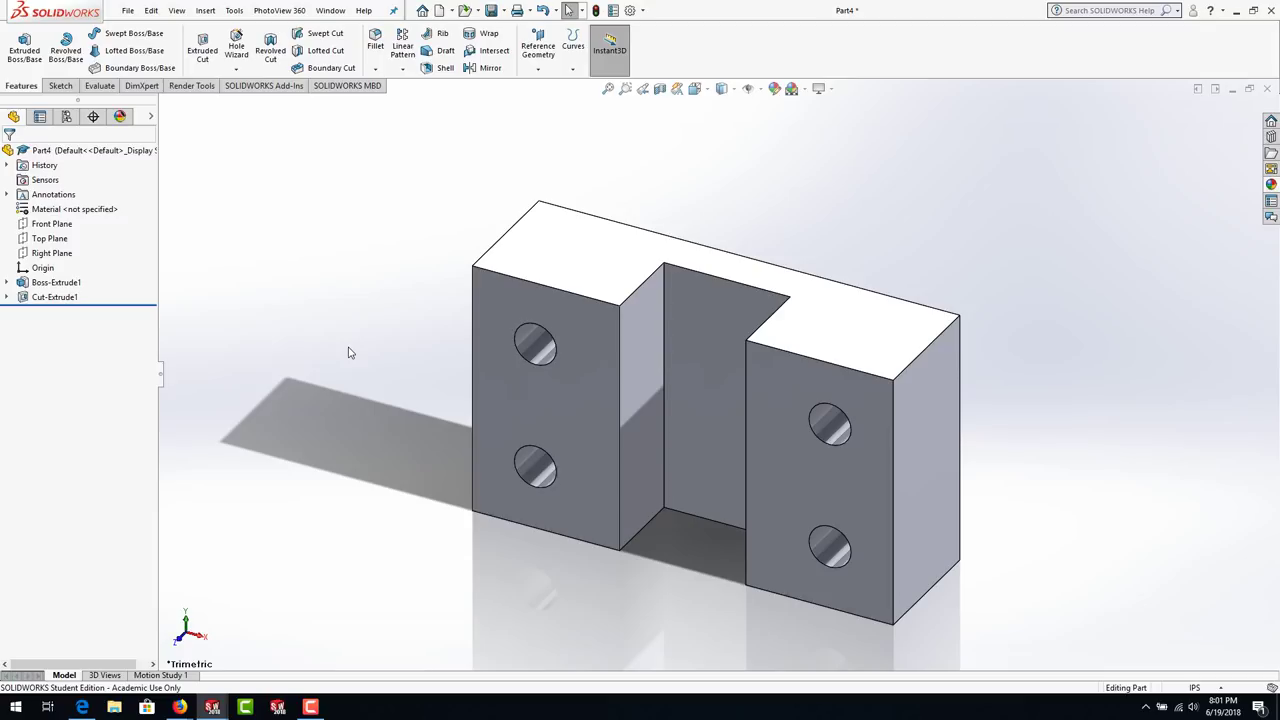
- Fillet the block's four outer corner edges and the slot's two inner vertical edges with a 0.5 in radius
click(476, 302)
click(376, 46)
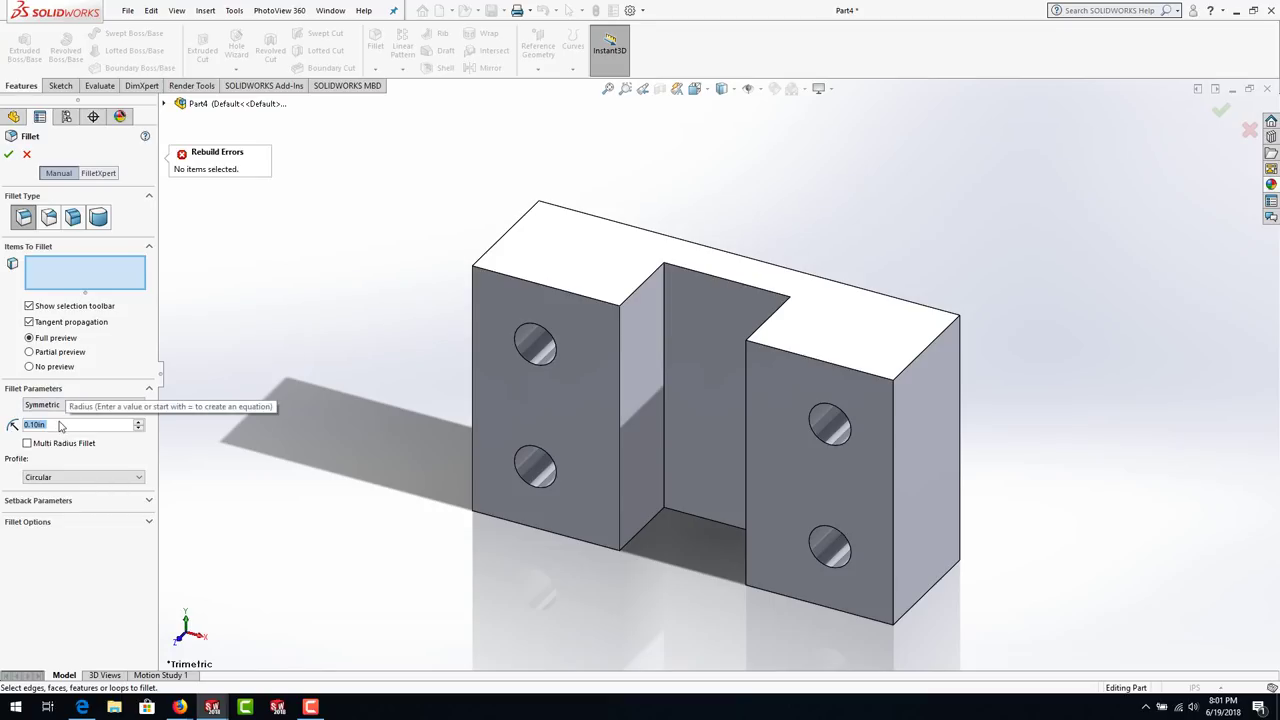
text(0.5)
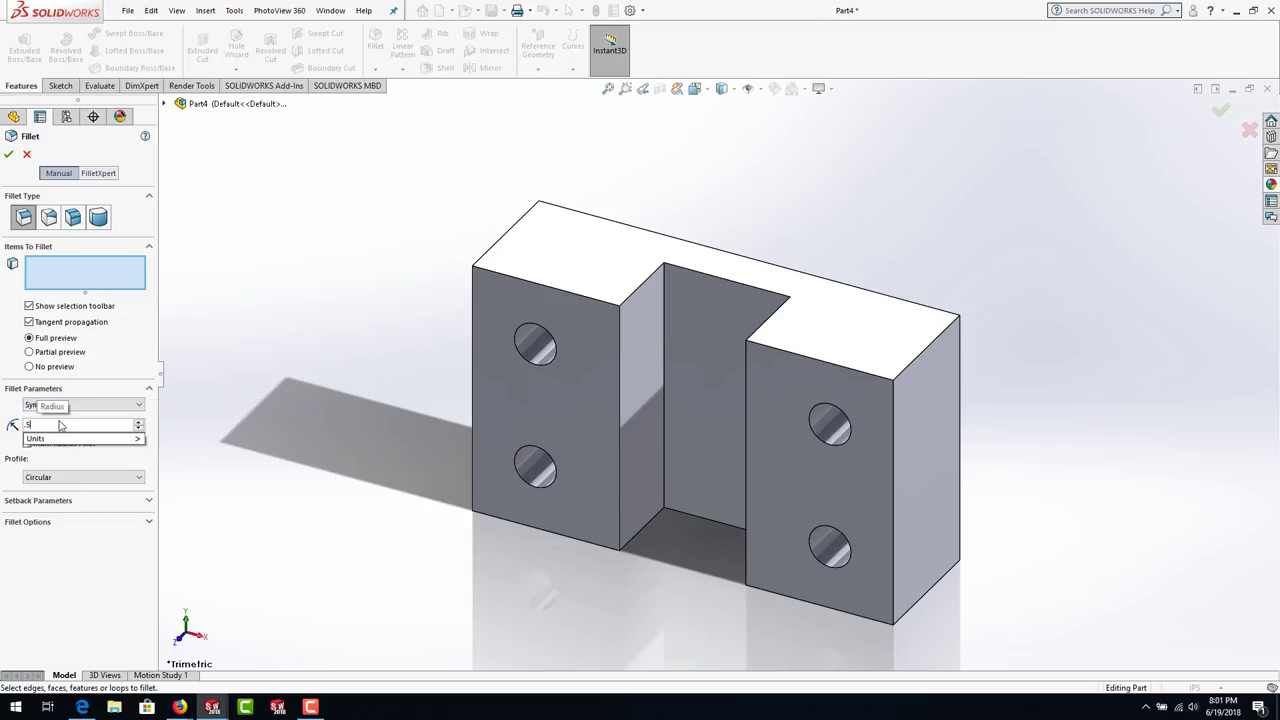
key(Return)
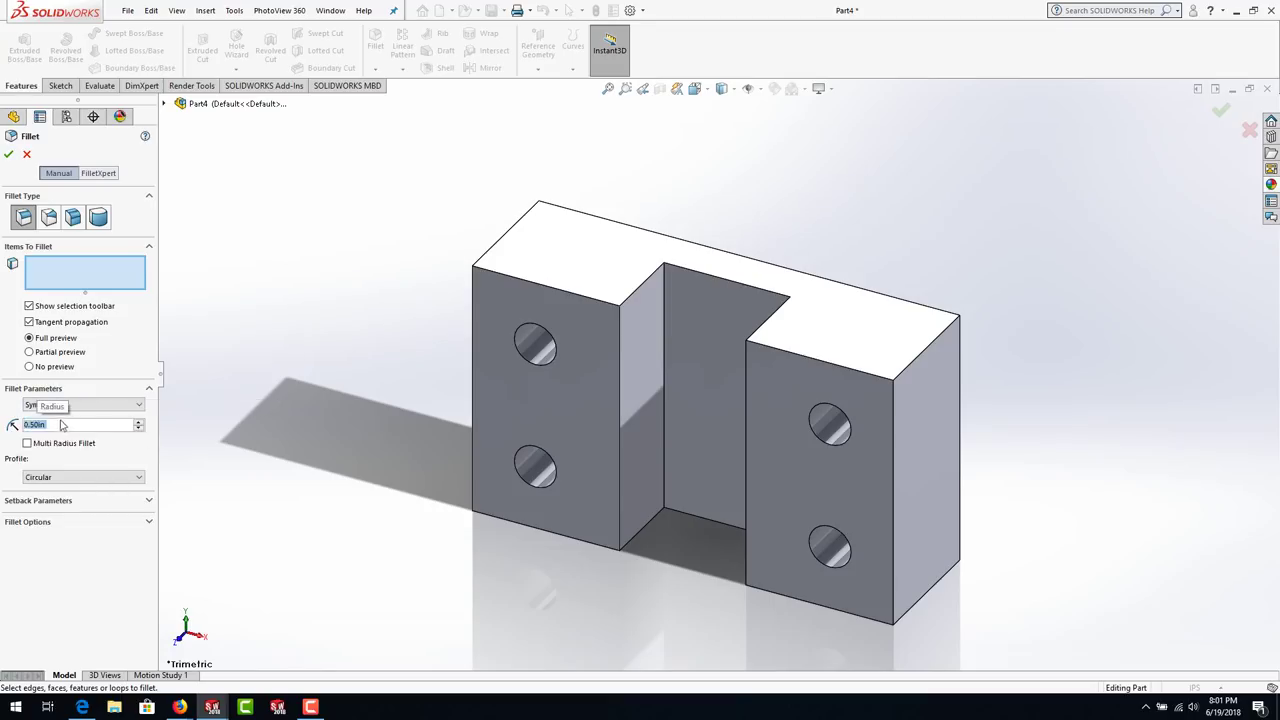
click(505, 236)
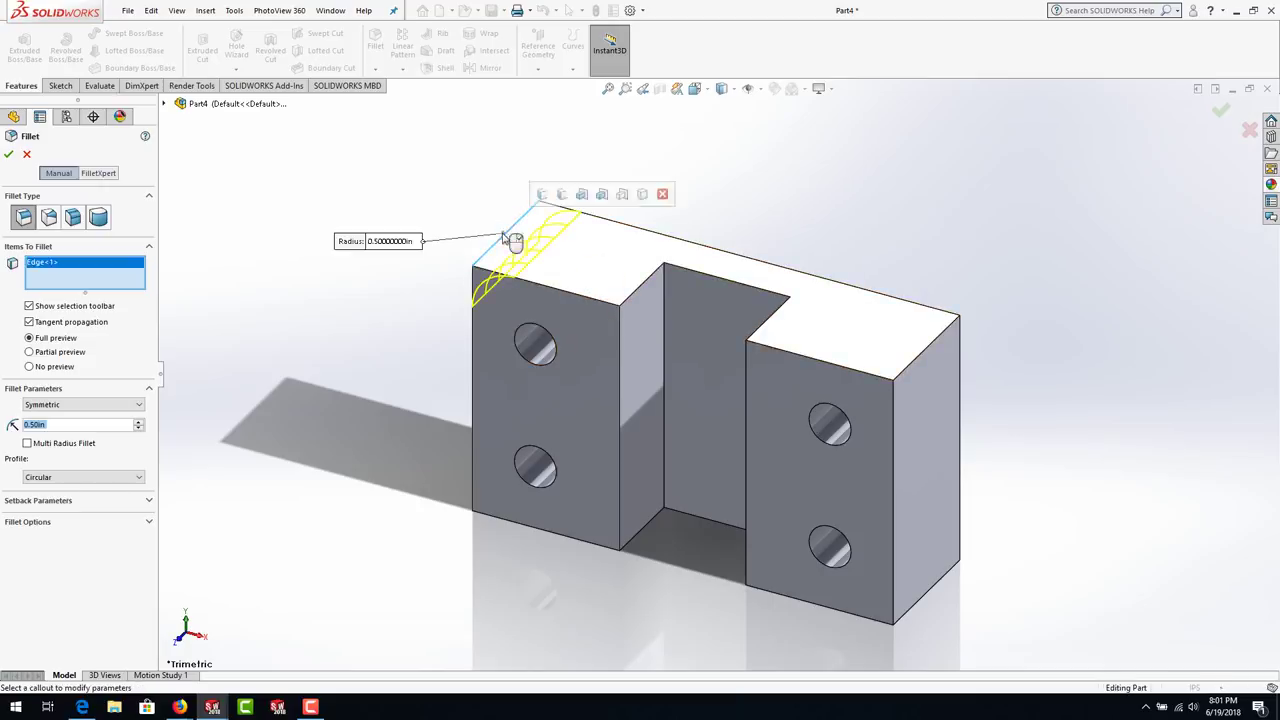
click(903, 370)
click(920, 602)
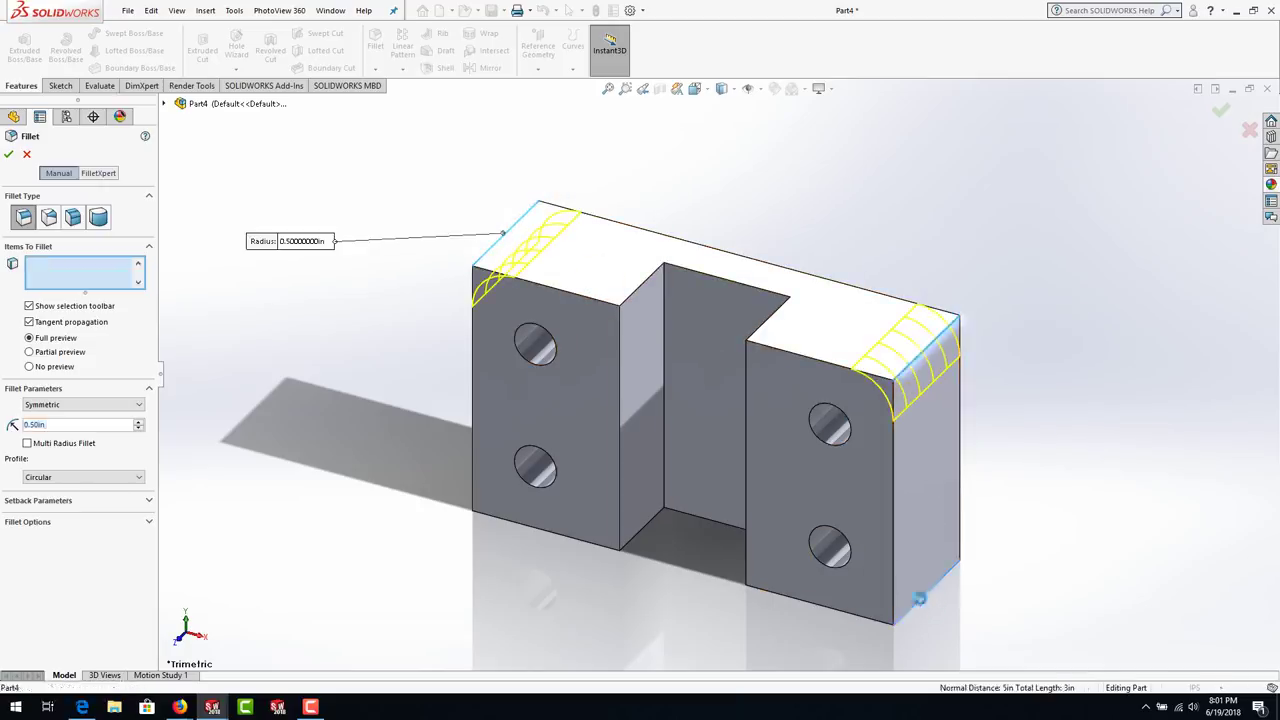
click(493, 495)
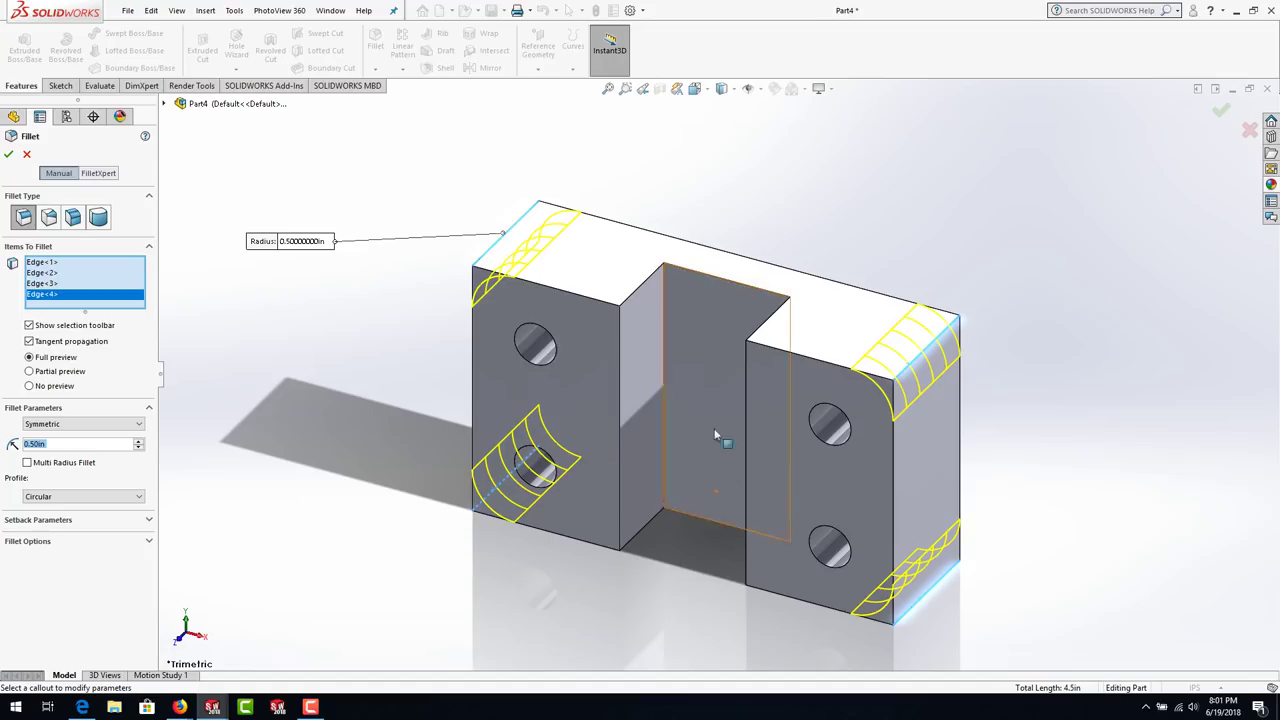
click(665, 340)
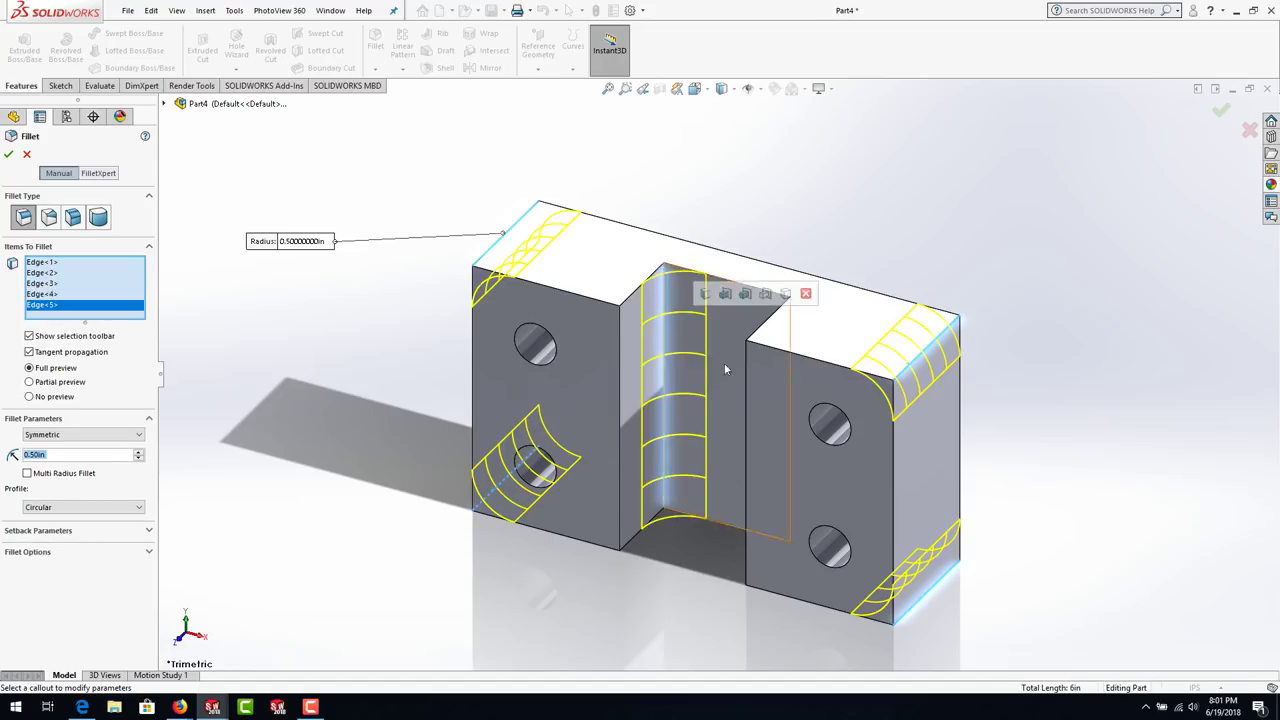
click(790, 342)
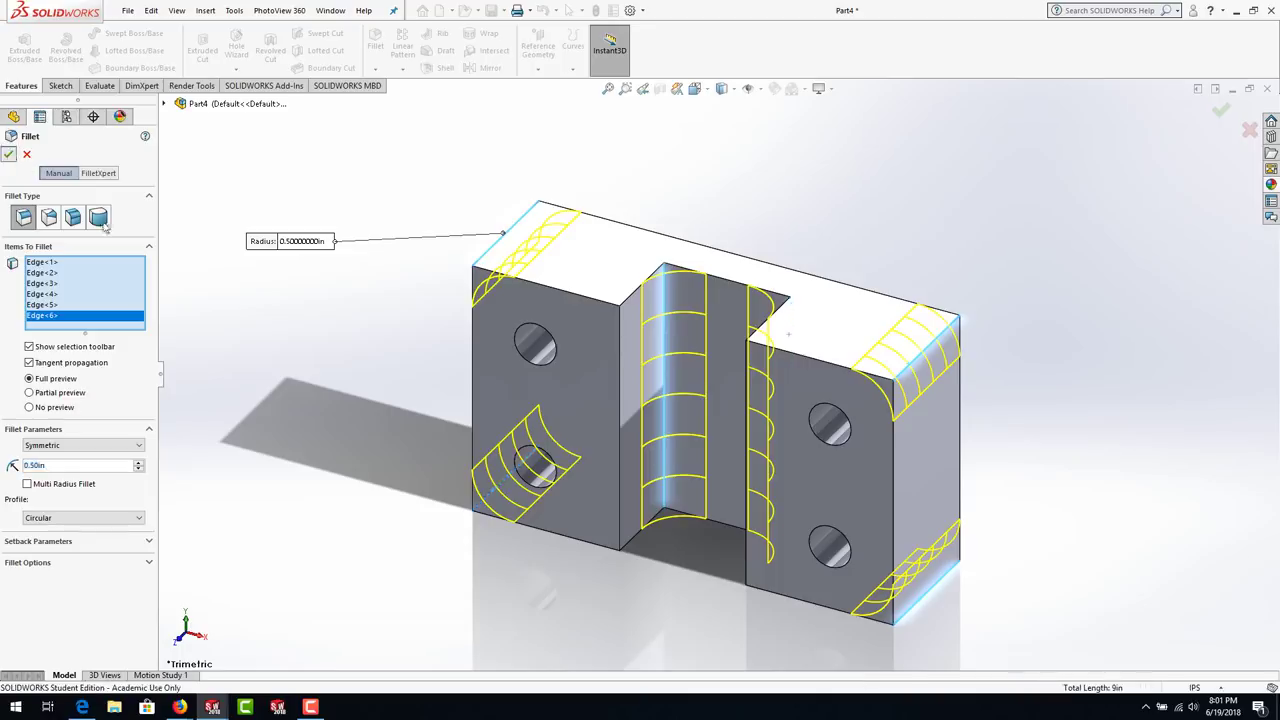
key(Return)
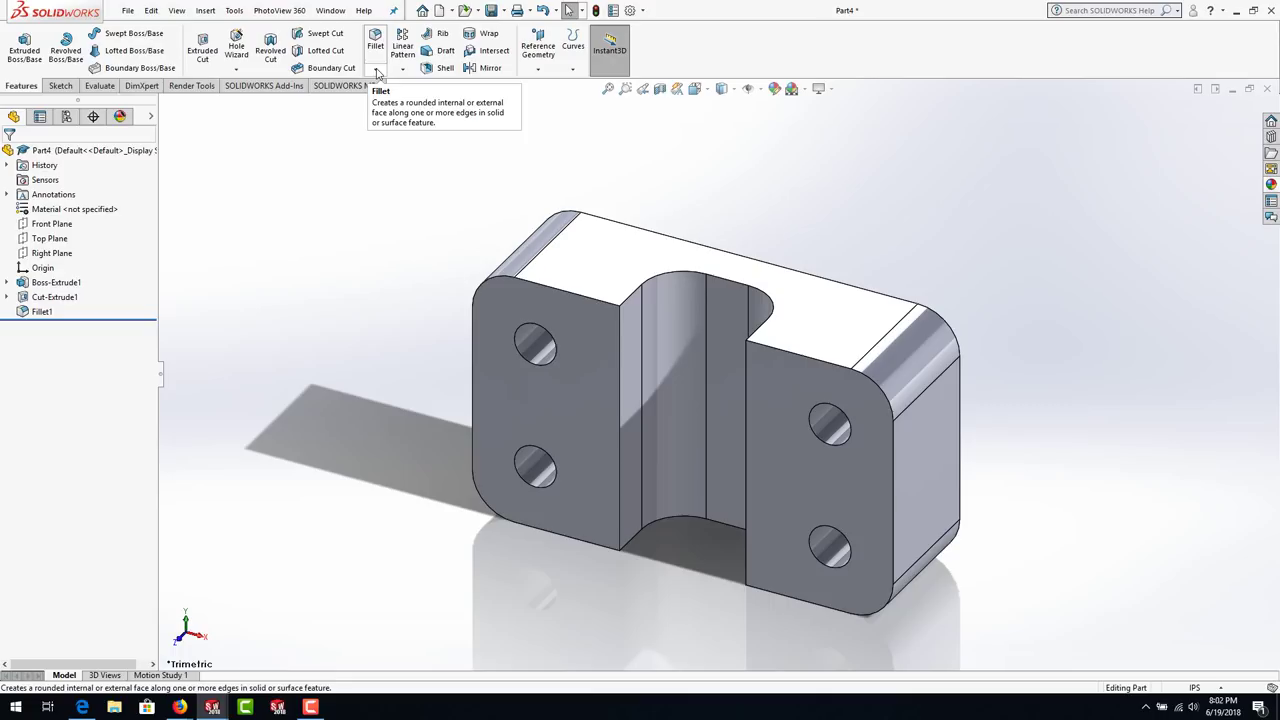
- Chamfer both front face outlines, the four front hole edges and the slot's upper and lower edges at 0.125 in and 45°
click(377, 72)
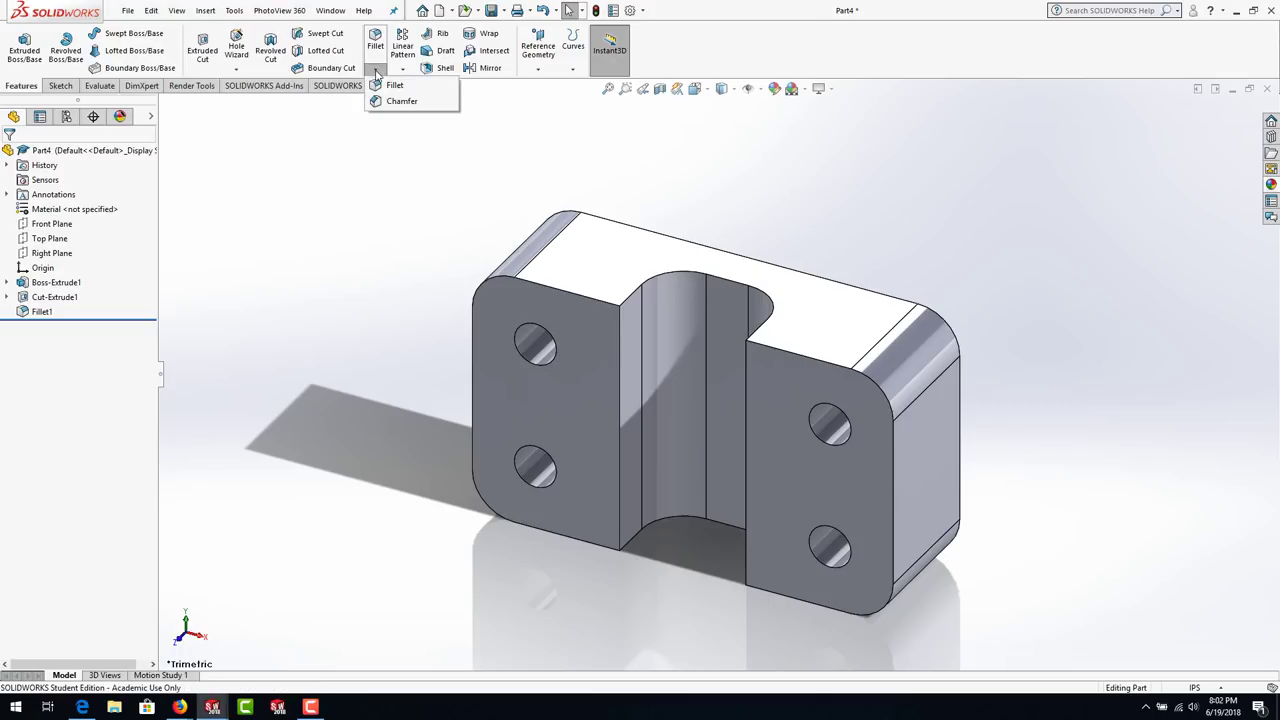
click(398, 102)
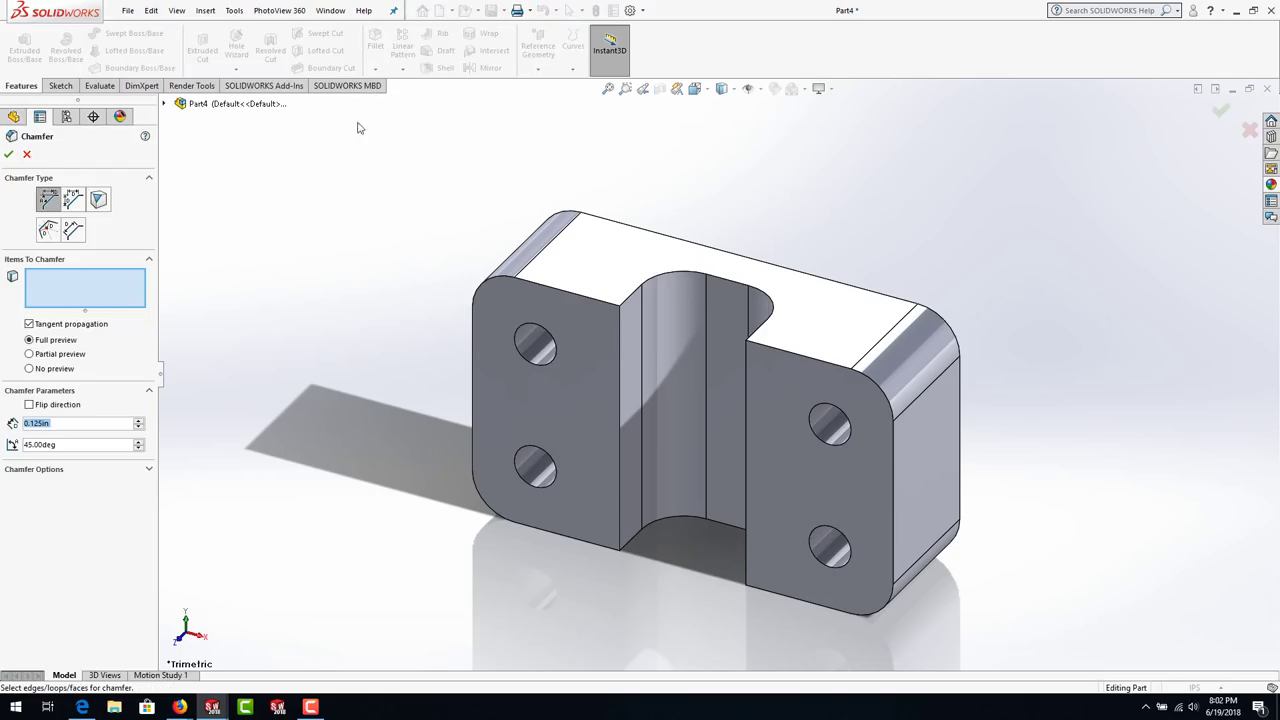
click(572, 290)
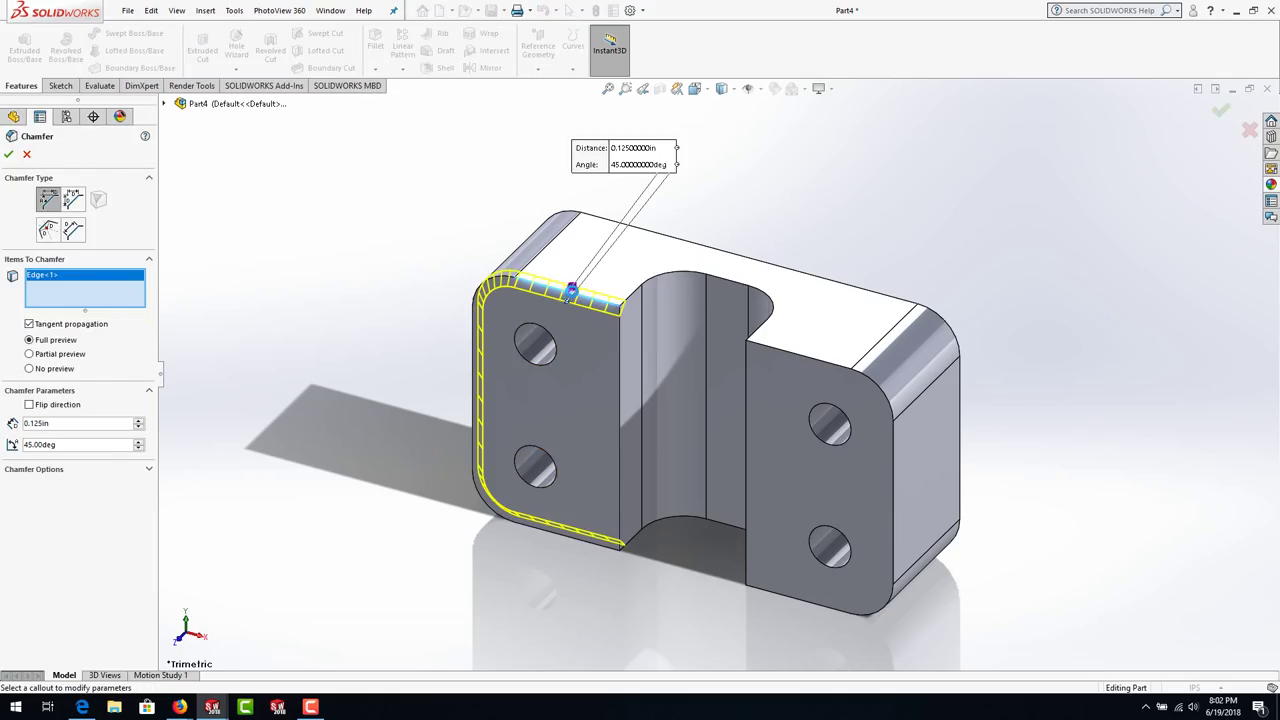
click(770, 346)
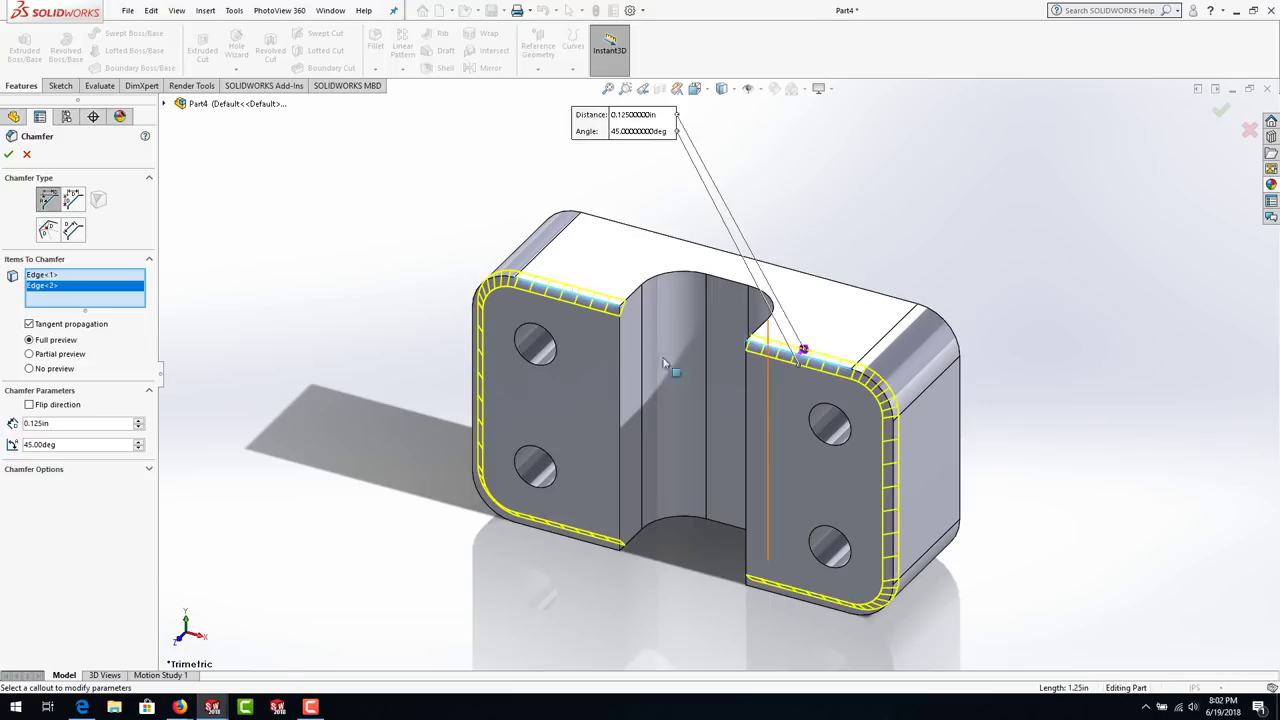
click(549, 369)
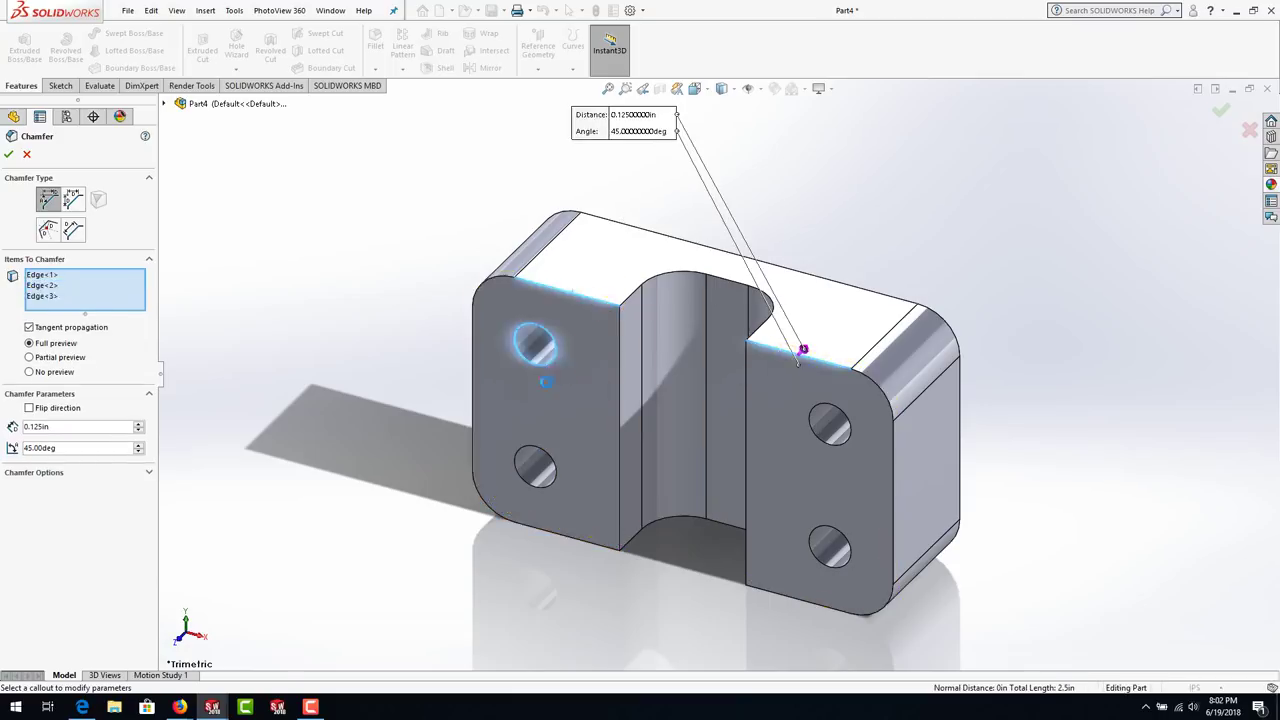
click(549, 460)
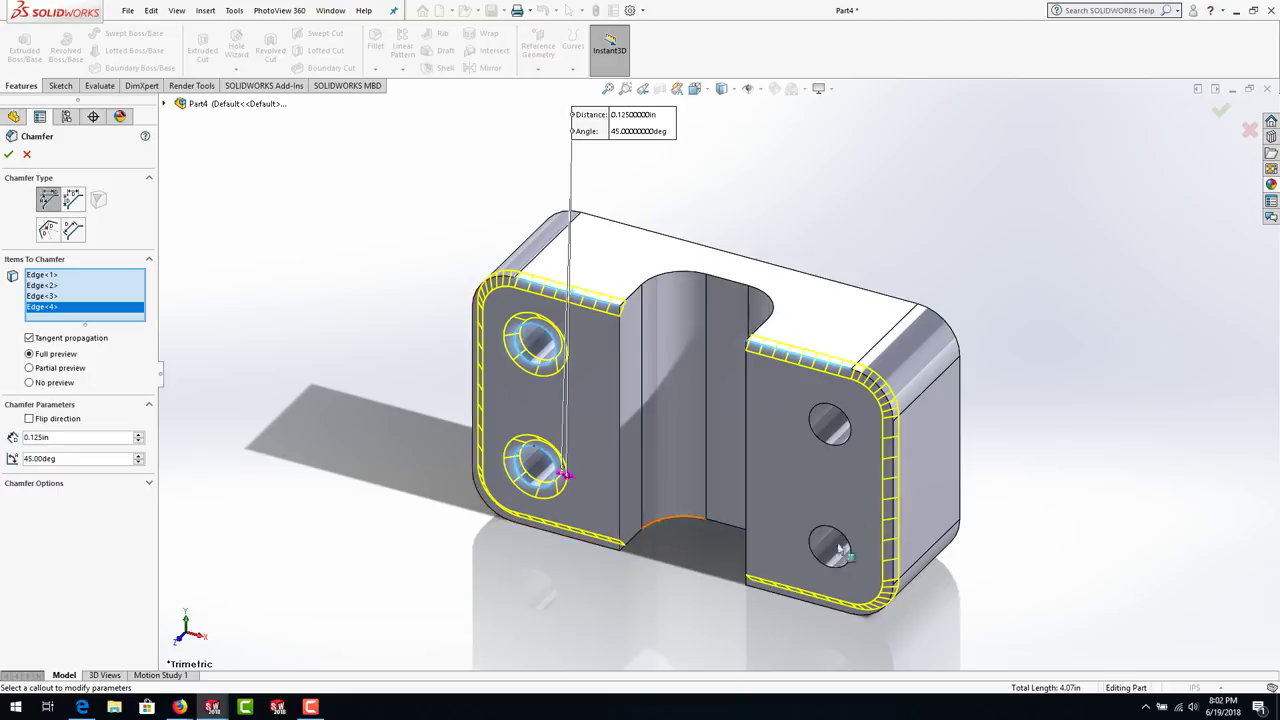
click(828, 451)
click(818, 535)
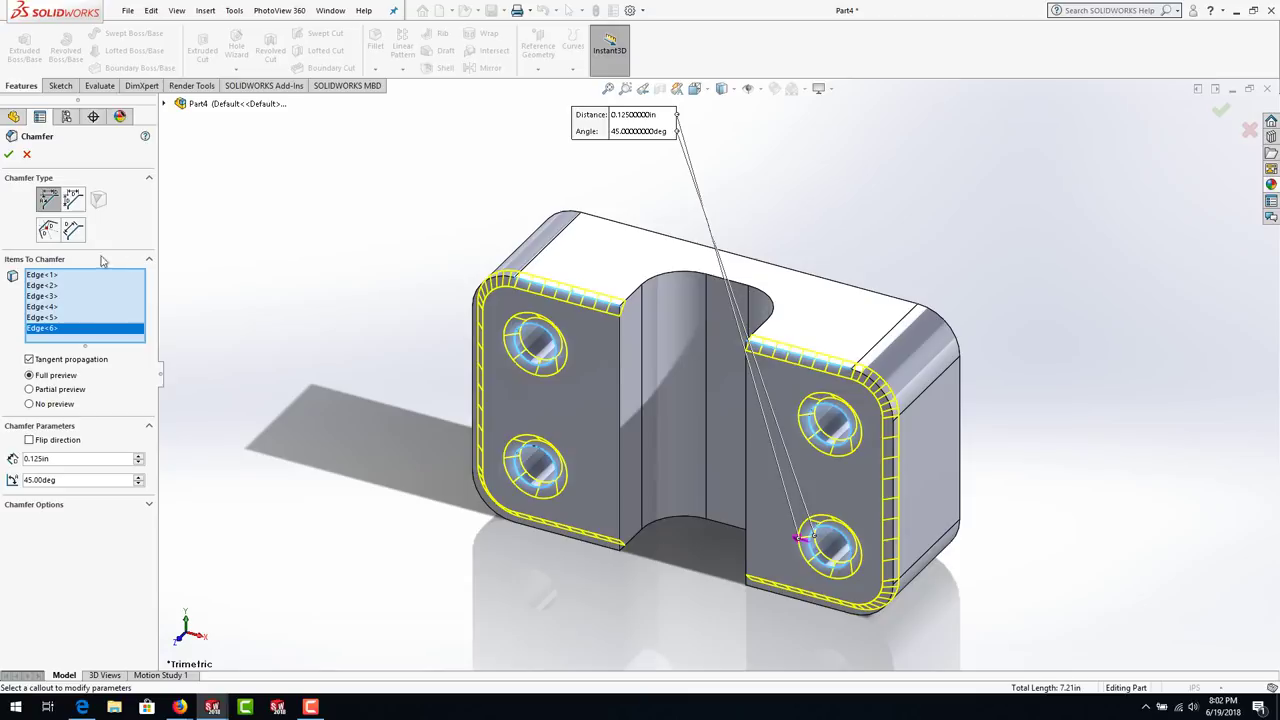
click(652, 286)
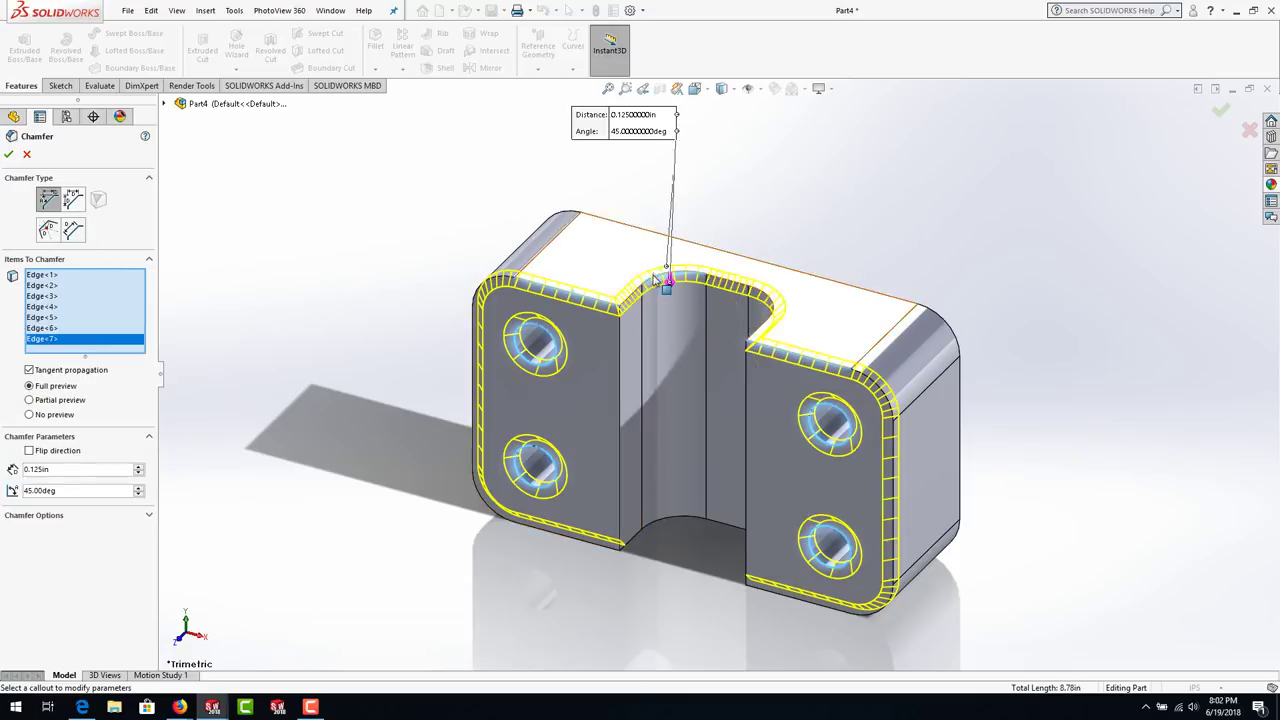
click(676, 520)
click(13, 155)
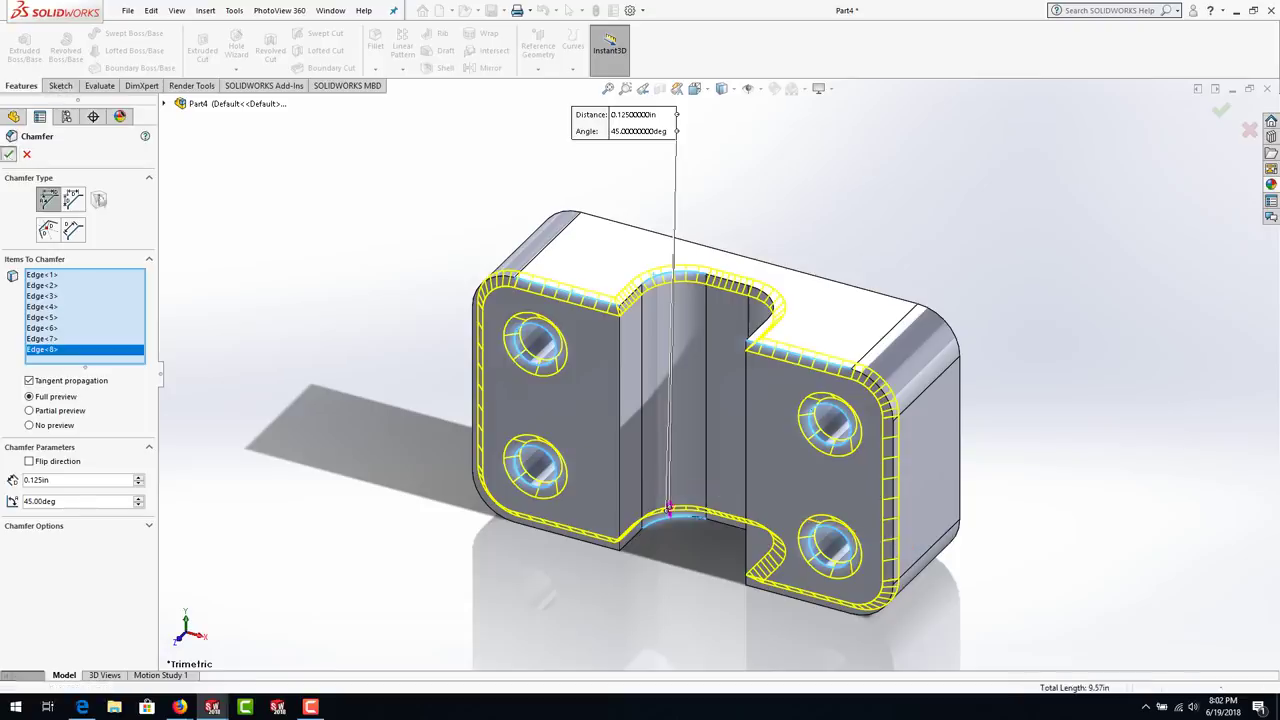
- Shell the block to a 0.10 in wall thickness, removing the flat back face opposite the slot
middle_drag(608, 523, 771, 478)
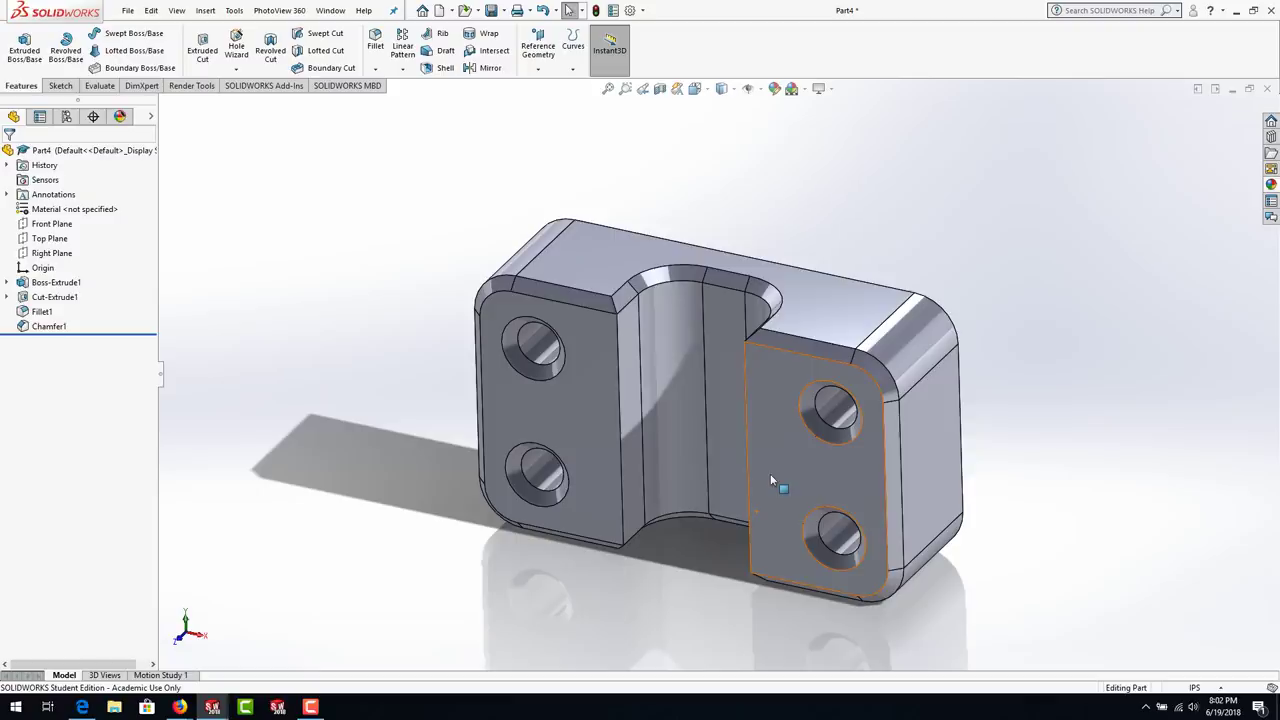
middle_drag(978, 299, 746, 297)
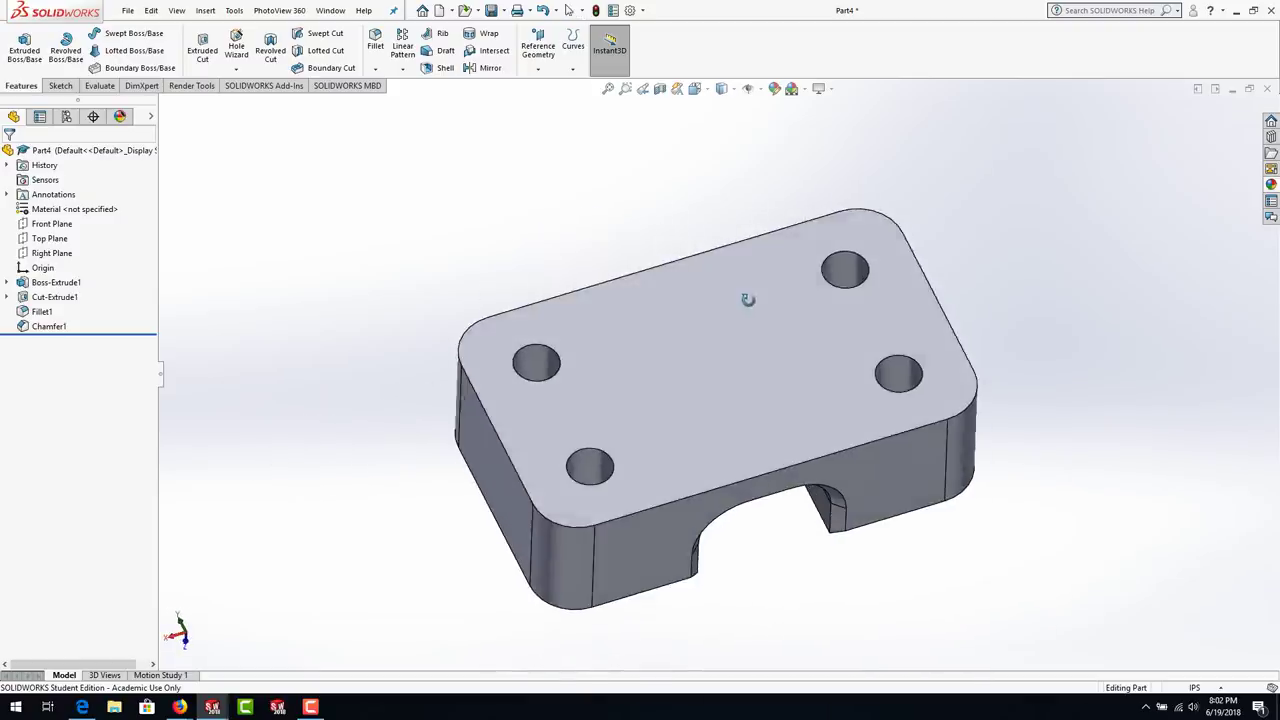
click(430, 74)
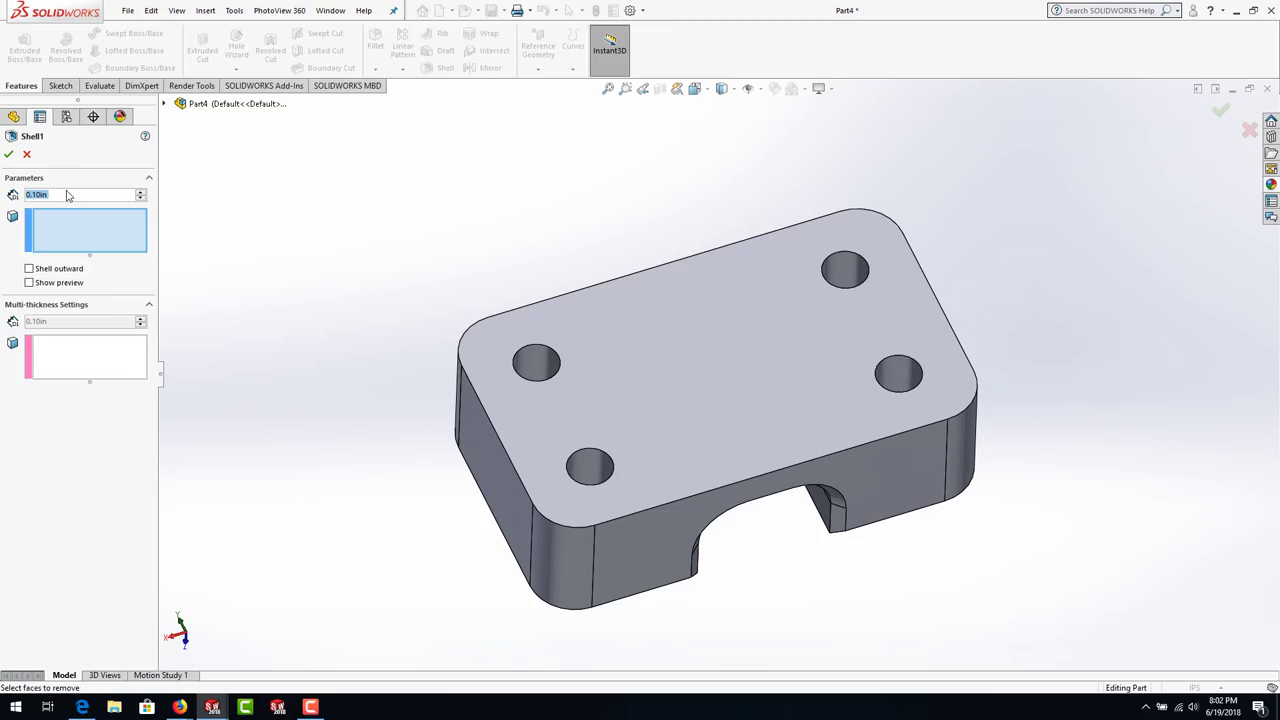
click(711, 364)
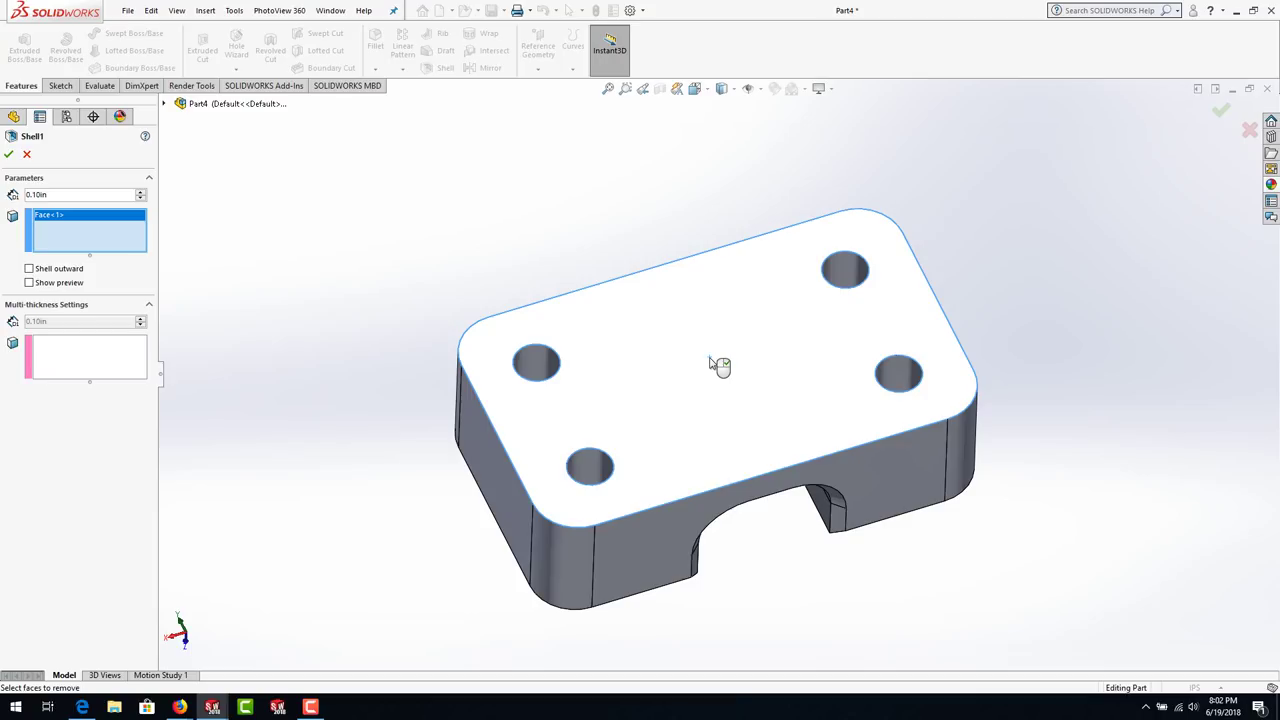
right_click(712, 362)
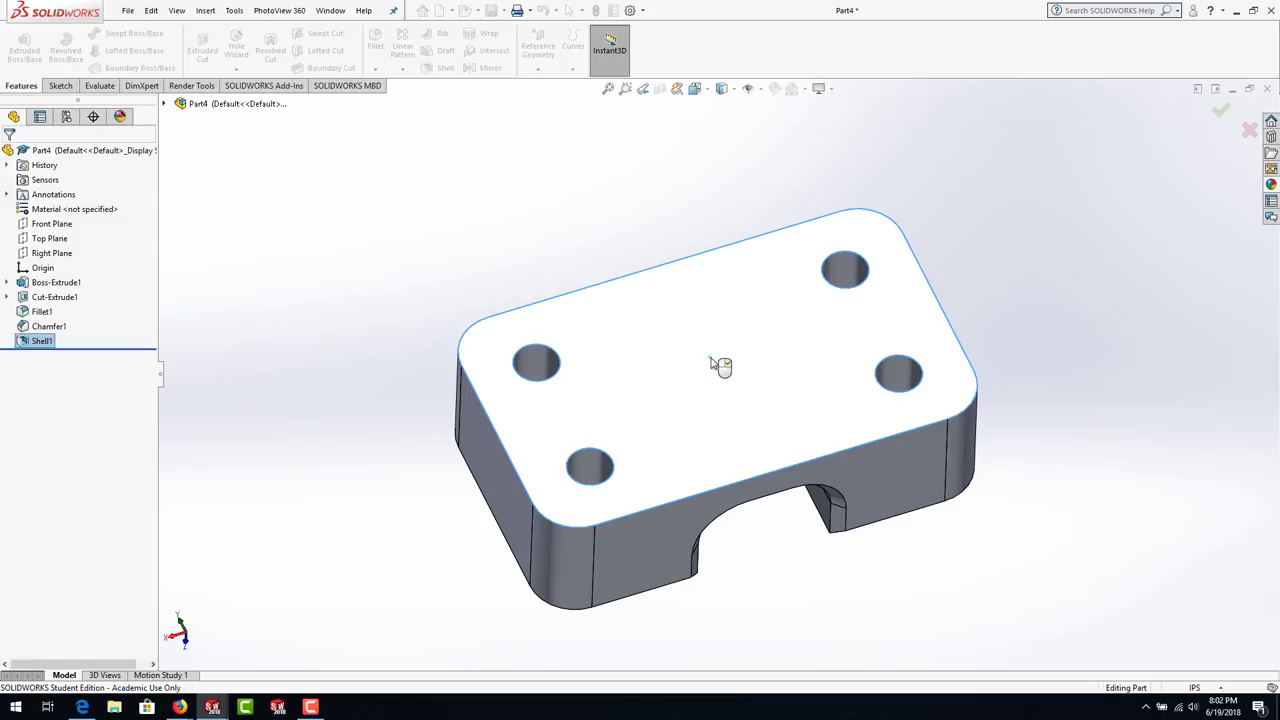
- Color the whole fillet and chamfer features purple with RGB 192, 0, 192
middle_drag(463, 211, 684, 423)
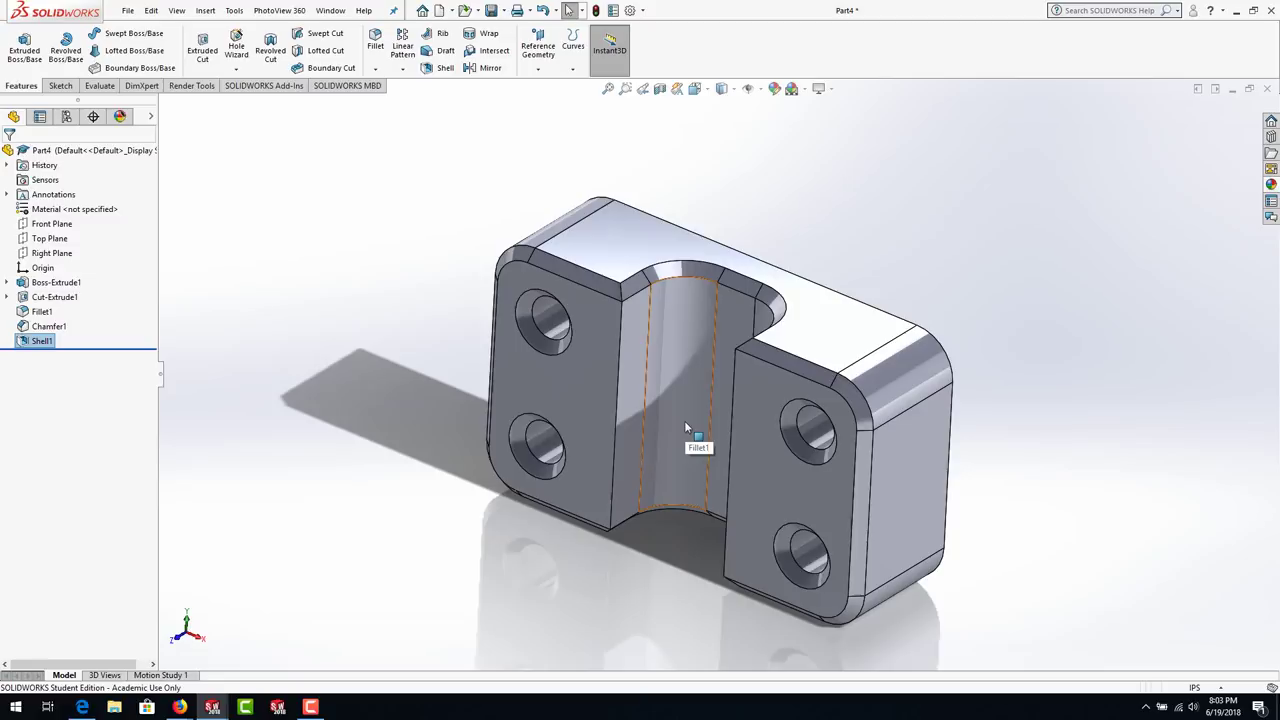
click(904, 368)
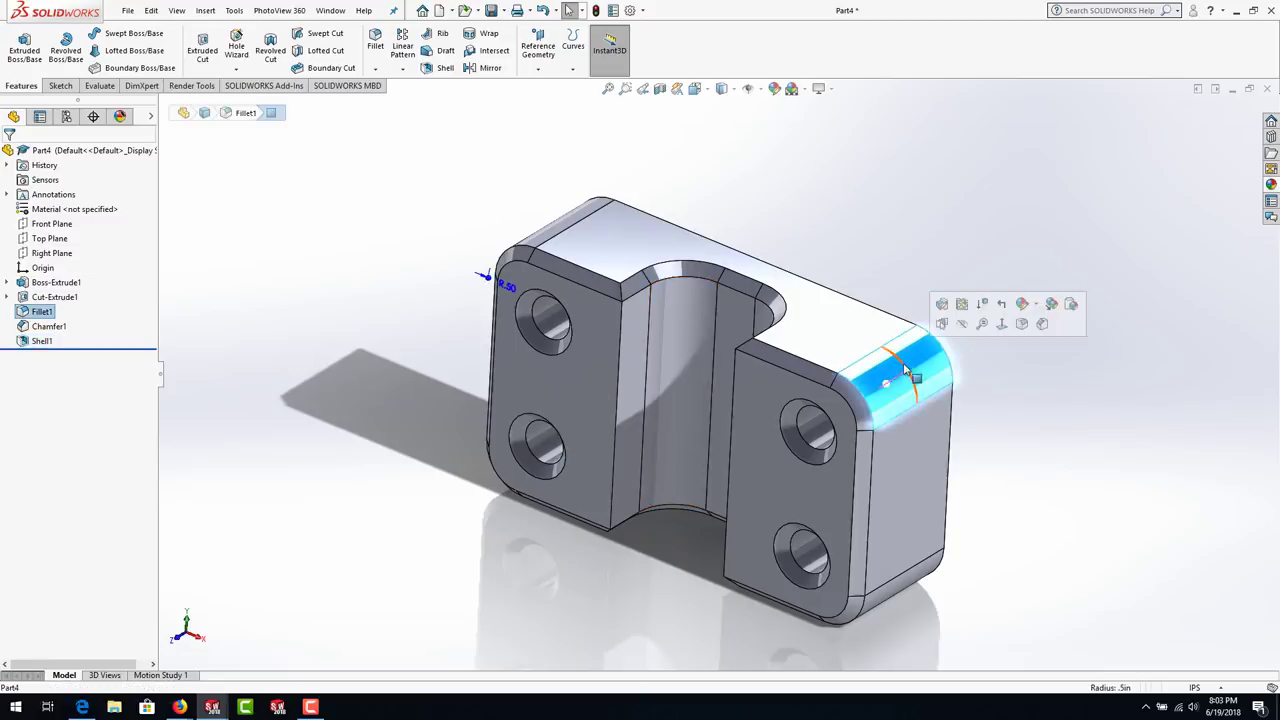
click(1037, 305)
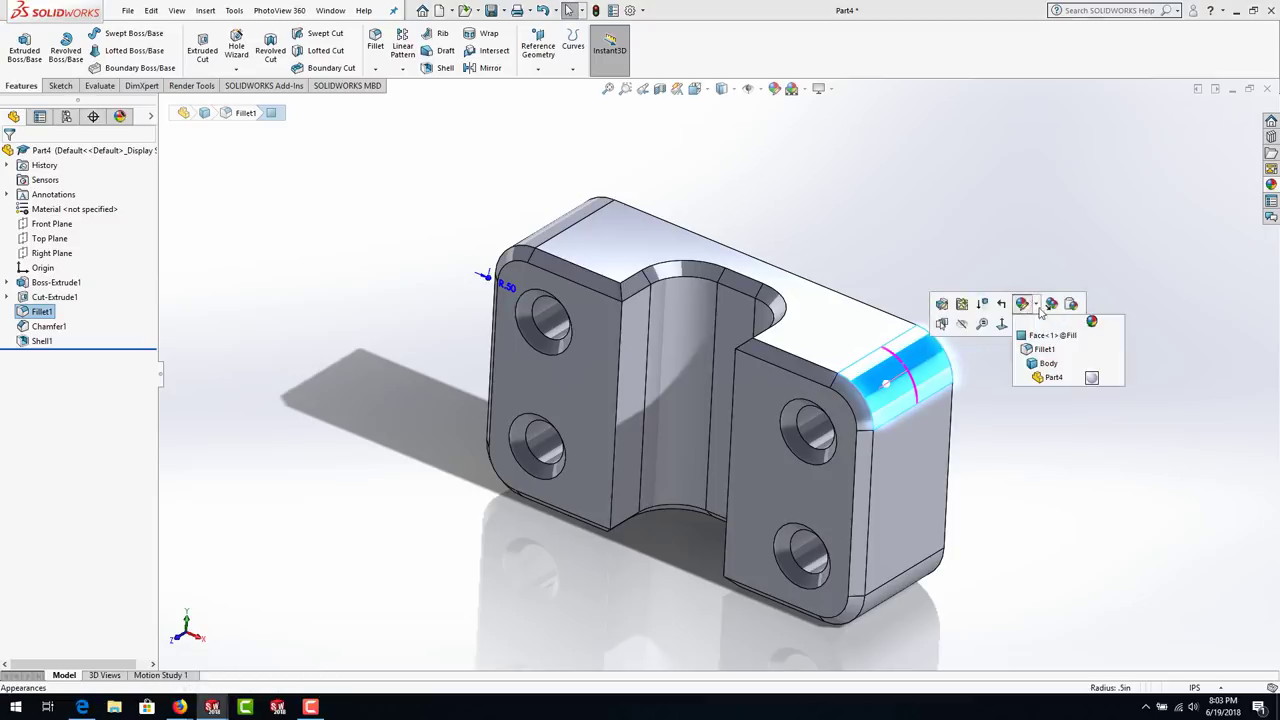
click(1031, 350)
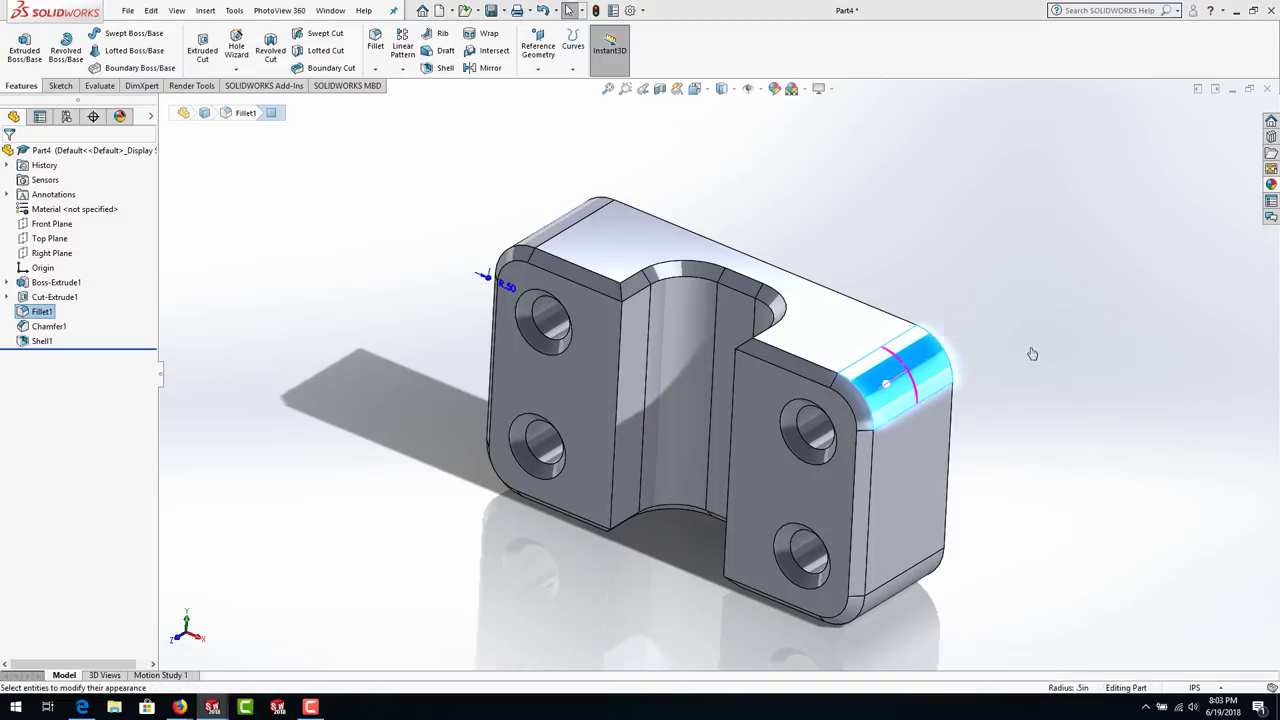
click(75, 479)
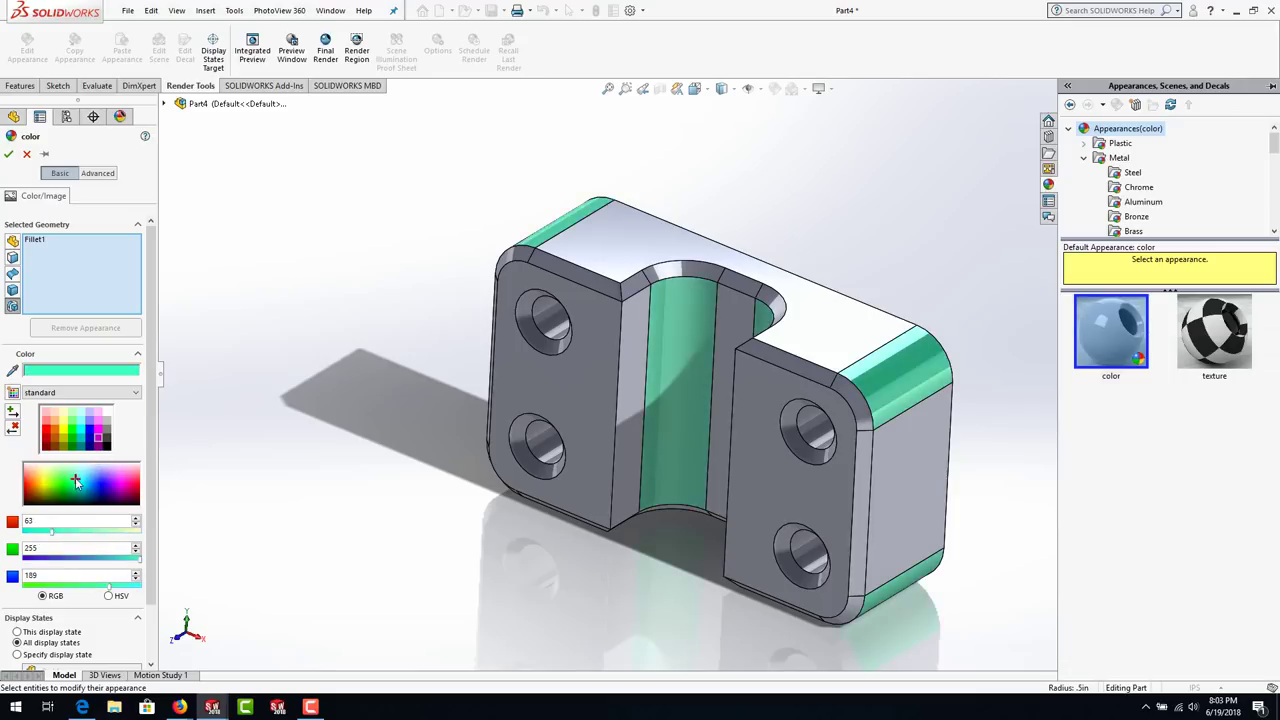
click(125, 490)
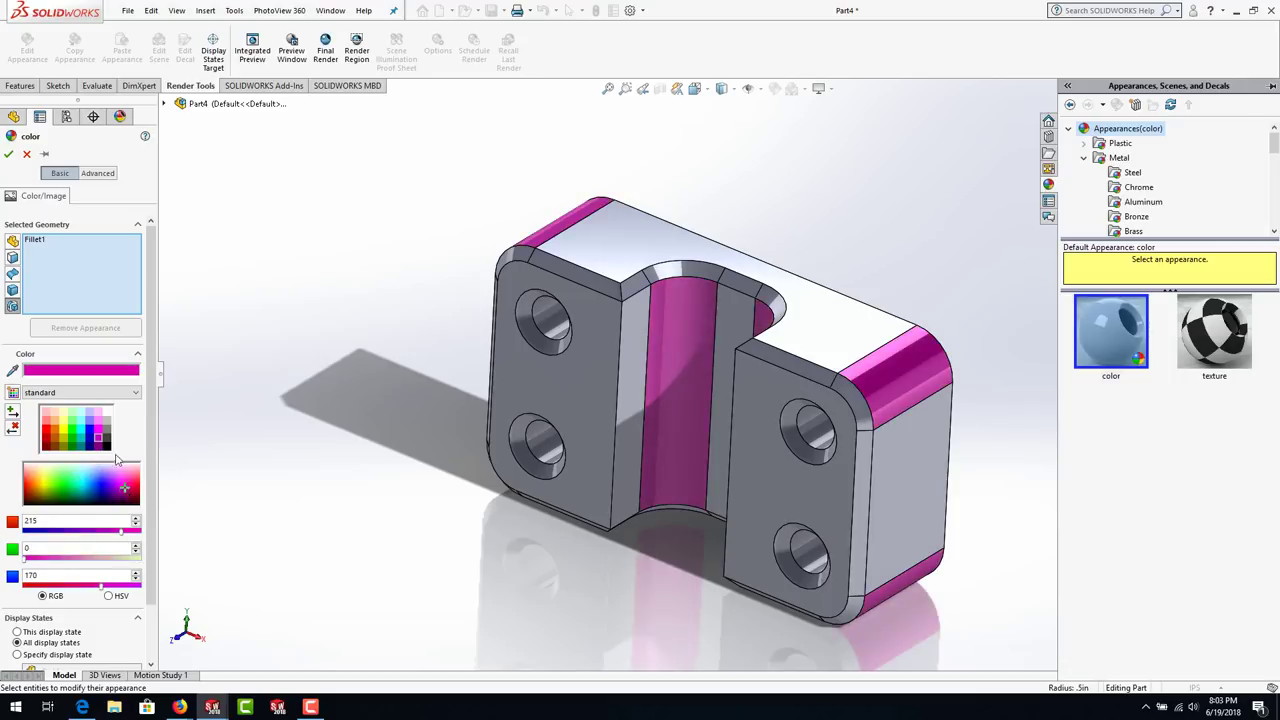
click(100, 440)
click(536, 338)
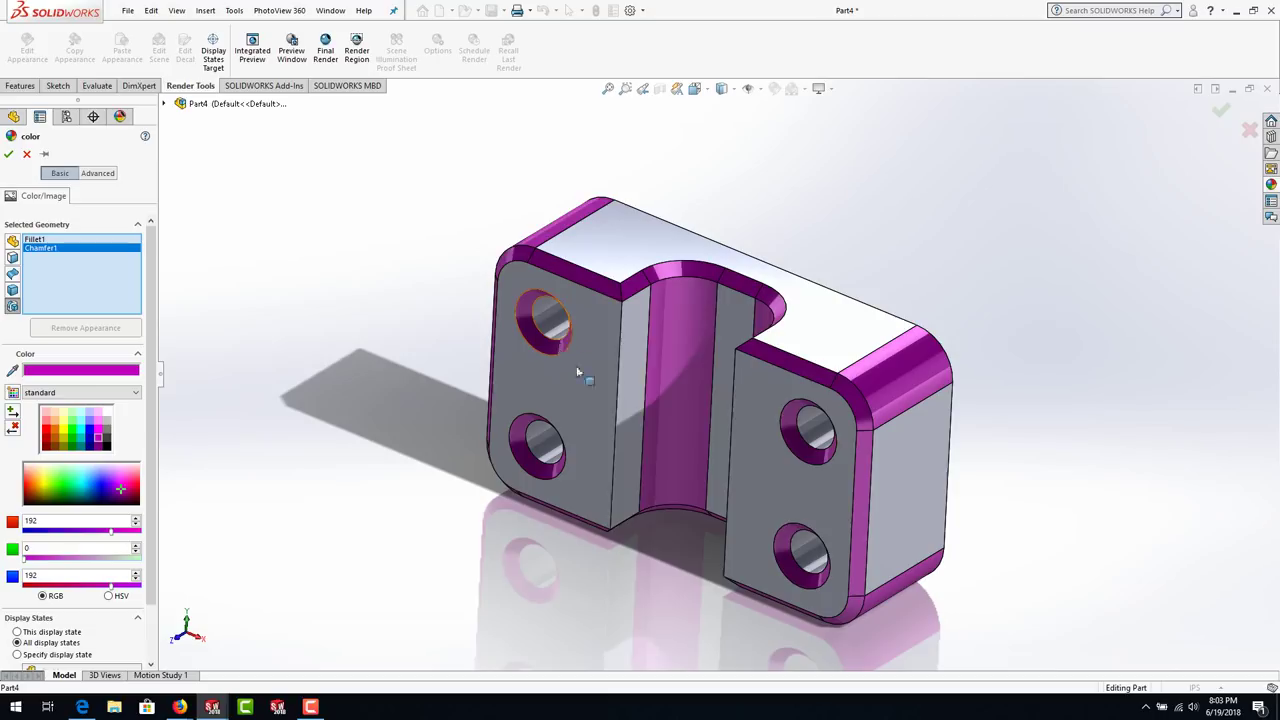
click(689, 317)
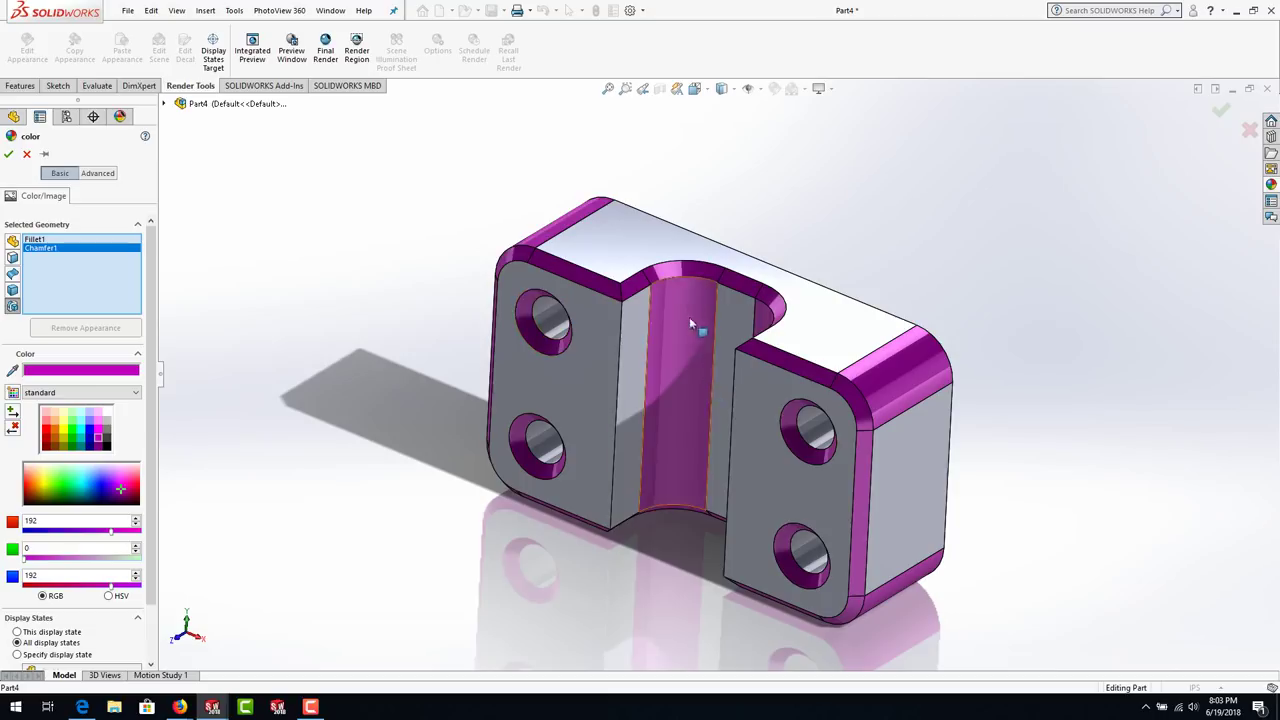
click(9, 156)
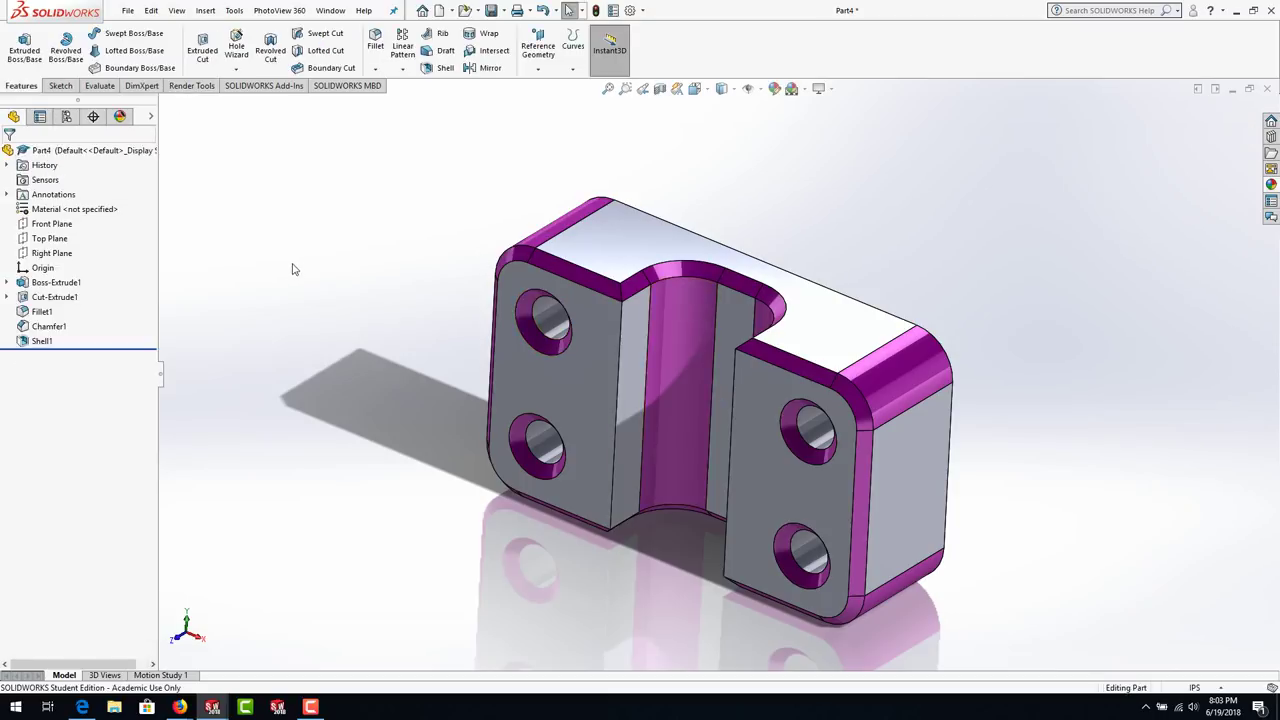
- Assign the ABS PC material to the part
click(56, 211)
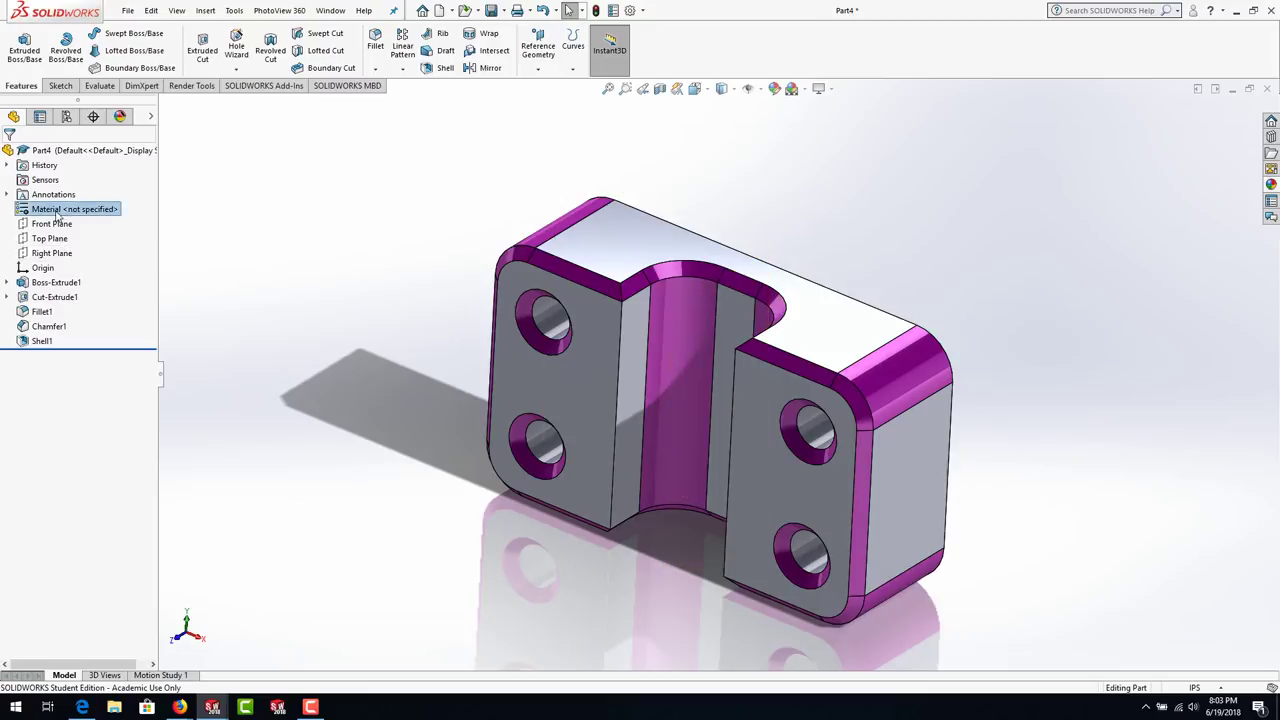
right_click(57, 213)
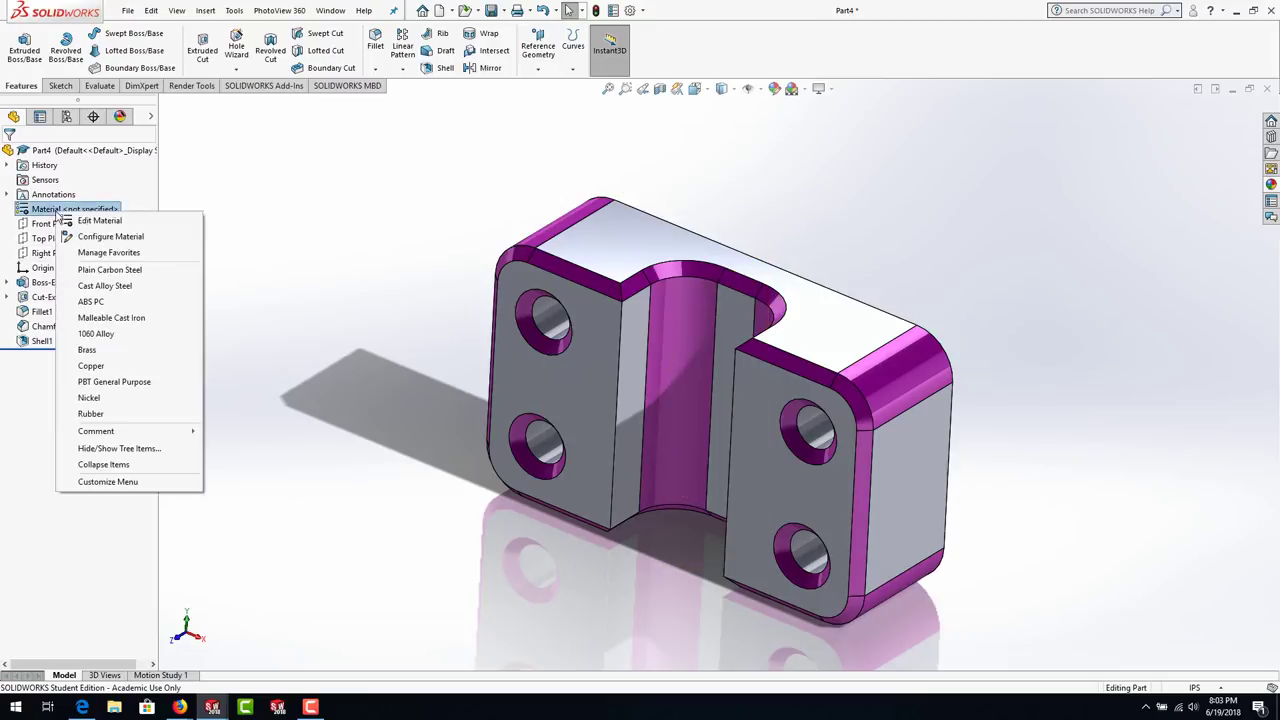
click(92, 302)
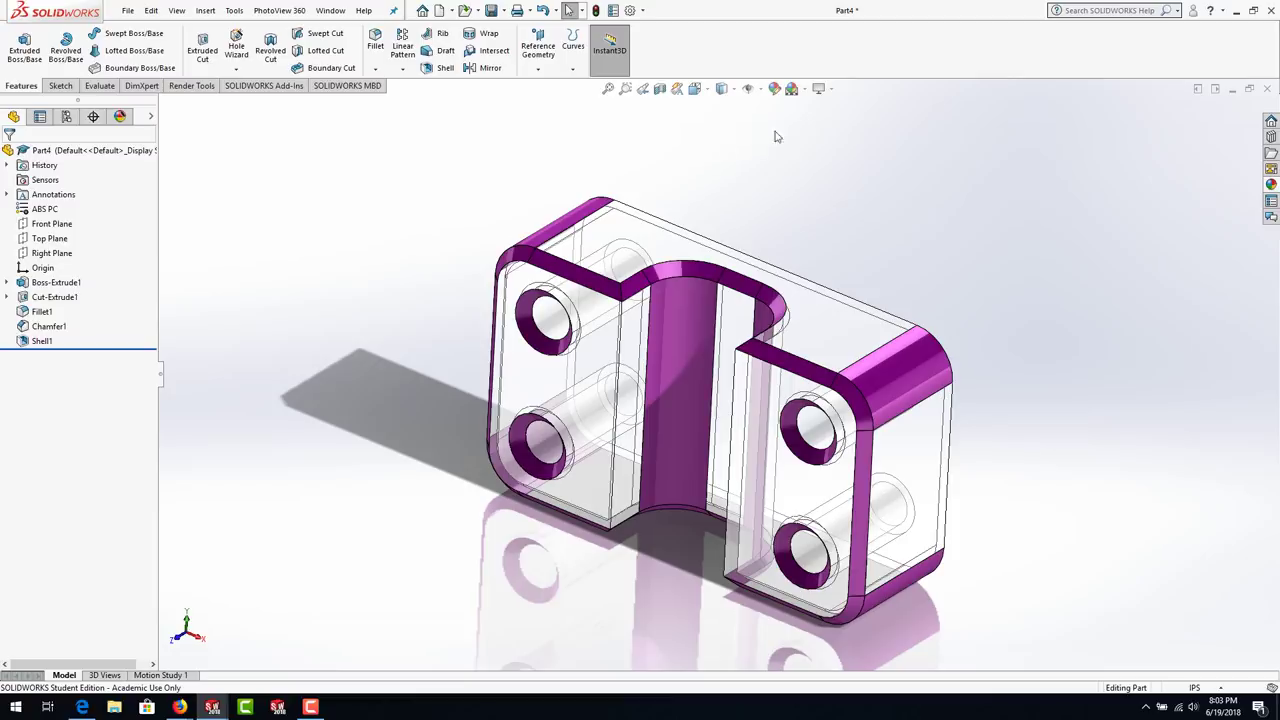
- Turn on the PhotoView 360 integrated preview in the graphics area and display the model in perspective
click(208, 88)
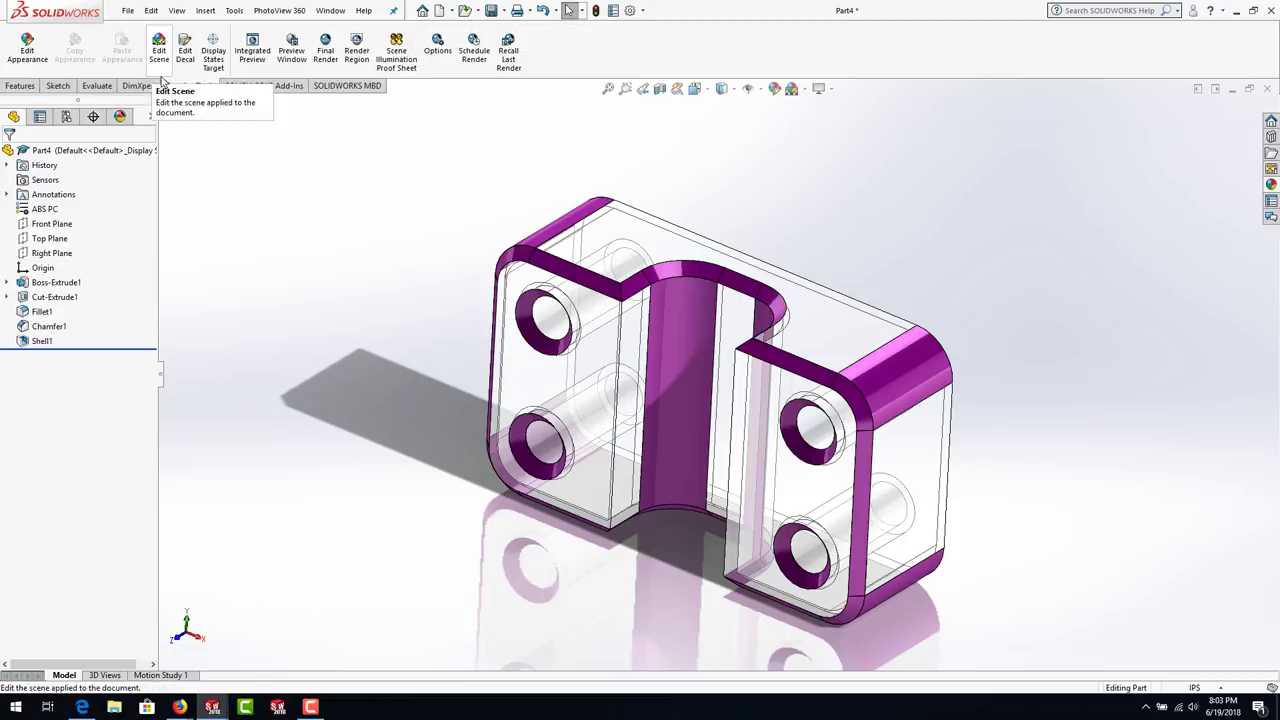
click(254, 50)
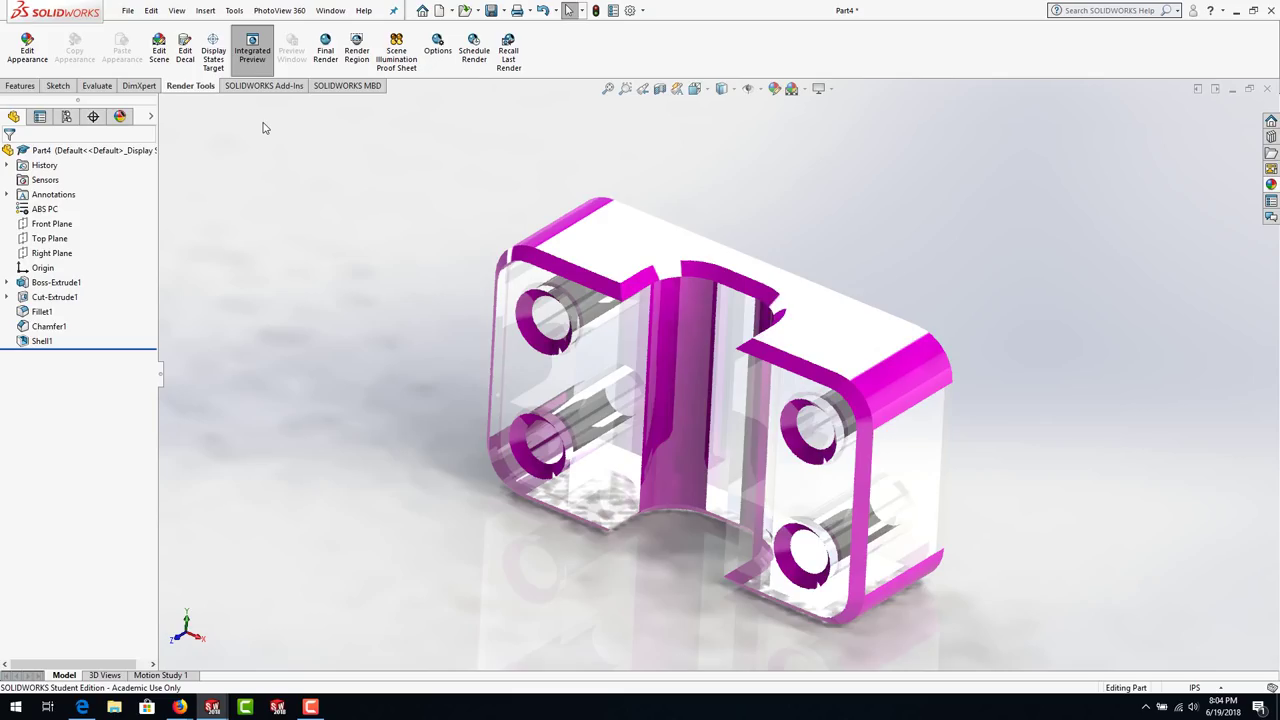
click(831, 90)
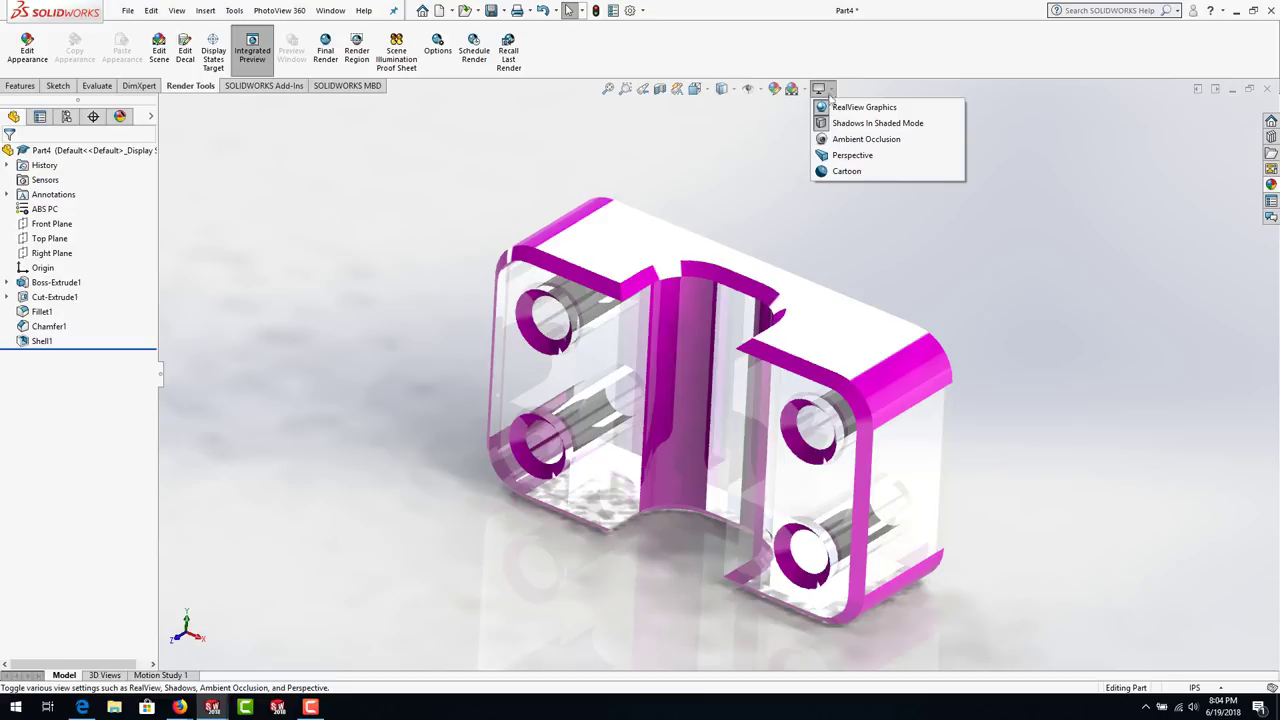
click(828, 157)
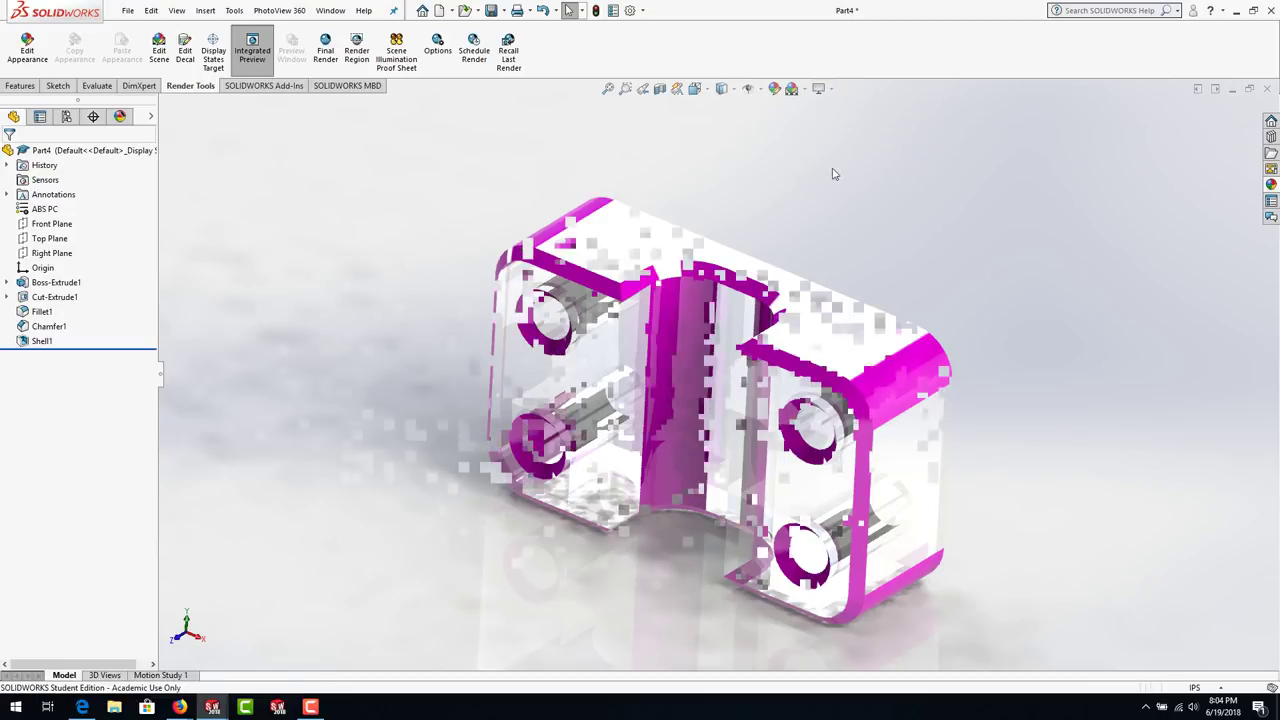
click(830, 96)
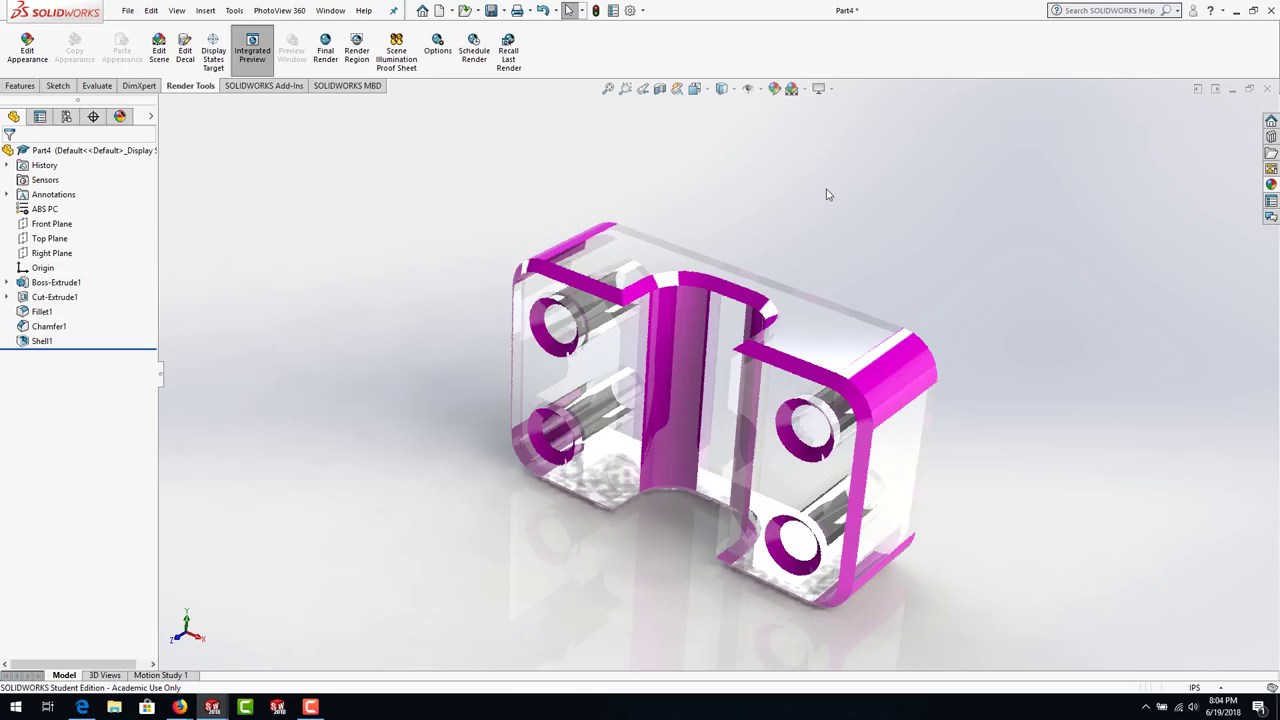
click(311, 707)
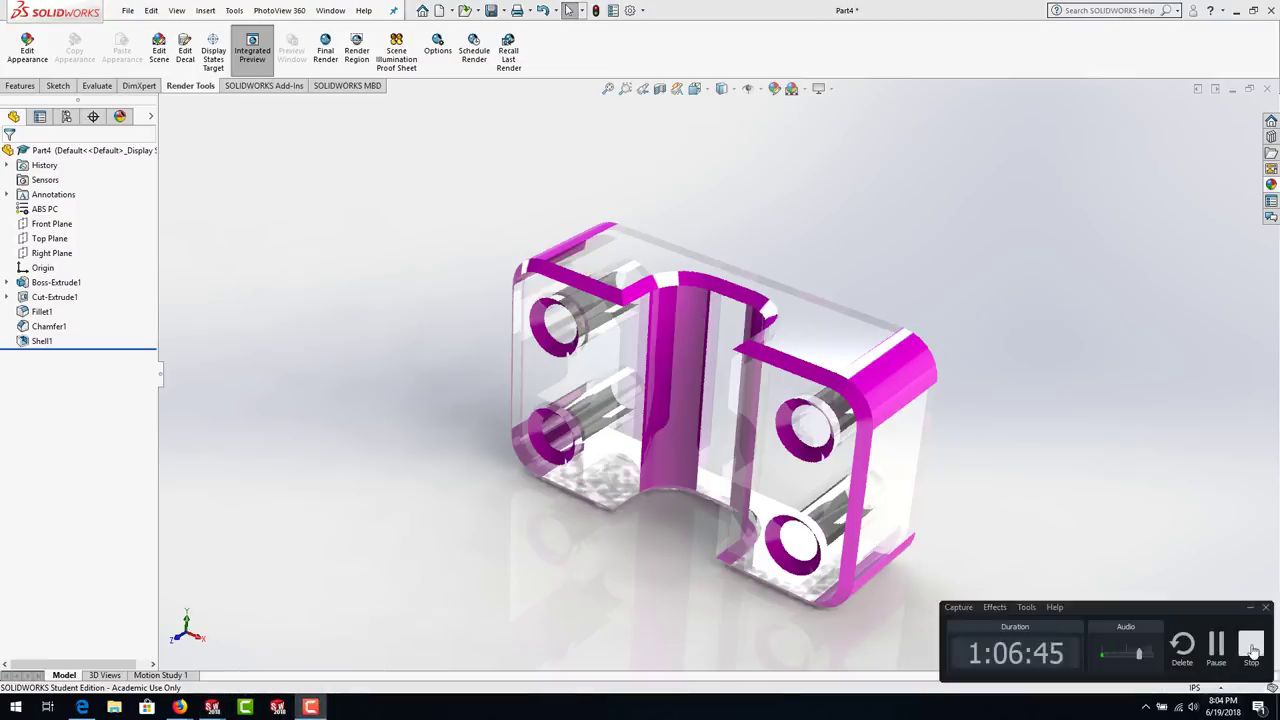